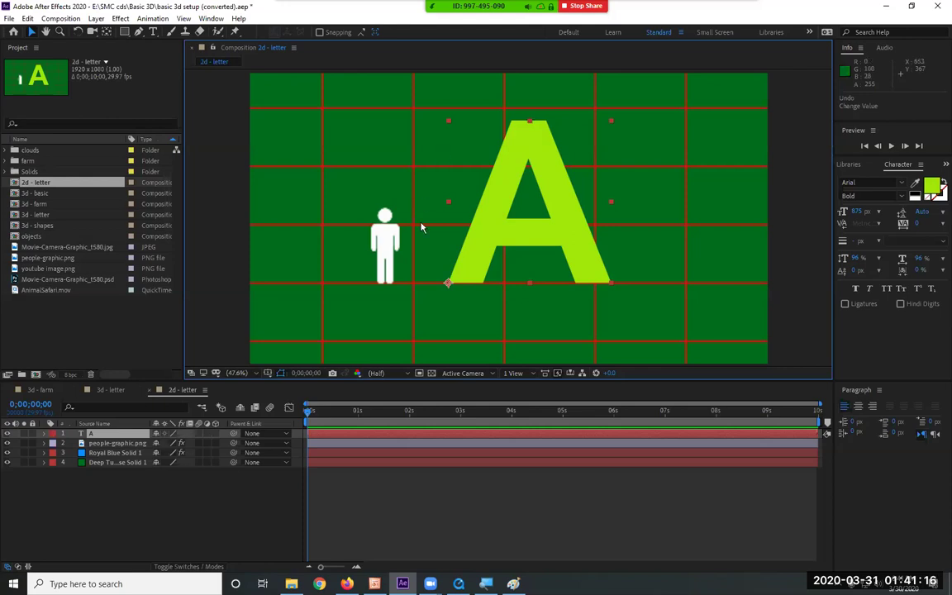
# Step: Expand the letter A layer's Transform properties to examine them as a 2D layer, and collapse the layer
pyautogui.click(44, 434)
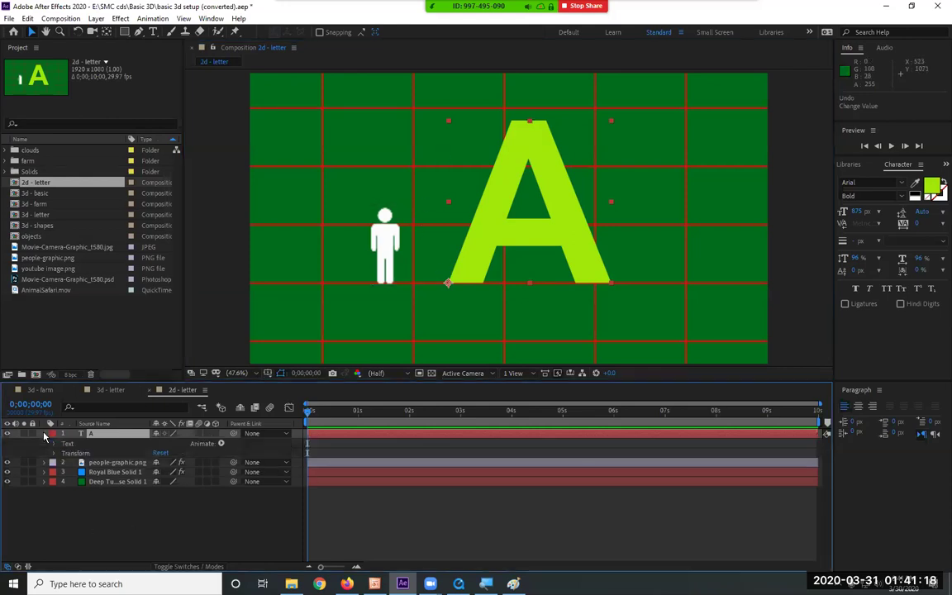
pyautogui.click(54, 453)
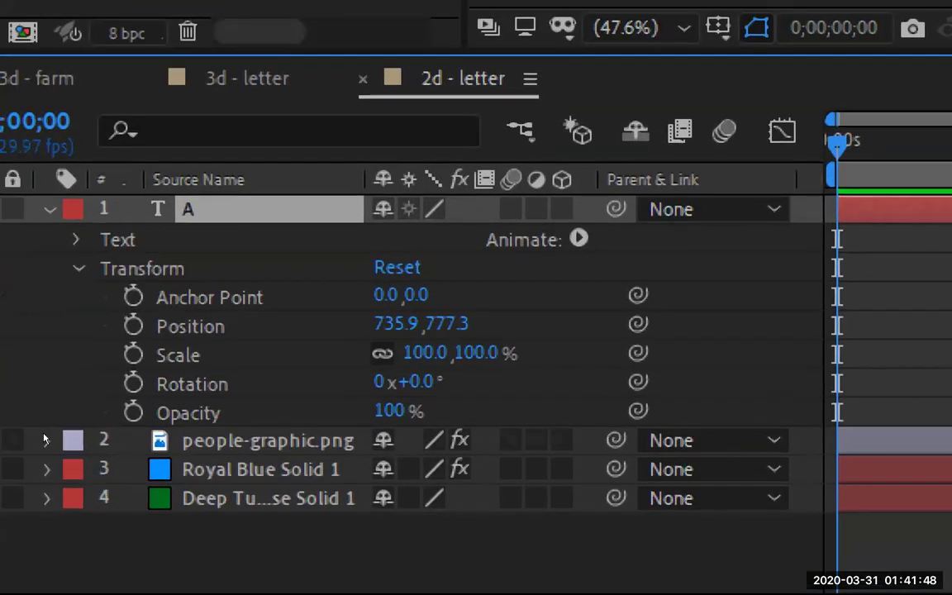
pyautogui.hotkey('ctrl', '`')
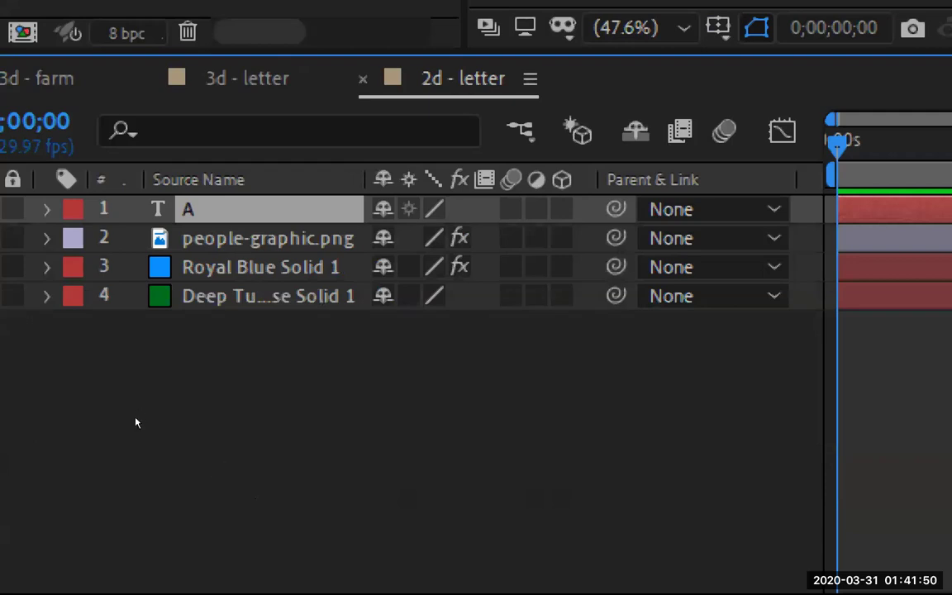
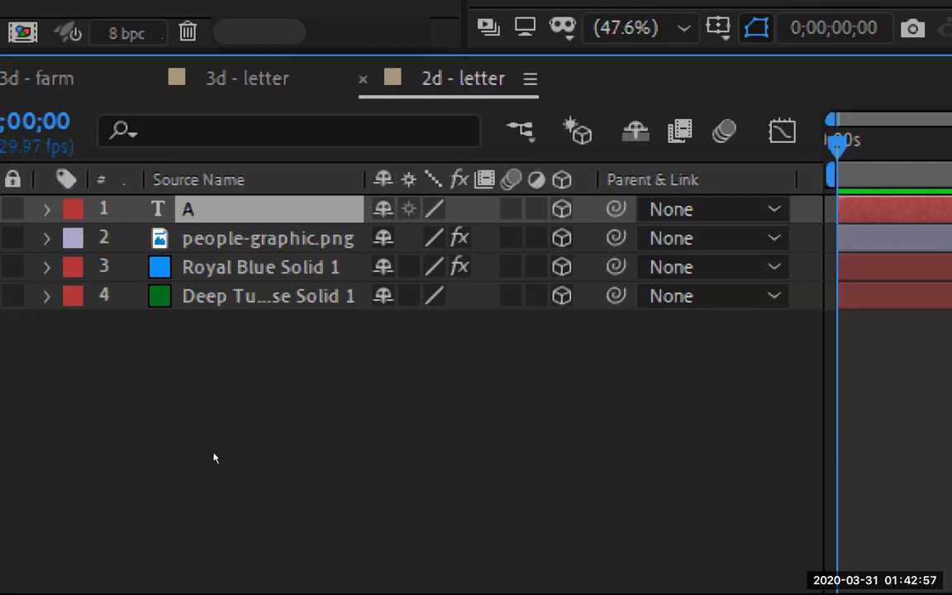
# Step: Try rotating the 3D letter A about its X axis to 1x+326°, and reset its transform and reposition it beside the person figure
pyautogui.hotkey('ctrl', 'z')
pyautogui.hotkey('ctrl', 'Right')
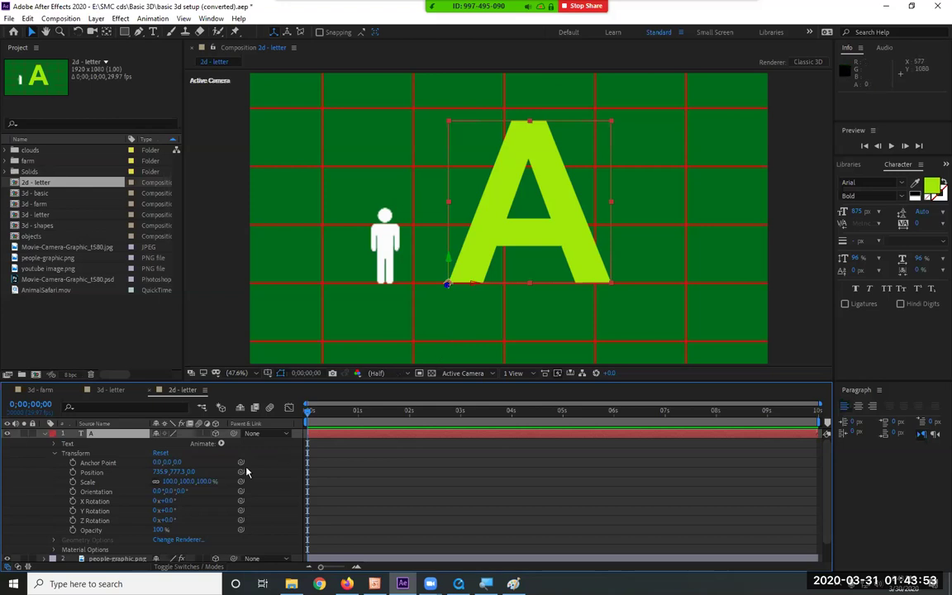
pyautogui.click(103, 502)
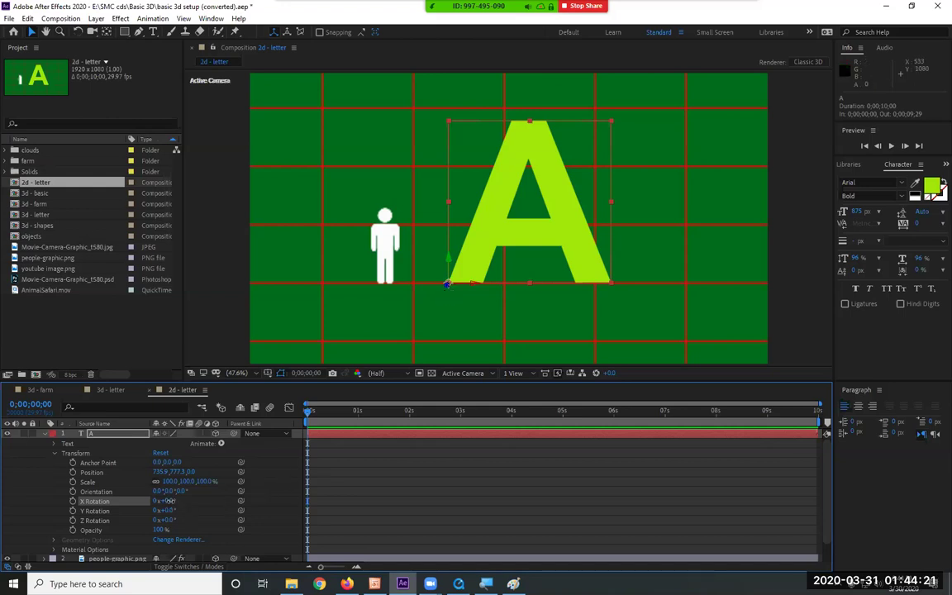
pyautogui.moveTo(165, 501); pyautogui.dragTo(508, 452)
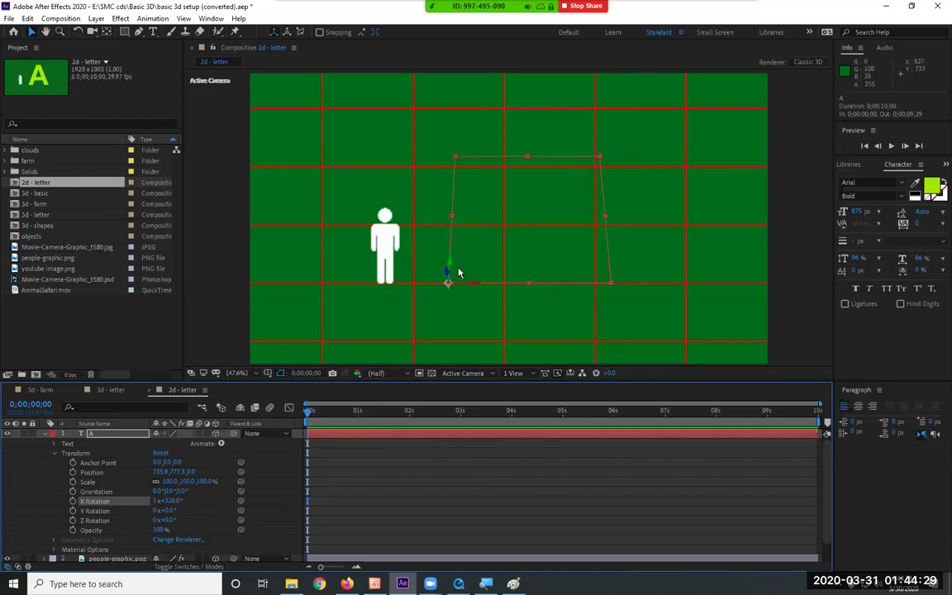
pyautogui.click(171, 501)
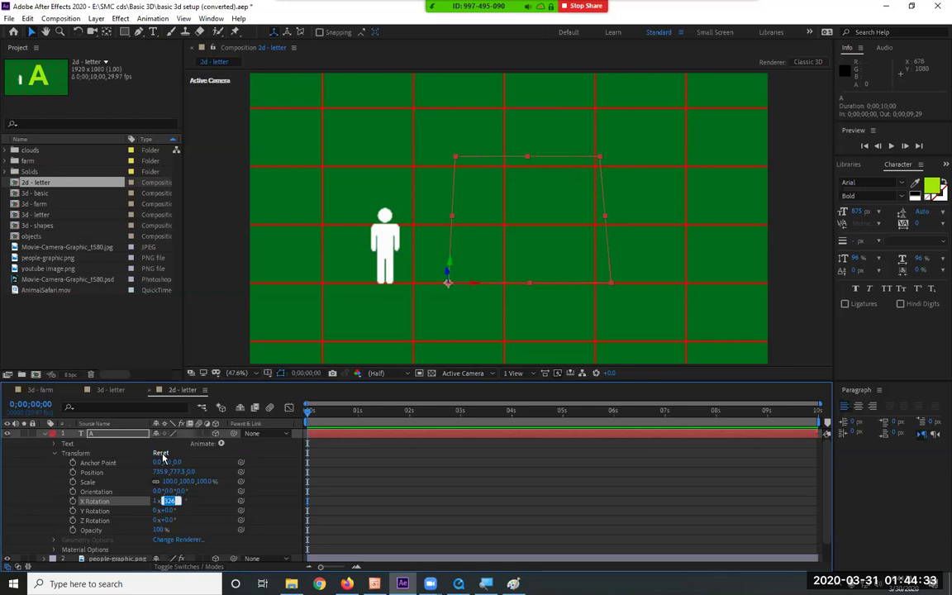
pyautogui.click(161, 454)
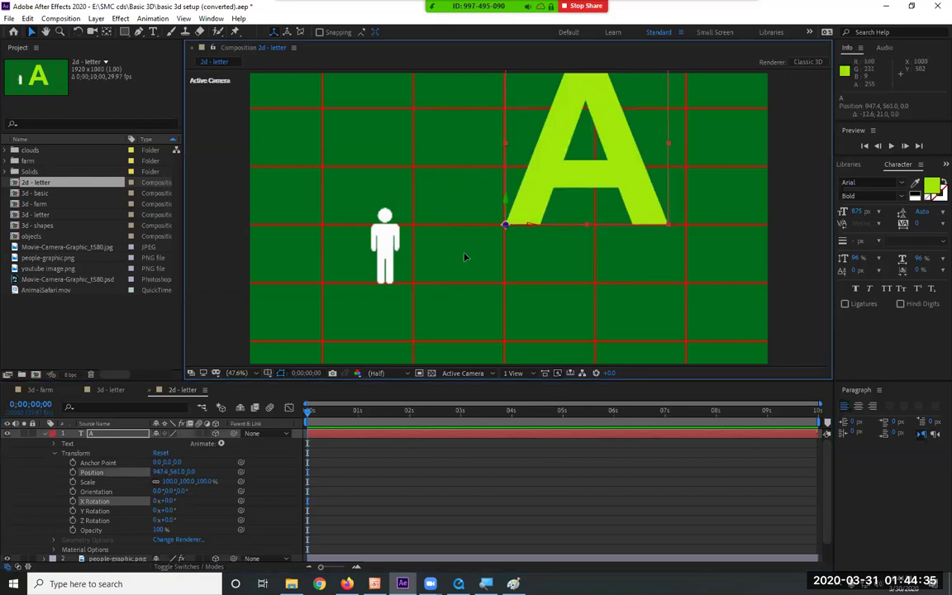
pyautogui.moveTo(522, 211); pyautogui.dragTo(468, 269)
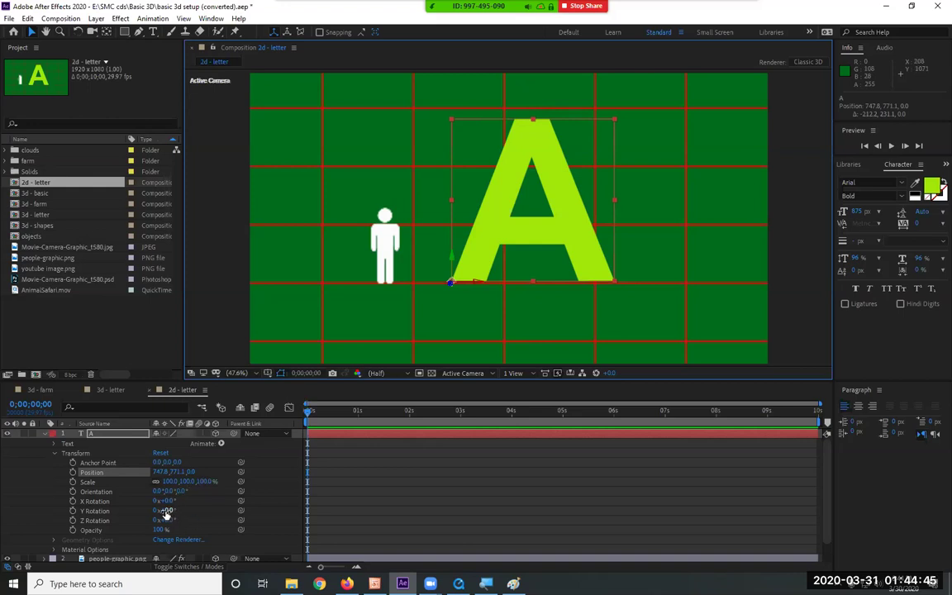
# Step: Set the letter A's Y Rotation to about 1x+3°, and try a Z rotation of about 12° and undo it
pyautogui.moveTo(166, 512); pyautogui.dragTo(372, 512)
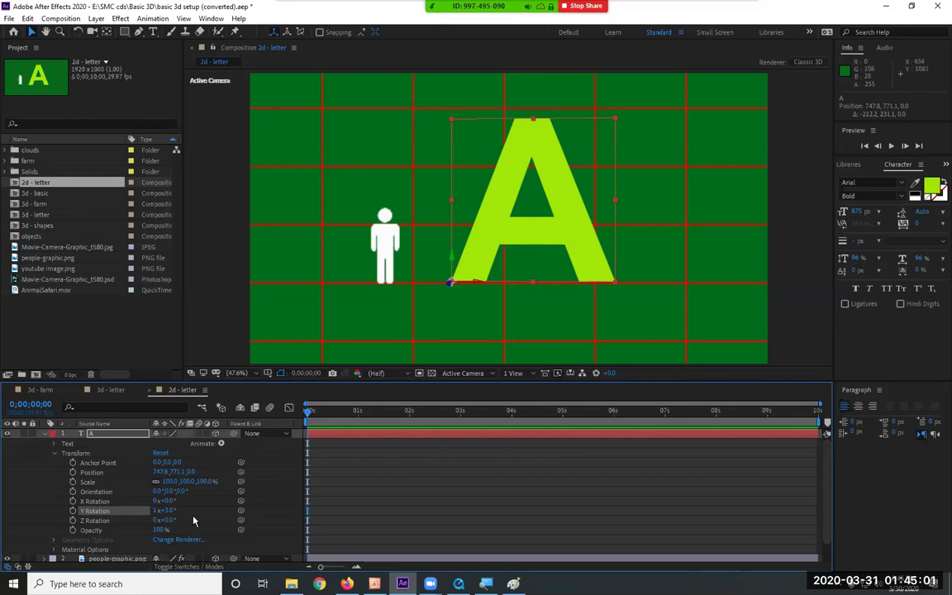
pyautogui.moveTo(165, 520)
pyautogui.mouseDown()
pyautogui.moveTo(389, 510)
pyautogui.moveTo(159, 512)
pyautogui.mouseUp()
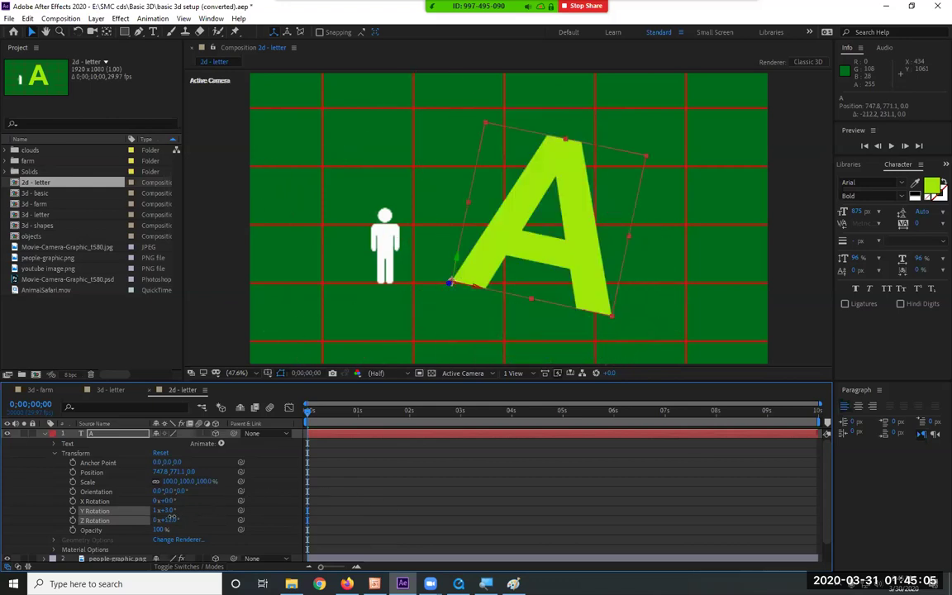
pyautogui.hotkey('ctrl', 'z')
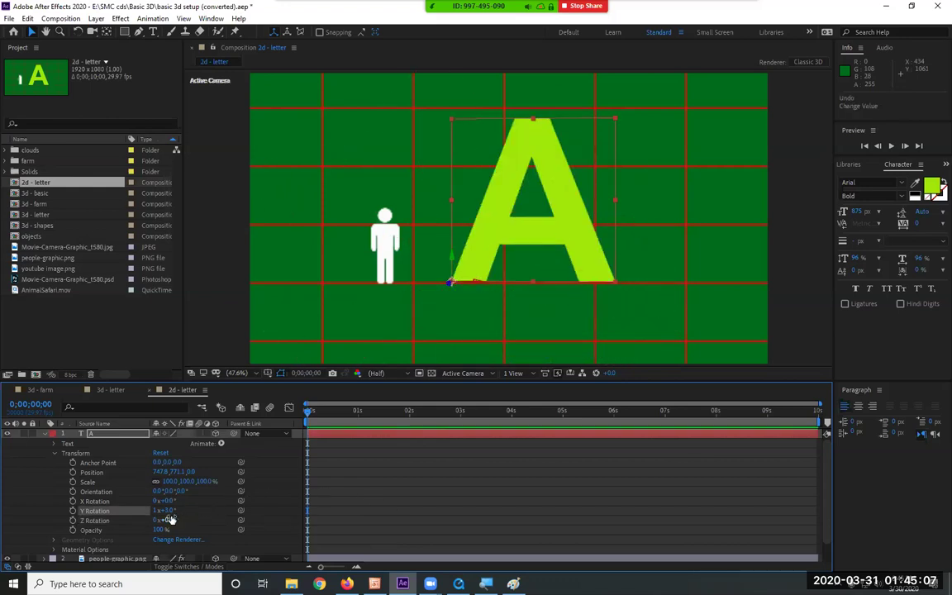
# Step: Reset the letter A's transform, move it beside the person figure to about 754.1, 777.4, and collapse its properties
pyautogui.click(160, 454)
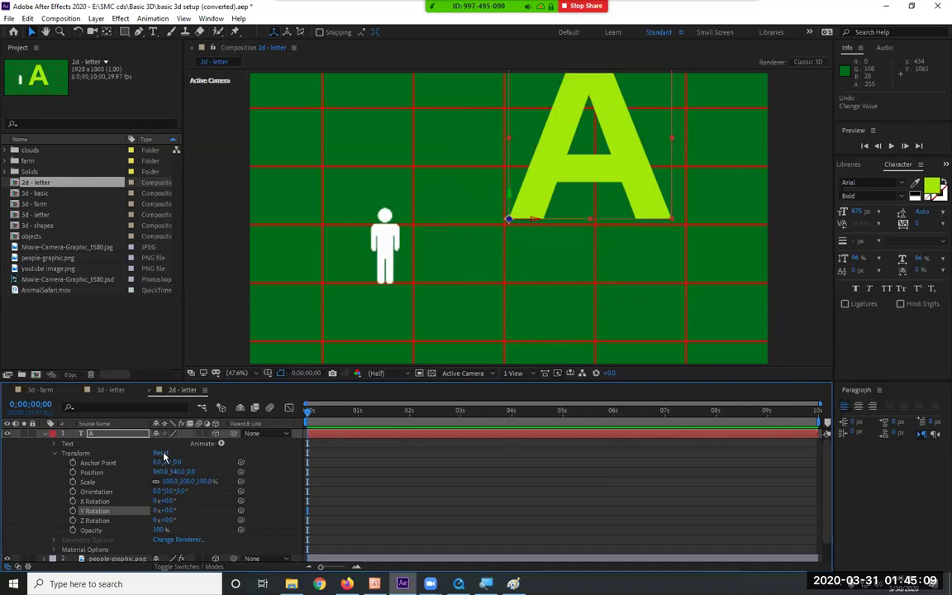
pyautogui.moveTo(512, 214); pyautogui.dragTo(454, 285)
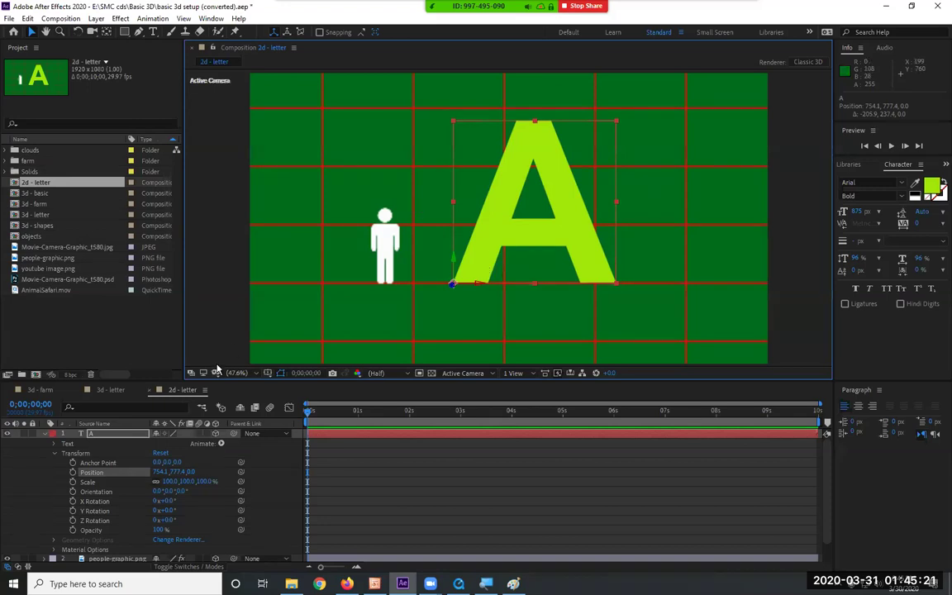
pyautogui.click(55, 454)
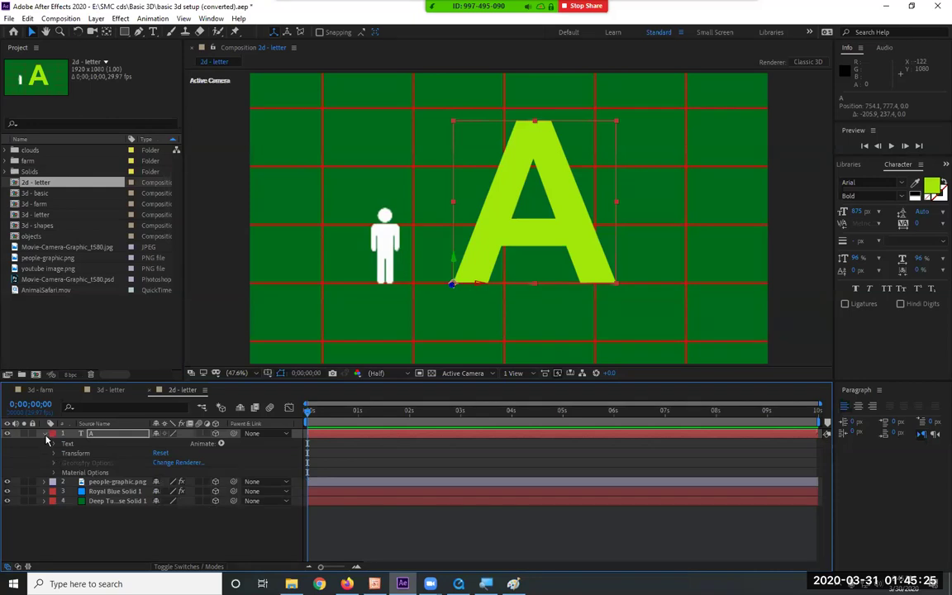
pyautogui.click(45, 433)
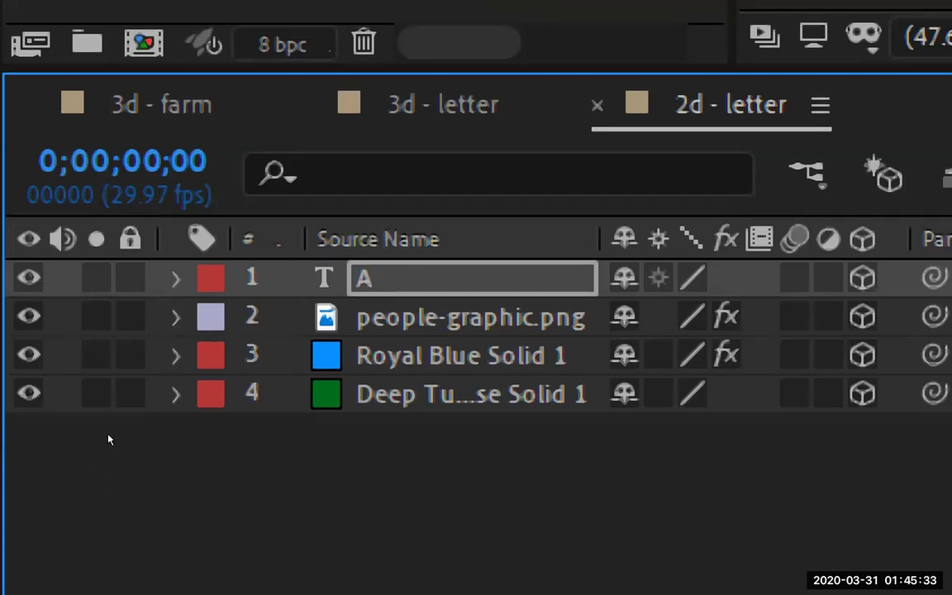
# Step: Step the selection down to the Deep Turquoise solid, and examine the letter A layer's 3D Transform properties before collapsing them
pyautogui.press('Return')
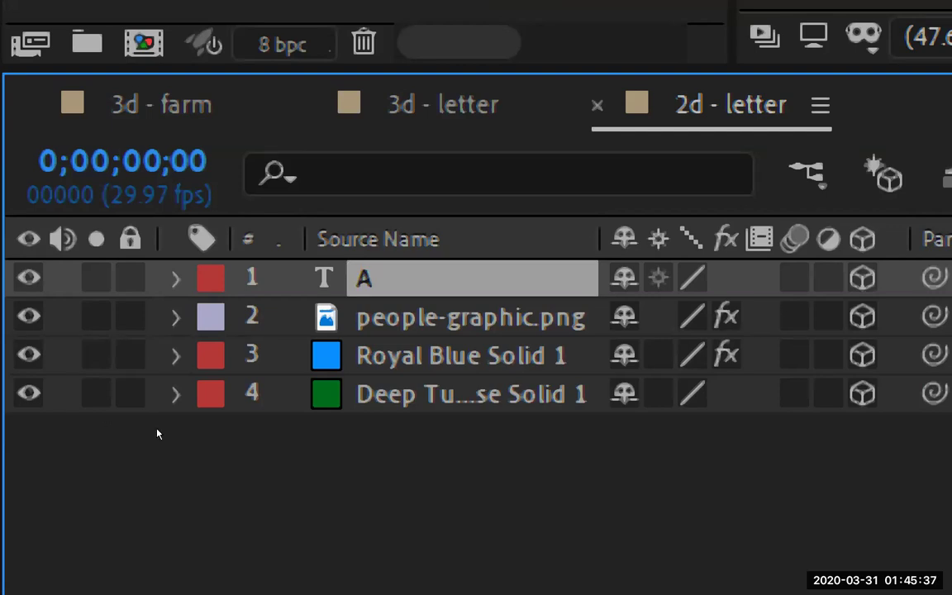
pyautogui.press('Tab')
pyautogui.press('Tab')
pyautogui.press('Tab')
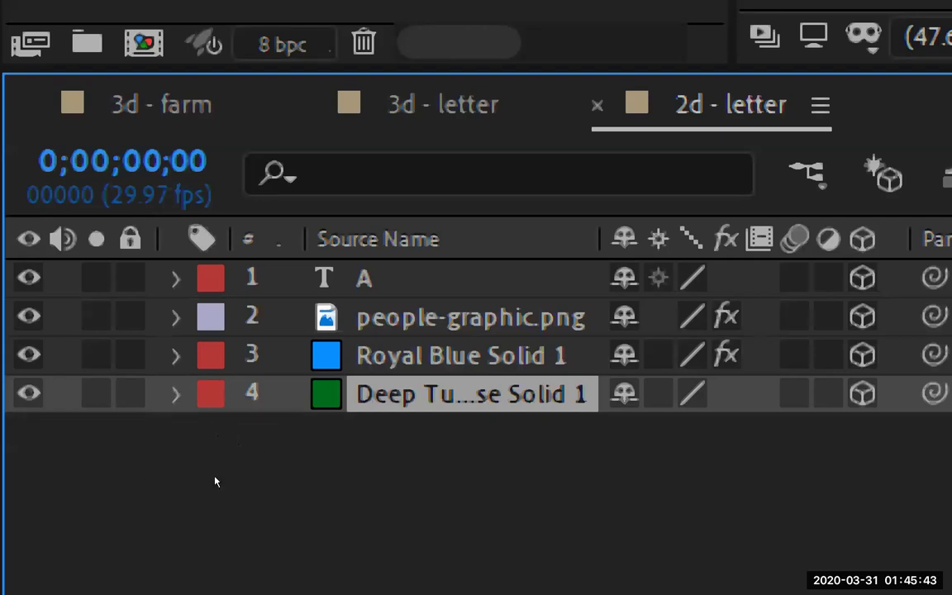
pyautogui.hotkey('ctrl', '`')
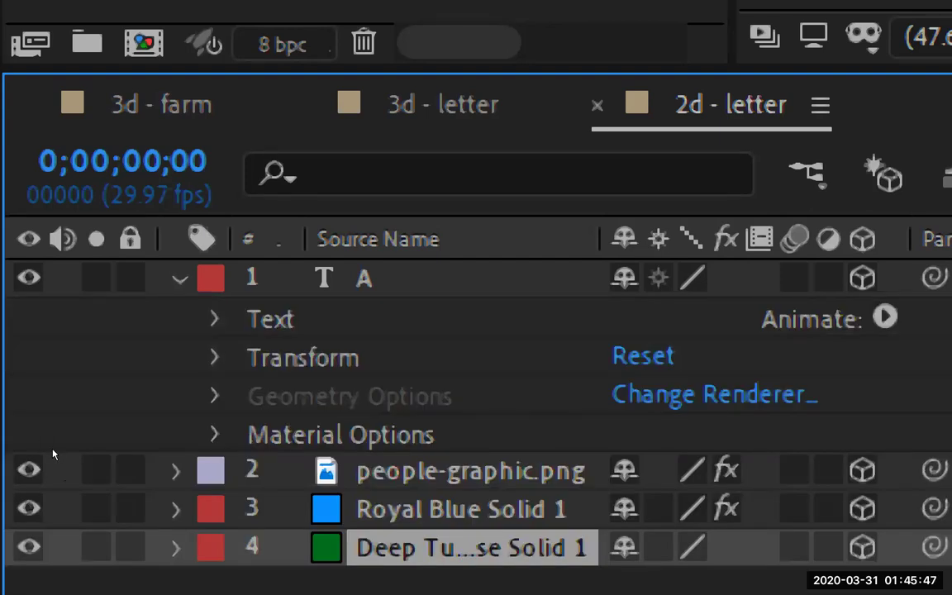
pyautogui.hotkey('ctrl', '`')
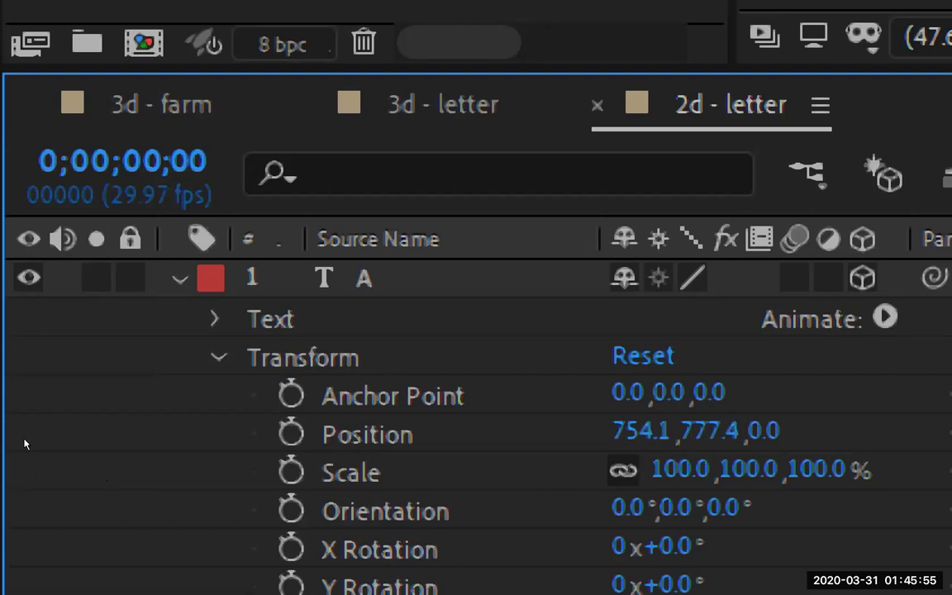
pyautogui.hotkey('ctrl', '`')
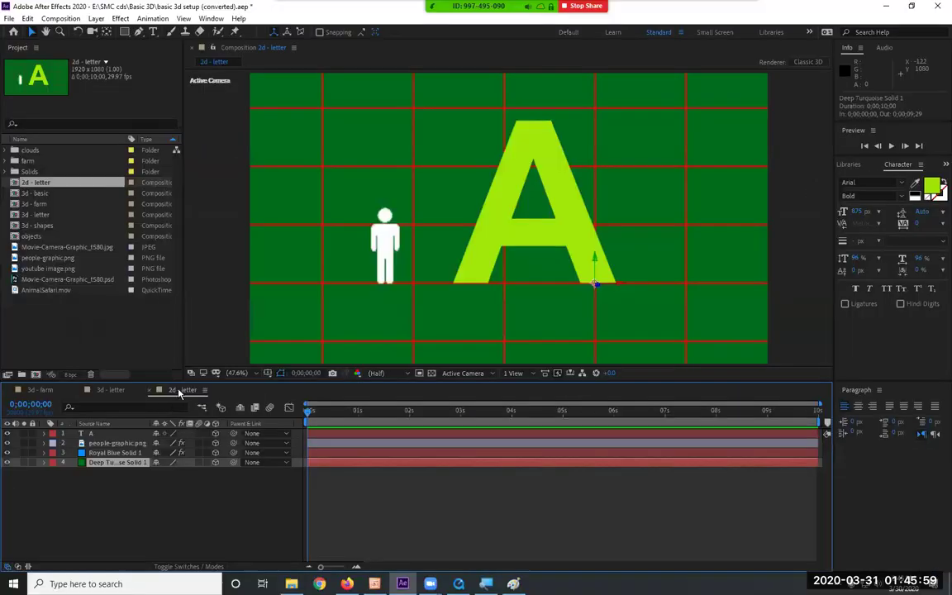
# Step: Move the letter A slightly back along the Z axis, and bring it forward to a Z position of about -561
pyautogui.click(124, 433)
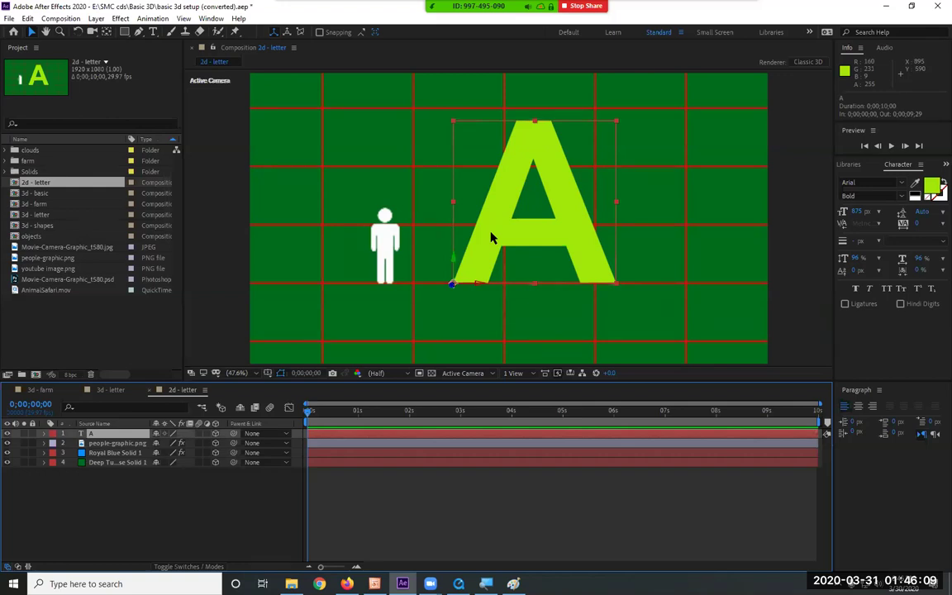
pyautogui.click(46, 435)
pyautogui.click(92, 473)
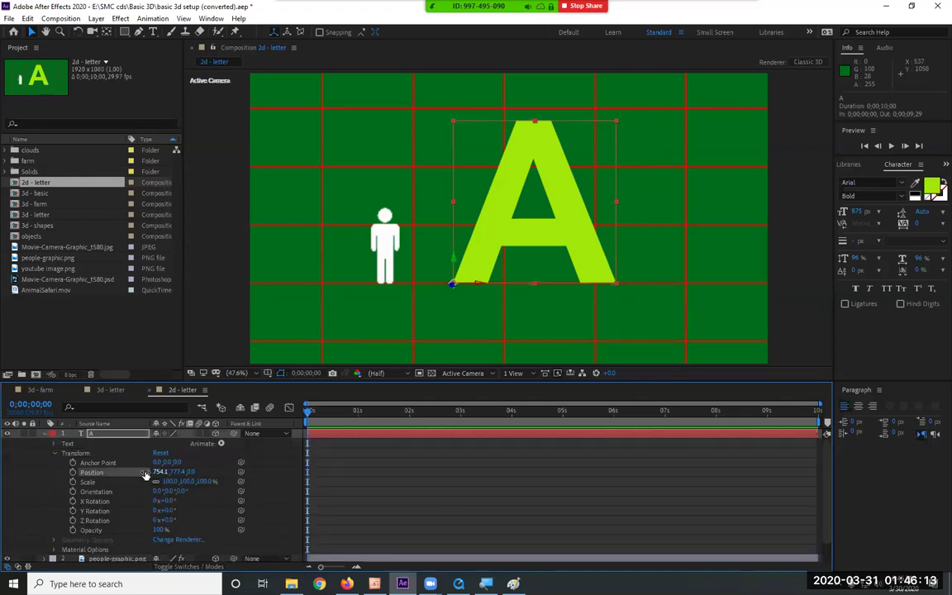
pyautogui.moveTo(190, 472); pyautogui.dragTo(202, 472)
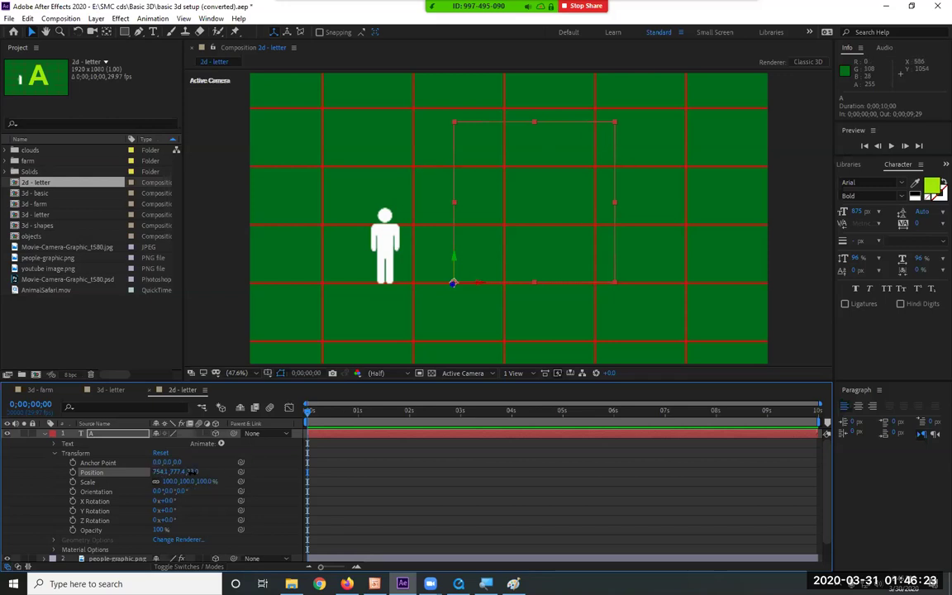
pyautogui.moveTo(186, 471); pyautogui.dragTo(109, 471)
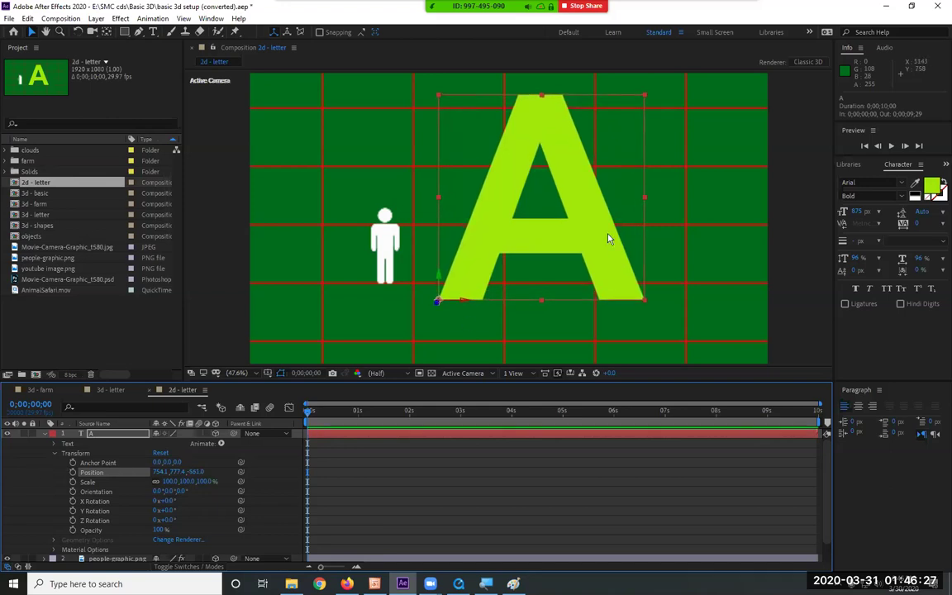
# Step: Reset the letter A's transform and move the letter beside the person figure to about 688.9, 766.9
pyautogui.click(159, 454)
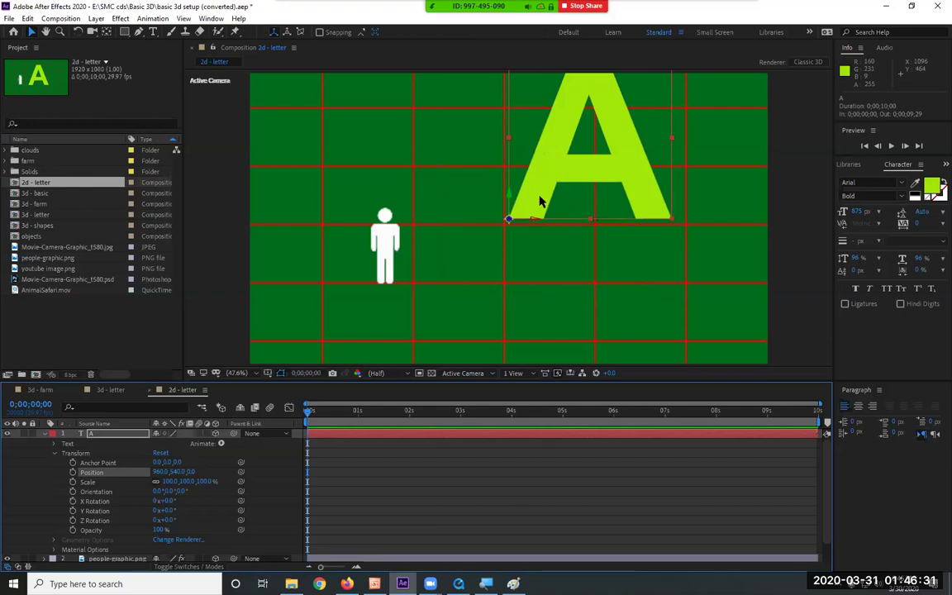
pyautogui.moveTo(513, 199); pyautogui.dragTo(451, 250)
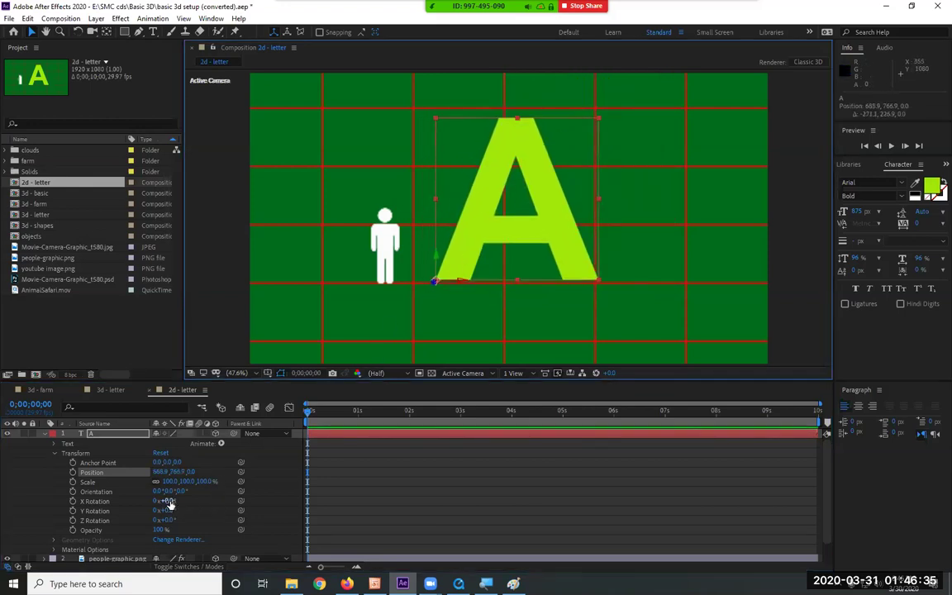
# Step: Try rotating the letter A about its X axis to about 1x+16°, and undo the rotation
pyautogui.moveTo(165, 500); pyautogui.dragTo(355, 477)
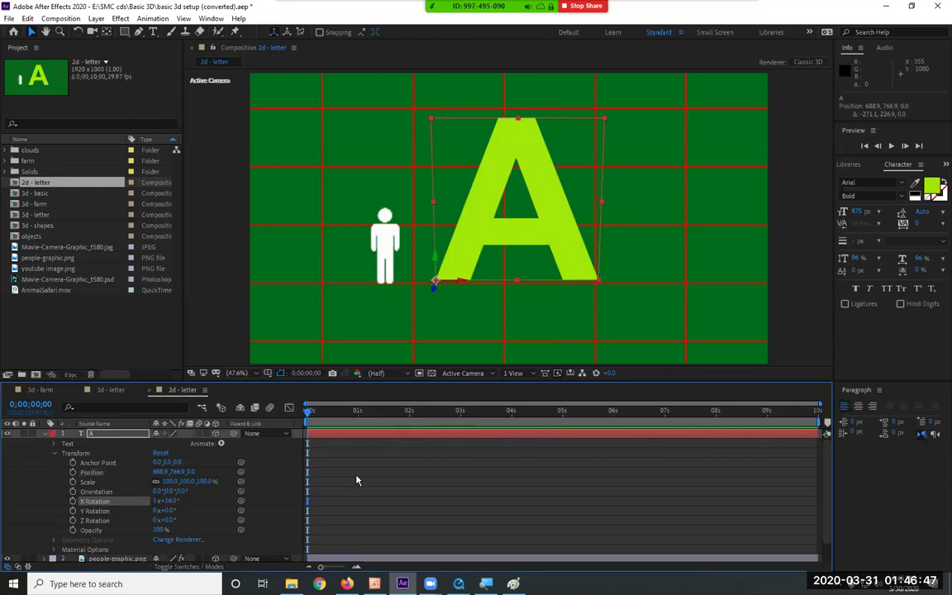
pyautogui.hotkey('ctrl', 'z')
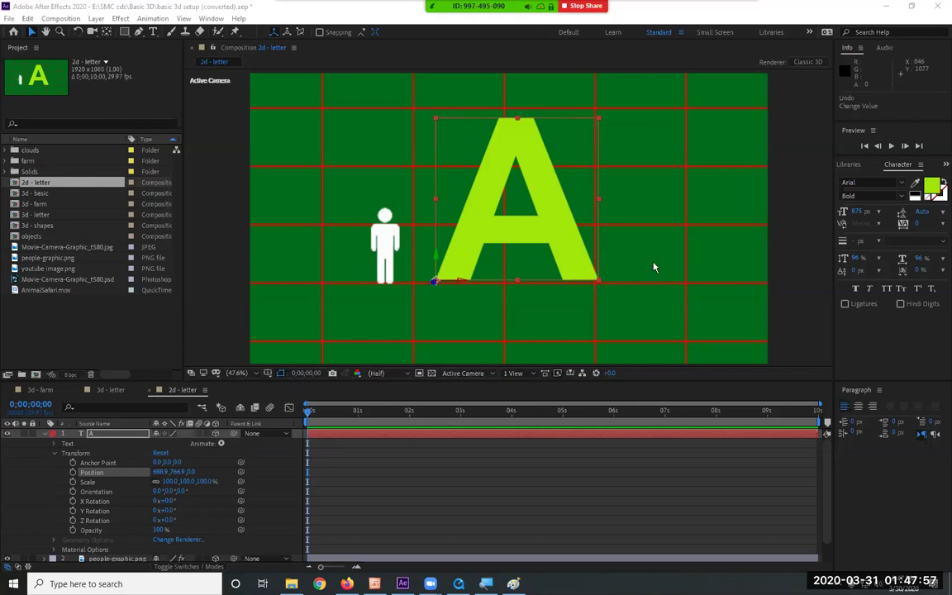
# Step: View the composition at 12.5% magnification and return it to Fit up to 100%
pyautogui.click(237, 372)
pyautogui.click(241, 168)
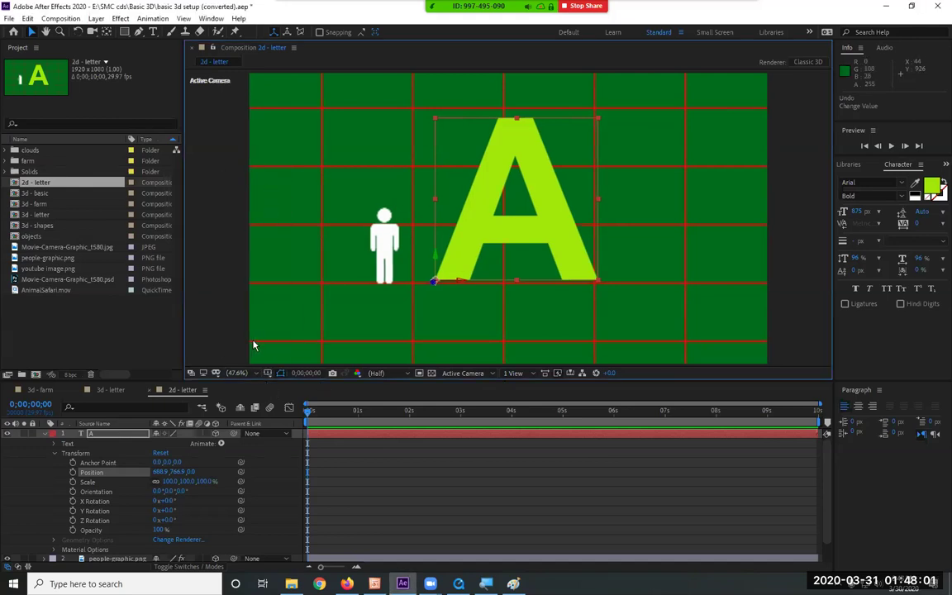
pyautogui.click(237, 373)
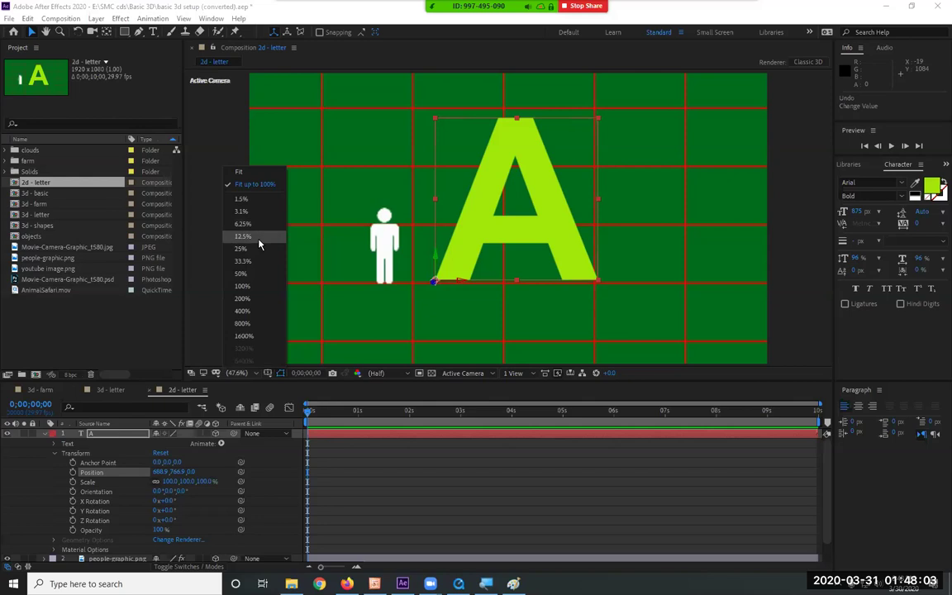
pyautogui.click(260, 237)
pyautogui.click(248, 374)
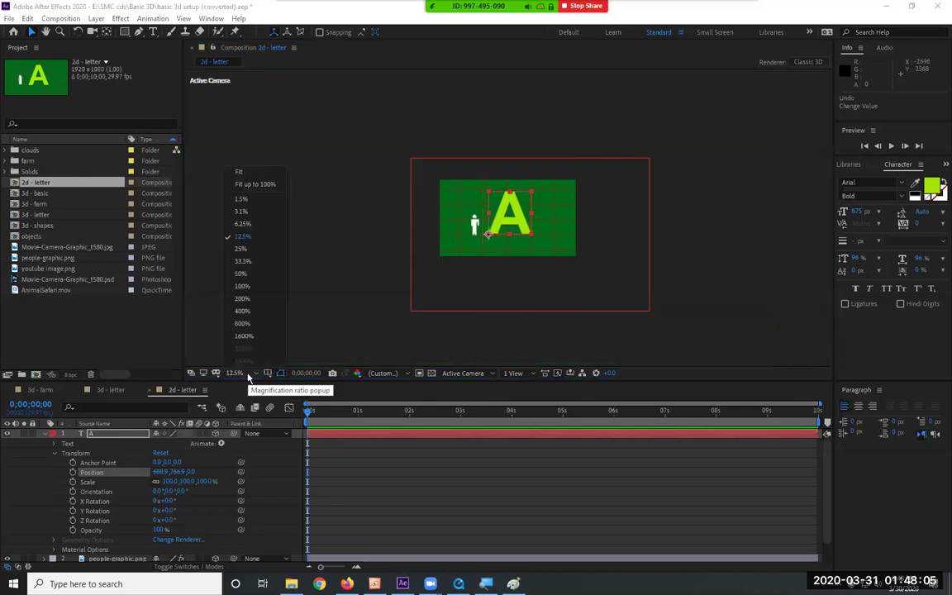
pyautogui.click(244, 184)
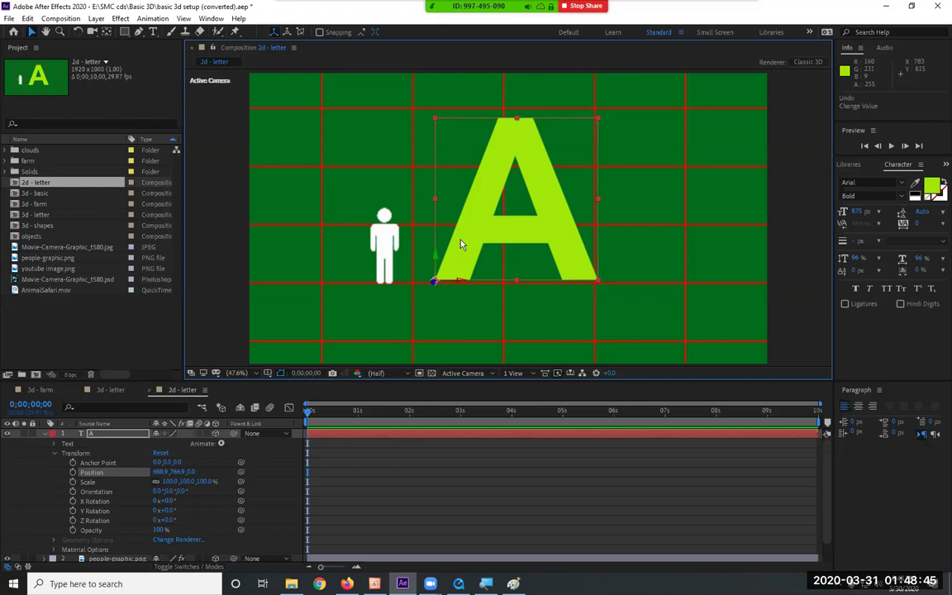
# Step: Collapse the letter A layer's properties and select the Deep Turquoise Solid 1 layer
pyautogui.click(44, 434)
pyautogui.click(114, 453)
pyautogui.click(116, 463)
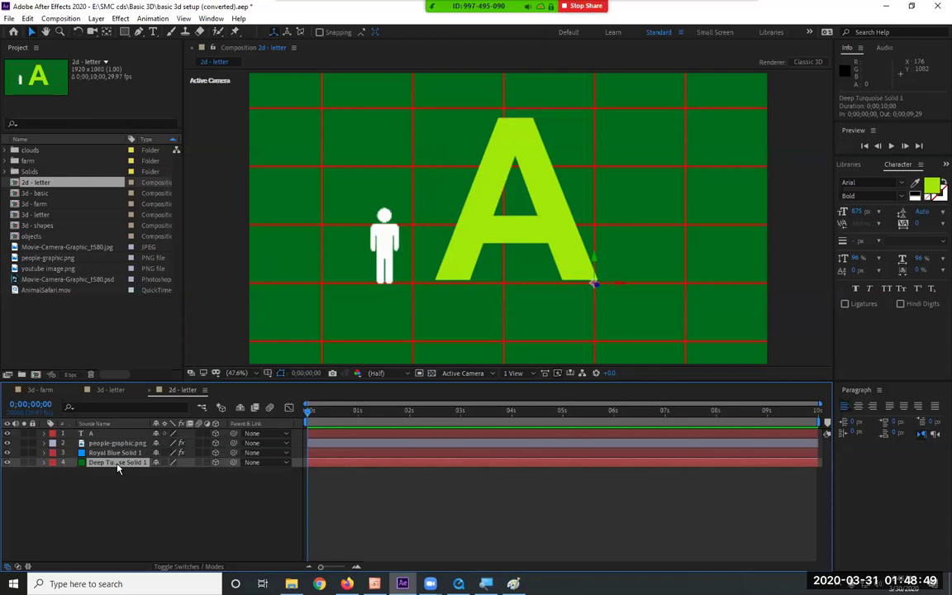
# Step: Select the letter A, people-graphic.png and Royal Blue Solid 1 layers in turn to point out the composition's contents
pyautogui.click(96, 434)
pyautogui.keyDown('ctrl'); pyautogui.click(118, 453); pyautogui.keyUp('ctrl')
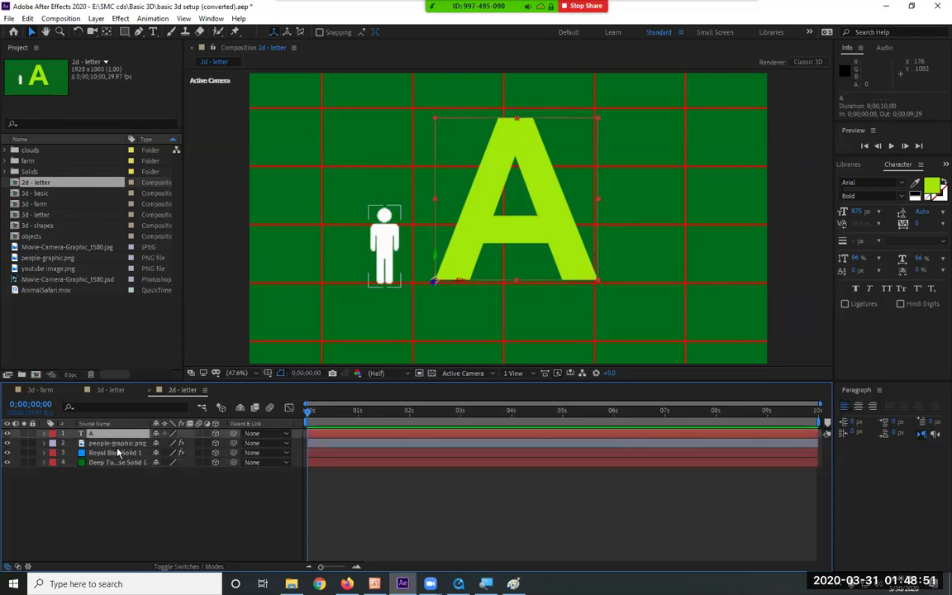
pyautogui.click(114, 444)
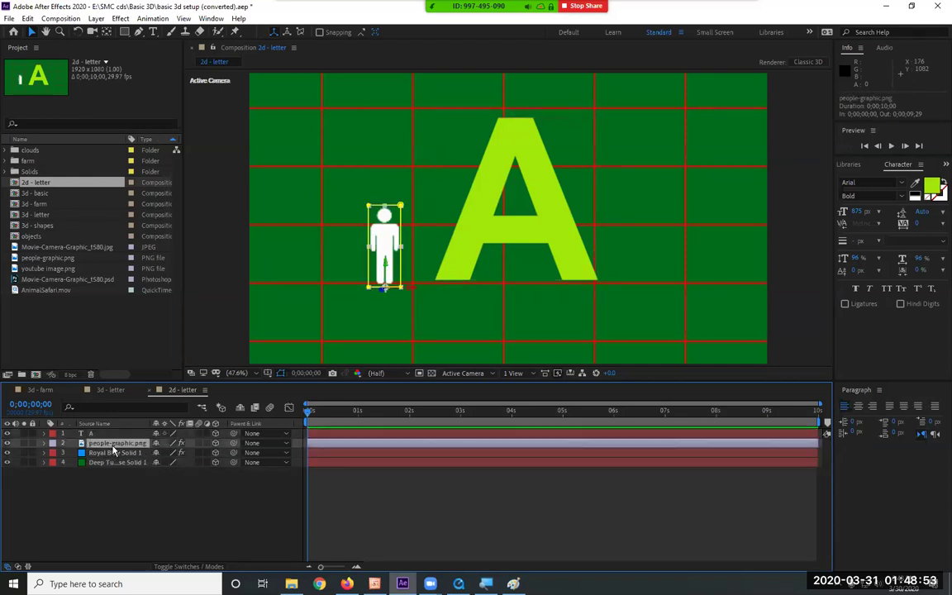
pyautogui.click(121, 454)
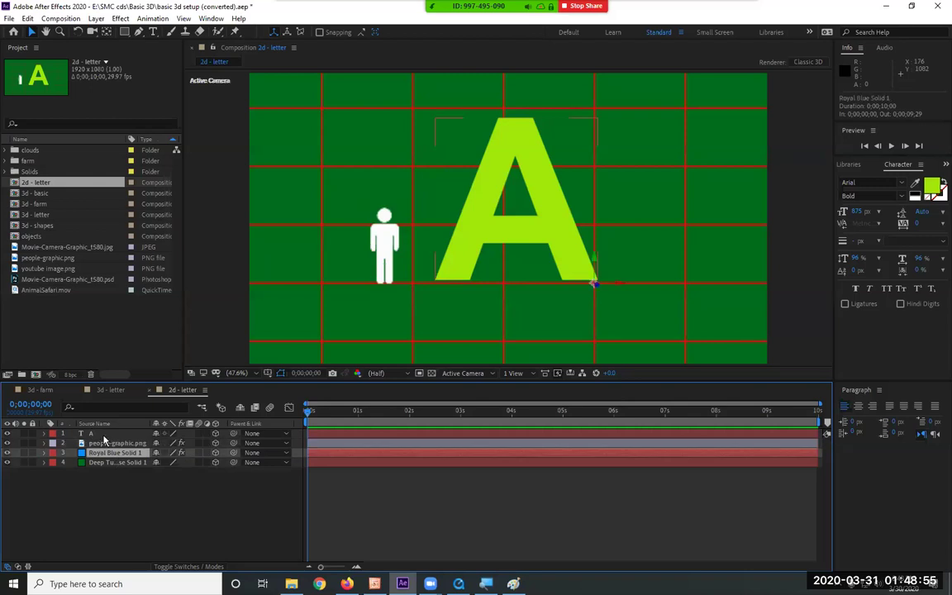
# Step: Try turning off the 3D layer switches in the composition, and undo the change with the letter A selected
pyautogui.click(104, 435)
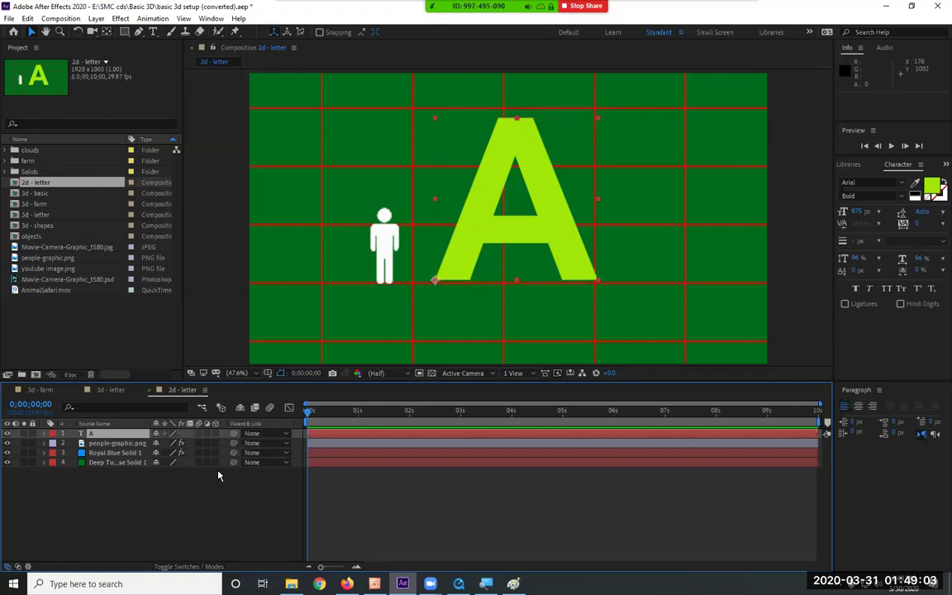
pyautogui.click(216, 443)
pyautogui.hotkey('ctrl', 'z')
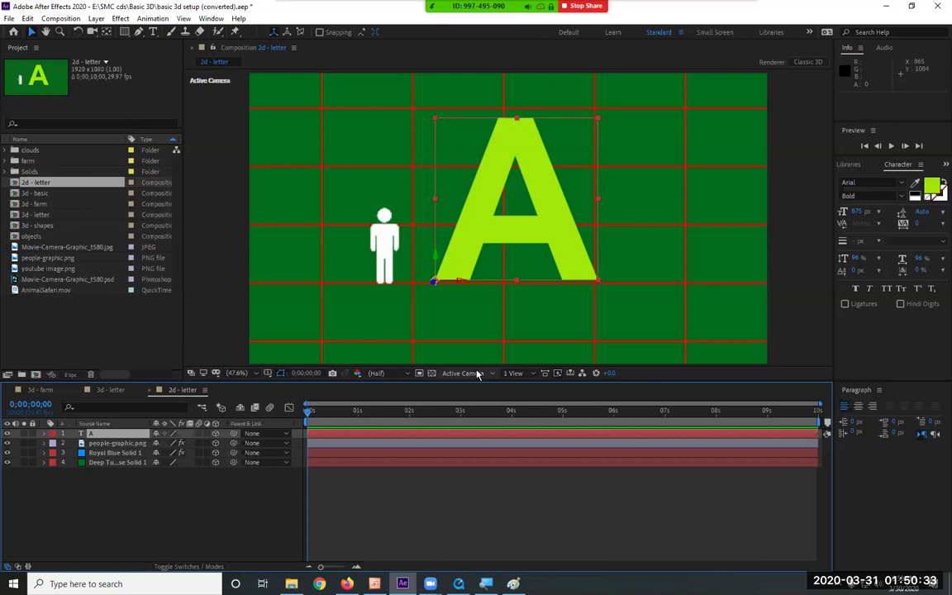
# Step: View the composition from the Top and examine the people-graphic.png, Deep Turquoise Solid 1 and letter A layers edge-on
pyautogui.click(478, 375)
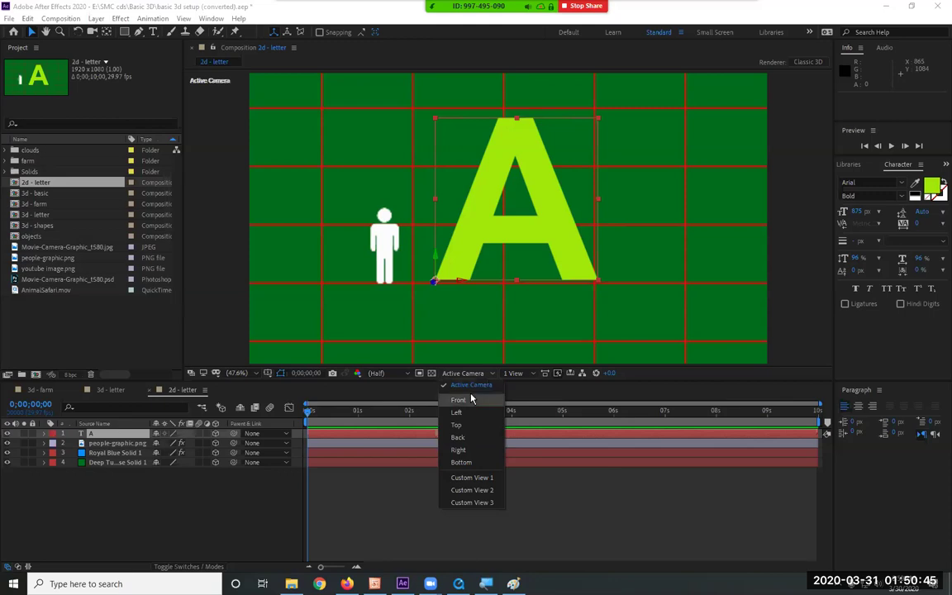
pyautogui.click(467, 424)
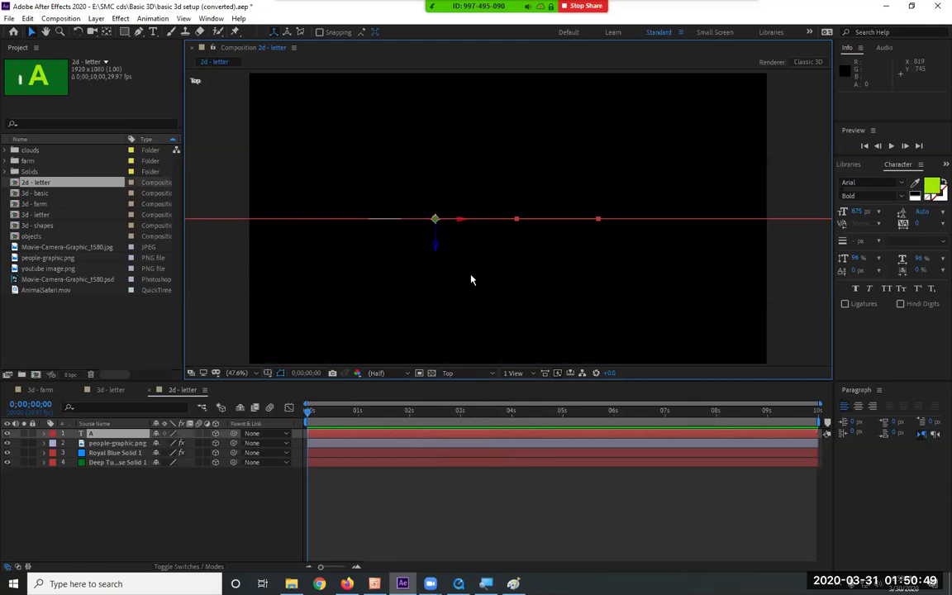
pyautogui.click(116, 443)
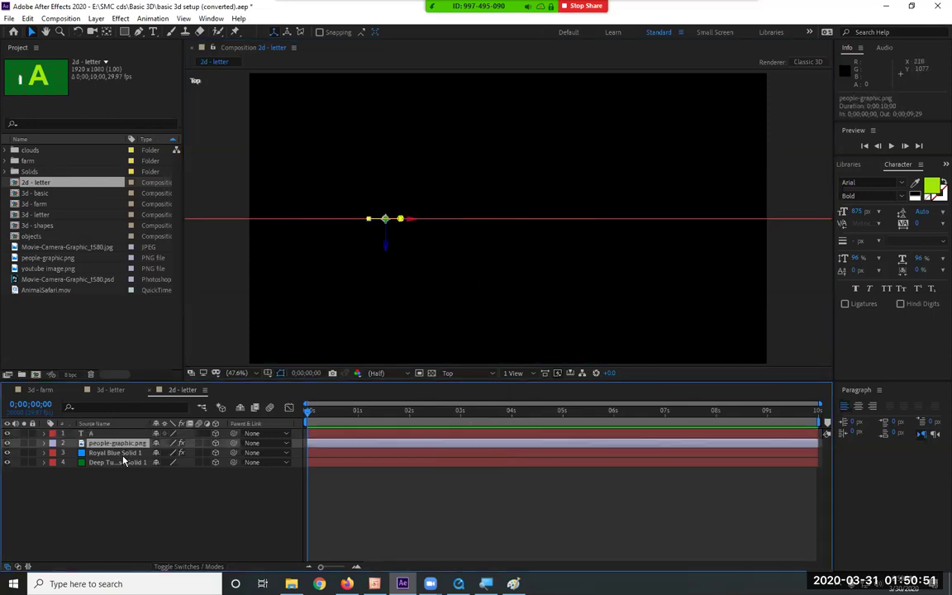
pyautogui.click(119, 463)
pyautogui.click(103, 434)
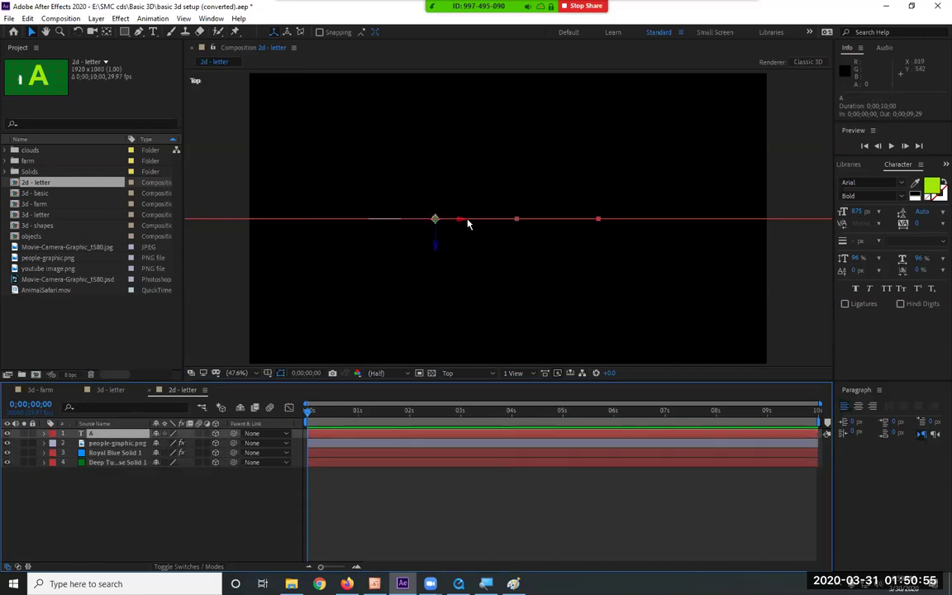
# Step: Try rotating the letter A about its Y axis to about -72° in the Top view, and set Y Rotation back to 0°
pyautogui.click(44, 433)
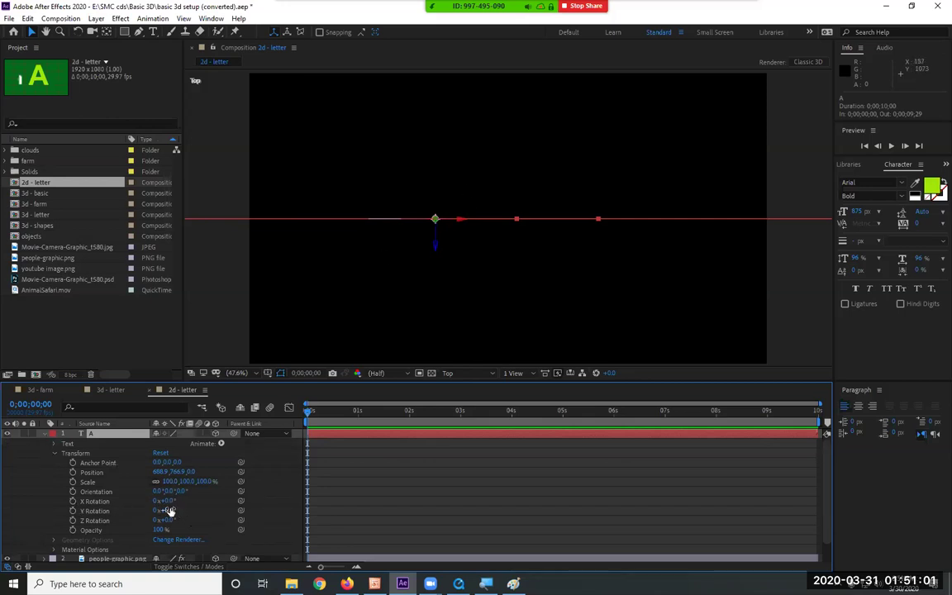
pyautogui.moveTo(168, 509); pyautogui.dragTo(115, 492)
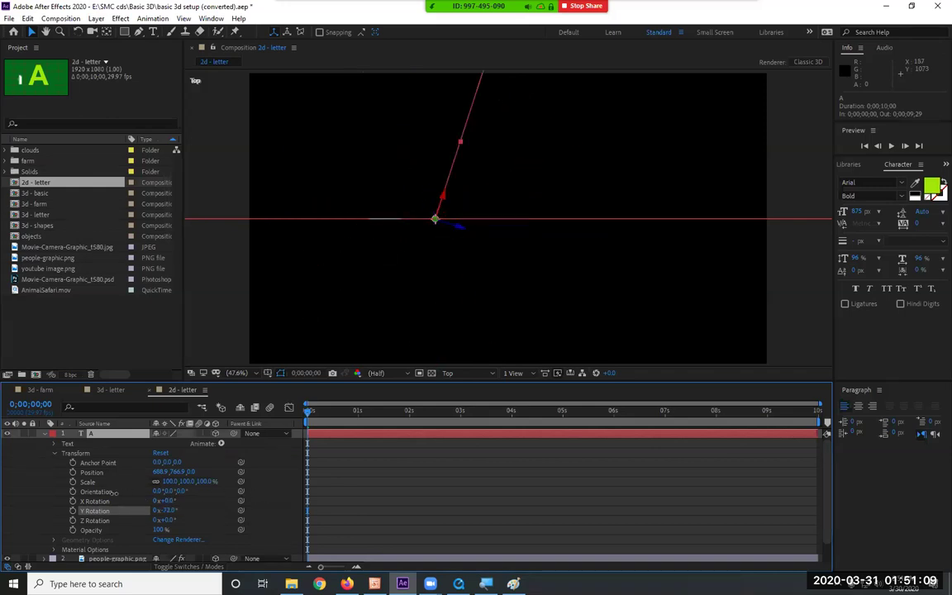
pyautogui.click(169, 510)
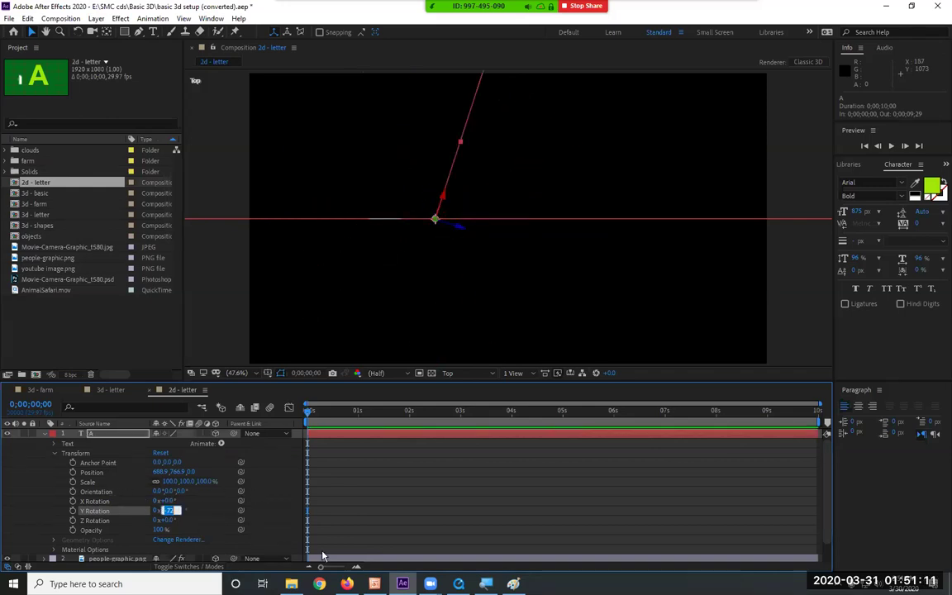
pyautogui.write('0')
pyautogui.press('Return')
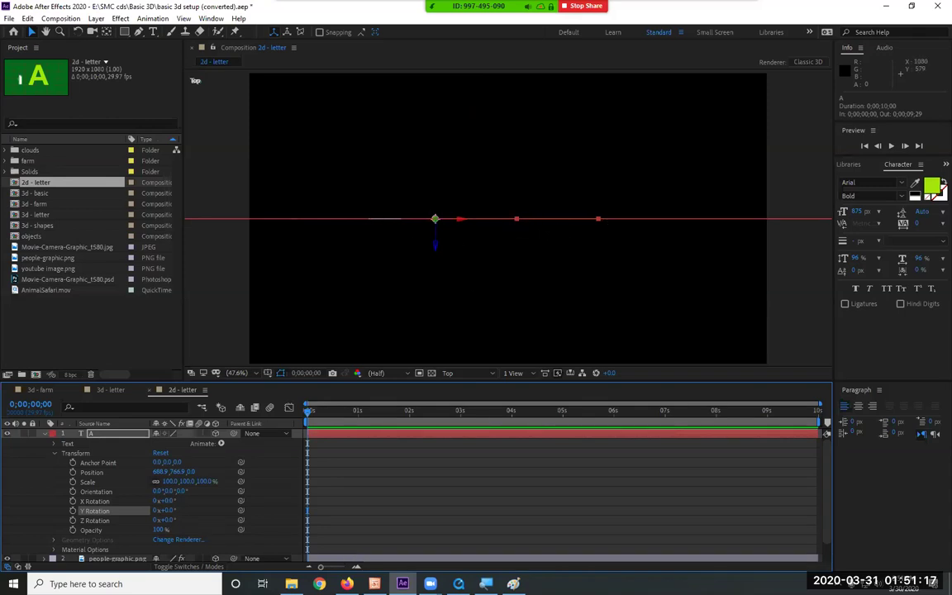
# Step: View the composition from the Left and from Custom Views 1, 2 and 3, ending on Custom View 1
pyautogui.click(458, 374)
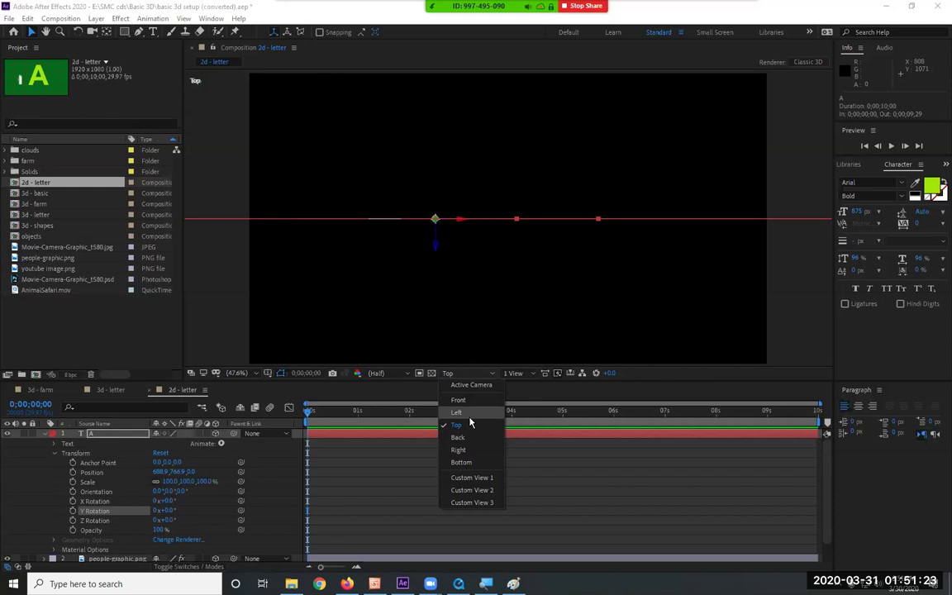
pyautogui.click(459, 412)
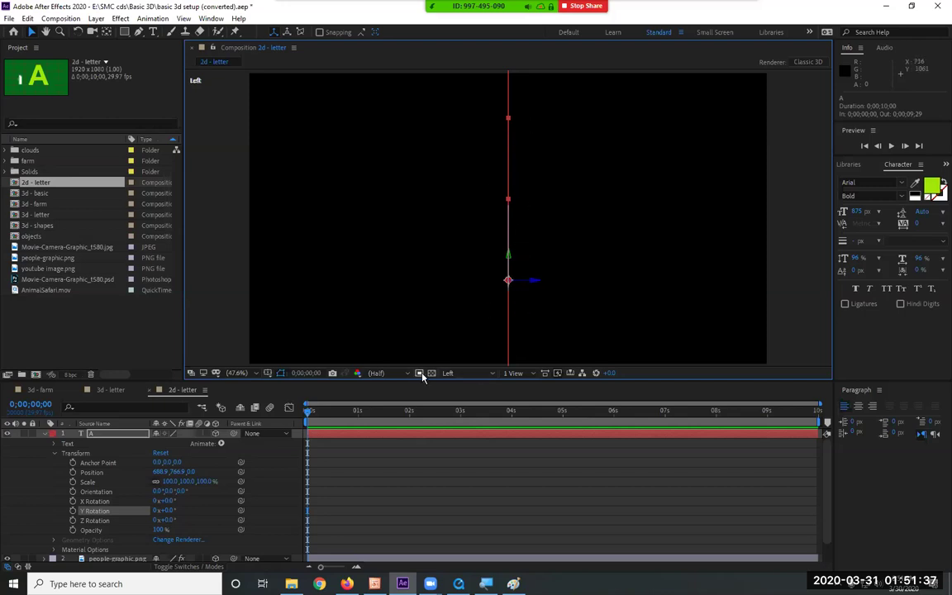
pyautogui.click(452, 372)
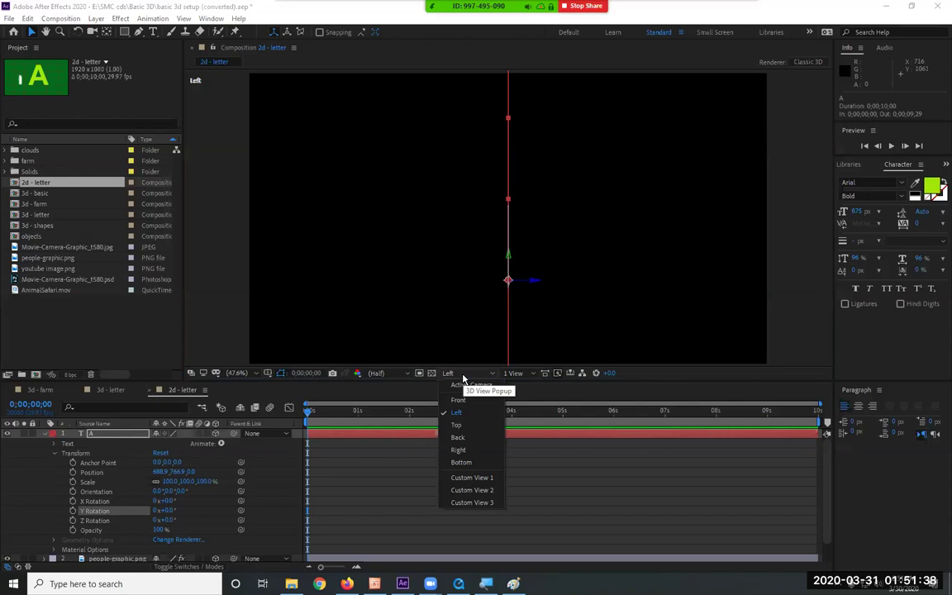
pyautogui.click(477, 480)
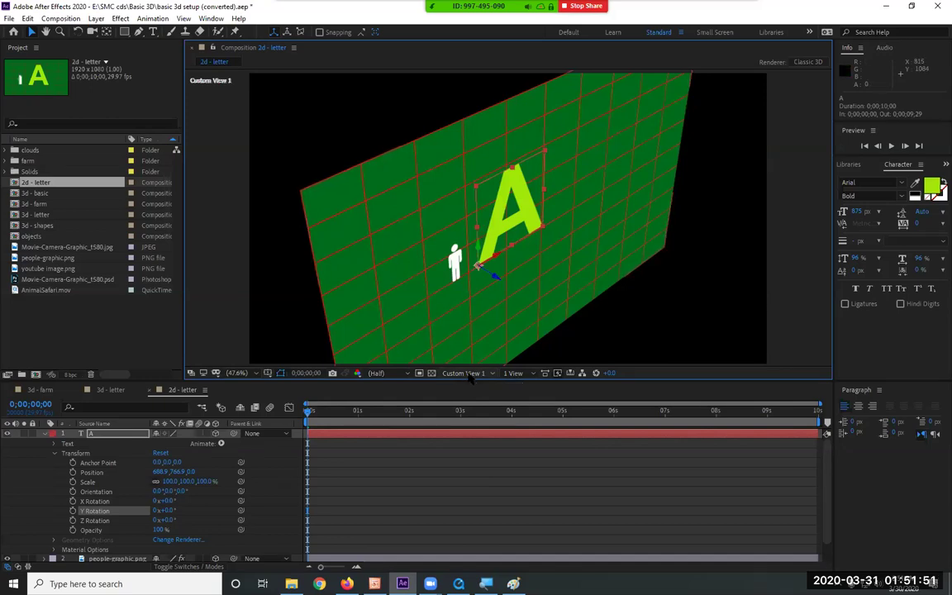
pyautogui.click(467, 372)
pyautogui.click(479, 491)
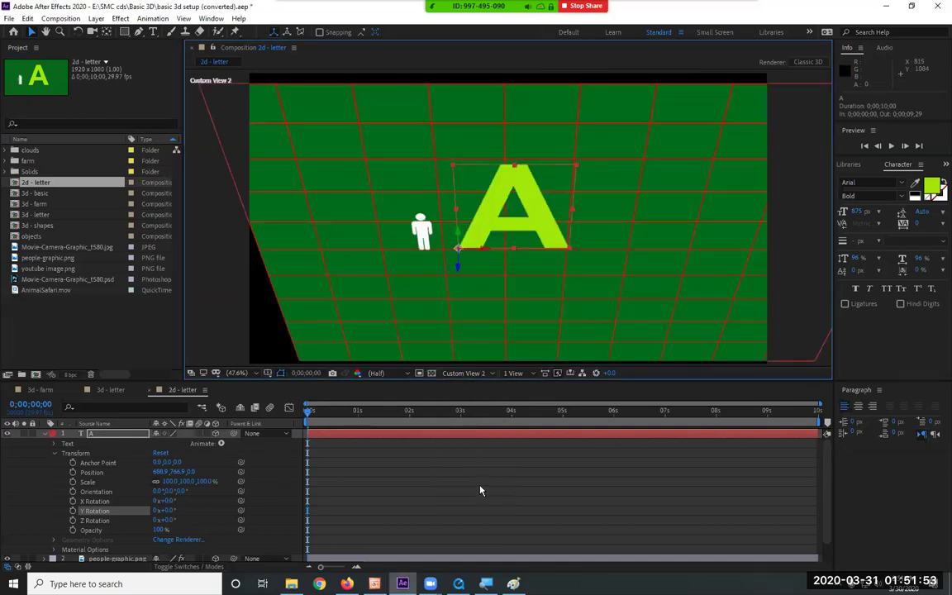
pyautogui.click(466, 376)
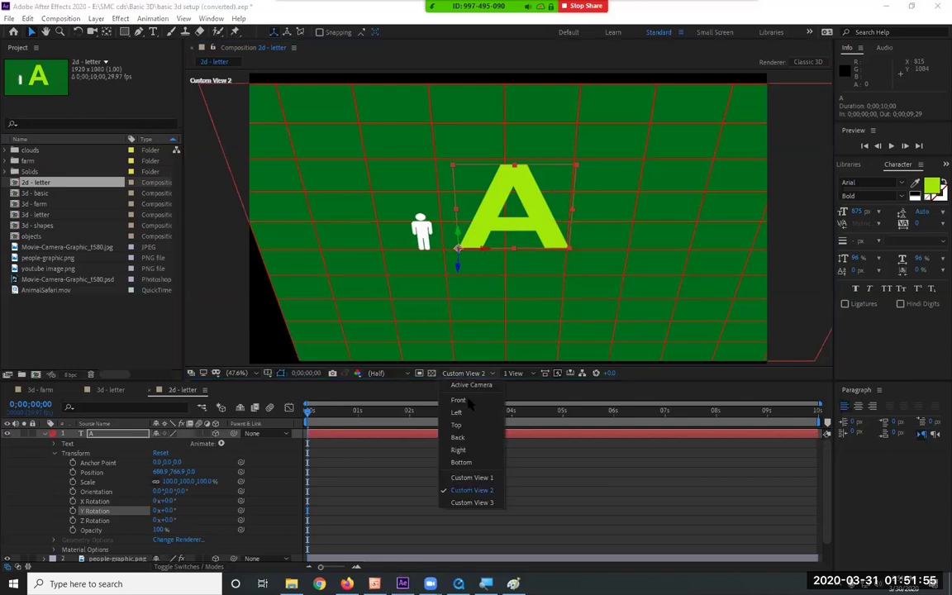
pyautogui.click(480, 504)
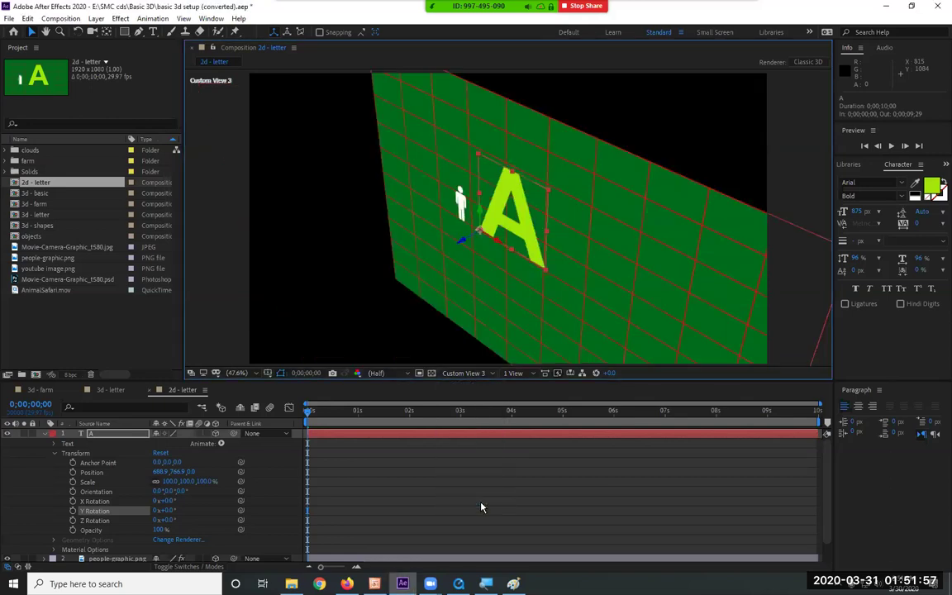
pyautogui.click(466, 374)
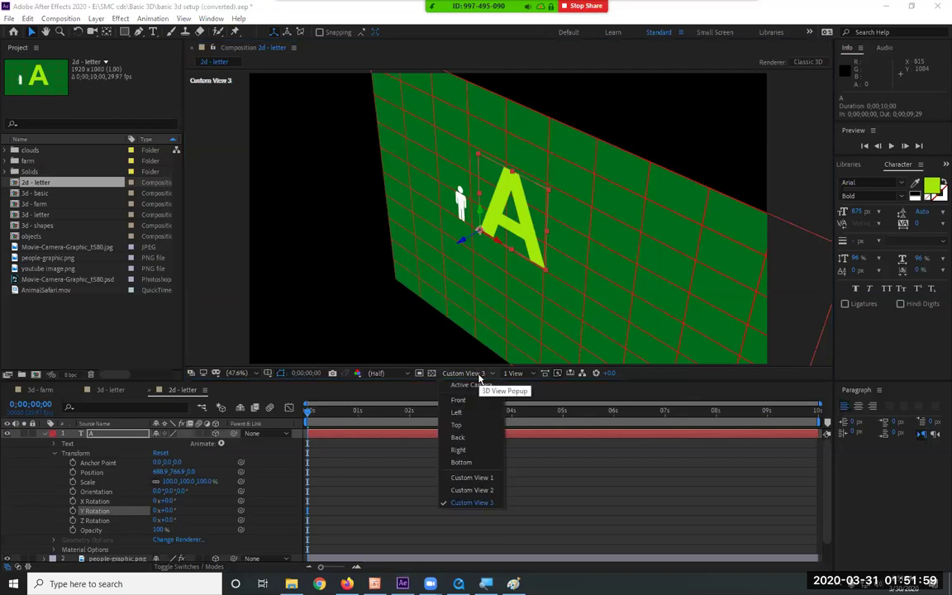
pyautogui.click(493, 477)
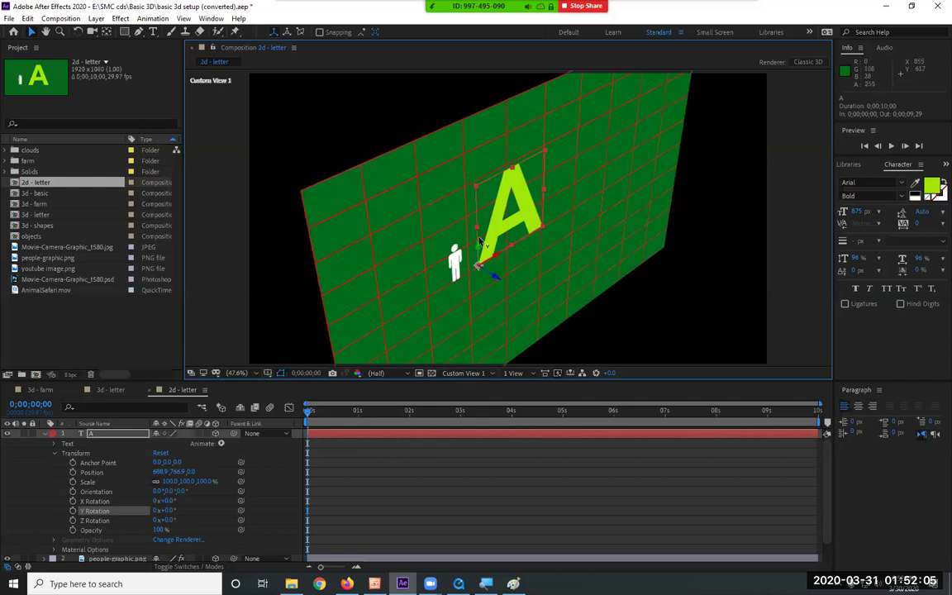
# Step: Compare the Active Camera view of the letter A with Custom View 1, ending on Custom View 1
pyautogui.click(462, 374)
pyautogui.click(465, 385)
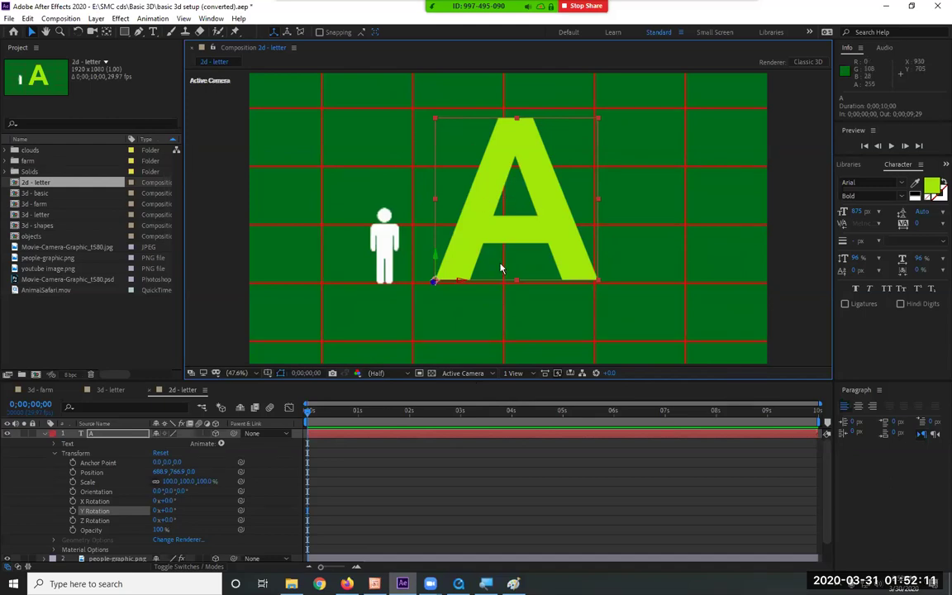
pyautogui.click(462, 373)
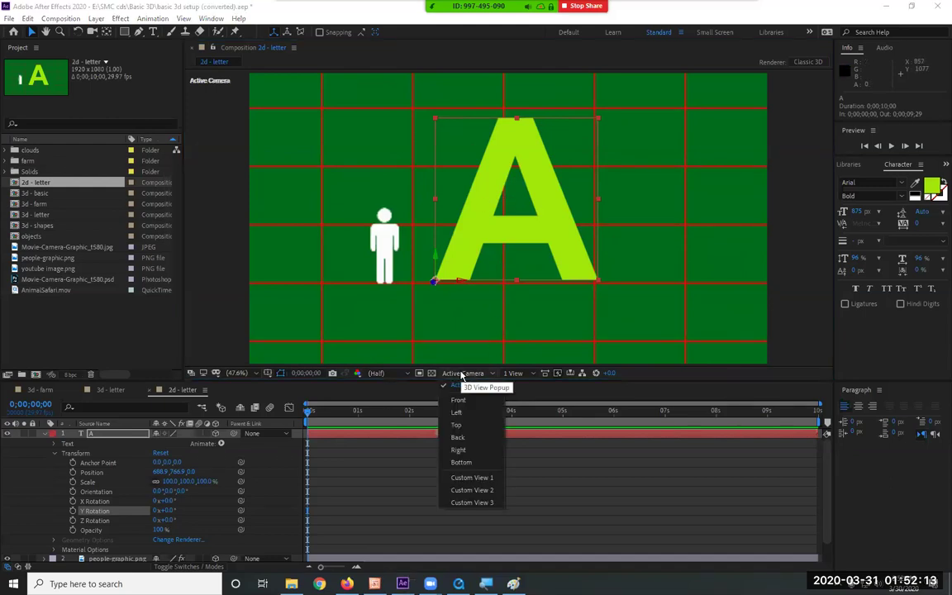
pyautogui.click(479, 479)
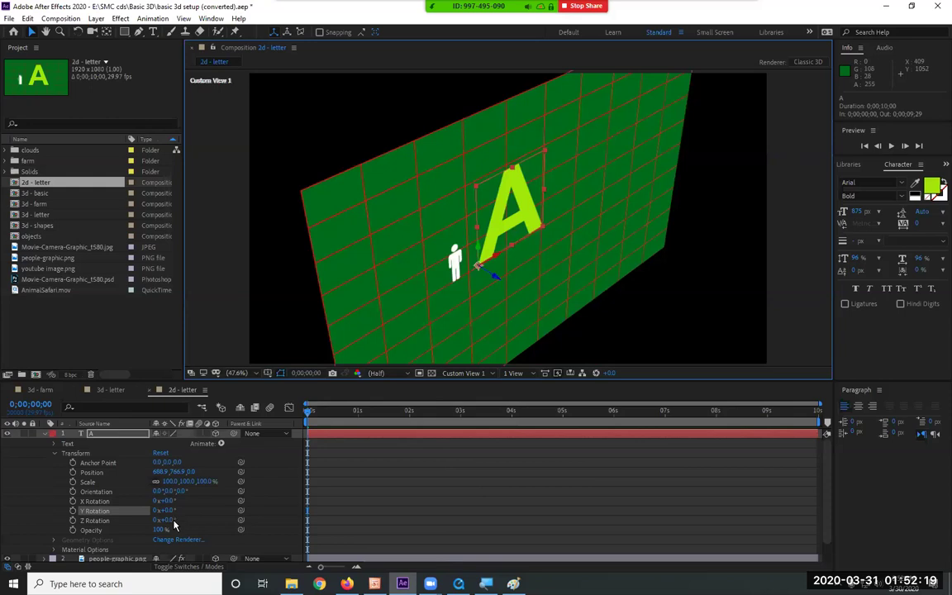
# Step: Try rotating the letter A about its Y axis to about 1x+8° in Custom View 1, and reset Y Rotation to 0x+0°
pyautogui.moveTo(168, 511); pyautogui.dragTo(390, 522)
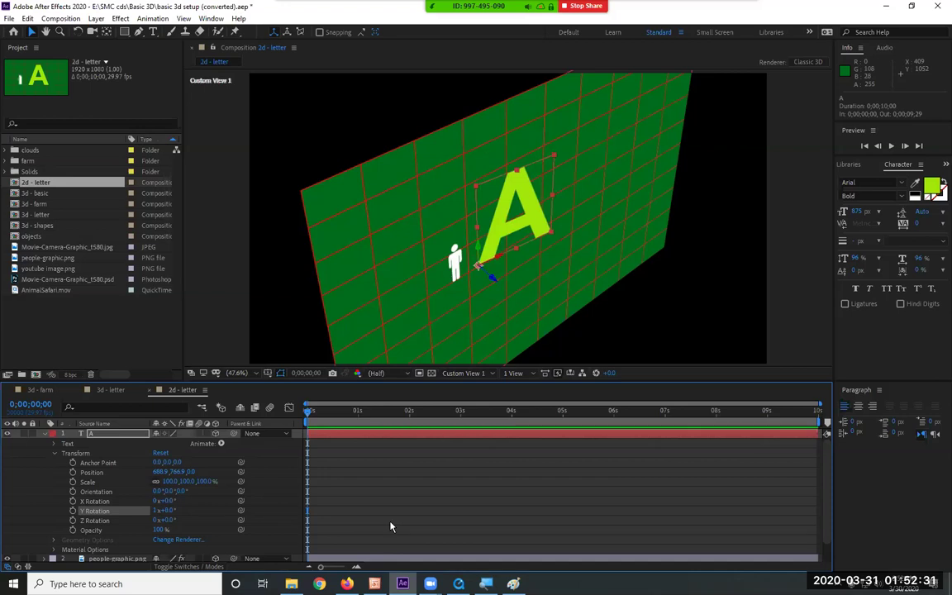
pyautogui.click(161, 510)
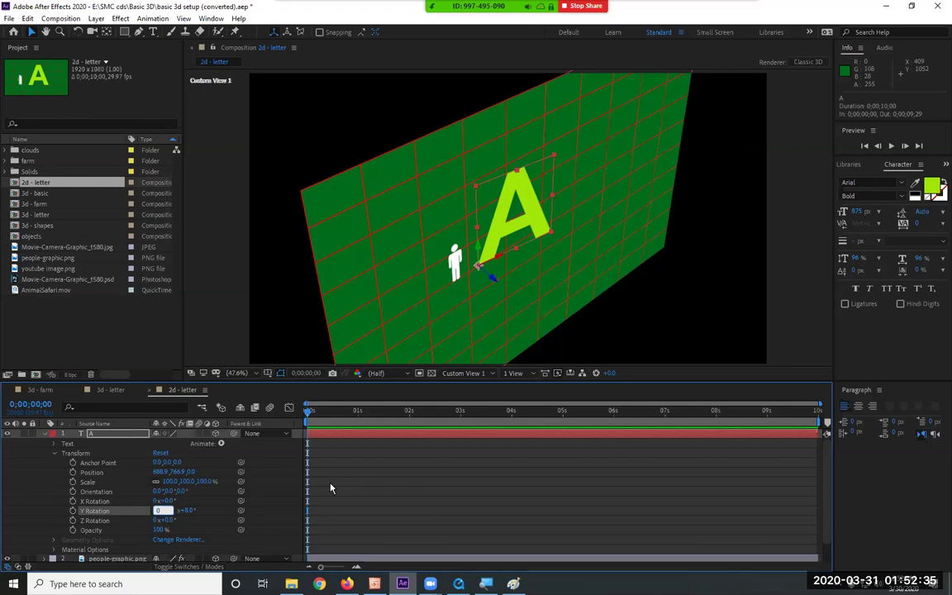
pyautogui.press('Return')
pyautogui.click(165, 511)
pyautogui.write('30')
pyautogui.press('Return')
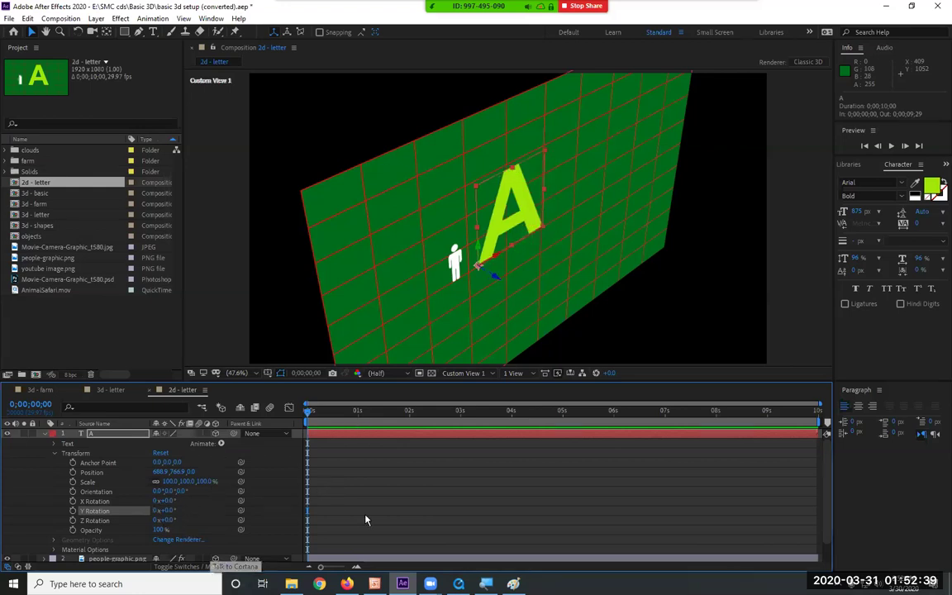
# Step: Return the composition's 3D view to Active Camera
pyautogui.click(479, 373)
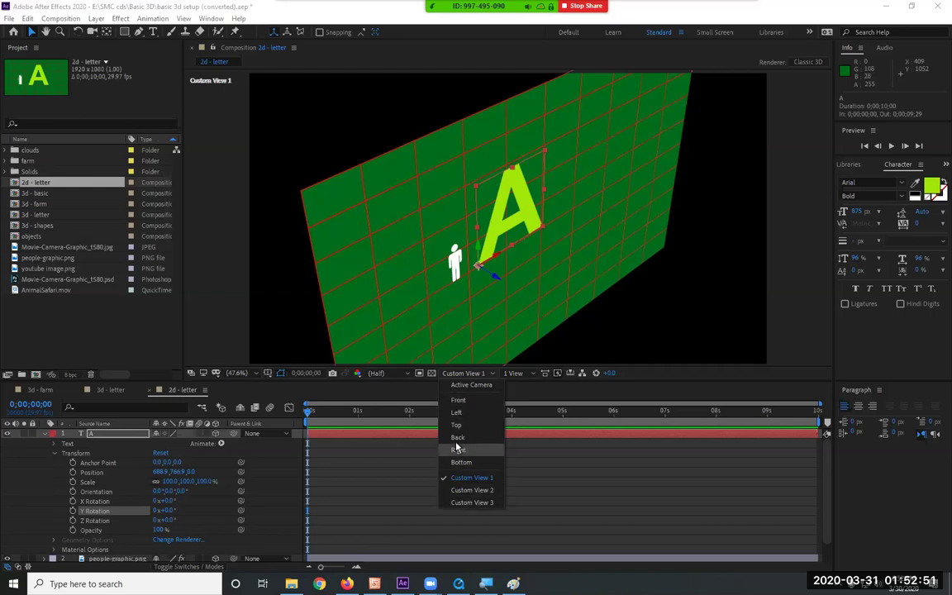
pyautogui.click(478, 386)
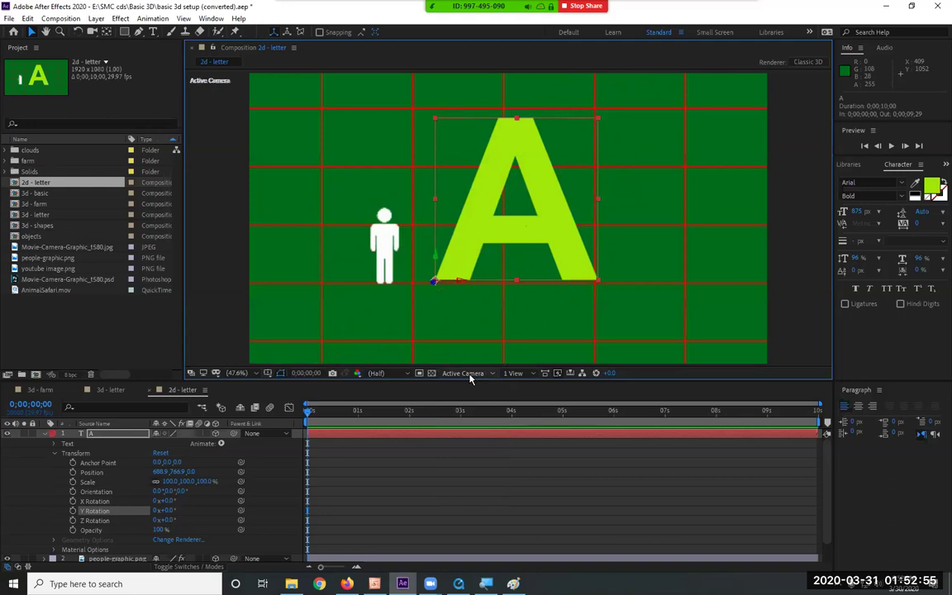
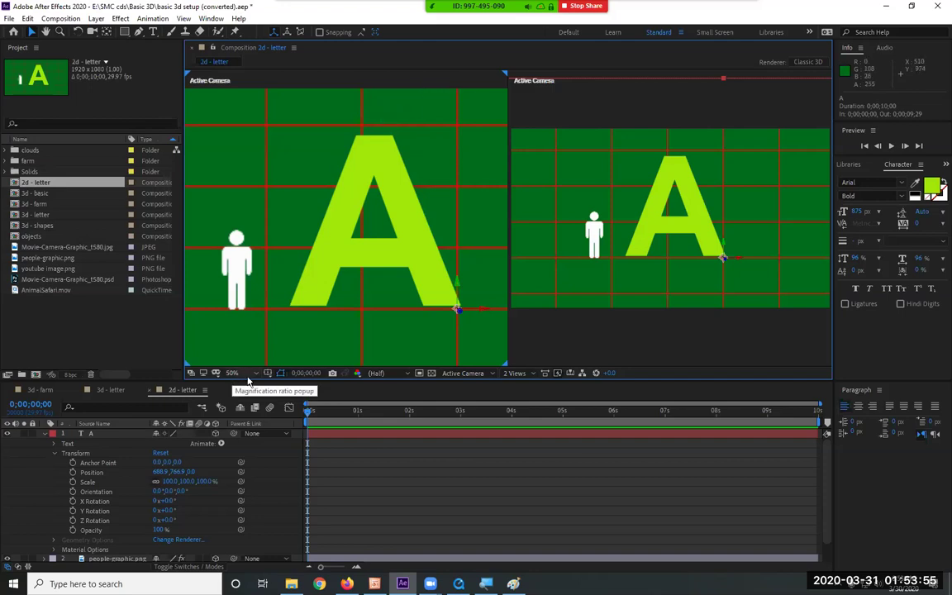
# Step: Set the left-hand view of the two-view layout to Custom View 1, keeping Active Camera in the other view
pyautogui.click(665, 100)
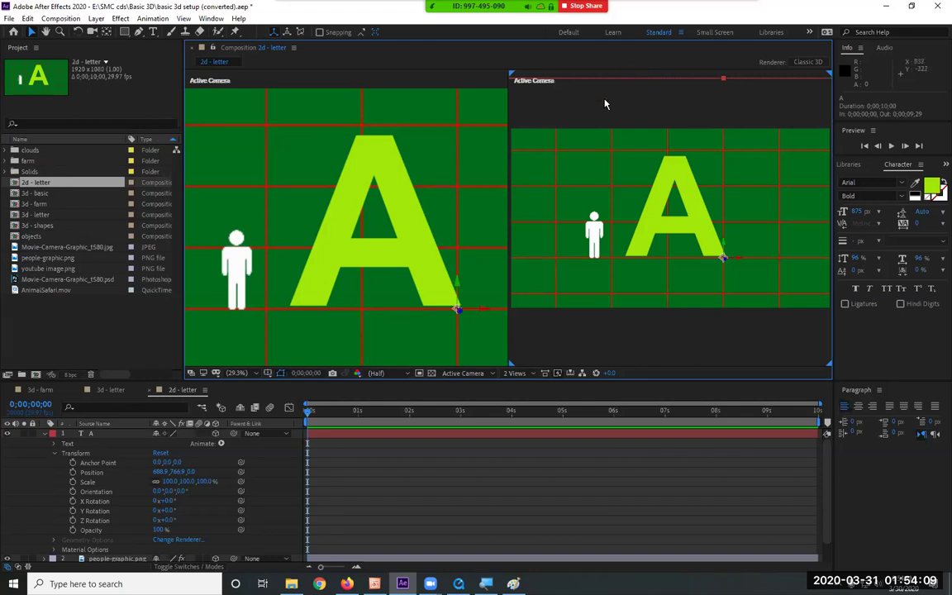
pyautogui.click(377, 80)
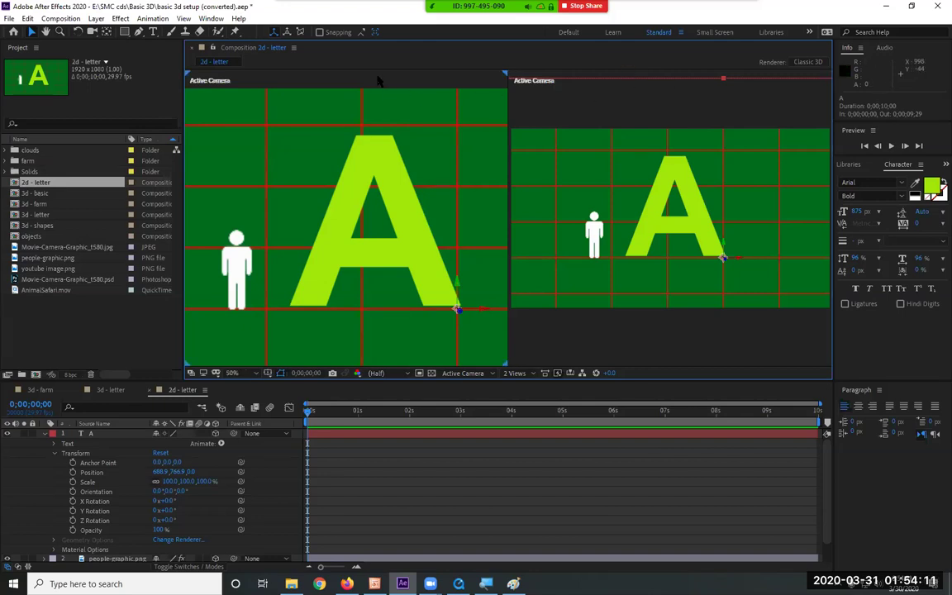
pyautogui.click(464, 372)
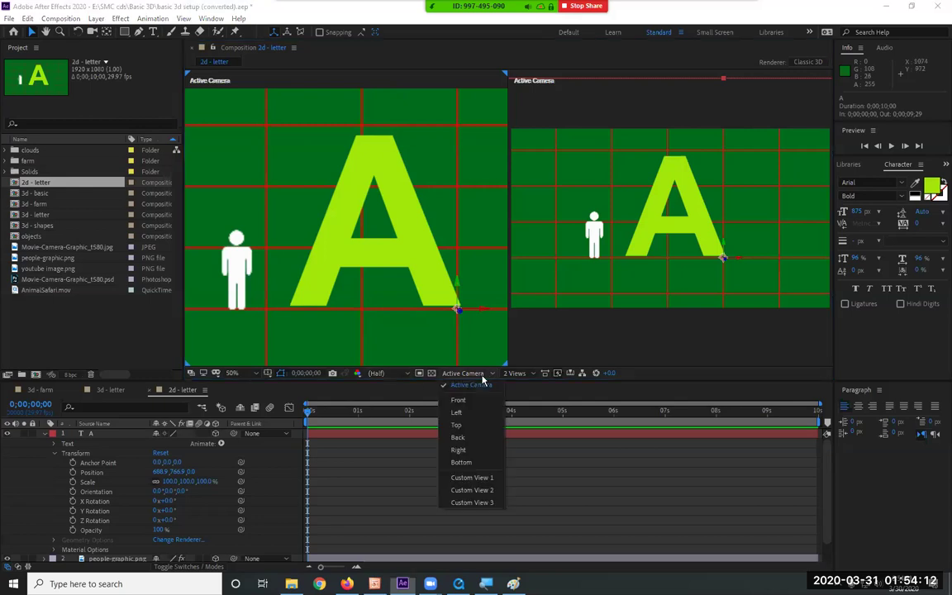
pyautogui.click(475, 477)
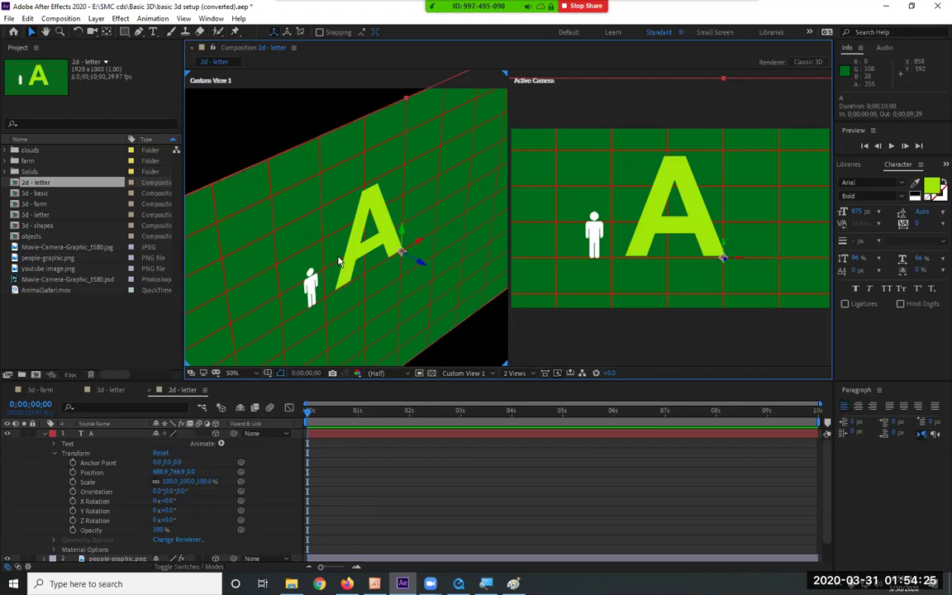
# Step: Compare Active Camera with Custom View 1 in the left-hand view, ending on Custom View 1
pyautogui.click(483, 377)
pyautogui.click(481, 388)
pyautogui.click(483, 374)
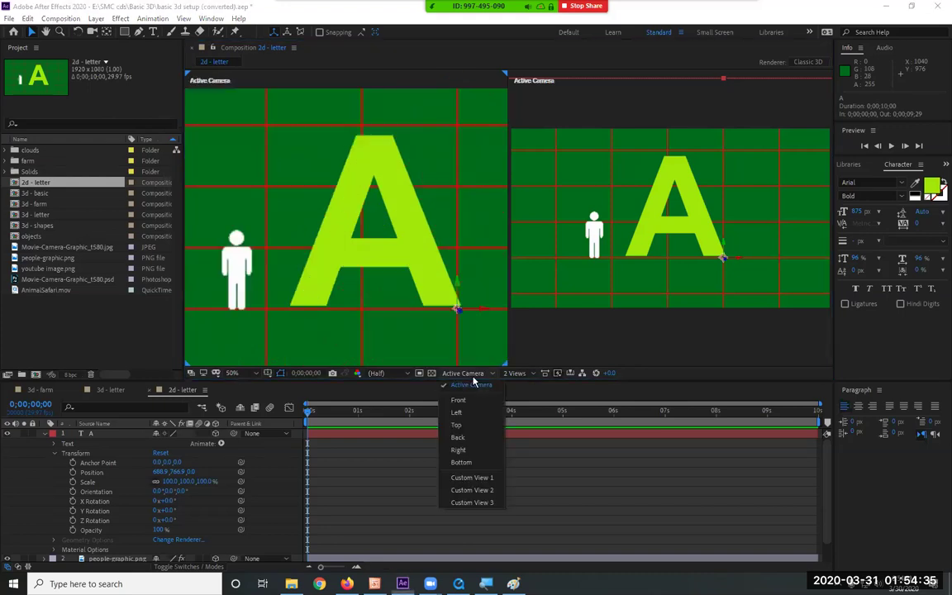
pyautogui.click(471, 478)
# Step: Compare the 2 Views - Vertical and 4 Views layouts, ending on 2 Views - Horizontal
pyautogui.click(518, 373)
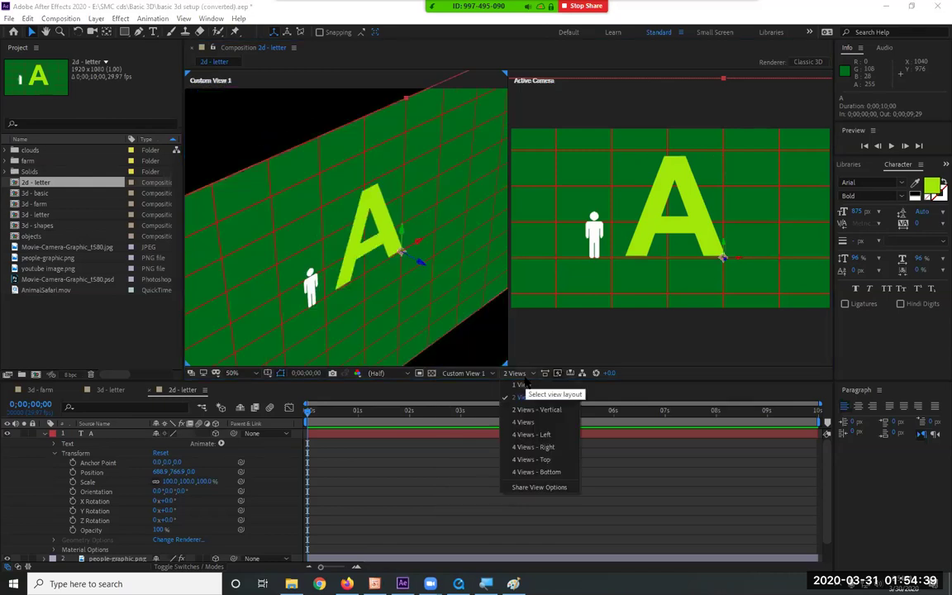
pyautogui.click(561, 410)
pyautogui.click(514, 372)
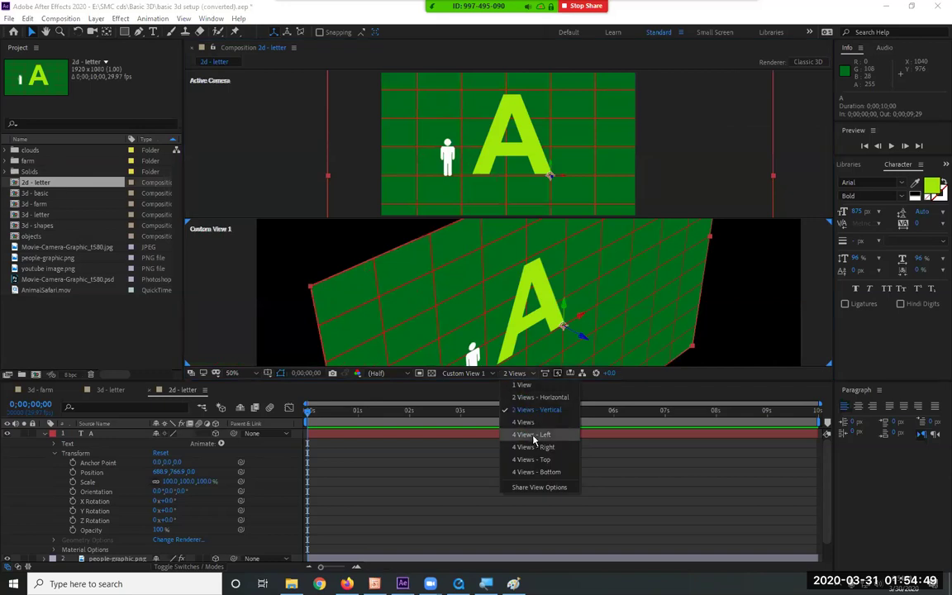
pyautogui.click(529, 423)
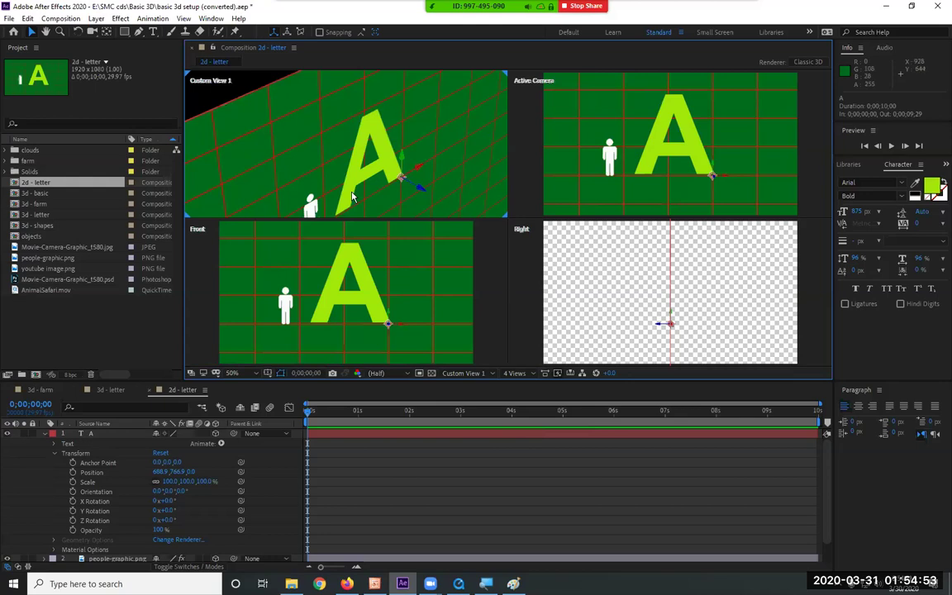
pyautogui.click(518, 373)
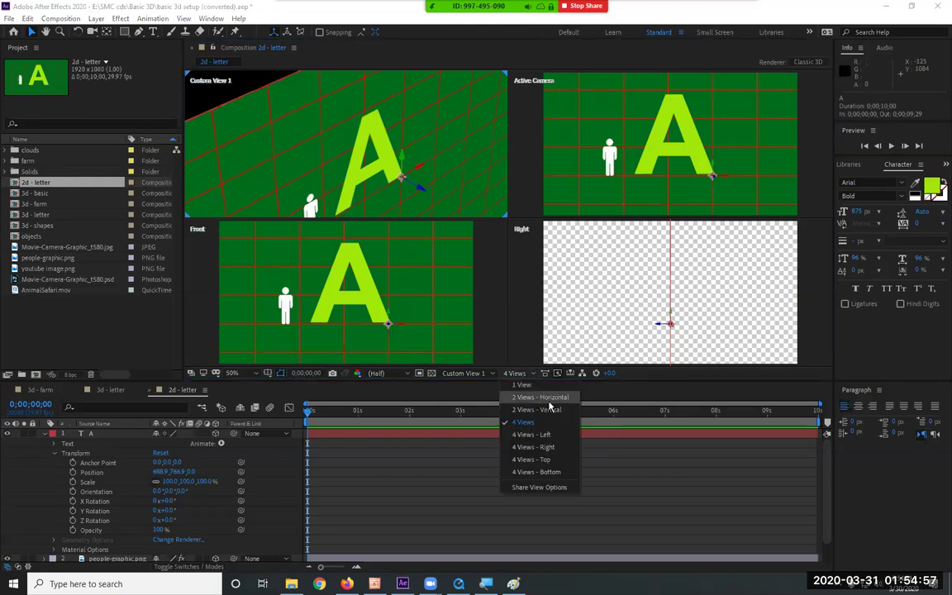
pyautogui.click(549, 400)
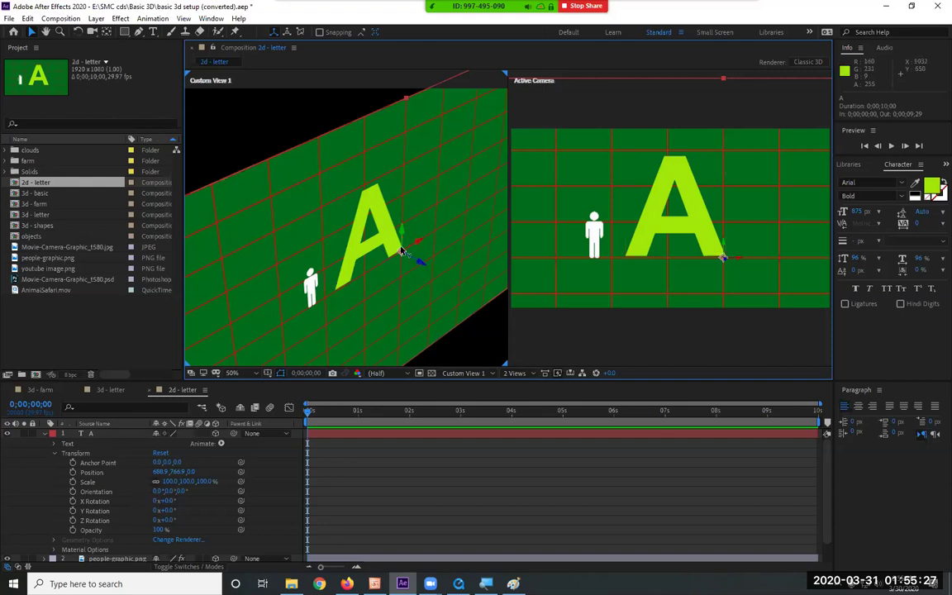
# Step: Move the letter A forward along its Z axis in Custom View 1, to a Z position of about -365.6
pyautogui.moveTo(423, 266); pyautogui.dragTo(368, 242)
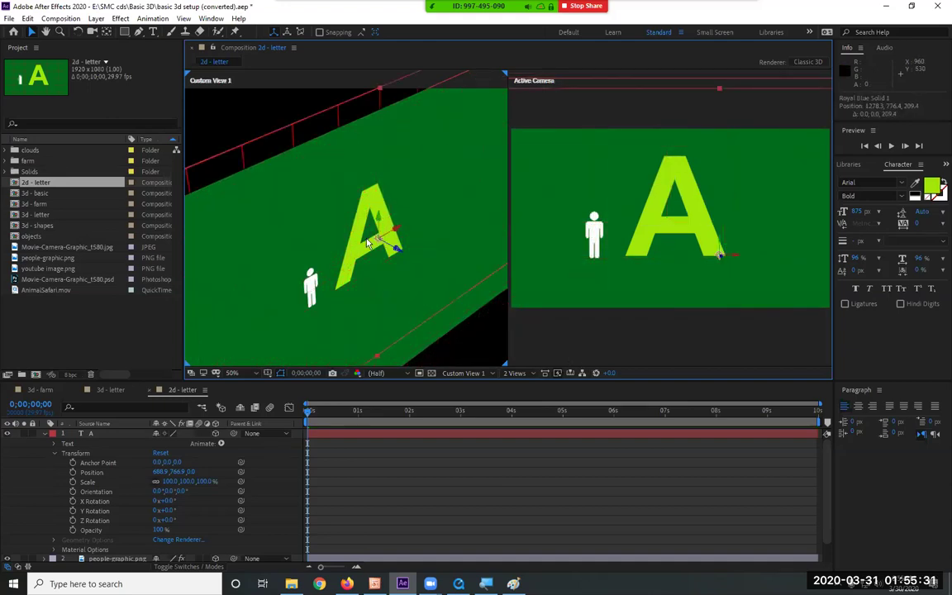
pyautogui.hotkey('ctrl', 'z')
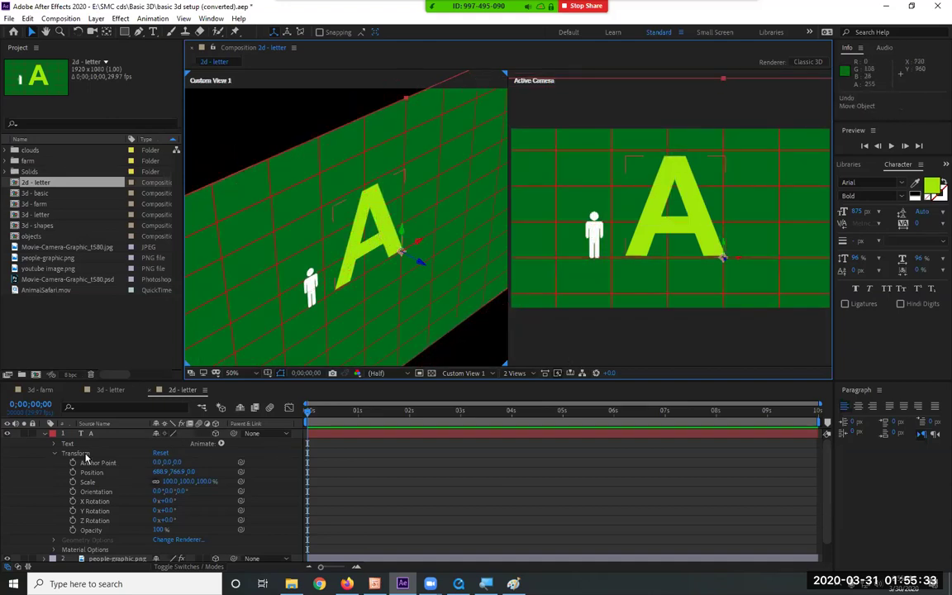
pyautogui.click(90, 434)
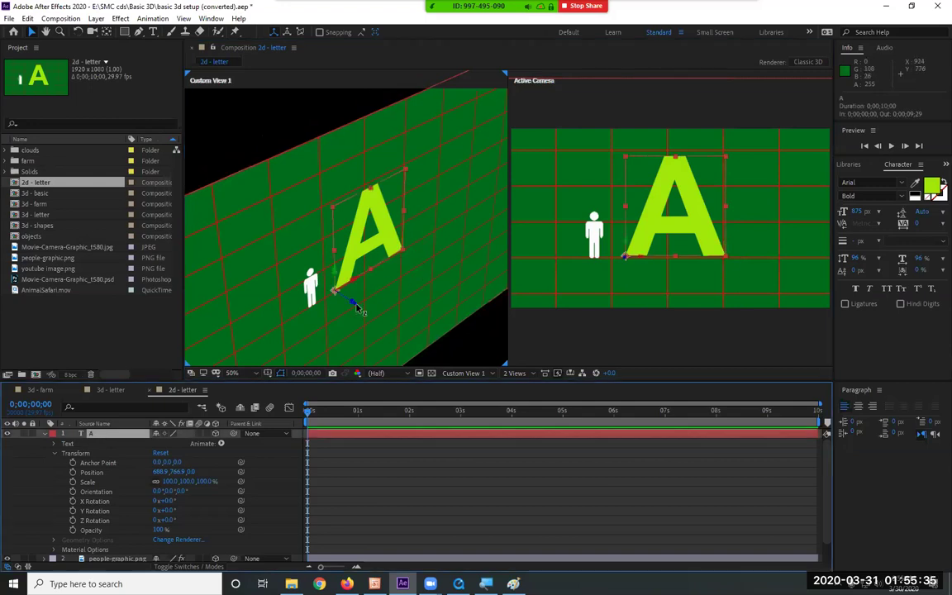
pyautogui.moveTo(357, 308); pyautogui.dragTo(413, 334)
pyautogui.moveTo(372, 296); pyautogui.dragTo(415, 229)
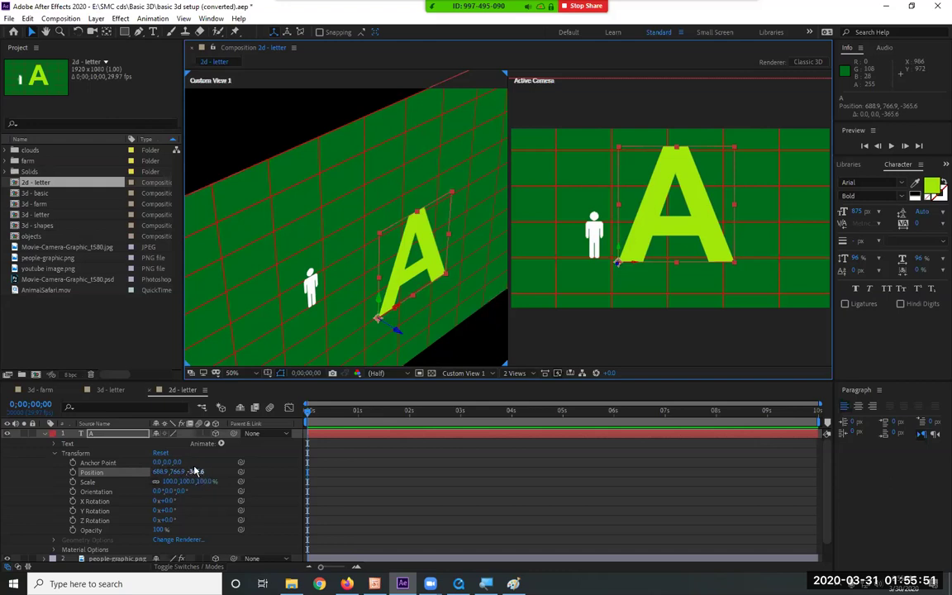
# Step: Show the Left view beside Active Camera and move the letter A back along Z to about -3.6
pyautogui.click(465, 373)
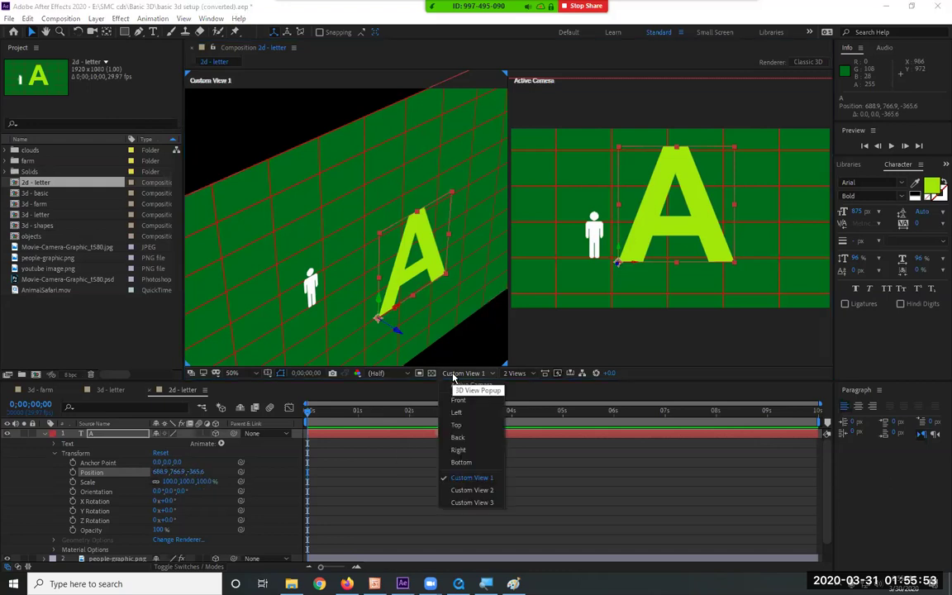
pyautogui.click(468, 416)
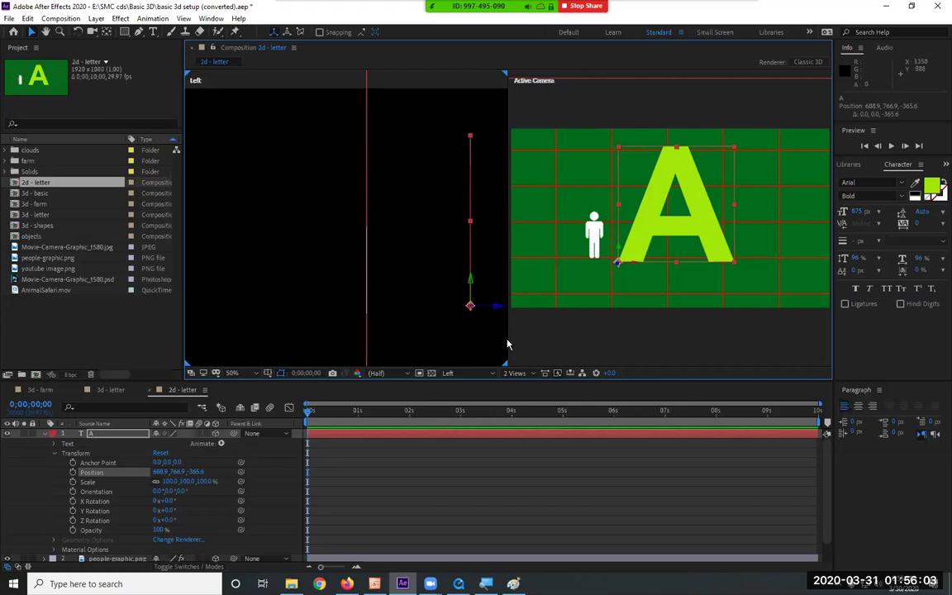
pyautogui.moveTo(494, 306); pyautogui.dragTo(410, 307)
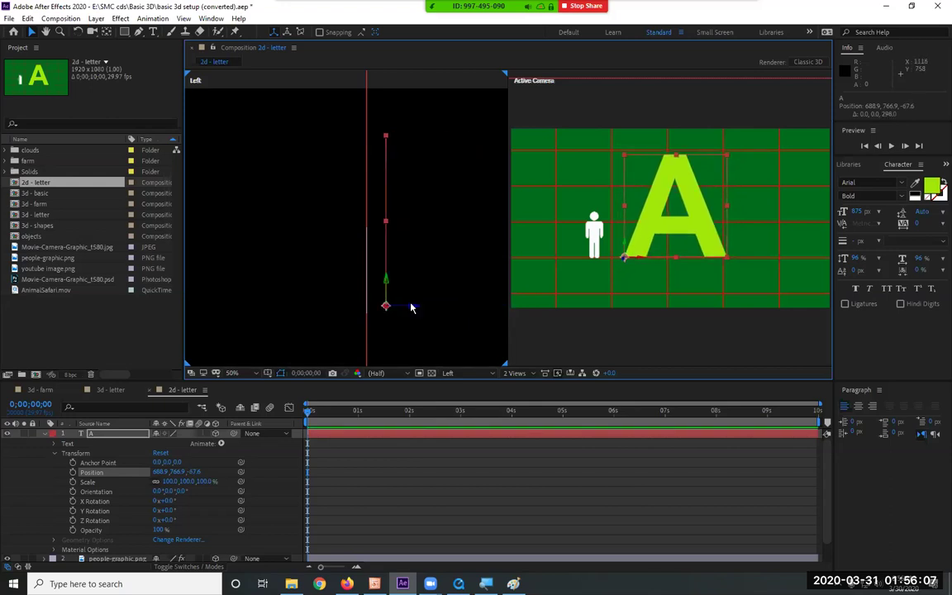
pyautogui.hotkey('ctrl', 'z')
pyautogui.moveTo(498, 310); pyautogui.dragTo(398, 309)
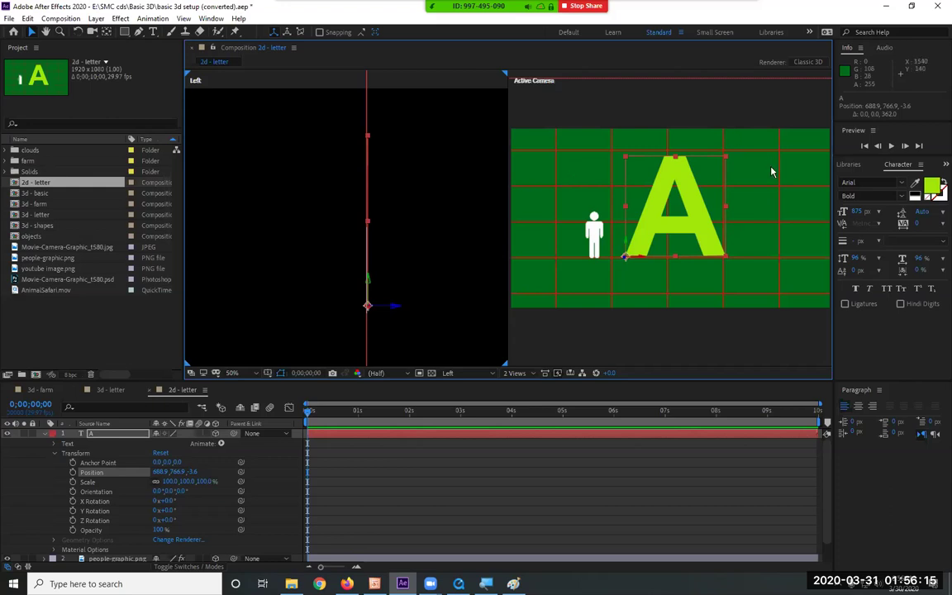
# Step: Collapse the letter A's layer properties and briefly show the rotation properties of the two solid layers
pyautogui.click(43, 433)
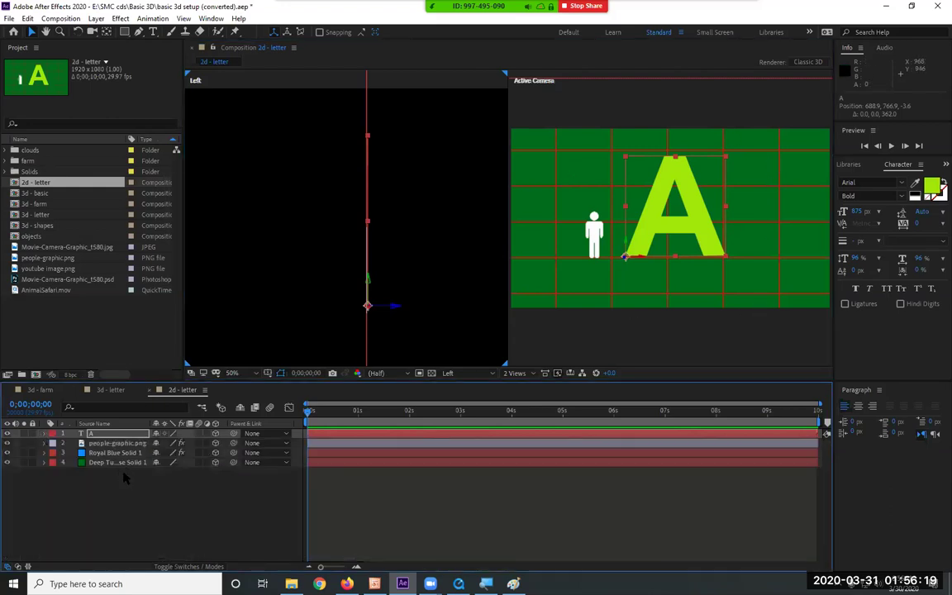
pyautogui.click(105, 453)
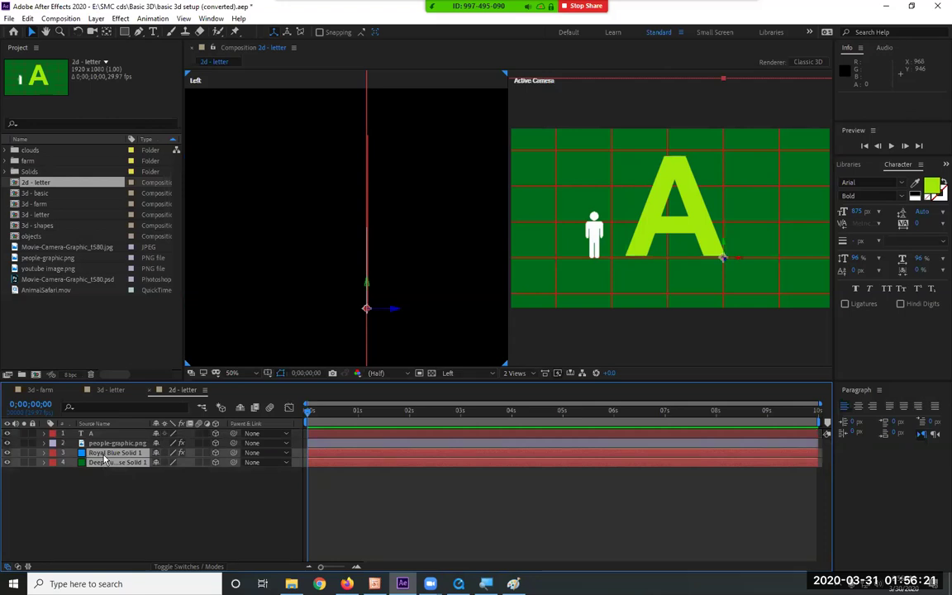
pyautogui.press('r')
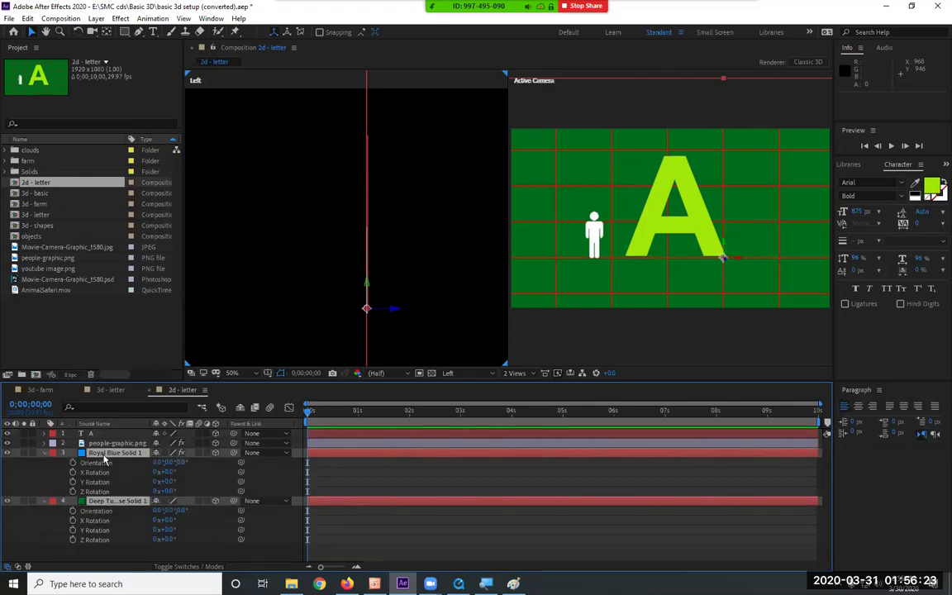
pyautogui.press('r')
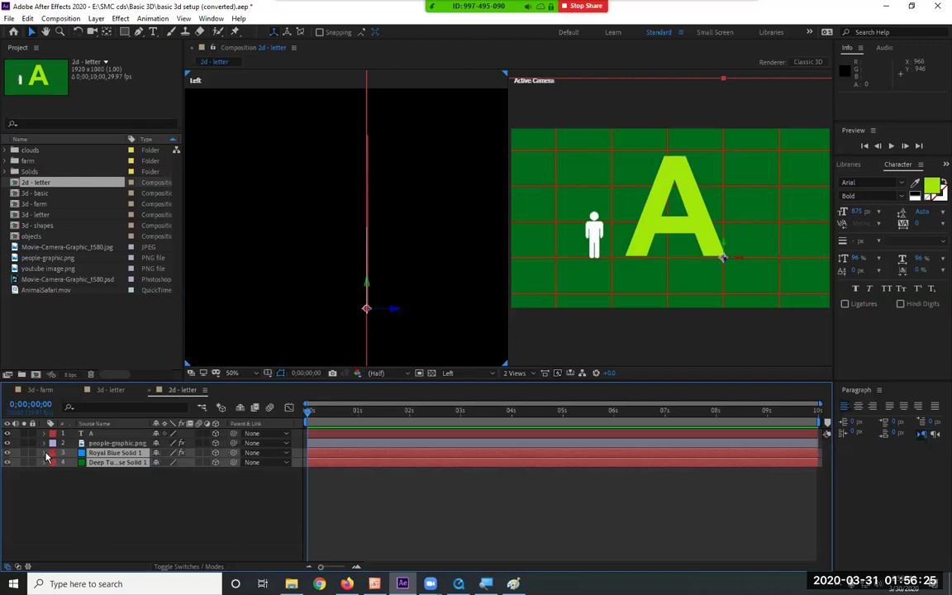
pyautogui.click(175, 496)
pyautogui.click(123, 462)
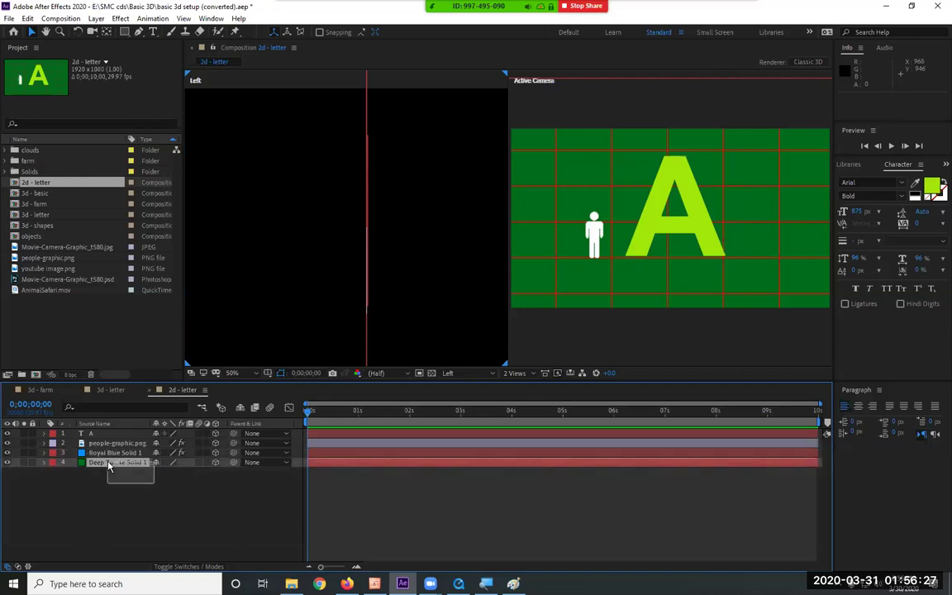
pyautogui.click(116, 494)
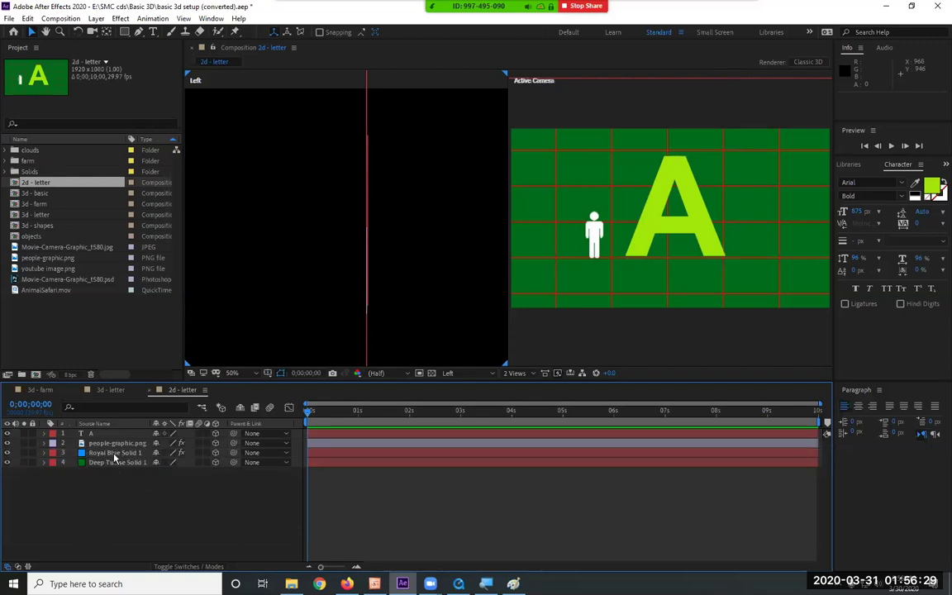
# Step: Hide and show the Royal Blue Solid 1 and Deep Turquoise Solid 1 layers to identify the grid and the green background
pyautogui.click(6, 454)
pyautogui.click(7, 462)
pyautogui.click(8, 462)
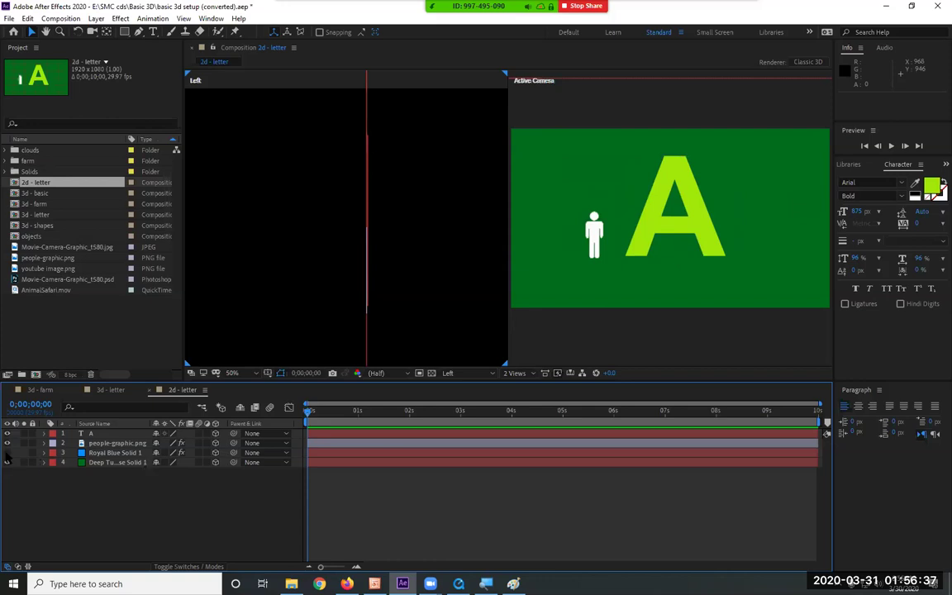
pyautogui.click(7, 452)
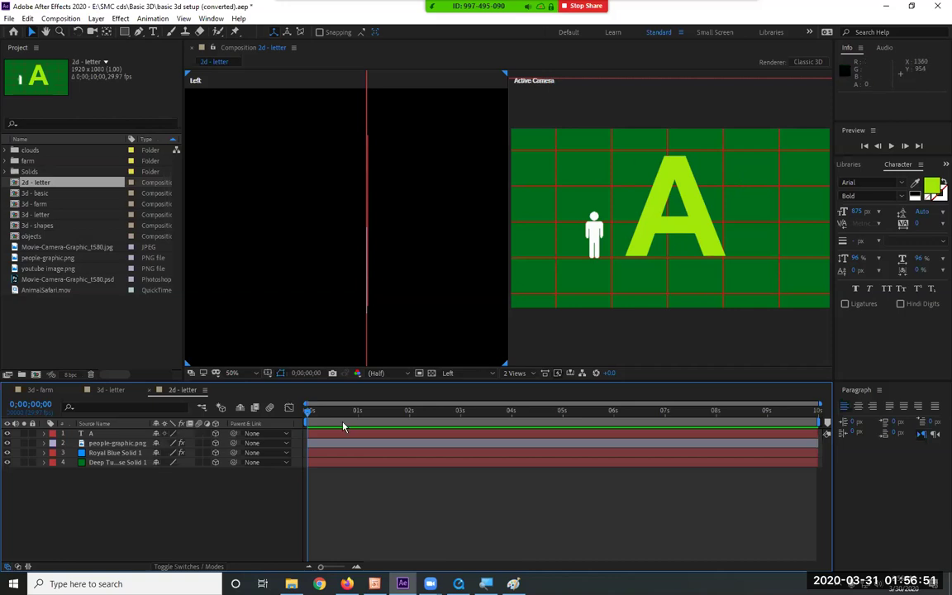
# Step: Reveal the rotation properties of both solid layers and rename Royal Blue Solid 1 as grid
pyautogui.moveTo(111, 462); pyautogui.dragTo(87, 471)
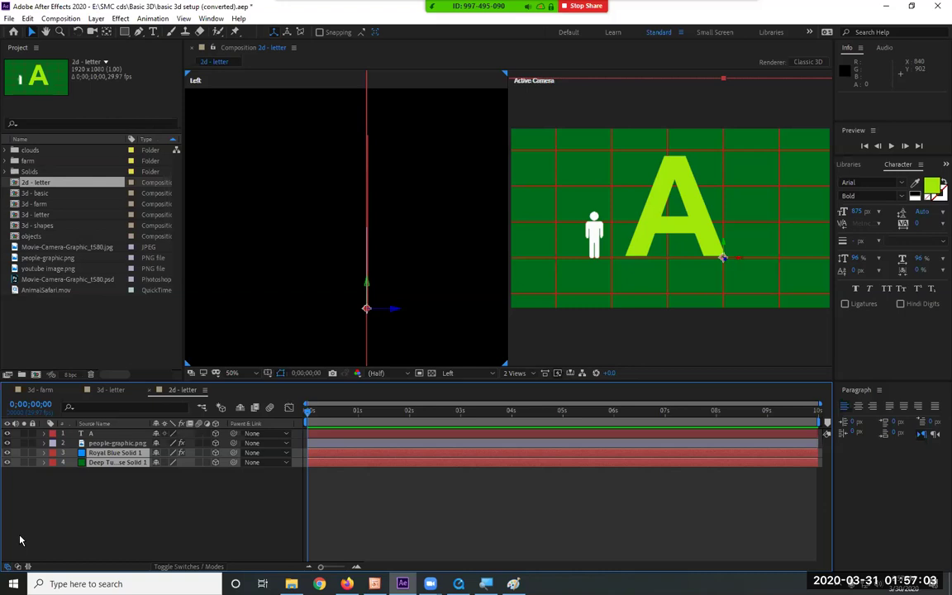
pyautogui.press('r')
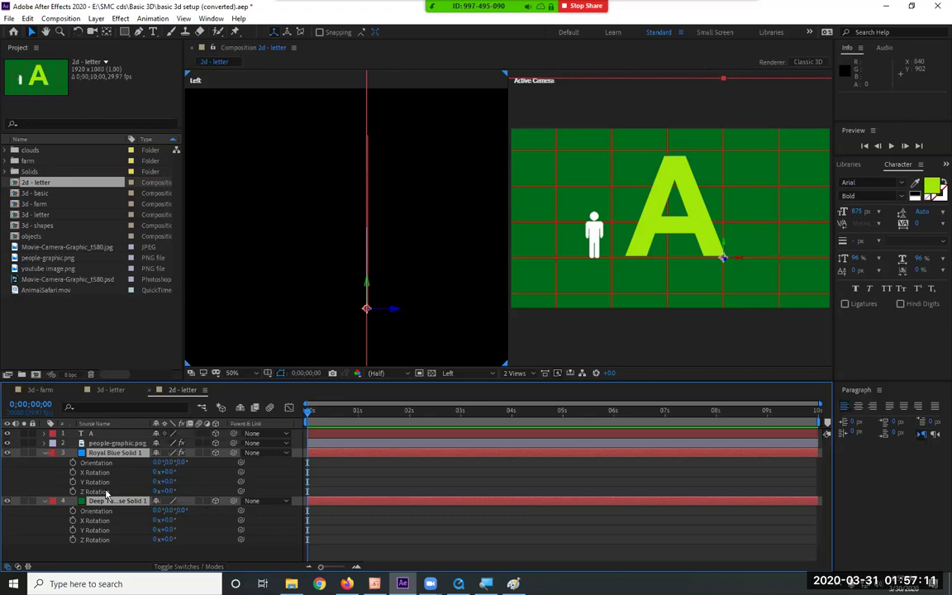
pyautogui.rightClick(120, 460)
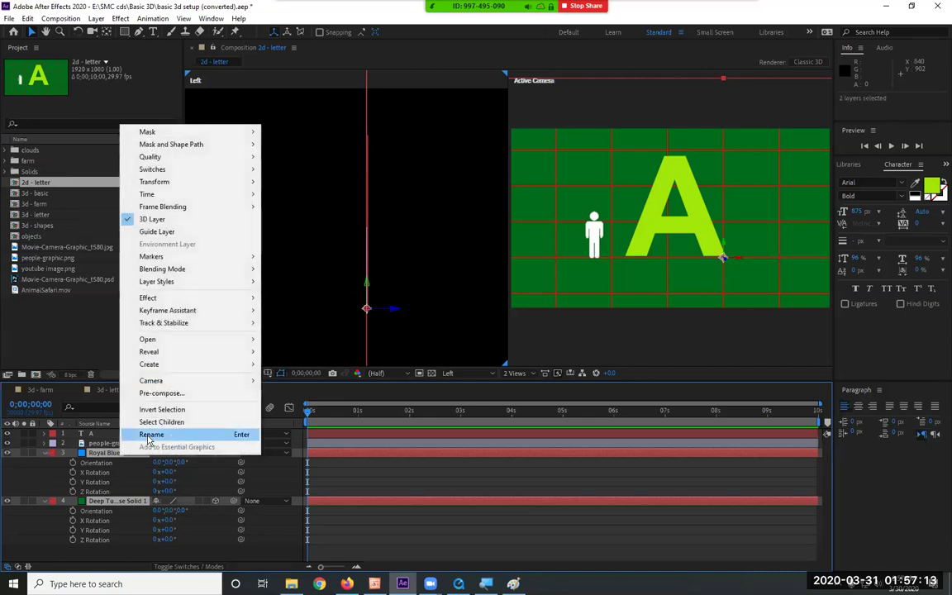
pyautogui.click(149, 435)
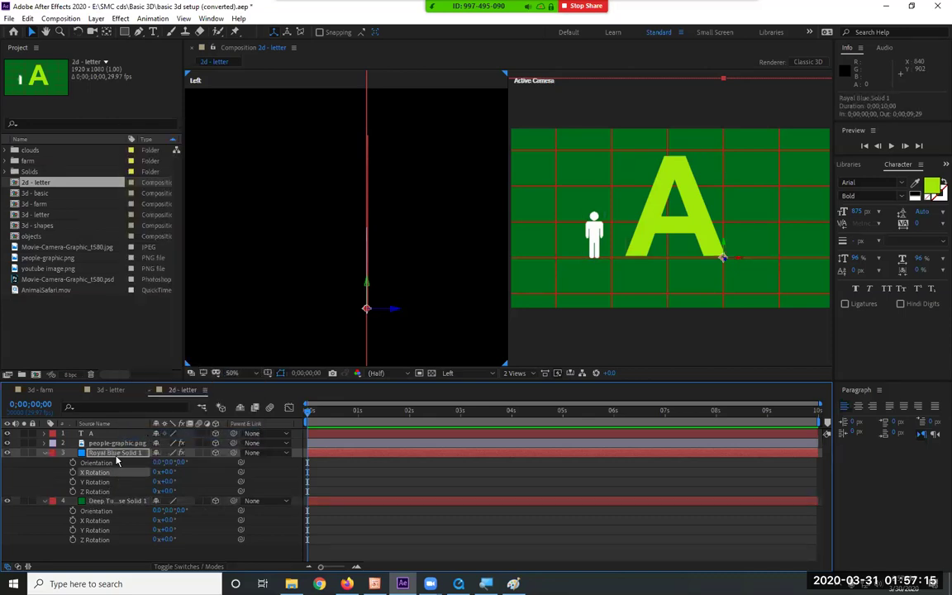
pyautogui.rightClick(115, 456)
pyautogui.click(180, 431)
pyautogui.write('grid')
pyautogui.press('Return')
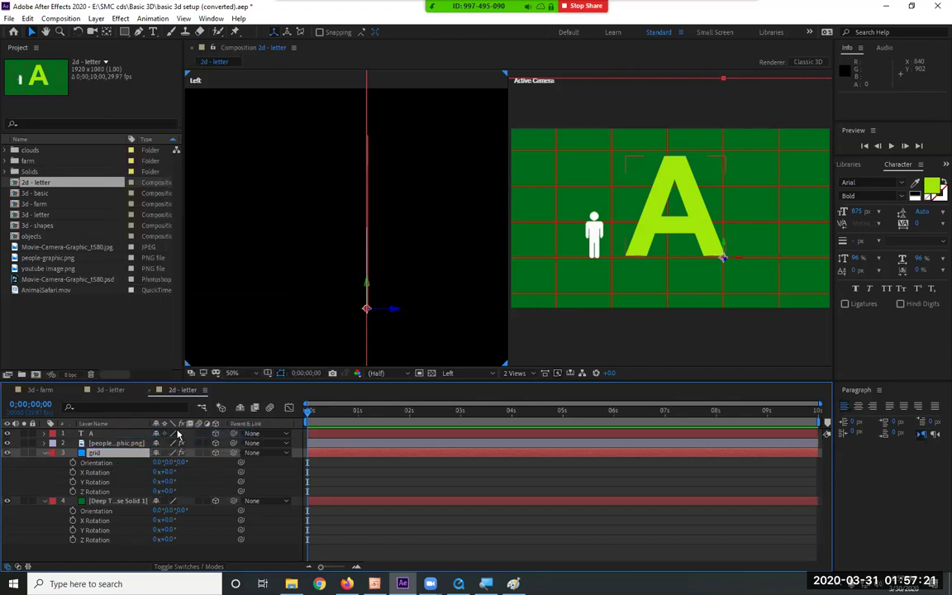
# Step: Set the X Rotation of the grid and Deep Turquoise Solid 1 layers together to 90° so they lie flat as a floor
pyautogui.hotkey('ctrl', 'Down')
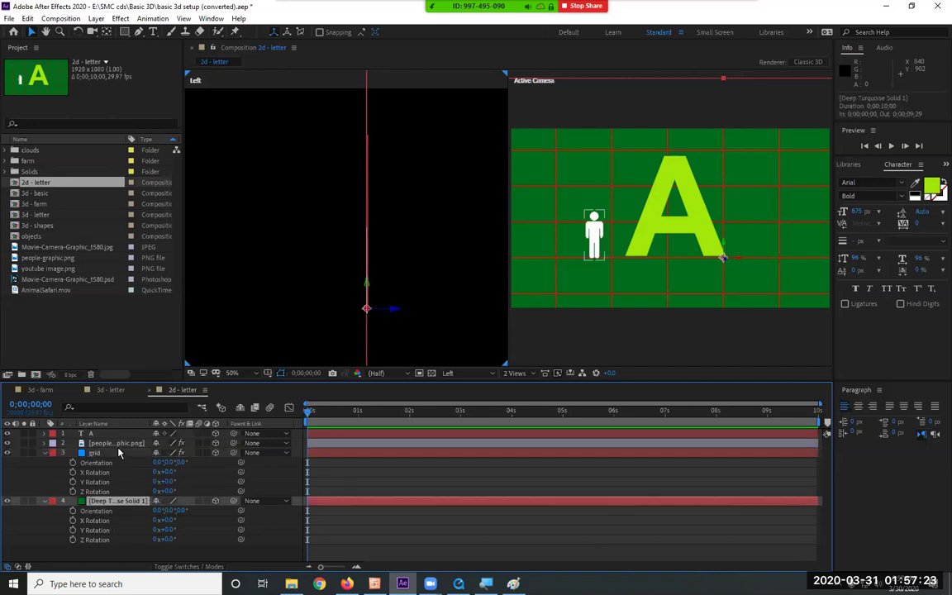
pyautogui.keyDown('ctrl'); pyautogui.click(120, 453); pyautogui.keyUp('ctrl')
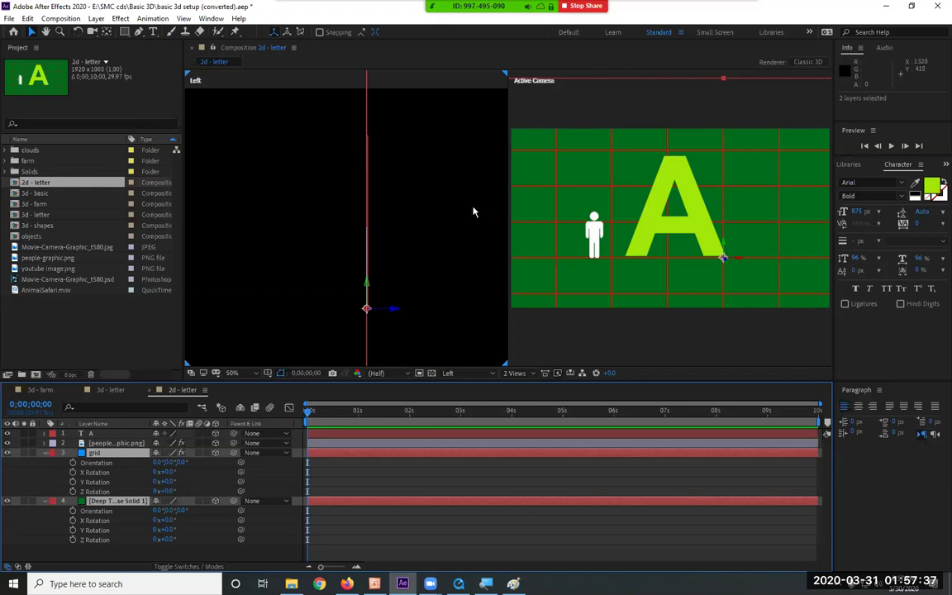
pyautogui.moveTo(165, 472); pyautogui.dragTo(124, 467)
pyautogui.click(167, 472)
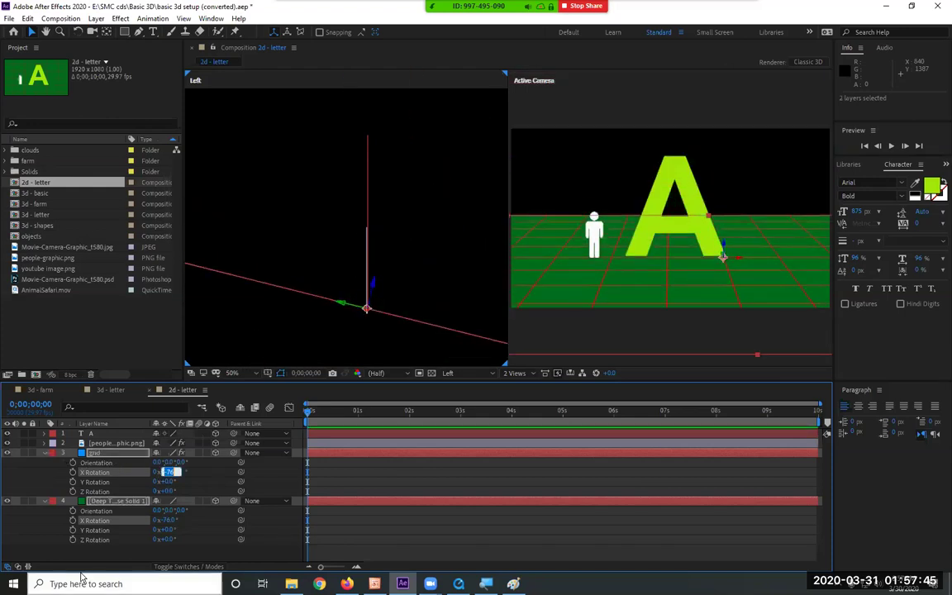
pyautogui.write('90')
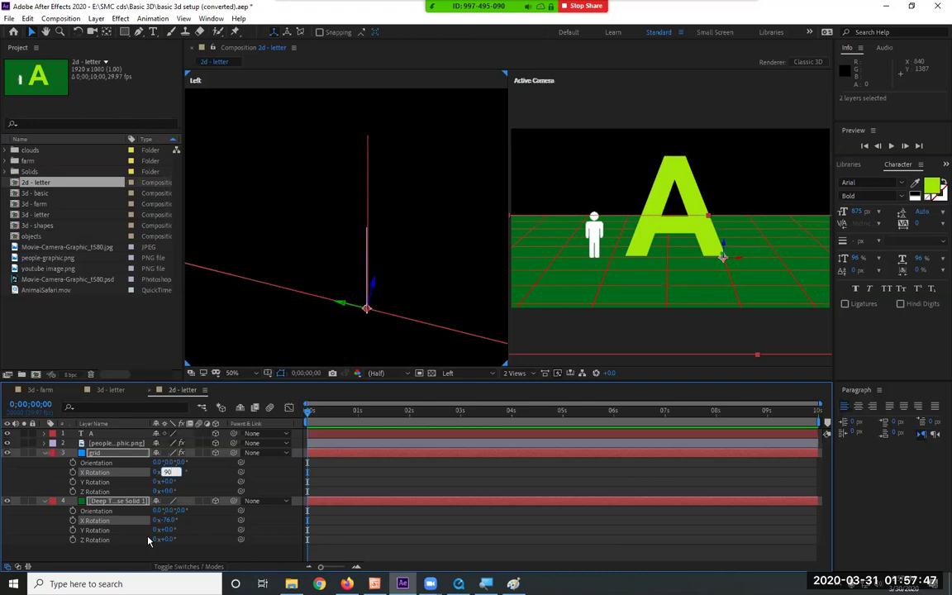
pyautogui.press('Return')
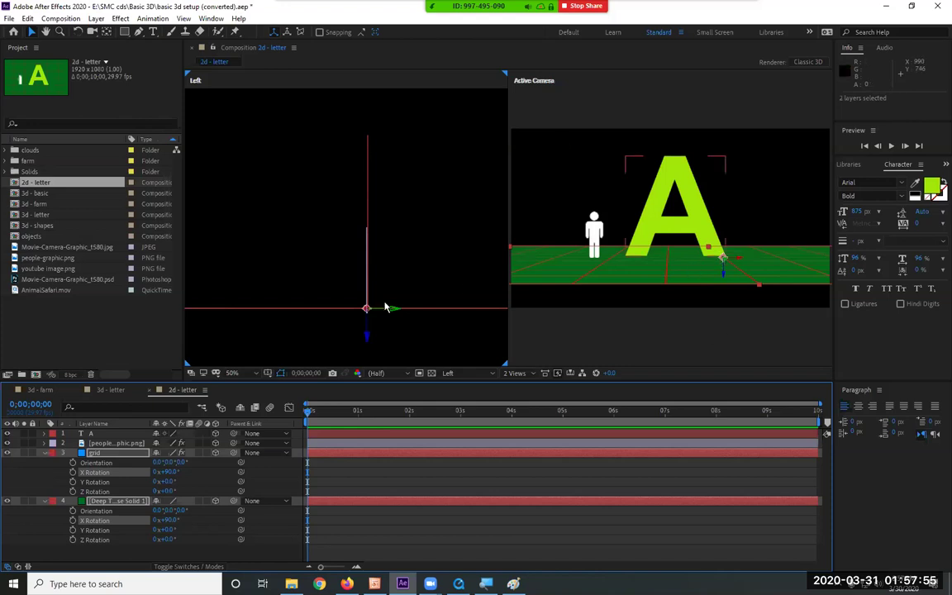
pyautogui.click(169, 472)
pyautogui.write('90')
pyautogui.press('Return')
# Step: Deselect the layers and change the Left view to Custom View 1
pyautogui.click(395, 267)
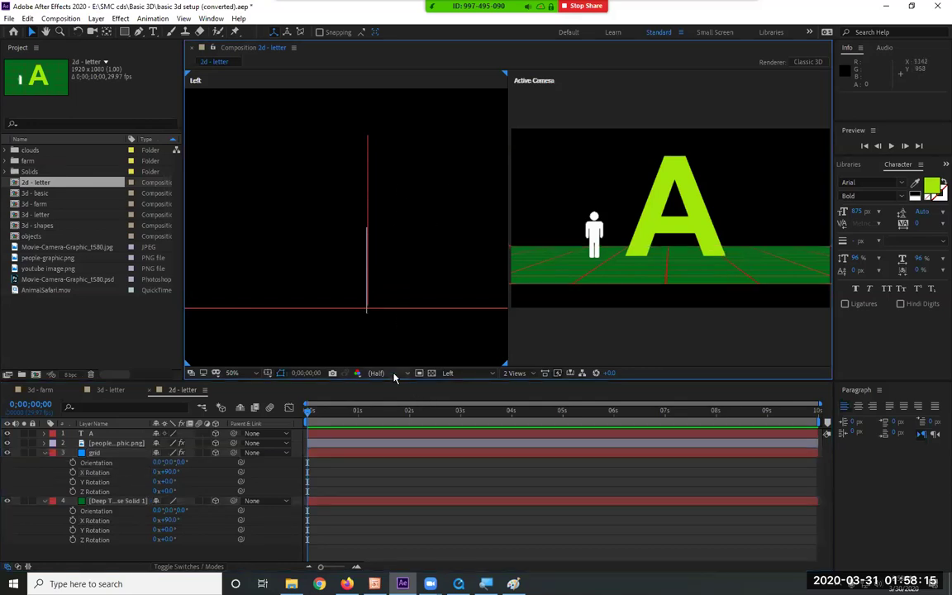
pyautogui.click(460, 374)
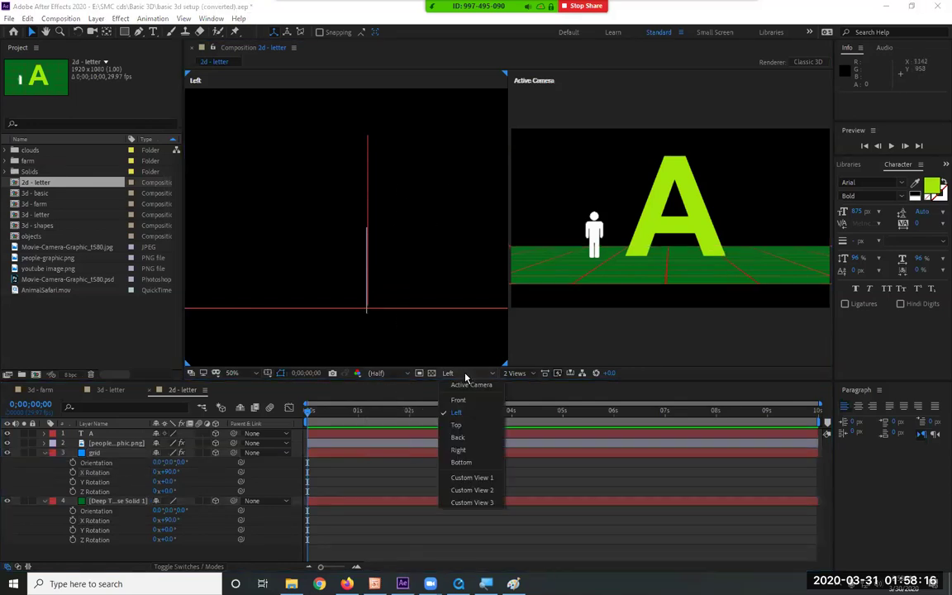
pyautogui.click(475, 479)
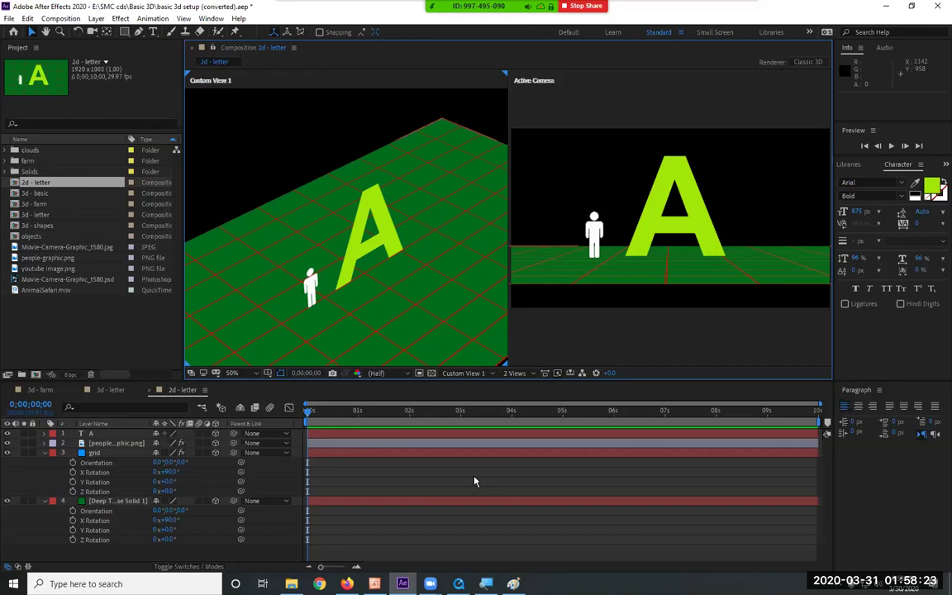
# Step: Collapse the properties of the grid and Deep Turquoise Solid 1 layers and lock both layers
pyautogui.click(45, 453)
pyautogui.click(44, 462)
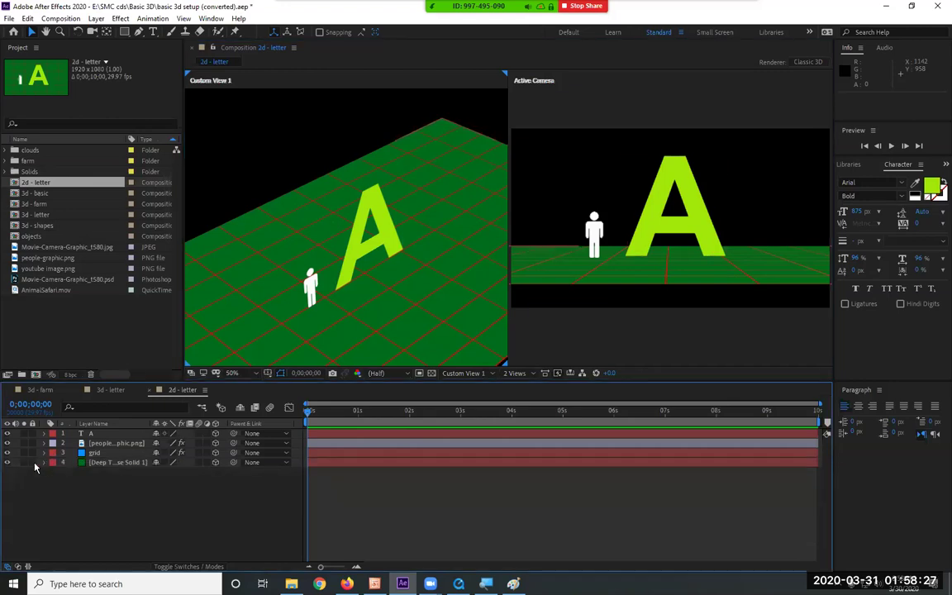
pyautogui.click(33, 453)
pyautogui.click(33, 462)
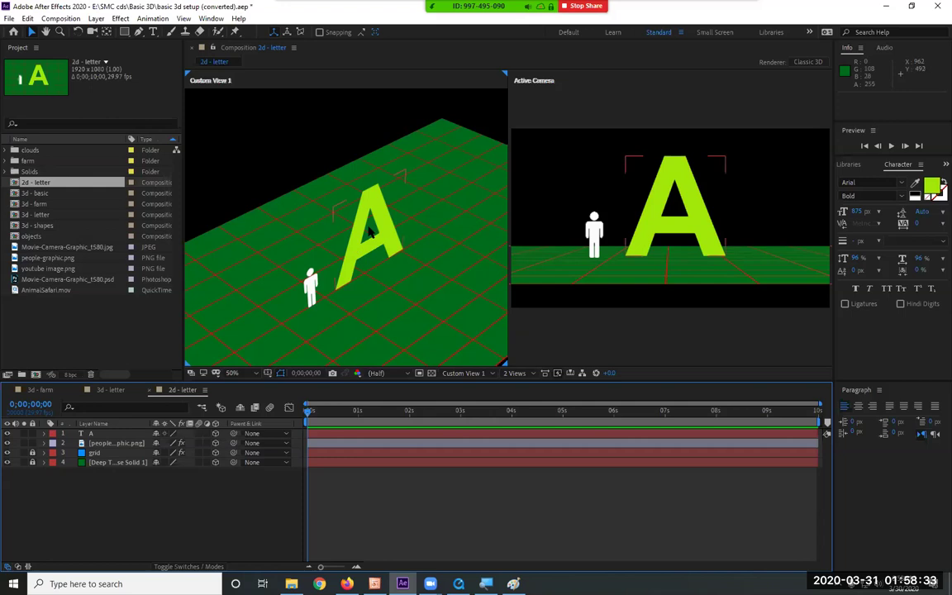
# Step: Reveal the transform properties of the letter A layer and try shifting its Z Position
pyautogui.click(116, 433)
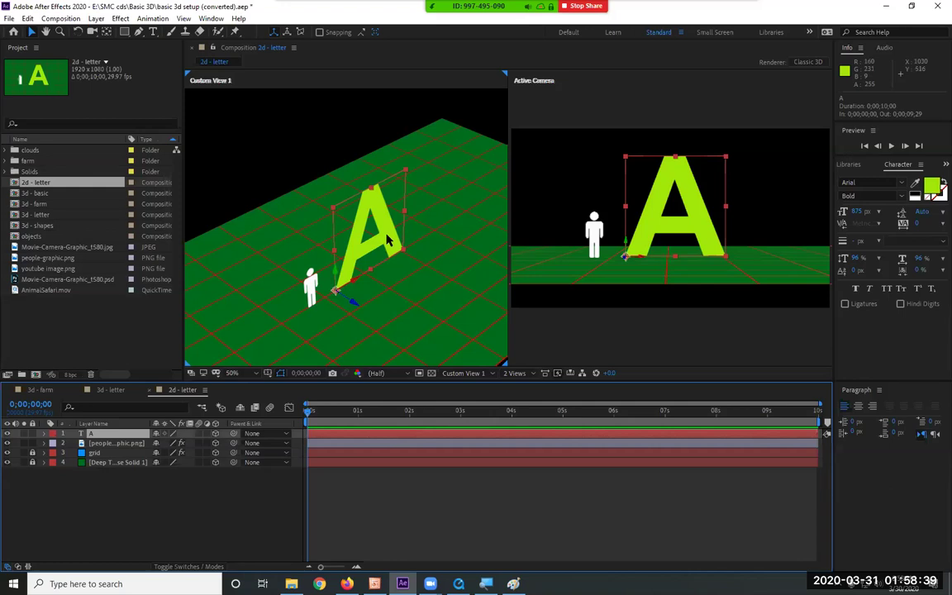
pyautogui.click(43, 434)
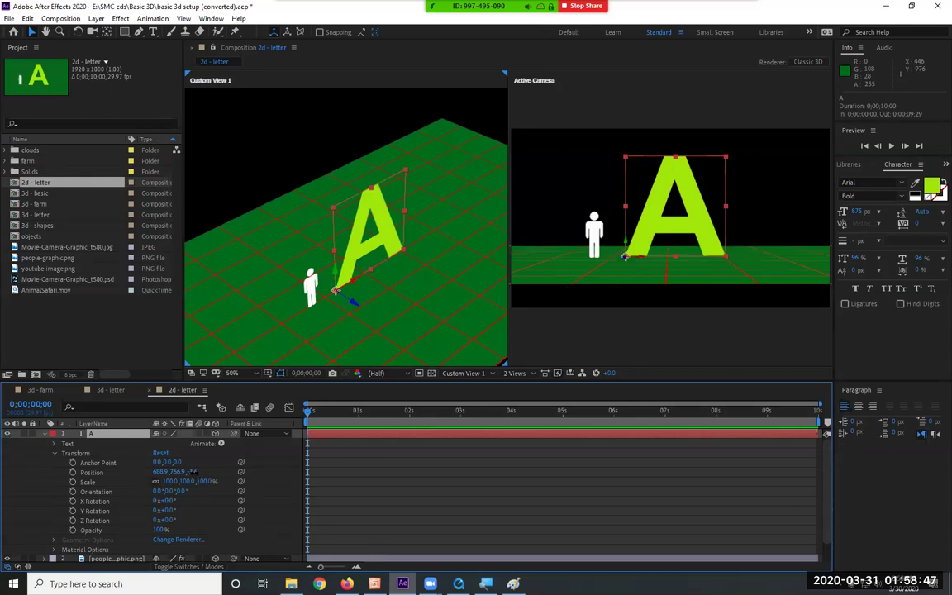
pyautogui.moveTo(191, 472); pyautogui.dragTo(234, 472)
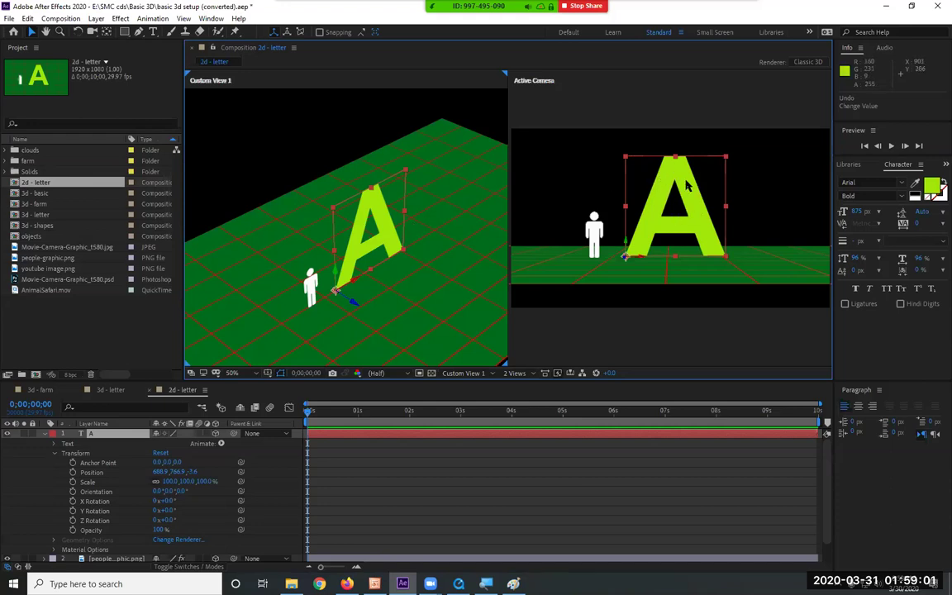
# Step: Try moving the letter A freely in the Active Camera view, then undo the move and reselect the letter
pyautogui.moveTo(661, 185); pyautogui.dragTo(693, 253)
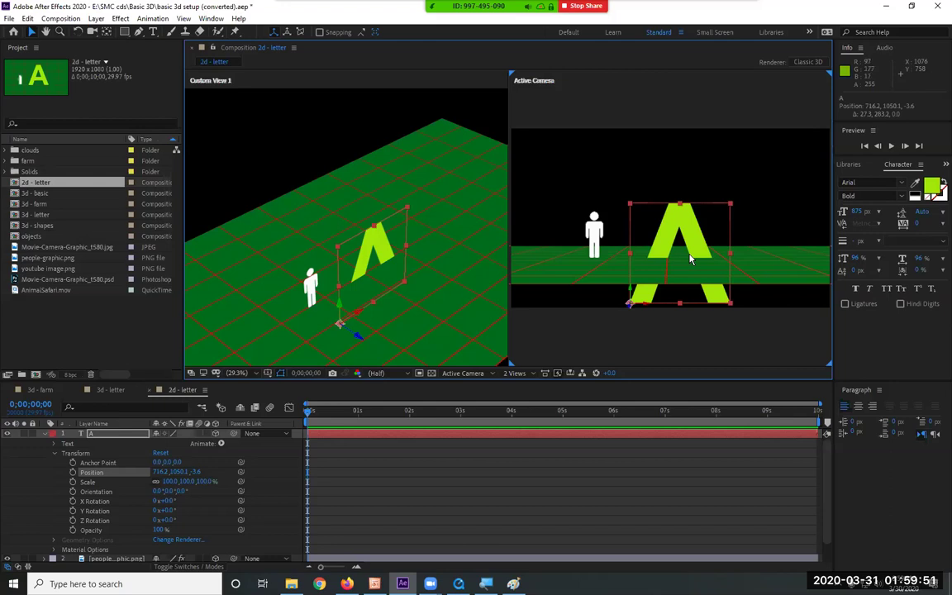
pyautogui.hotkey('ctrl', 'z')
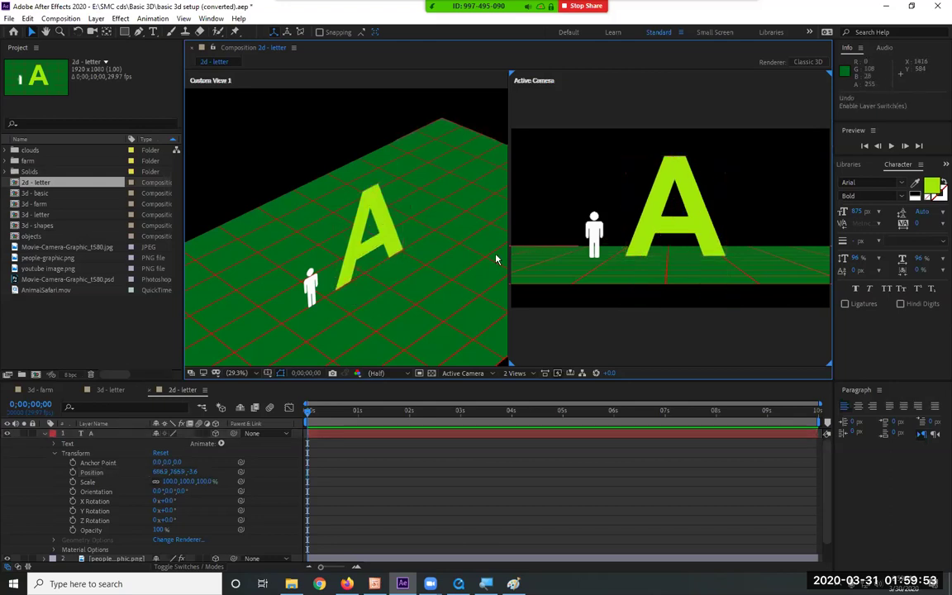
pyautogui.click(395, 238)
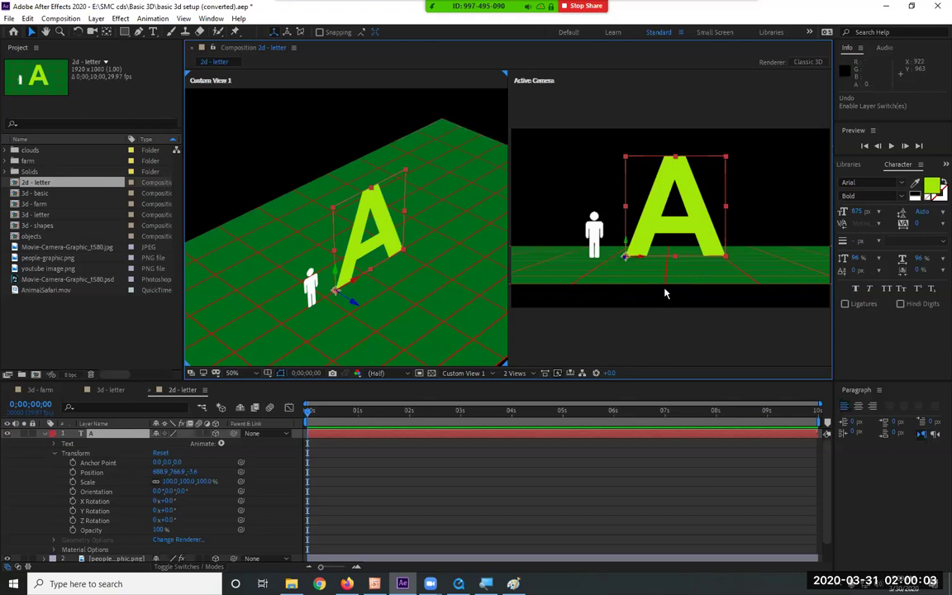
# Step: Compare the scene in the Front view with the Active Camera view, then return to Custom View 1
pyautogui.click(377, 373)
pyautogui.click(484, 376)
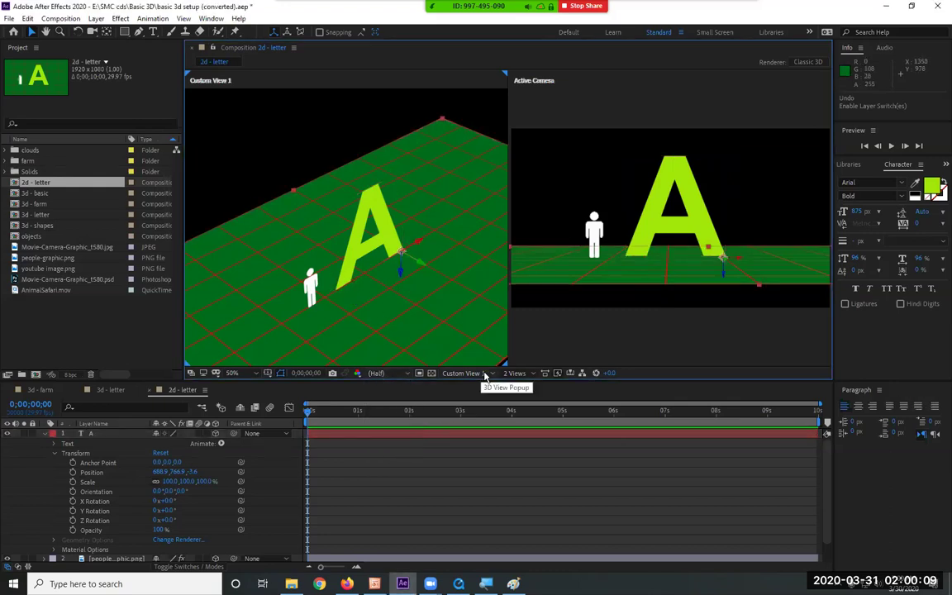
pyautogui.click(465, 373)
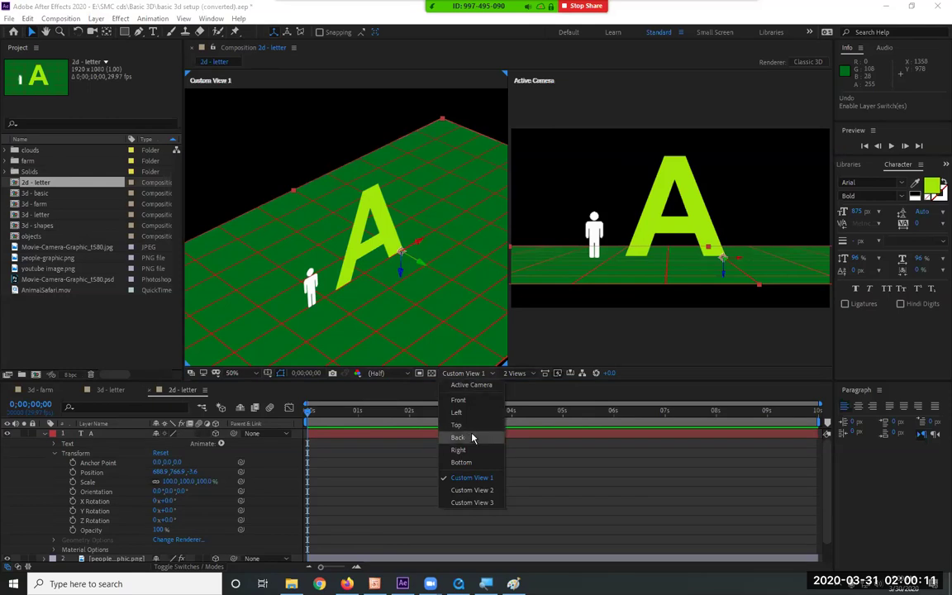
pyautogui.click(467, 400)
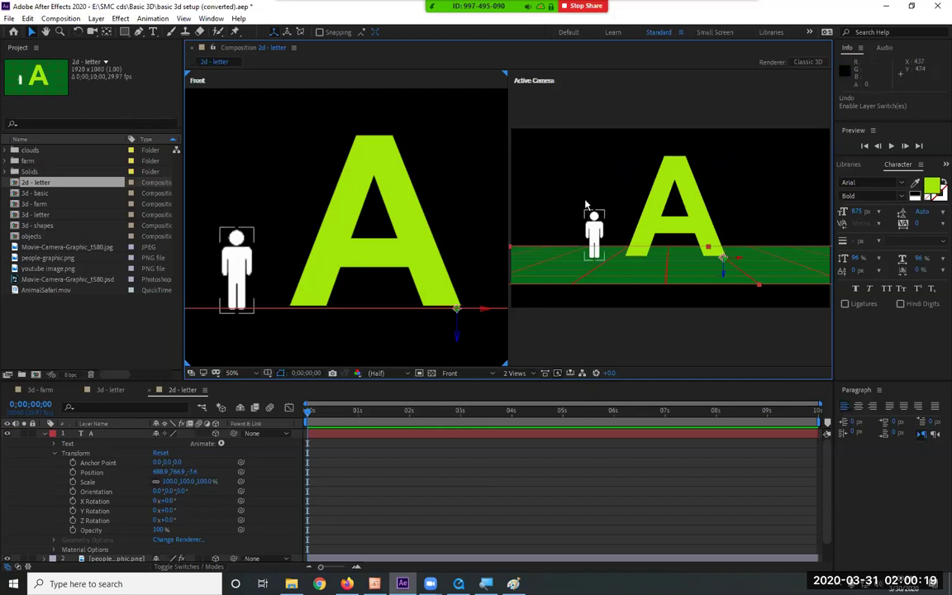
pyautogui.click(462, 376)
pyautogui.click(467, 483)
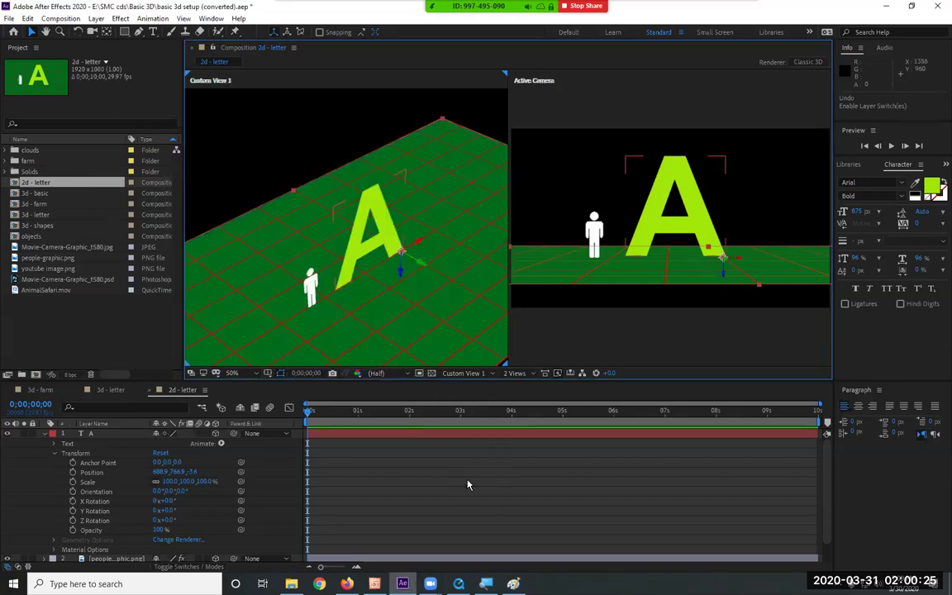
# Step: Move the letter A forward along its Z axis in Custom View 1 to a Z Position of about -205.9
pyautogui.click(106, 435)
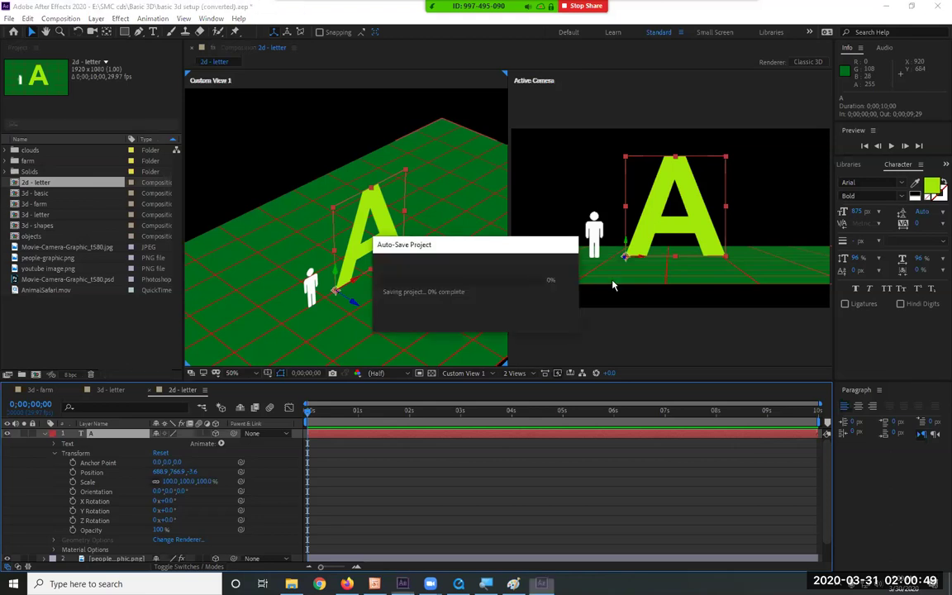
pyautogui.click(545, 310)
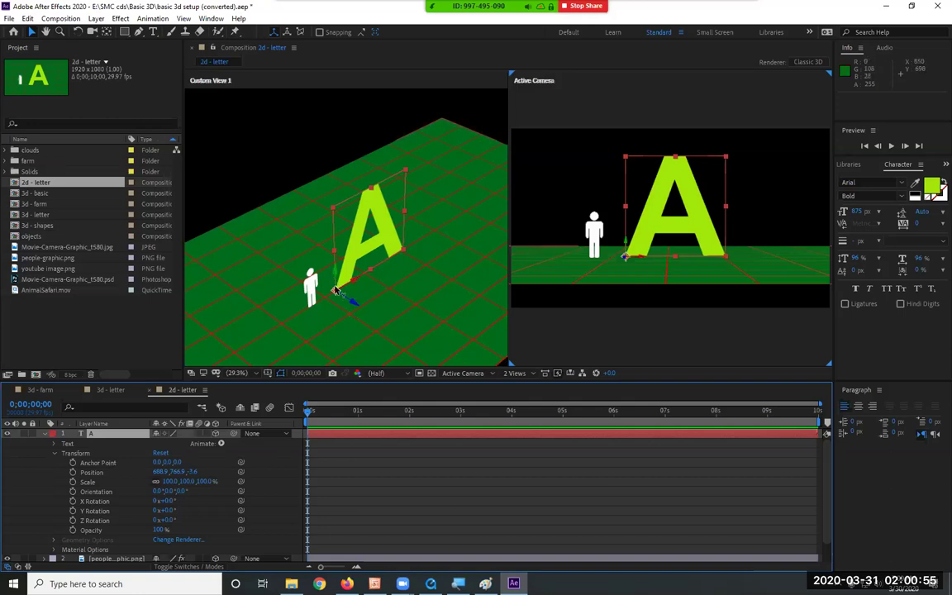
pyautogui.scroll(5, 335, 285)
pyautogui.press('h')
pyautogui.moveTo(342, 302); pyautogui.dragTo(391, 244)
pyautogui.press('v')
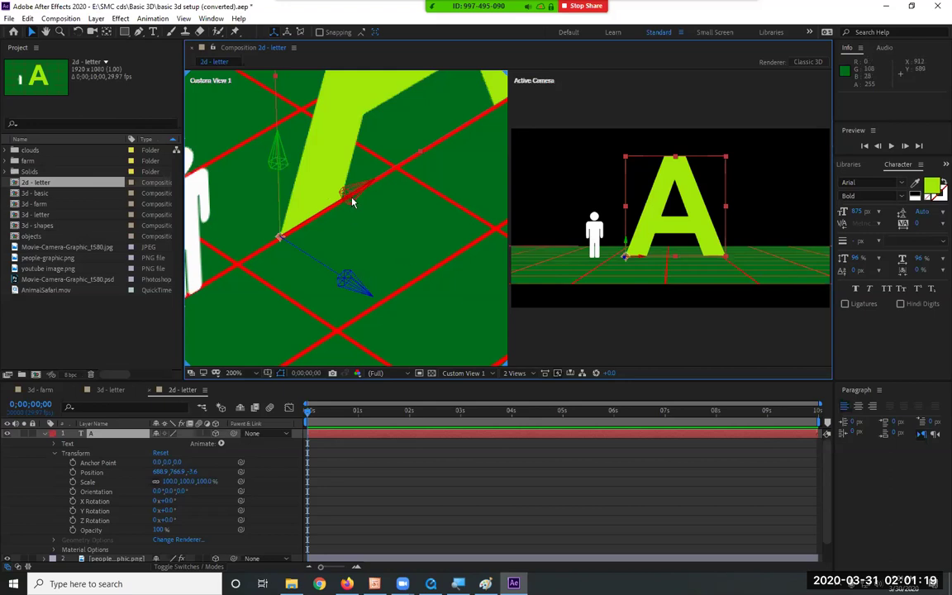
pyautogui.click(354, 289)
pyautogui.moveTo(353, 290); pyautogui.dragTo(287, 230)
pyautogui.moveTo(393, 296); pyautogui.dragTo(383, 256)
pyautogui.scroll(-2, 358, 248)
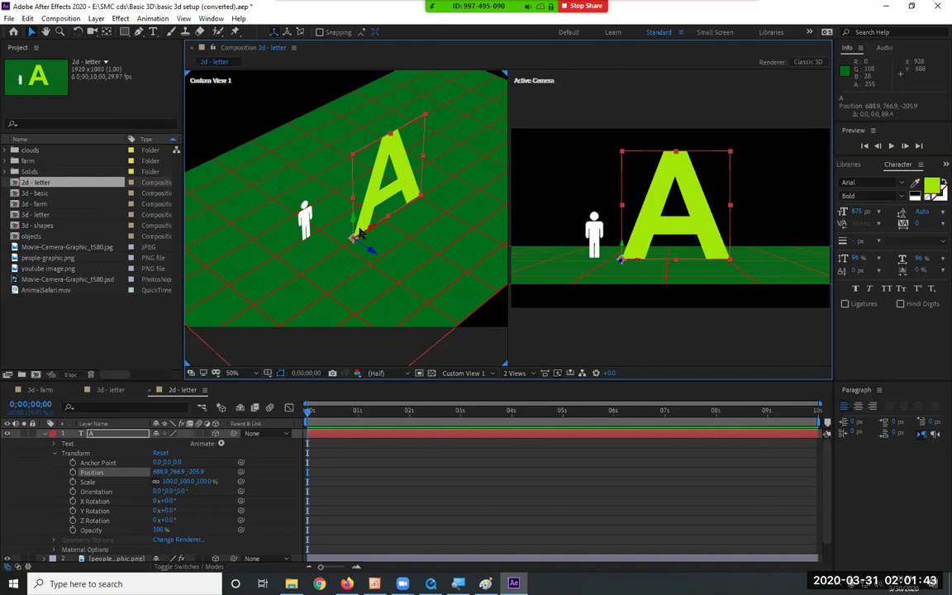
# Step: Move the letter A sideways, then freely in Active Camera, then back in depth to a Position of about 862.3, 785.8, 450.2
pyautogui.moveTo(343, 211); pyautogui.dragTo(391, 220)
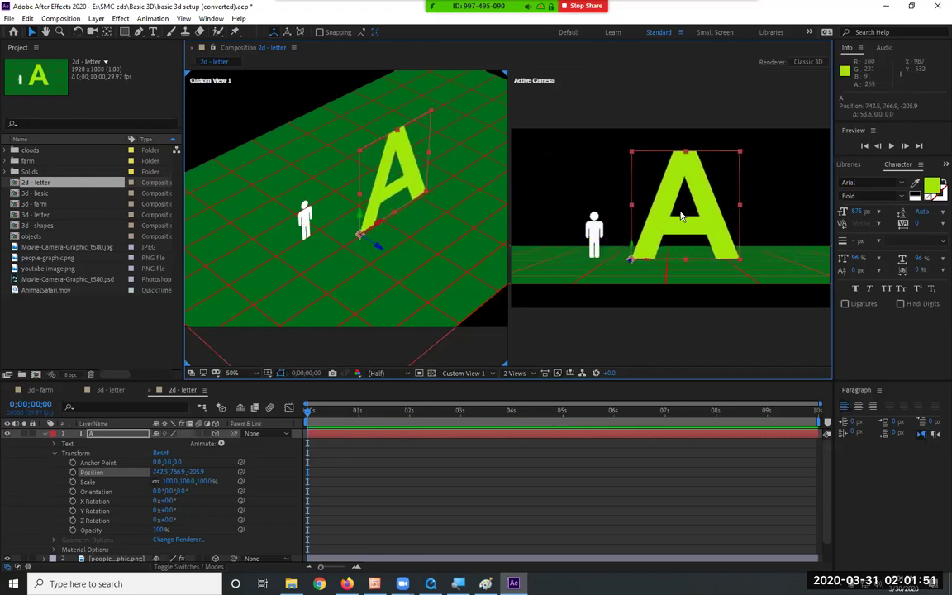
pyautogui.moveTo(704, 207); pyautogui.dragTo(726, 217)
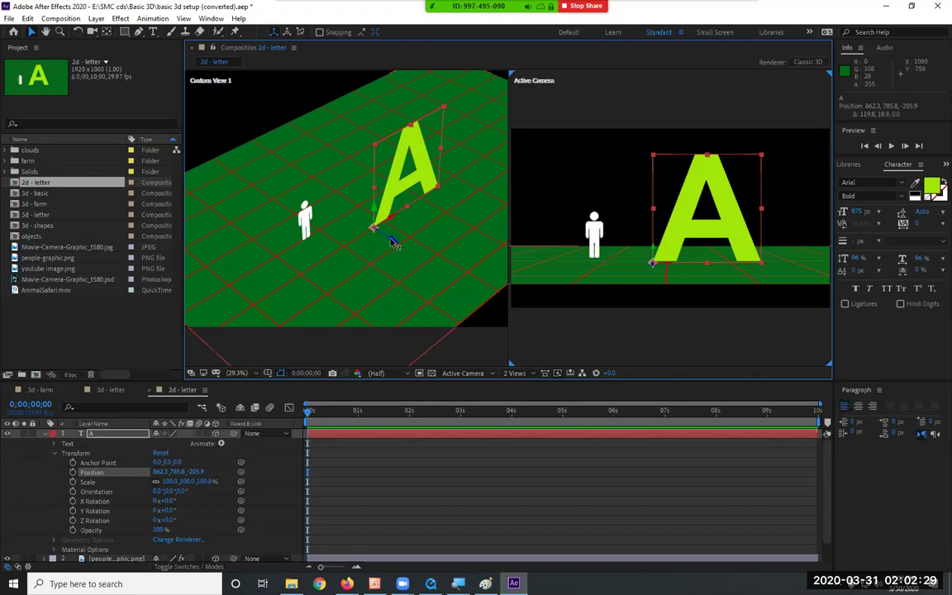
pyautogui.moveTo(393, 242); pyautogui.dragTo(235, 142)
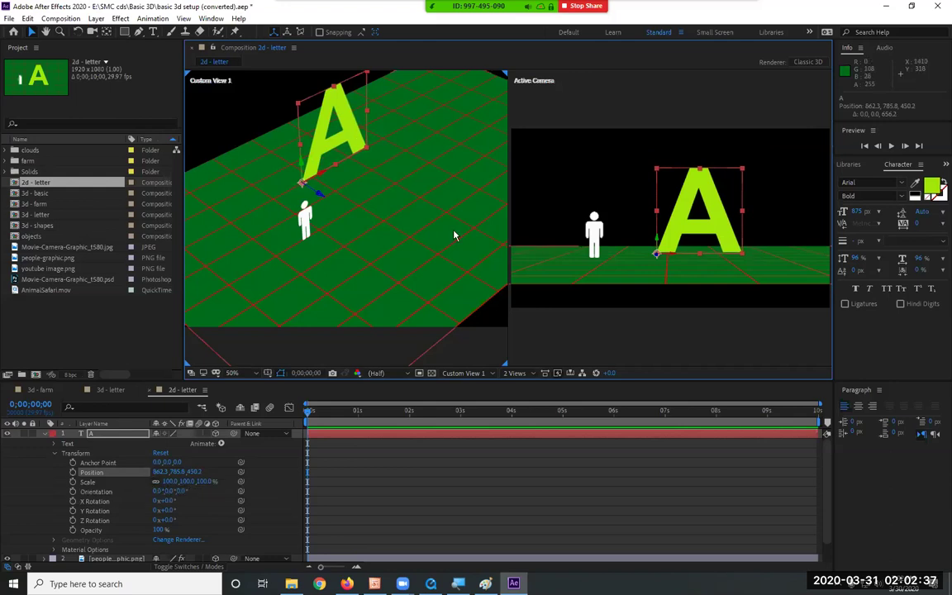
# Step: Start Position keyframes for the letter A at 0 s and move it along X to about 1644.8 at 0;00;02;04
pyautogui.click(73, 474)
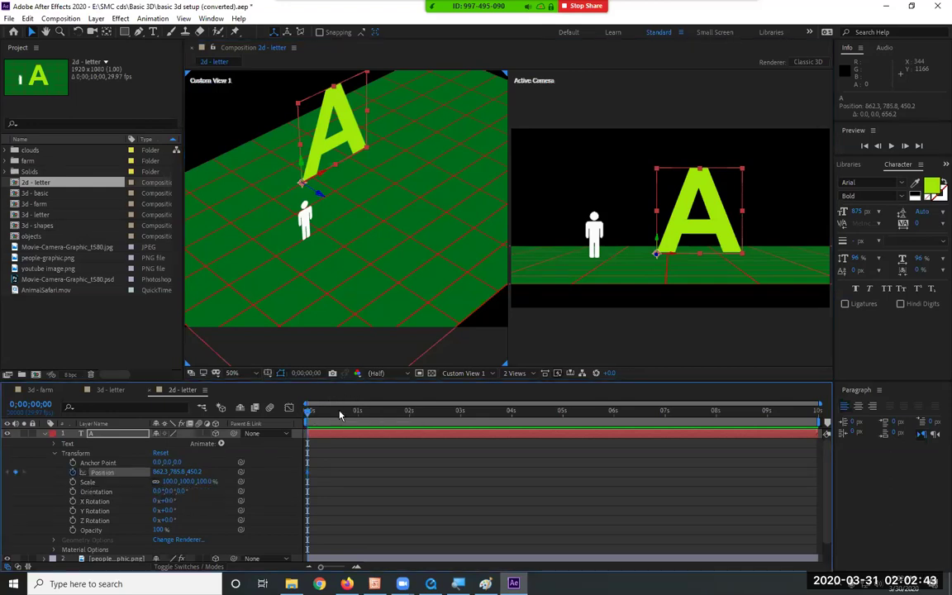
pyautogui.click(415, 410)
pyautogui.press('pageup')
pyautogui.press('pageup')
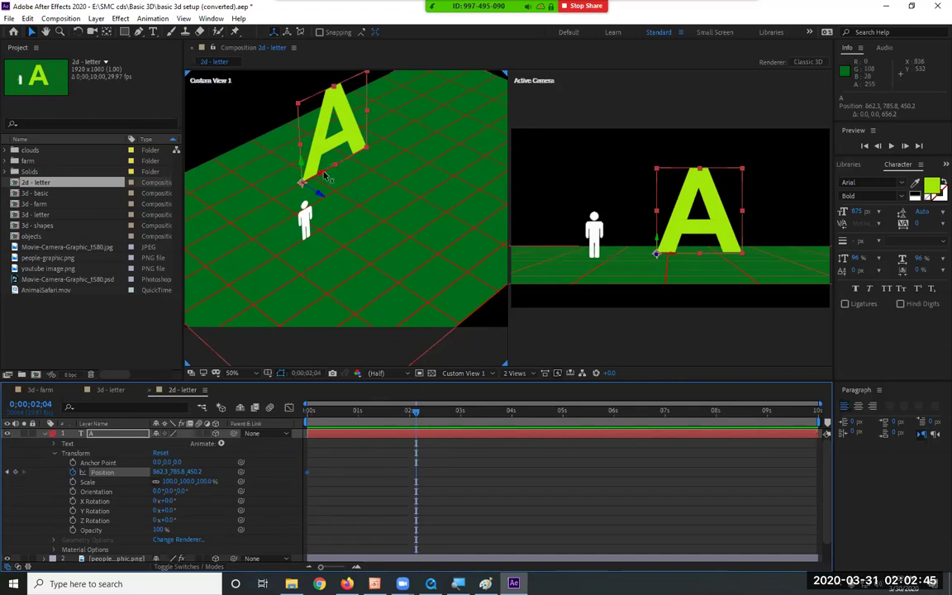
pyautogui.moveTo(322, 173); pyautogui.dragTo(352, 185)
pyautogui.keyDown('shift'); pyautogui.click(421, 163); pyautogui.keyUp('shift')
pyautogui.moveTo(421, 163); pyautogui.dragTo(438, 171)
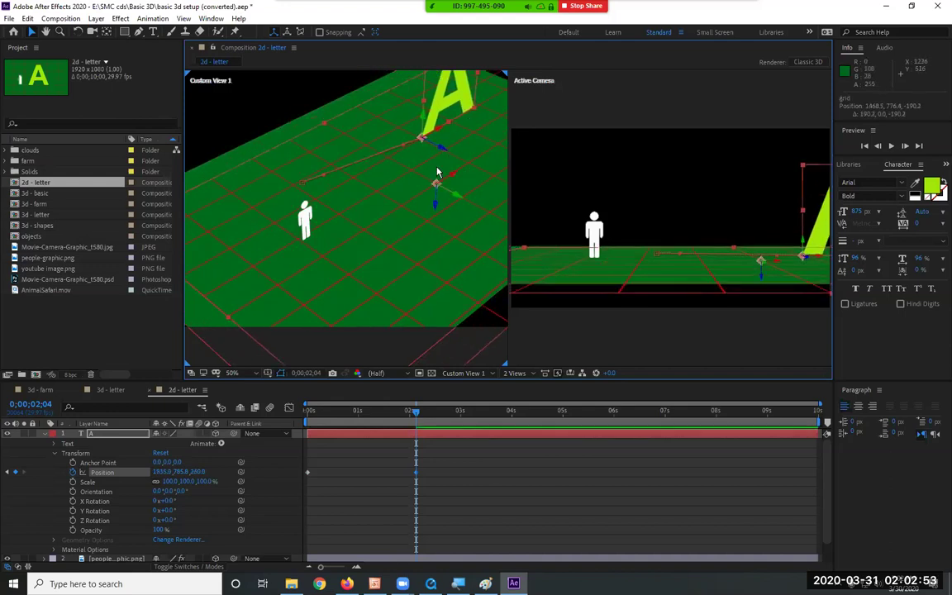
pyautogui.hotkey('ctrl', 'z')
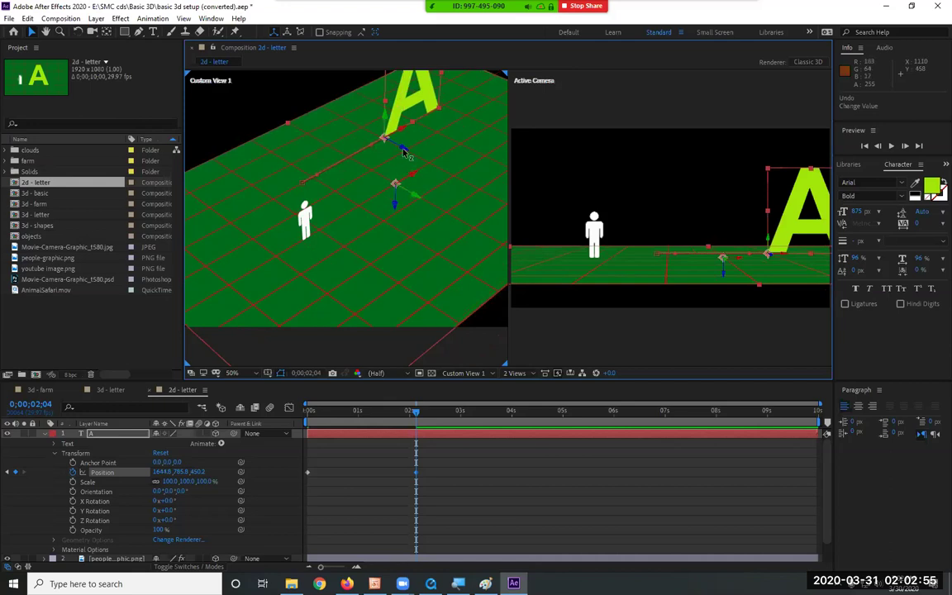
pyautogui.moveTo(404, 153); pyautogui.dragTo(424, 170)
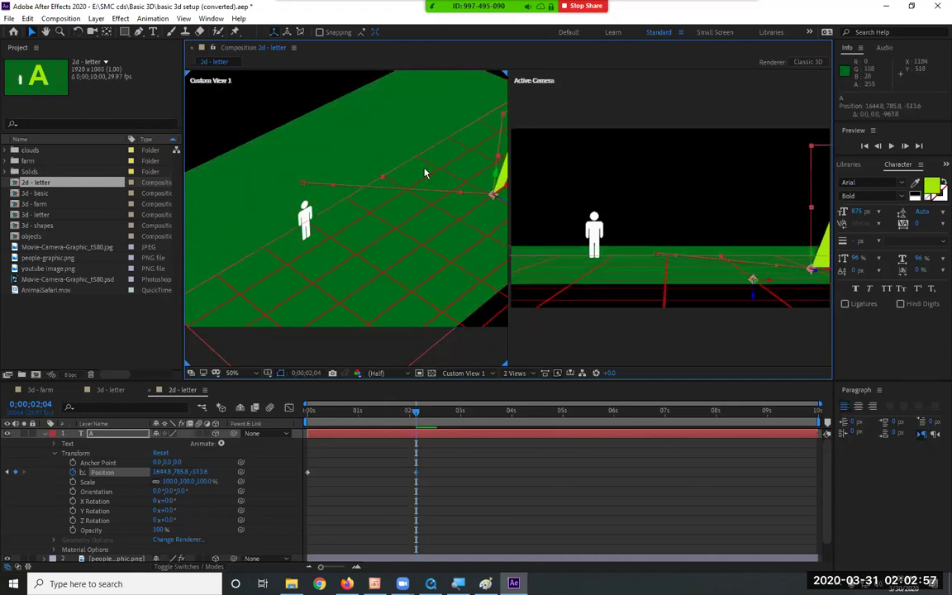
# Step: Deselect and collapse all layers, then lock the grid and Deep Turquoise Solid 1 layers against accidental moves
pyautogui.hotkey('ctrl', 'shift', 'a')
pyautogui.hotkey('ctrl', '`')
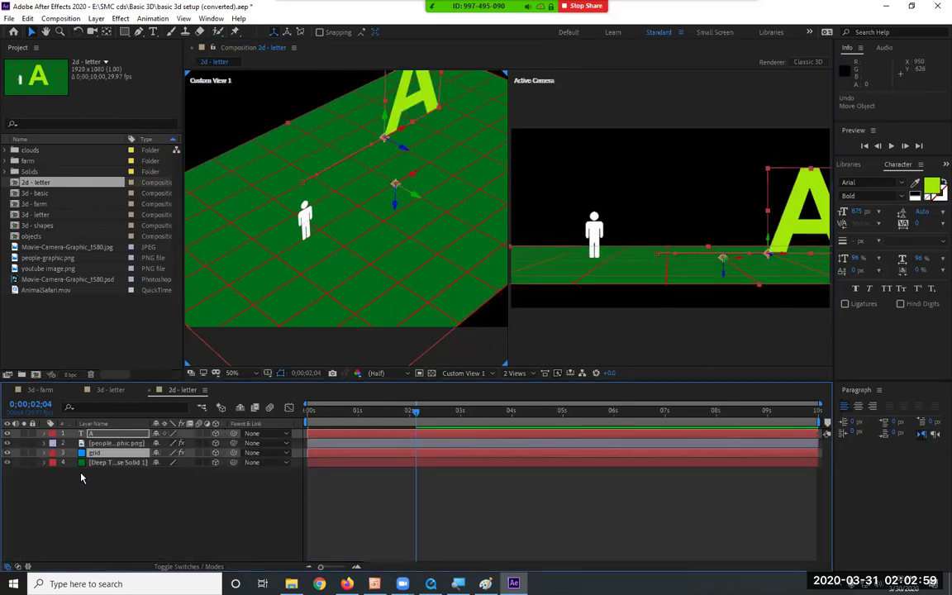
pyautogui.click(33, 463)
pyautogui.click(32, 452)
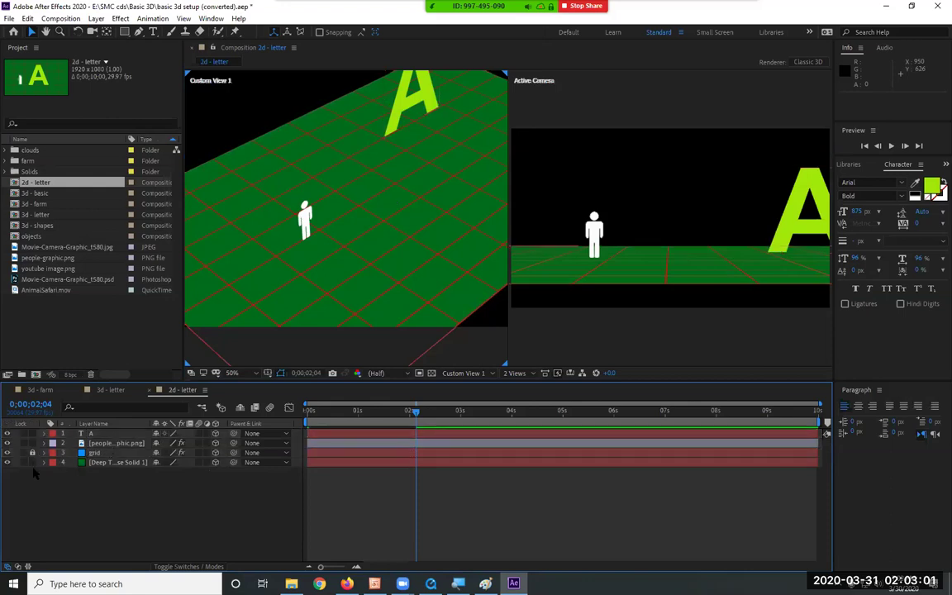
# Step: Reveal the letter A's transform properties and move it forward along Z to about -34.5 at 0;00;02;04
pyautogui.click(93, 435)
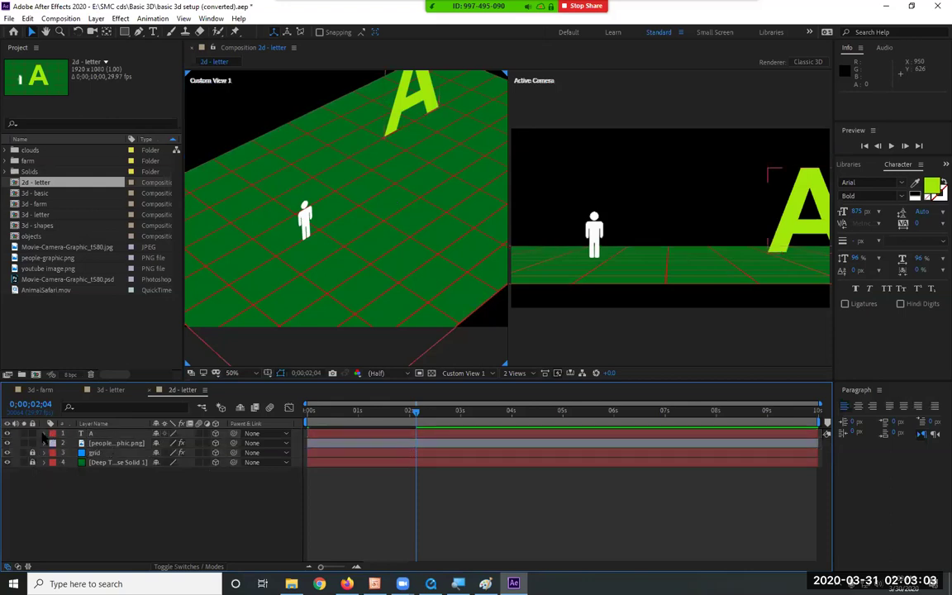
pyautogui.click(45, 434)
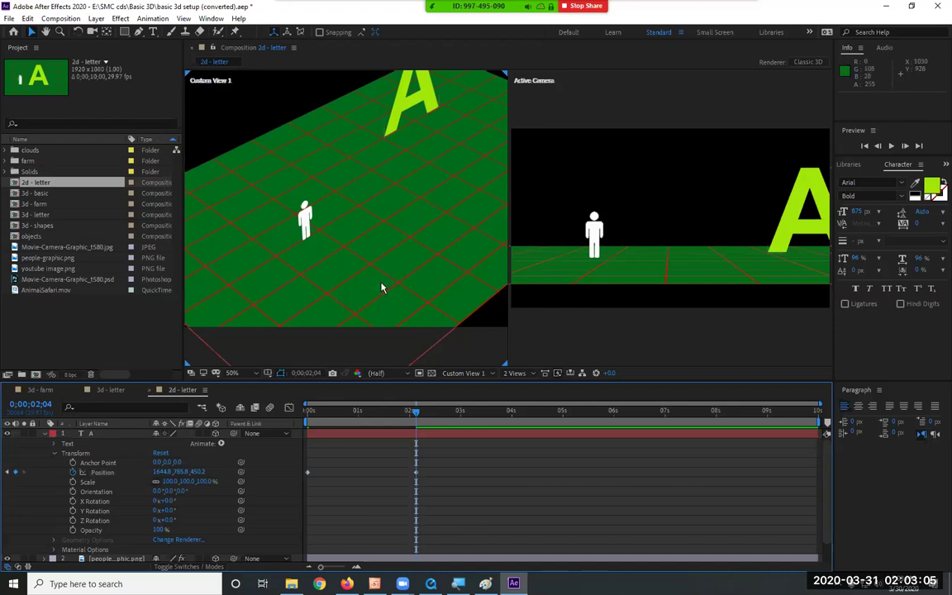
pyautogui.click(389, 133)
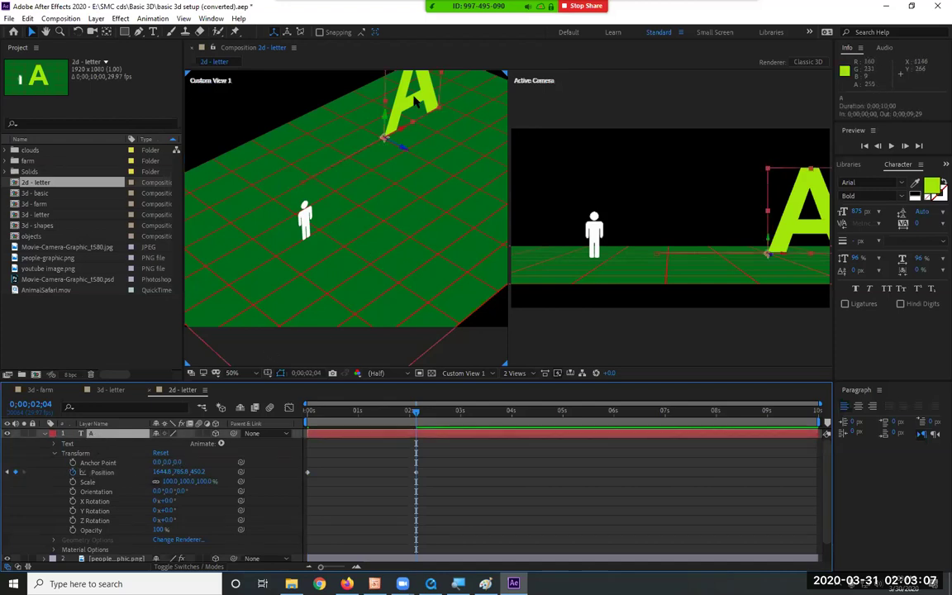
pyautogui.moveTo(406, 155)
pyautogui.mouseDown()
pyautogui.moveTo(446, 175)
pyautogui.moveTo(418, 161)
pyautogui.mouseUp()
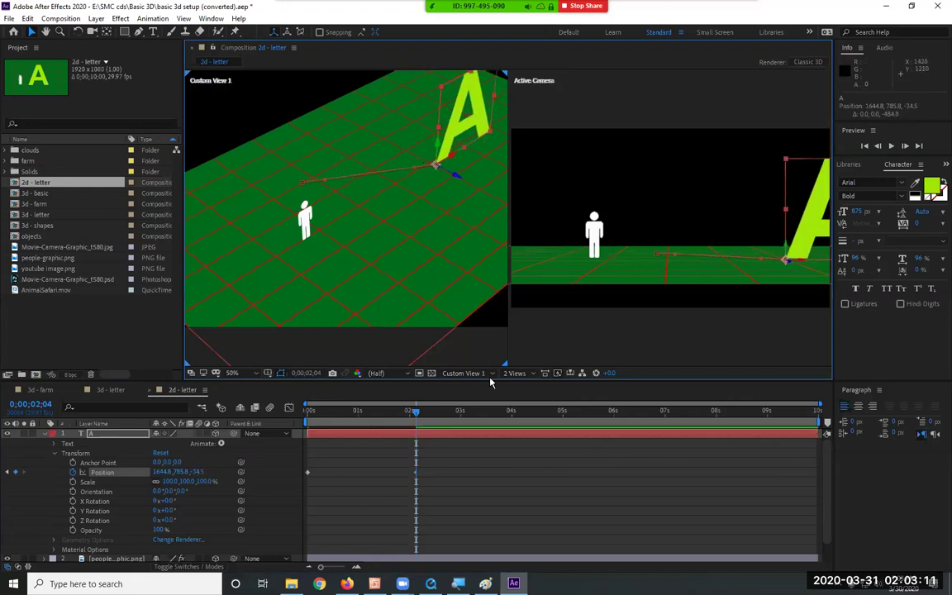
# Step: At 4 s, keyframe the letter A along its X and Z axes at a Position of about 836.4, 785.8, -858.9
pyautogui.click(508, 417)
pyautogui.moveTo(452, 157); pyautogui.dragTo(357, 238)
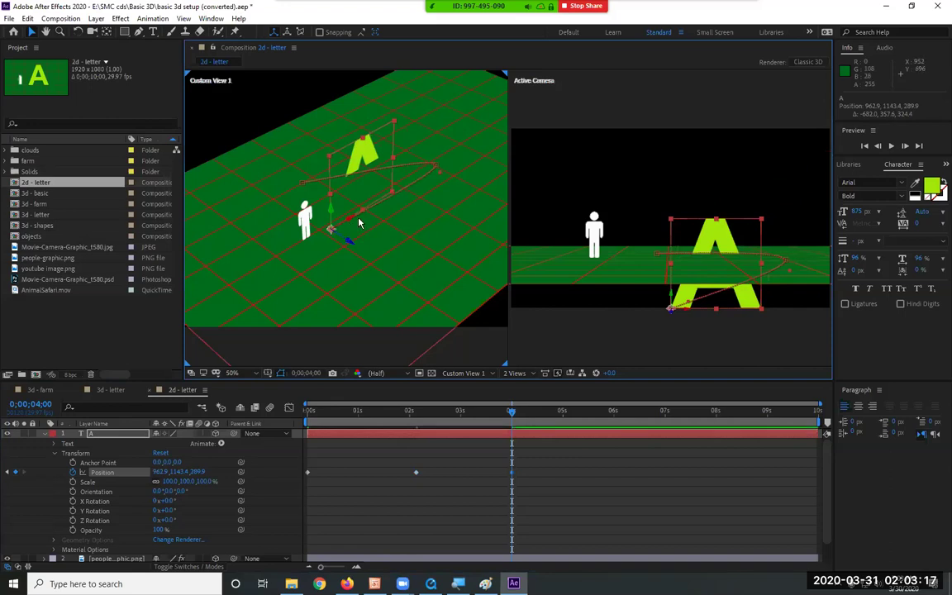
pyautogui.hotkey('ctrl', 'z')
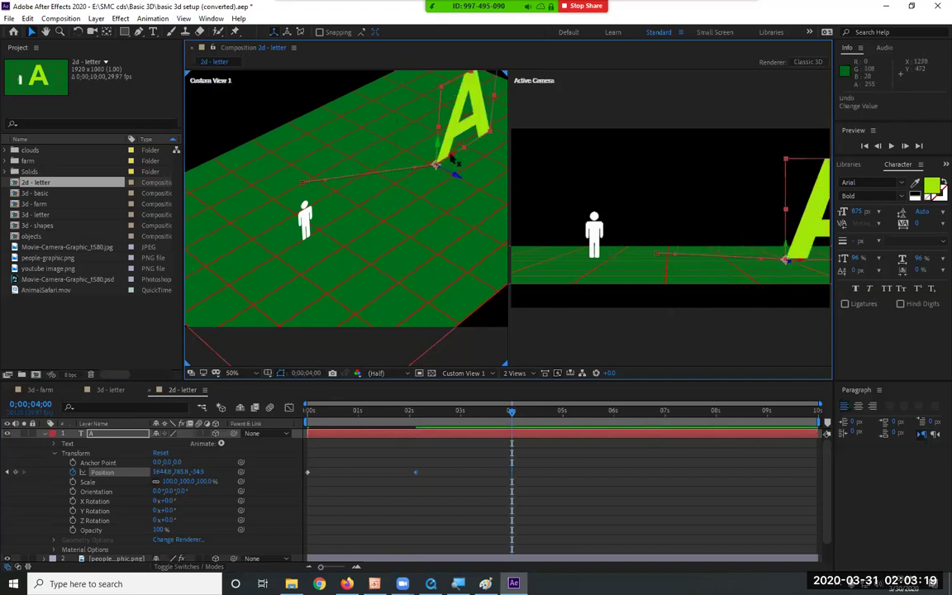
pyautogui.moveTo(451, 159); pyautogui.dragTo(391, 185)
pyautogui.moveTo(399, 189); pyautogui.dragTo(389, 247)
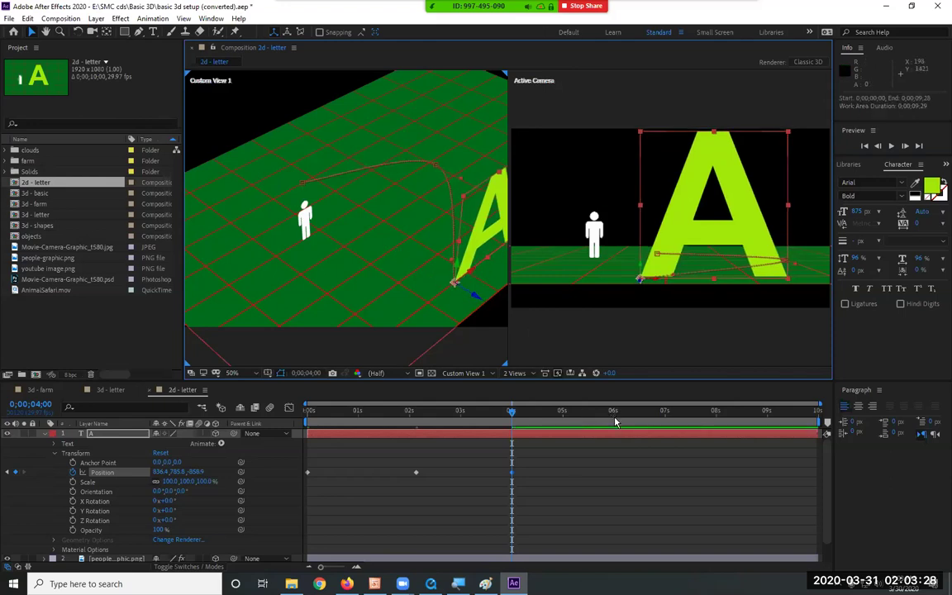
# Step: At 6 s, move the letter A along its X axis to an X Position of about -131.3
pyautogui.click(613, 415)
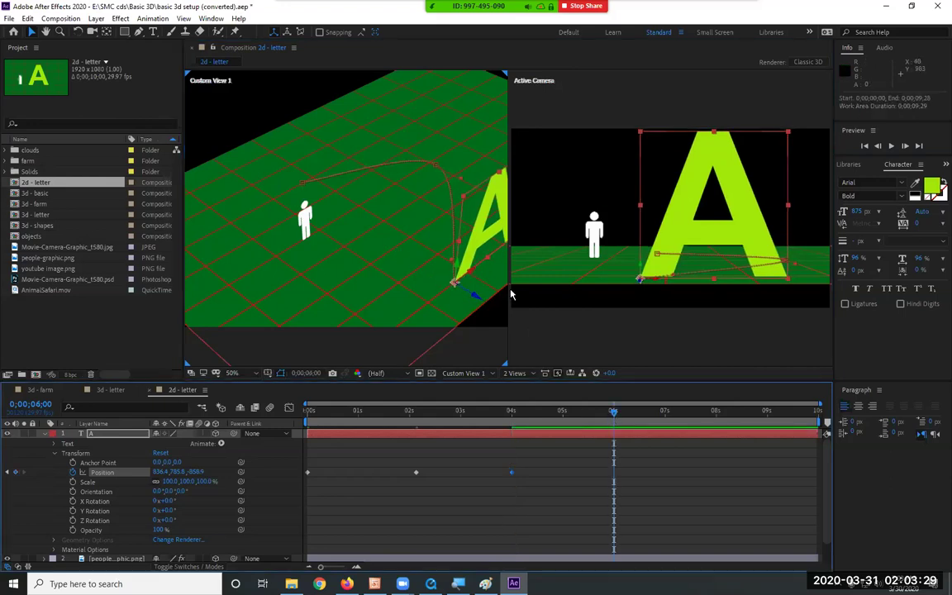
pyautogui.moveTo(416, 288)
pyautogui.mouseDown()
pyautogui.moveTo(389, 287)
pyautogui.moveTo(463, 289)
pyautogui.moveTo(407, 287)
pyautogui.mouseUp()
pyautogui.press(',')
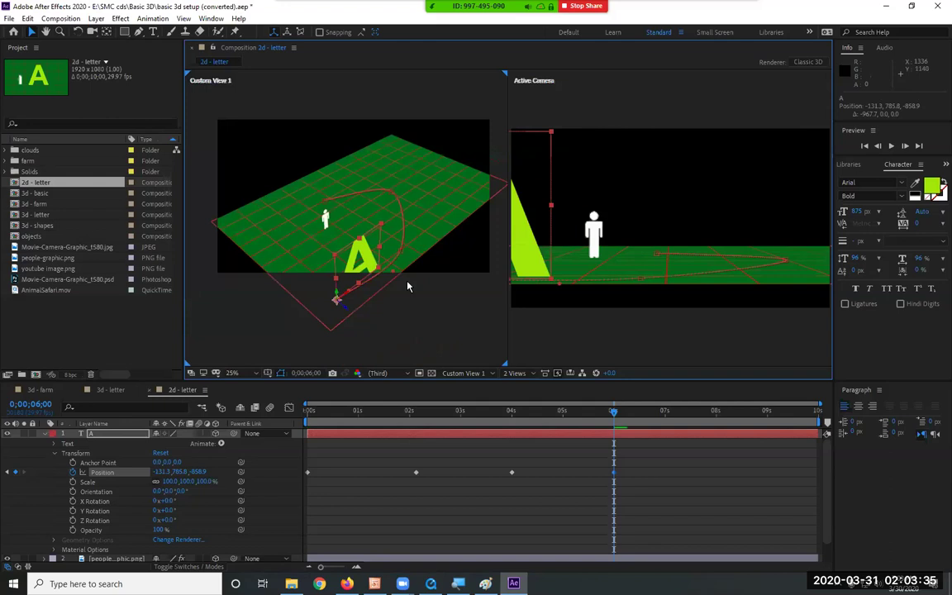
# Step: At 6 s, move the letter A back along its Z axis to a Z Position of about 316, then preview from the start
pyautogui.moveTo(335, 299)
pyautogui.mouseDown()
pyautogui.moveTo(324, 278)
pyautogui.moveTo(346, 308)
pyautogui.moveTo(336, 298)
pyautogui.mouseUp()
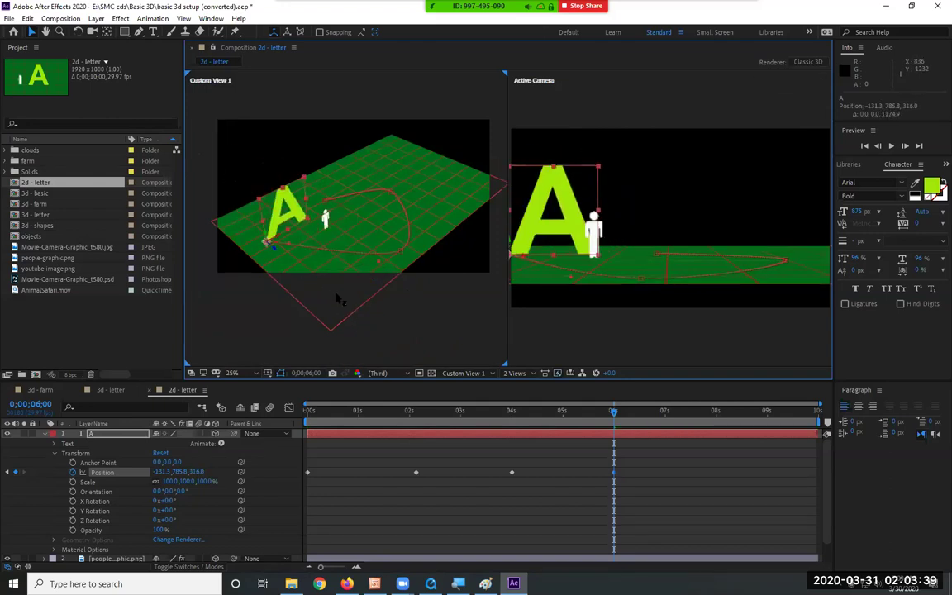
pyautogui.press('Home')
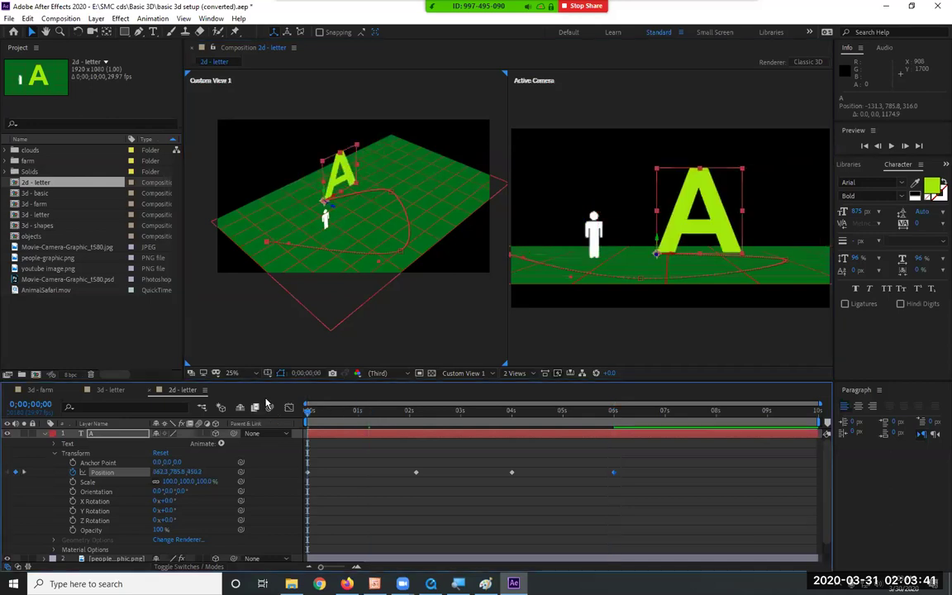
pyautogui.press('space')
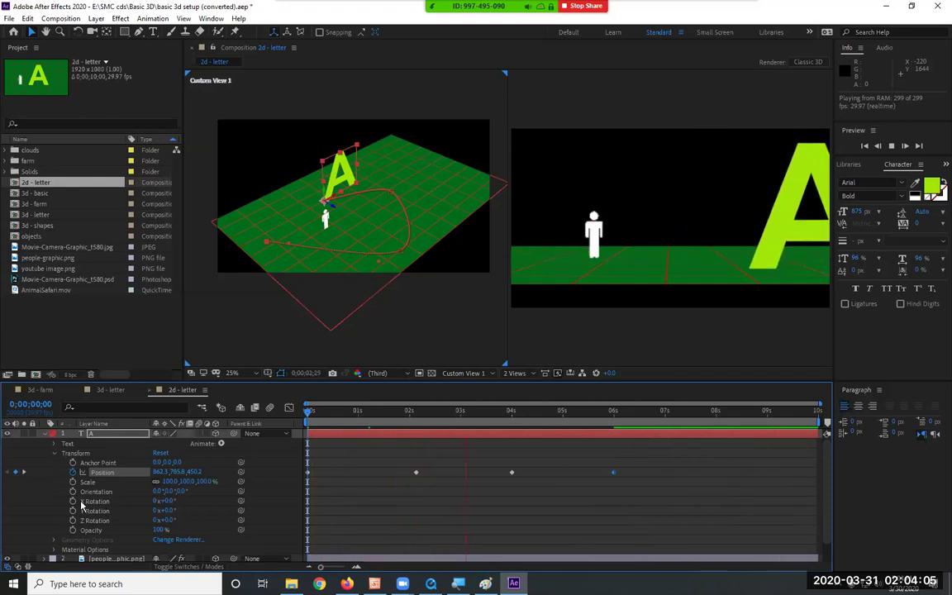
# Step: Keyframe the letter A's Y Rotation from 0 at the composition's start to 5 full revolutions at 6 s
pyautogui.click(346, 419)
pyautogui.click(305, 422)
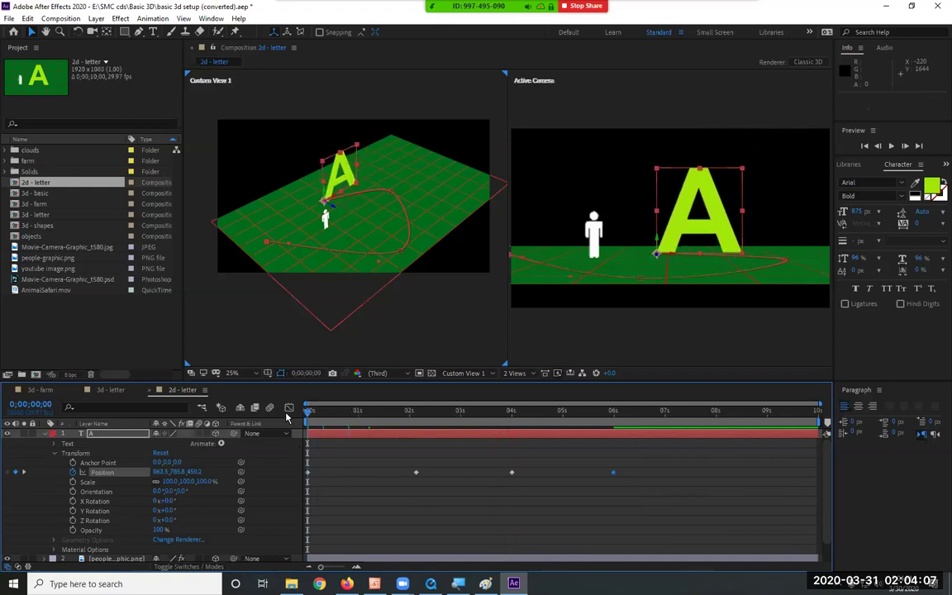
pyautogui.click(73, 511)
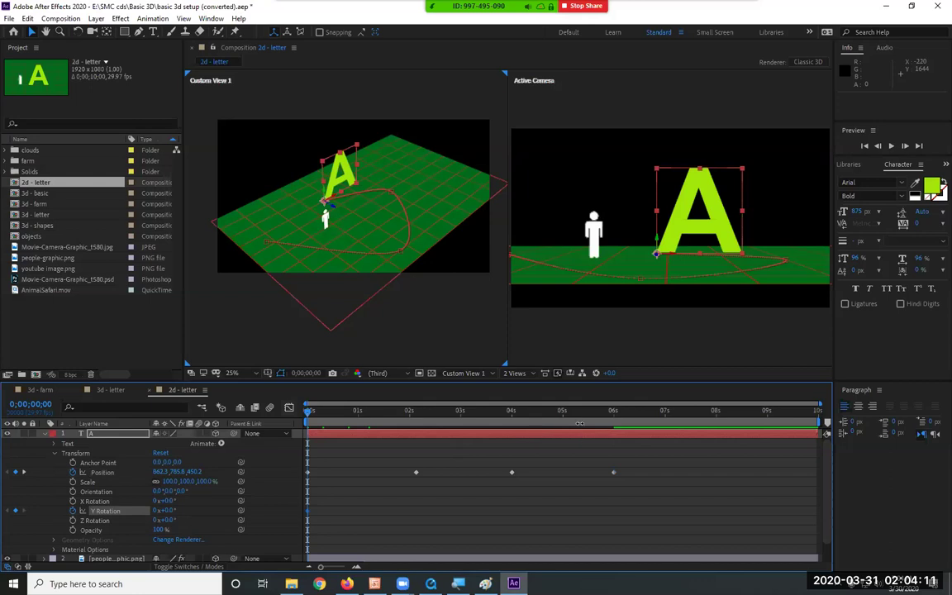
pyautogui.click(613, 411)
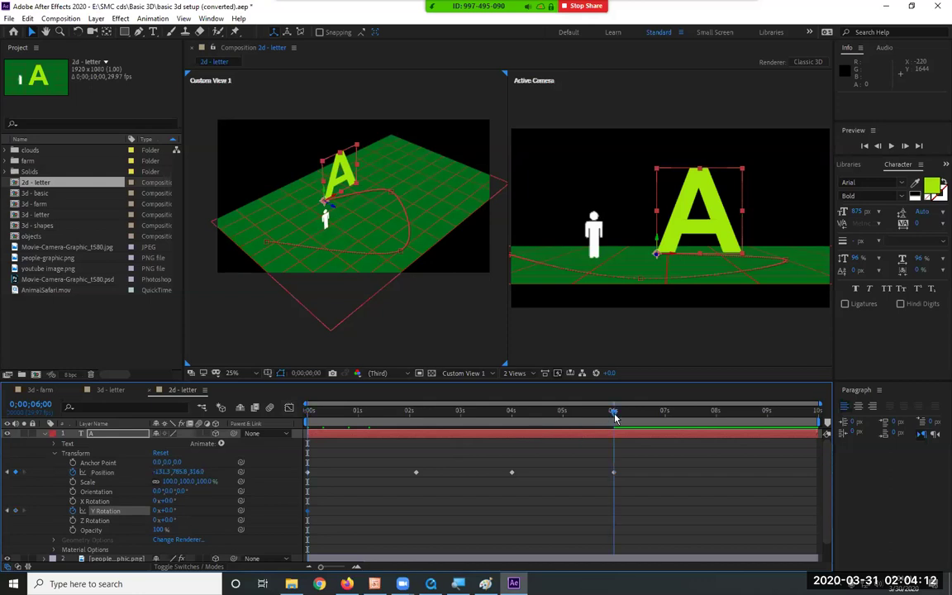
pyautogui.click(162, 510)
pyautogui.write('5')
pyautogui.press('Return')
# Step: Preview the letter A's combined travel and spin, then return to the start of the composition
pyautogui.press('space')
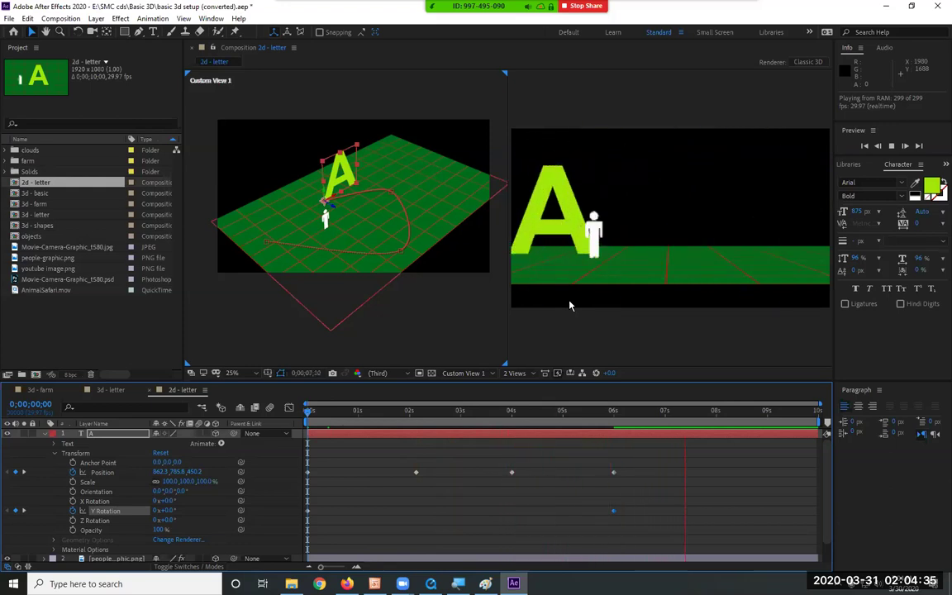
pyautogui.press('space')
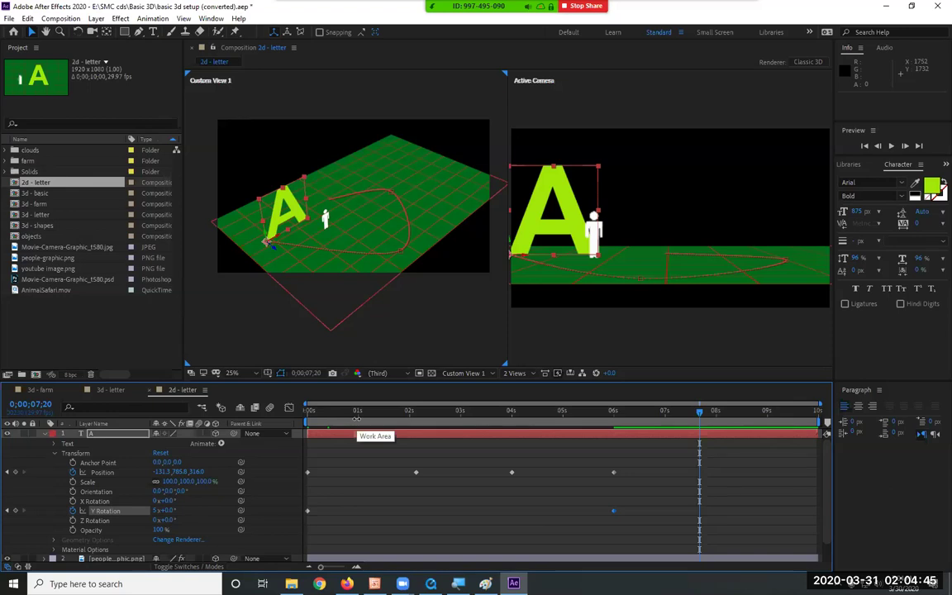
pyautogui.click(308, 410)
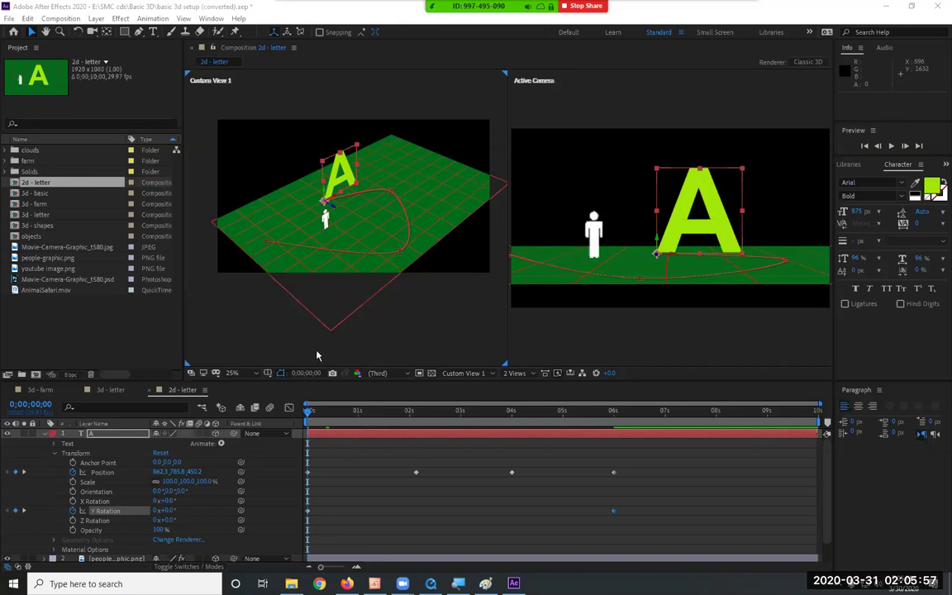
# Step: Collapse the letter A's properties and add AnimalSafari.mov to the composition as the topmost layer
pyautogui.click(45, 438)
pyautogui.click(45, 436)
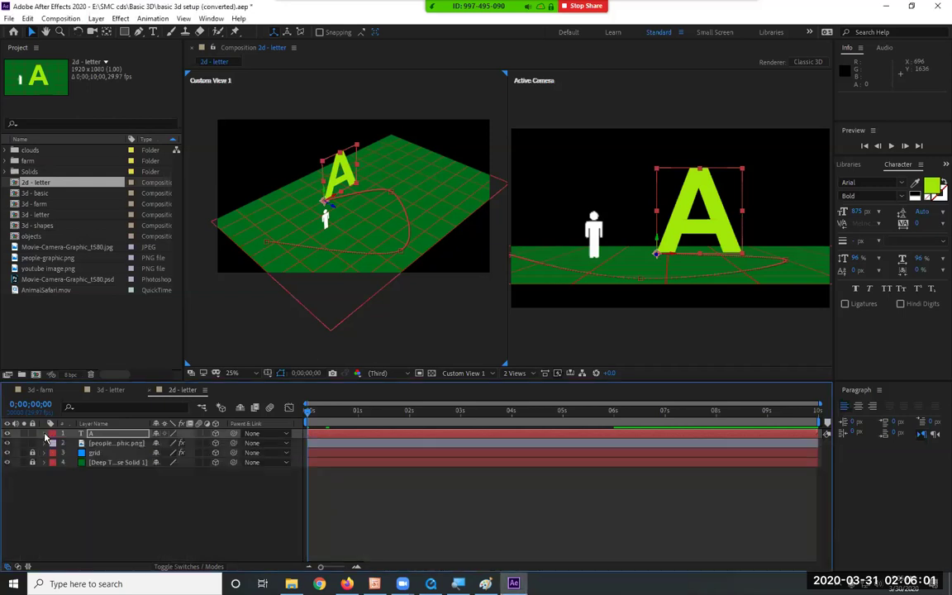
pyautogui.click(51, 292)
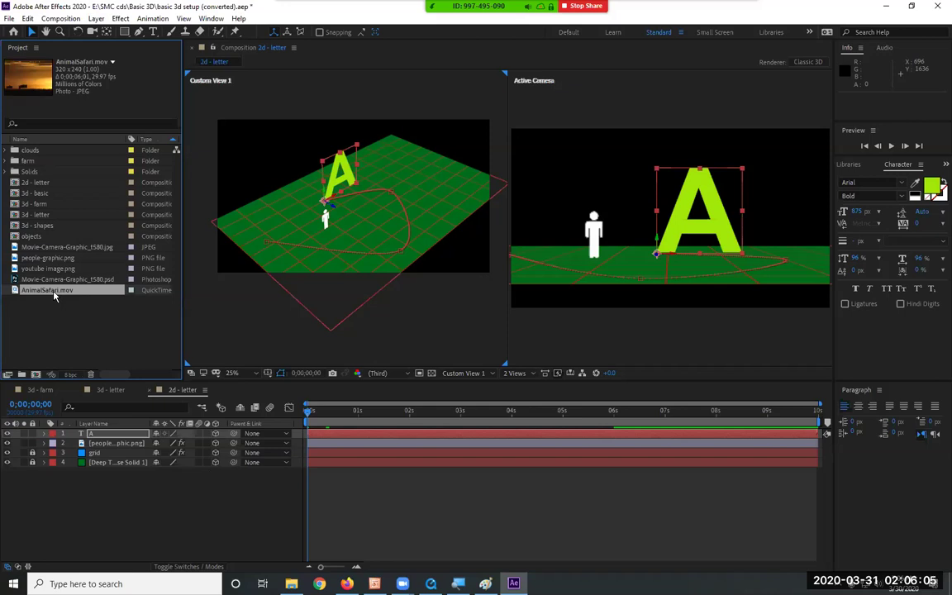
pyautogui.moveTo(52, 296); pyautogui.dragTo(138, 434)
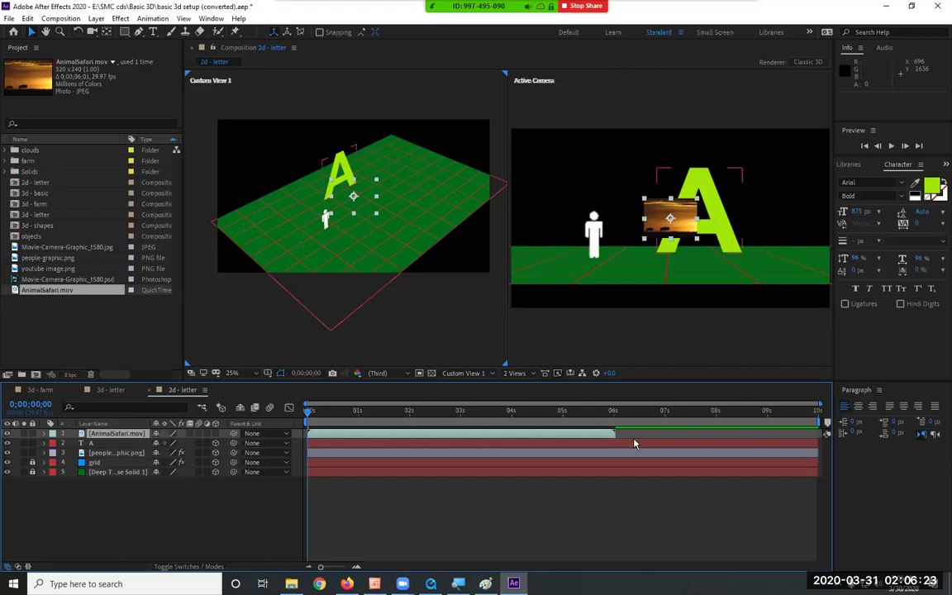
# Step: Demonstrate the length of the AnimalSafari.mov clip and shorten the work area to end with it, at 0;00;05;28
pyautogui.moveTo(612, 434); pyautogui.dragTo(498, 433)
pyautogui.moveTo(379, 438); pyautogui.dragTo(746, 430)
pyautogui.moveTo(822, 422); pyautogui.dragTo(615, 425)
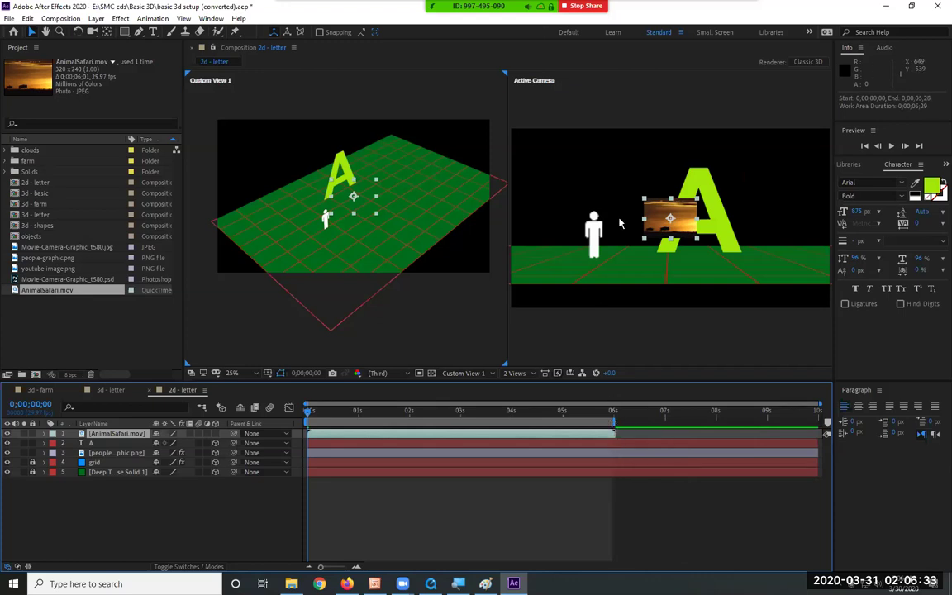
# Step: Reveal the AnimalSafari.mov layer's Scale and enlarge the clip to about 274%
pyautogui.keyDown('ctrl'); pyautogui.click(115, 443); pyautogui.keyUp('ctrl')
pyautogui.press('s')
pyautogui.moveTo(172, 443); pyautogui.dragTo(194, 443)
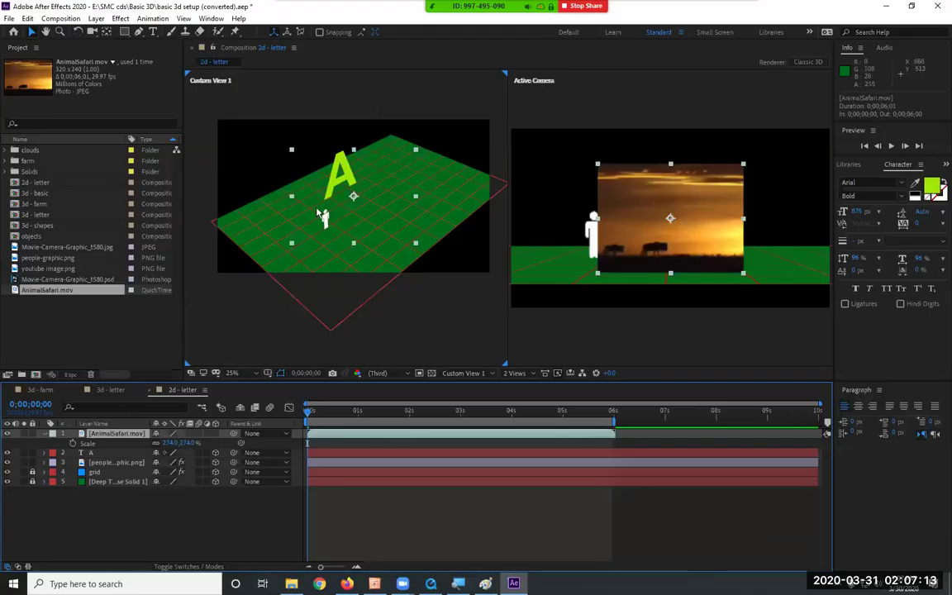
# Step: Move the AnimalSafari.mov layer below all the others, then return it to the top of the layer stack
pyautogui.moveTo(112, 433); pyautogui.dragTo(121, 511)
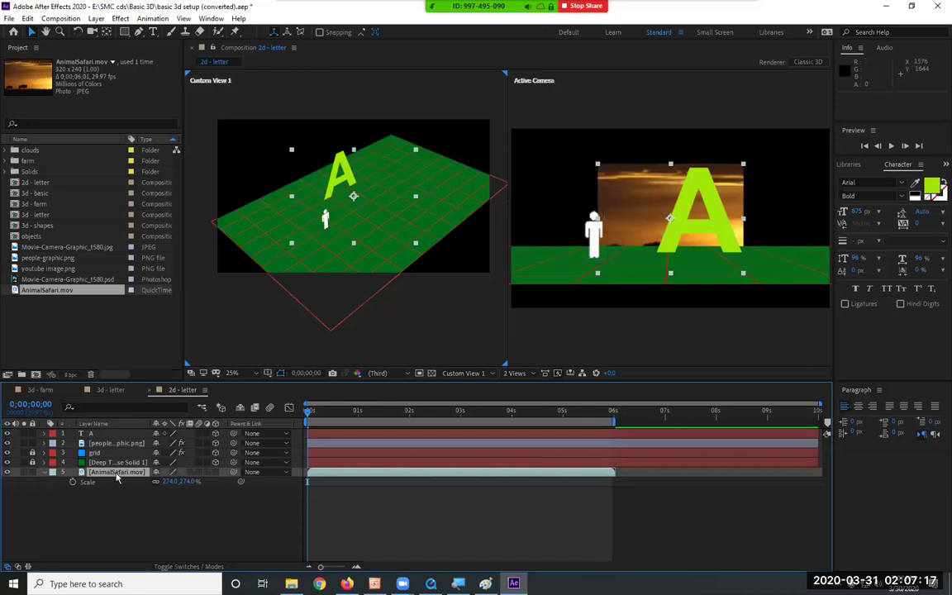
pyautogui.moveTo(115, 471); pyautogui.dragTo(129, 436)
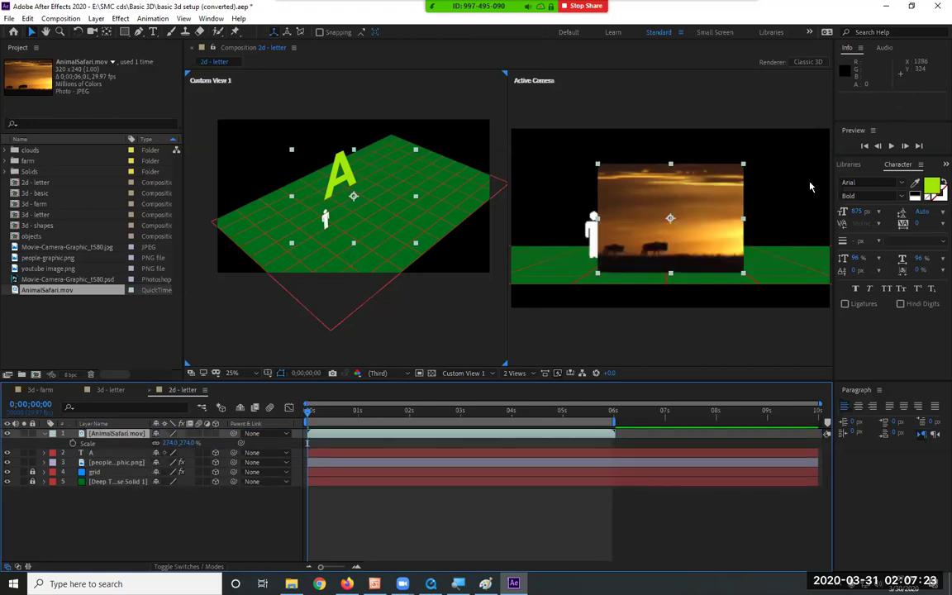
pyautogui.click(120, 465)
pyautogui.click(213, 507)
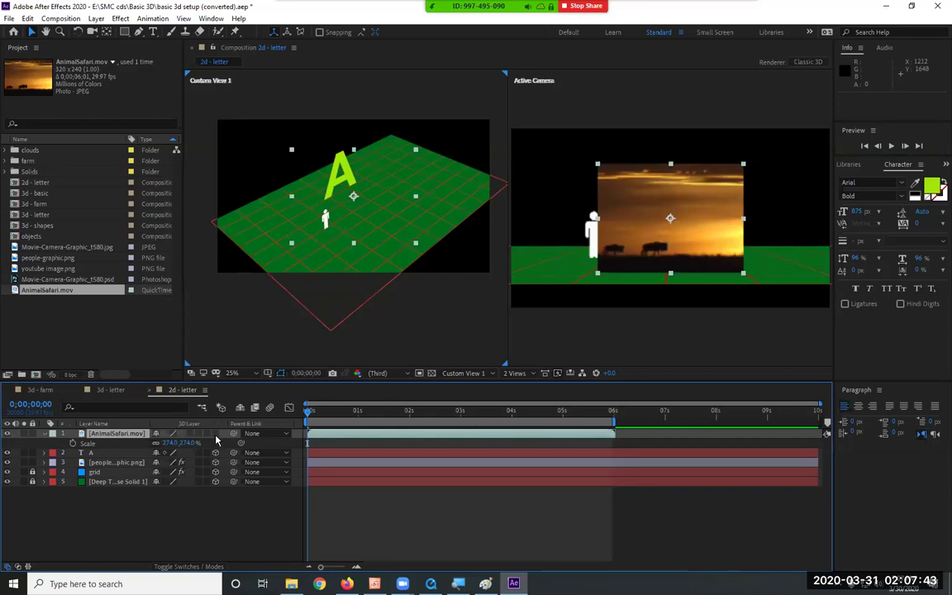
# Step: Make AnimalSafari.mov a 3D layer and push it back along Z behind the floor to a Z Position of about 1181.8
pyautogui.click(215, 434)
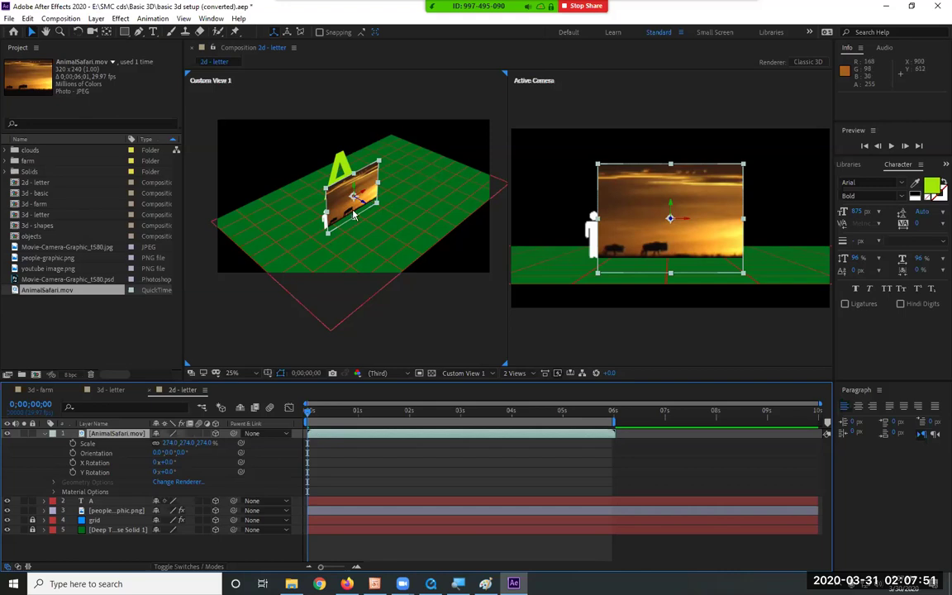
pyautogui.moveTo(353, 198); pyautogui.dragTo(294, 161)
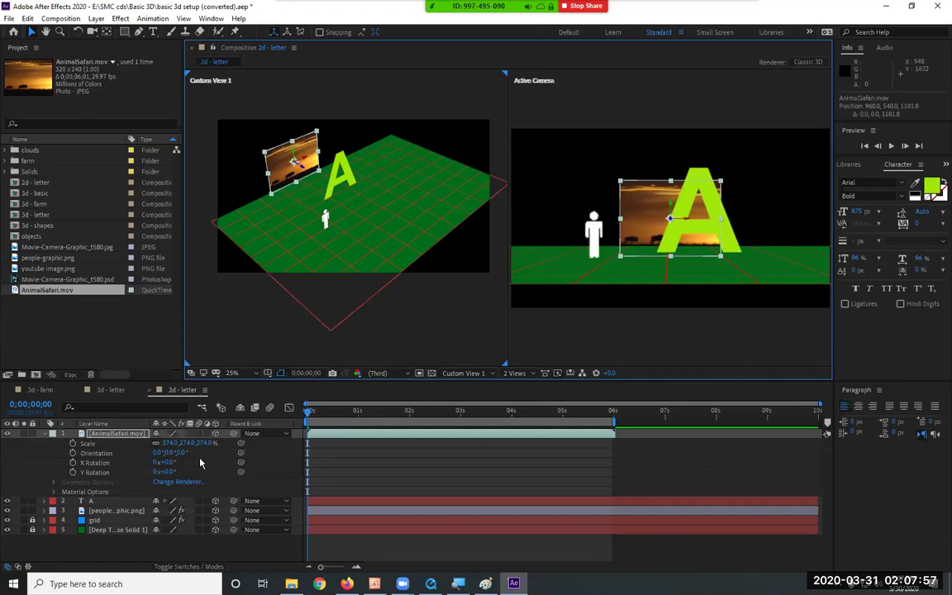
# Step: Scale AnimalSafari.mov up to about 673% and raise it to a Y Position of about -16.1 as a backdrop above the floor
pyautogui.moveTo(184, 442); pyautogui.dragTo(438, 443)
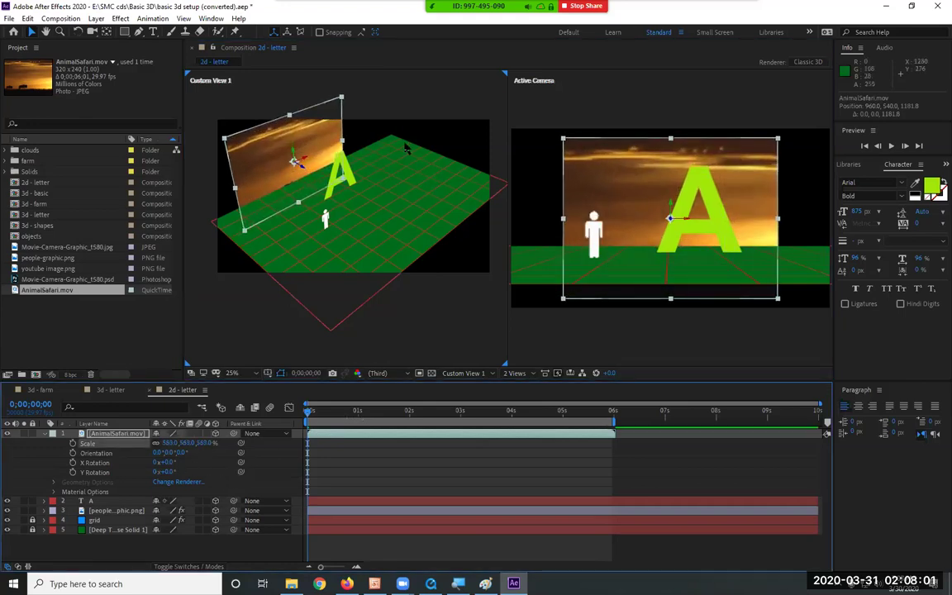
pyautogui.moveTo(293, 157); pyautogui.dragTo(293, 102)
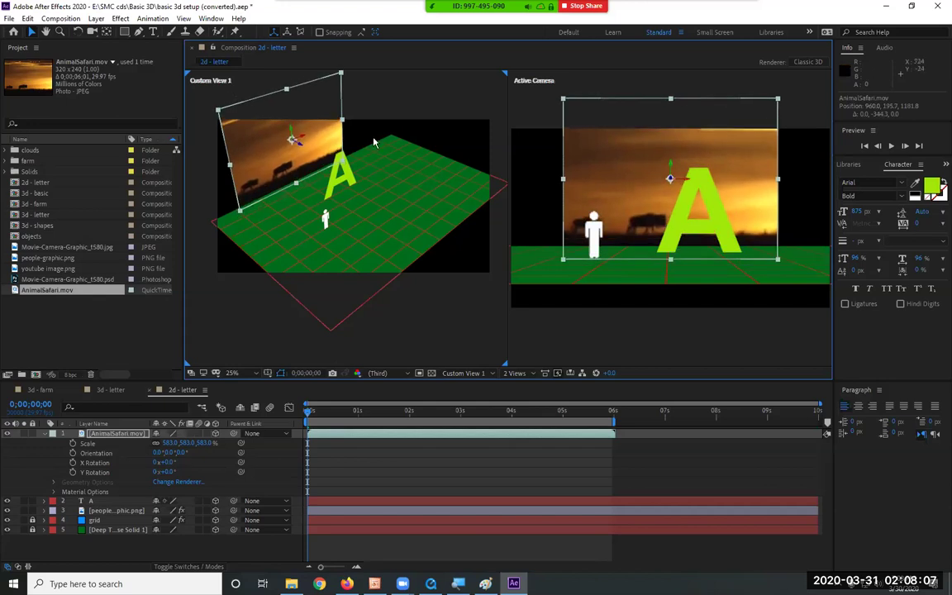
pyautogui.moveTo(198, 442); pyautogui.dragTo(258, 439)
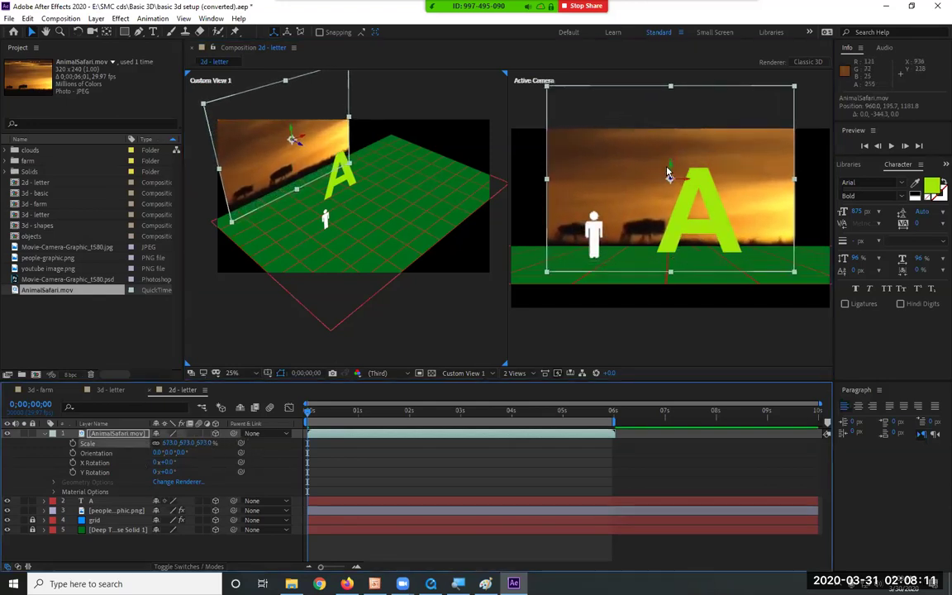
pyautogui.moveTo(671, 166); pyautogui.dragTo(669, 132)
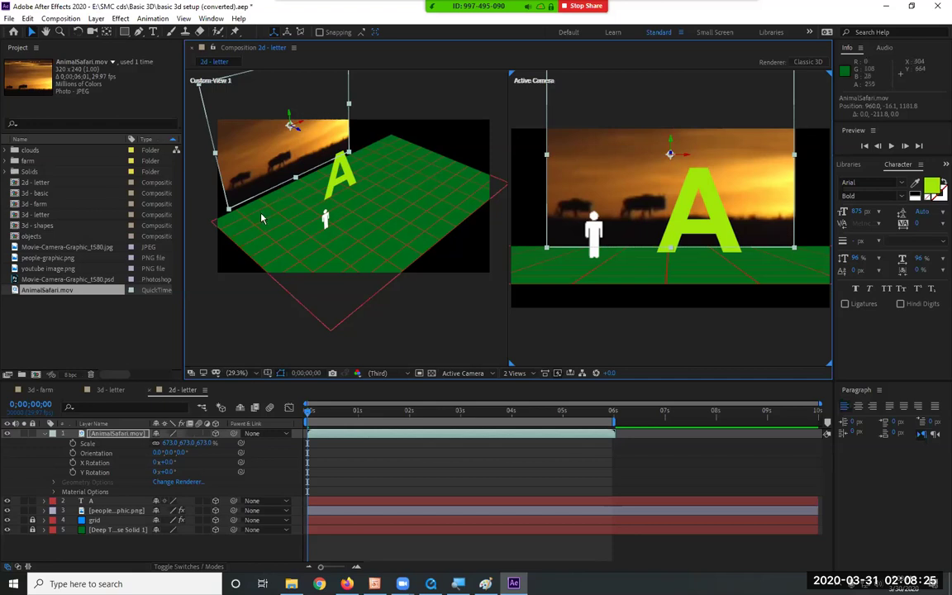
# Step: Preview the animation with the safari backdrop, stop at 0;00;02;20 and deselect the backdrop layer
pyautogui.press('space')
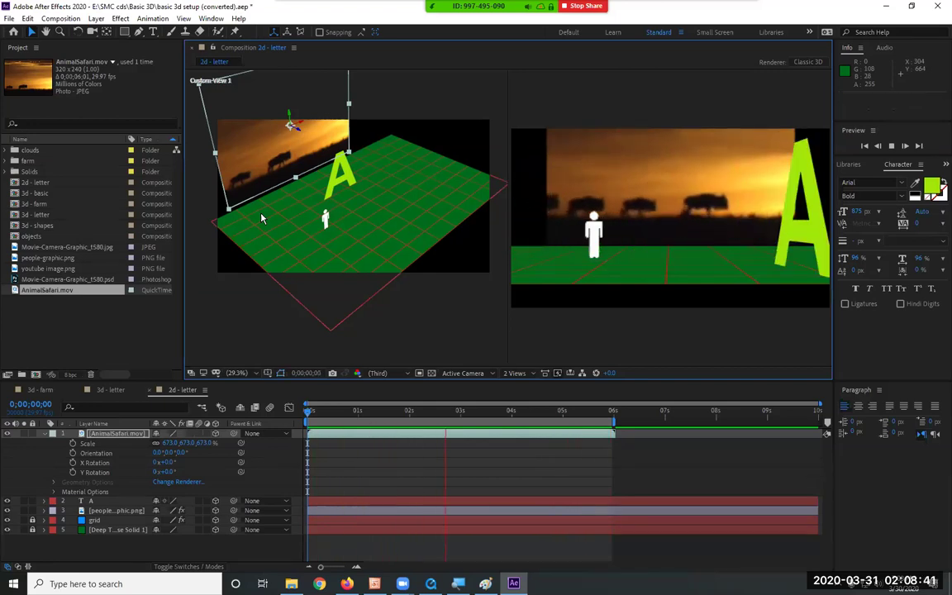
pyautogui.press('space')
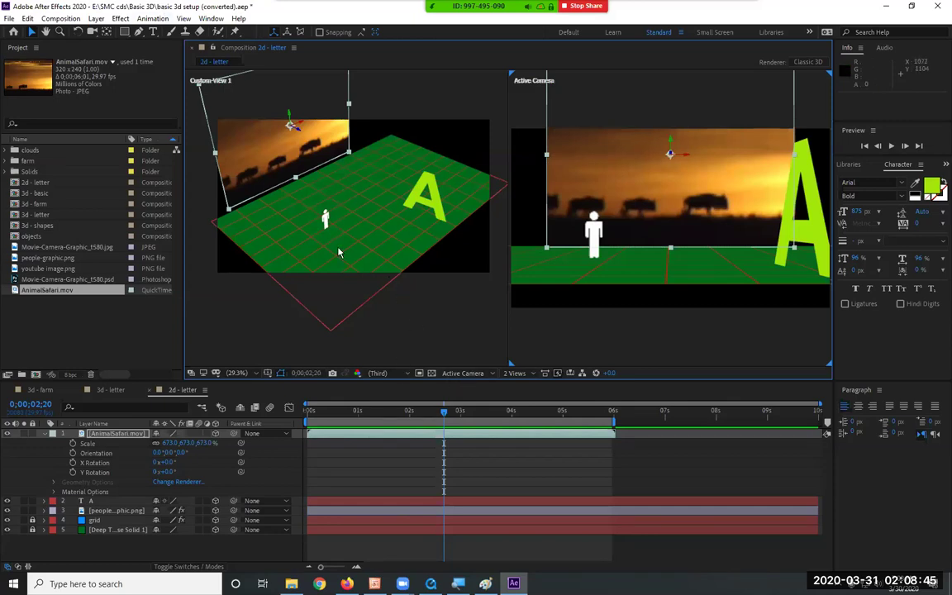
pyautogui.click(395, 324)
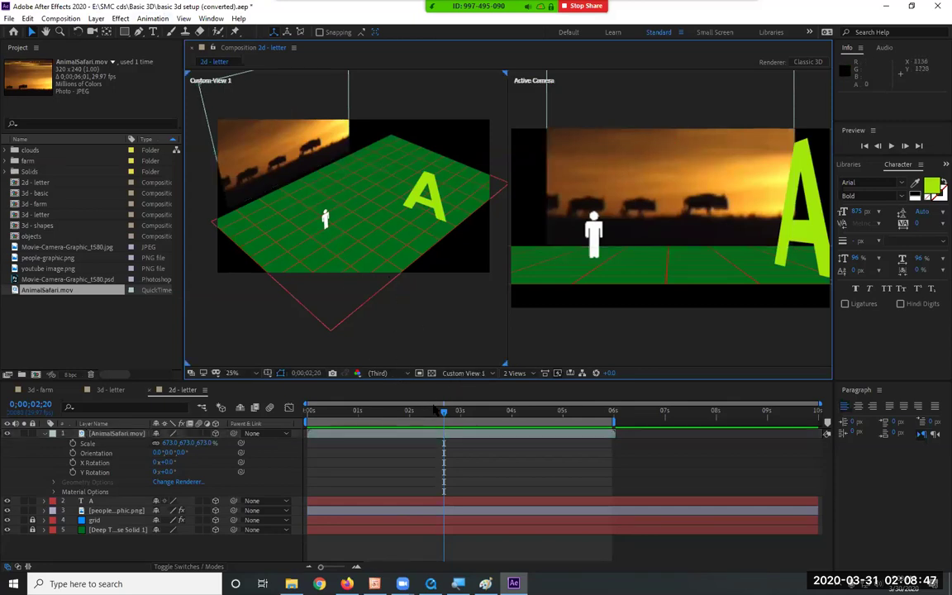
# Step: Switch the Custom View 1 viewport to the Left view and select the safari backdrop, the person and the letter A in turn
pyautogui.click(459, 373)
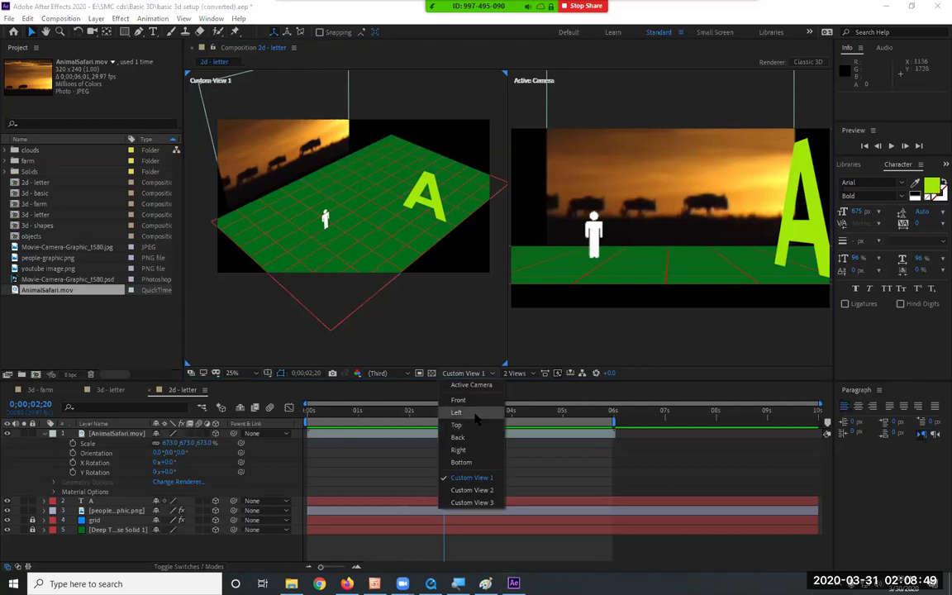
pyautogui.click(457, 412)
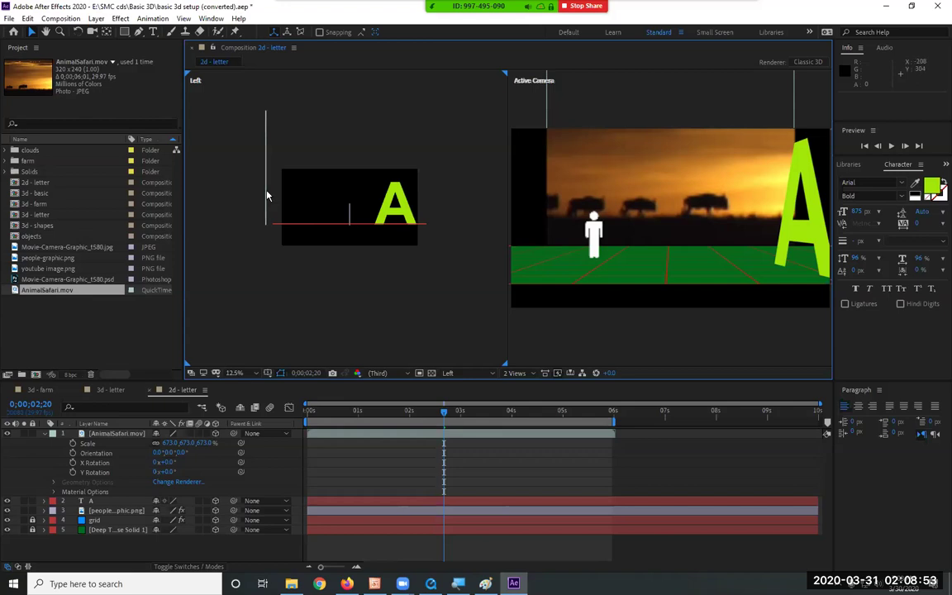
pyautogui.click(267, 196)
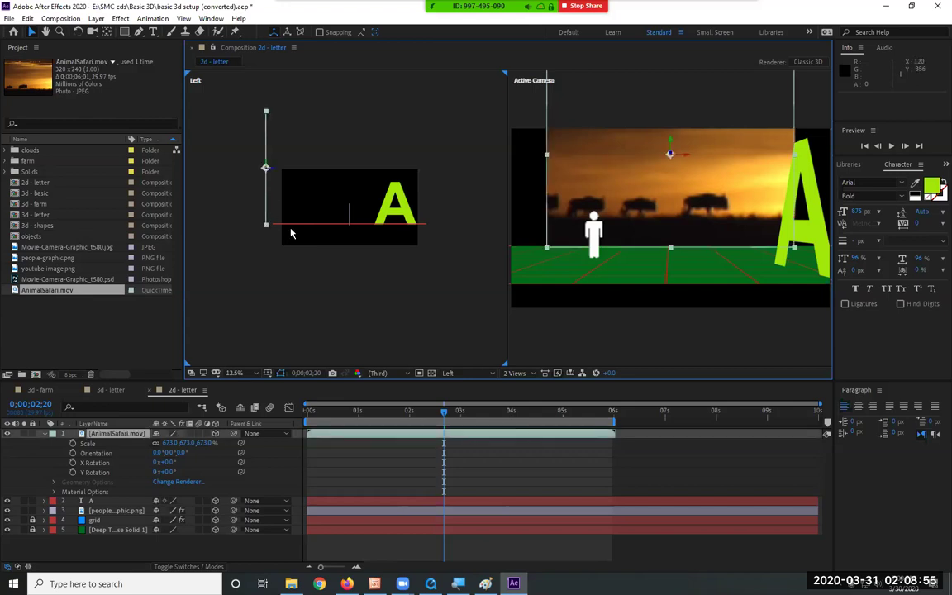
pyautogui.click(260, 203)
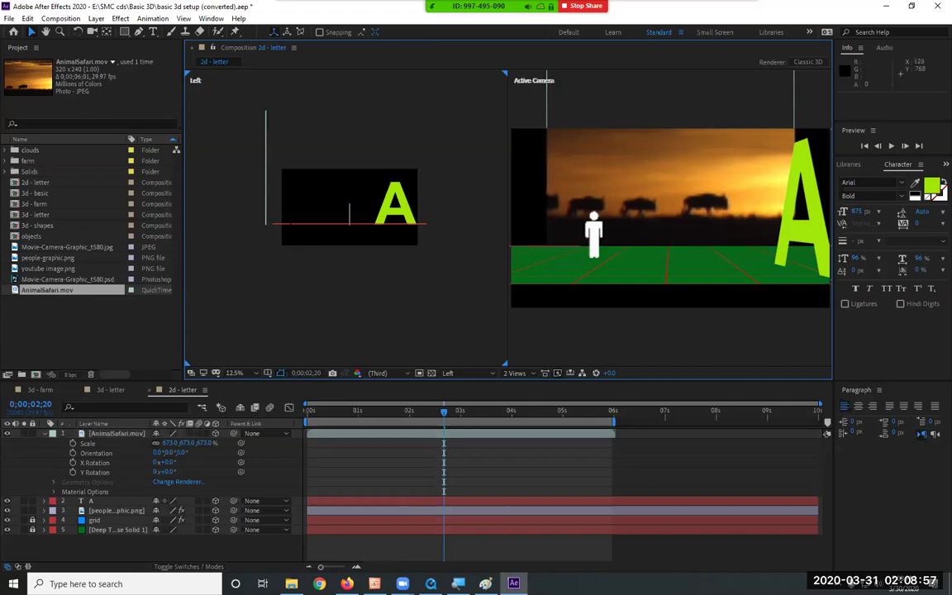
pyautogui.click(349, 211)
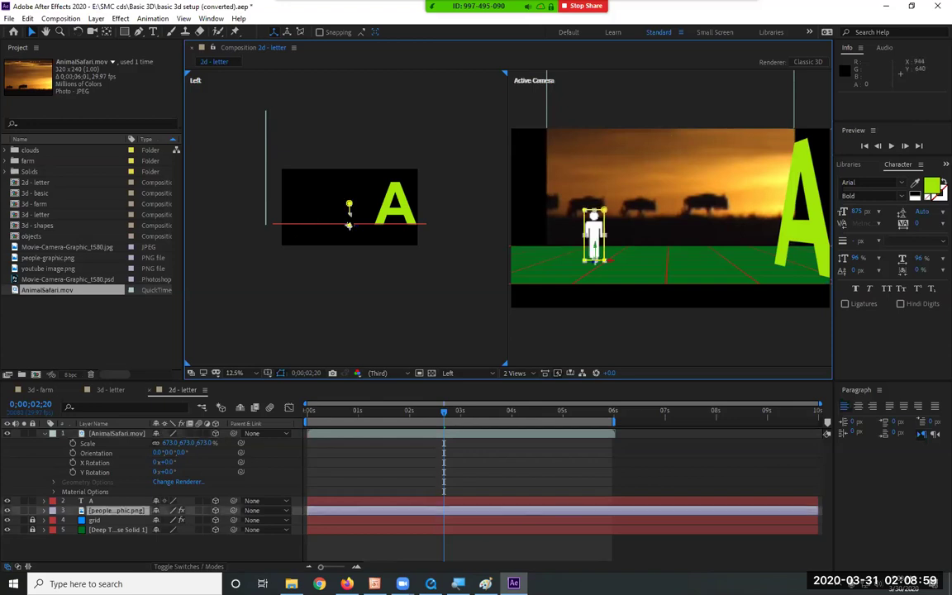
pyautogui.click(399, 213)
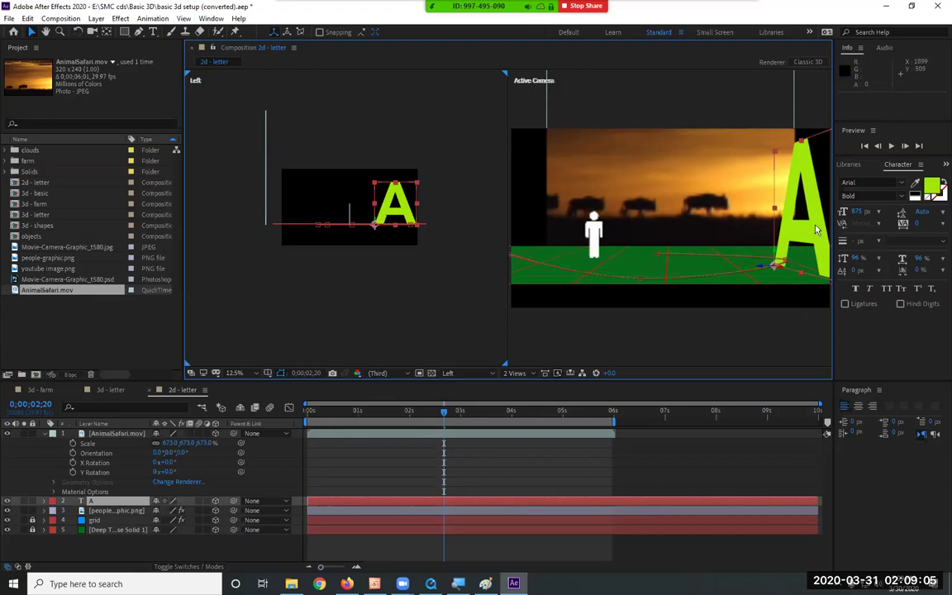
# Step: Go to 0;00;02;22 and change the Left viewport to the Top view to see the letter A's motion path
pyautogui.moveTo(443, 418); pyautogui.dragTo(447, 421)
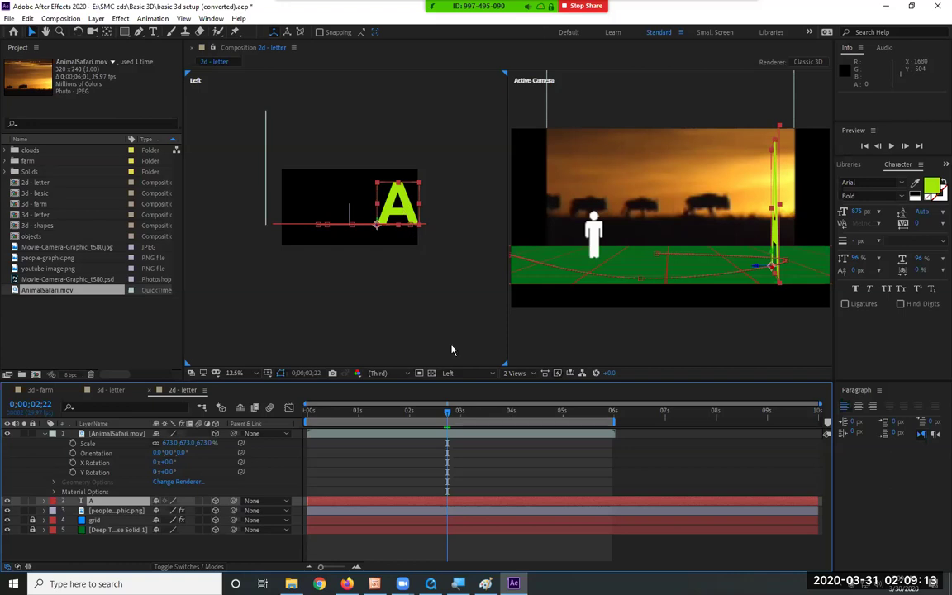
pyautogui.click(454, 372)
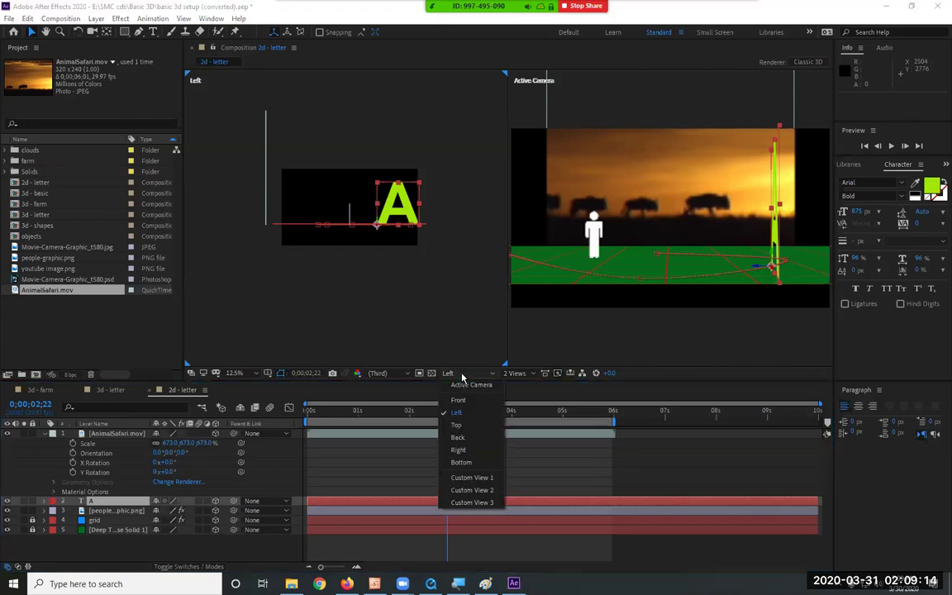
pyautogui.click(456, 425)
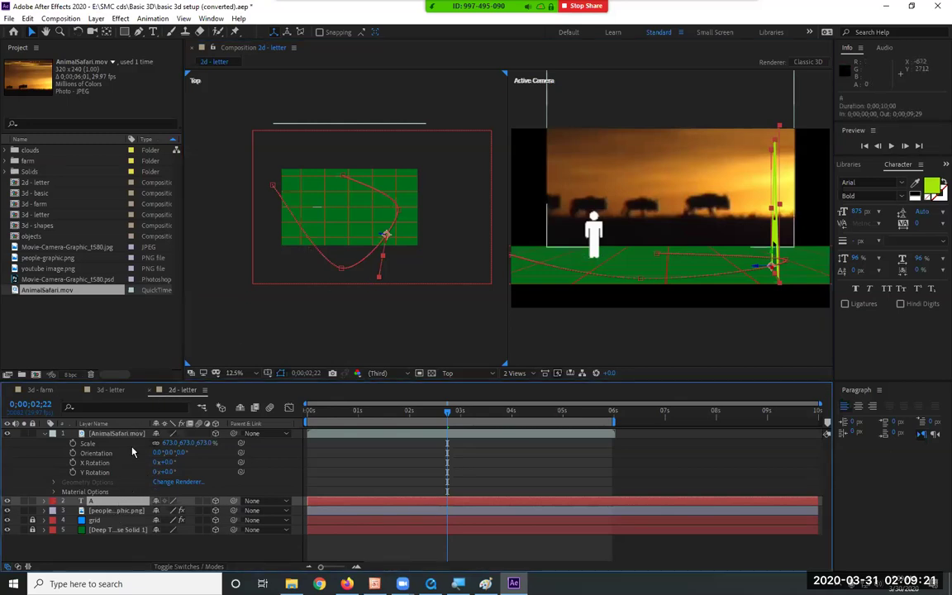
# Step: Select the safari backdrop and the person in turn in the Top view, and preview the animation up to 0;00;00;24
pyautogui.click(121, 435)
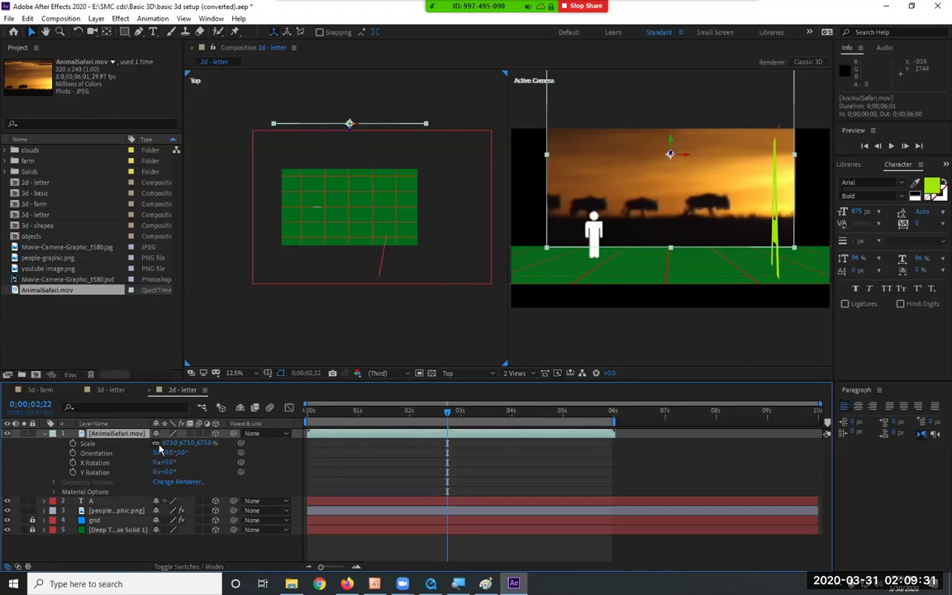
pyautogui.click(120, 511)
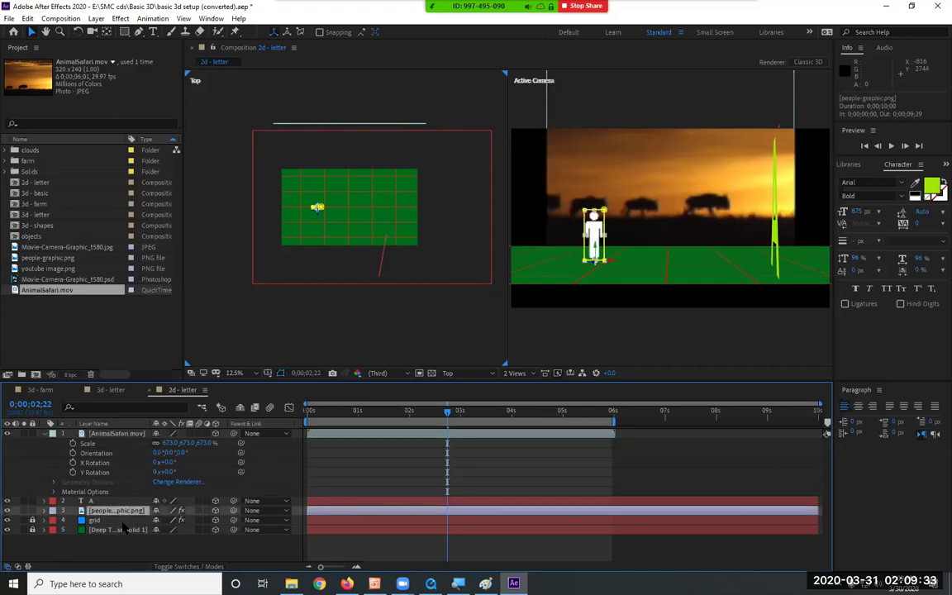
pyautogui.click(124, 533)
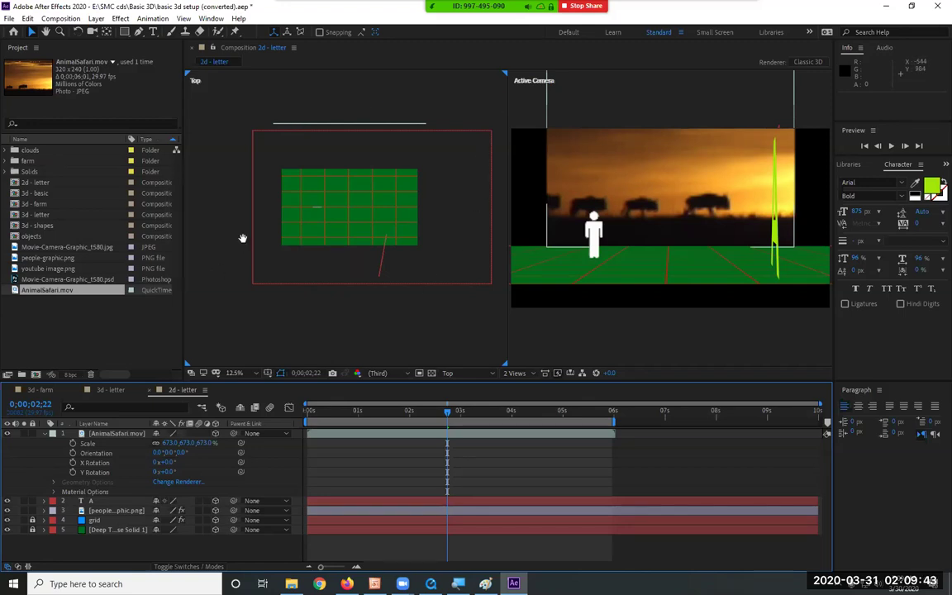
pyautogui.press('space')
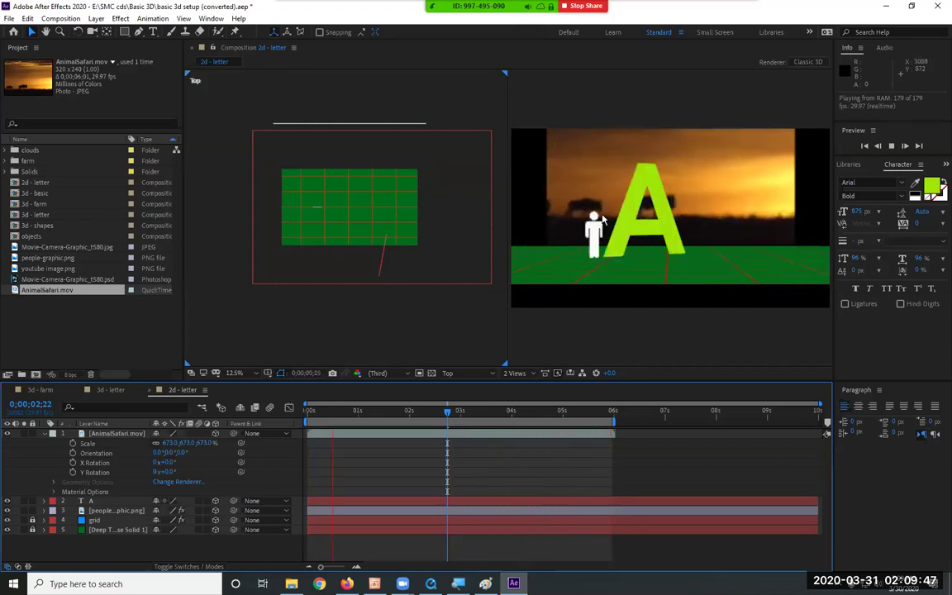
pyautogui.press('space')
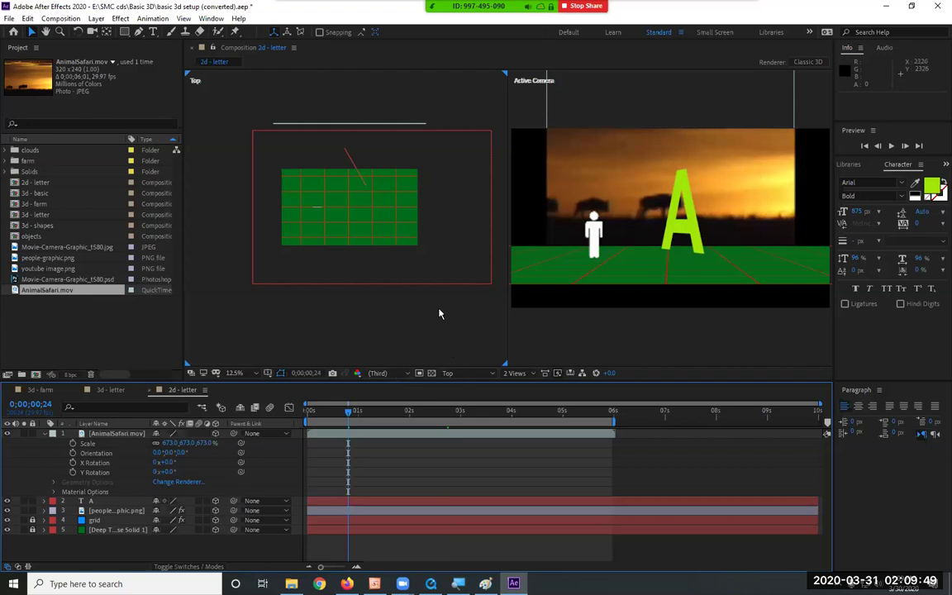
# Step: Change the Top viewport to Custom View 1, play the animation with the letter A selected, and collapse the AnimalSafari.mov layer's properties
pyautogui.click(450, 373)
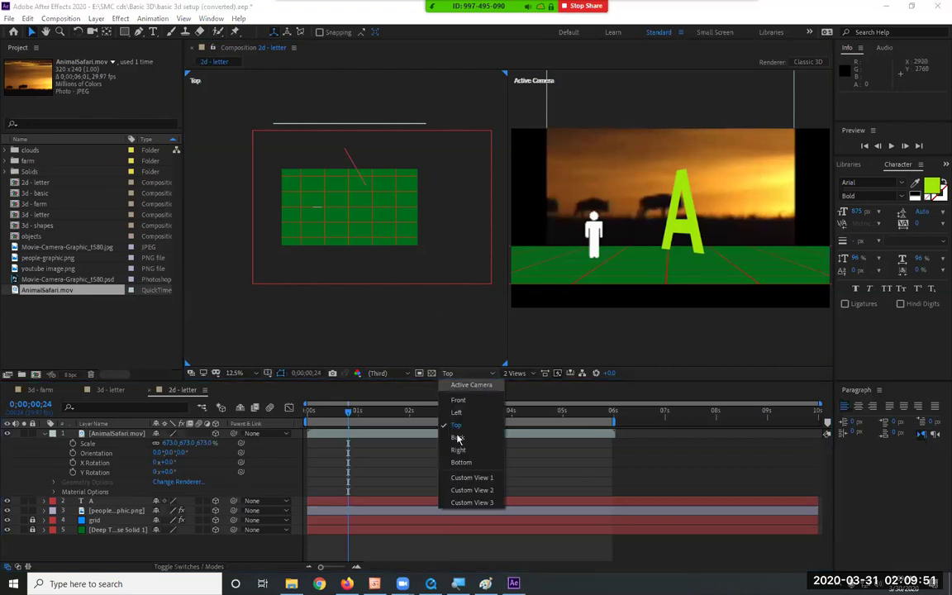
pyautogui.click(456, 478)
pyautogui.press('space')
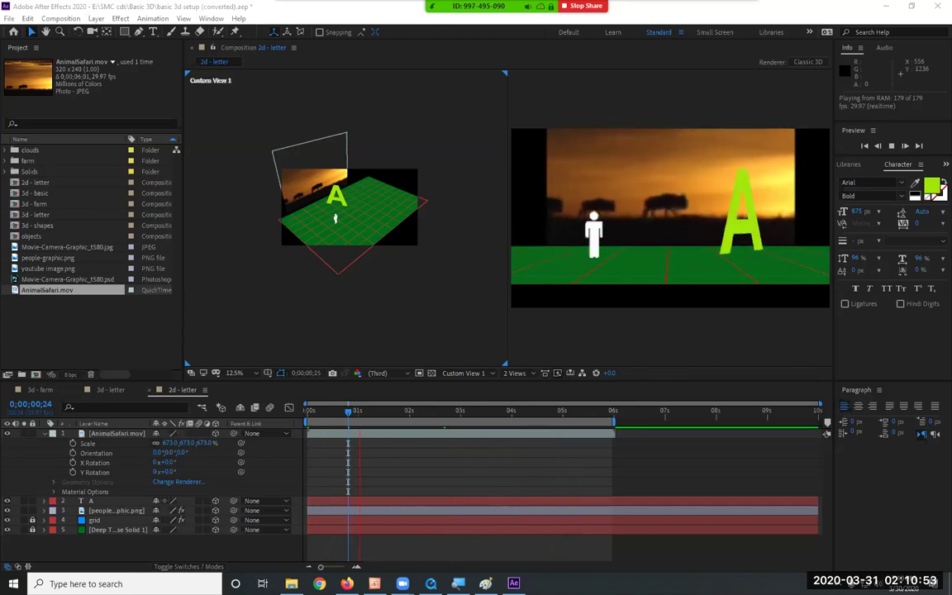
pyautogui.click(97, 502)
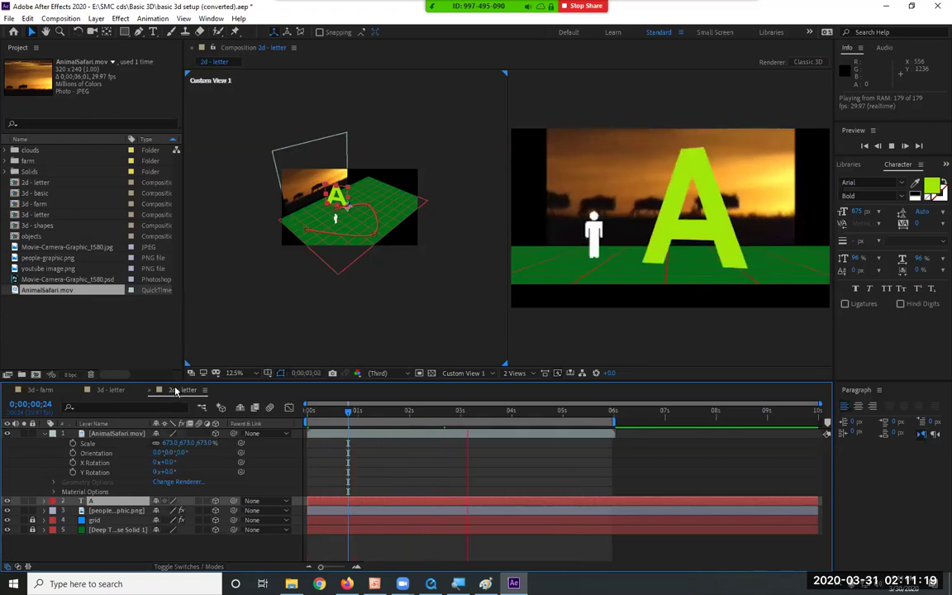
pyautogui.click(46, 432)
# Step: Stop the preview at 0;00;02;10, add a text layer reading B in the Active Camera view, and make it a 3D layer
pyautogui.click(153, 31)
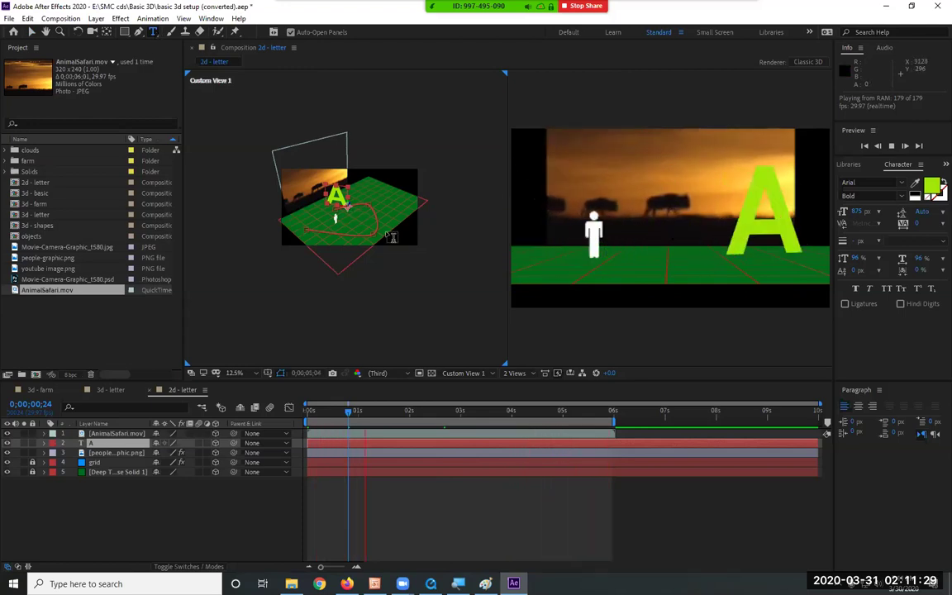
pyautogui.press('space')
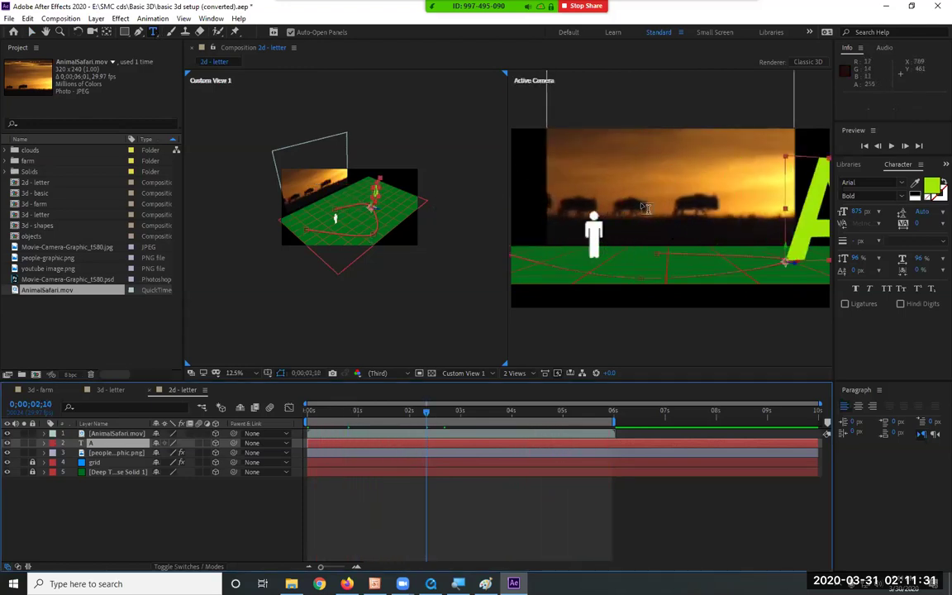
pyautogui.click(639, 200)
pyautogui.write('a')
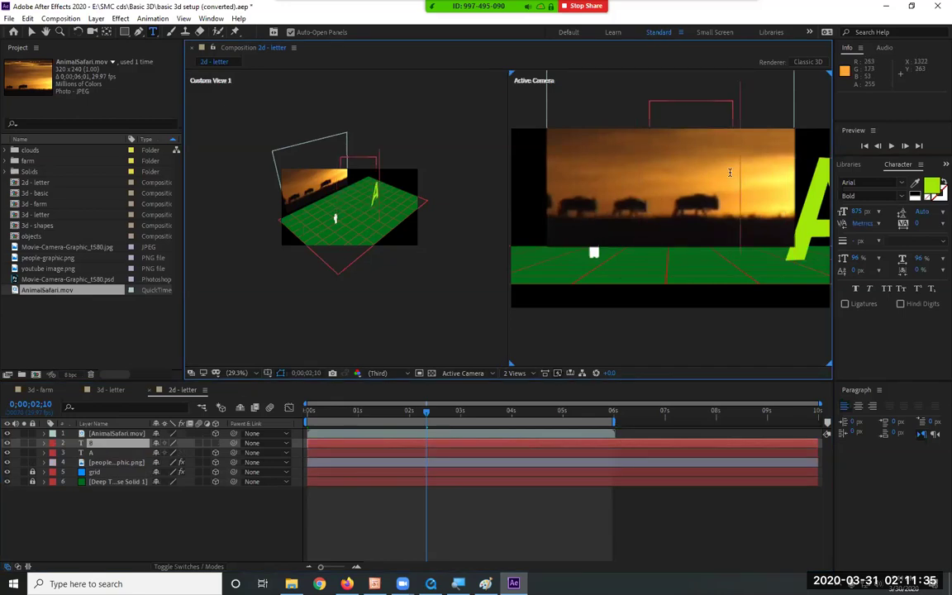
pyautogui.click(216, 444)
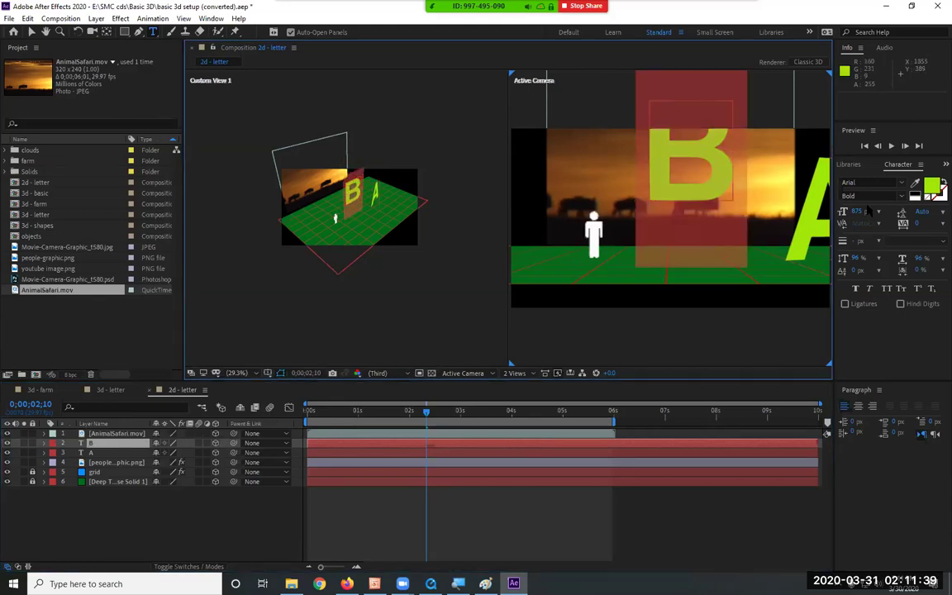
# Step: Set the letter B's text color to blue (R 9, G 160, B 231)
pyautogui.click(929, 185)
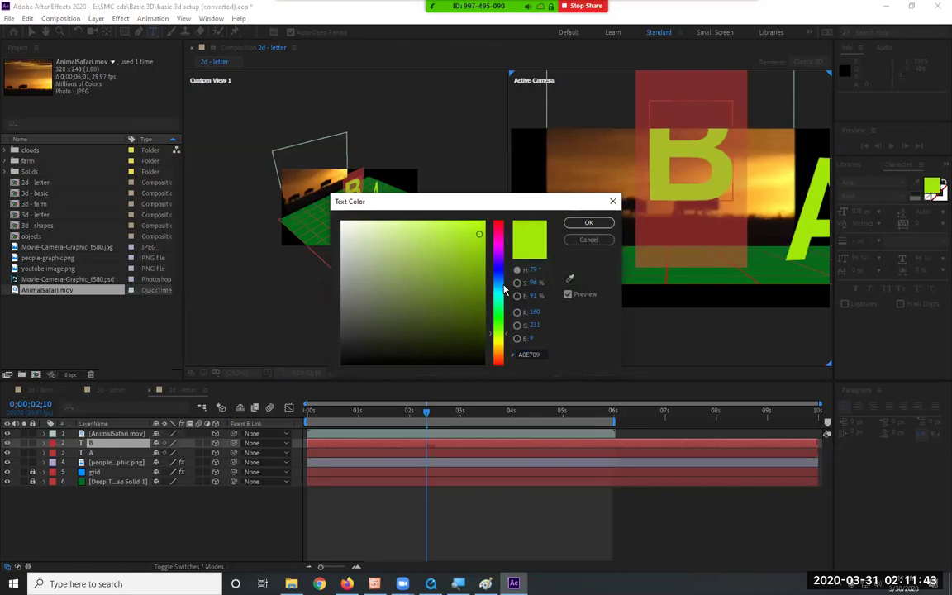
pyautogui.click(499, 286)
pyautogui.click(588, 223)
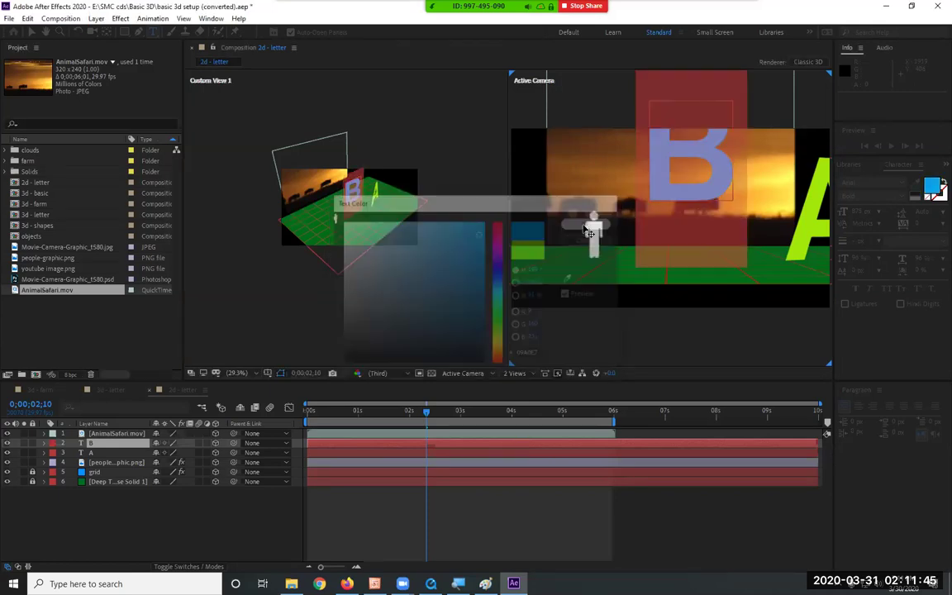
# Step: Lower the letter B along its Y axis until its base stands on the green floor beside the person
pyautogui.click(31, 32)
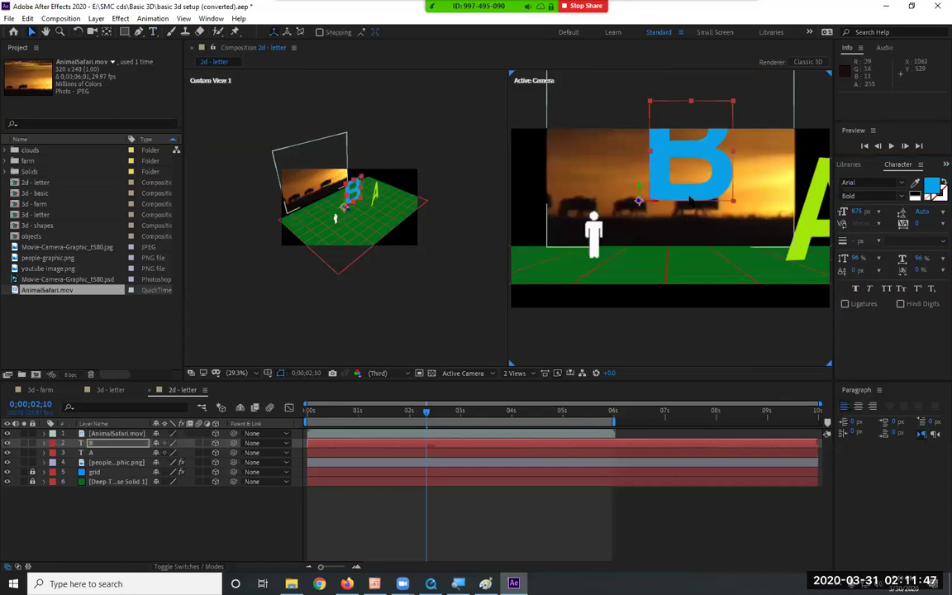
pyautogui.moveTo(637, 187); pyautogui.dragTo(637, 232)
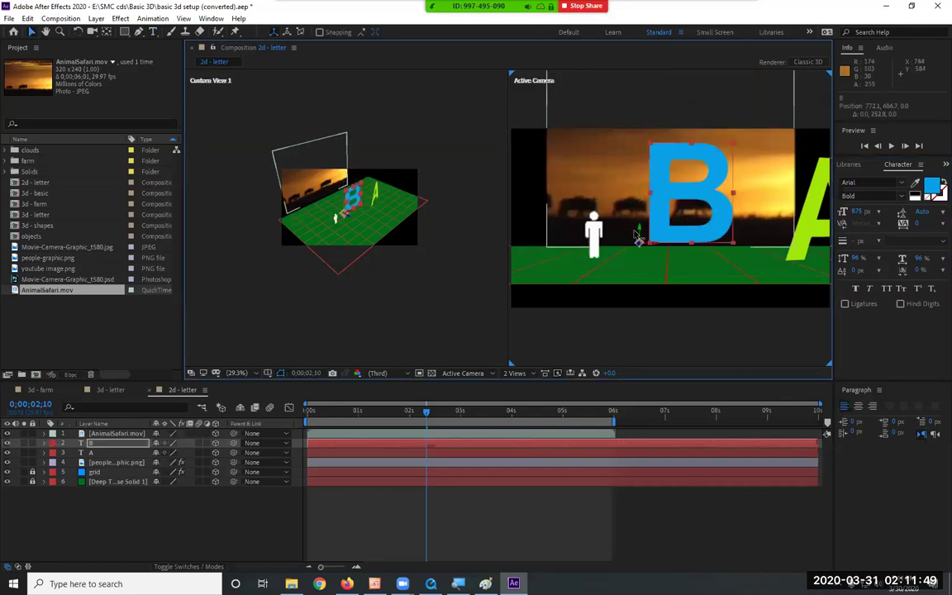
pyautogui.click(716, 355)
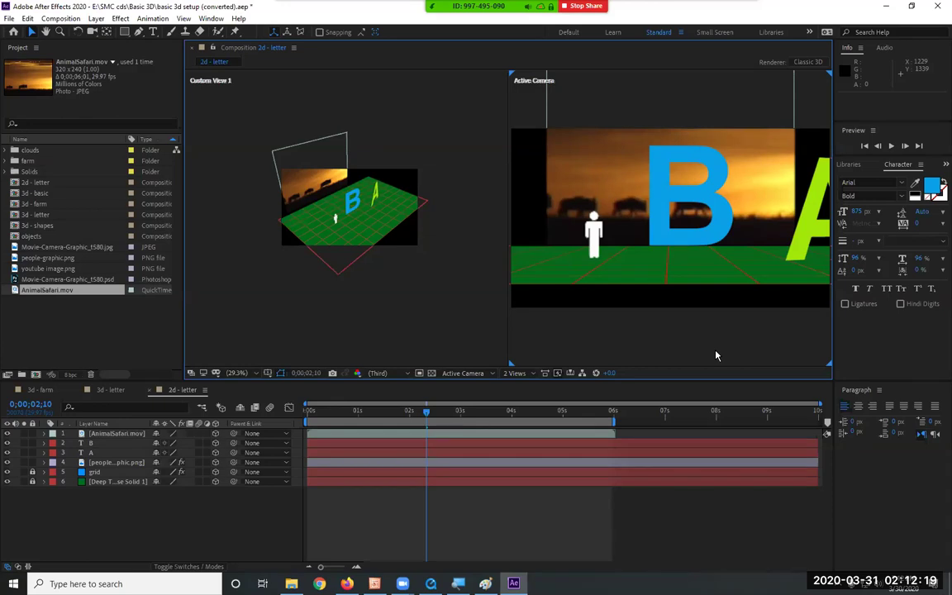
pyautogui.click(660, 205)
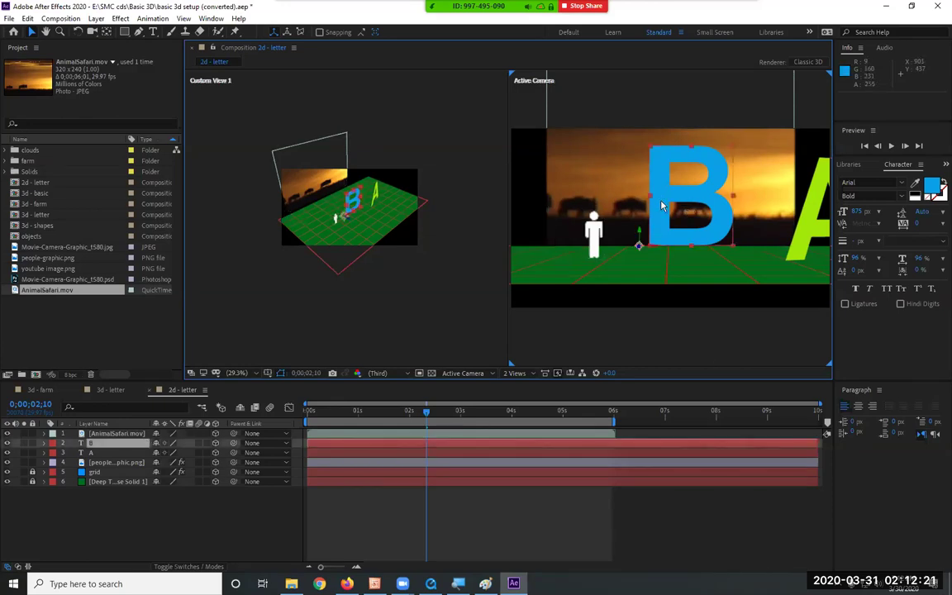
pyautogui.moveTo(639, 233); pyautogui.dragTo(641, 244)
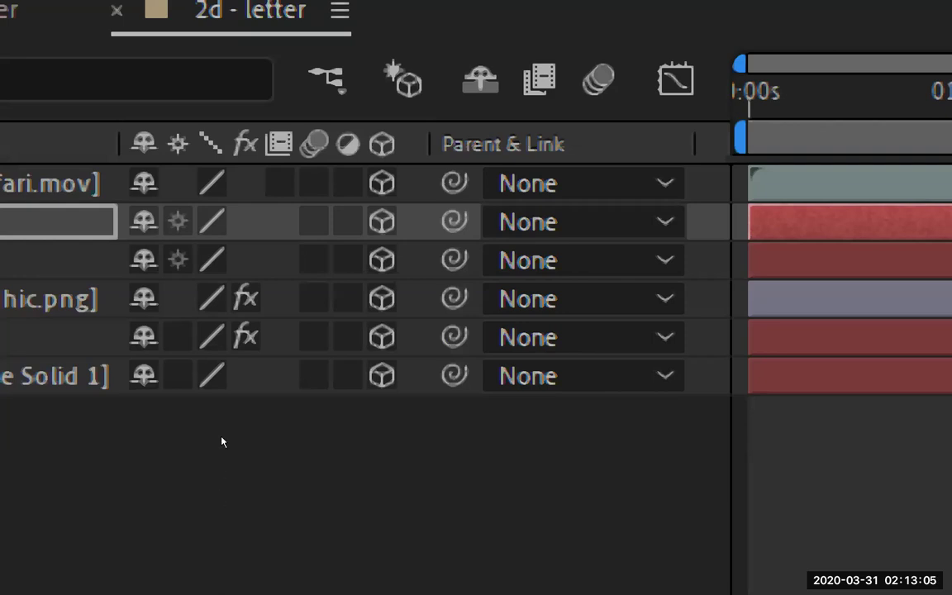
# Step: Turn the AnimalSafari.mov layer's 3D switch off and back on
pyautogui.hotkey('ctrl', 'z')
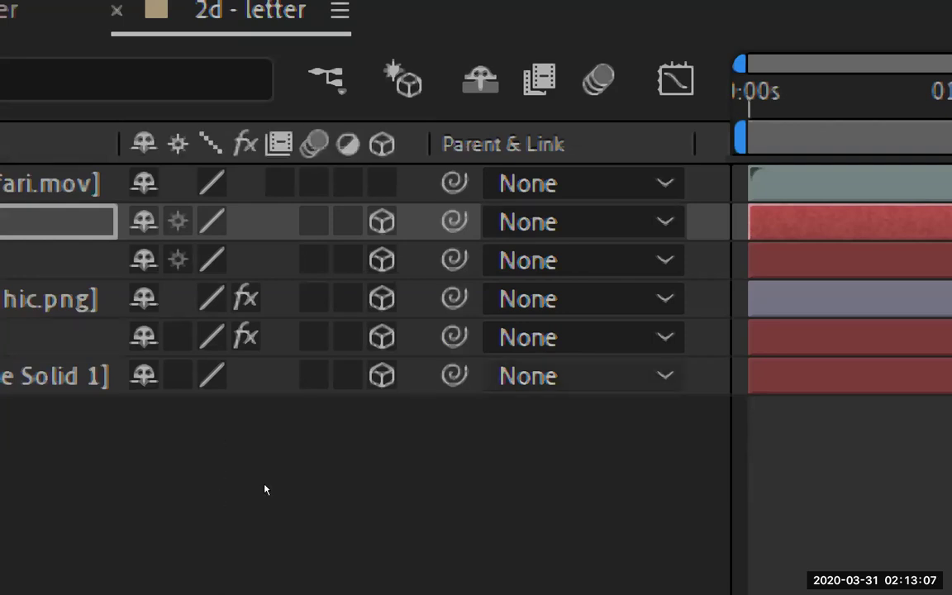
pyautogui.hotkey('ctrl', 'shift', 'z')
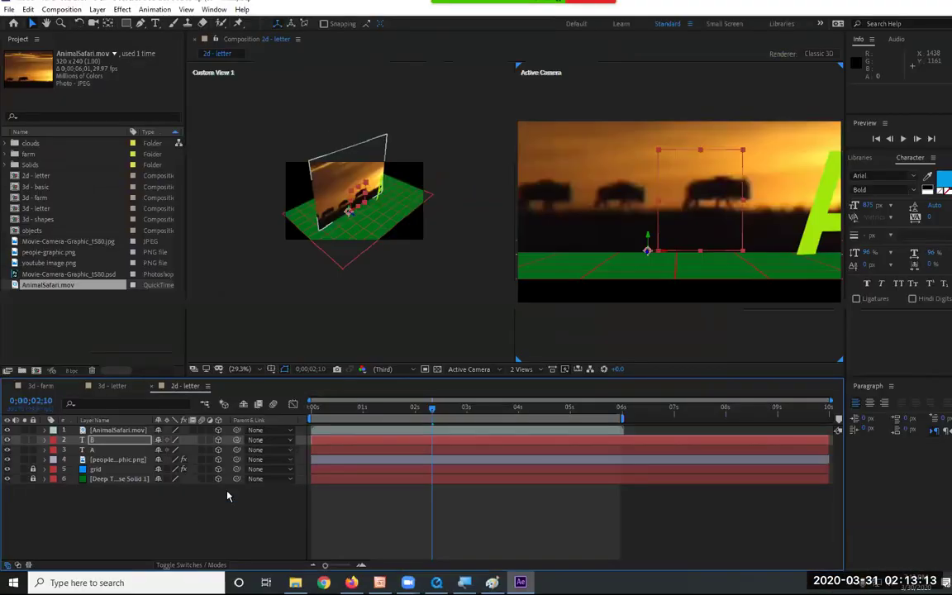
# Step: Push the safari backdrop back along its Z axis behind the letters and the person, to a Z Position of about 1156
pyautogui.click(191, 516)
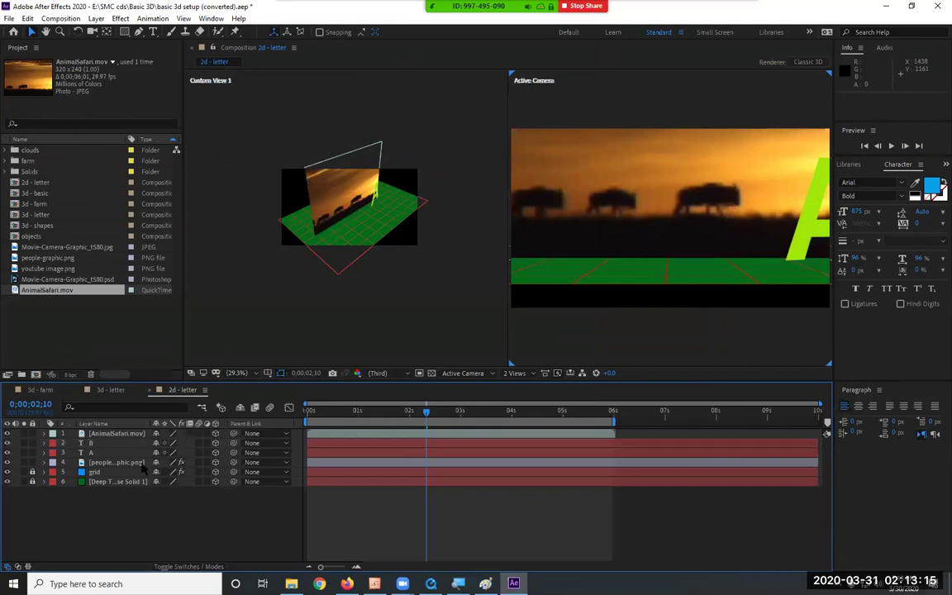
pyautogui.click(124, 442)
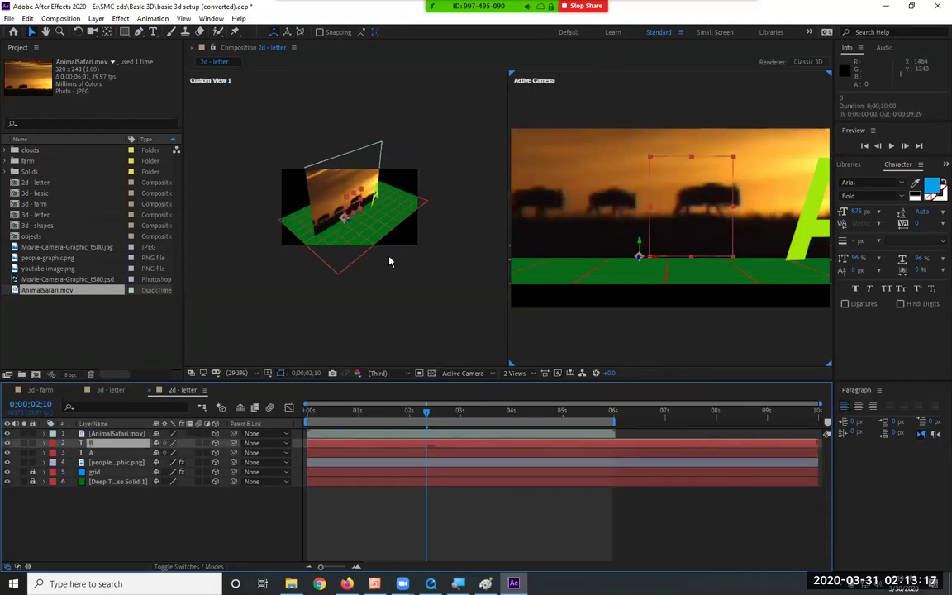
pyautogui.click(350, 186)
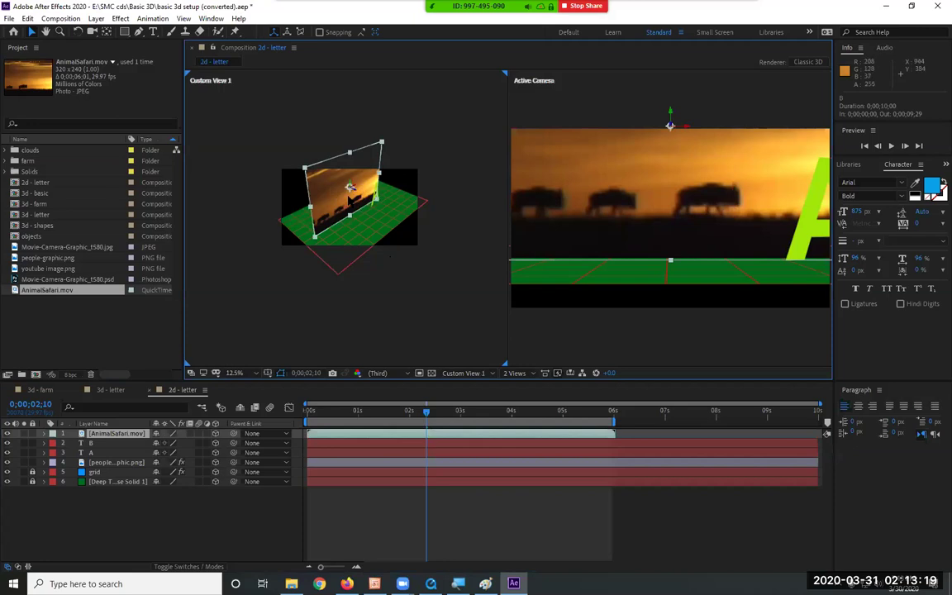
pyautogui.moveTo(330, 181); pyautogui.dragTo(254, 135)
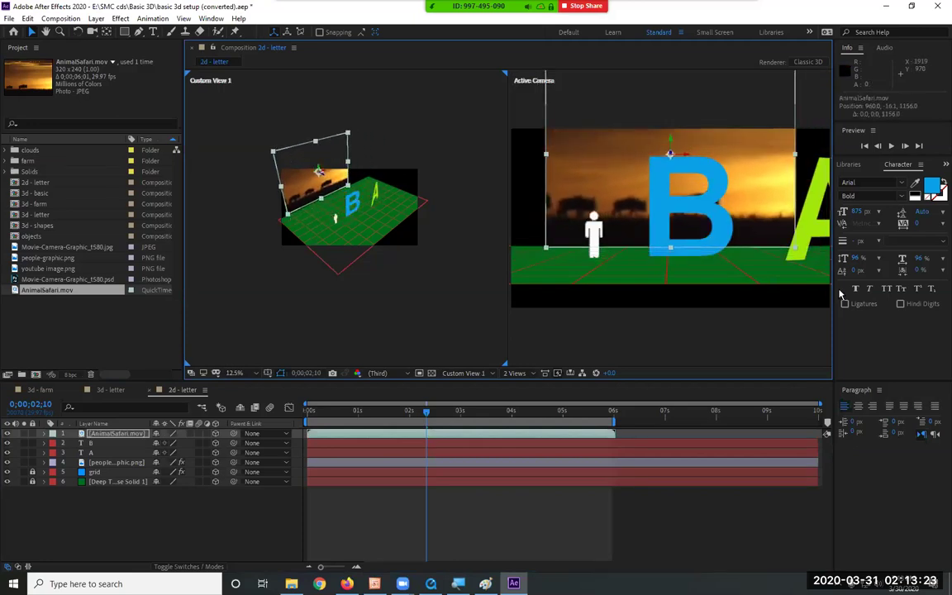
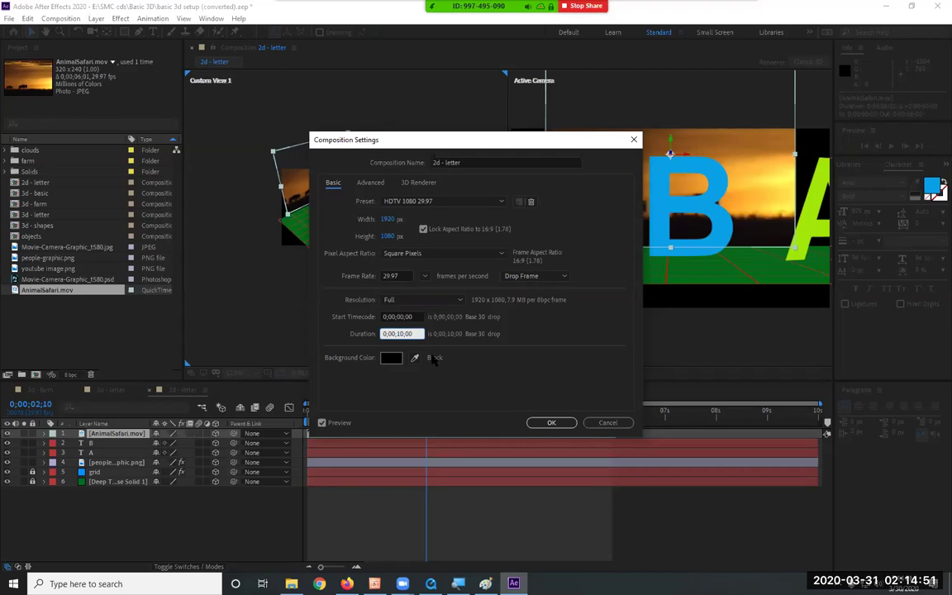
# Step: Dismiss the composition settings without changes and open the Import preferences
pyautogui.click(602, 424)
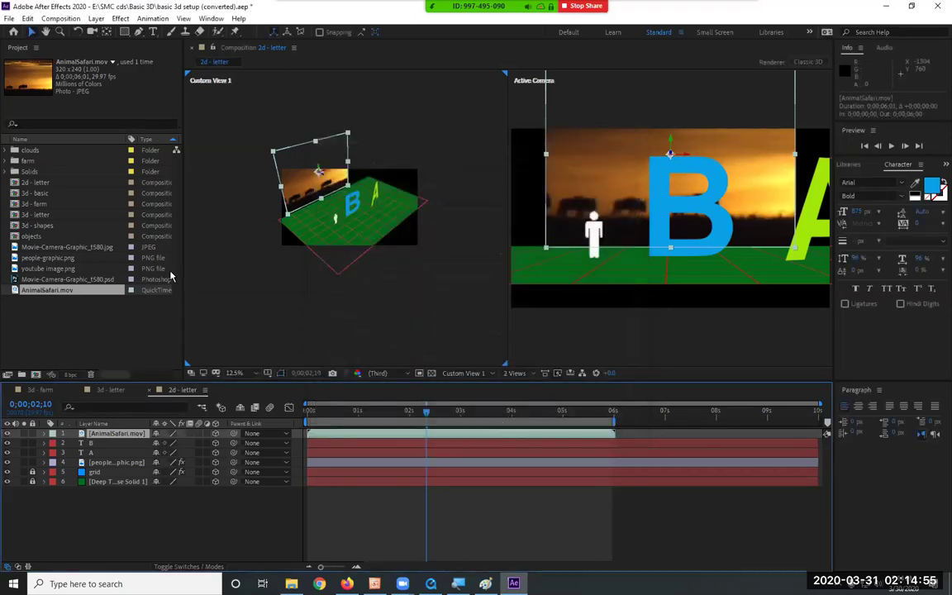
pyautogui.click(28, 18)
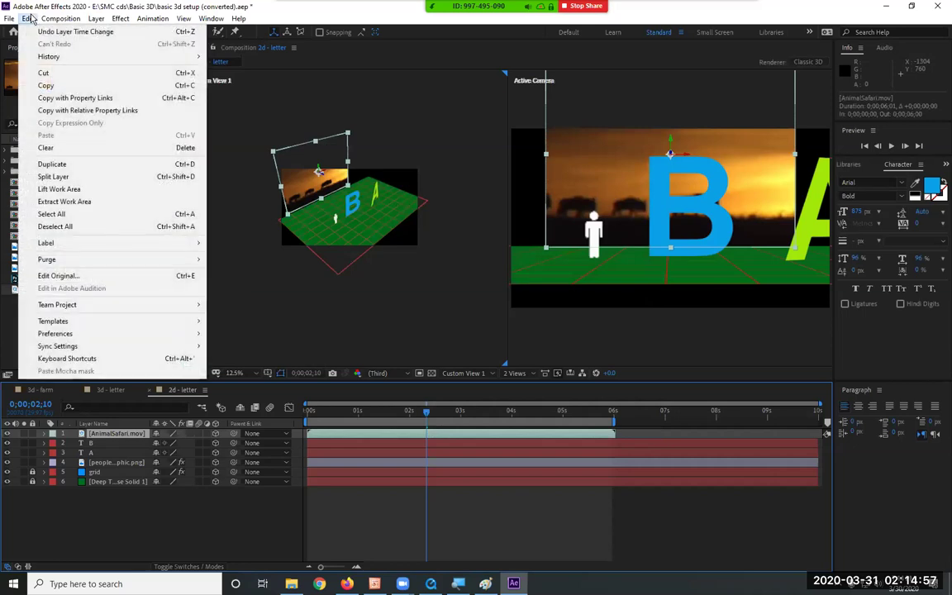
pyautogui.moveTo(139, 338)
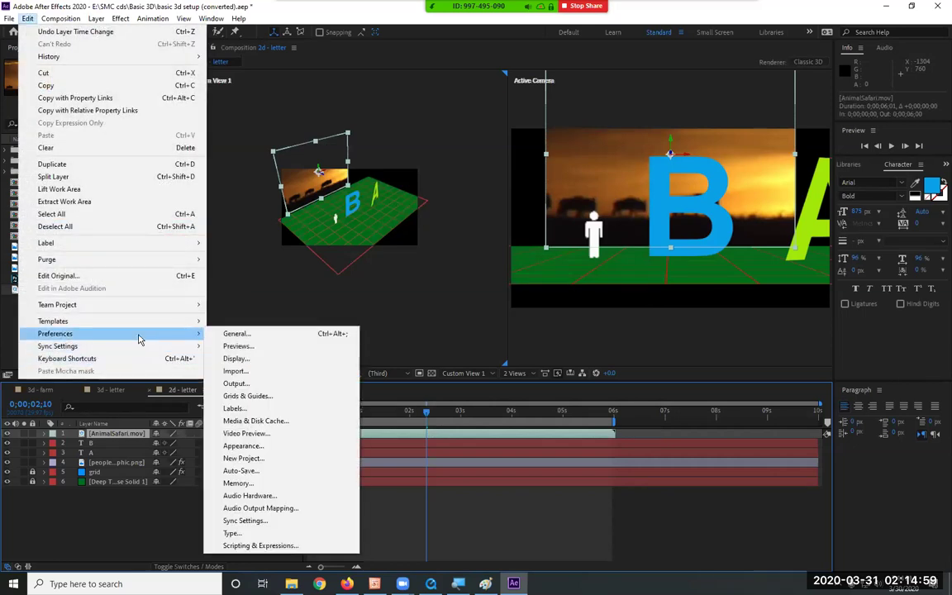
pyautogui.click(234, 373)
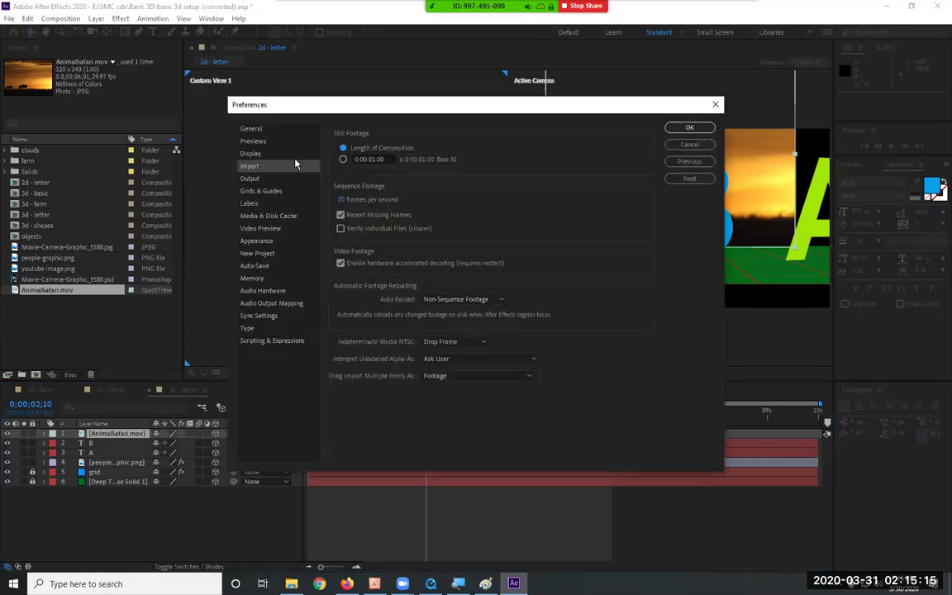
# Step: Try the fixed 0:00:01:00 duration for still footage instead of the composition length
pyautogui.click(378, 158)
pyautogui.click(378, 158)
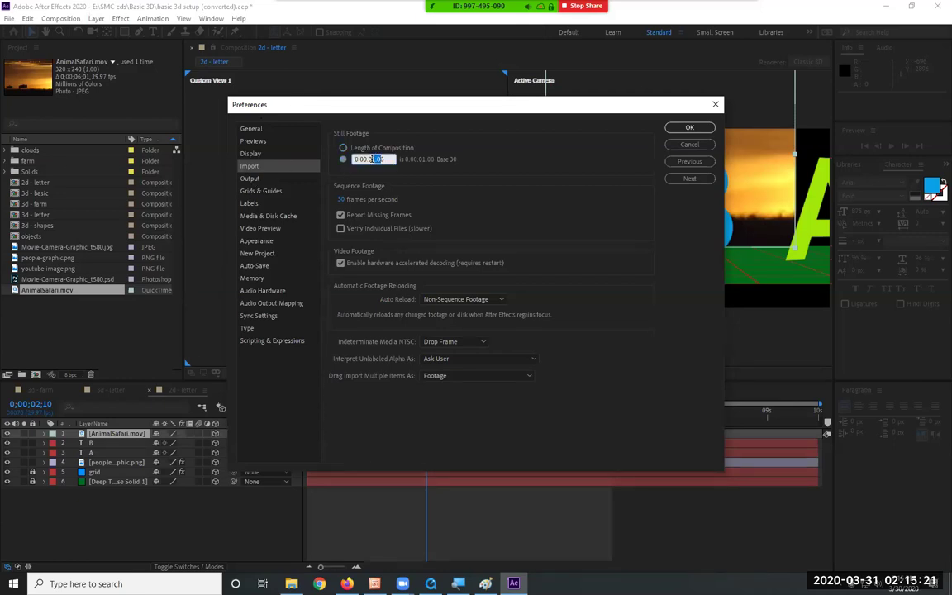
pyautogui.click(457, 175)
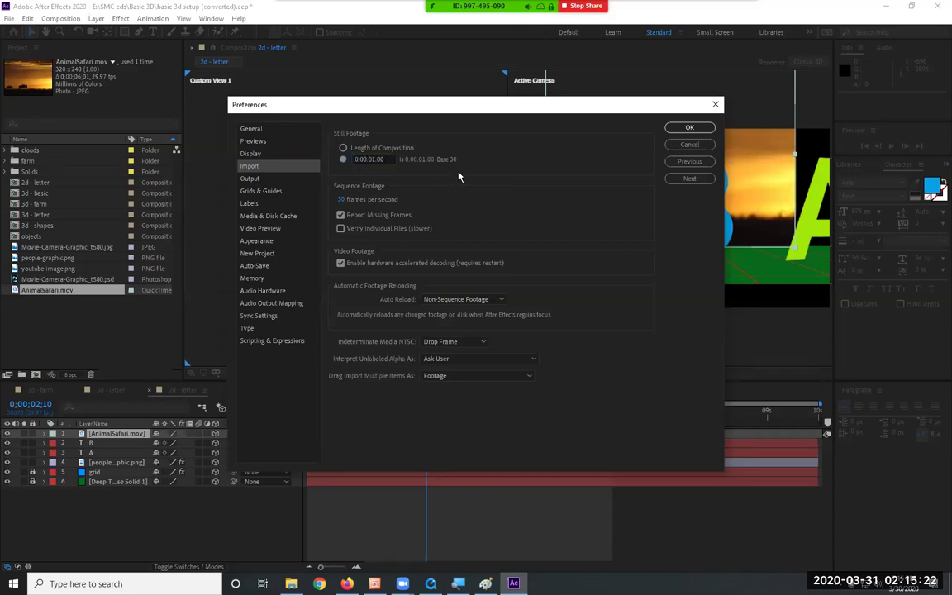
pyautogui.click(374, 160)
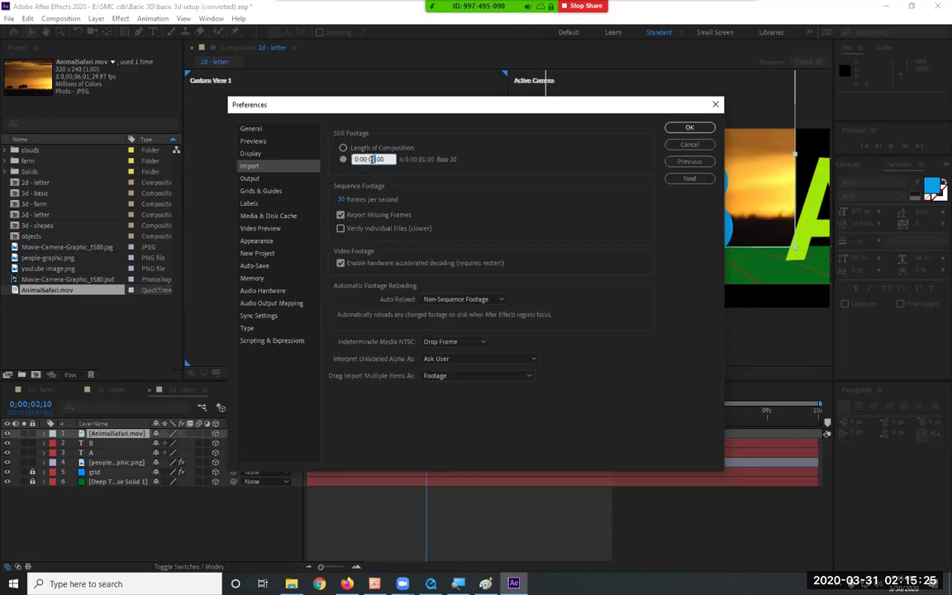
# Step: Set the still footage import duration to Length of Composition and accept the preferences
pyautogui.click(380, 150)
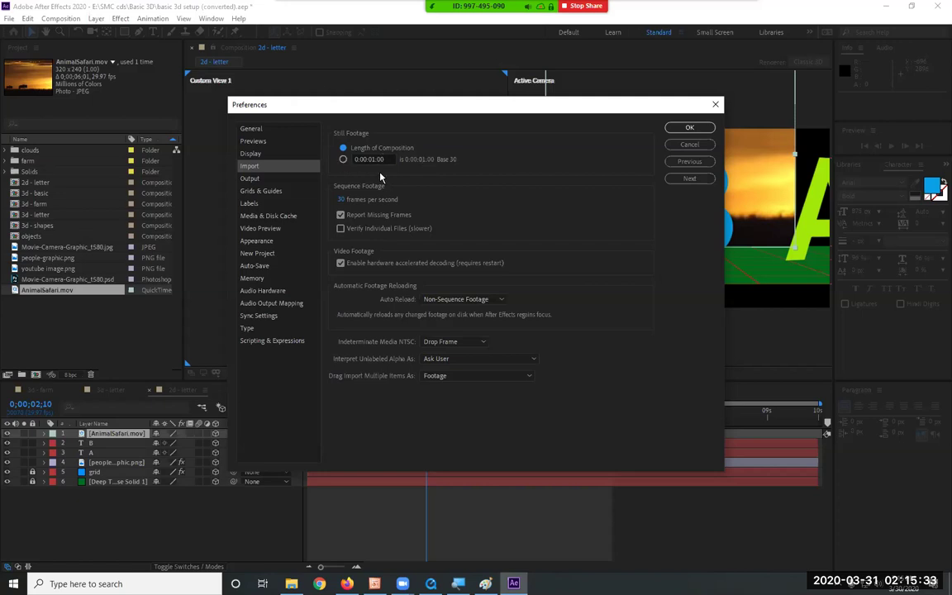
pyautogui.moveTo(352, 158); pyautogui.dragTo(380, 159)
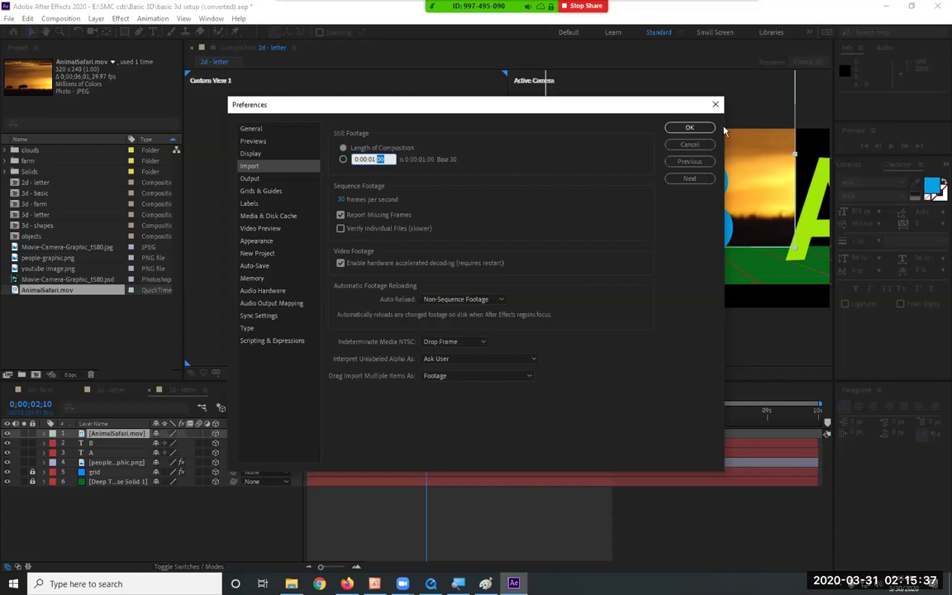
pyautogui.click(699, 130)
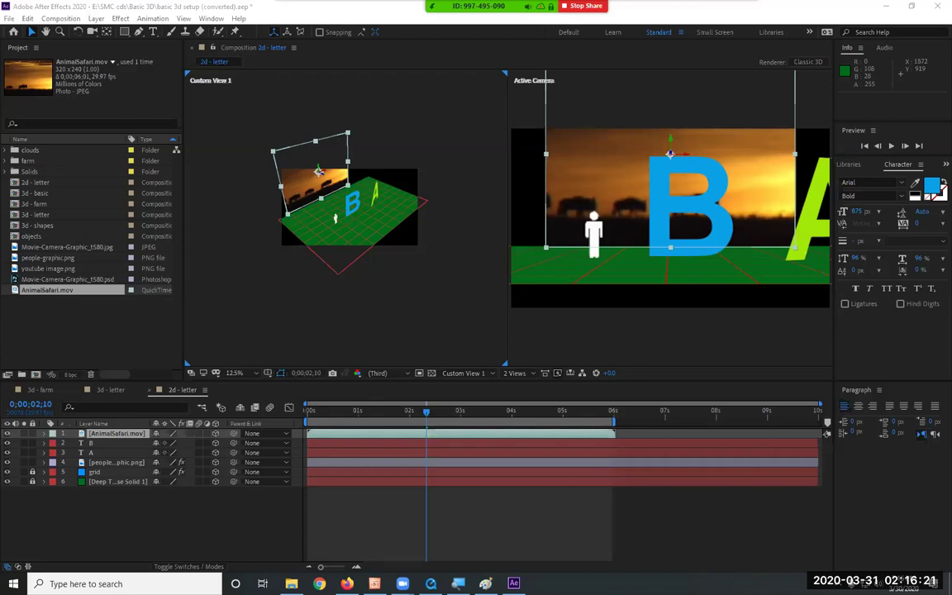
# Step: Scrub the letter A animation from the start to 0;00;02;28 and step the layer selection up to AnimalSafari.mov and back, examining the layer order
pyautogui.moveTo(378, 410); pyautogui.dragTo(286, 415)
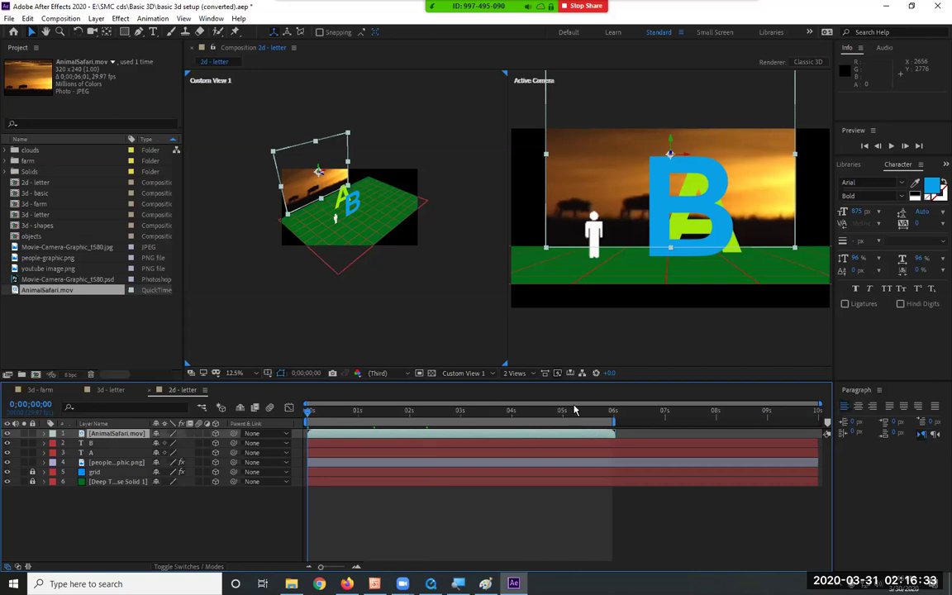
pyautogui.click(105, 446)
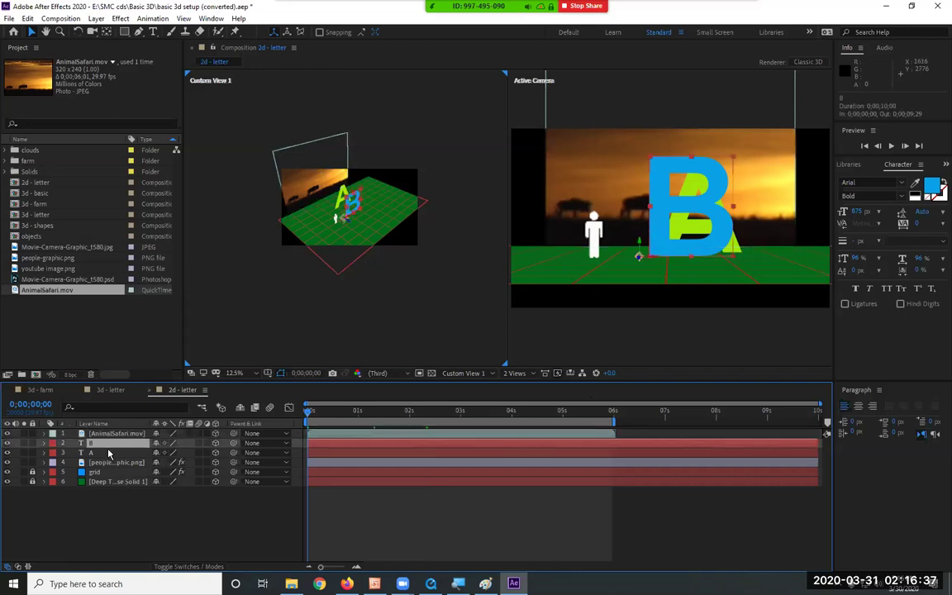
pyautogui.click(105, 453)
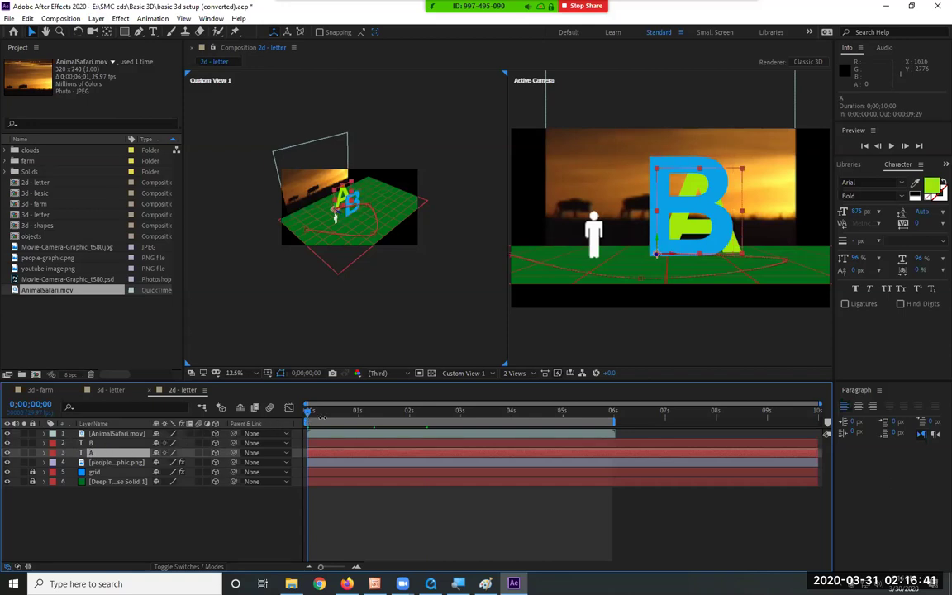
pyautogui.moveTo(304, 413); pyautogui.dragTo(458, 422)
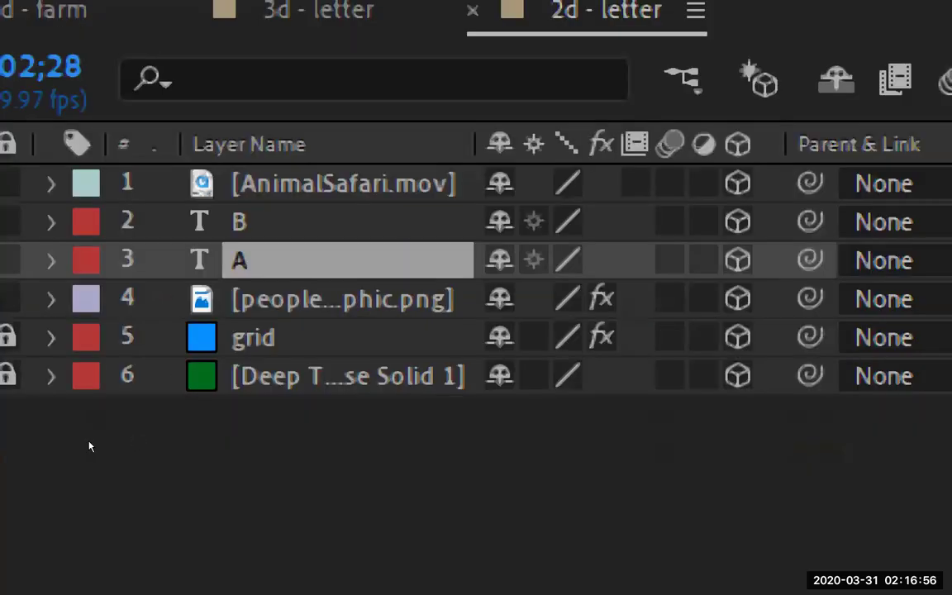
pyautogui.hotkey('ctrl', 'Up')
pyautogui.hotkey('ctrl', 'Up')
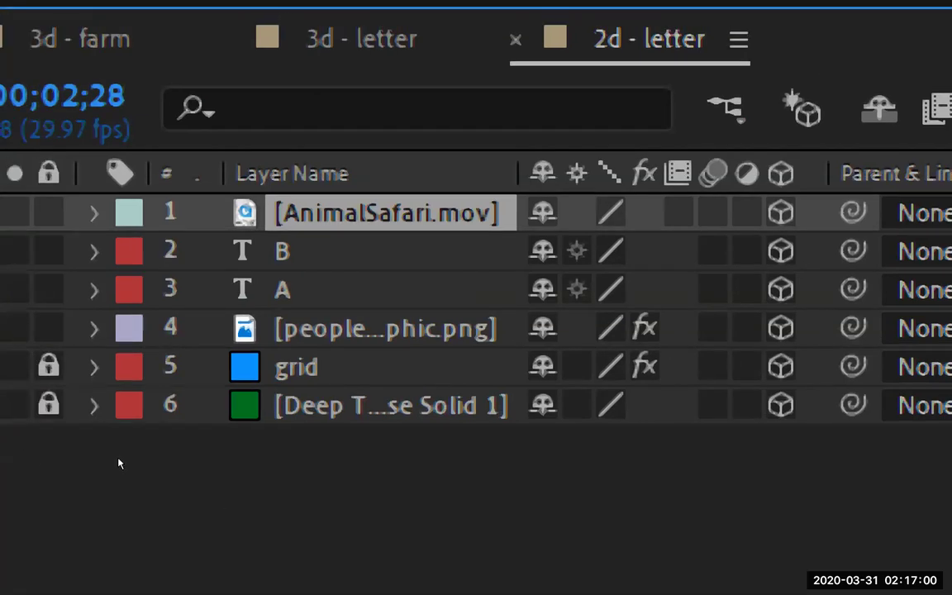
pyautogui.hotkey('ctrl', 'Down')
pyautogui.hotkey('ctrl', 'Down')
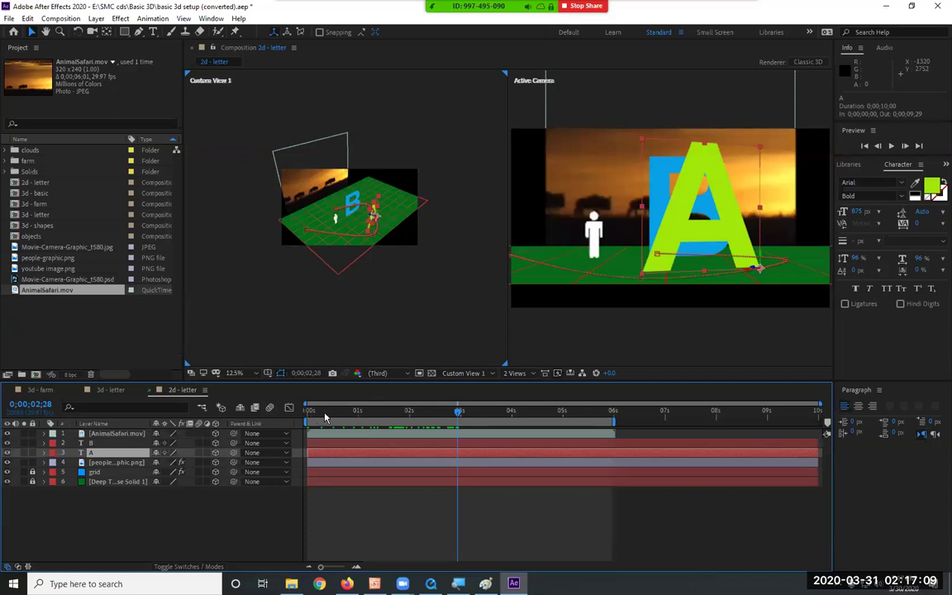
# Step: Return to the first frame and move the letter B along its X axis away from the letter A, to an X Position of about 1913
pyautogui.moveTo(320, 416); pyautogui.dragTo(281, 388)
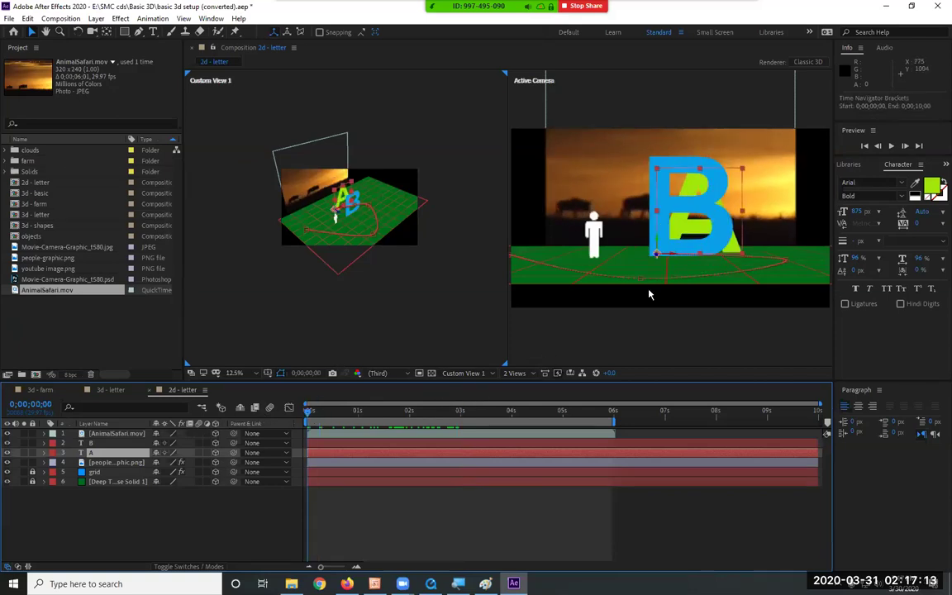
pyautogui.click(116, 444)
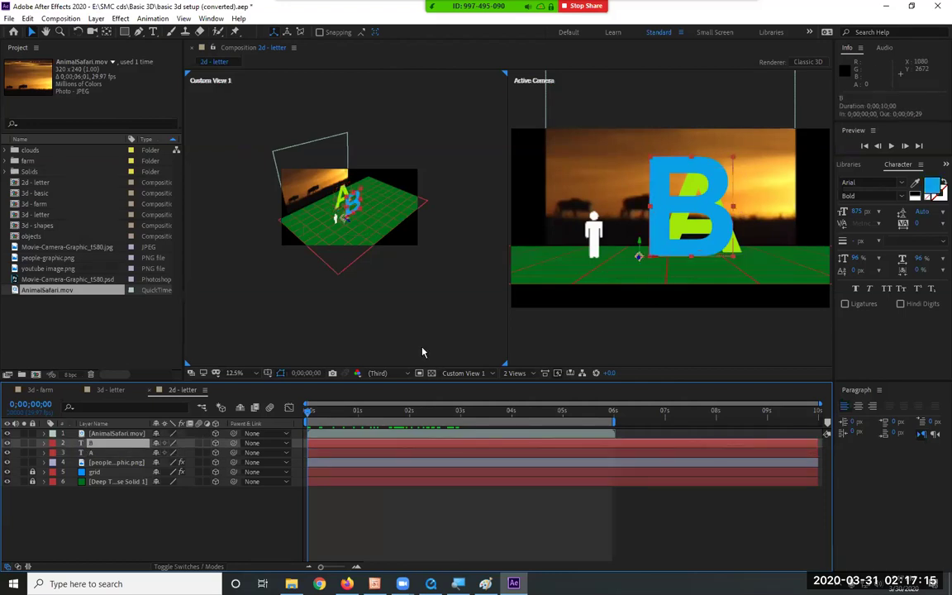
pyautogui.moveTo(653, 260)
pyautogui.mouseDown()
pyautogui.moveTo(863, 246)
pyautogui.moveTo(832, 252)
pyautogui.mouseUp()
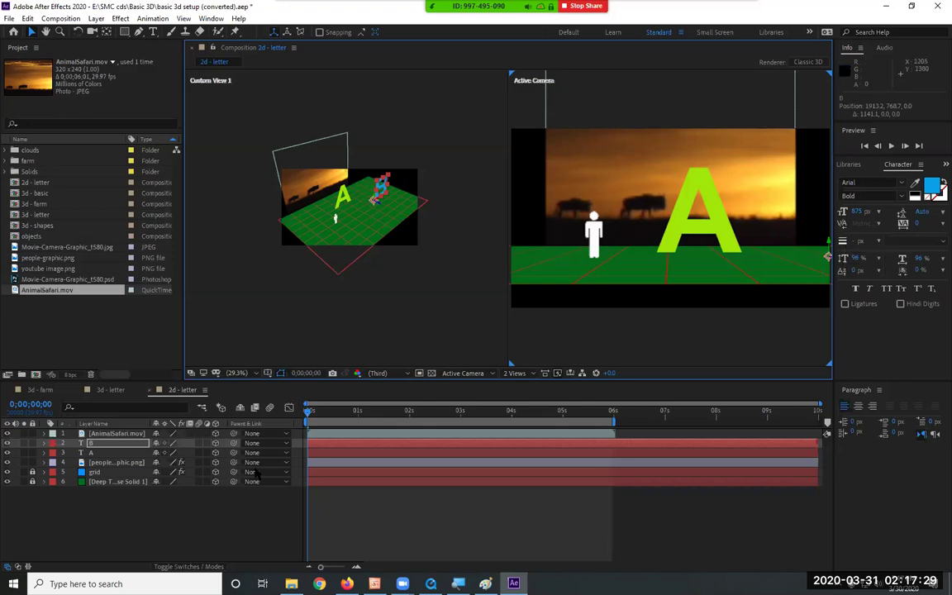
# Step: Start a new light layer above the letter A layer with the Light Type set to Spot
pyautogui.click(108, 454)
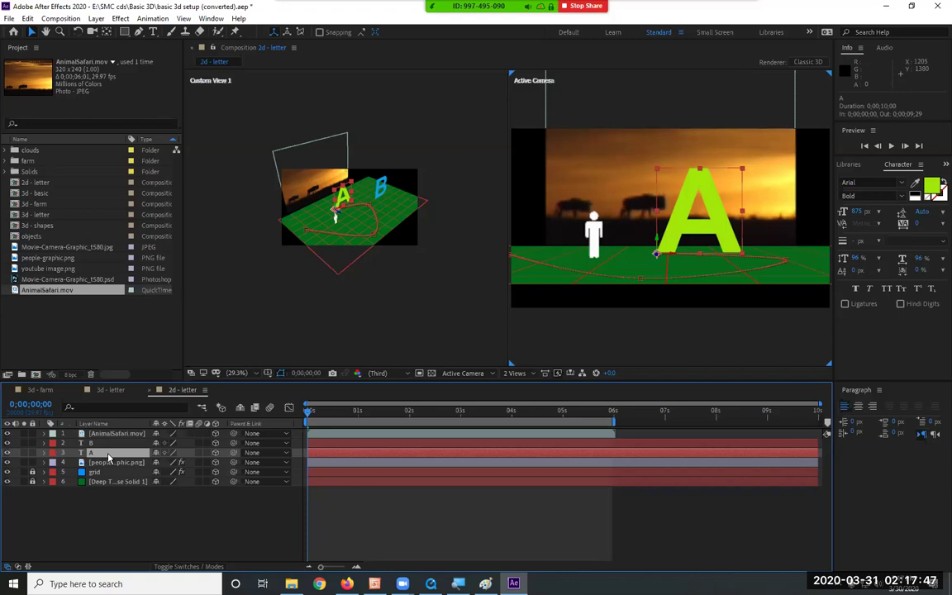
pyautogui.click(96, 18)
pyautogui.moveTo(107, 35)
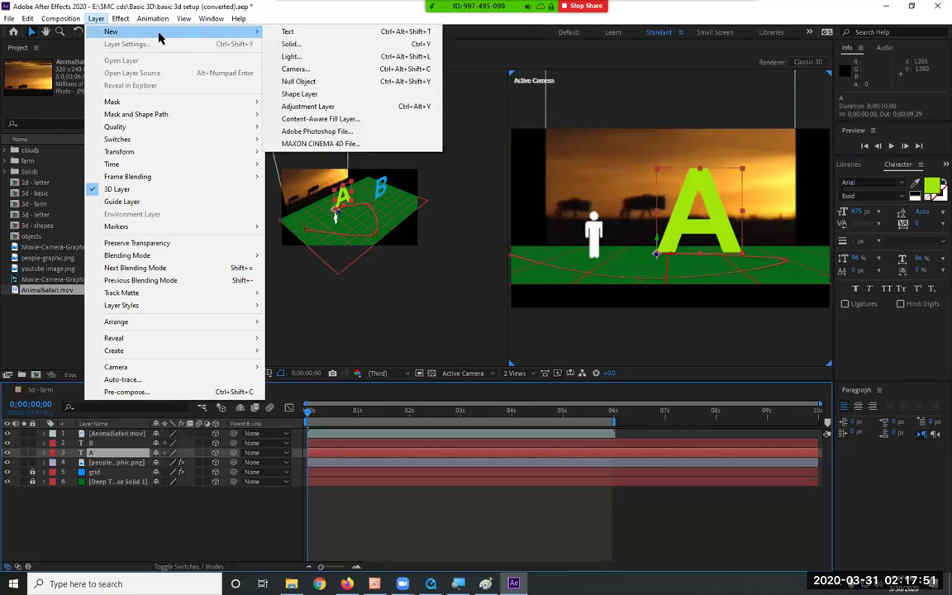
pyautogui.click(368, 57)
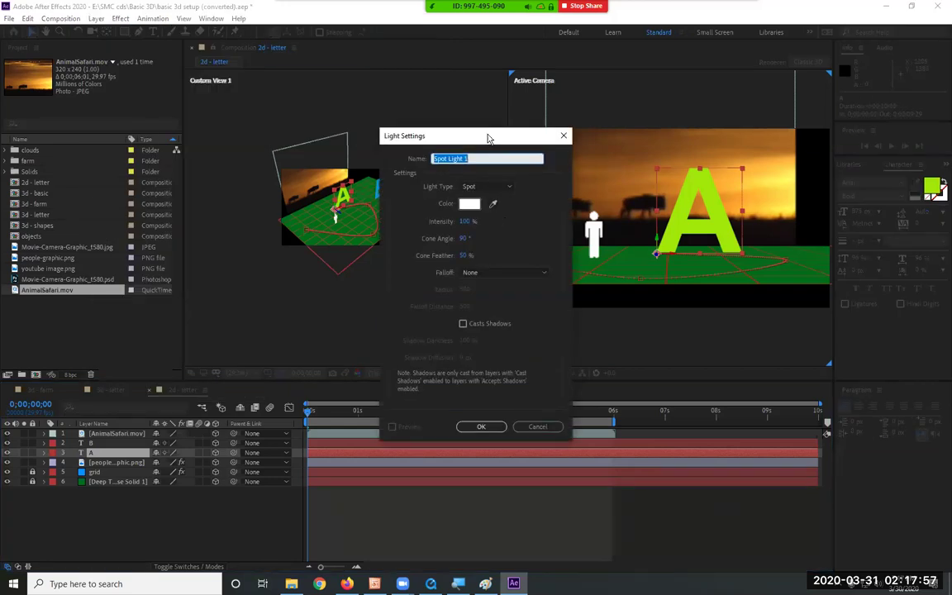
pyautogui.moveTo(488, 139); pyautogui.dragTo(392, 80)
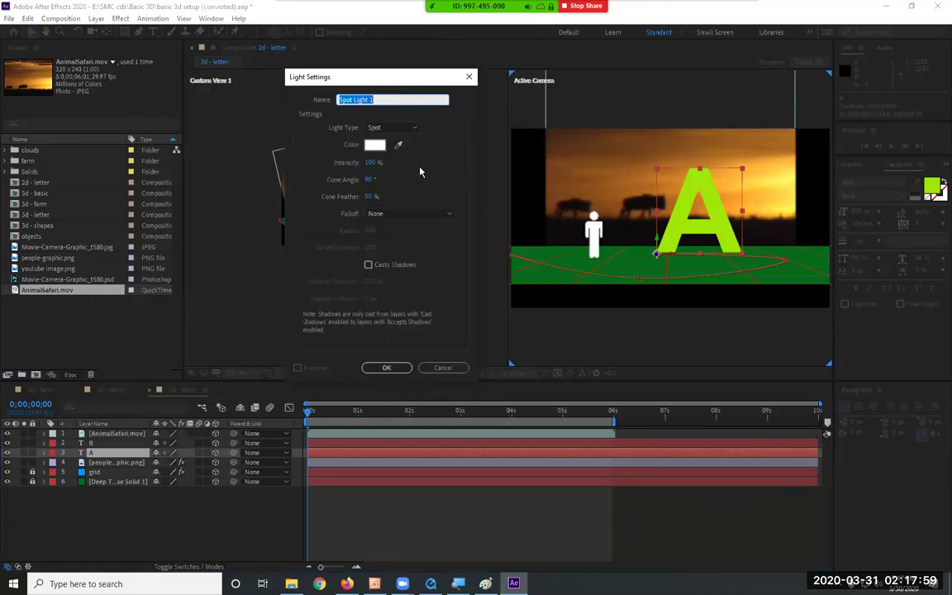
pyautogui.click(393, 127)
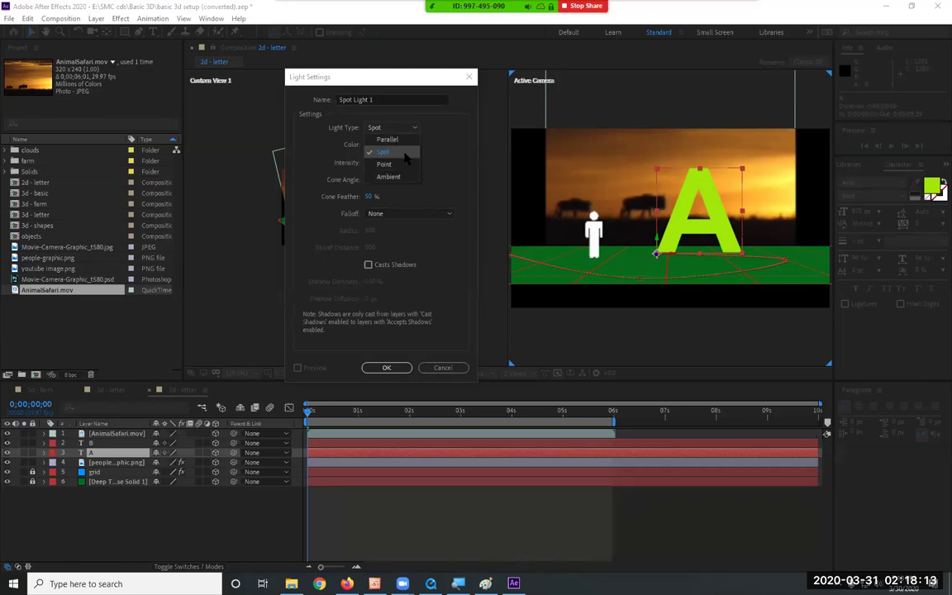
pyautogui.click(385, 153)
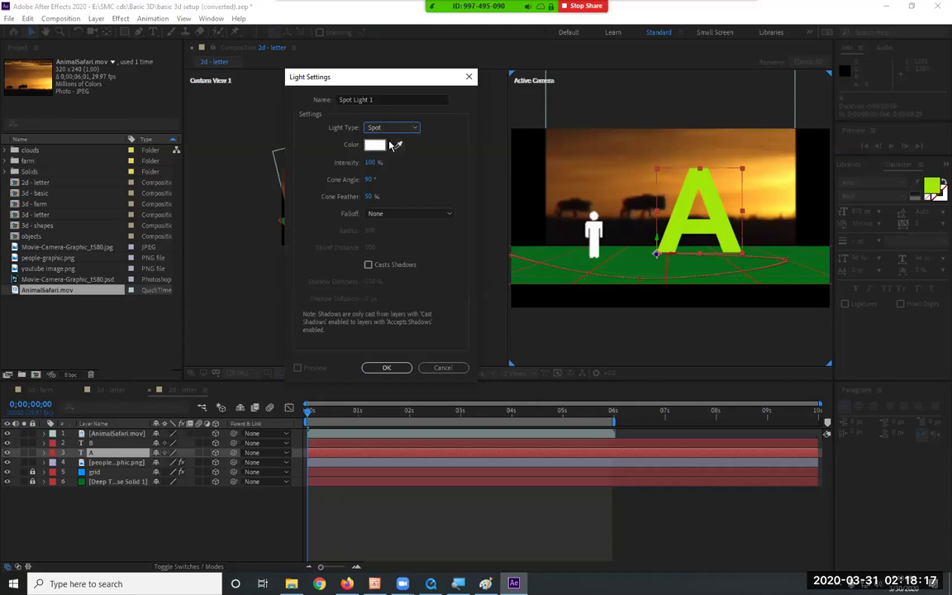
# Step: Enable Casts Shadows for the spot light, keeping 100% intensity and a 90° cone angle, and create it
pyautogui.click(370, 163)
pyautogui.click(367, 179)
pyautogui.click(368, 265)
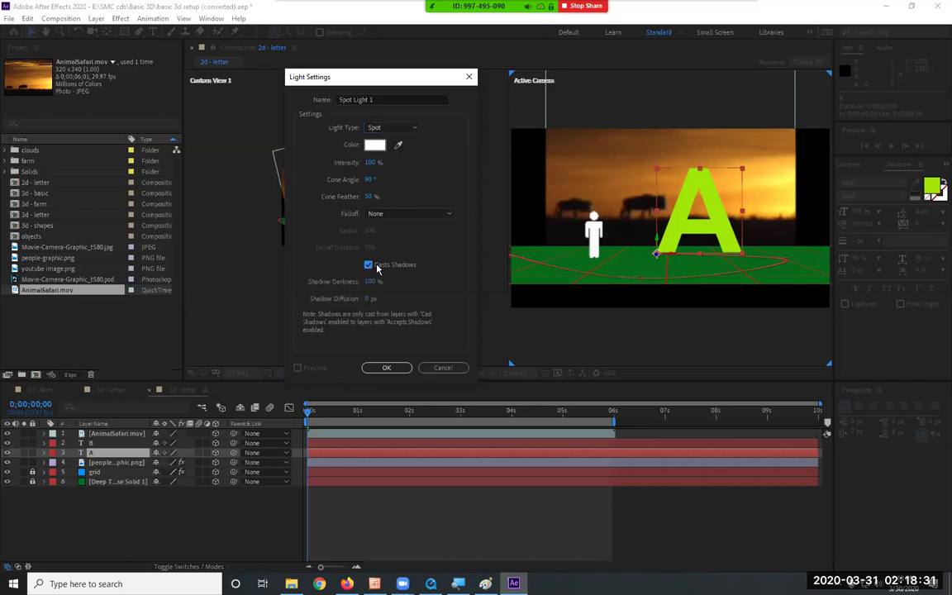
pyautogui.click(368, 265)
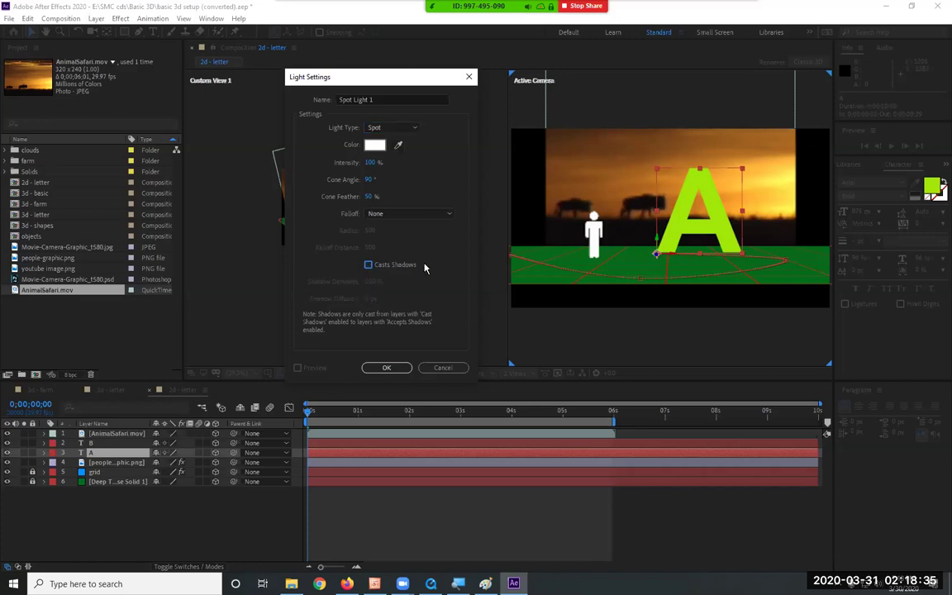
pyautogui.click(369, 265)
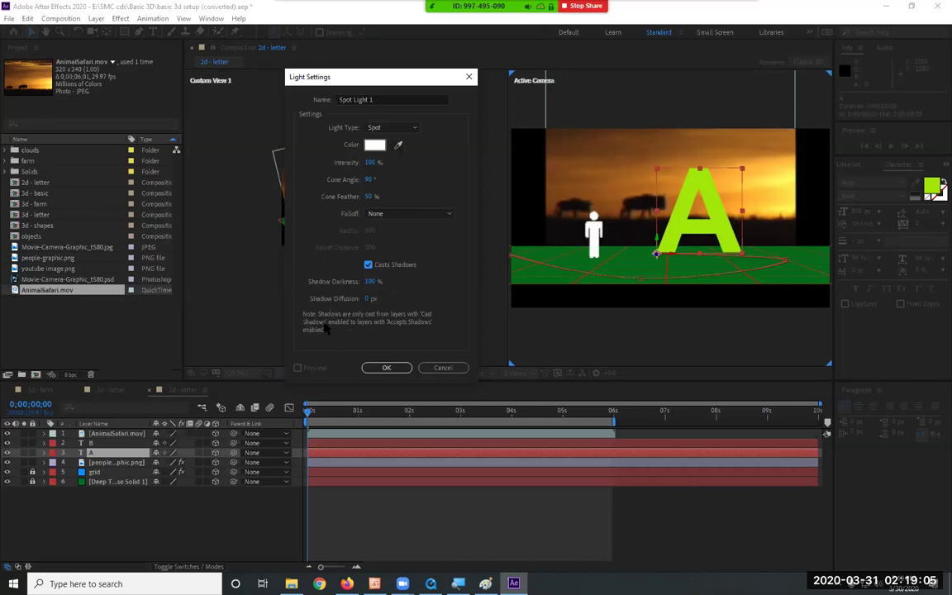
pyautogui.click(388, 369)
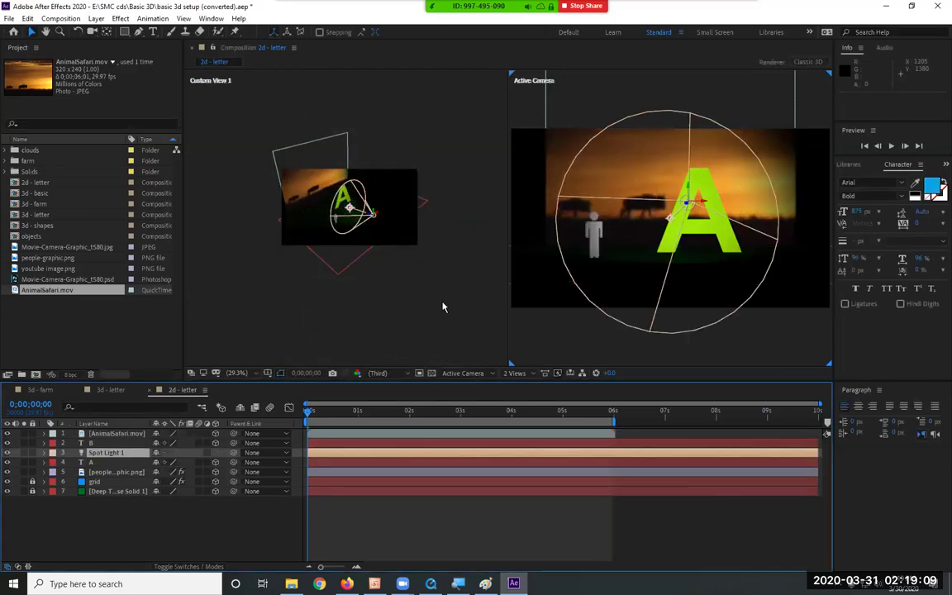
# Step: Pull Spot Light 1 back along its Z axis, away from the letter A, in the custom view
pyautogui.scroll(3, 347, 216)
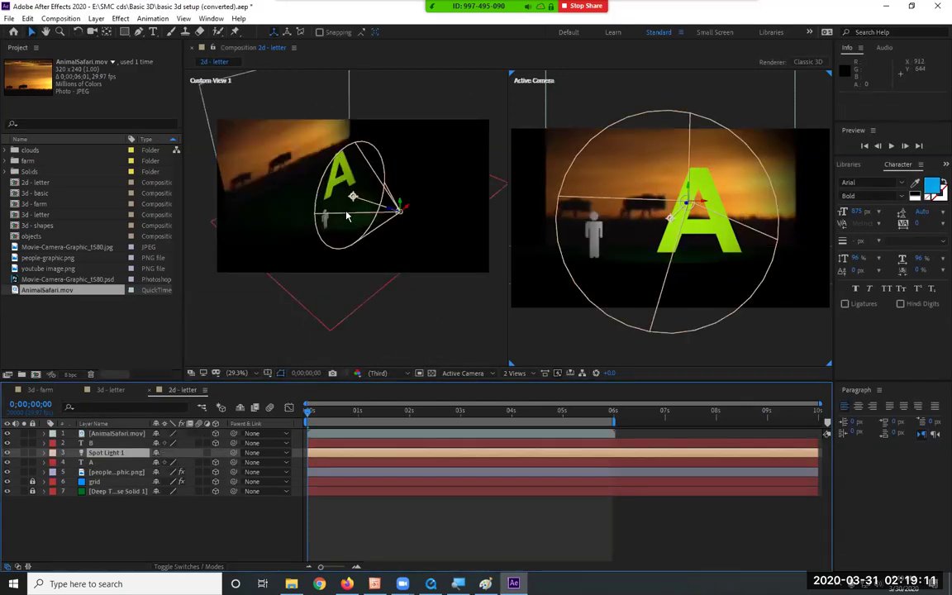
pyautogui.scroll(2, 347, 216)
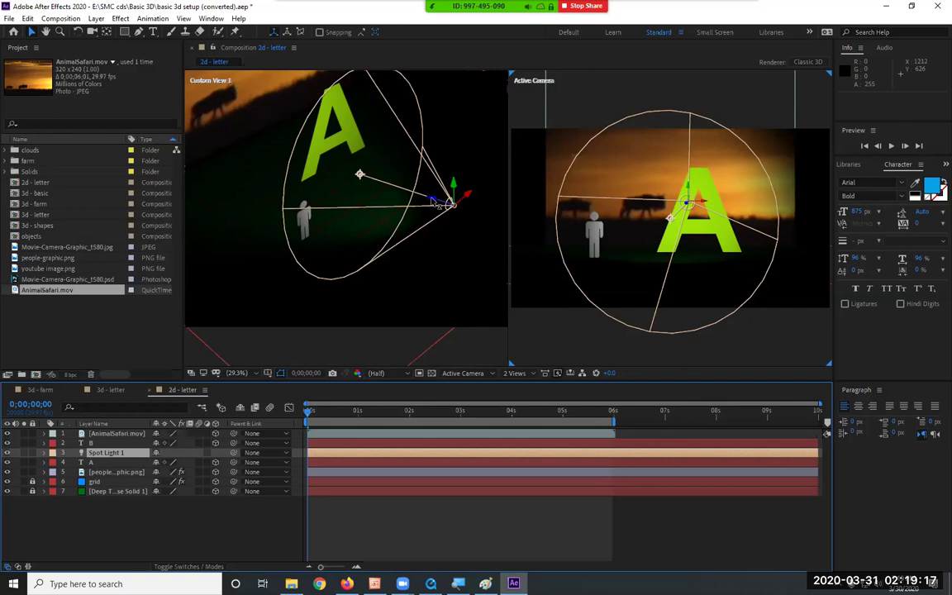
pyautogui.moveTo(431, 201); pyautogui.dragTo(431, 175)
pyautogui.click(472, 194)
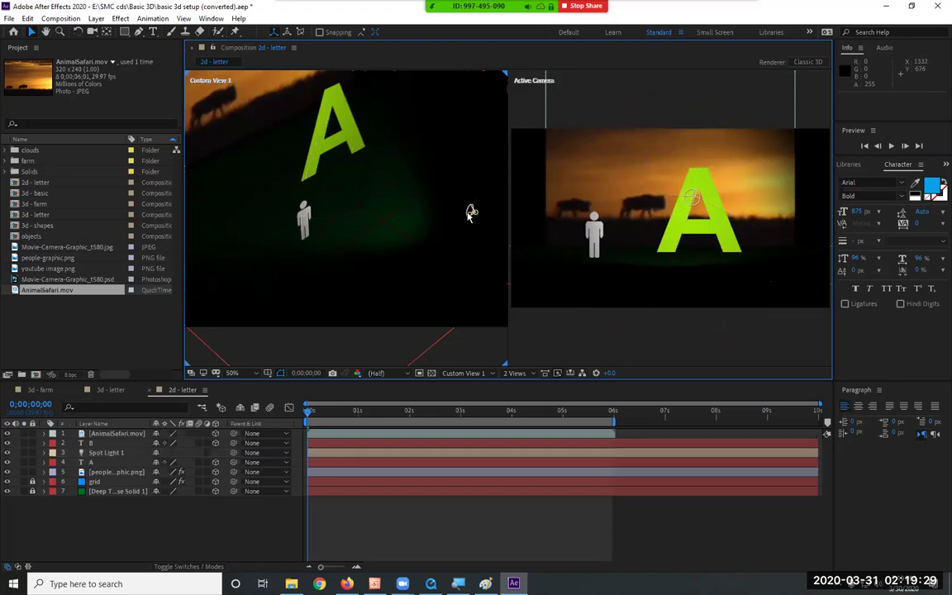
# Step: Reposition Spot Light 1 higher in front of the letter A, at a Position of about 1053, 210, -774
pyautogui.click(469, 213)
pyautogui.click(470, 213)
pyautogui.click(471, 213)
pyautogui.moveTo(472, 206); pyautogui.dragTo(478, 69)
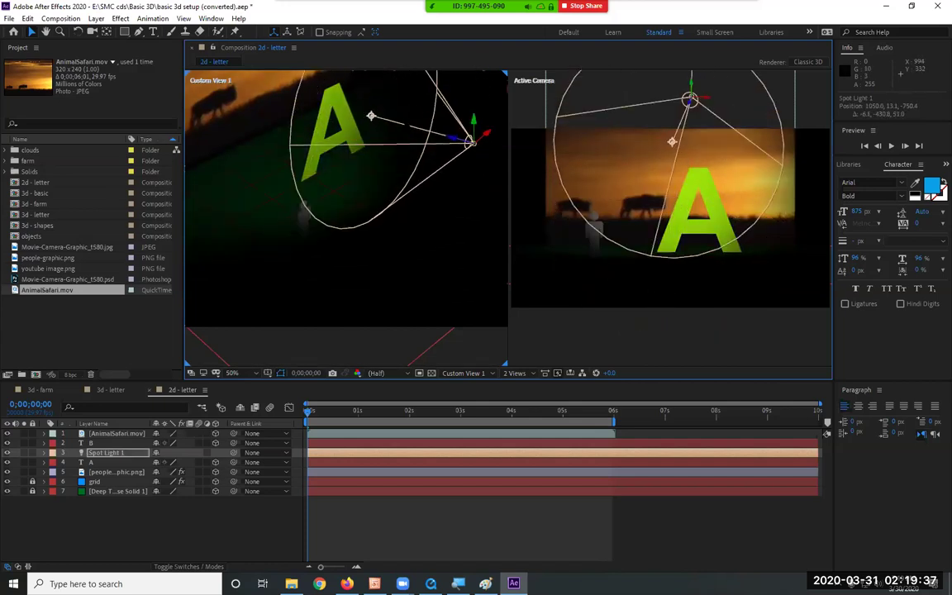
pyautogui.moveTo(469, 142); pyautogui.dragTo(474, 179)
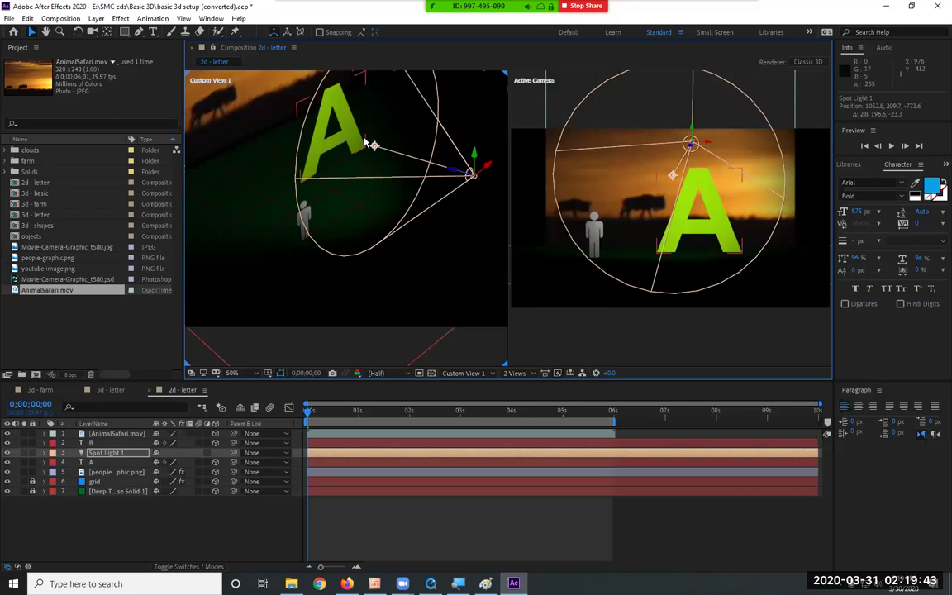
# Step: Raise Spot Light 1 along its Y axis and aim its point of interest between the person and the letter A, at about 826, 257, -40
pyautogui.moveTo(375, 146)
pyautogui.mouseDown()
pyautogui.moveTo(425, 175)
pyautogui.moveTo(443, 161)
pyautogui.moveTo(388, 198)
pyautogui.moveTo(405, 170)
pyautogui.moveTo(446, 154)
pyautogui.moveTo(395, 162)
pyautogui.moveTo(385, 153)
pyautogui.mouseUp()
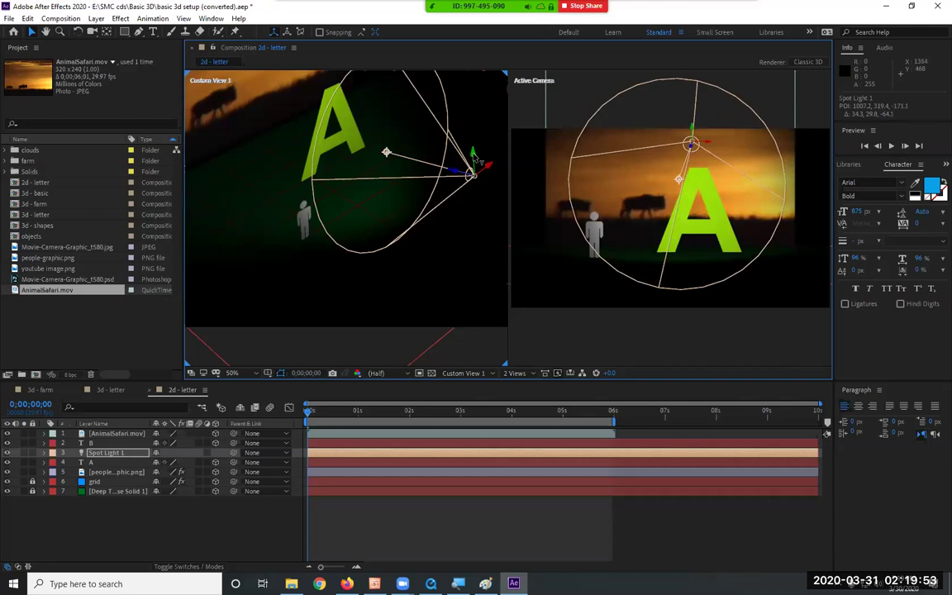
pyautogui.moveTo(474, 157); pyautogui.dragTo(477, 131)
pyautogui.moveTo(383, 134); pyautogui.dragTo(349, 148)
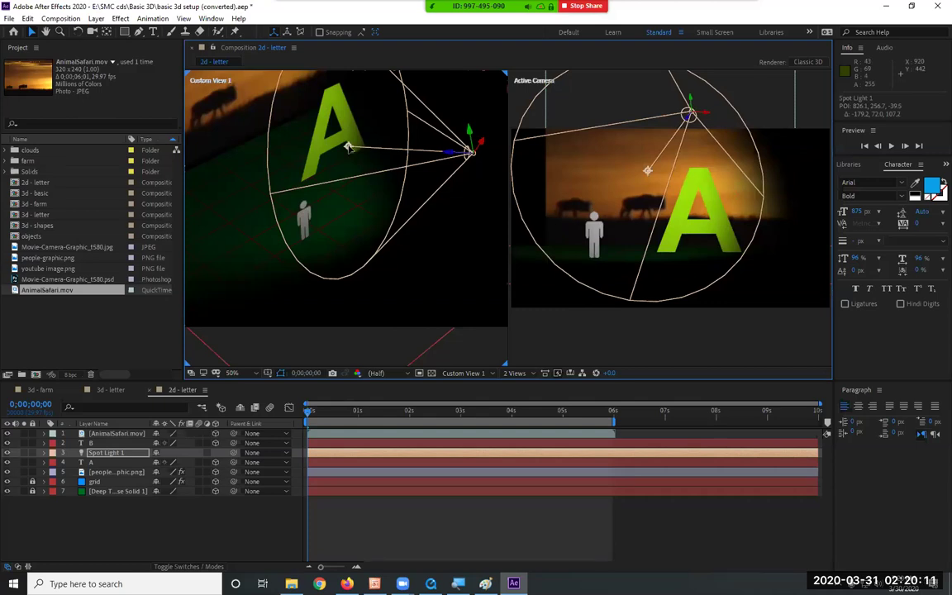
# Step: Swing the spot light's point of interest away from the scene and back toward the letter A, to about 999, 262, -218
pyautogui.moveTo(349, 148); pyautogui.dragTo(569, 217)
pyautogui.moveTo(727, 175); pyautogui.dragTo(641, 183)
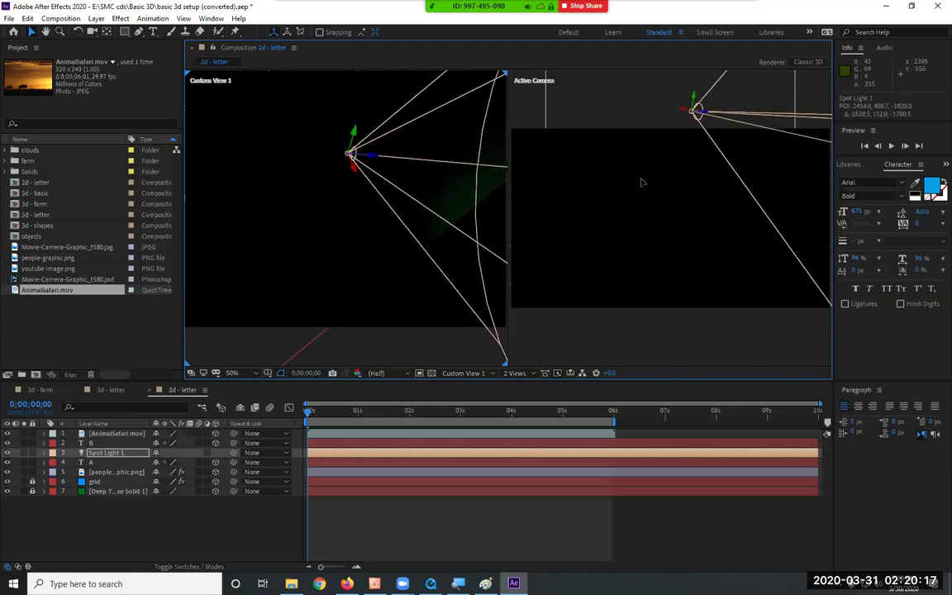
pyautogui.moveTo(641, 183); pyautogui.dragTo(265, 148)
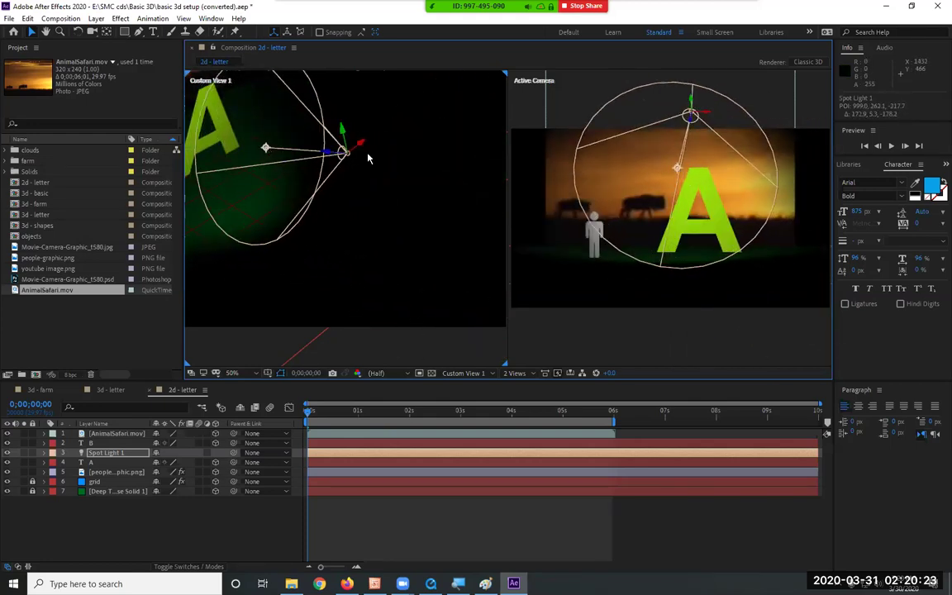
pyautogui.moveTo(268, 201); pyautogui.dragTo(411, 227)
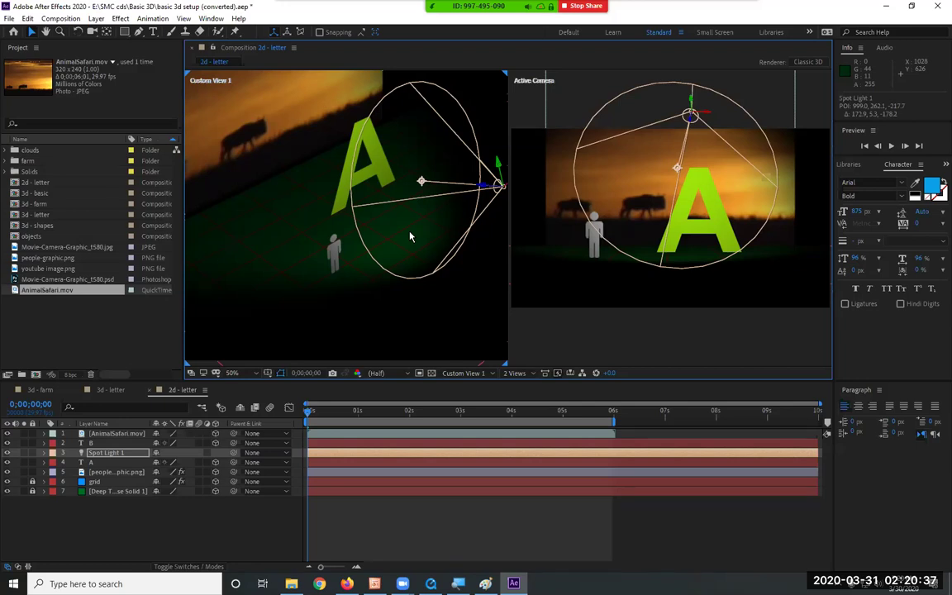
# Step: Move Spot Light 1 to the top of the layer stack, above AnimalSafari.mov
pyautogui.click(495, 186)
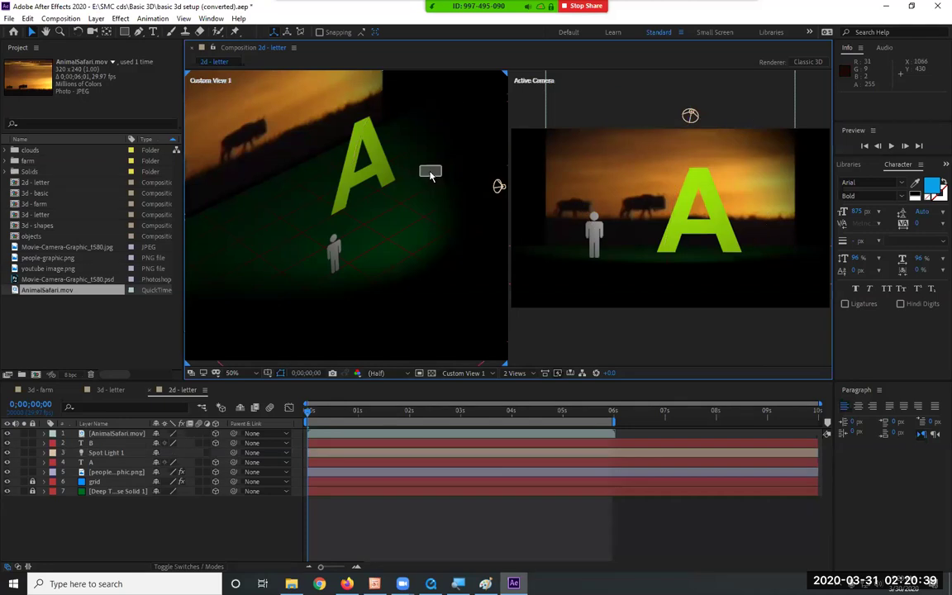
pyautogui.click(497, 185)
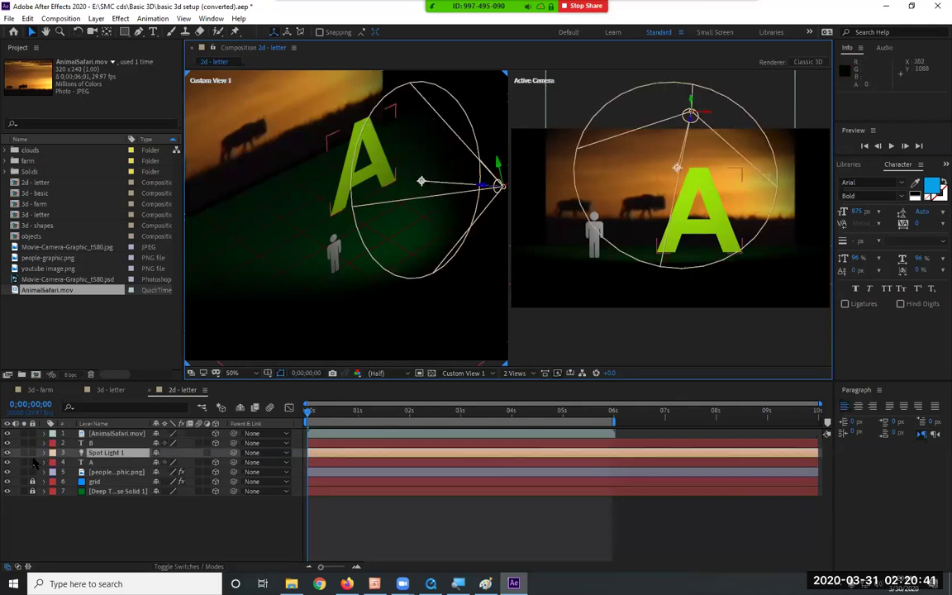
pyautogui.moveTo(102, 453); pyautogui.dragTo(94, 432)
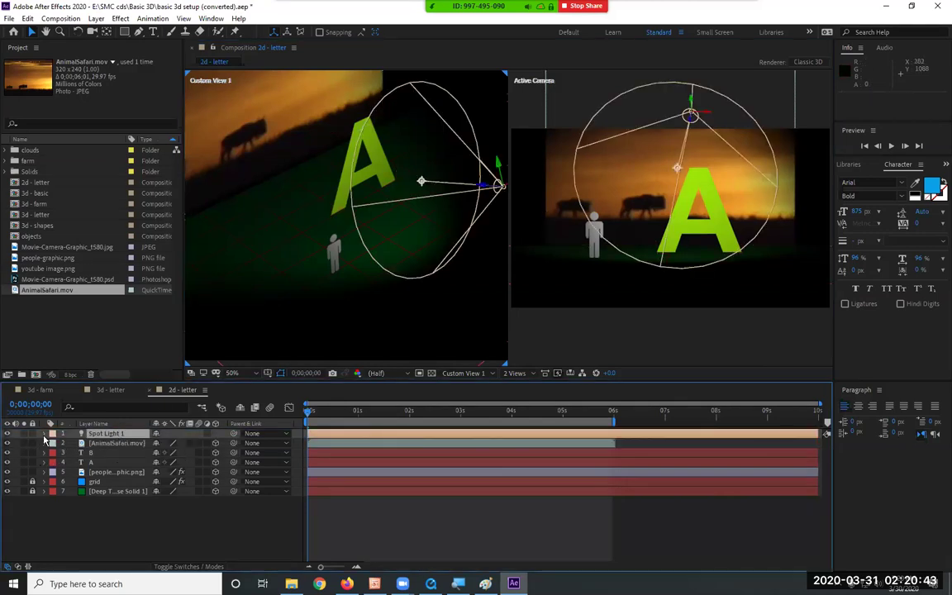
# Step: Set Spot Light 1's Position to about 1051, -94, -861 and its Point of Interest to about 1026, 175, -259
pyautogui.click(44, 434)
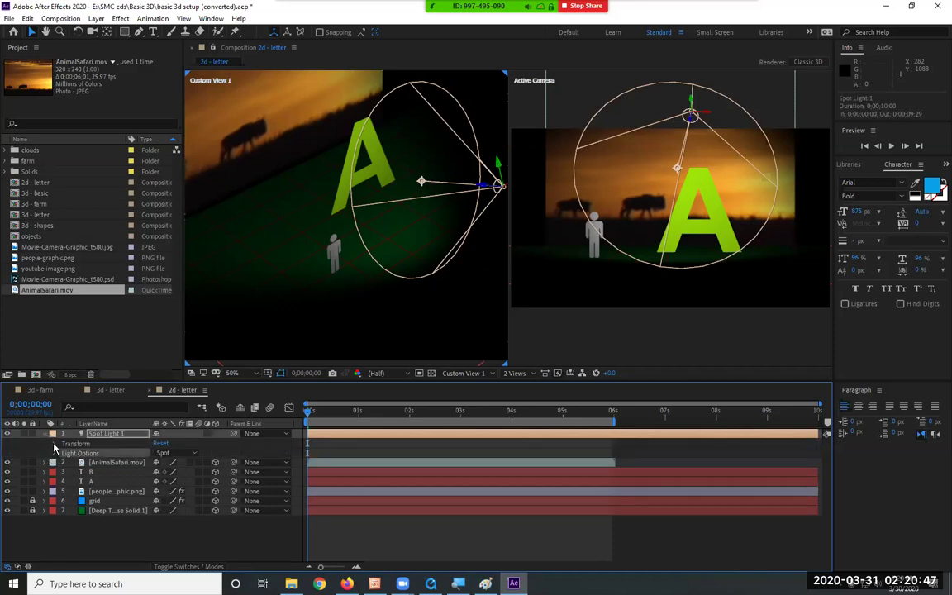
pyautogui.click(54, 443)
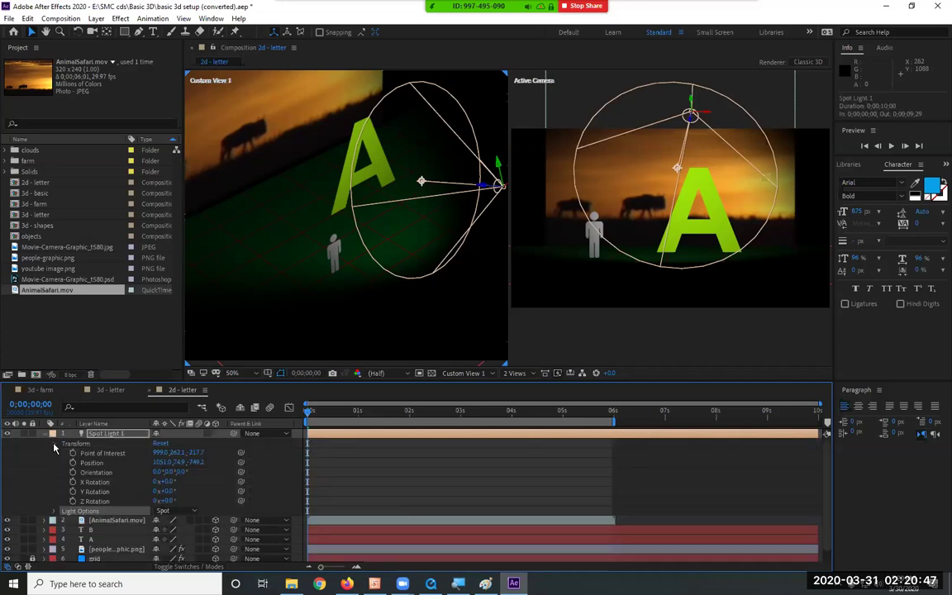
pyautogui.click(96, 465)
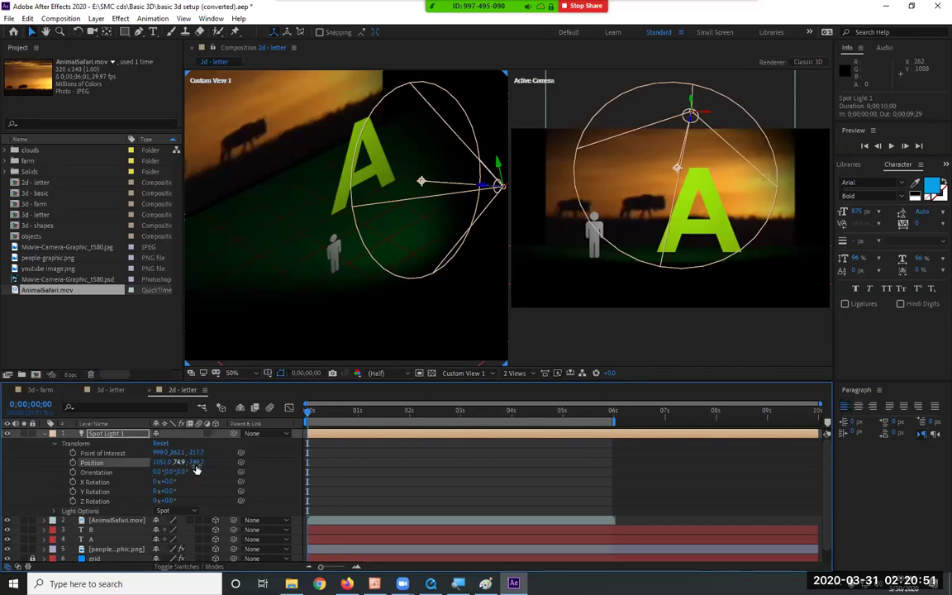
pyautogui.moveTo(197, 462); pyautogui.dragTo(100, 456)
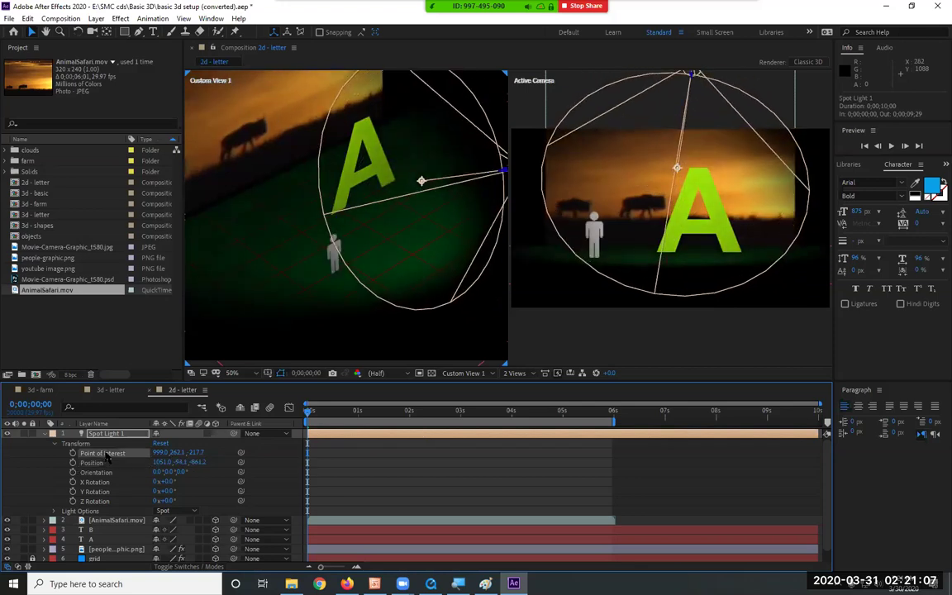
pyautogui.moveTo(252, 451); pyautogui.dragTo(129, 440)
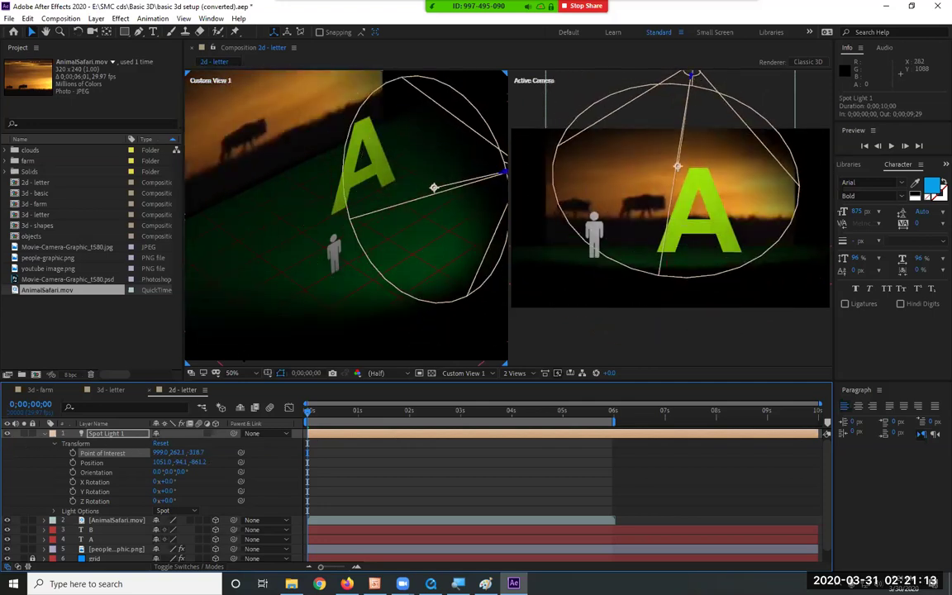
pyautogui.moveTo(434, 188)
pyautogui.mouseDown()
pyautogui.moveTo(442, 159)
pyautogui.moveTo(413, 181)
pyautogui.moveTo(419, 165)
pyautogui.moveTo(429, 169)
pyautogui.mouseUp()
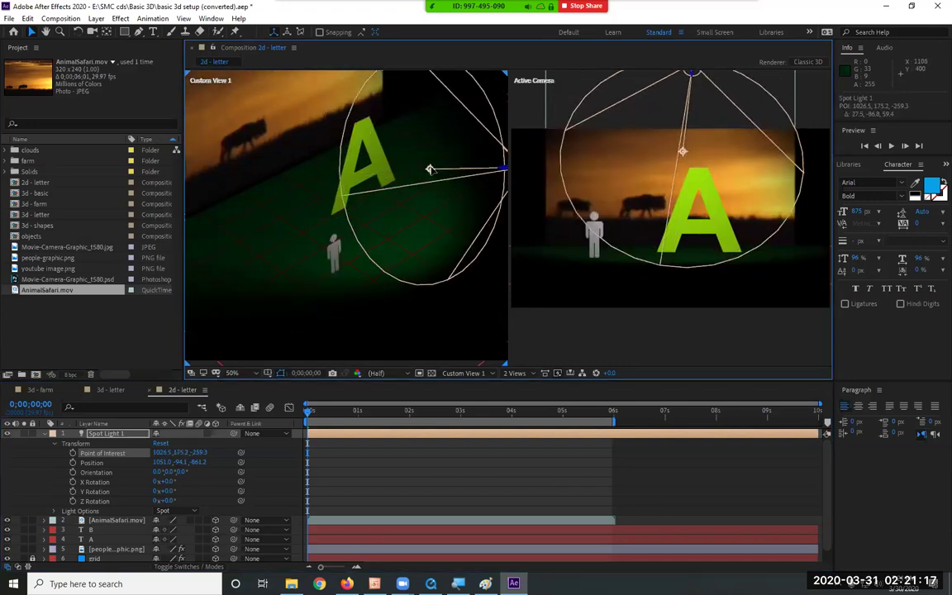
# Step: Turn on Casts Shadows in the Material Options of the letter A layer
pyautogui.click(381, 171)
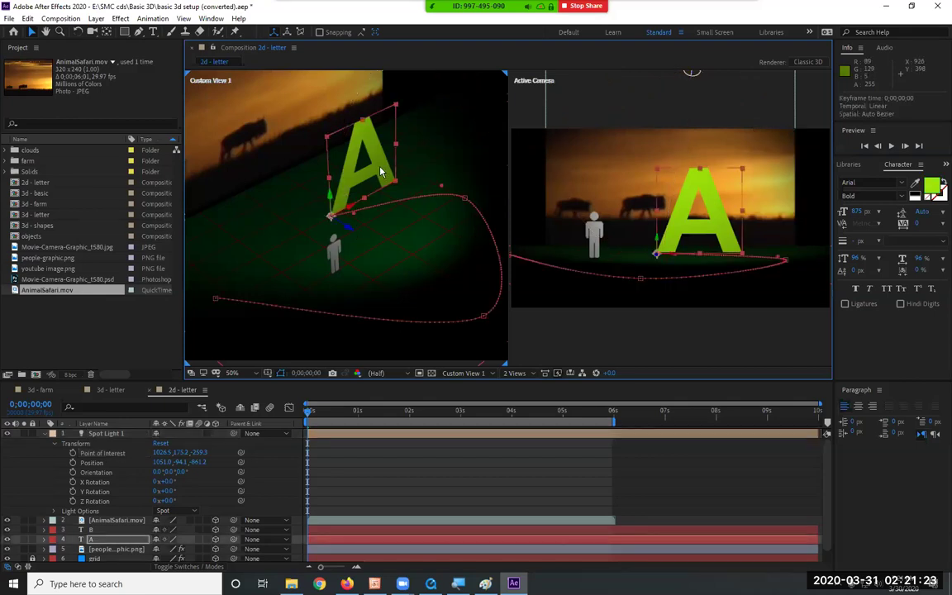
pyautogui.click(47, 434)
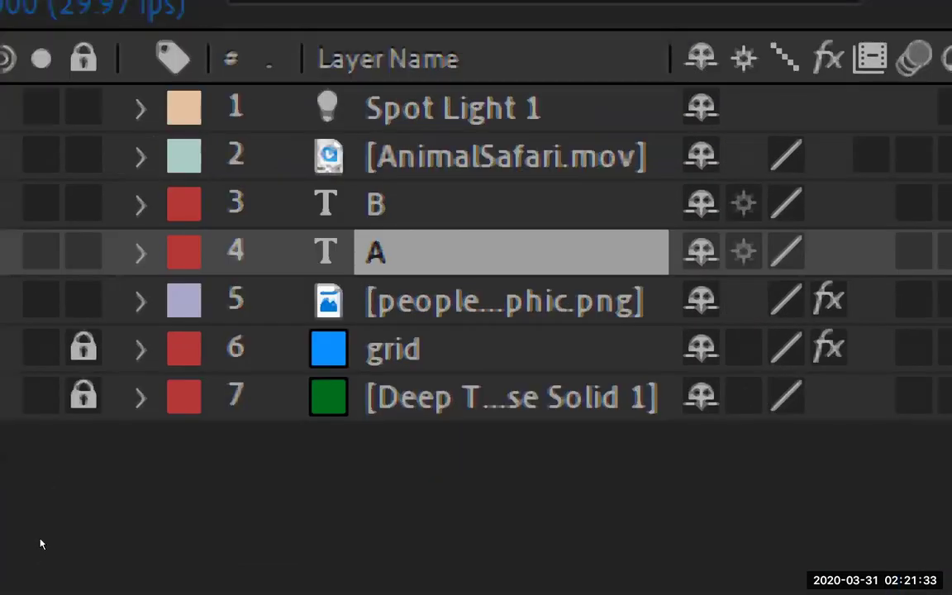
pyautogui.hotkey('ctrl', 'Right')
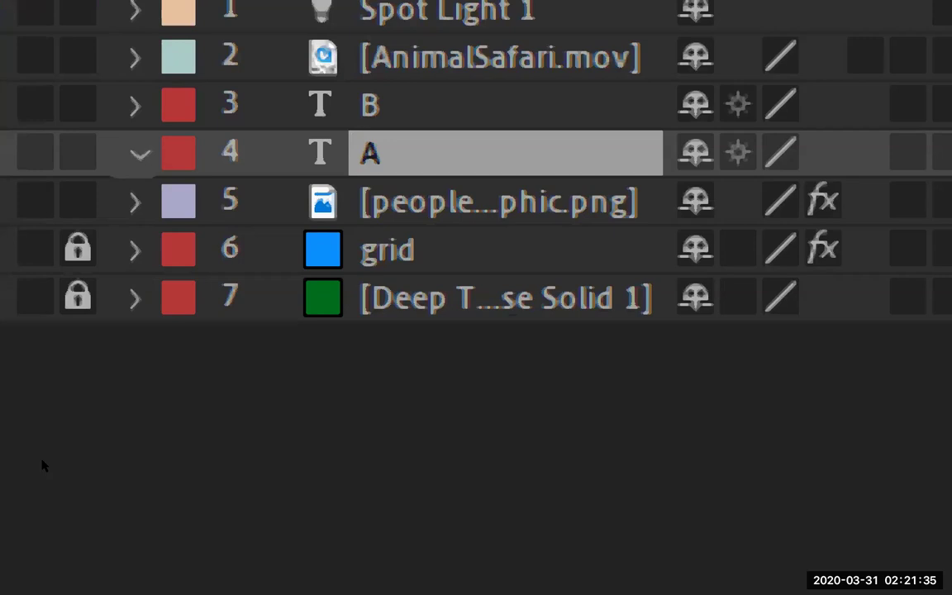
pyautogui.hotkey('ctrl', 'Left')
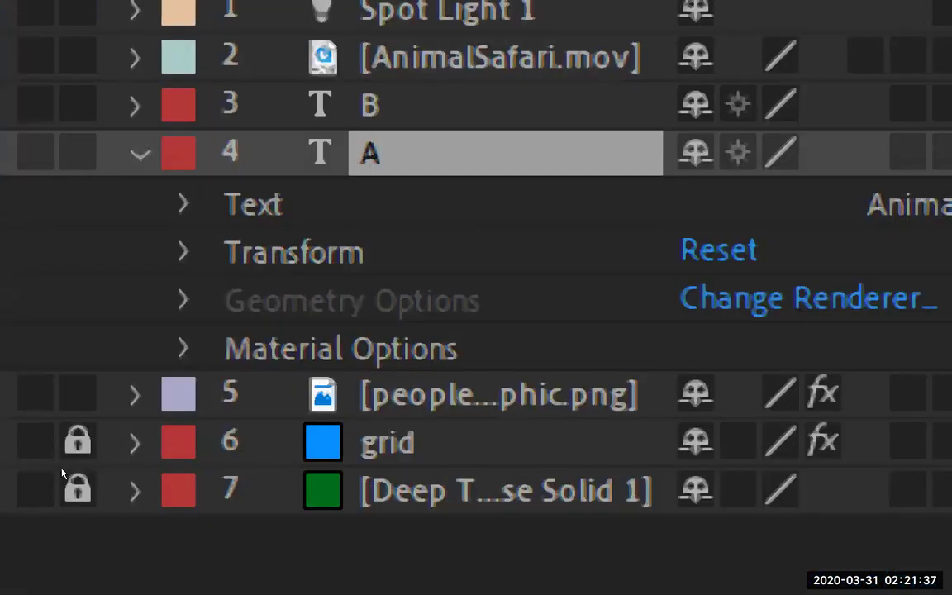
pyautogui.press('Down')
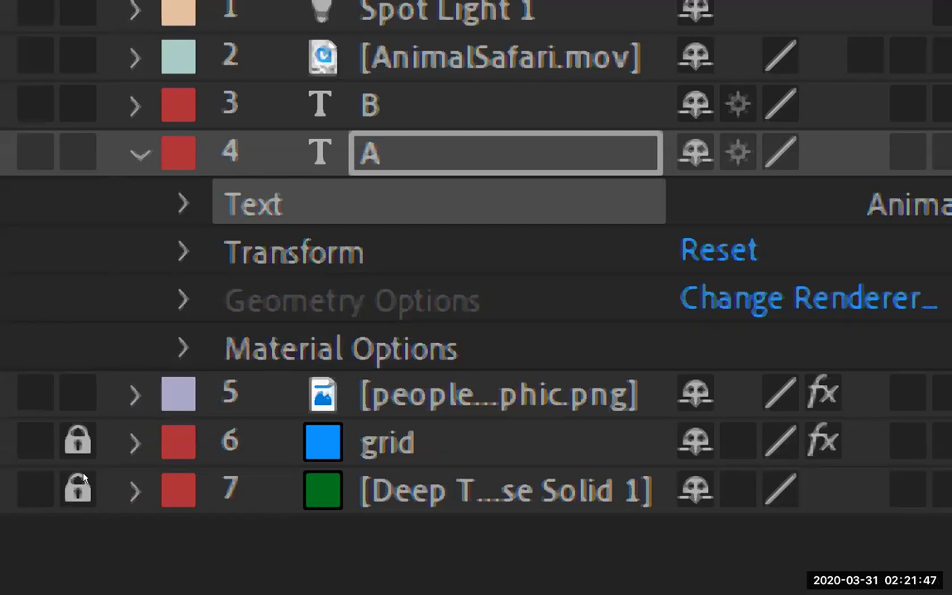
pyautogui.press('Down')
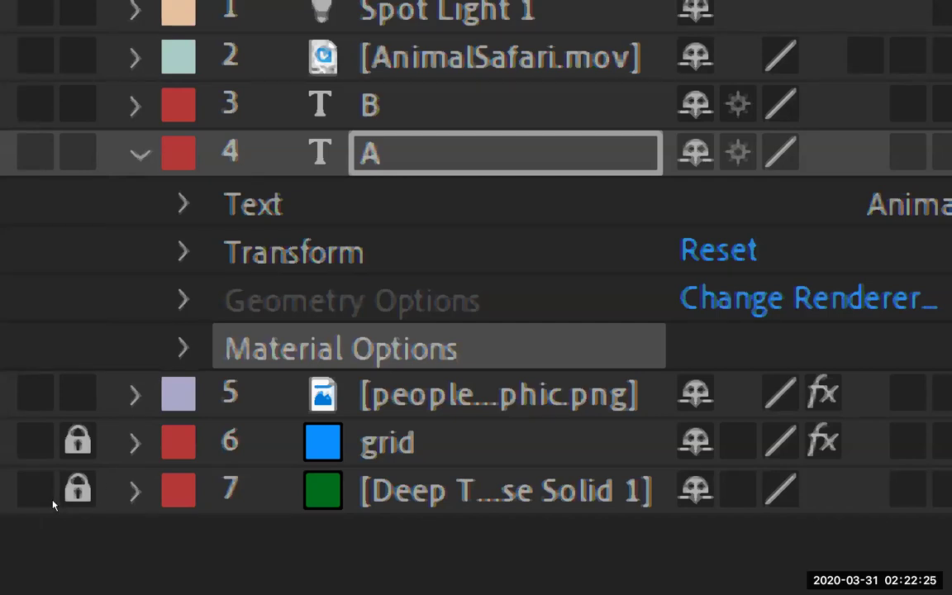
pyautogui.press('a')
pyautogui.press('a')
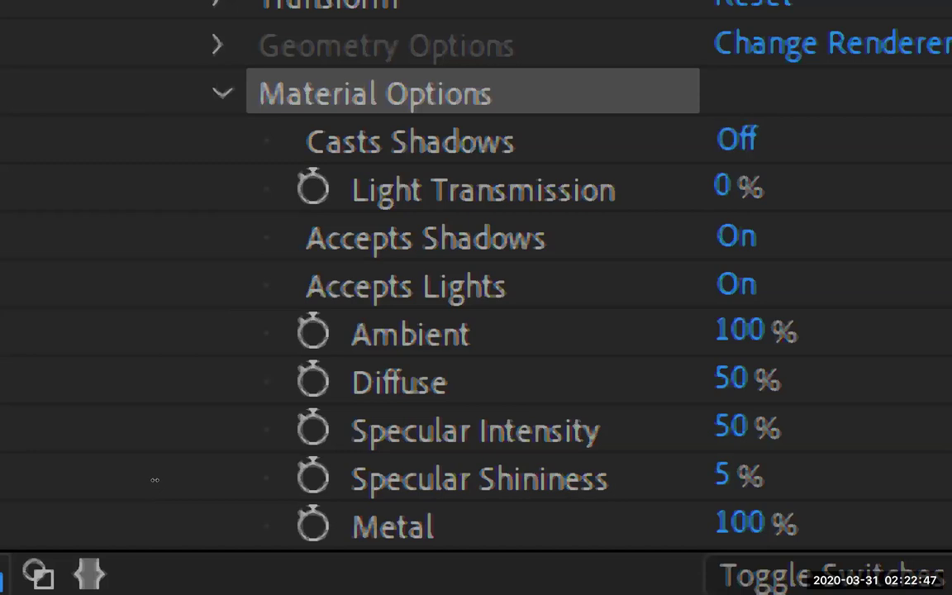
pyautogui.hotkey('alt', 'shift', 'c')
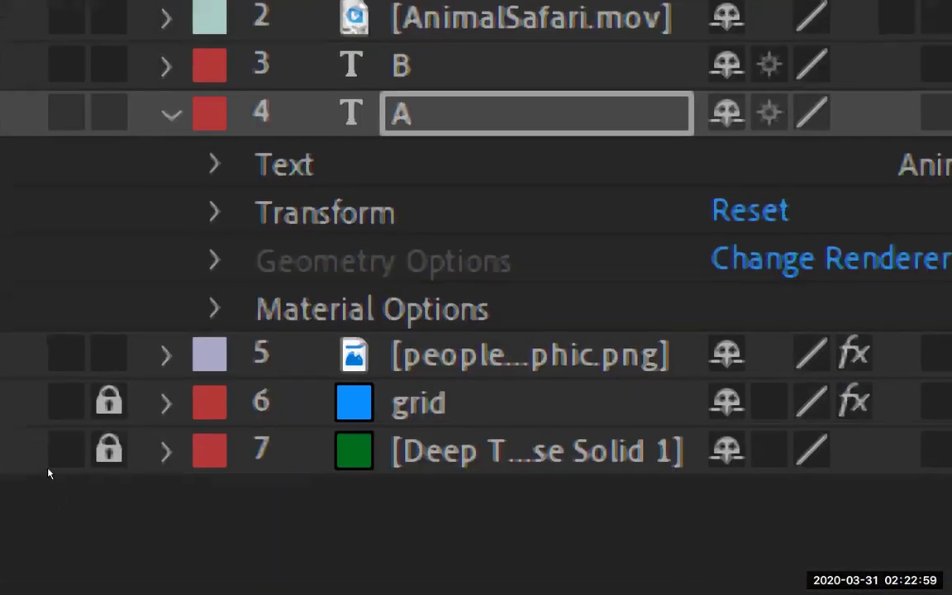
pyautogui.hotkey('ctrl', '`')
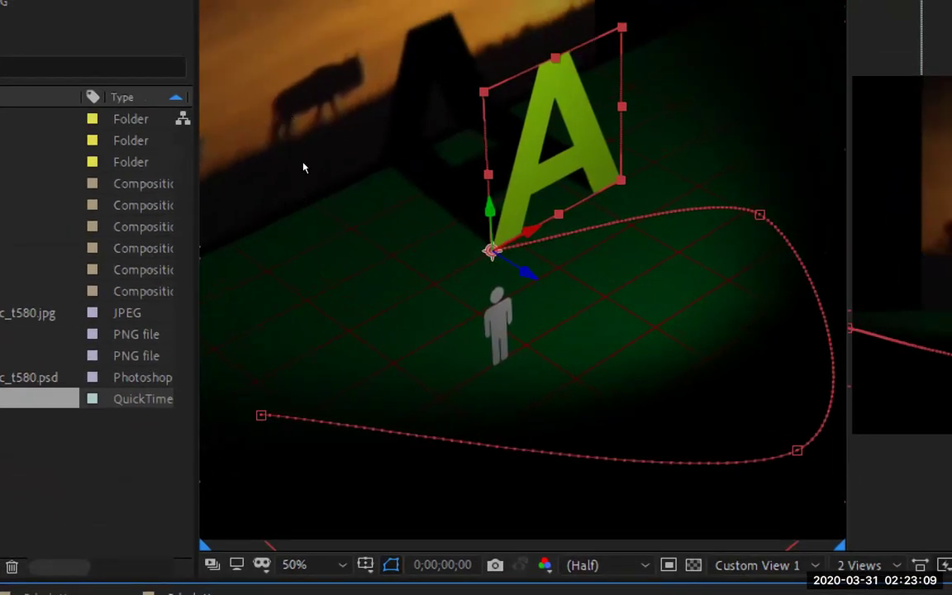
# Step: Play the animation and step frame by frame around 0;00;01;22 to examine the shadow cast by the letter A in the custom view
pyautogui.press('space')
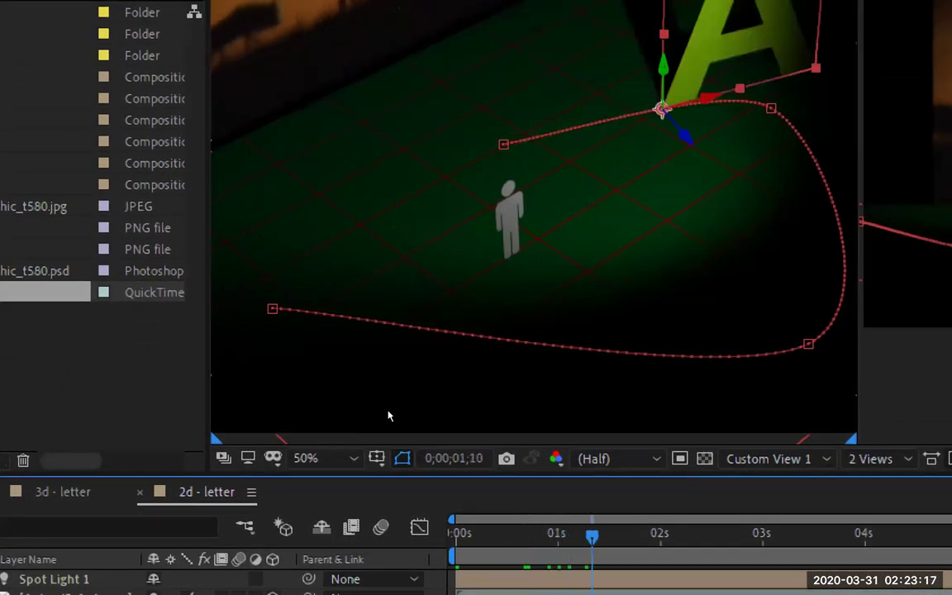
pyautogui.press('pageup')
pyautogui.press('pageup')
pyautogui.press('pageup')
pyautogui.press('pageup')
pyautogui.press('pageup')
pyautogui.press('pageup')
pyautogui.press('pageup')
pyautogui.press('pageup')
pyautogui.press('pageup')
pyautogui.press('pageup')
pyautogui.press('pageup')
pyautogui.press('pageup')
pyautogui.press('pageup')
pyautogui.press('pageup')
pyautogui.press('pageup')
pyautogui.press('pageup')
pyautogui.press('pageup')
pyautogui.press('pageup')
pyautogui.press('pageup')
pyautogui.press('pageup')
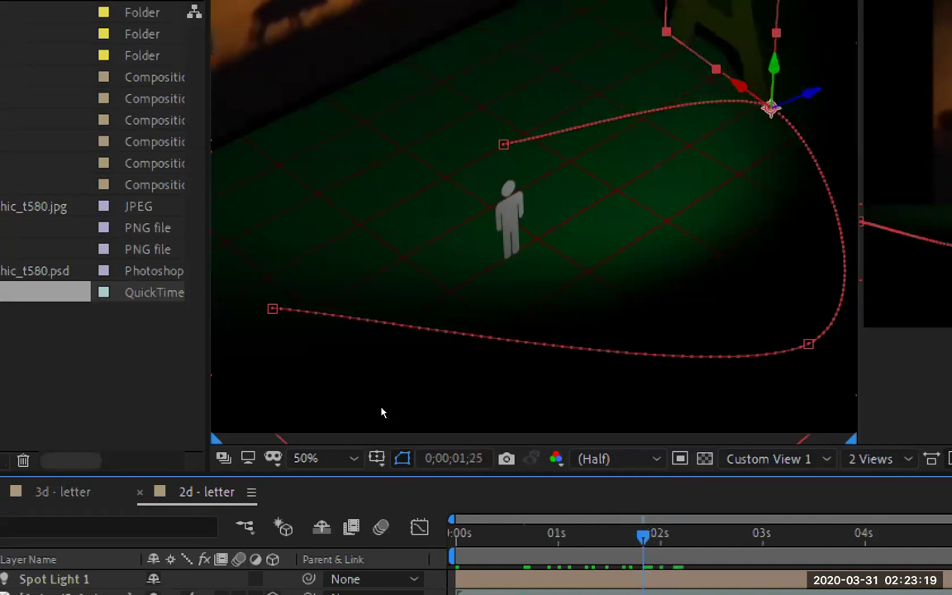
pyautogui.press('pagedown')
pyautogui.press('pagedown')
pyautogui.press('pagedown')
pyautogui.press('pagedown')
pyautogui.press('pagedown')
pyautogui.press('pagedown')
pyautogui.press('pagedown')
pyautogui.press('pagedown')
pyautogui.press('pagedown')
pyautogui.press('pagedown')
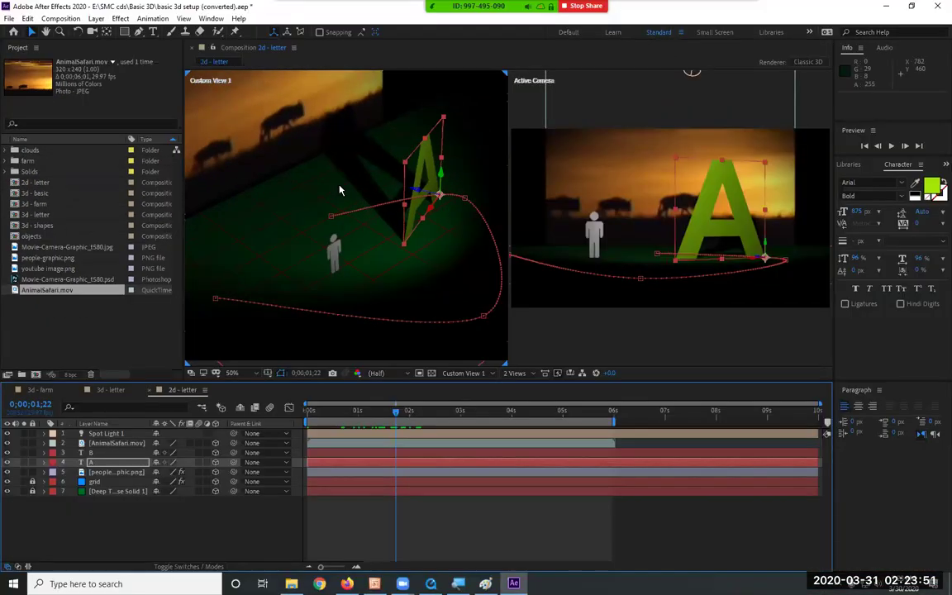
# Step: Preview the animation through the Active Camera view and stop the playback
pyautogui.click(542, 317)
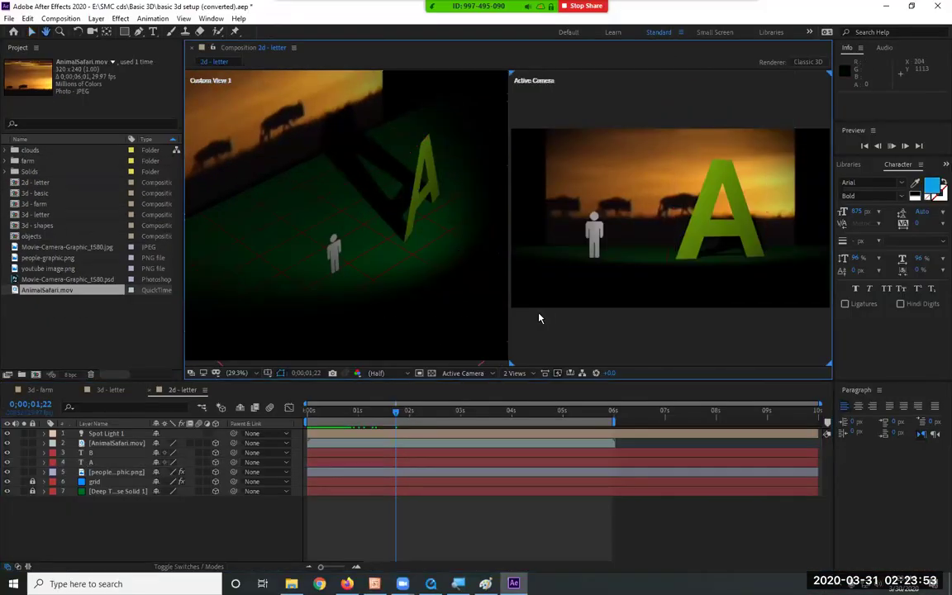
pyautogui.press('space')
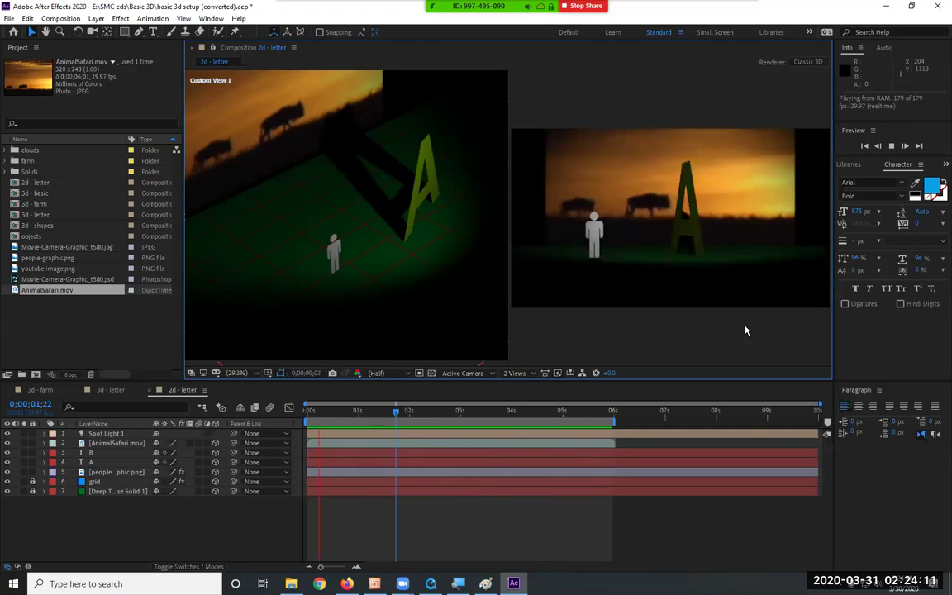
pyautogui.press('space')
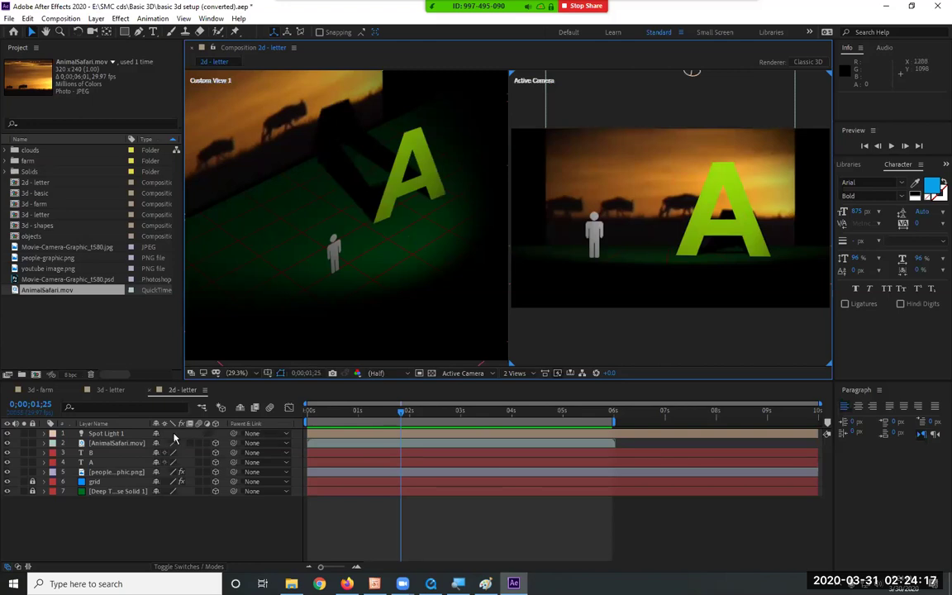
# Step: Raise Spot Light 1's Intensity to 139% in its light settings
pyautogui.click(123, 434)
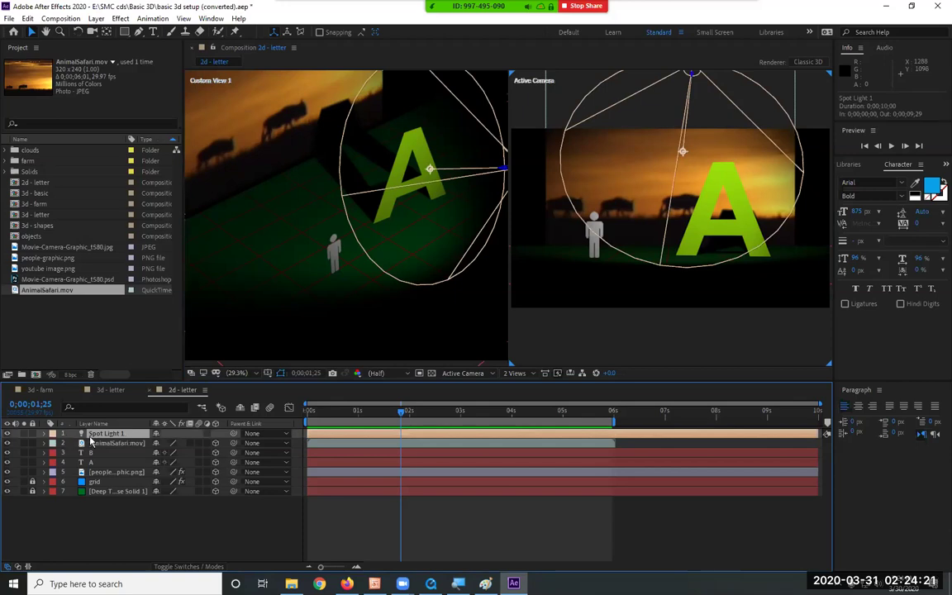
pyautogui.rightClick(97, 436)
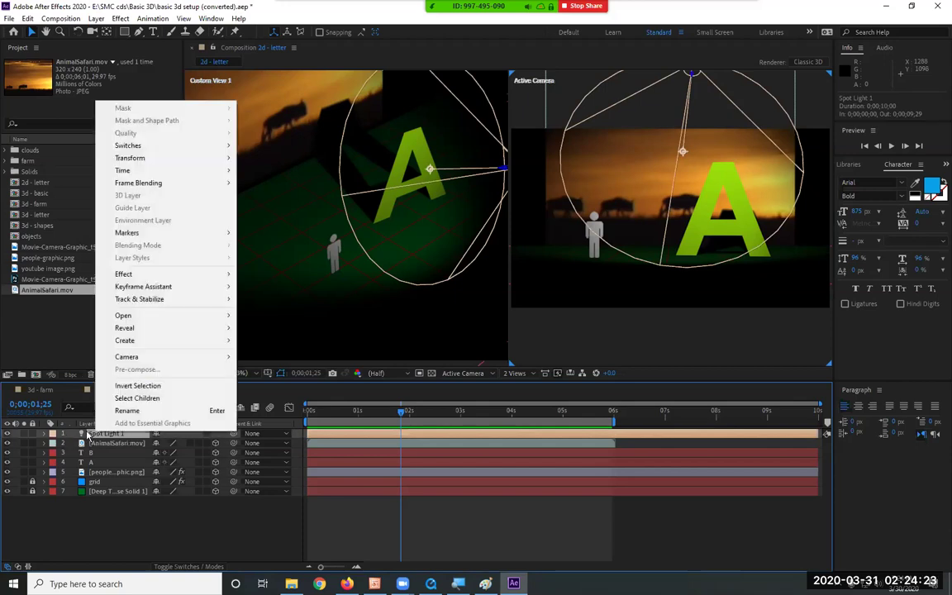
pyautogui.click(61, 18)
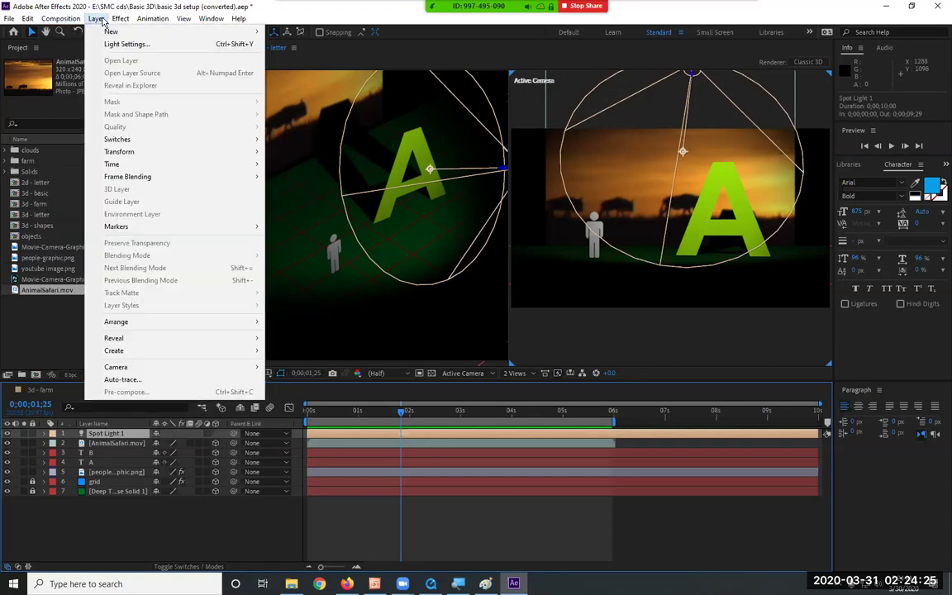
pyautogui.moveTo(95, 18)
pyautogui.click(115, 44)
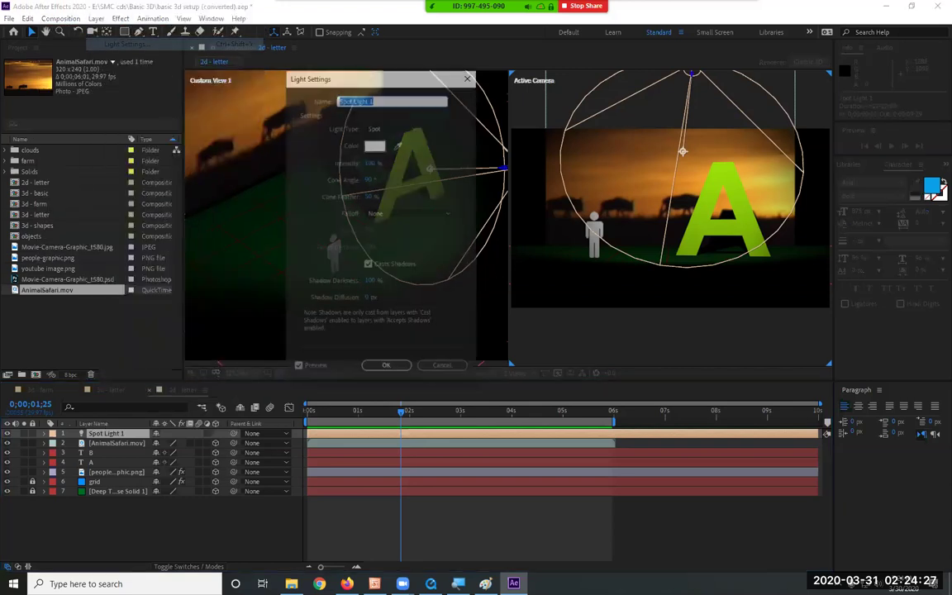
pyautogui.click(369, 162)
pyautogui.moveTo(416, 162); pyautogui.dragTo(355, 157)
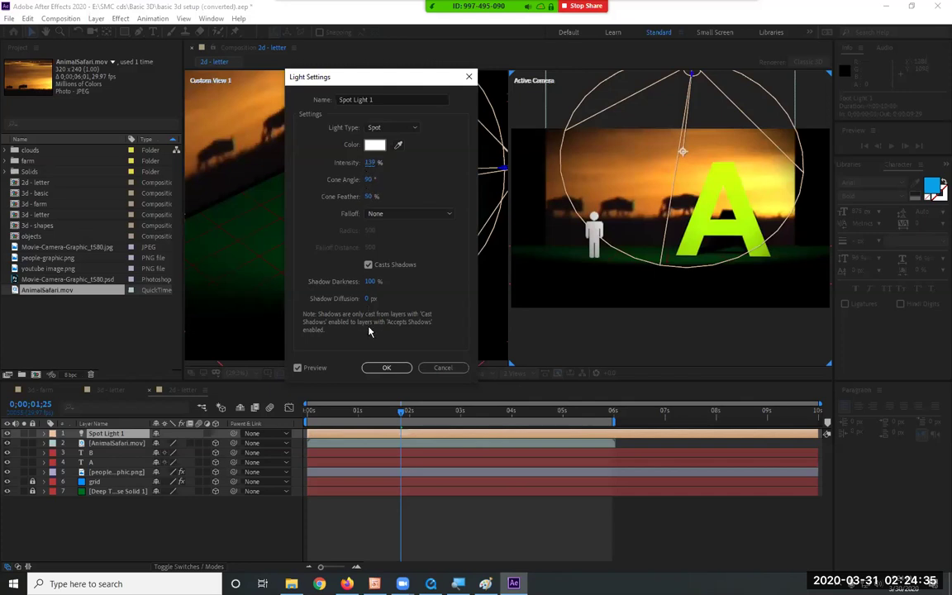
pyautogui.click(387, 367)
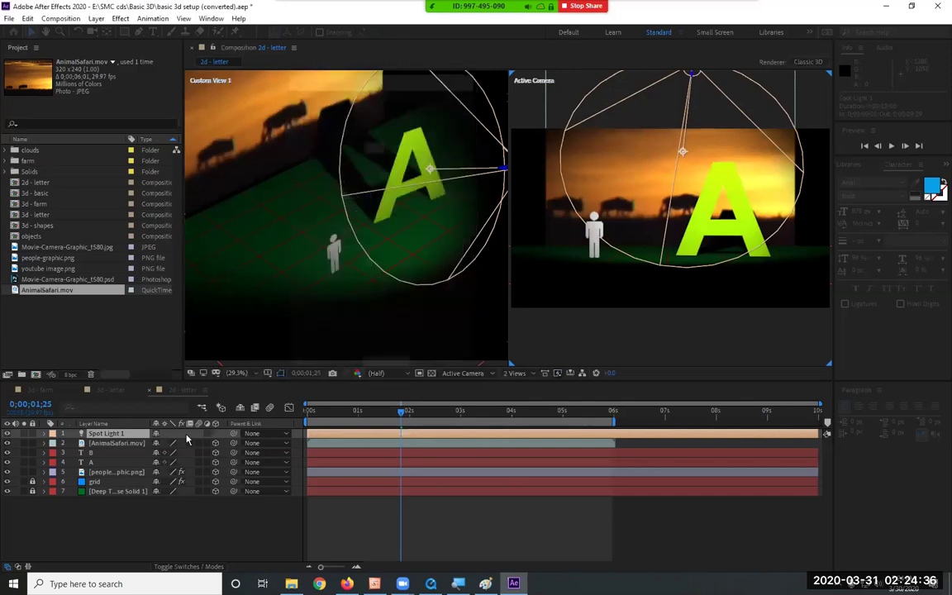
# Step: Examine Spot Light 1's Light Options properties in the timeline, then collapse the layer
pyautogui.click(45, 434)
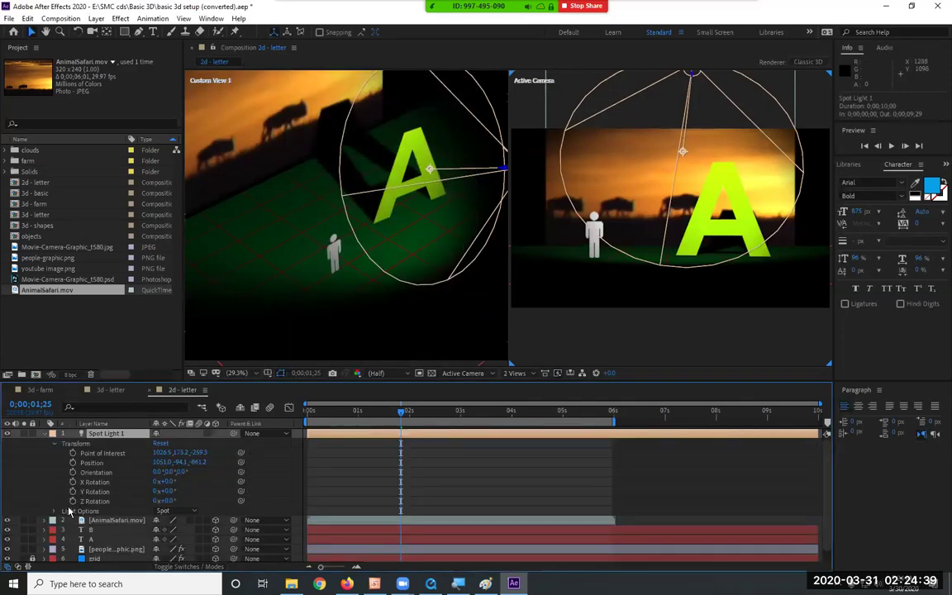
pyautogui.click(53, 443)
pyautogui.click(54, 452)
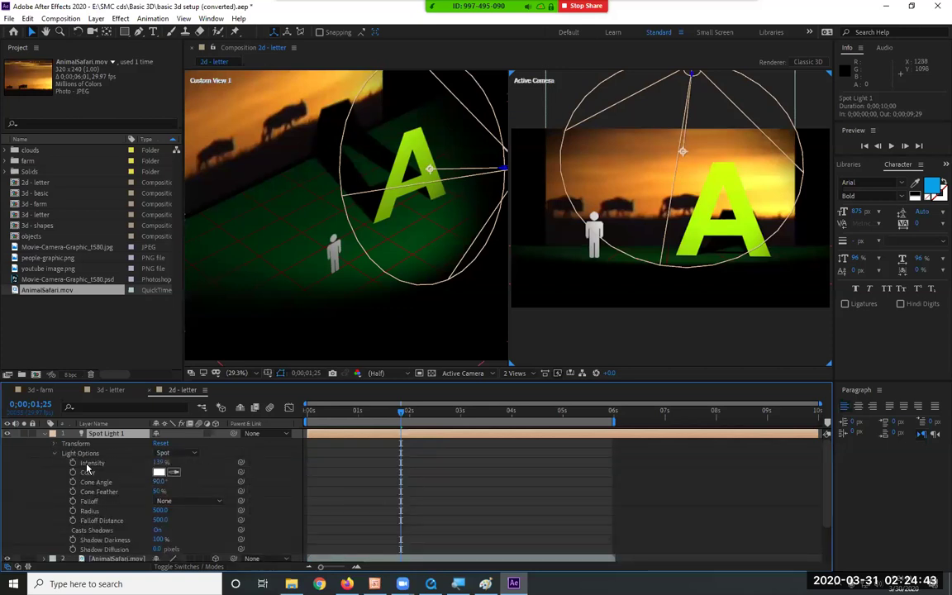
pyautogui.click(46, 435)
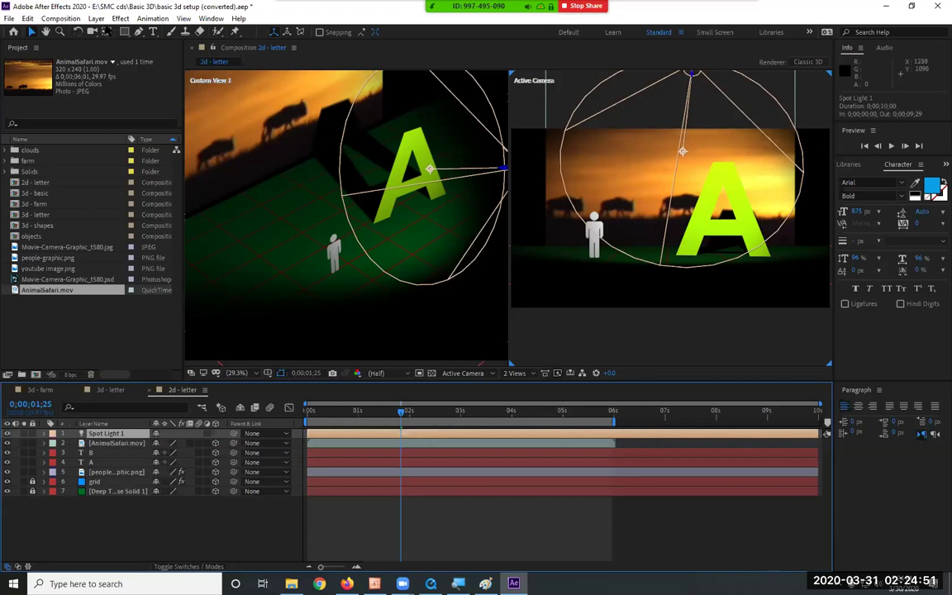
# Step: Review the shadow options in Spot Light 1's light settings and close them without changes
pyautogui.click(97, 19)
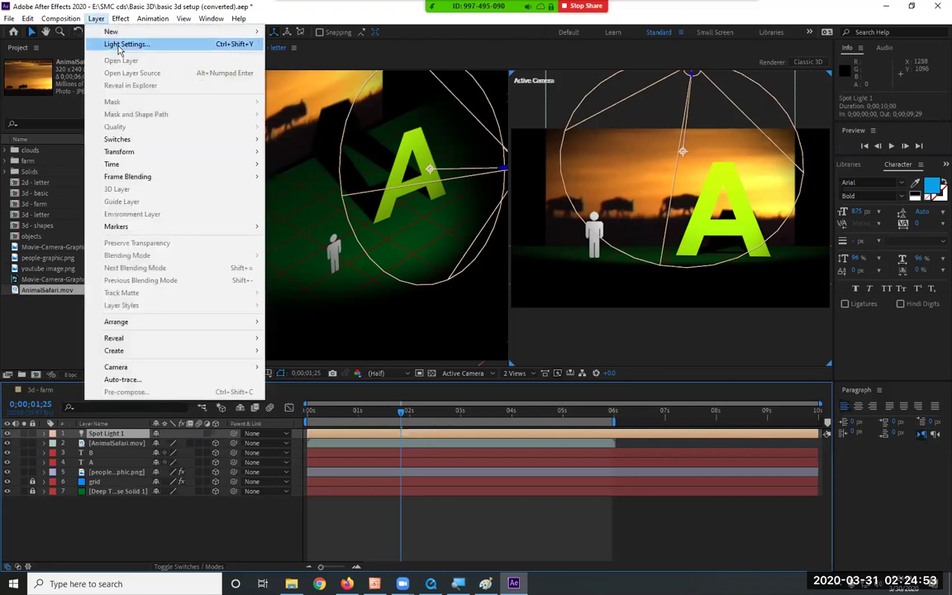
pyautogui.click(124, 41)
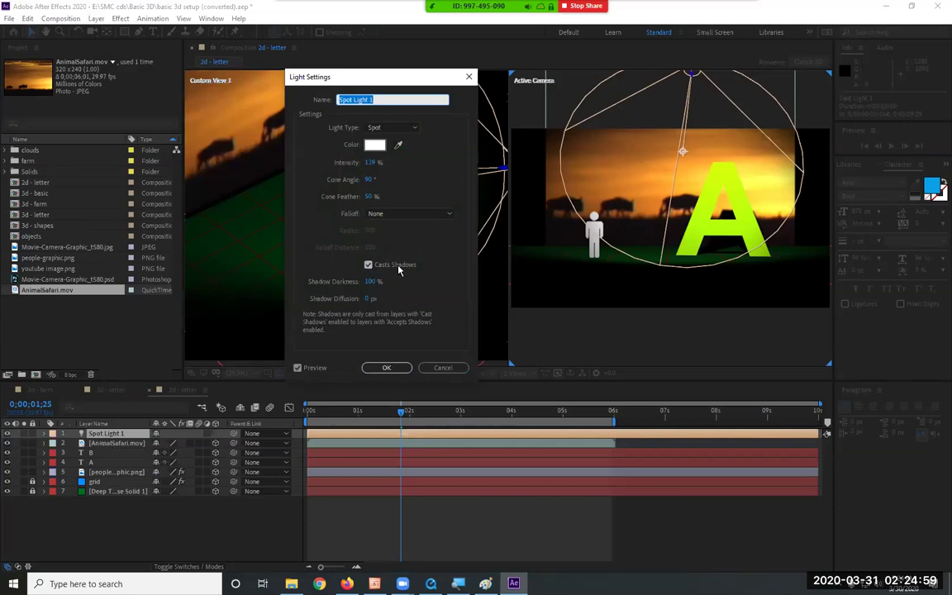
pyautogui.click(446, 369)
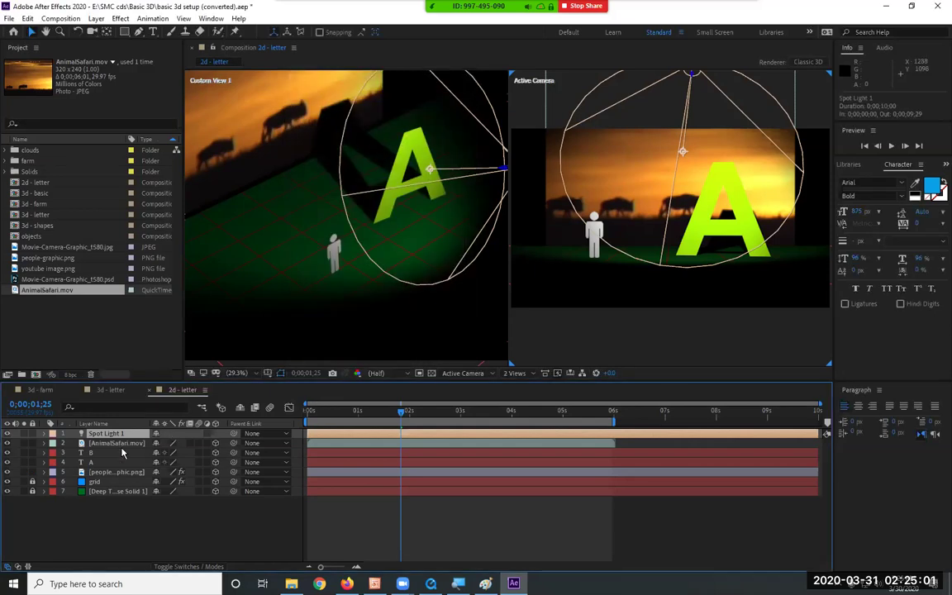
# Step: Examine the Casts Shadows property in the letter A layer's Material Options, then collapse the layer
pyautogui.click(45, 463)
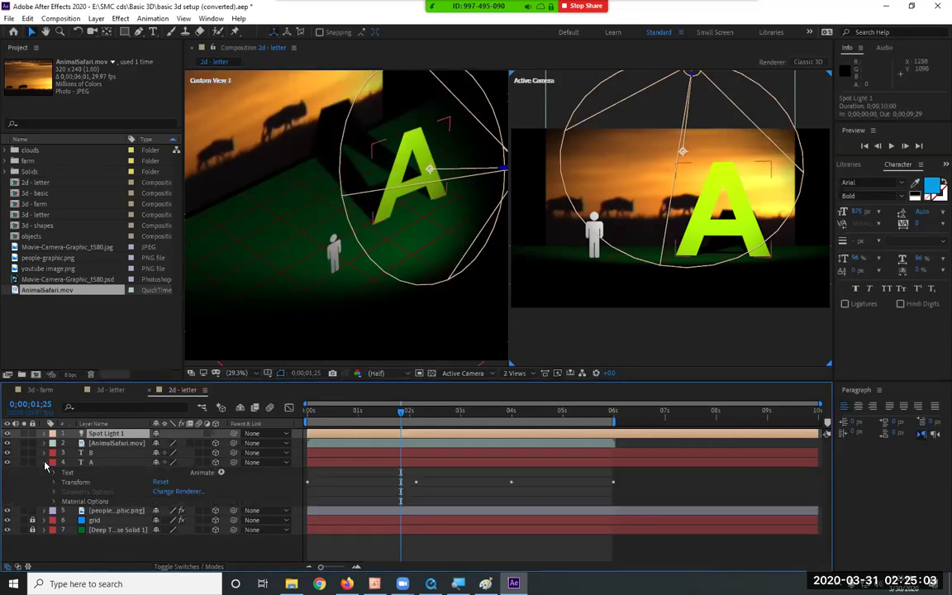
pyautogui.click(54, 501)
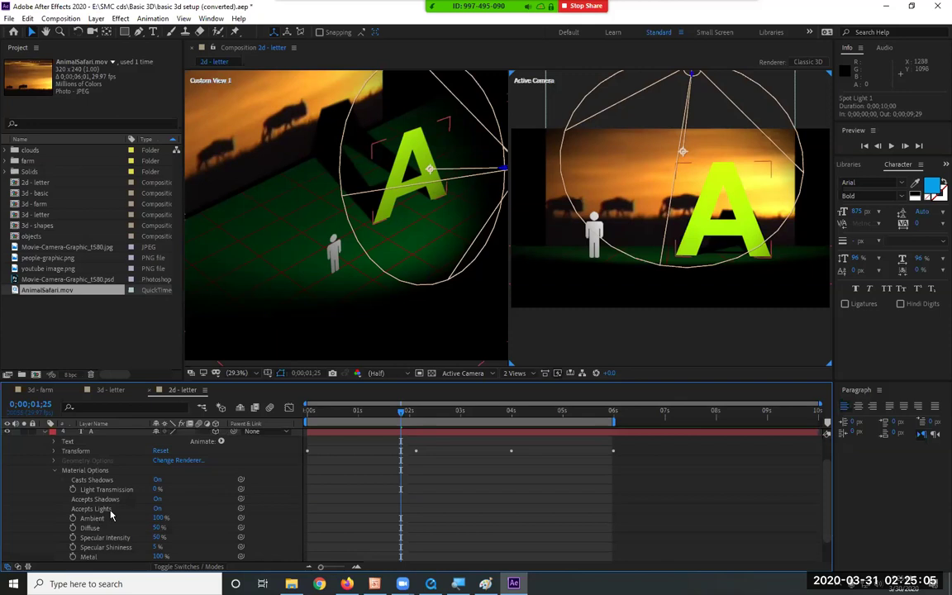
pyautogui.click(92, 481)
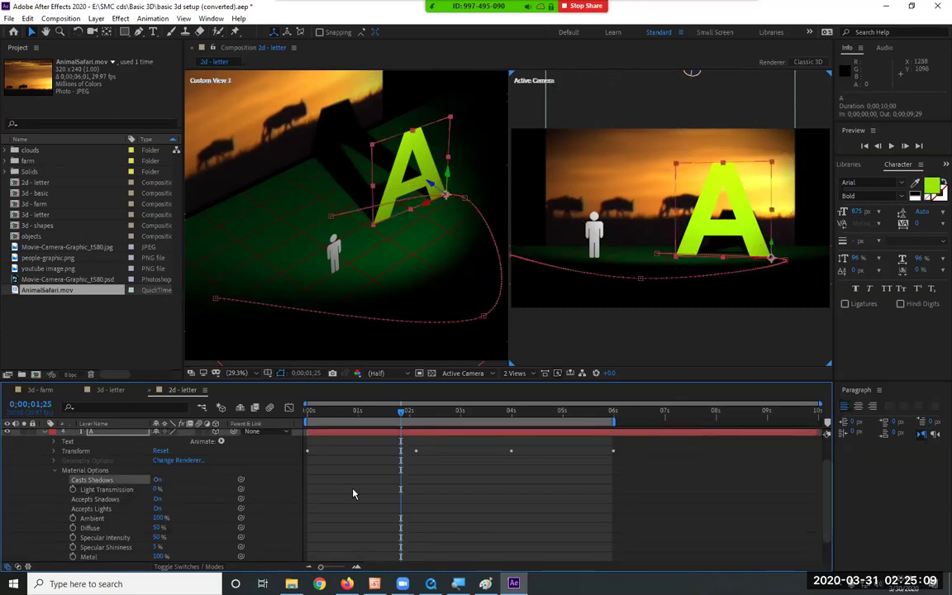
pyautogui.click(54, 470)
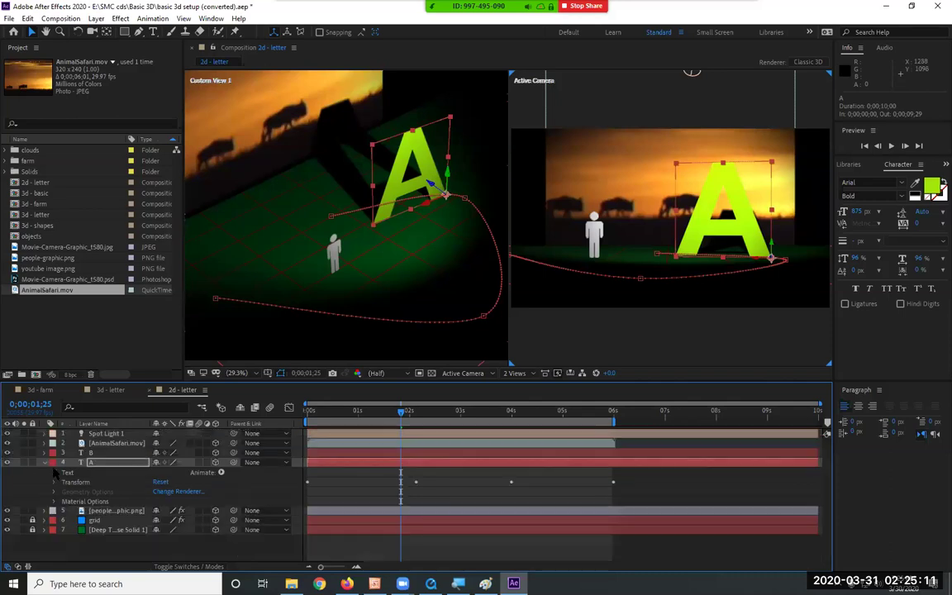
pyautogui.click(46, 463)
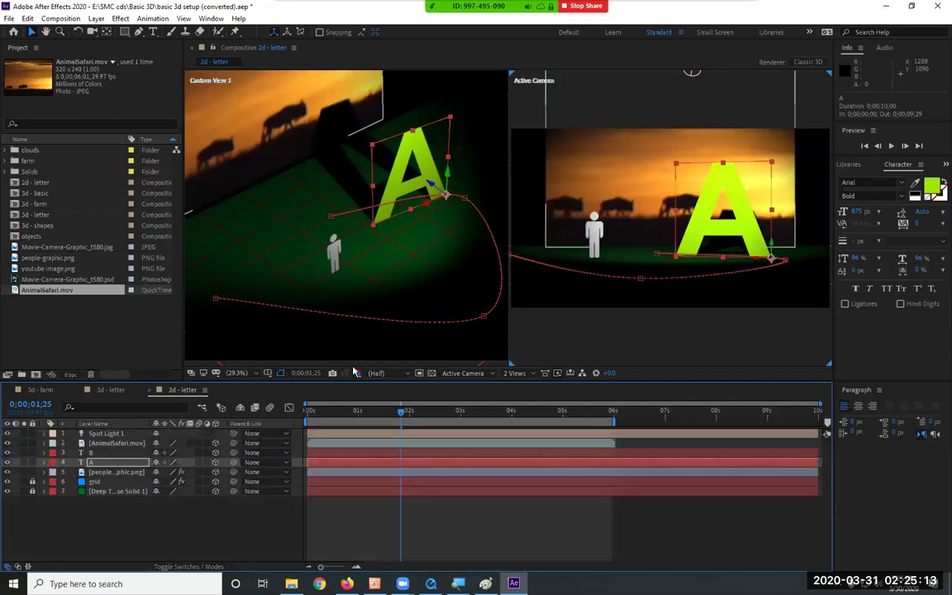
# Step: Preview the animation through the Active Camera view and stop it around 0;00;04;19
pyautogui.click(692, 329)
pyautogui.press('space')
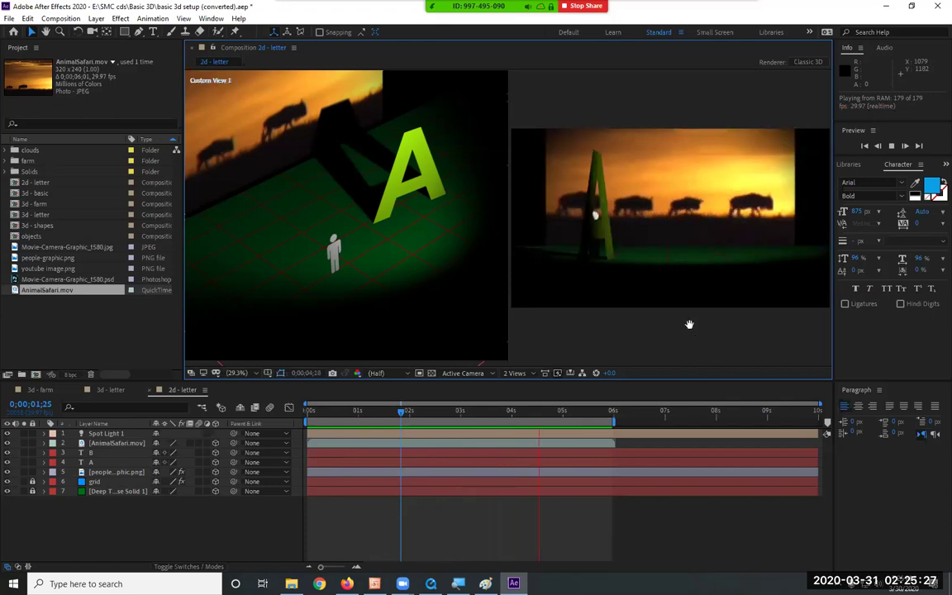
pyautogui.press('space')
# Step: At 0;00;01;21, move Spot Light 1 in Custom View 1 to a position of about 1080.5, -418.0, -1585.4
pyautogui.click(107, 433)
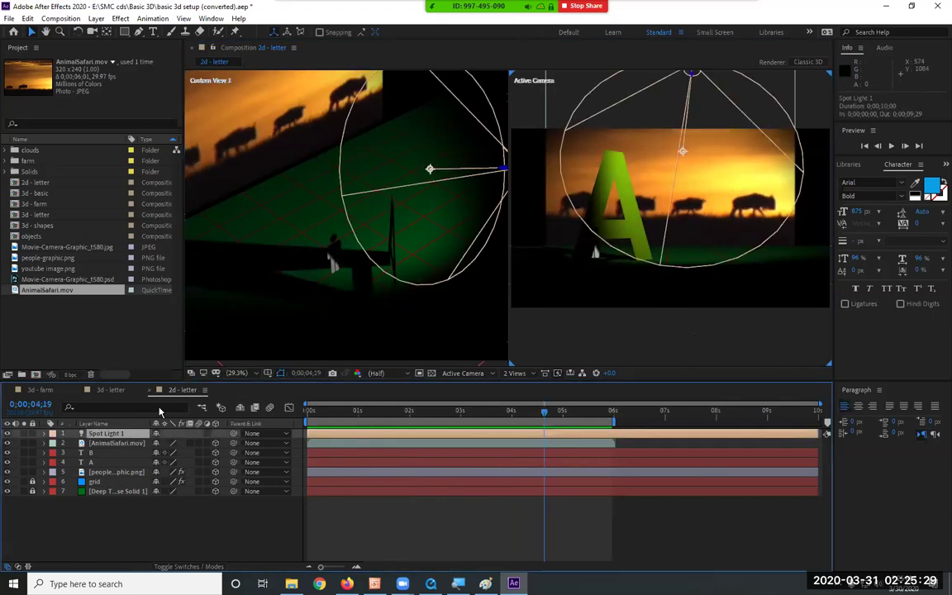
pyautogui.click(394, 416)
pyautogui.scroll(-2, 487, 190)
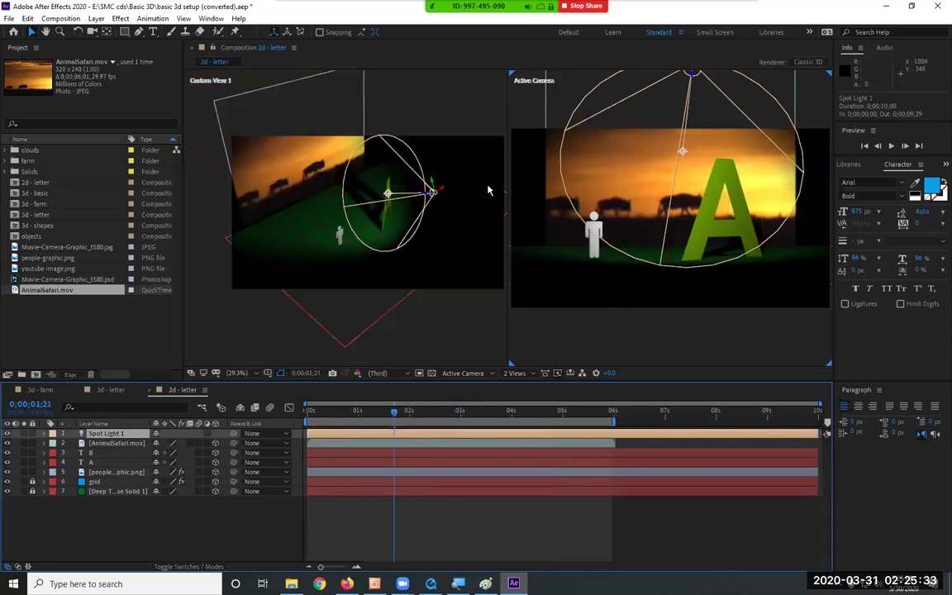
pyautogui.moveTo(429, 195); pyautogui.dragTo(504, 192)
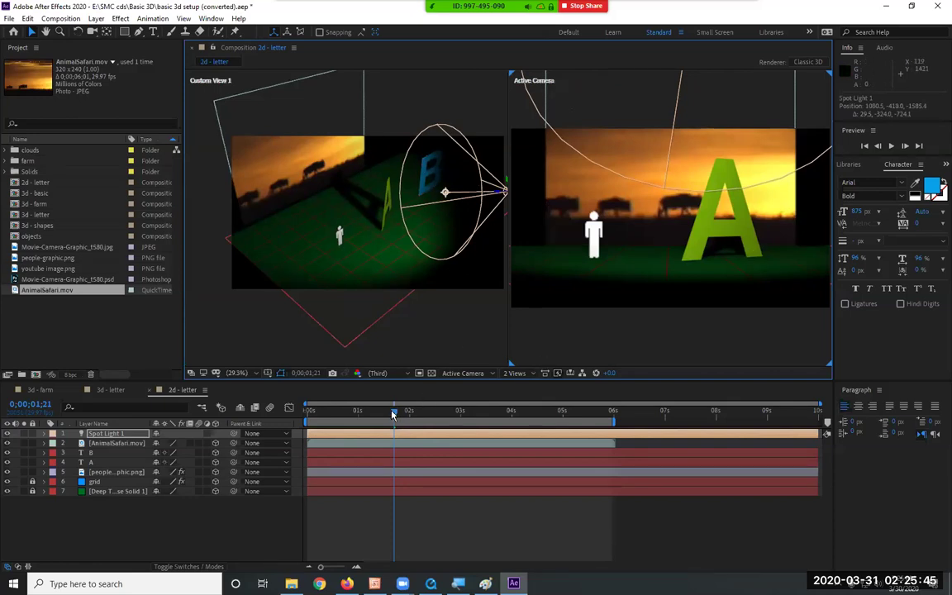
# Step: Scrub through the animation to 0;00;01;03 to check the shadows under the repositioned light
pyautogui.moveTo(393, 415); pyautogui.dragTo(289, 419)
pyautogui.moveTo(479, 417); pyautogui.dragTo(363, 412)
pyautogui.click(338, 233)
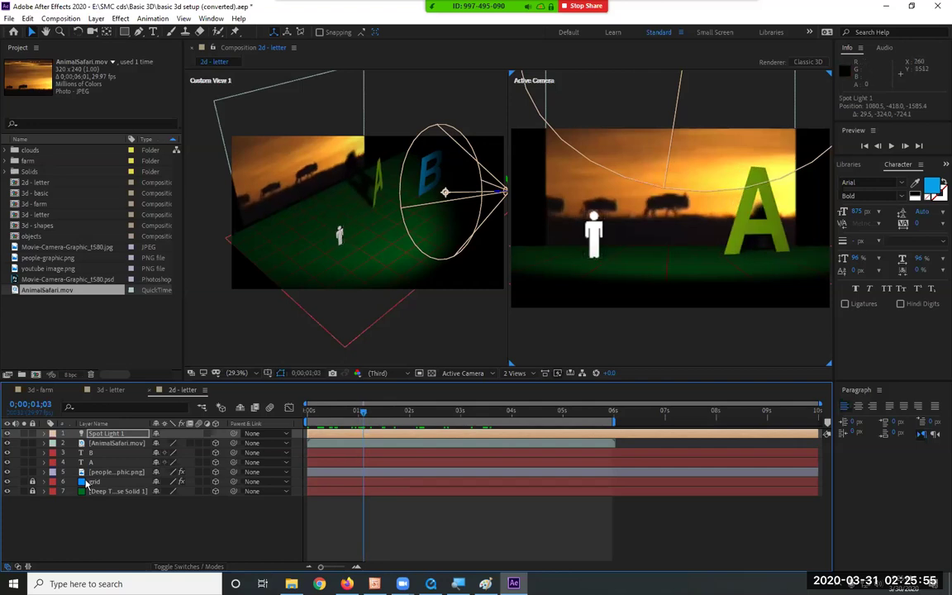
# Step: Turn on Casts Shadows in the Material Options of the people graphic layer, then collapse the layer
pyautogui.click(45, 472)
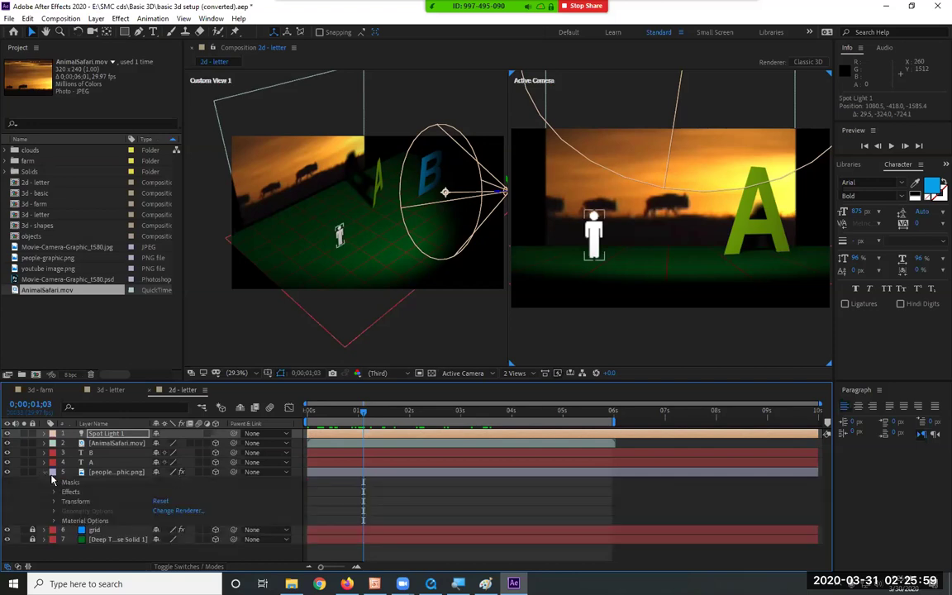
pyautogui.click(53, 521)
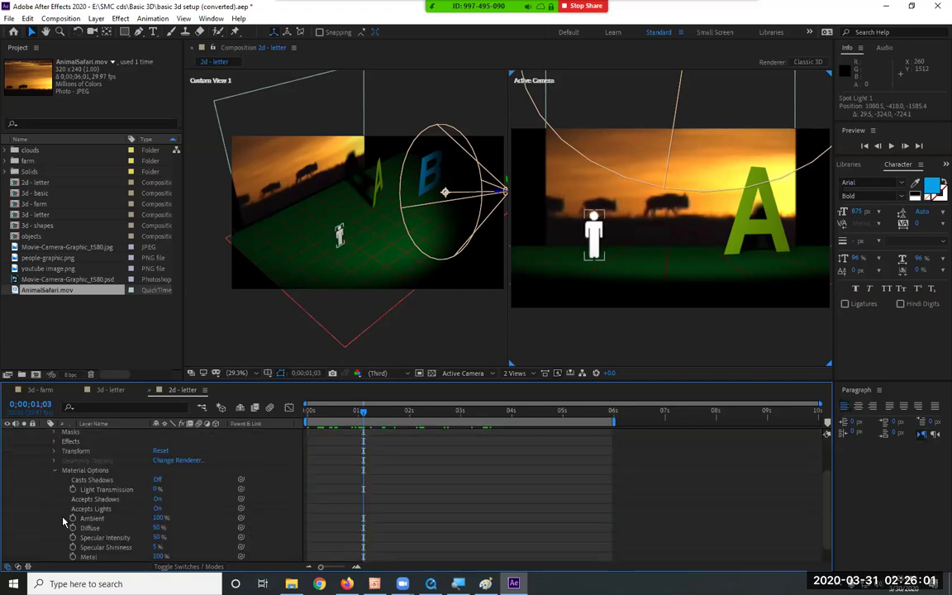
pyautogui.click(89, 479)
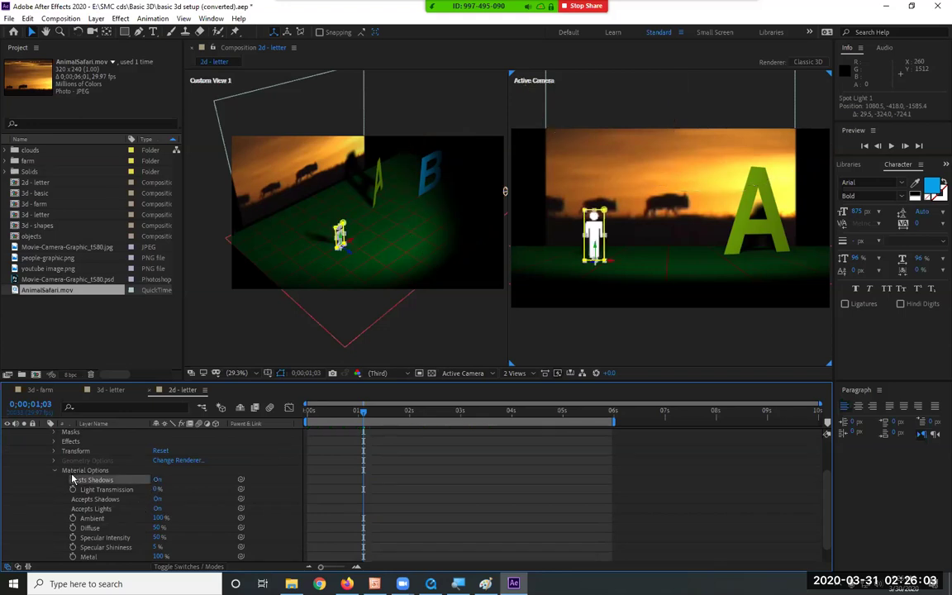
pyautogui.click(55, 471)
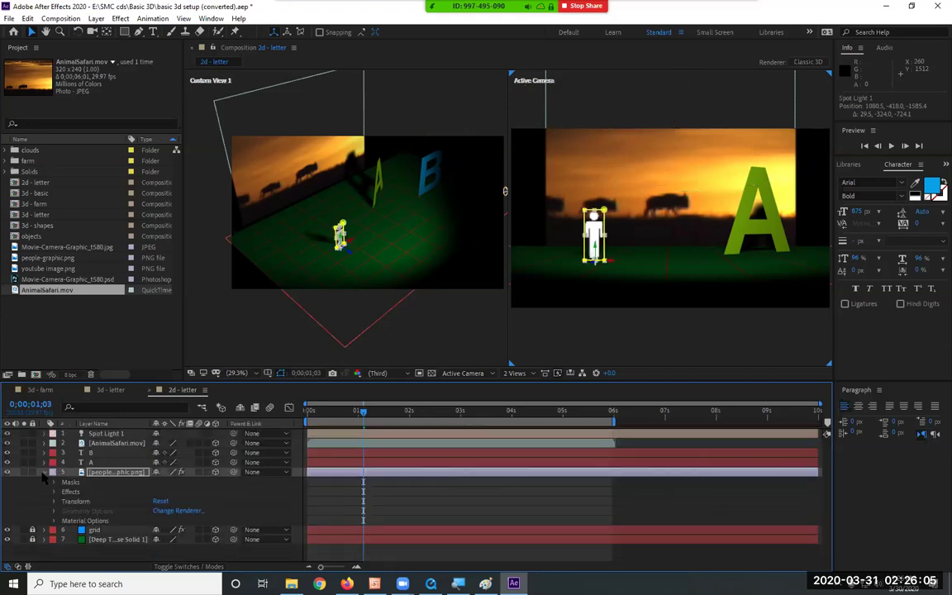
pyautogui.click(45, 473)
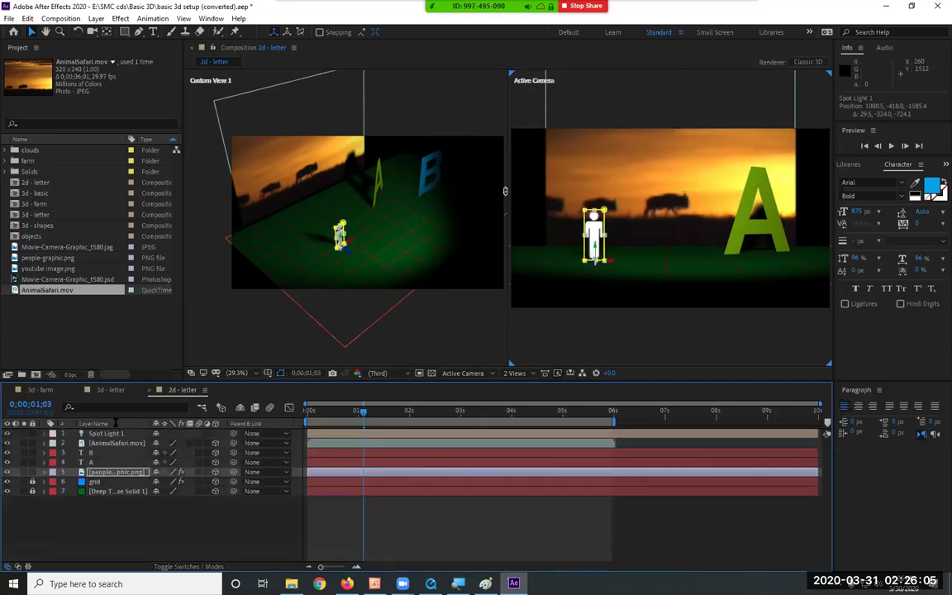
# Step: Preview the animation with the person's shadow included and stop the playback
pyautogui.click(522, 335)
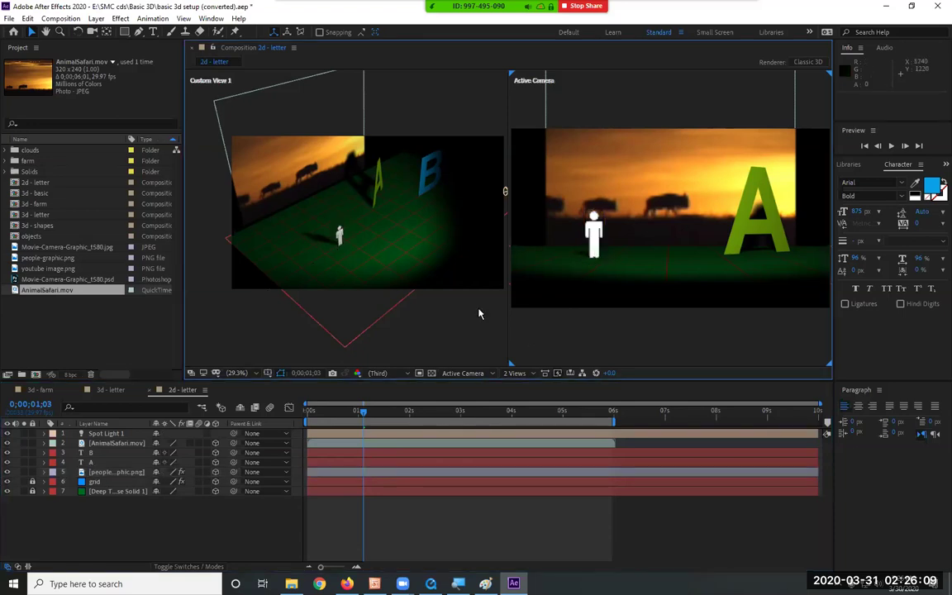
pyautogui.press('space')
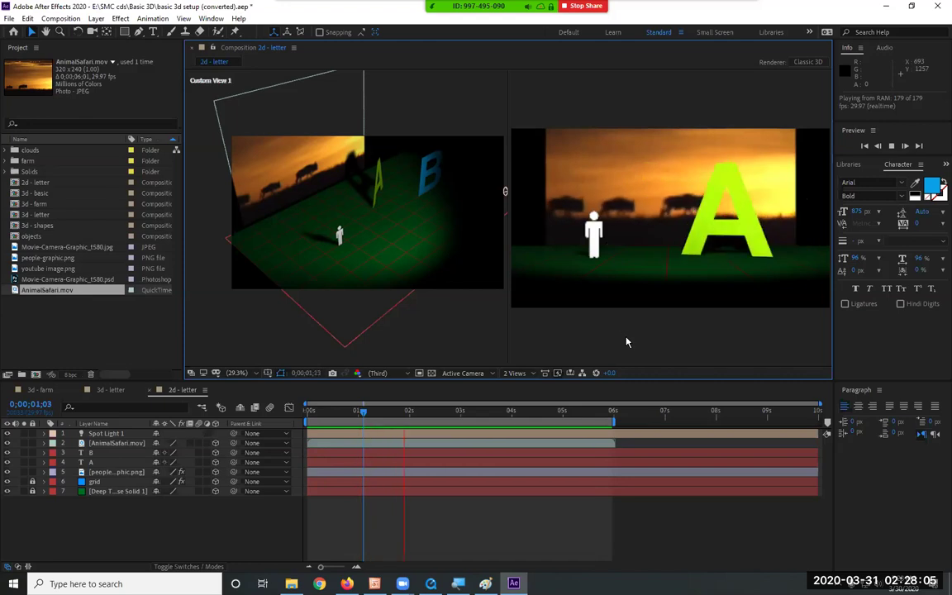
pyautogui.press('space')
# Step: At 0;00;00;00, move Spot Light 1's point of interest to about 683.8, -112.4, -647.6 to aim it nearer the letter A
pyautogui.click(311, 410)
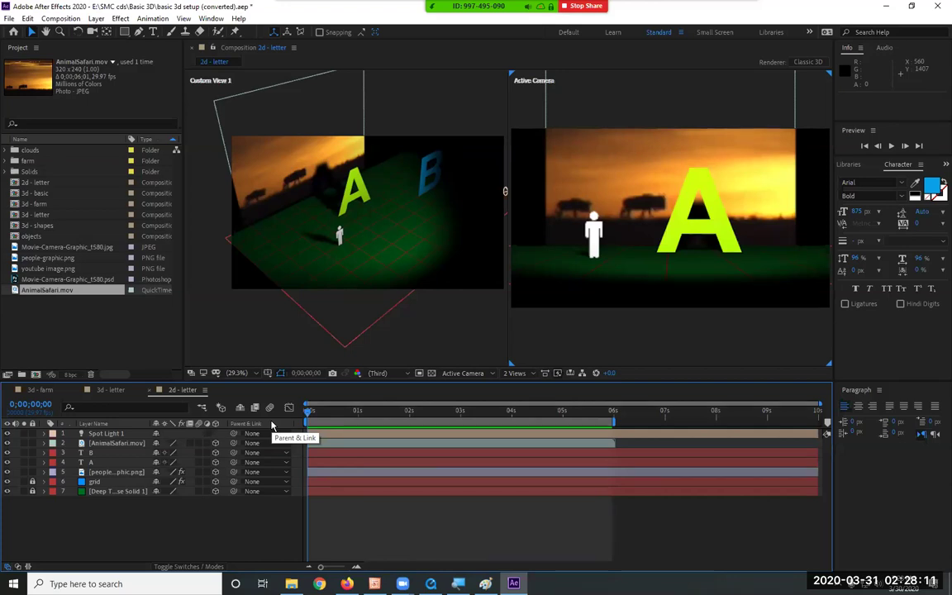
pyautogui.click(112, 434)
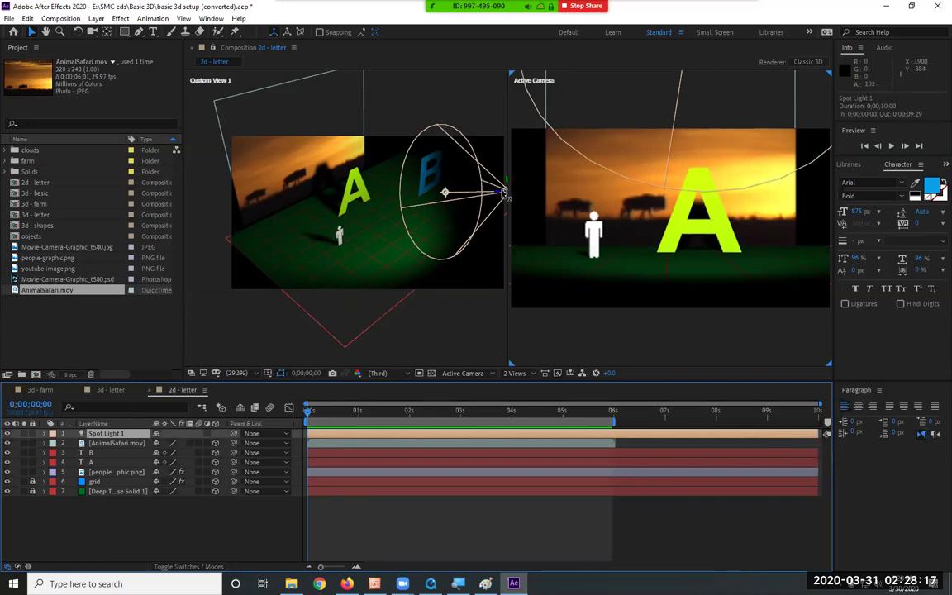
pyautogui.moveTo(446, 195); pyautogui.dragTo(394, 197)
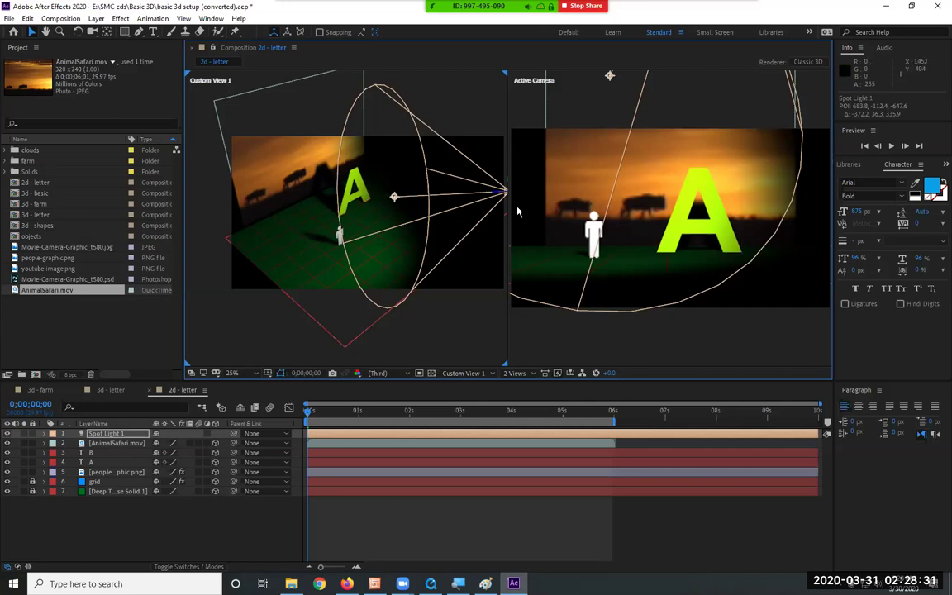
# Step: Switch between Custom View 1 and Active Camera to compare how each shows the scene
pyautogui.click(513, 80)
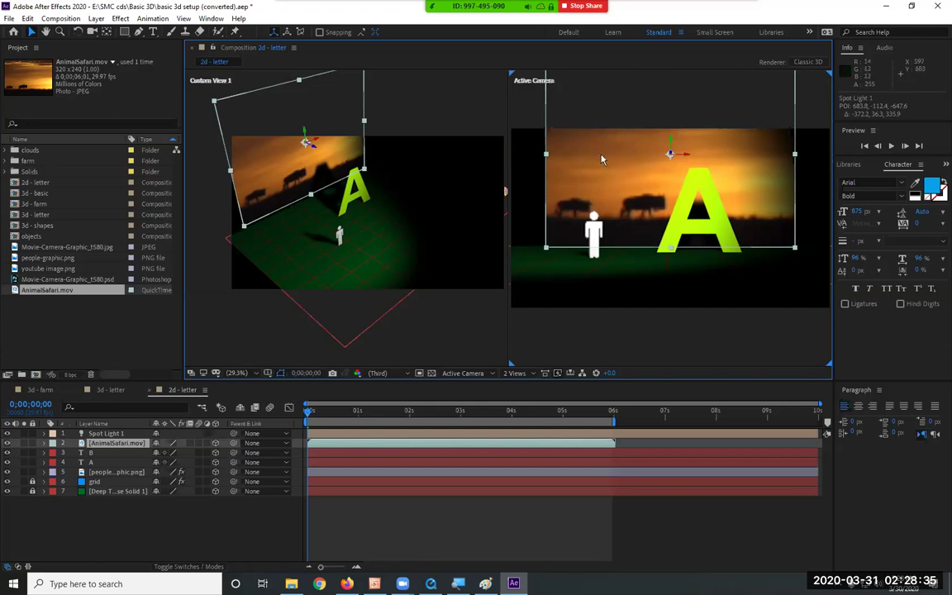
pyautogui.click(372, 268)
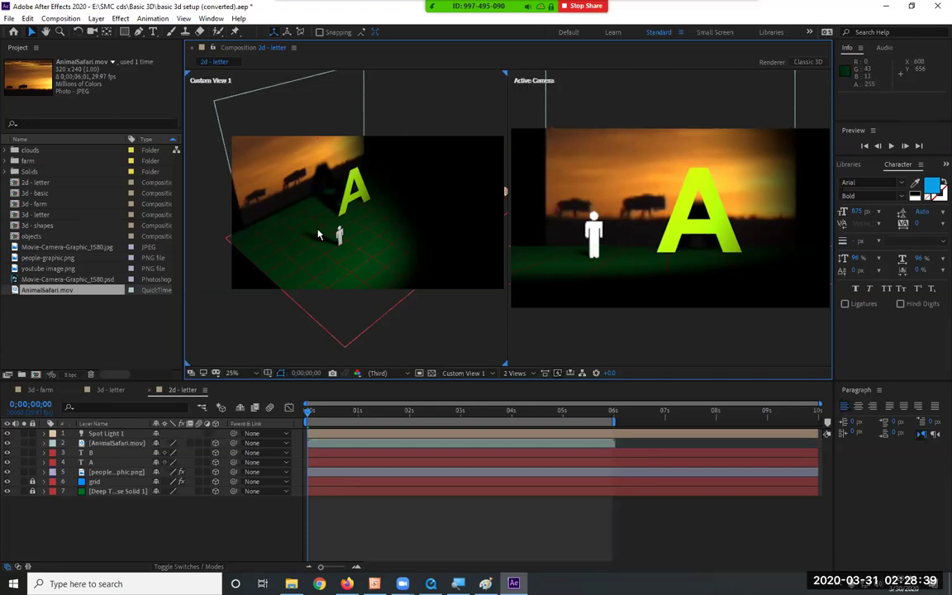
pyautogui.click(347, 186)
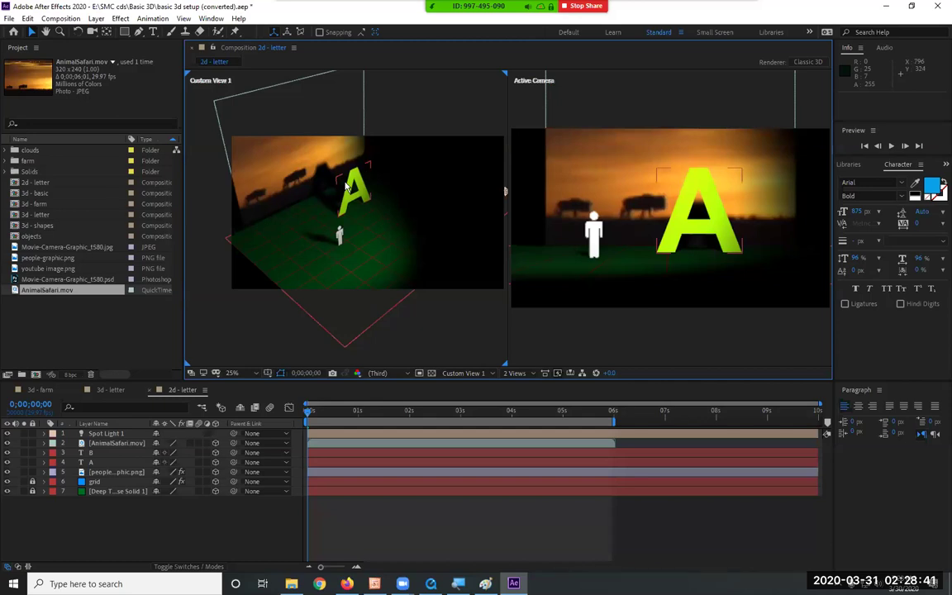
pyautogui.click(525, 88)
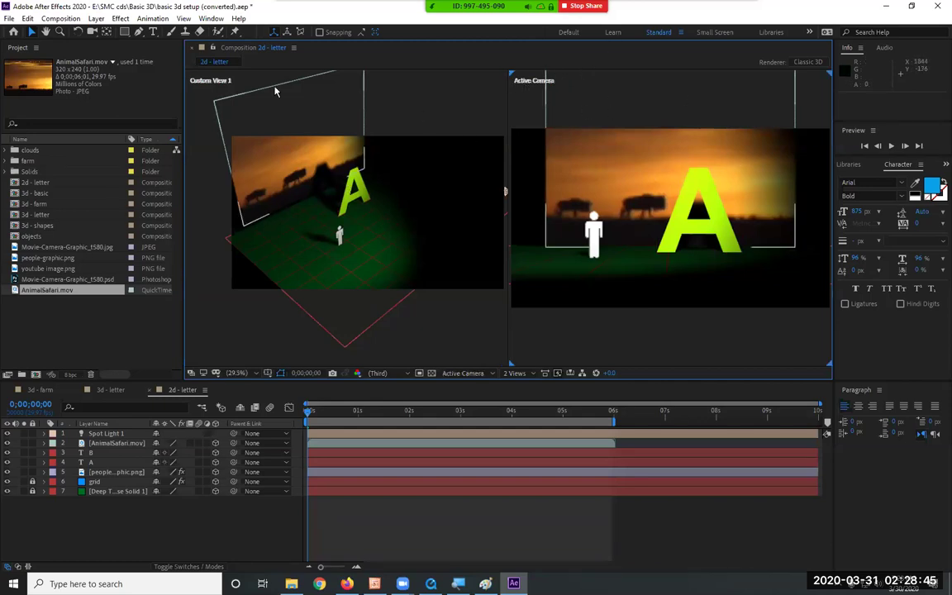
pyautogui.click(96, 18)
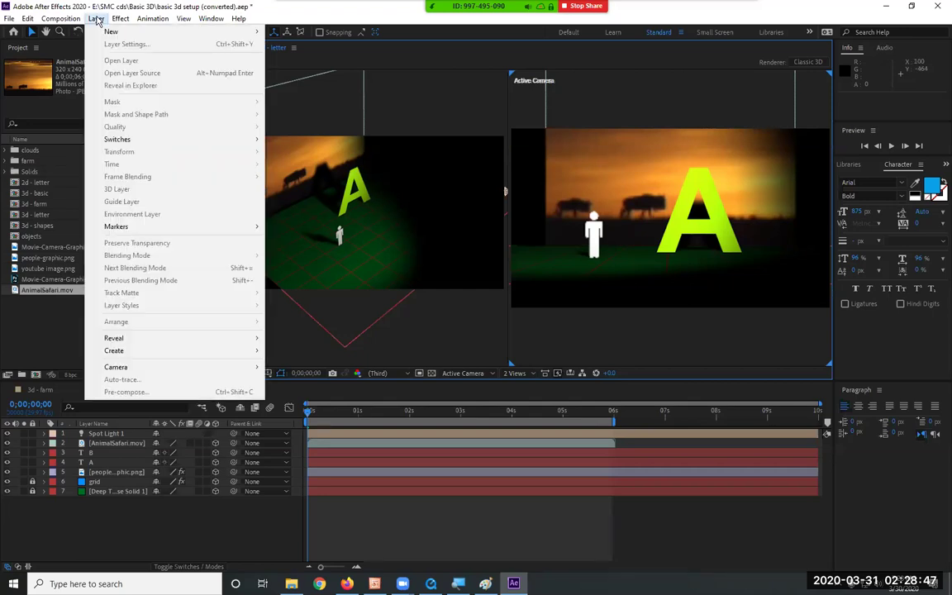
pyautogui.moveTo(107, 32)
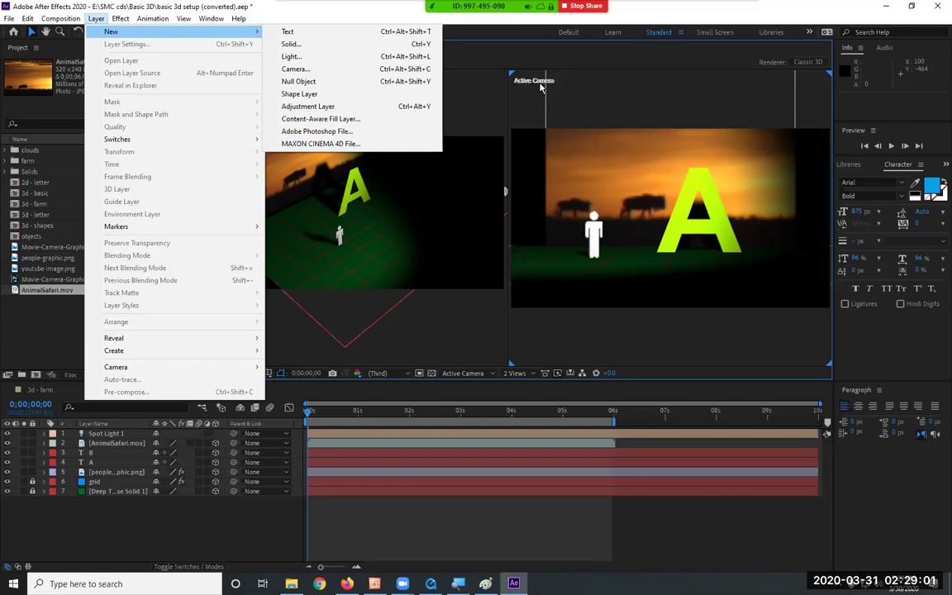
pyautogui.click(337, 73)
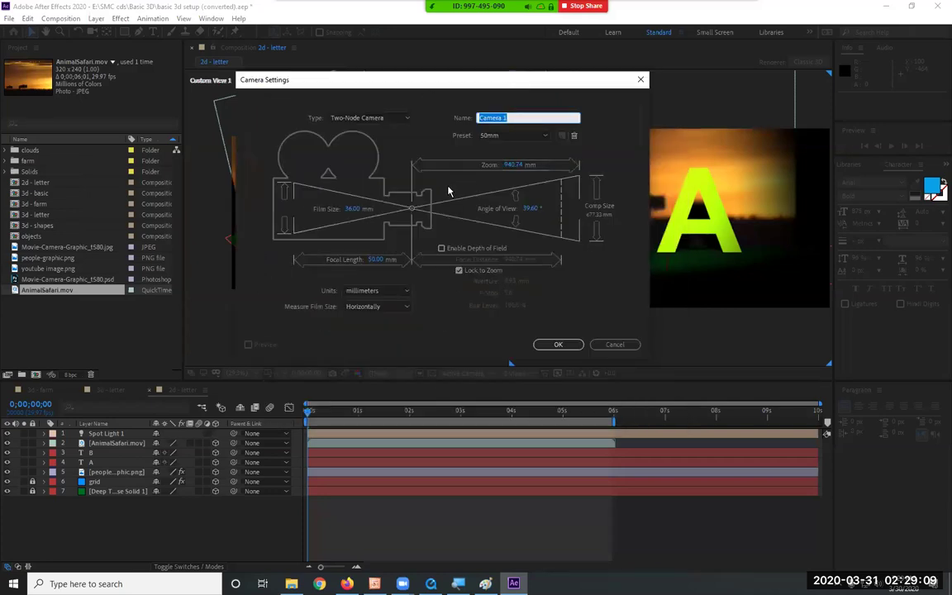
pyautogui.click(614, 345)
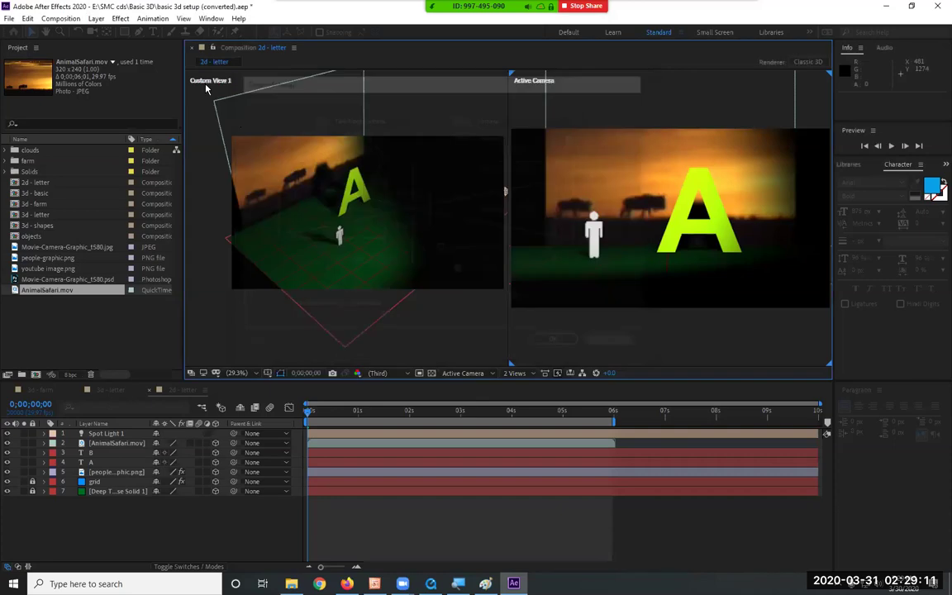
# Step: Add a two-node camera named Camera 1 to the composition with the 35mm preset
pyautogui.click(96, 19)
pyautogui.moveTo(103, 35)
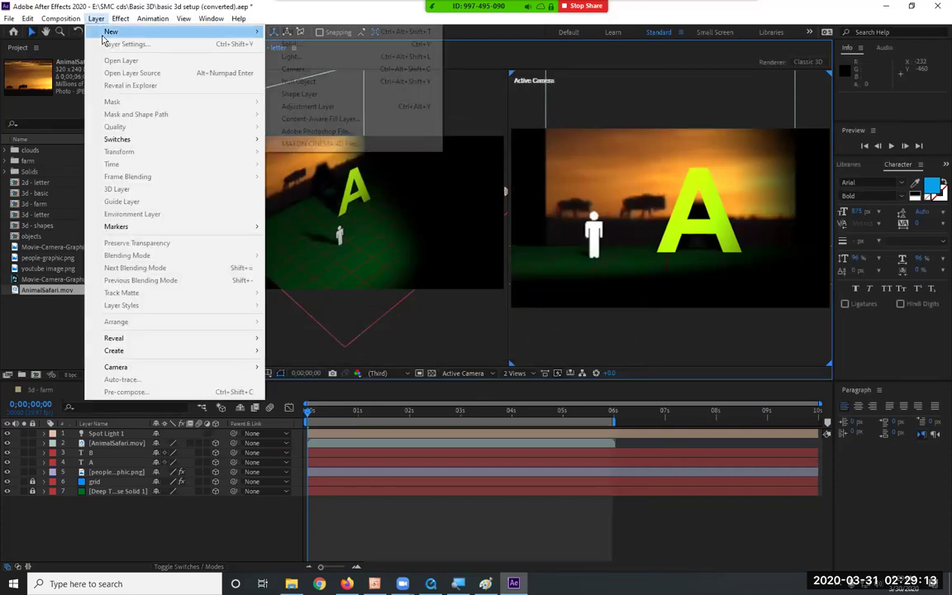
pyautogui.click(314, 69)
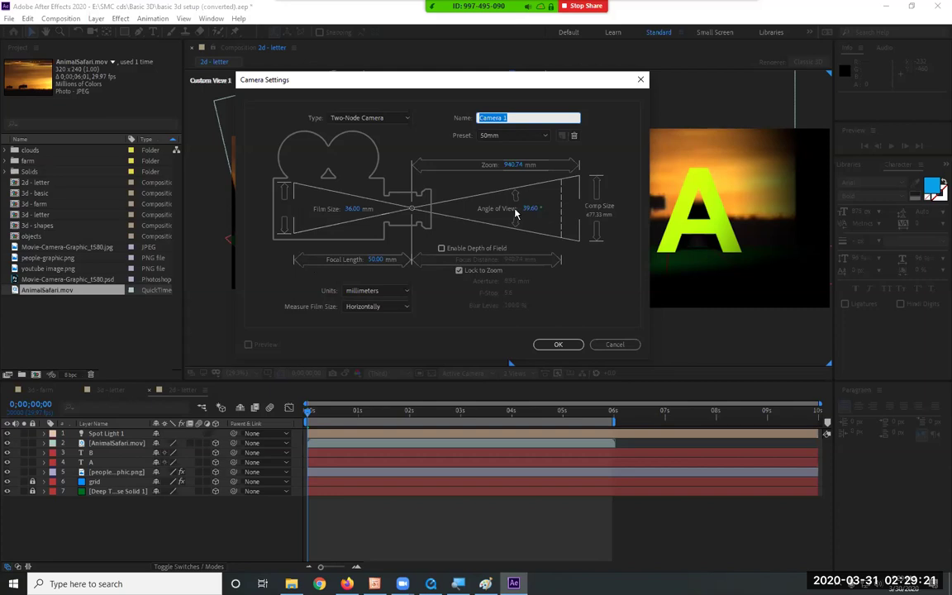
pyautogui.click(526, 136)
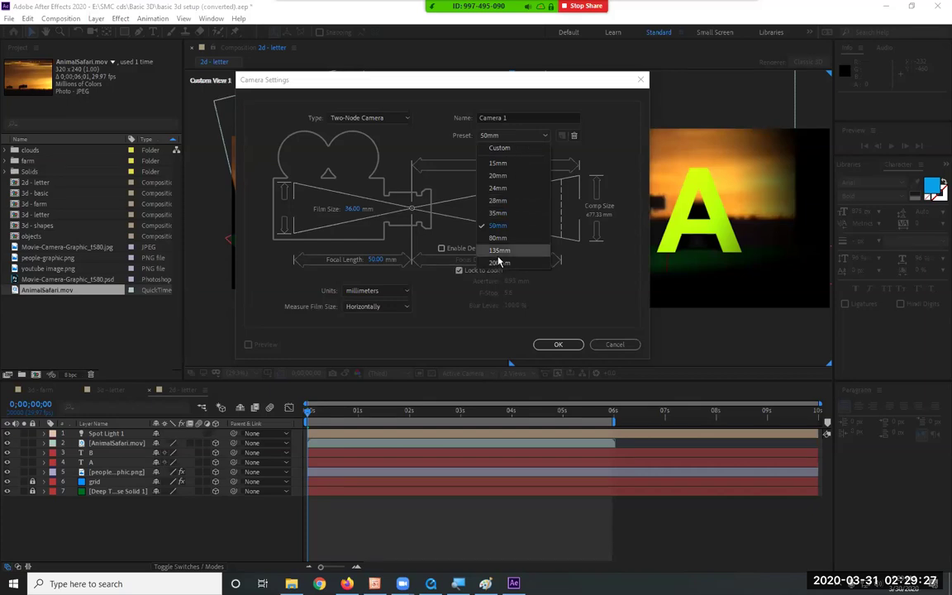
pyautogui.click(503, 214)
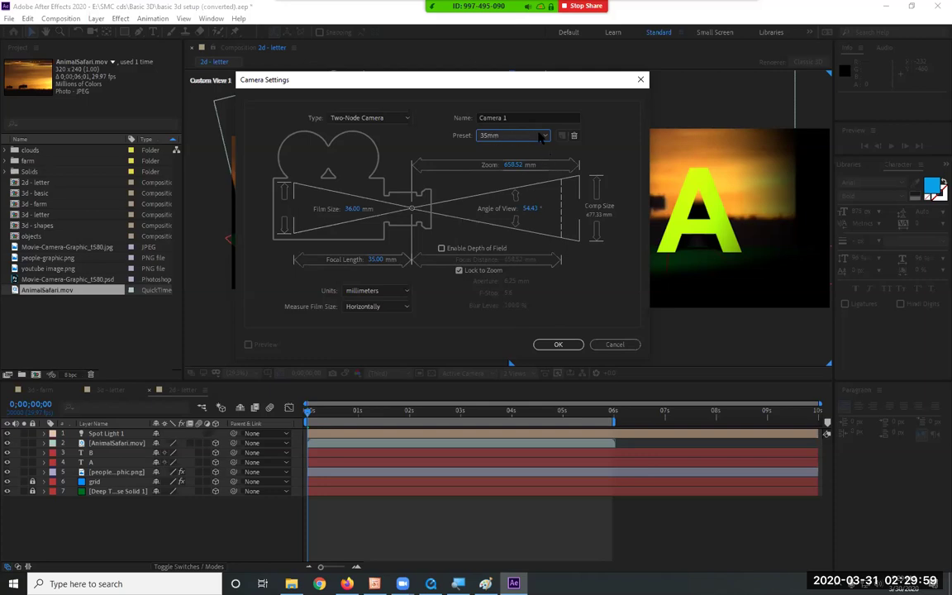
pyautogui.click(558, 344)
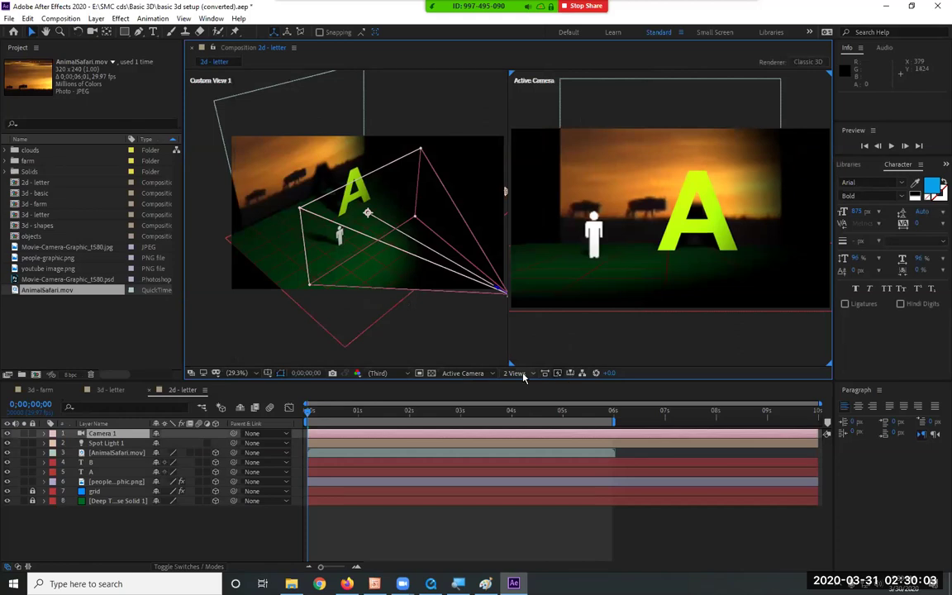
# Step: Change the Active Camera view of the two-view layout to Camera 1
pyautogui.click(480, 374)
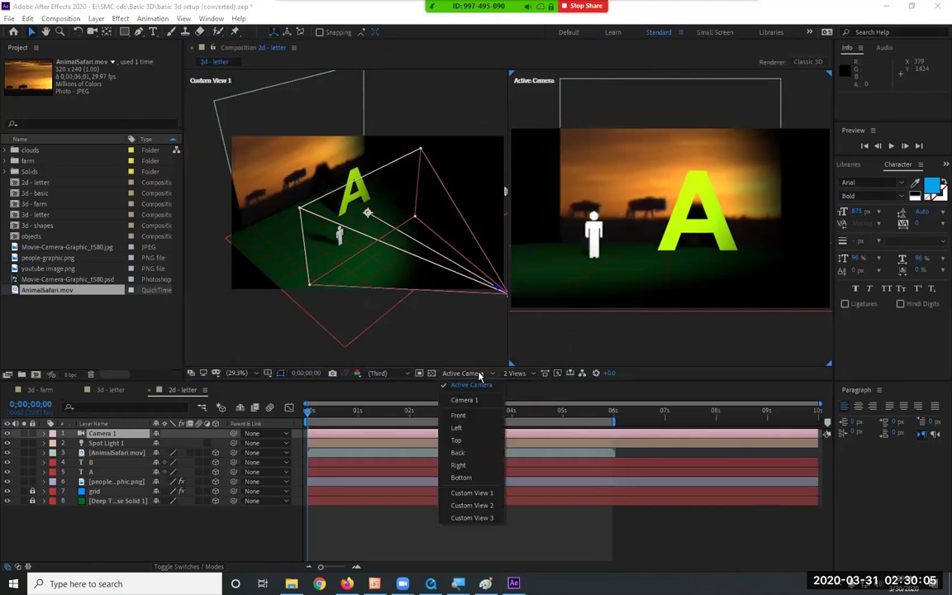
pyautogui.click(665, 94)
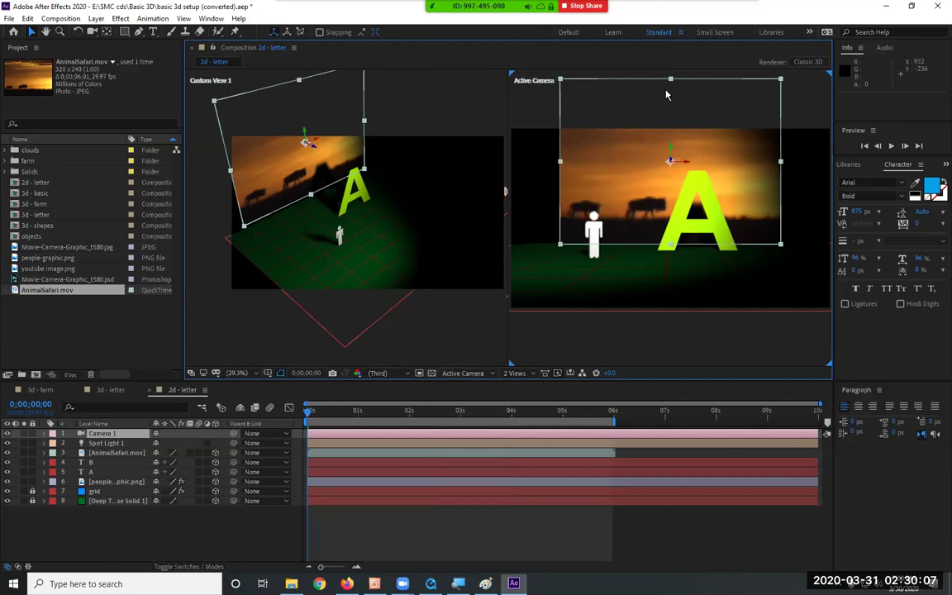
pyautogui.click(461, 373)
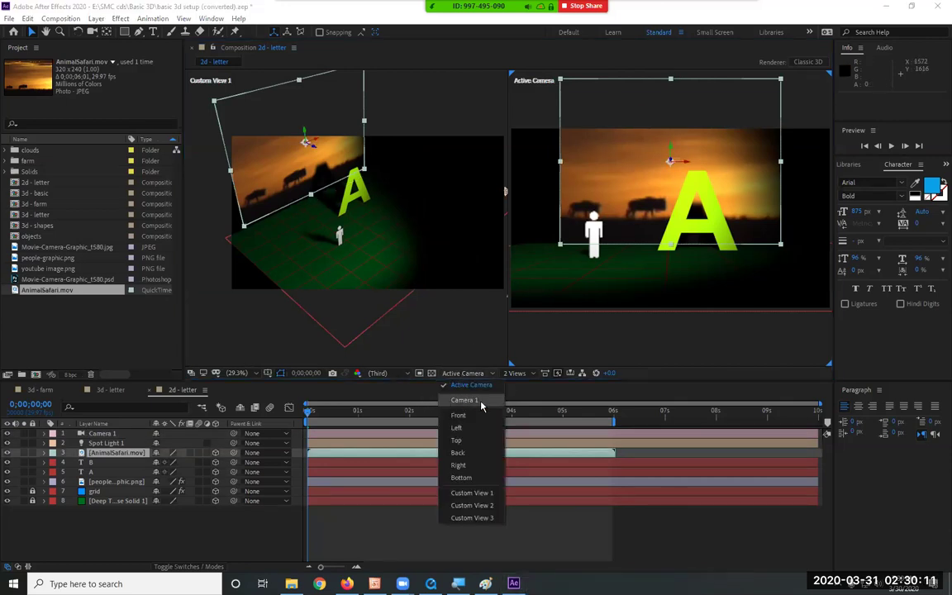
pyautogui.click(482, 402)
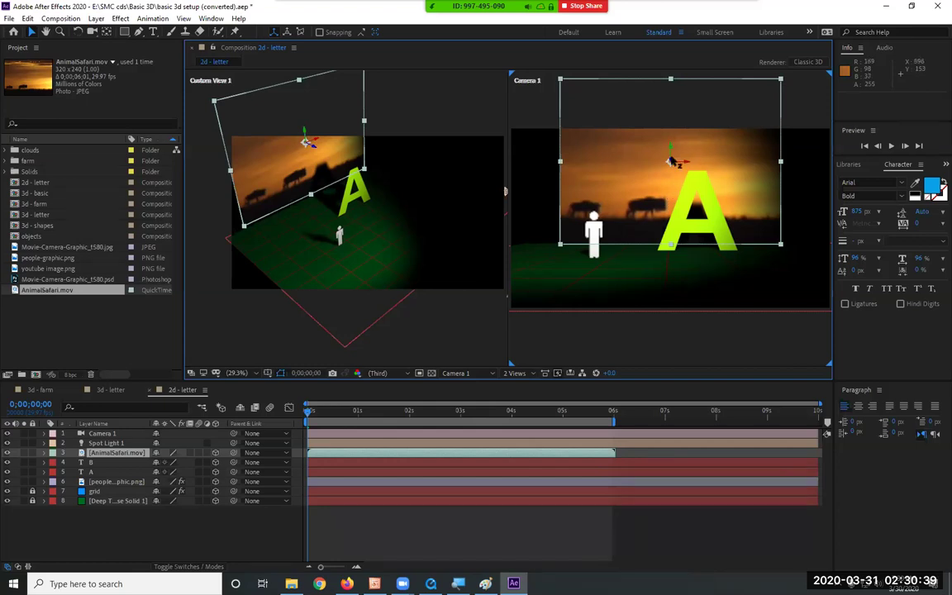
# Step: Select the Camera 1 layer and inspect its frustum in a single-view layout set to Custom View 1
pyautogui.click(102, 433)
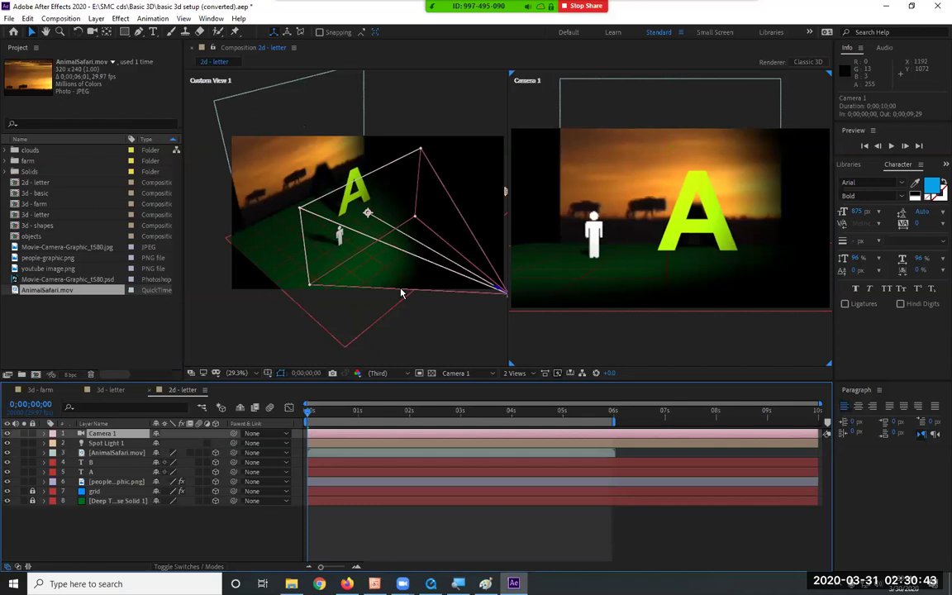
pyautogui.scroll(-3, 400, 293)
pyautogui.scroll(3, 400, 294)
pyautogui.scroll(3, 453, 269)
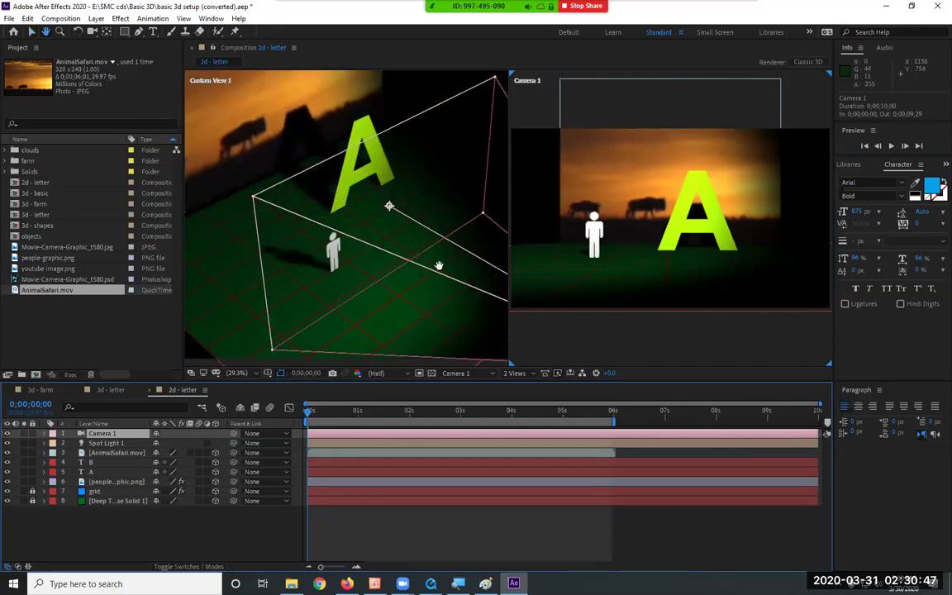
pyautogui.scroll(4, 496, 330)
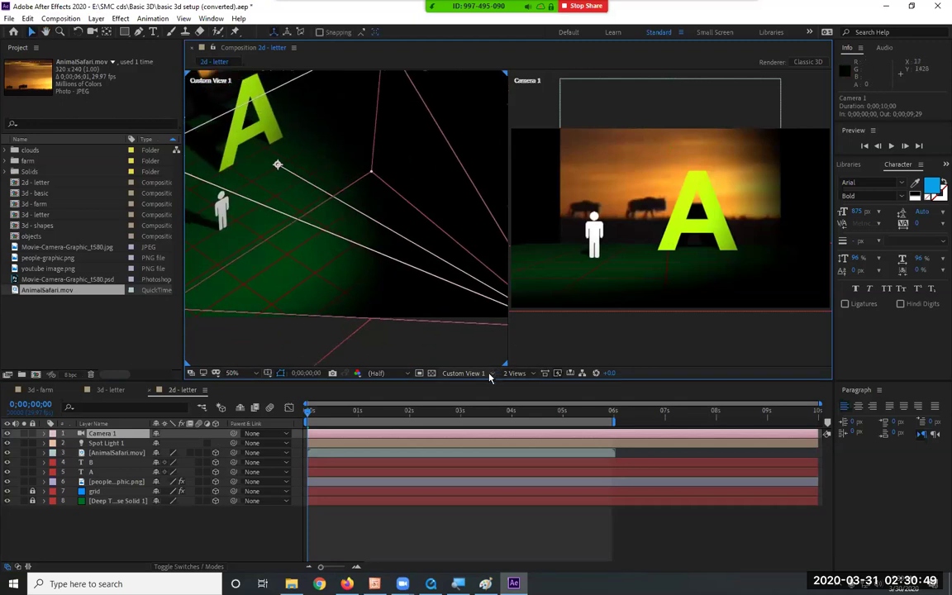
pyautogui.click(512, 372)
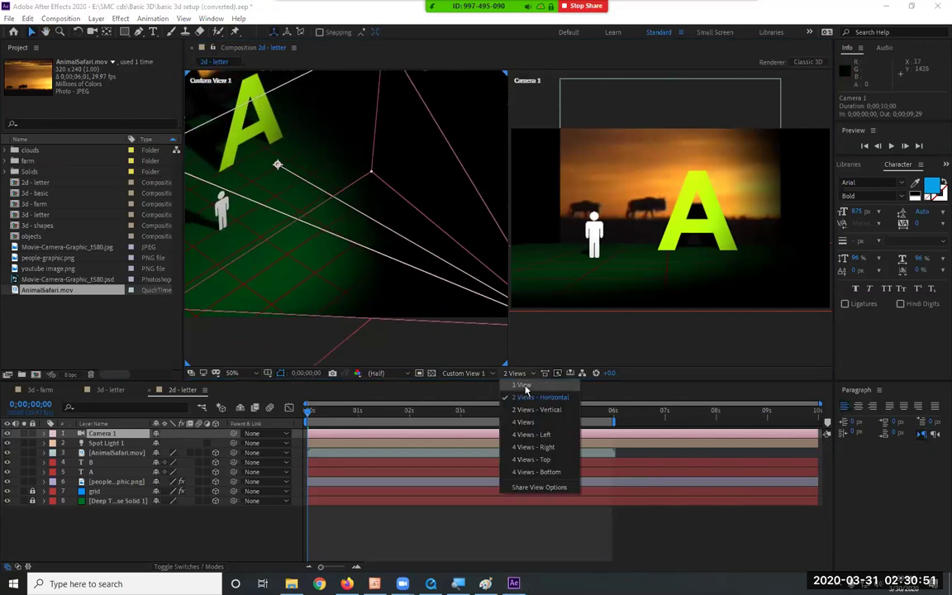
pyautogui.click(525, 386)
pyautogui.click(478, 376)
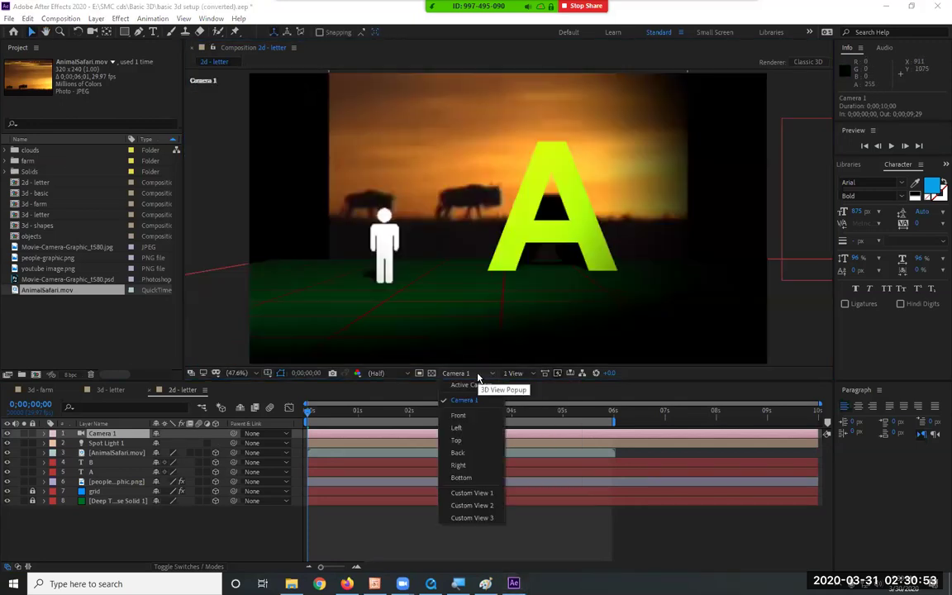
pyautogui.click(480, 493)
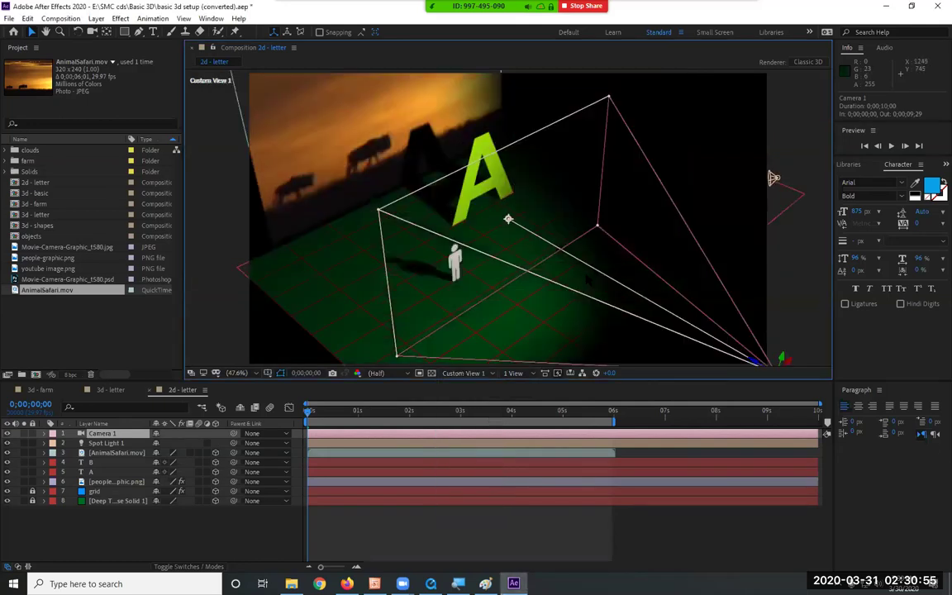
# Step: With the view at 25%, try moving Camera 1's point of interest to about 351.4, 1032.1, 116.5, and undo the move
pyautogui.press(',')
pyautogui.press(',')
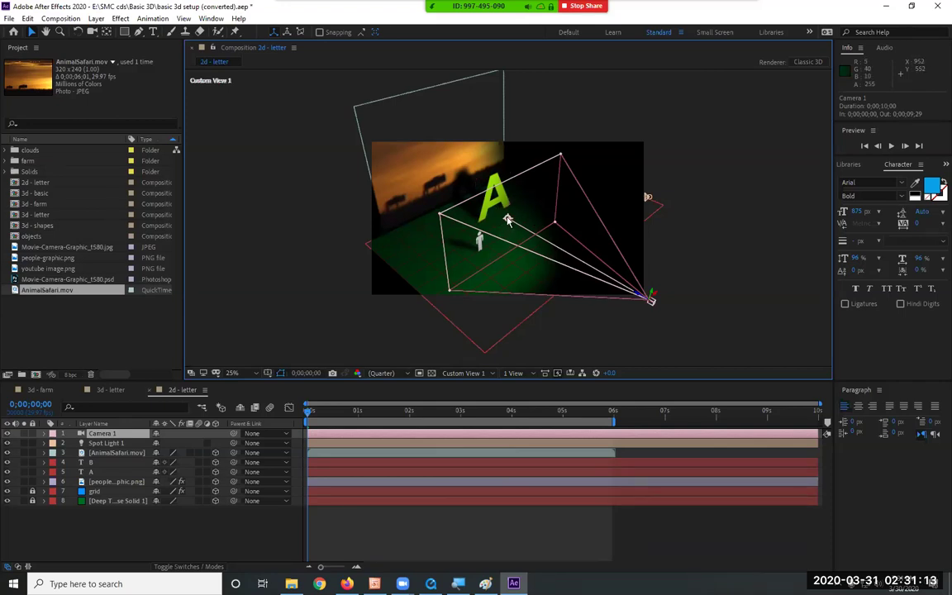
pyautogui.moveTo(507, 220); pyautogui.dragTo(418, 245)
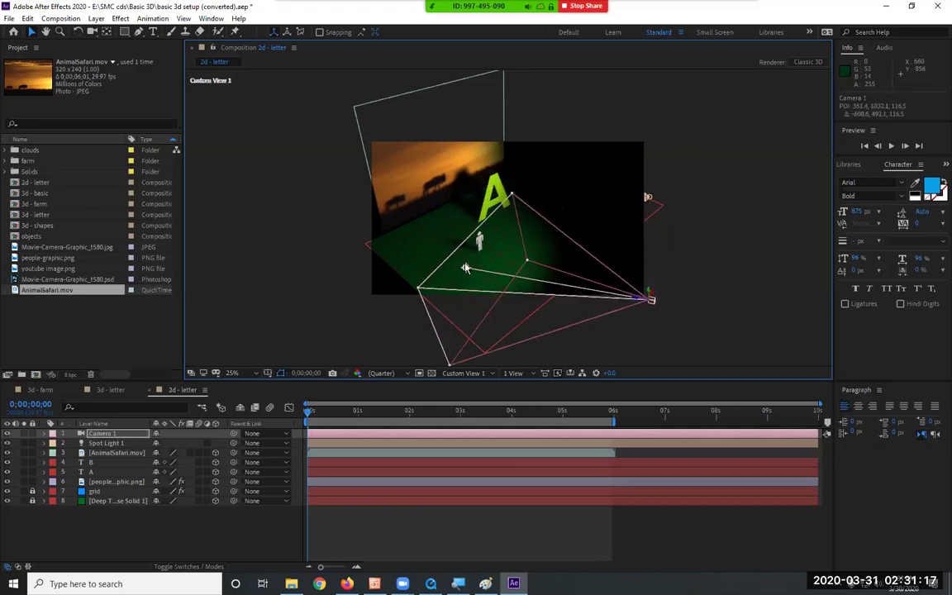
pyautogui.hotkey('ctrl', 'z')
# Step: Return to the 2 Views - Horizontal layout and set the second view to Camera 1
pyautogui.click(514, 372)
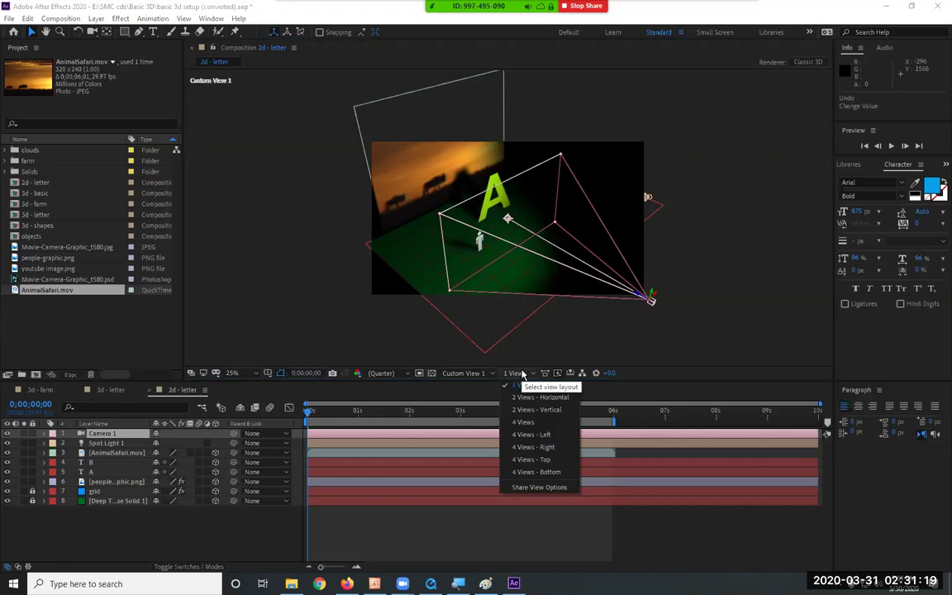
pyautogui.click(542, 398)
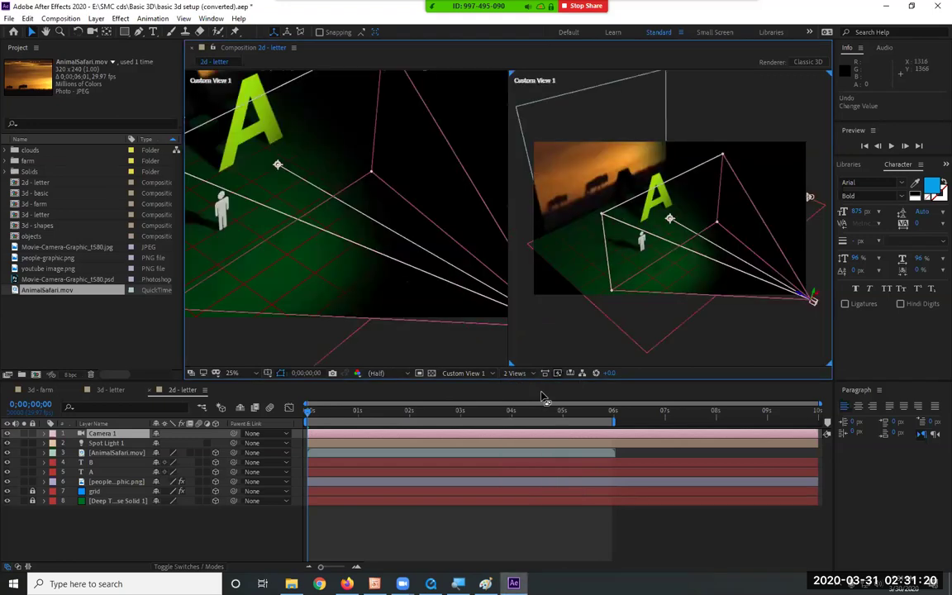
pyautogui.click(715, 93)
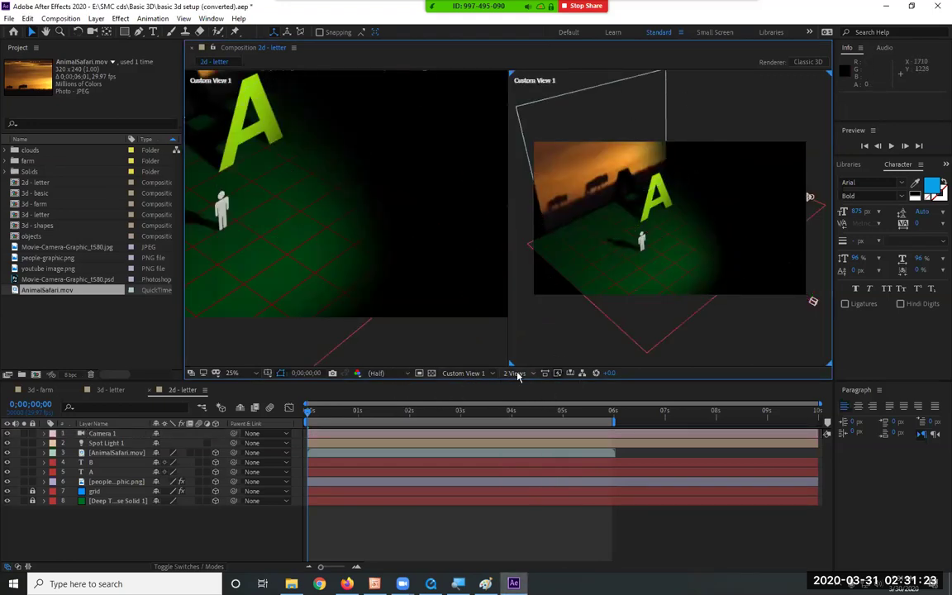
pyautogui.click(475, 373)
pyautogui.click(480, 403)
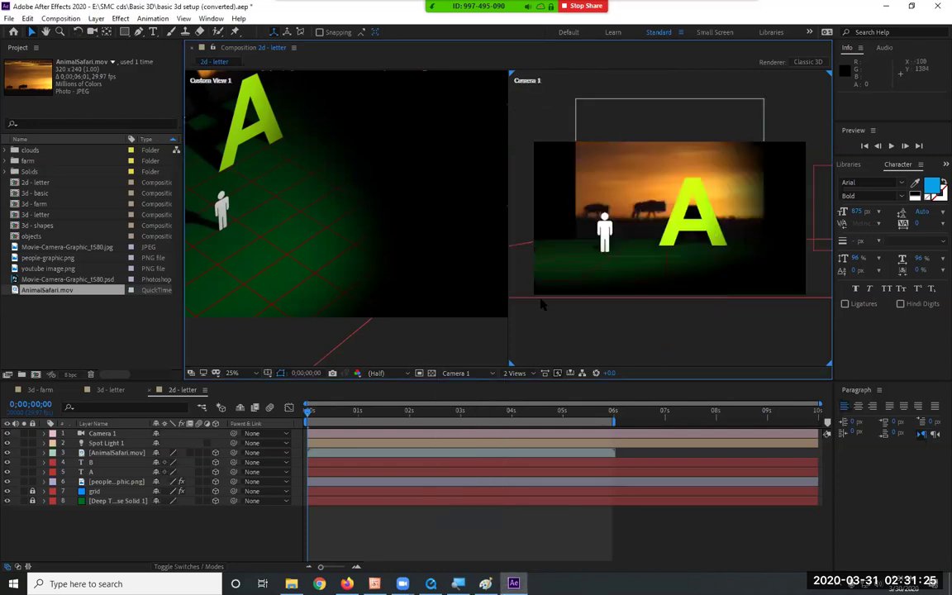
# Step: Select Camera 1 in Custom View 1 at 25% magnification and try out moving its point of interest
pyautogui.click(330, 251)
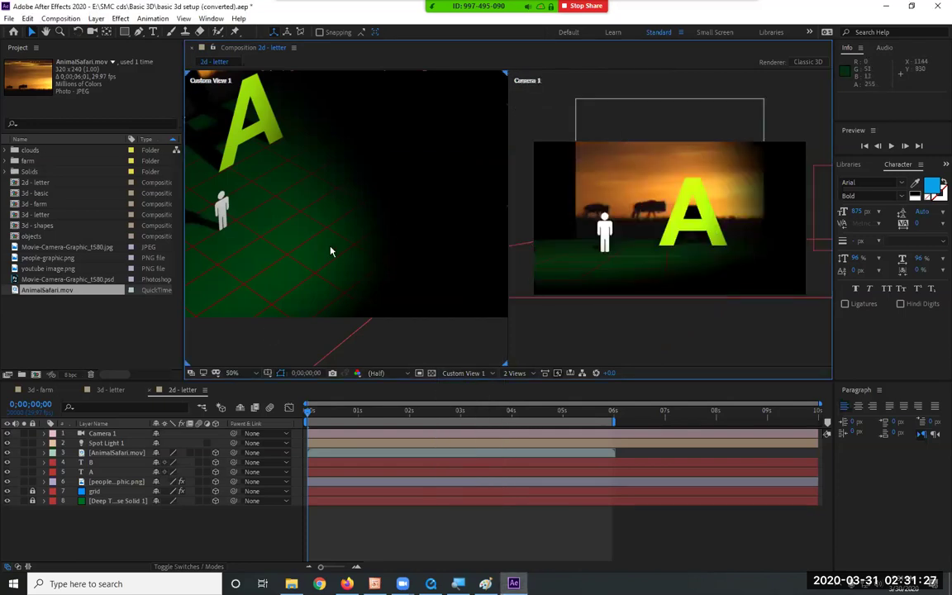
pyautogui.scroll(-2, 330, 251)
pyautogui.click(454, 276)
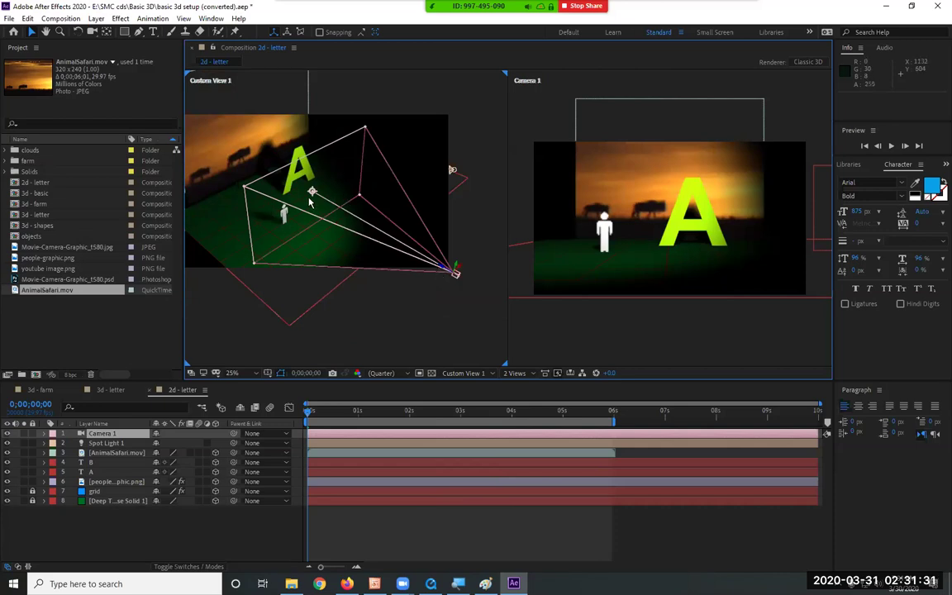
pyautogui.moveTo(312, 193)
pyautogui.mouseDown()
pyautogui.moveTo(397, 168)
pyautogui.moveTo(271, 212)
pyautogui.moveTo(384, 176)
pyautogui.moveTo(412, 187)
pyautogui.moveTo(342, 187)
pyautogui.moveTo(250, 218)
pyautogui.moveTo(272, 256)
pyautogui.moveTo(365, 195)
pyautogui.moveTo(314, 190)
pyautogui.mouseUp()
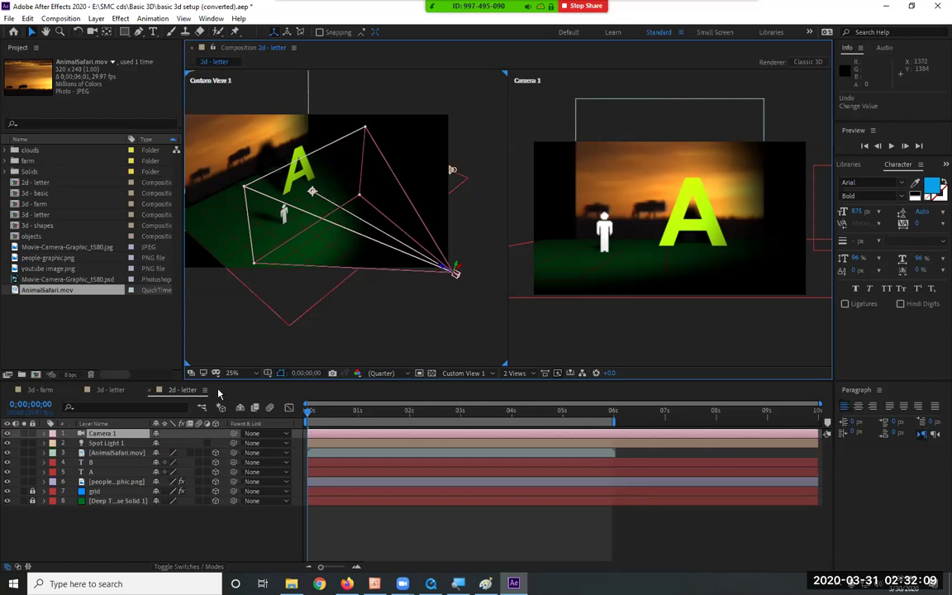
# Step: Reveal Camera 1's Transform properties and move the camera together with its point of interest to position about 926.1, 408.1, -1796.3
pyautogui.click(44, 434)
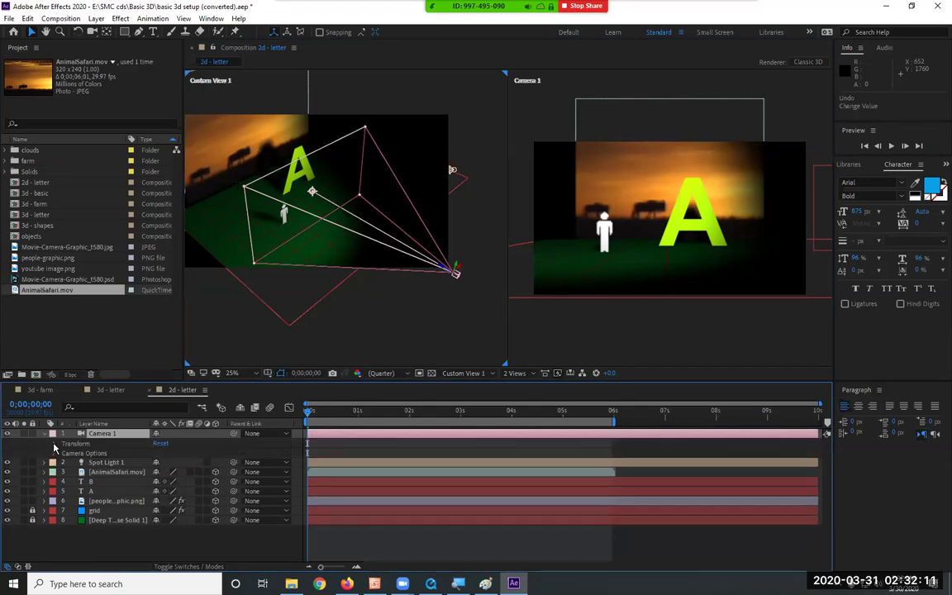
pyautogui.click(54, 444)
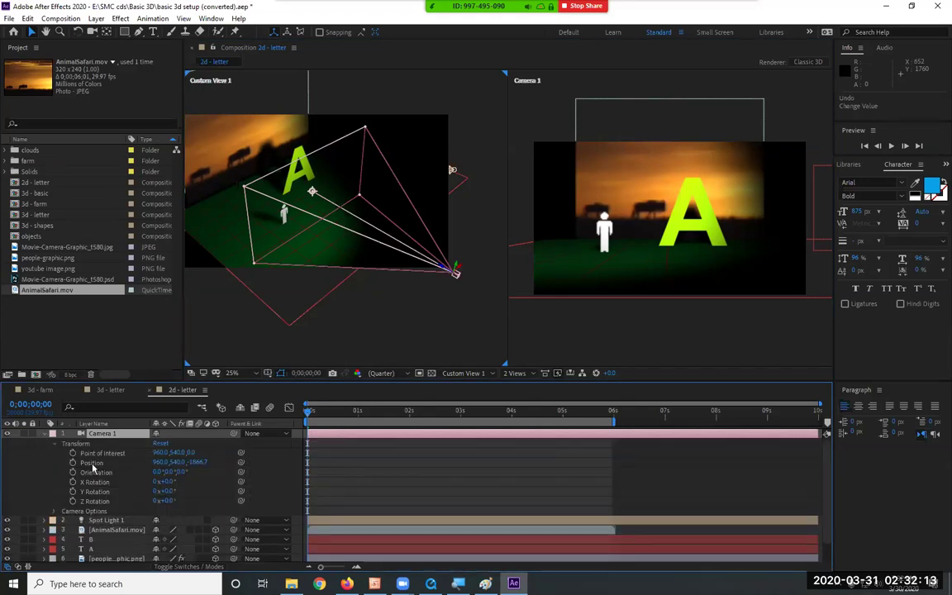
pyautogui.click(92, 463)
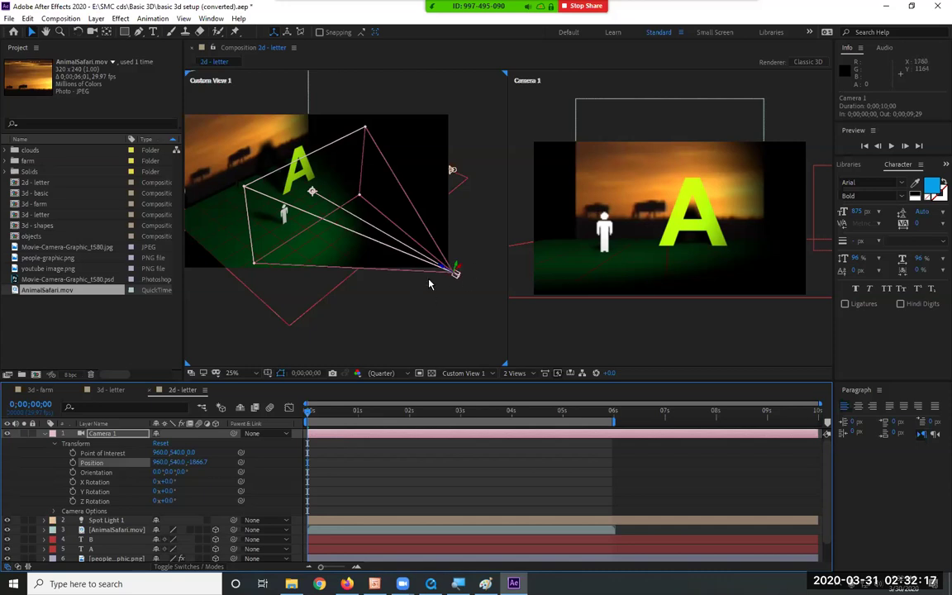
pyautogui.moveTo(453, 271); pyautogui.dragTo(420, 239)
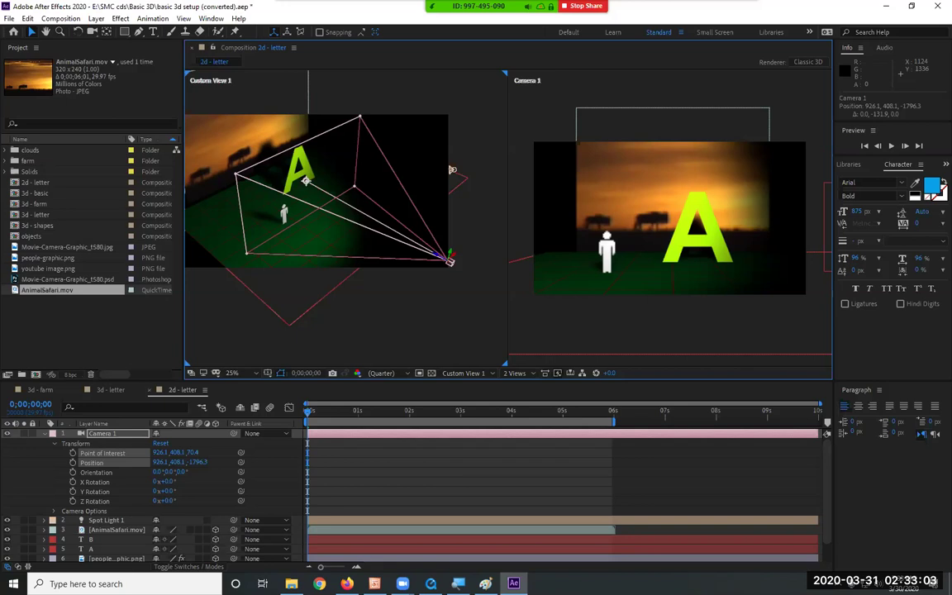
# Step: Move only Camera 1's point of interest to about 873.4, 436.1, 95.1, aiming it between the person and the letter A
pyautogui.moveTo(280, 167); pyautogui.dragTo(273, 229)
pyautogui.click(103, 452)
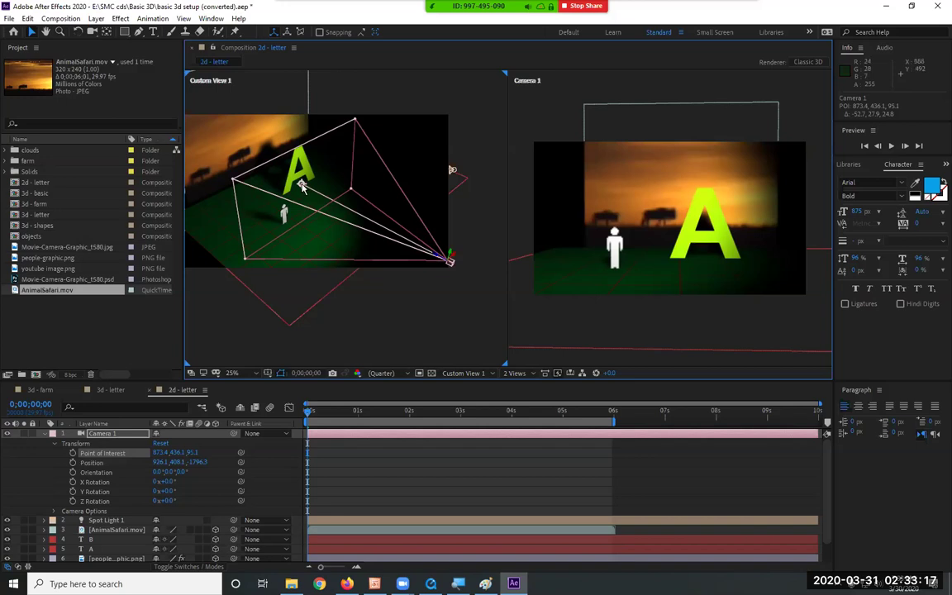
# Step: Shift Camera 1 along its axes together with its point of interest, and move the camera body alone to about 690, 399, -1774
pyautogui.moveTo(360, 165); pyautogui.dragTo(348, 195)
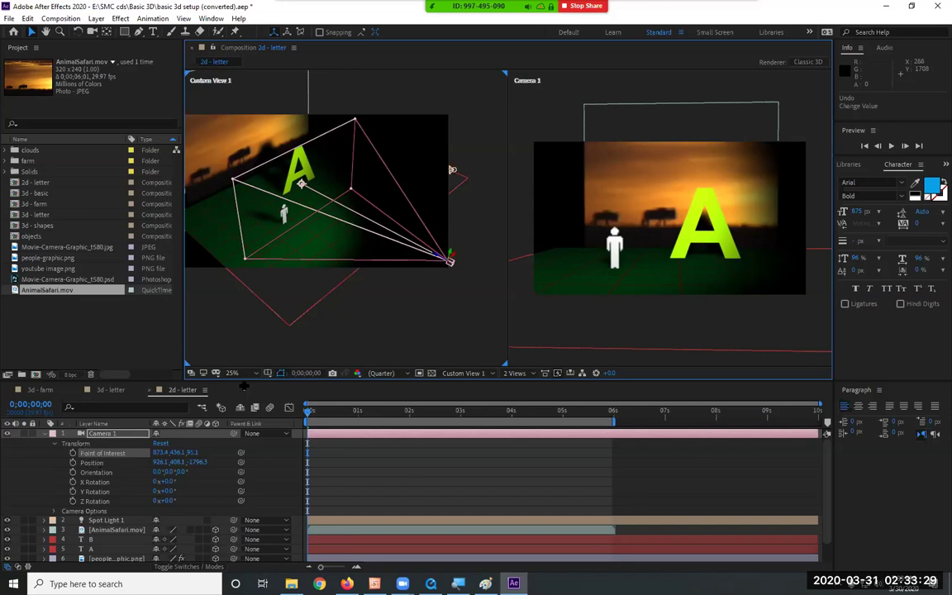
pyautogui.moveTo(450, 259)
pyautogui.mouseDown()
pyautogui.moveTo(526, 235)
pyautogui.moveTo(478, 228)
pyautogui.moveTo(496, 215)
pyautogui.moveTo(478, 265)
pyautogui.moveTo(417, 273)
pyautogui.moveTo(449, 265)
pyautogui.mouseUp()
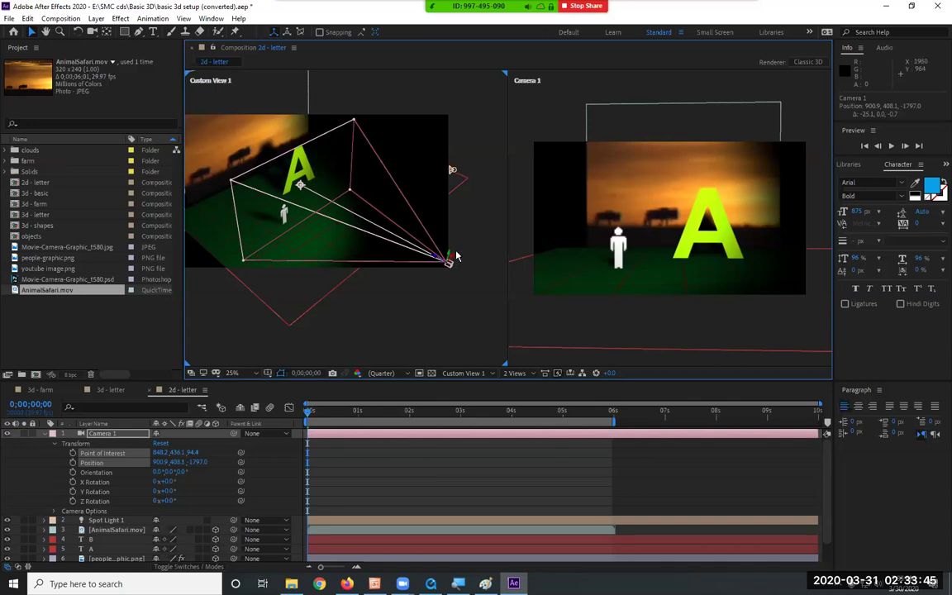
pyautogui.moveTo(453, 260); pyautogui.dragTo(495, 270)
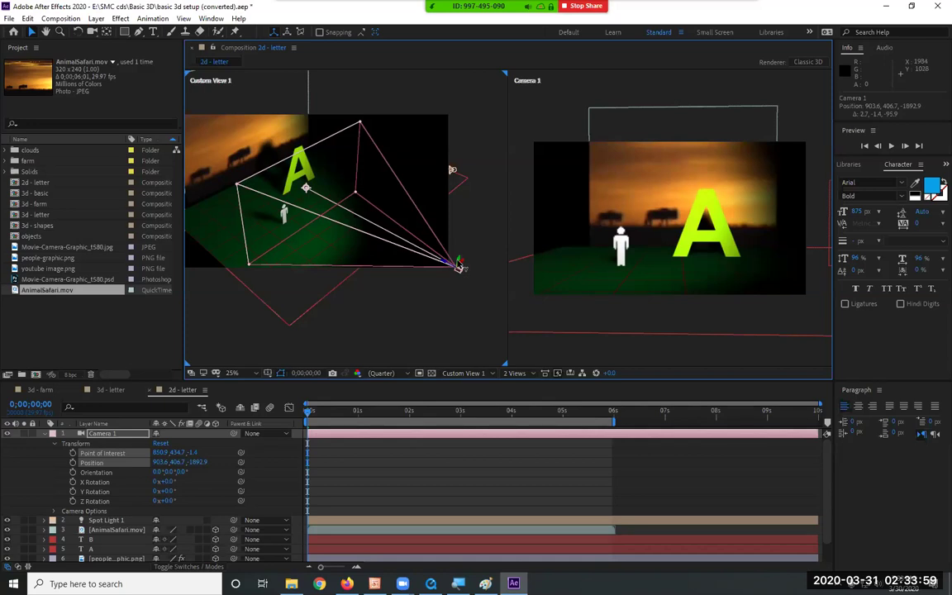
pyautogui.moveTo(458, 265); pyautogui.dragTo(456, 286)
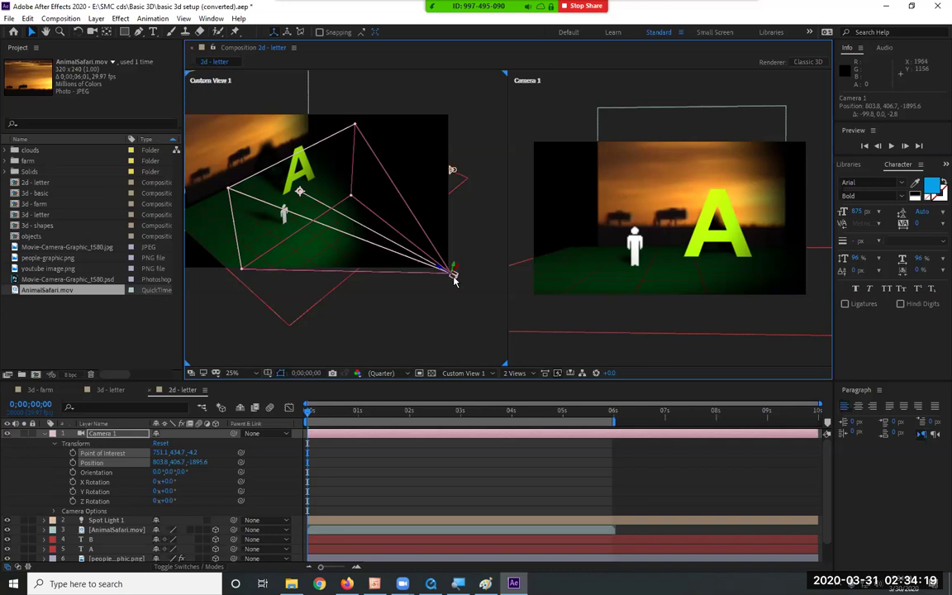
pyautogui.moveTo(452, 274); pyautogui.dragTo(424, 277)
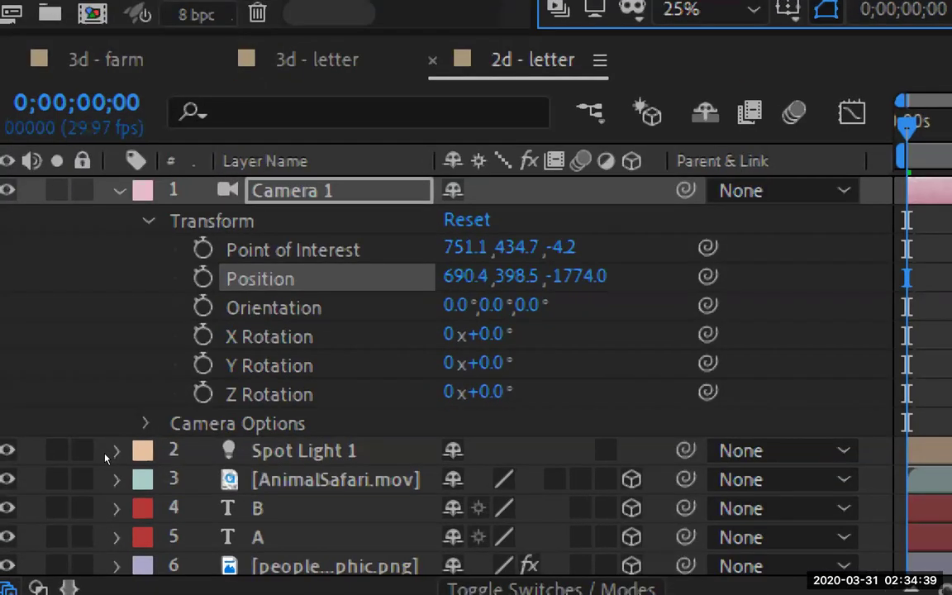
# Step: Step through Camera 1's transform properties, from Point of Interest and Position to Orientation and the X and Y rotations
pyautogui.press('Up')
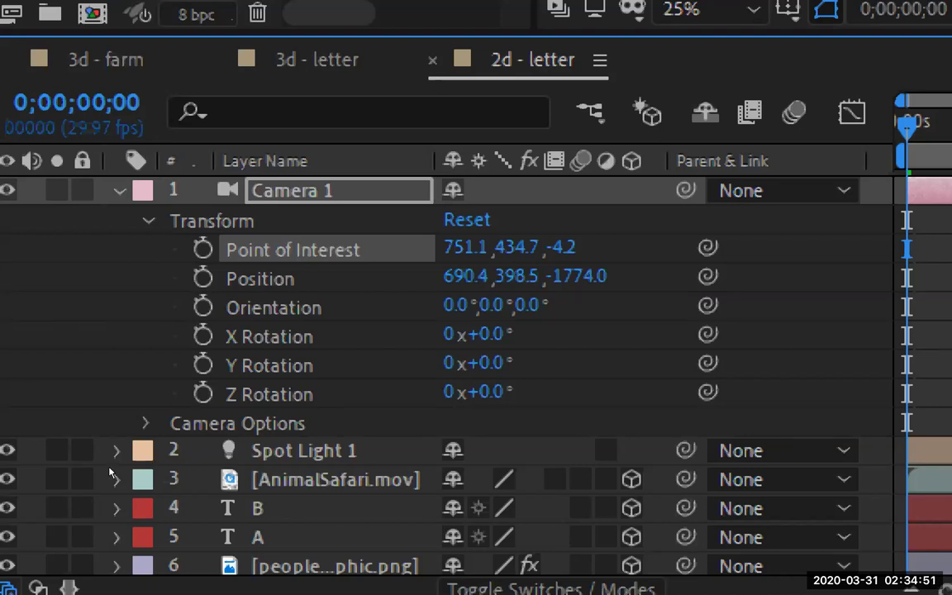
pyautogui.press('Down')
pyautogui.press('Down')
pyautogui.press('Down')
pyautogui.hotkey('shift', 'Down')
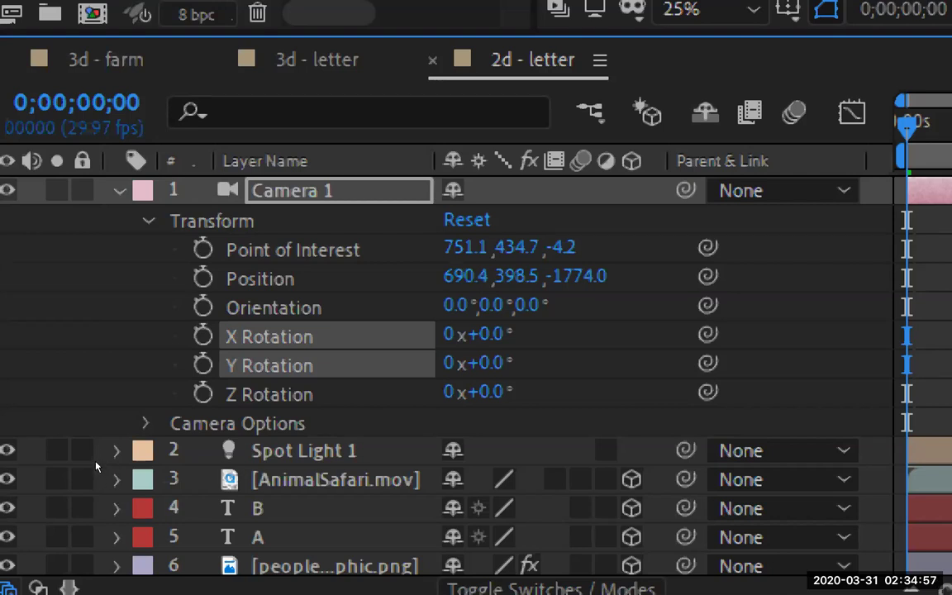
pyautogui.press('Up')
pyautogui.press('Up')
pyautogui.press('Up')
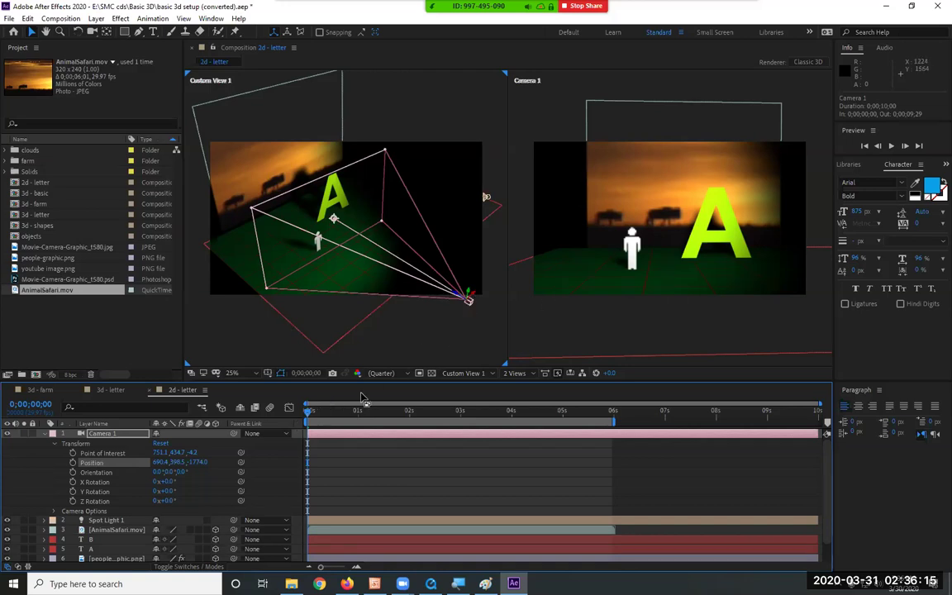
# Step: Move Camera 1 along its X axis to about 2530, 399, -1837 and start keyframing Point of Interest and Position at 0 s
pyautogui.moveTo(506, 281); pyautogui.dragTo(776, 241)
pyautogui.click(776, 240)
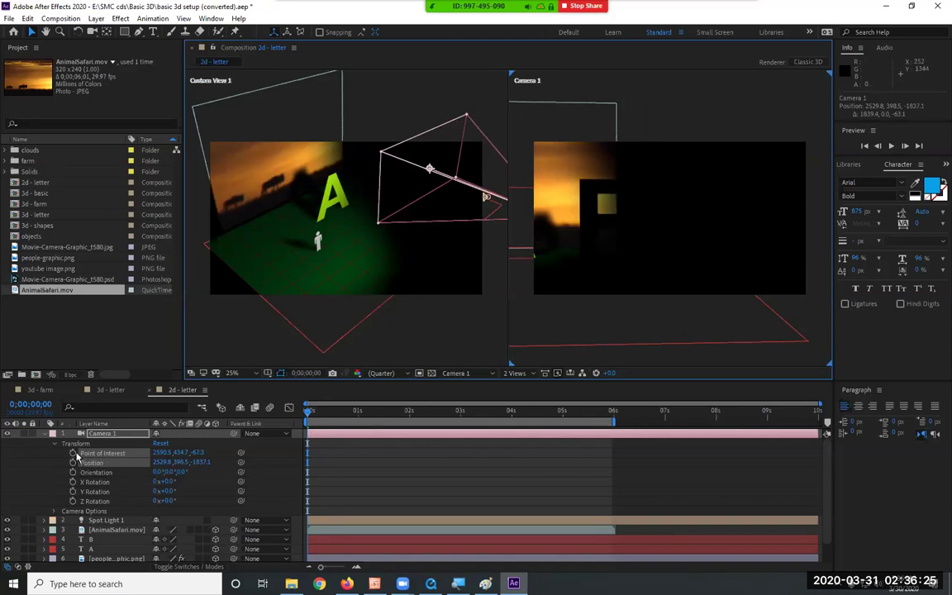
pyautogui.click(73, 452)
pyautogui.click(73, 463)
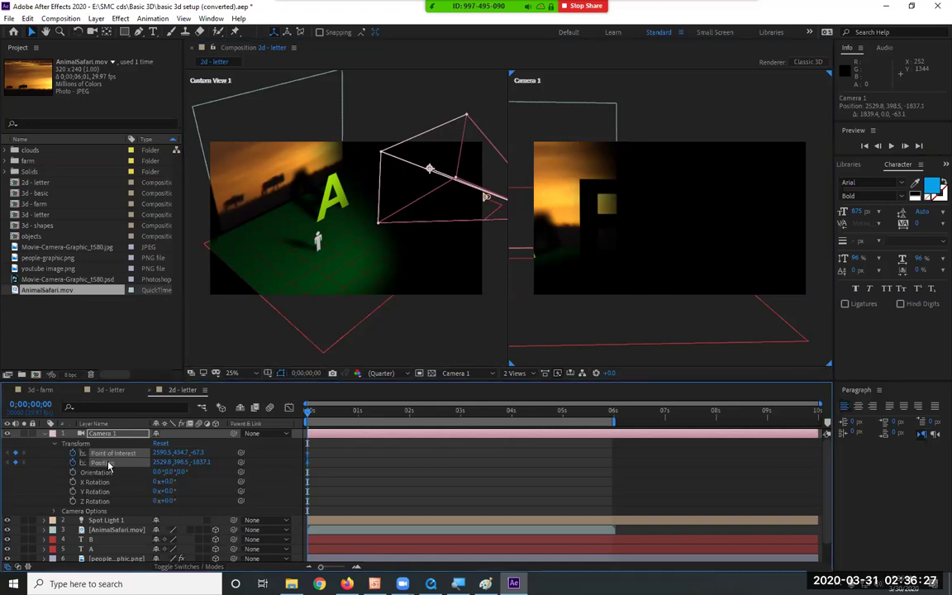
# Step: At 0;00;05;27, move Camera 1 with its point of interest along X to about -201, 399, -1744, so both properties are keyframed
pyautogui.click(611, 413)
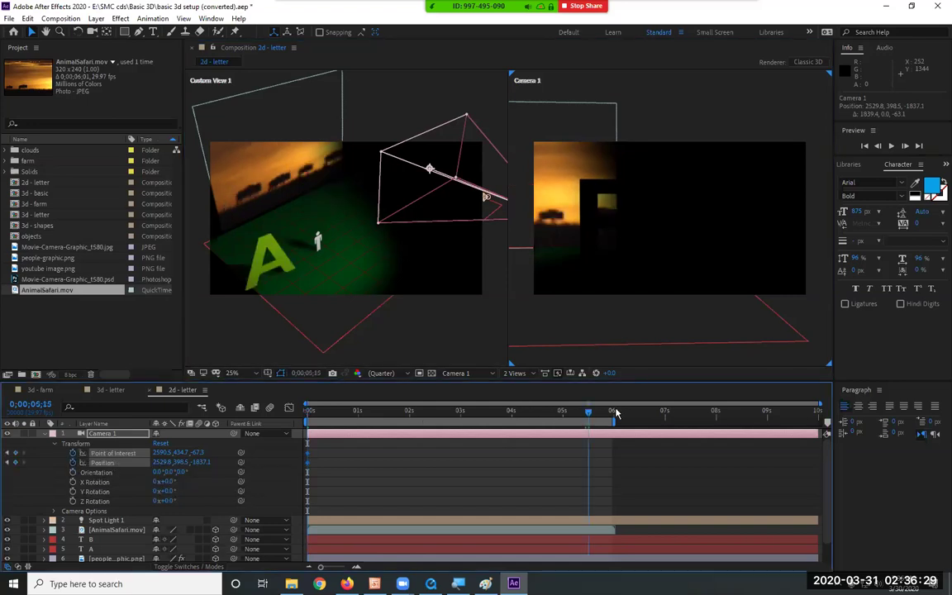
pyautogui.click(609, 413)
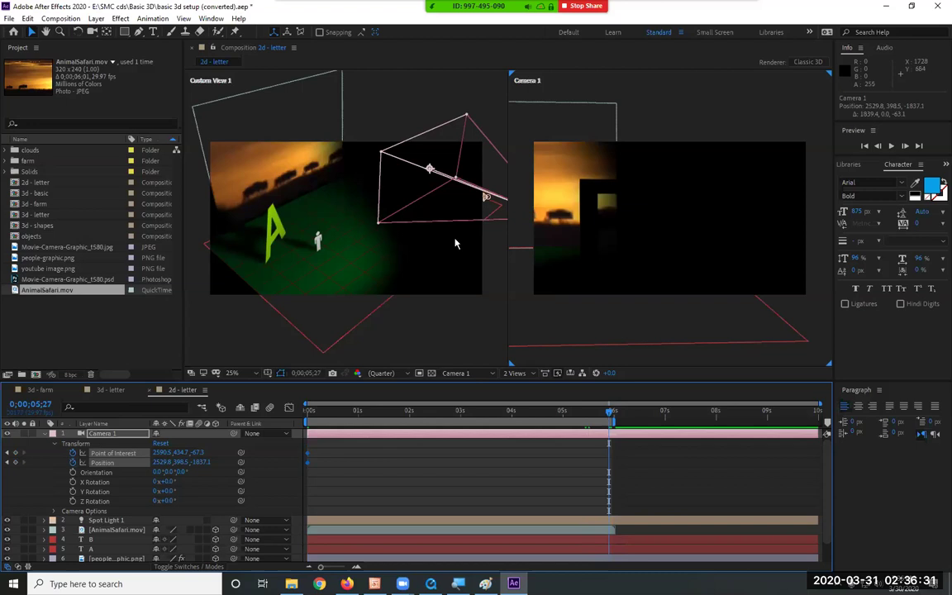
pyautogui.scroll(-2, 457, 235)
pyautogui.moveTo(453, 218); pyautogui.dragTo(241, 277)
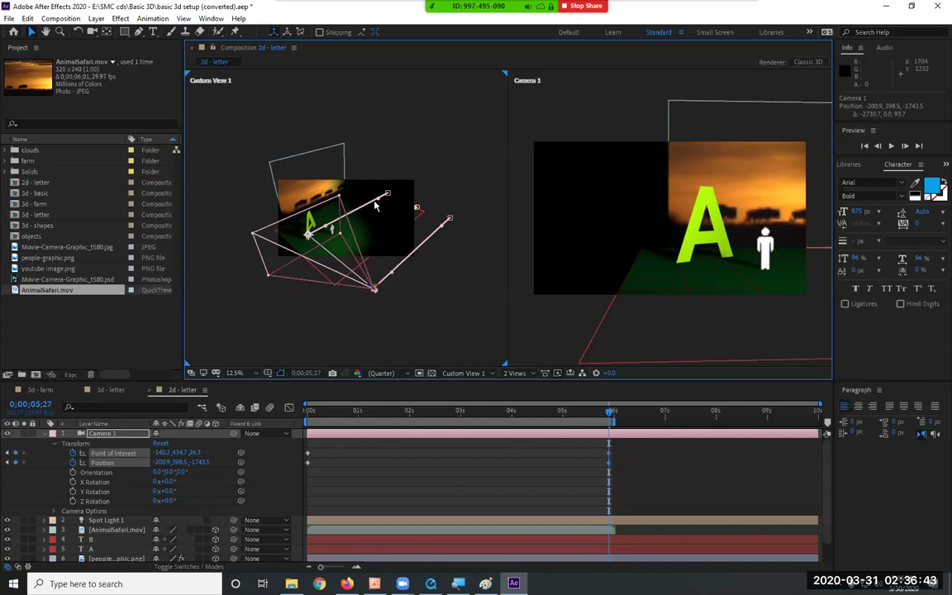
# Step: Play back the sideways camera tracking move from the start of the composition in the Camera 1 view
pyautogui.press('space')
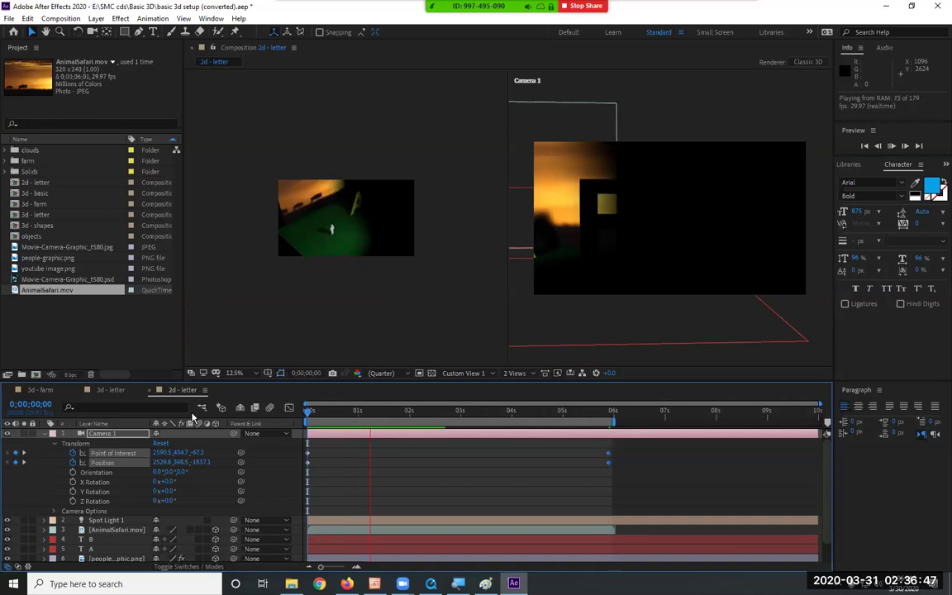
pyautogui.click(682, 122)
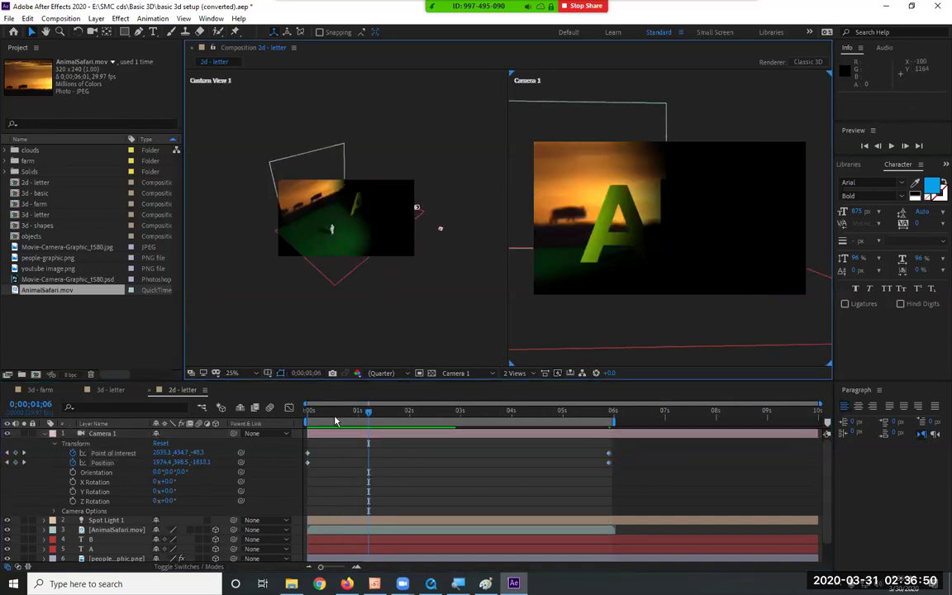
pyautogui.press('Home')
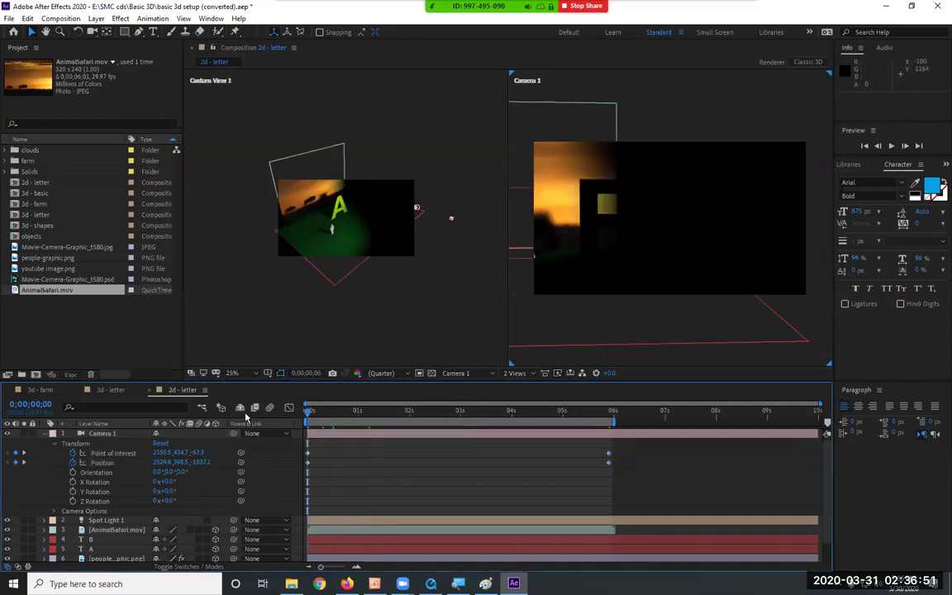
pyautogui.press('space')
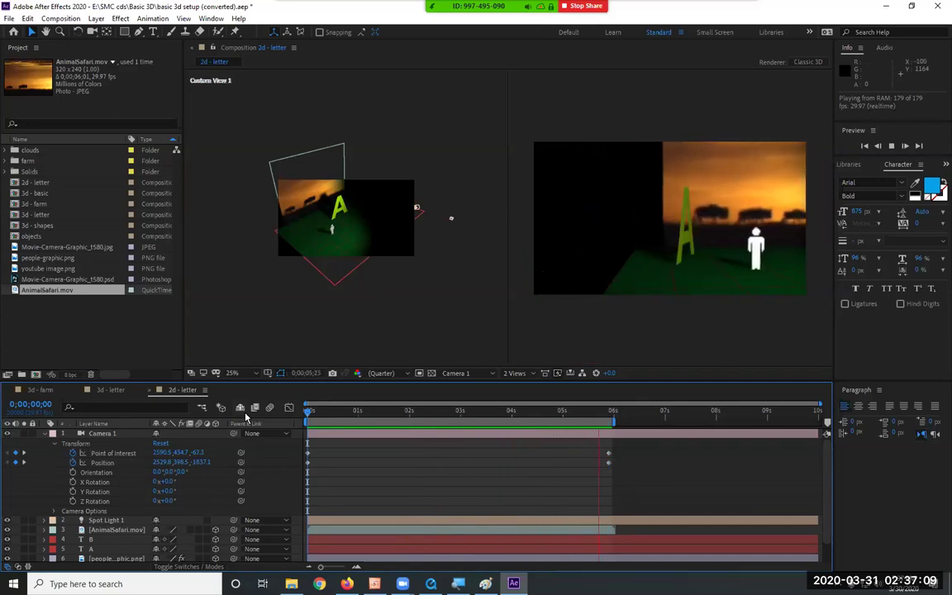
pyautogui.press('space')
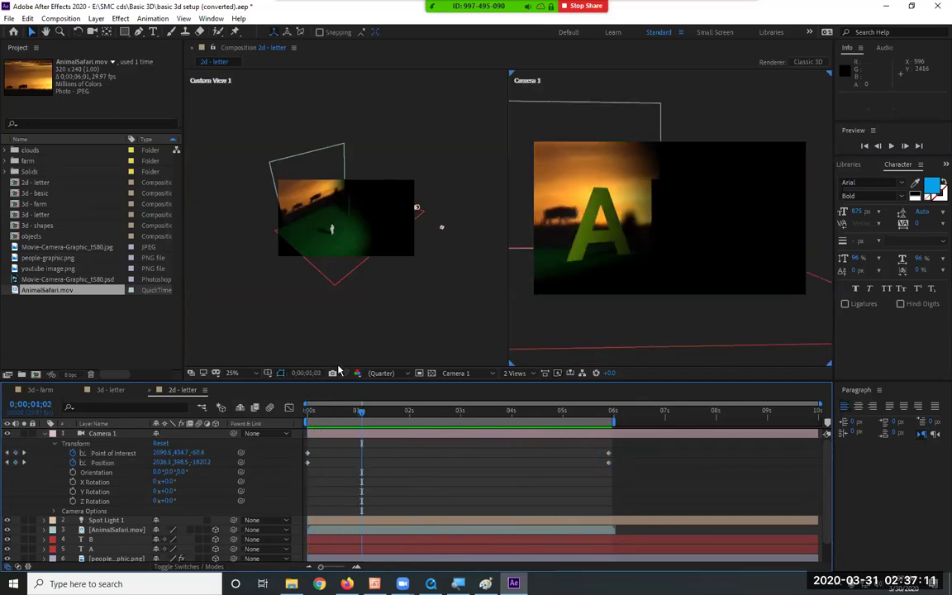
# Step: At 0 s, remove Camera 1's Point of Interest and Position keyframes and move it back along X to about 794, 399, -1778
pyautogui.press('Home')
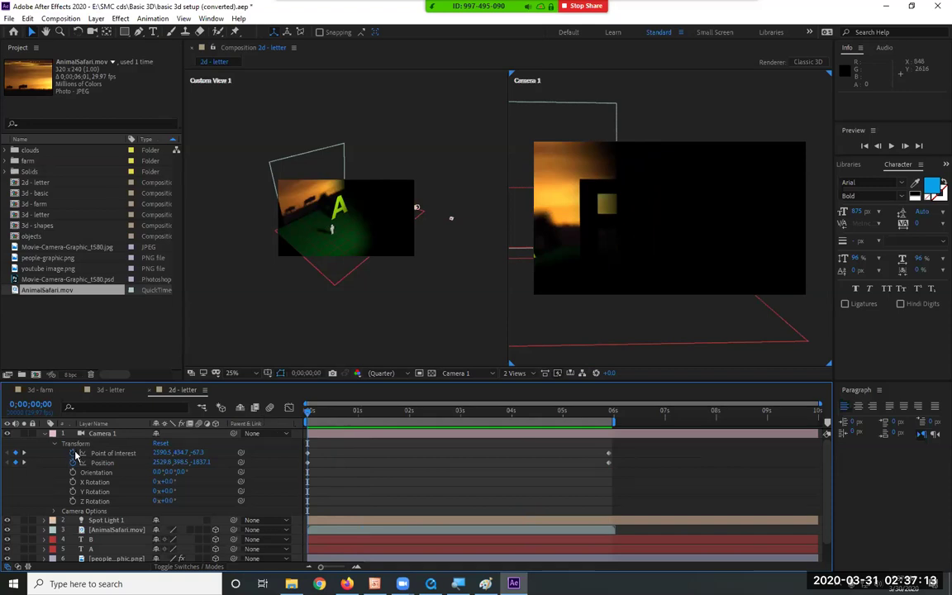
pyautogui.click(102, 433)
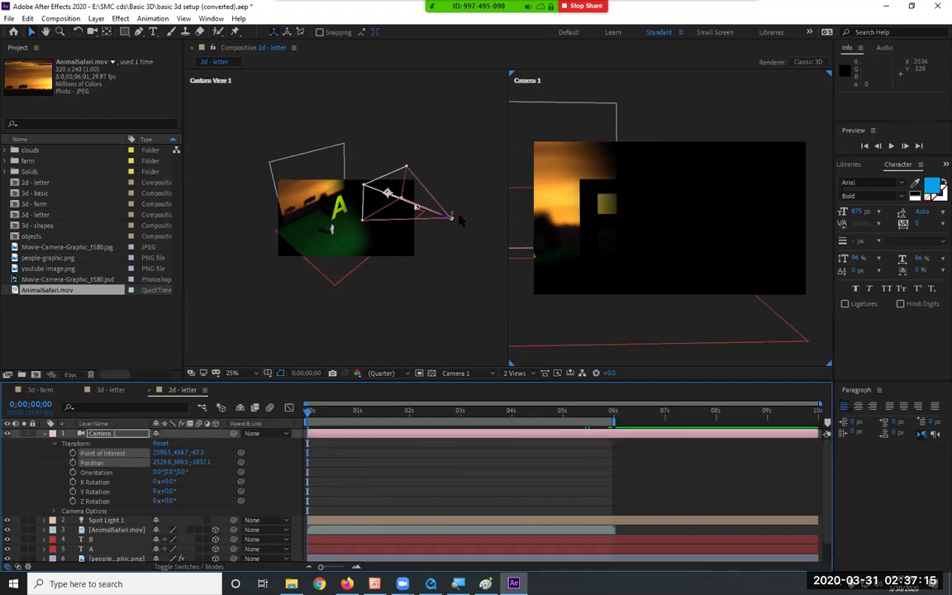
pyautogui.moveTo(457, 218); pyautogui.dragTo(292, 327)
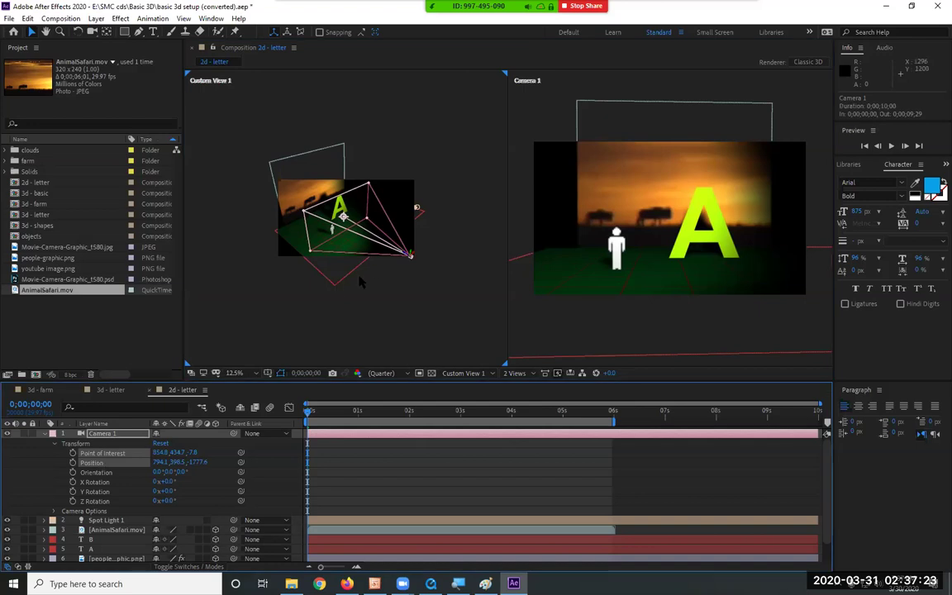
# Step: Raise Camera 1 above the scene to about 1413, -1086, -912 without moving its point of interest, and keyframe Position at 0 s
pyautogui.click(325, 283)
pyautogui.click(408, 260)
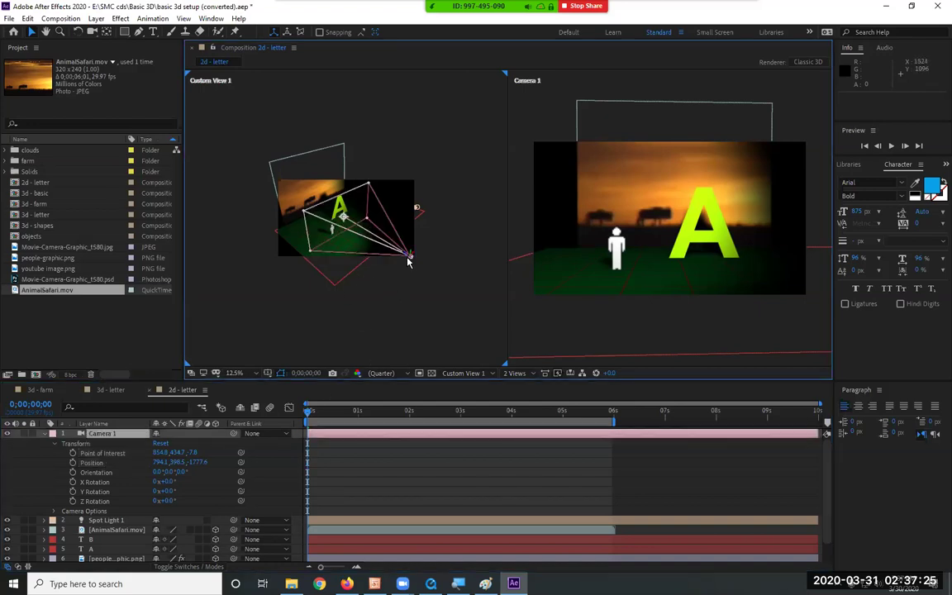
pyautogui.press('.')
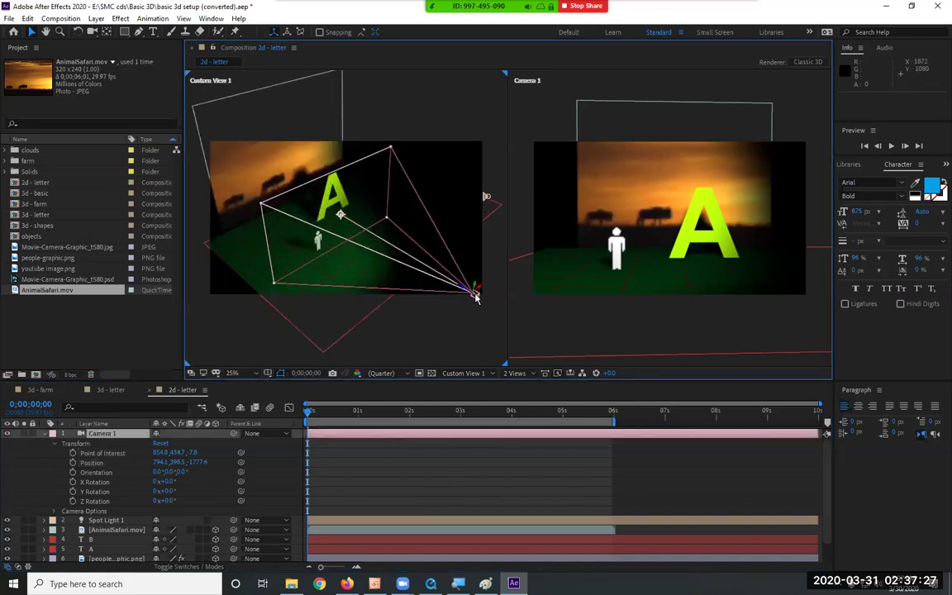
pyautogui.moveTo(475, 295); pyautogui.dragTo(456, 94)
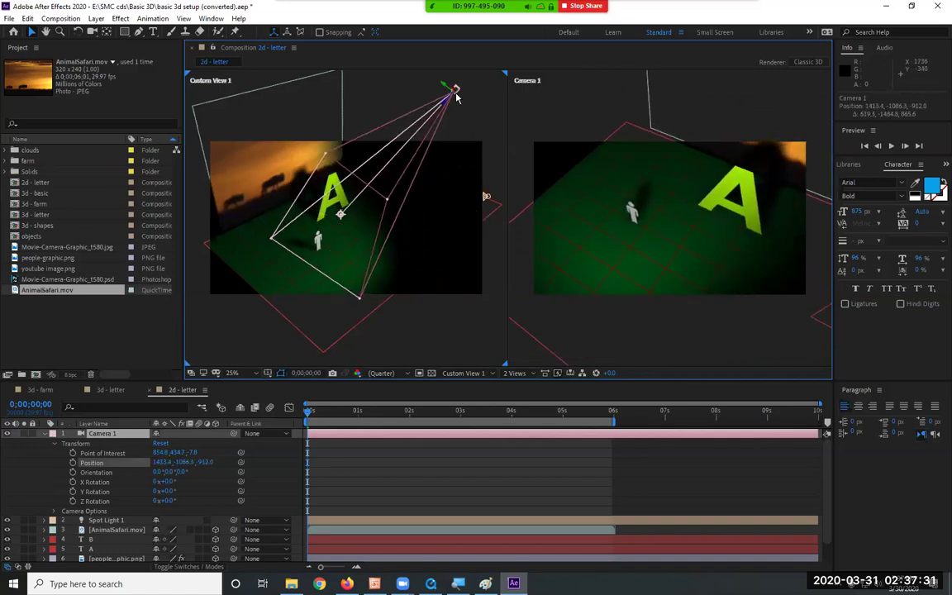
pyautogui.click(73, 463)
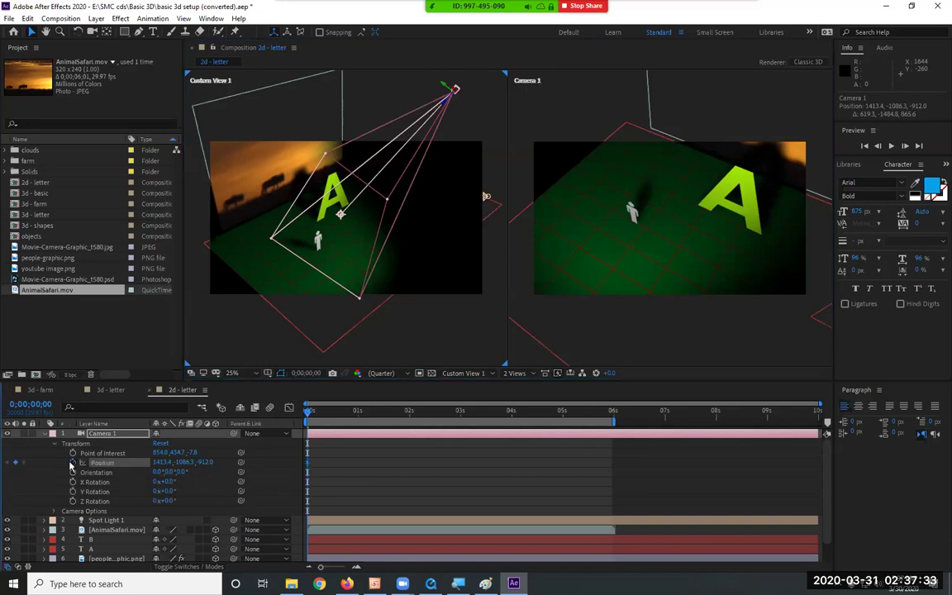
# Step: At 0;00;05;25, lower the camera body alone to about 283, 754, -1622 to add the ending Position keyframe
pyautogui.click(584, 411)
pyautogui.moveTo(626, 410); pyautogui.dragTo(605, 410)
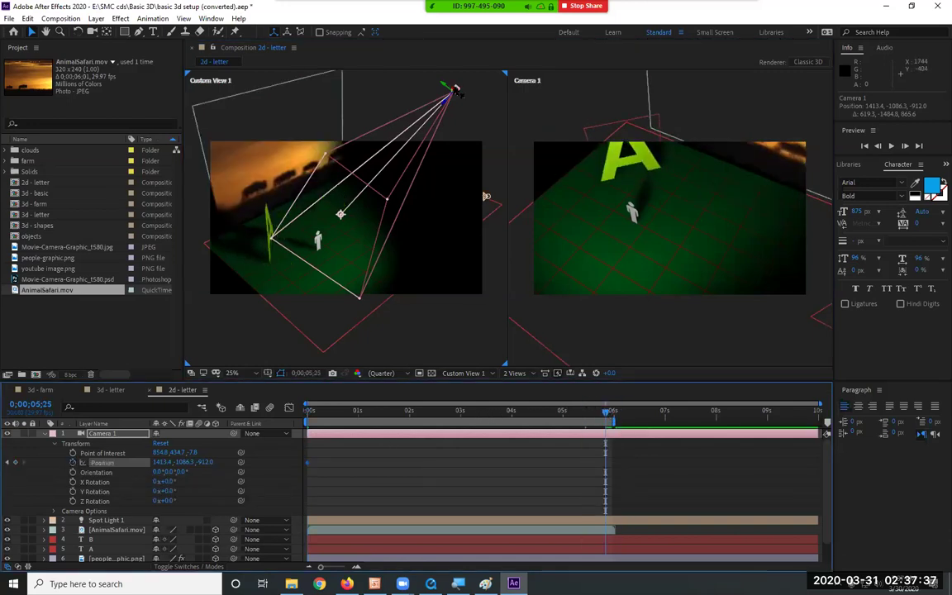
pyautogui.moveTo(455, 110); pyautogui.dragTo(422, 341)
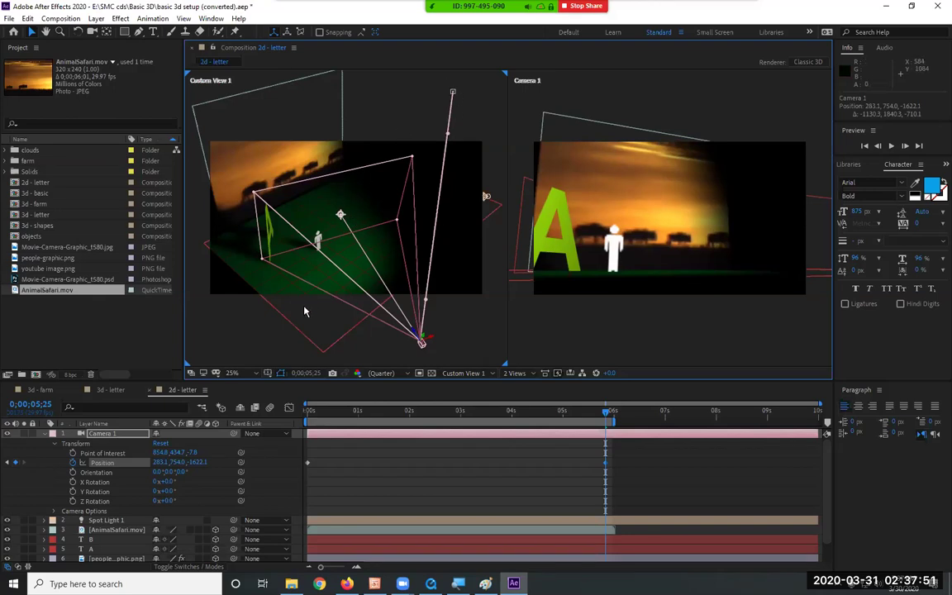
# Step: Play back the descending camera move from the start in the Camera 1 view
pyautogui.press('Home')
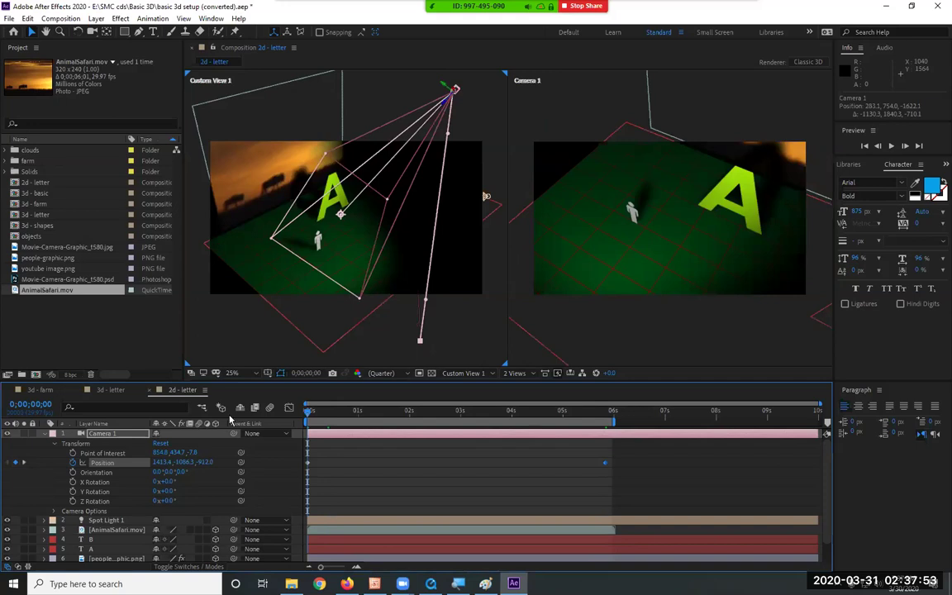
pyautogui.click(660, 341)
pyautogui.press('space')
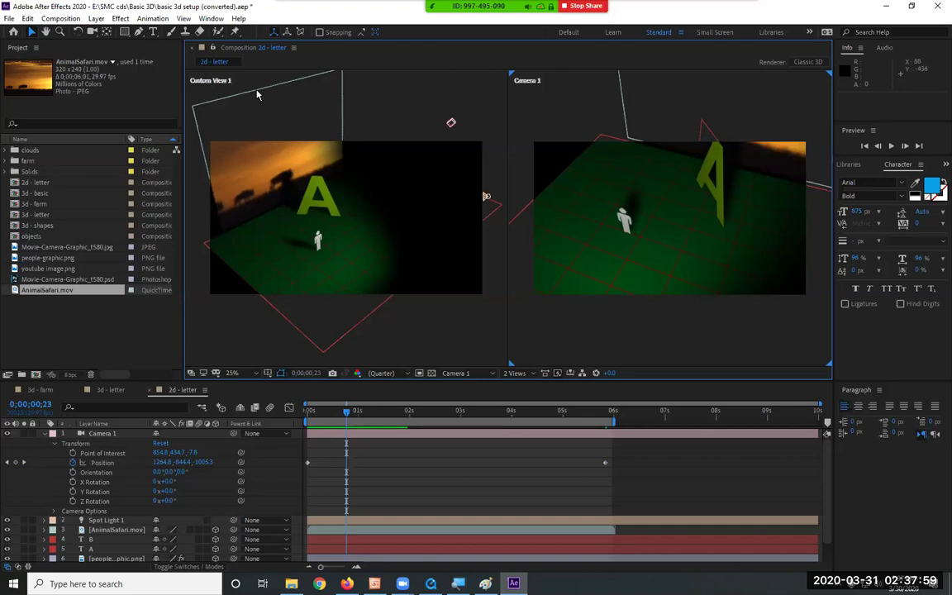
pyautogui.press('space')
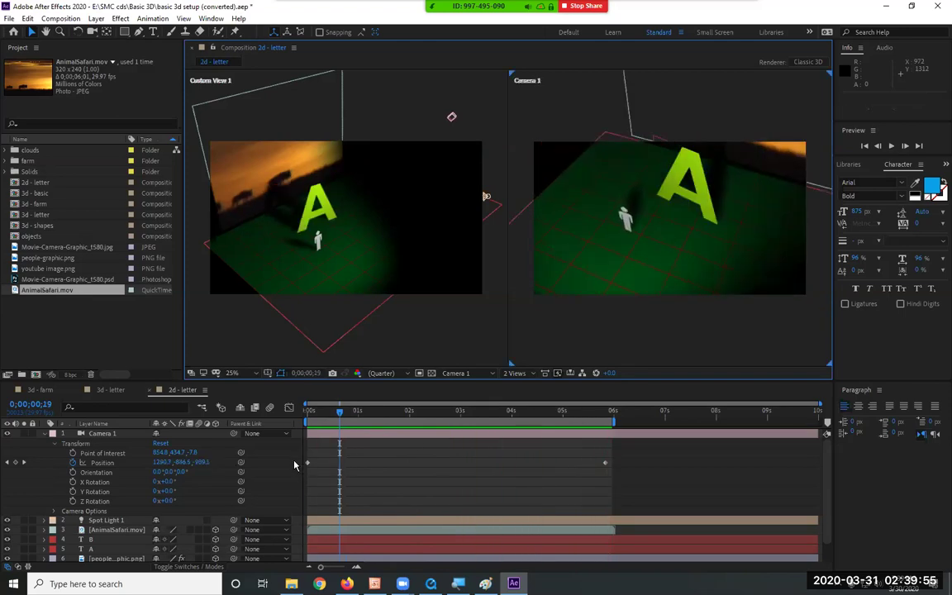
# Step: Select both Position keyframes of Camera 1 in the timeline
pyautogui.press('space')
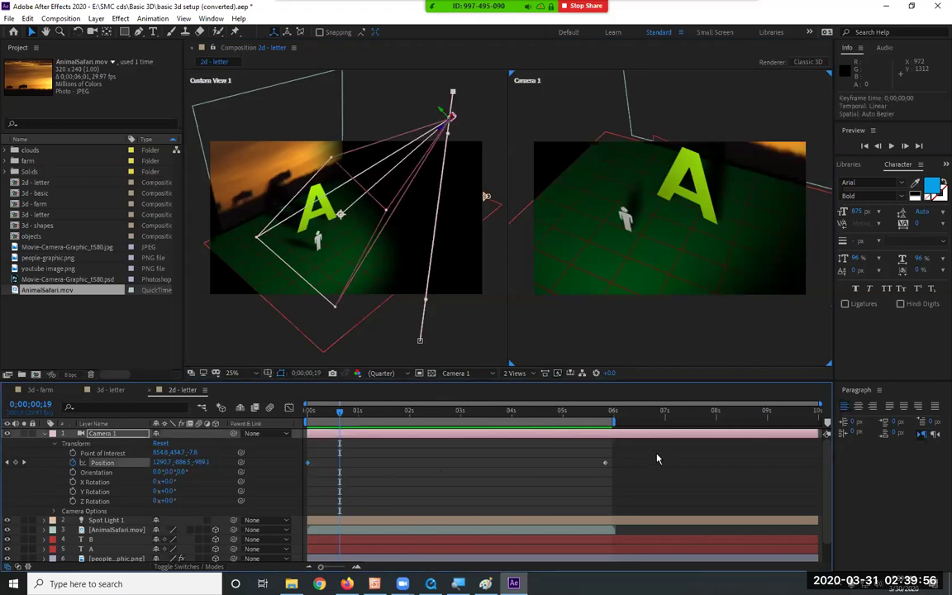
pyautogui.click(609, 466)
pyautogui.moveTo(659, 446); pyautogui.dragTo(306, 479)
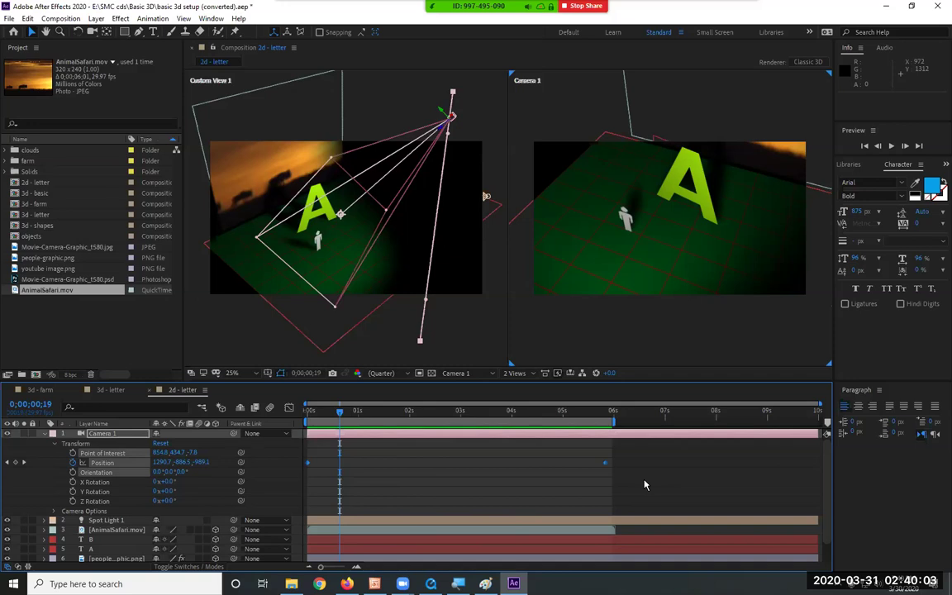
# Step: Replay the camera animation from the beginning and place the current time at 0;00;00;09
pyautogui.press('Home')
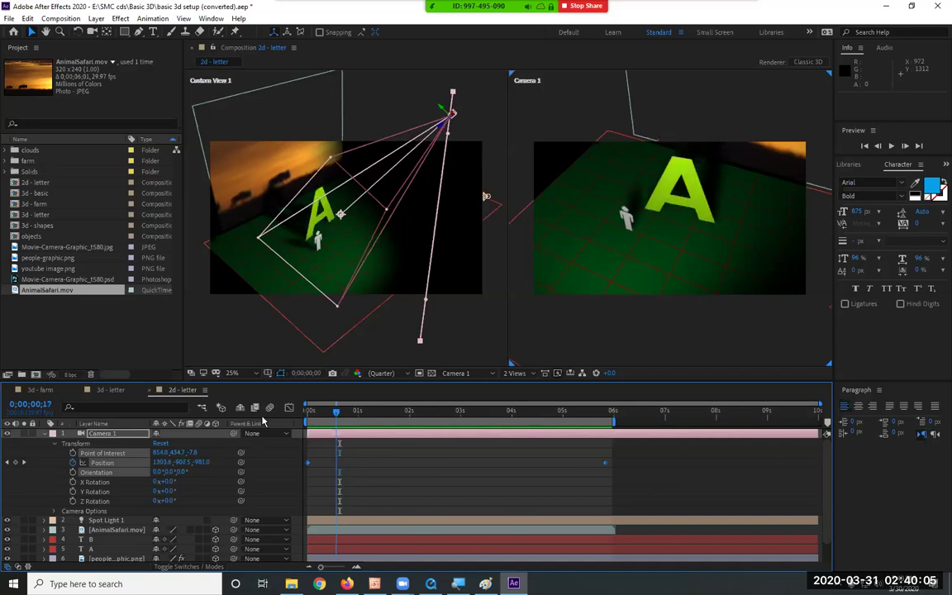
pyautogui.press('space')
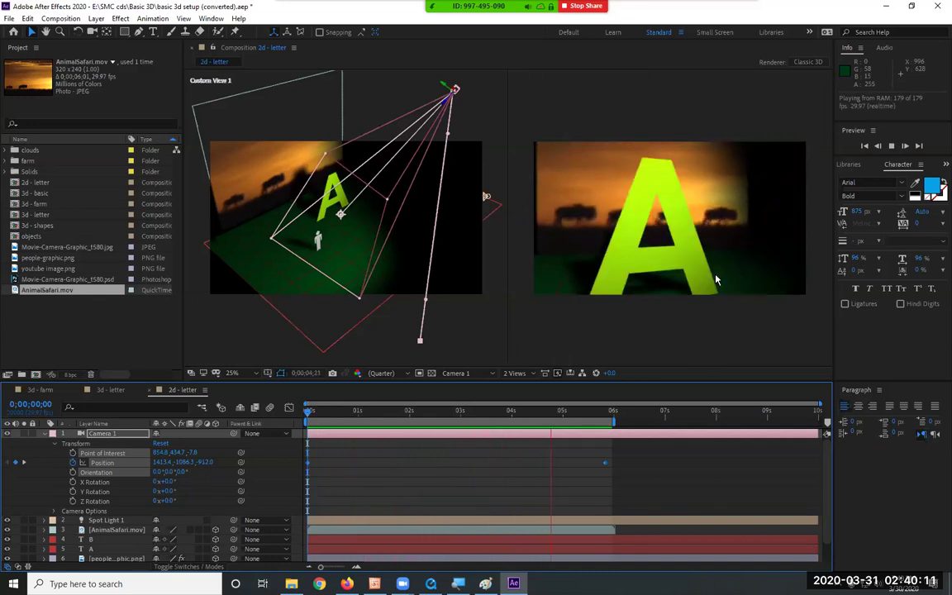
pyautogui.click(322, 411)
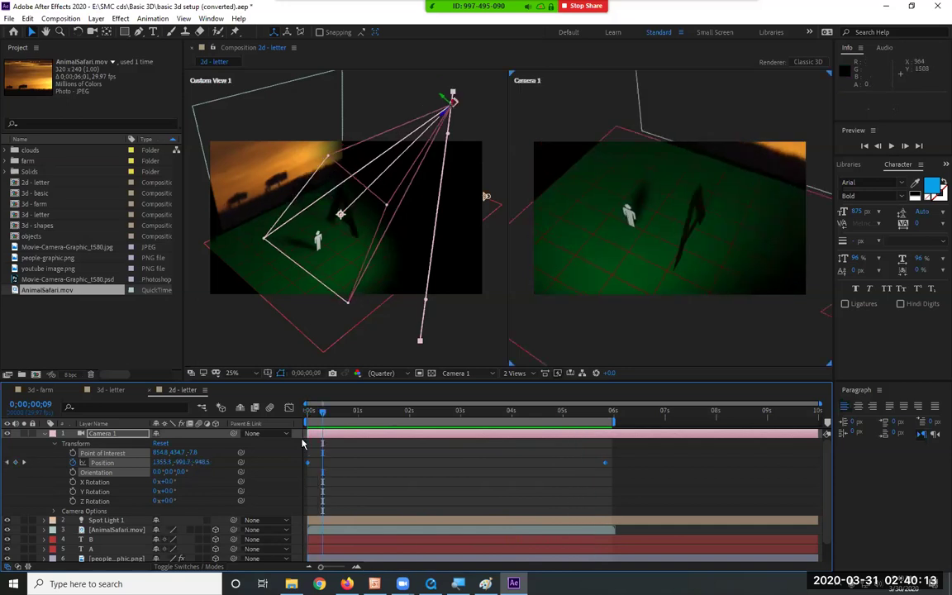
# Step: Move Spot Light 1 farther from the scene and shift its point of interest to about 966, -277, -1126
pyautogui.click(45, 434)
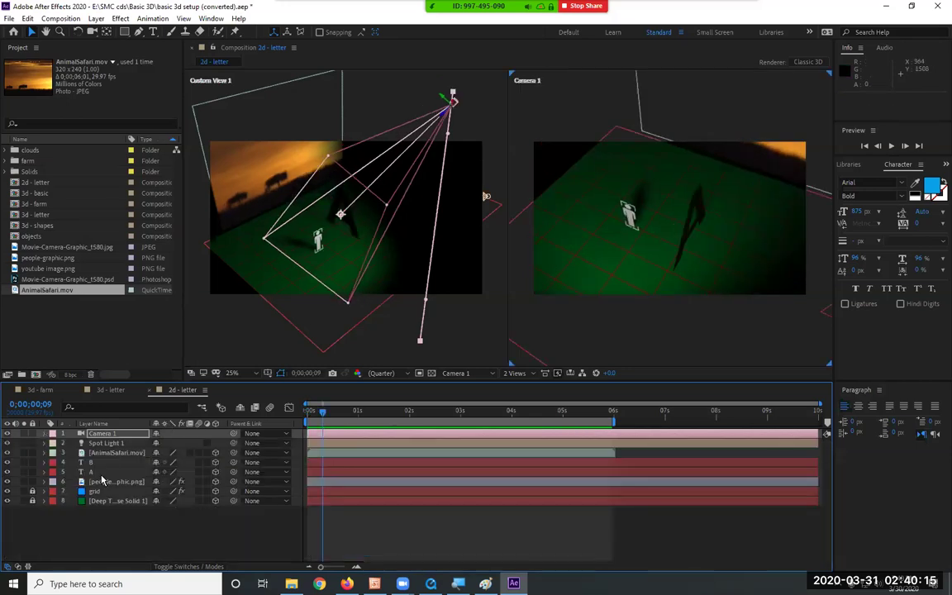
pyautogui.click(106, 443)
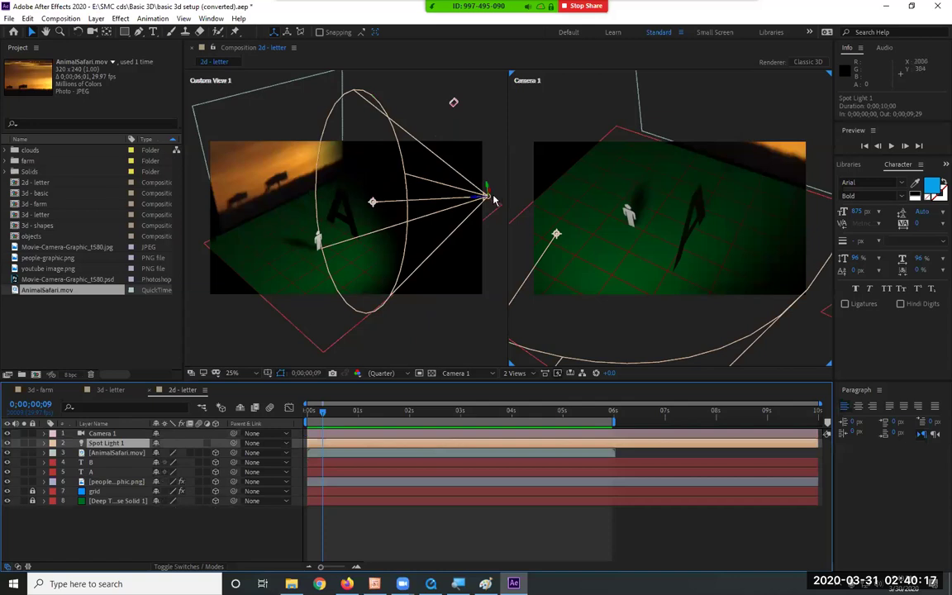
pyautogui.moveTo(484, 198); pyautogui.dragTo(537, 198)
pyautogui.moveTo(402, 200); pyautogui.dragTo(431, 196)
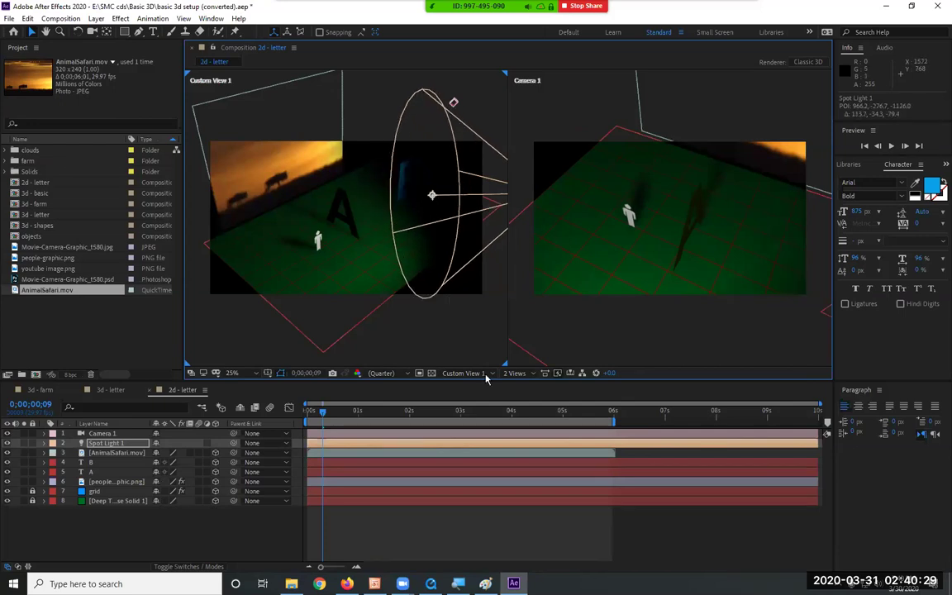
# Step: Play back the animation in the Camera 1 view to check the camera move with the repositioned spot light
pyautogui.press('space')
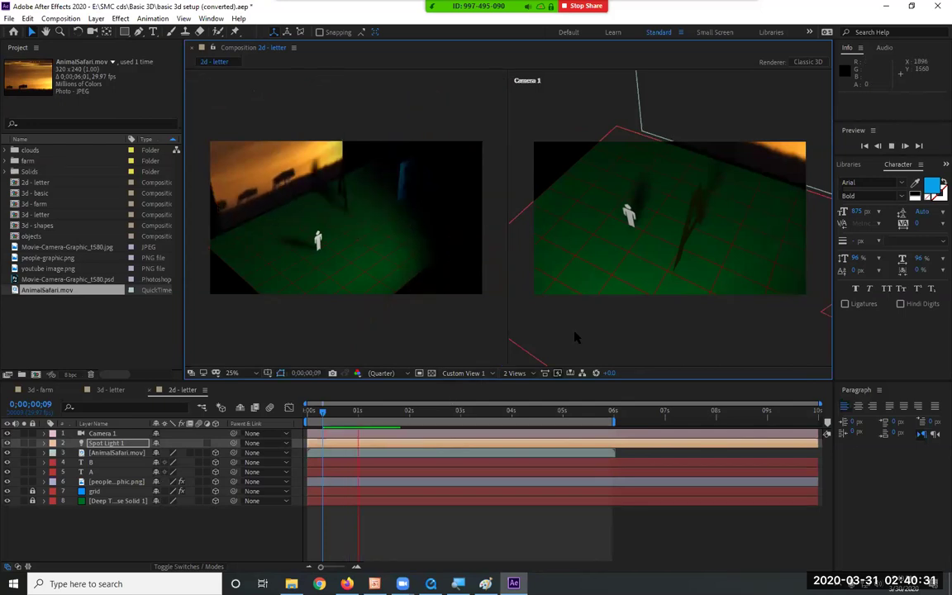
pyautogui.click(598, 340)
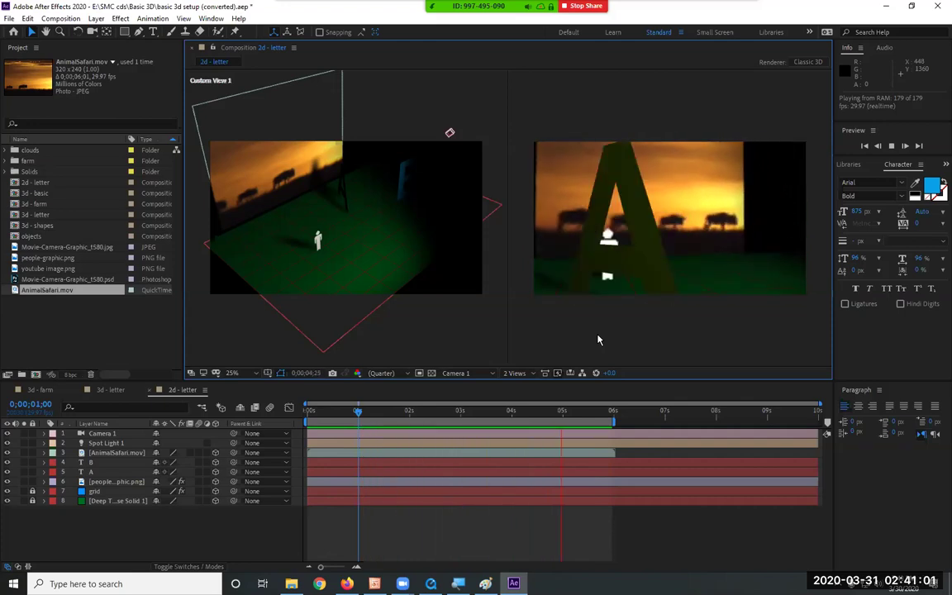
pyautogui.press('space')
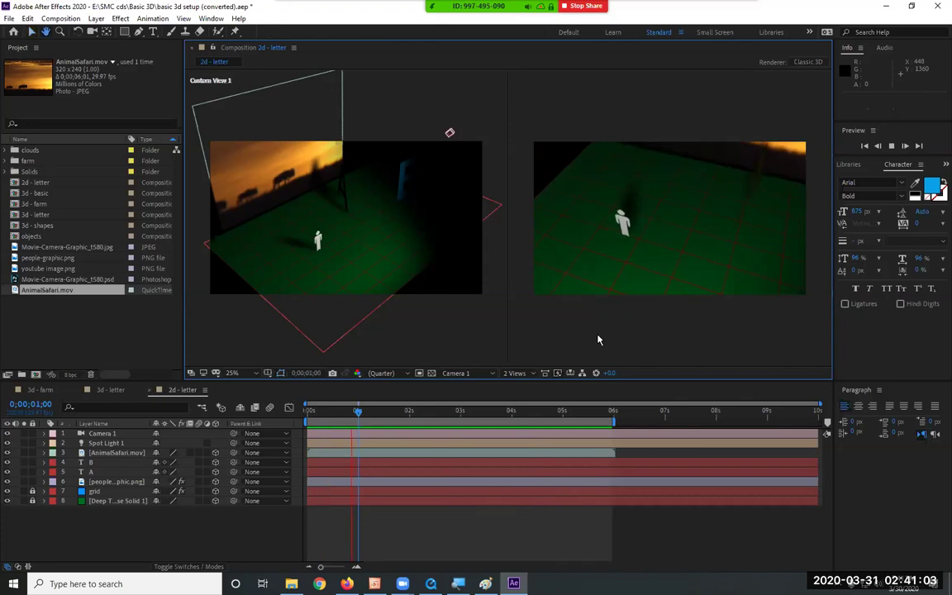
pyautogui.click(598, 340)
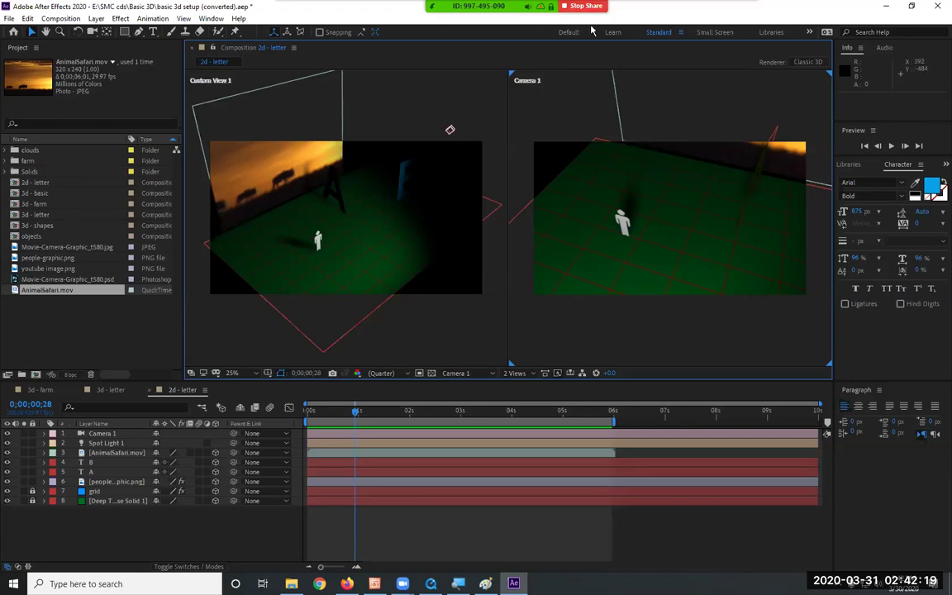
pyautogui.click(741, 12)
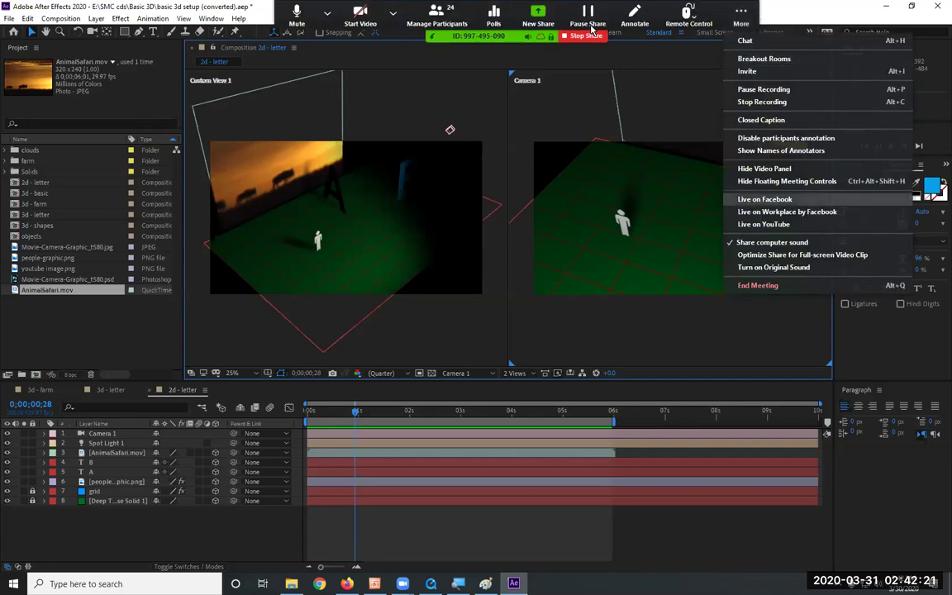
pyautogui.press('Up')
pyautogui.press('Up')
pyautogui.press('Up')
pyautogui.press('Up')
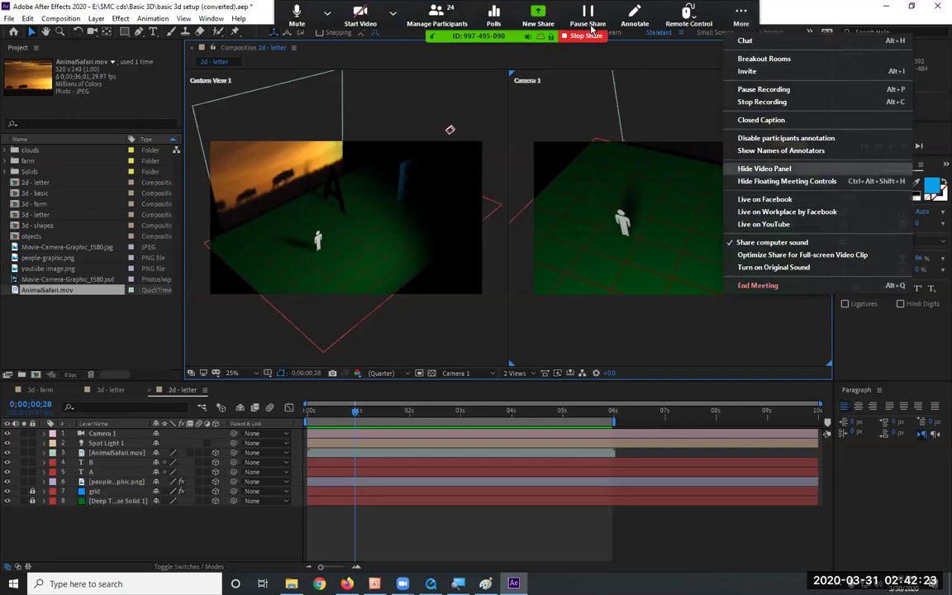
pyautogui.press('Up')
pyautogui.press('Up')
pyautogui.press('Up')
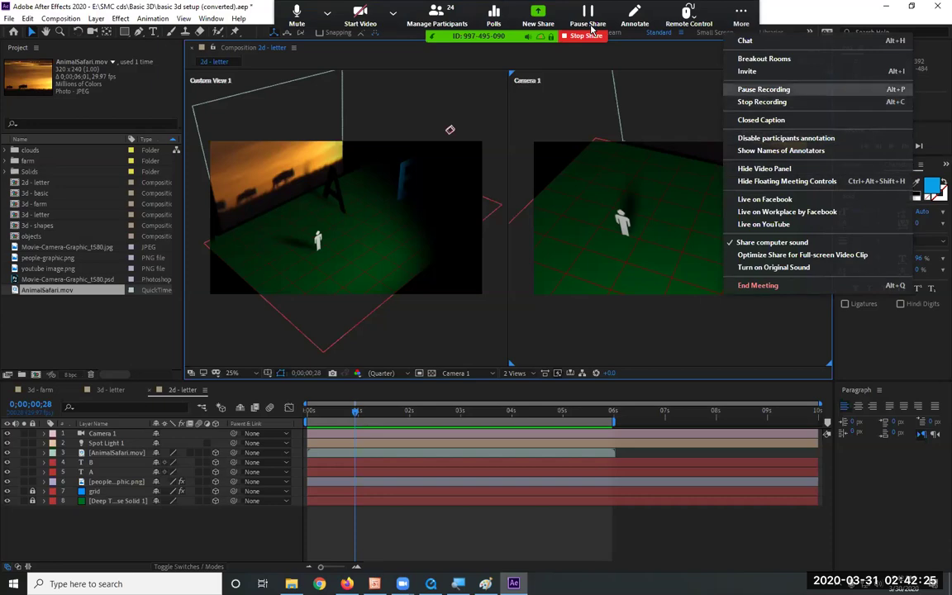
pyautogui.press('Return')
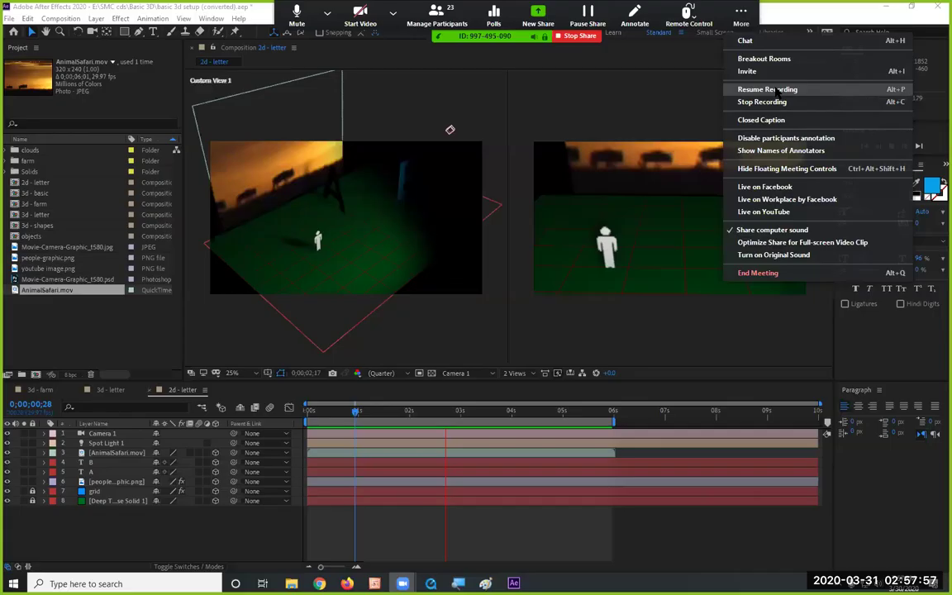
pyautogui.click(778, 90)
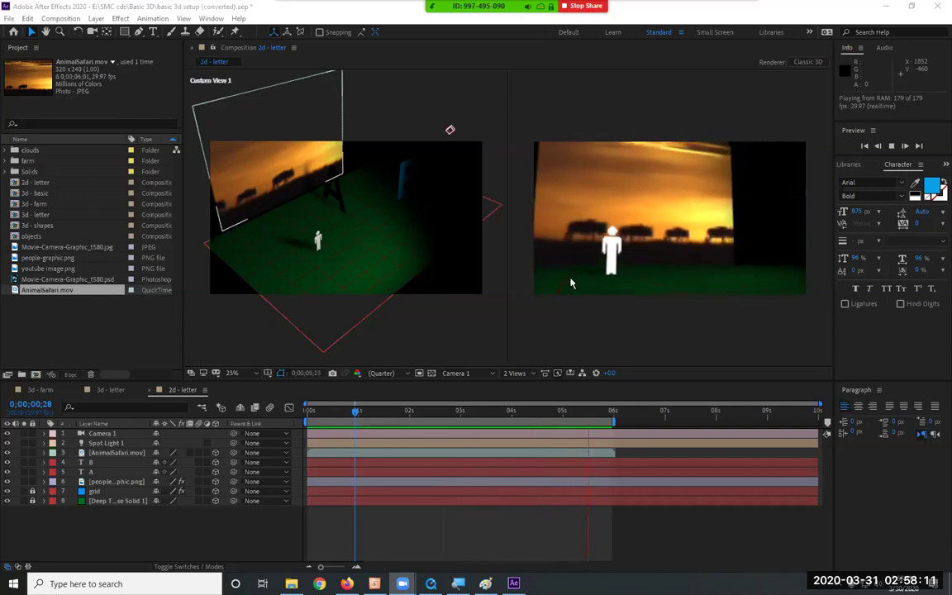
# Step: Replay the 2d - letter camera animation and look through the contents of the project's farm folder
pyautogui.click(725, 358)
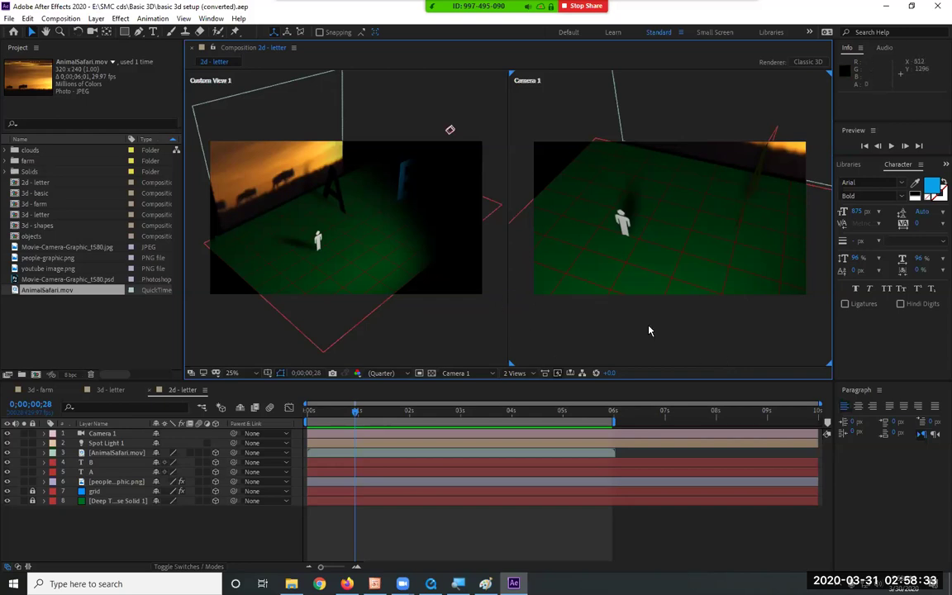
pyautogui.press('space')
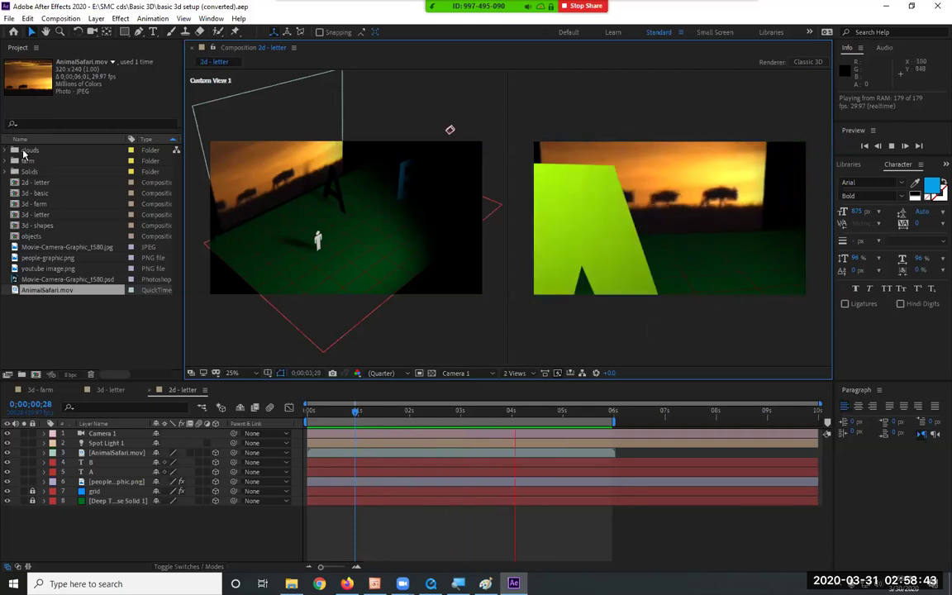
pyautogui.click(8, 162)
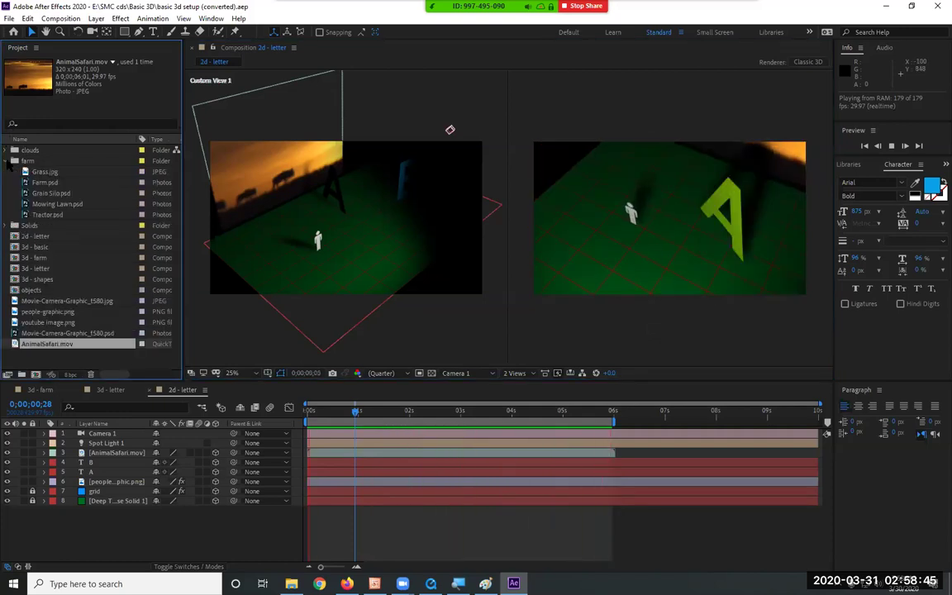
pyautogui.click(7, 162)
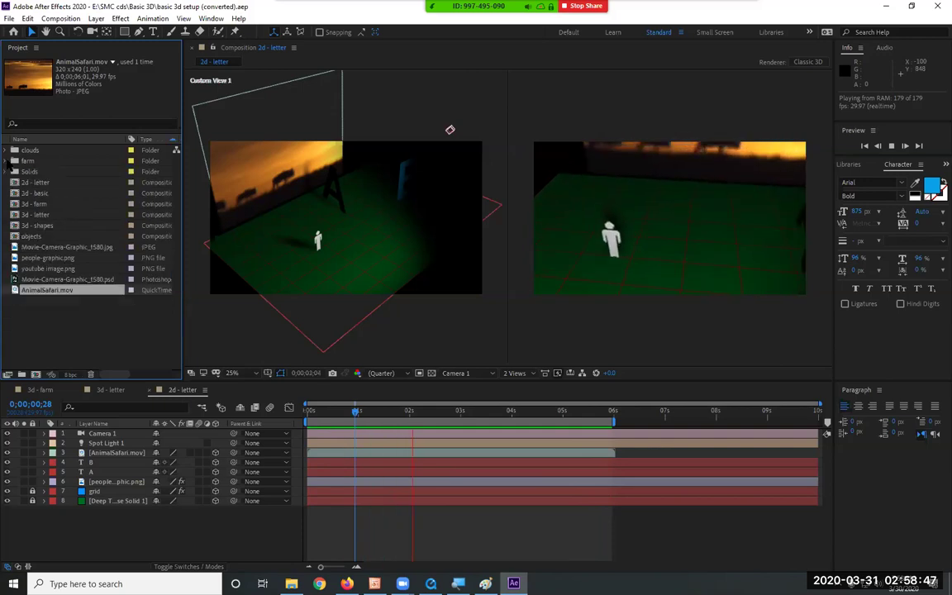
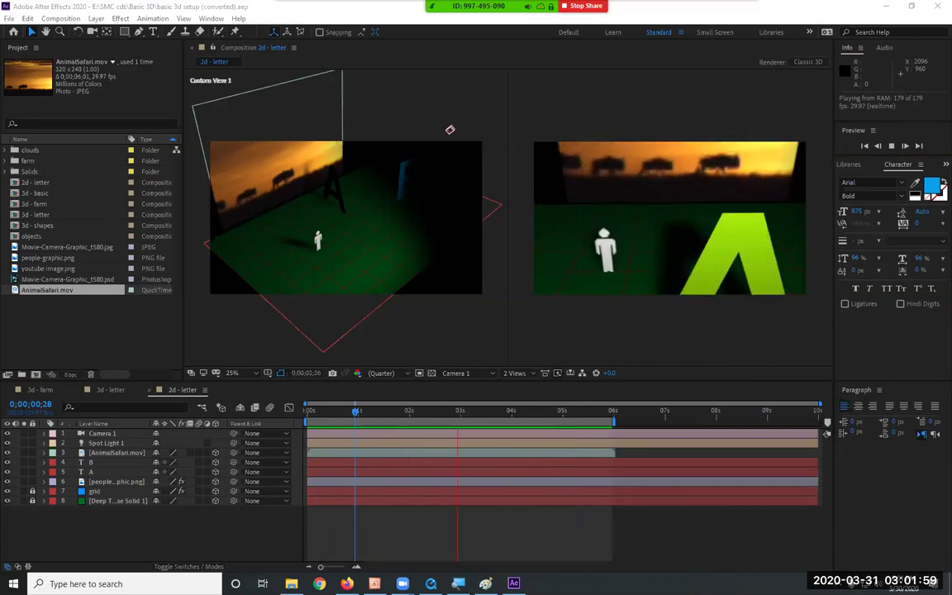
pyautogui.click(601, 329)
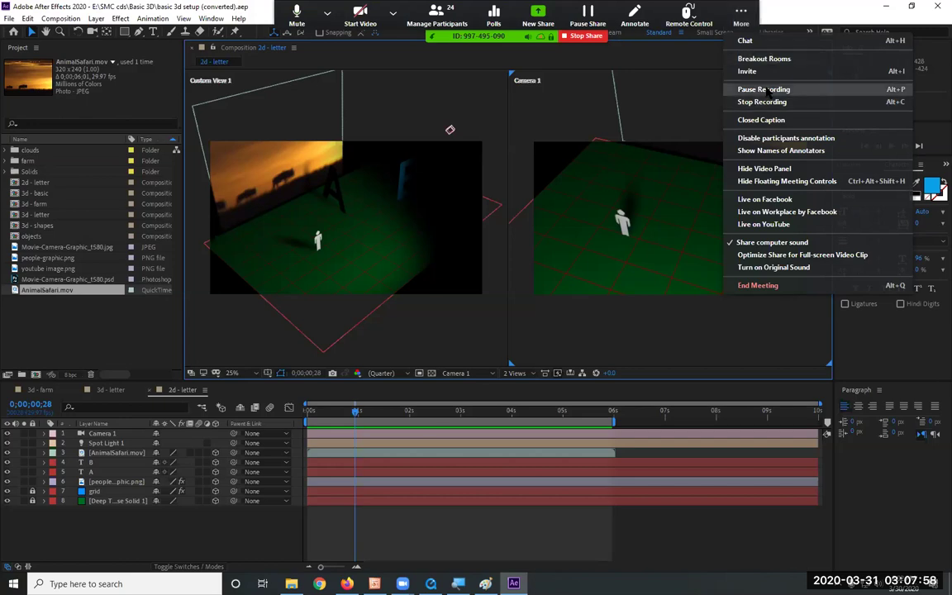
pyautogui.click(767, 90)
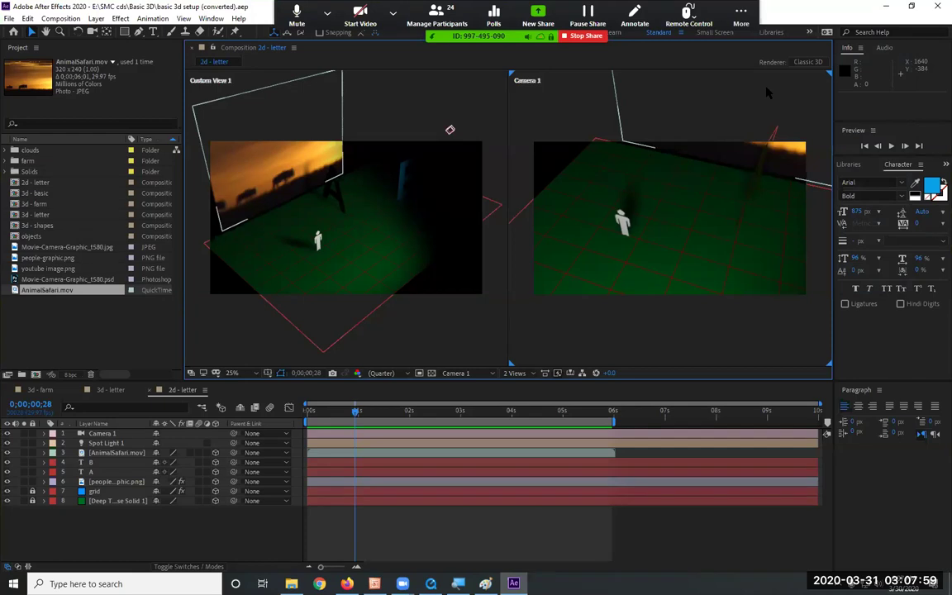
pyautogui.click(451, 130)
pyautogui.click(450, 130)
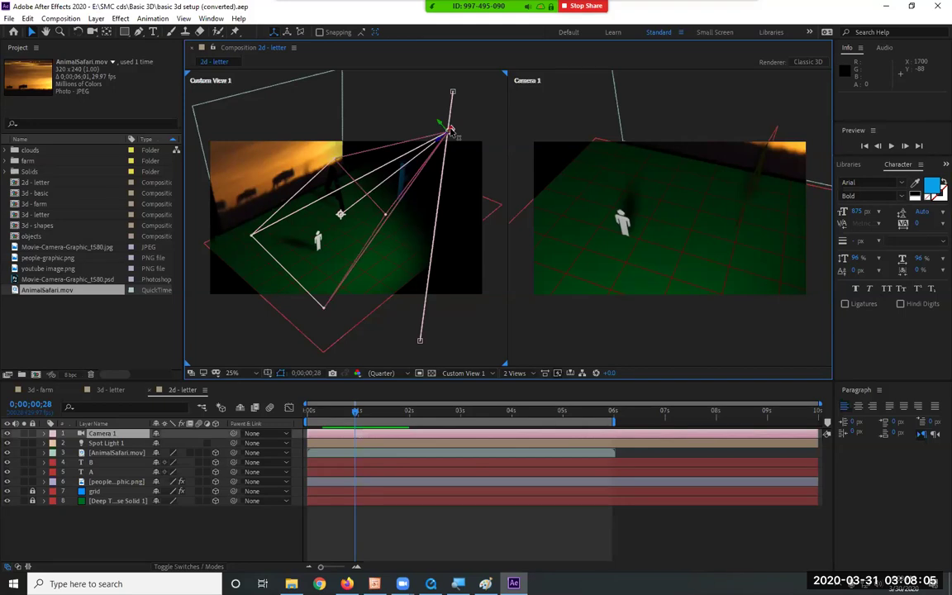
# Step: Create a new composition named farm 2
pyautogui.click(60, 18)
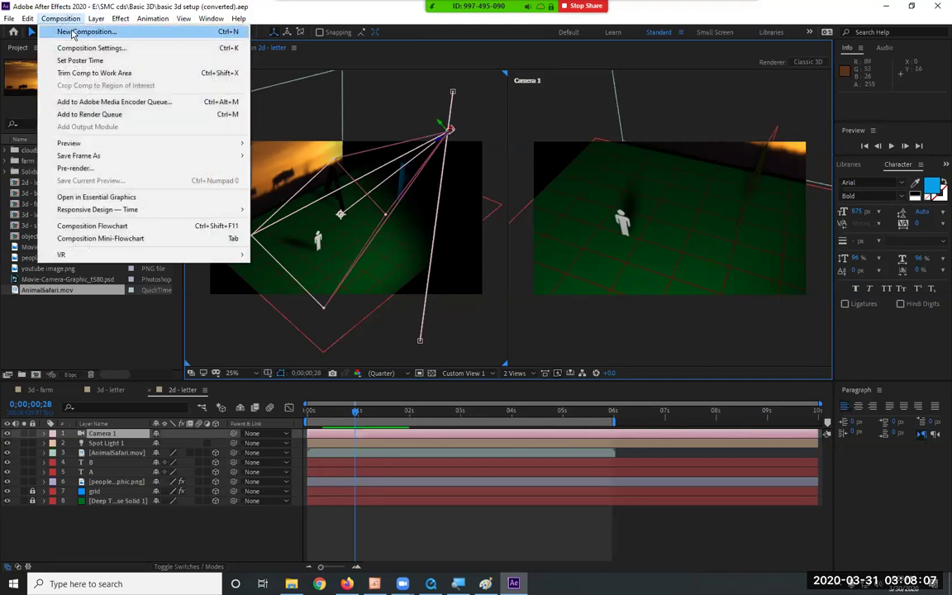
pyautogui.click(73, 33)
pyautogui.write('farm 2')
pyautogui.press('Return')
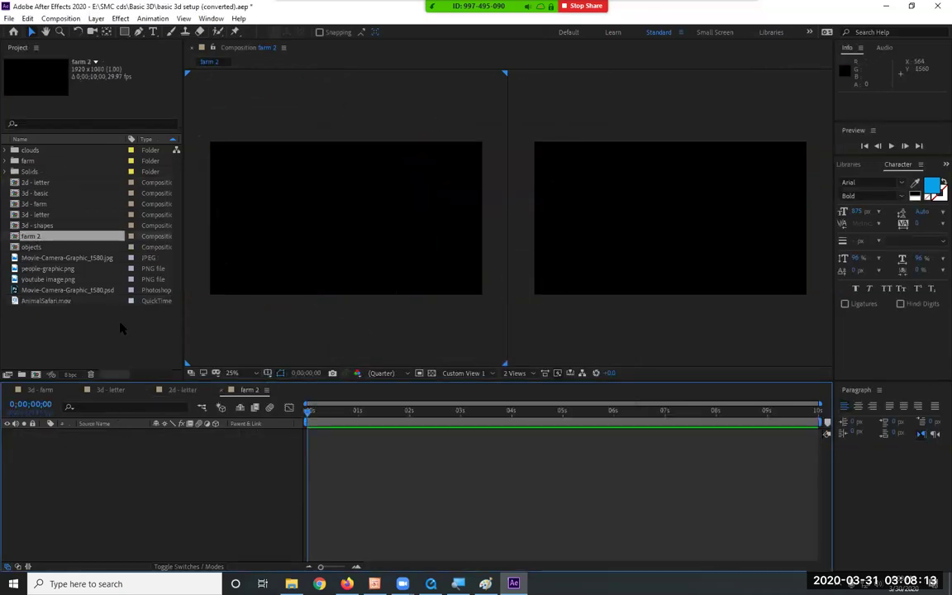
# Step: Add all five images from the farm folder to the farm 2 composition and make every layer 3D
pyautogui.click(6, 161)
pyautogui.click(30, 161)
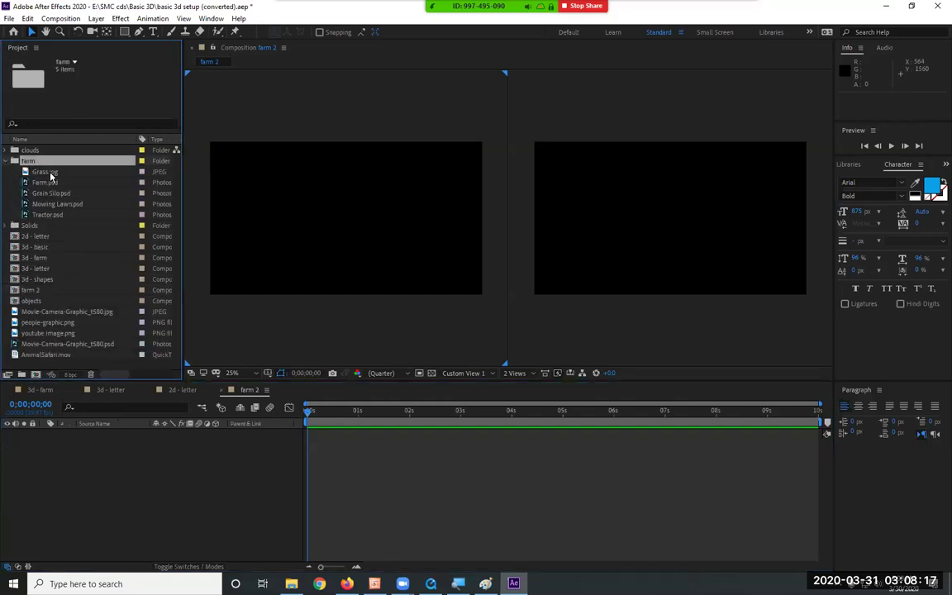
pyautogui.click(49, 172)
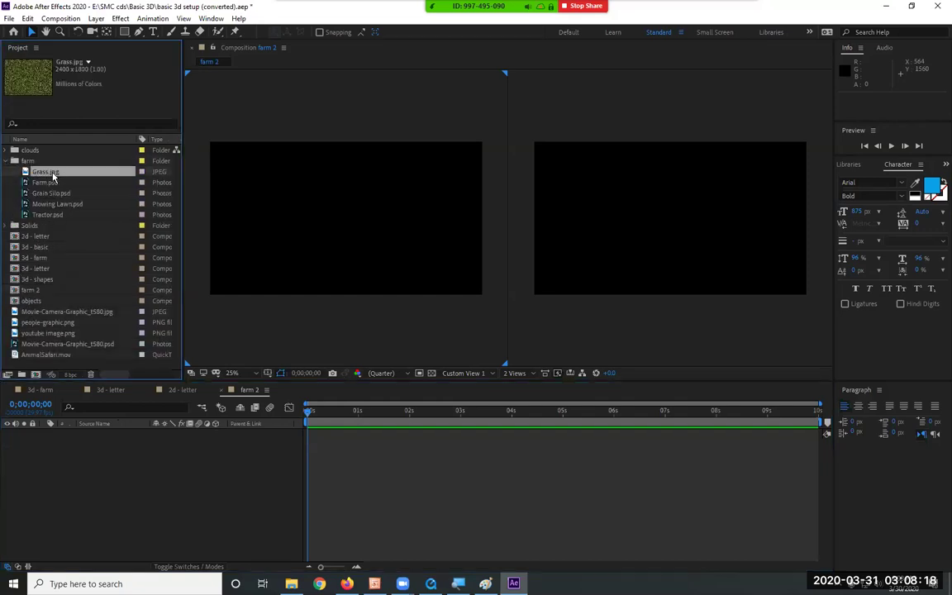
pyautogui.keyDown('shift'); pyautogui.click(58, 216); pyautogui.keyUp('shift')
pyautogui.moveTo(58, 216); pyautogui.dragTo(138, 544)
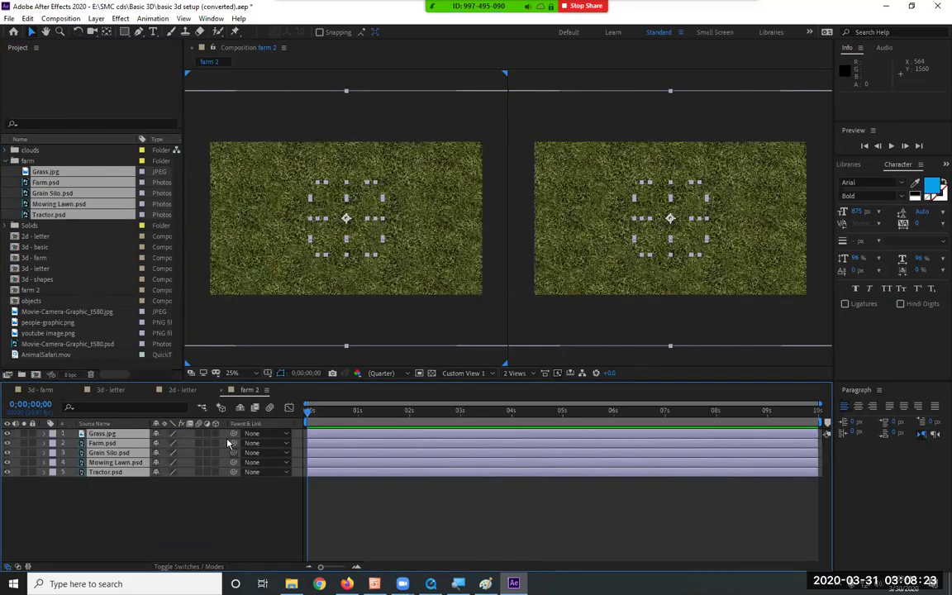
pyautogui.moveTo(216, 433); pyautogui.dragTo(220, 472)
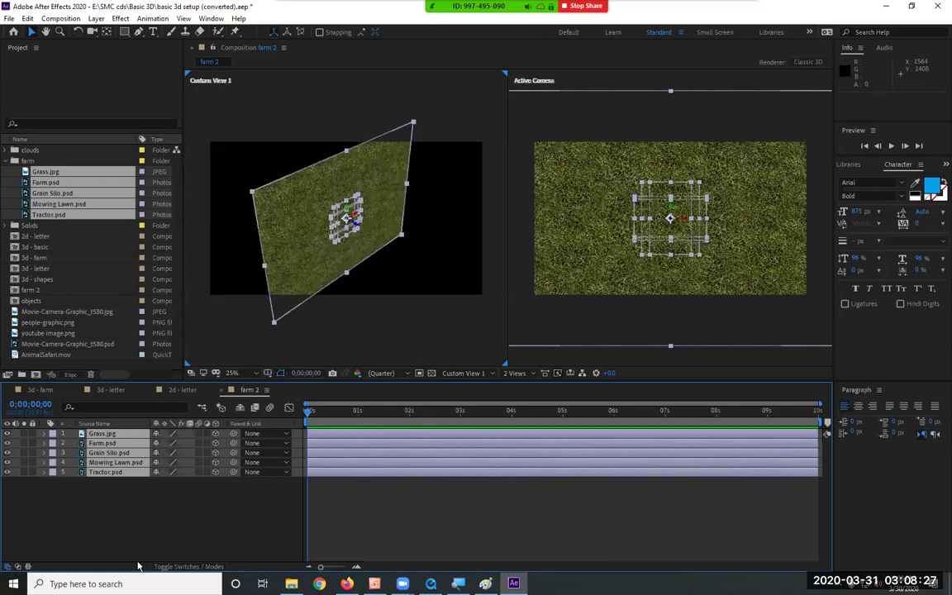
# Step: Lay the Grass.jpg layer flat with an X Rotation of 90° and lower it to about 960, 904, 0
pyautogui.click(115, 435)
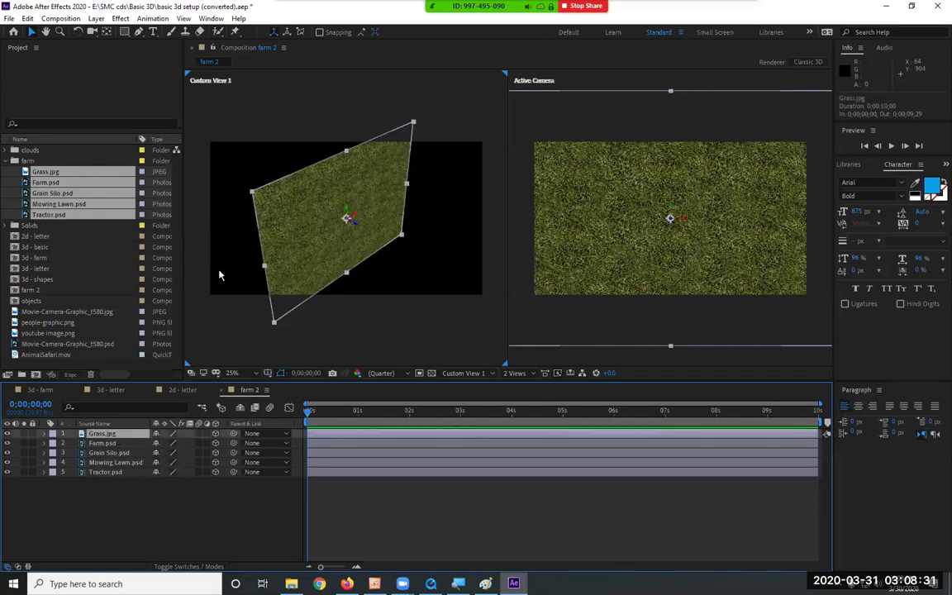
pyautogui.press('r')
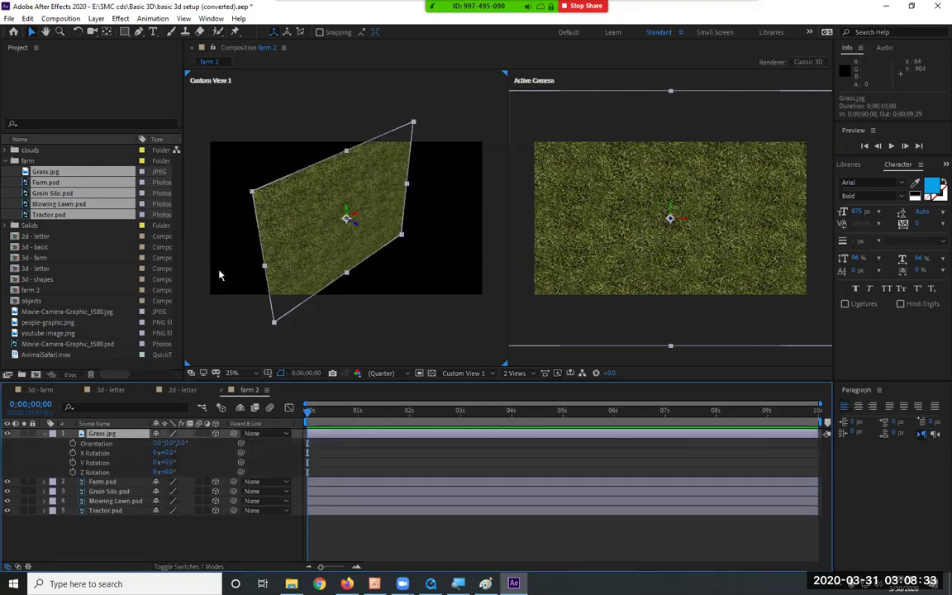
pyautogui.moveTo(164, 452); pyautogui.dragTo(196, 453)
pyautogui.click(169, 452)
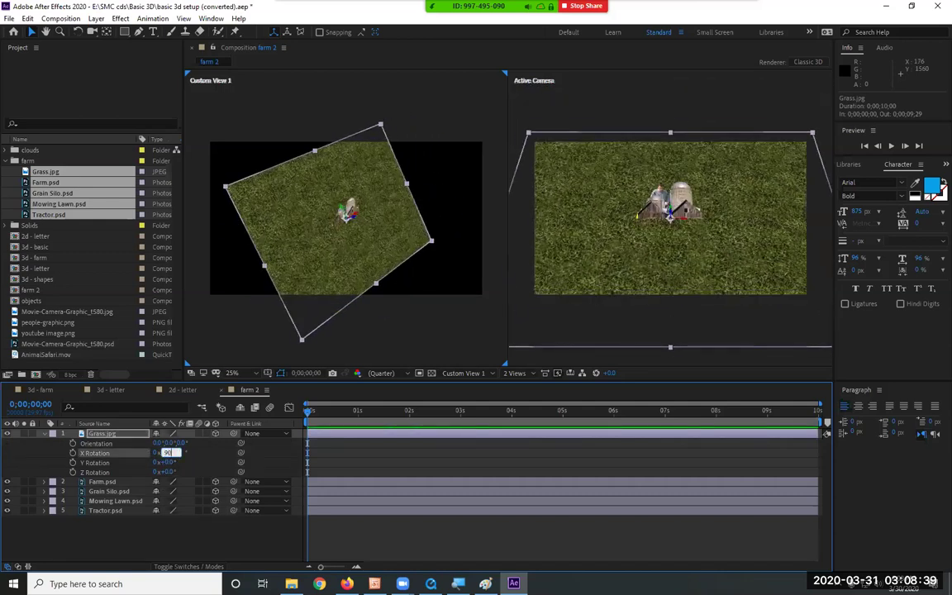
pyautogui.write('90')
pyautogui.press('Return')
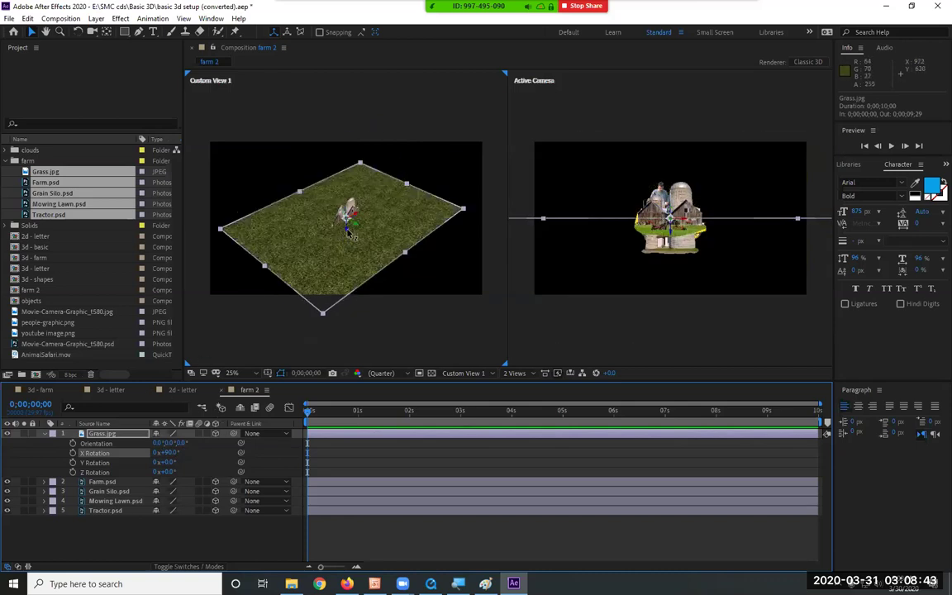
pyautogui.moveTo(347, 231); pyautogui.dragTo(346, 282)
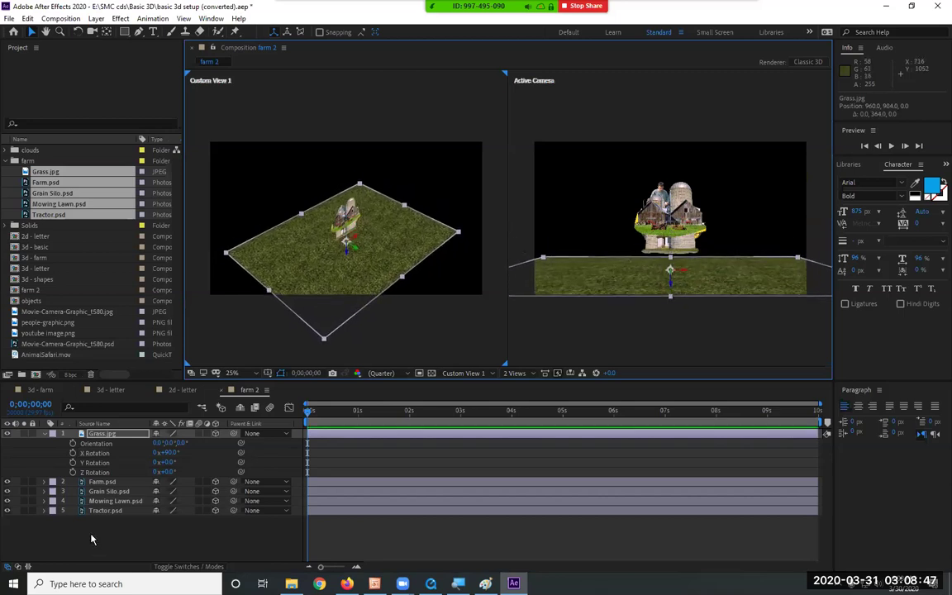
# Step: Move Grass.jpg below all other layers in the stack and lock it
pyautogui.click(45, 433)
pyautogui.moveTo(102, 433); pyautogui.dragTo(101, 479)
pyautogui.click(32, 472)
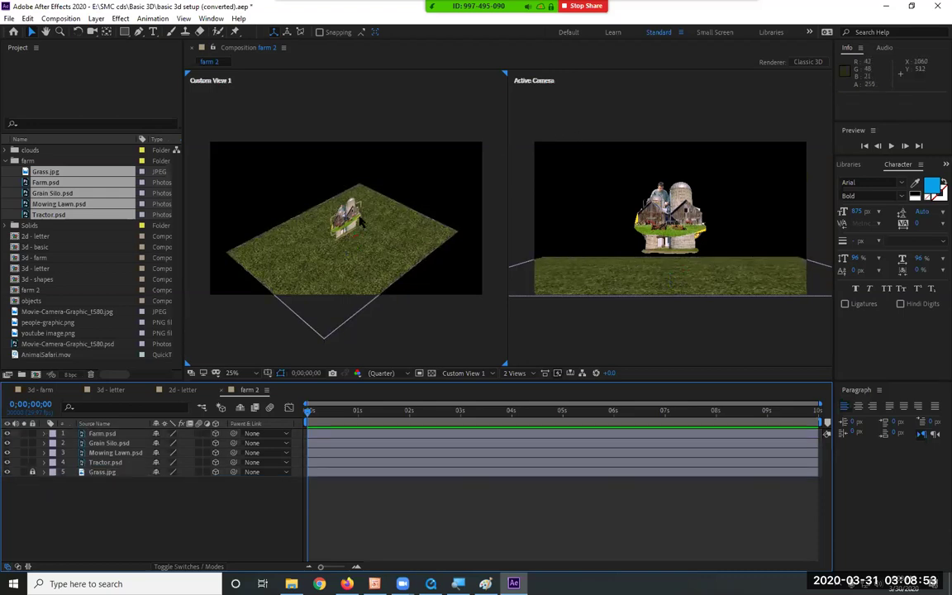
# Step: Move Tractor.psd to about 1545, 476, -521 and Grain Silo.psd to the opposite back edge of the grass at about 203, 646, 708
pyautogui.click(104, 463)
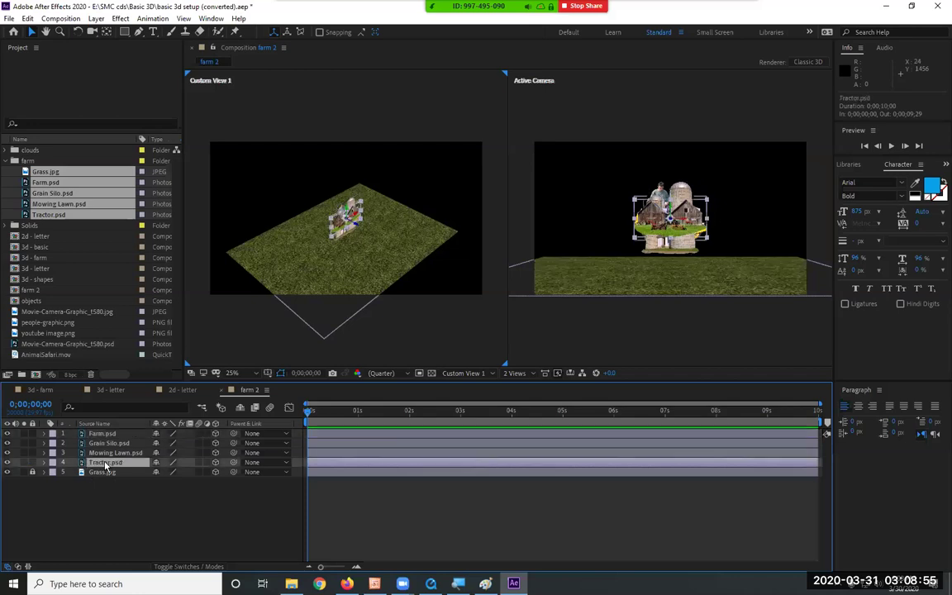
pyautogui.click(343, 217)
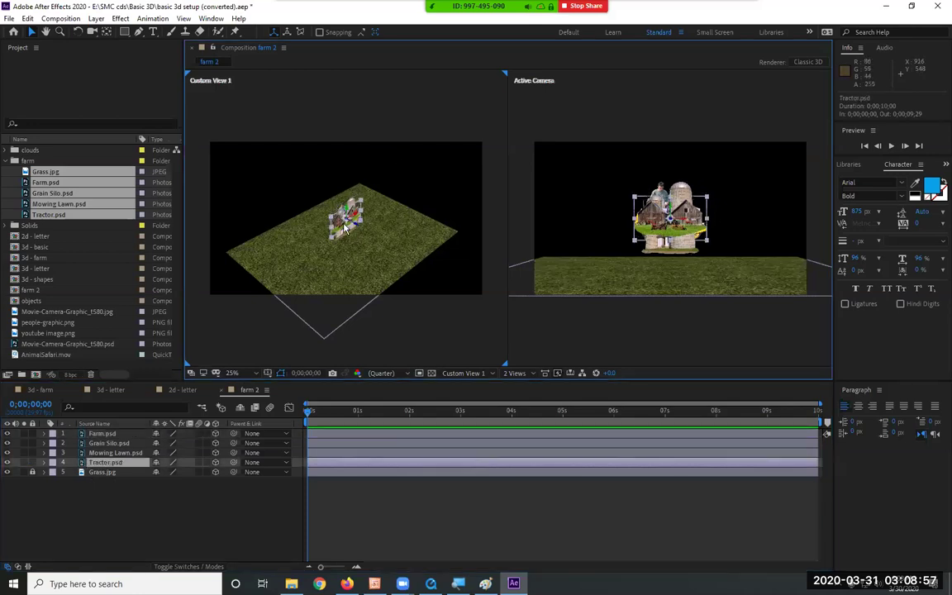
pyautogui.moveTo(356, 218); pyautogui.dragTo(420, 208)
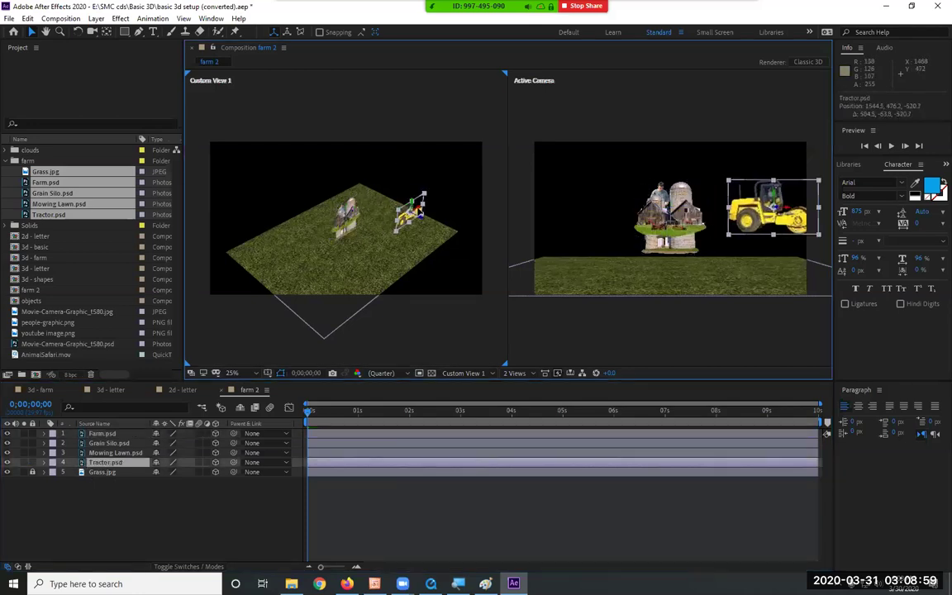
pyautogui.moveTo(341, 217); pyautogui.dragTo(256, 241)
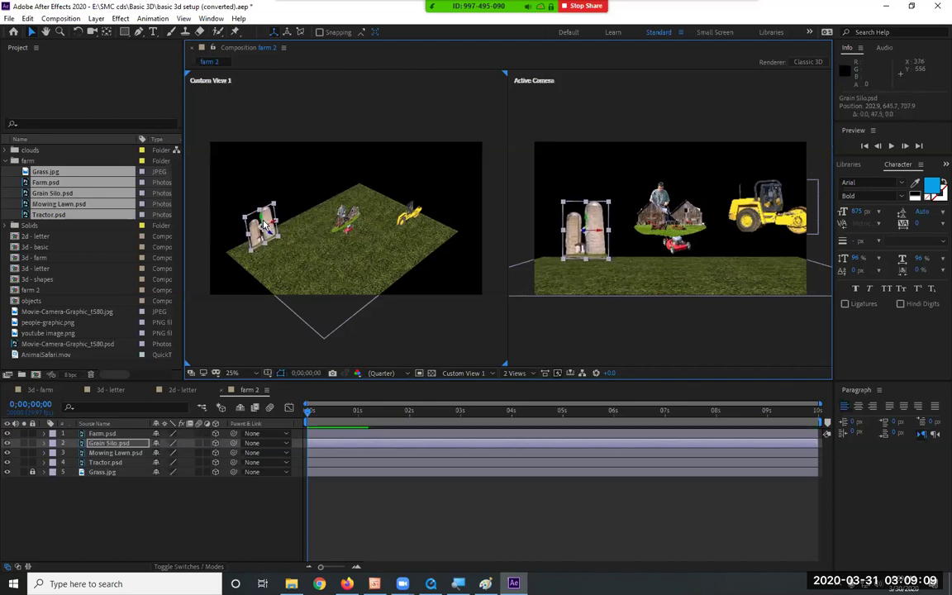
# Step: Lower Farm.psd onto the grass at about 1386, 808, 0 and bring Tractor.psd down to about 1448, 787, -735
pyautogui.click(352, 217)
pyautogui.moveTo(361, 222); pyautogui.dragTo(389, 240)
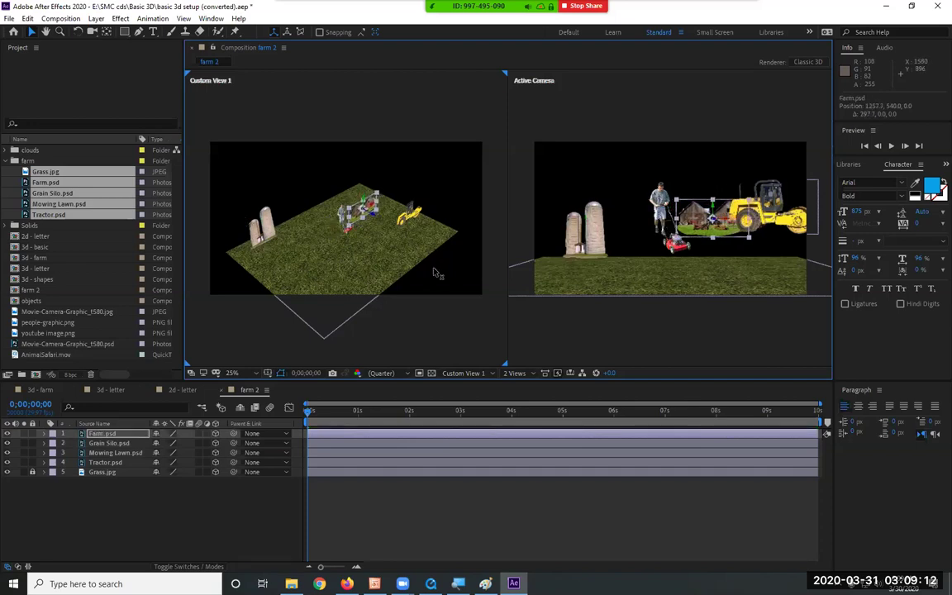
pyautogui.moveTo(712, 209); pyautogui.dragTo(734, 245)
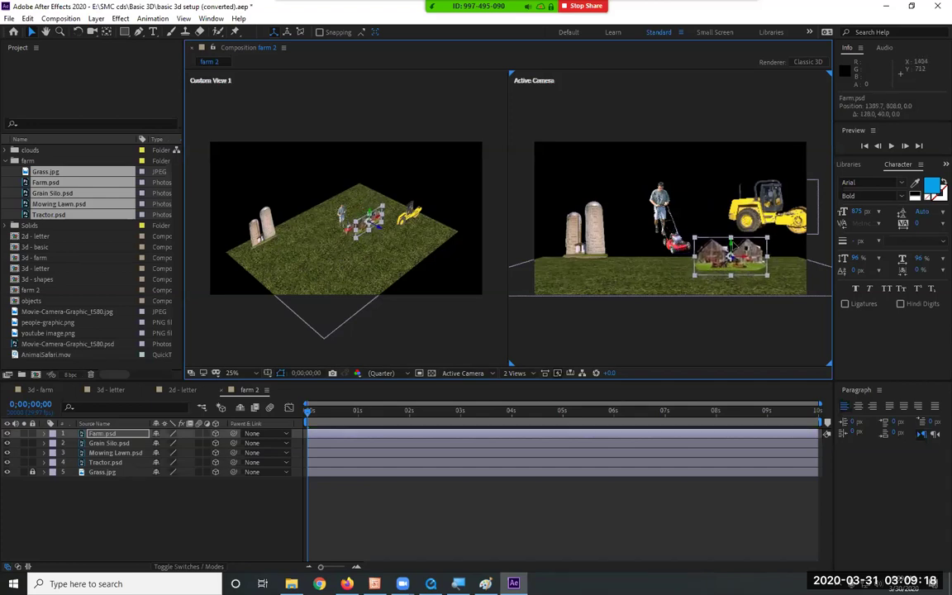
pyautogui.click(764, 202)
pyautogui.moveTo(411, 212); pyautogui.dragTo(414, 245)
# Step: Push Farm.psd to the back edge of the grass and enlarge it as a backdrop at about 1321, 622, 921
pyautogui.click(376, 227)
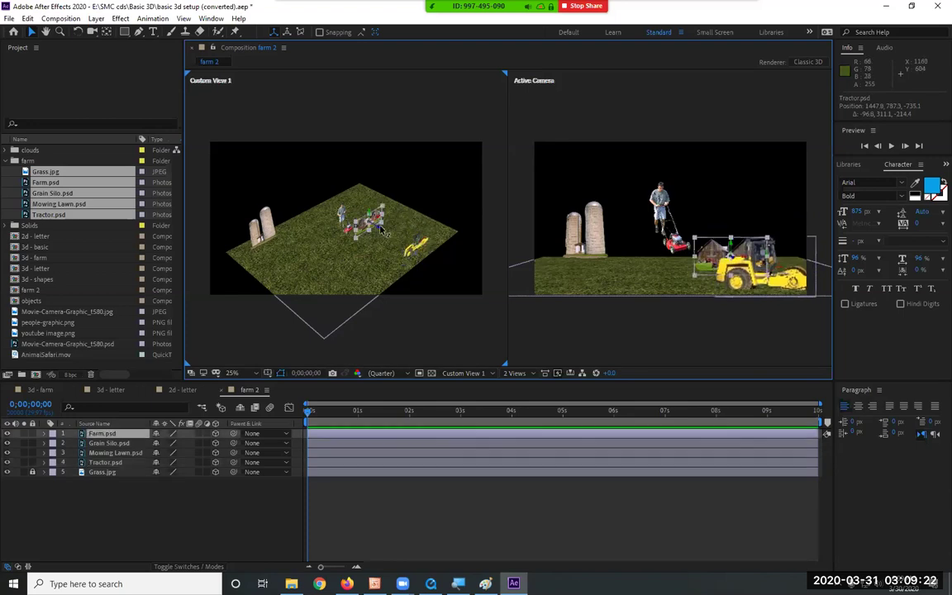
pyautogui.moveTo(327, 200); pyautogui.dragTo(268, 164)
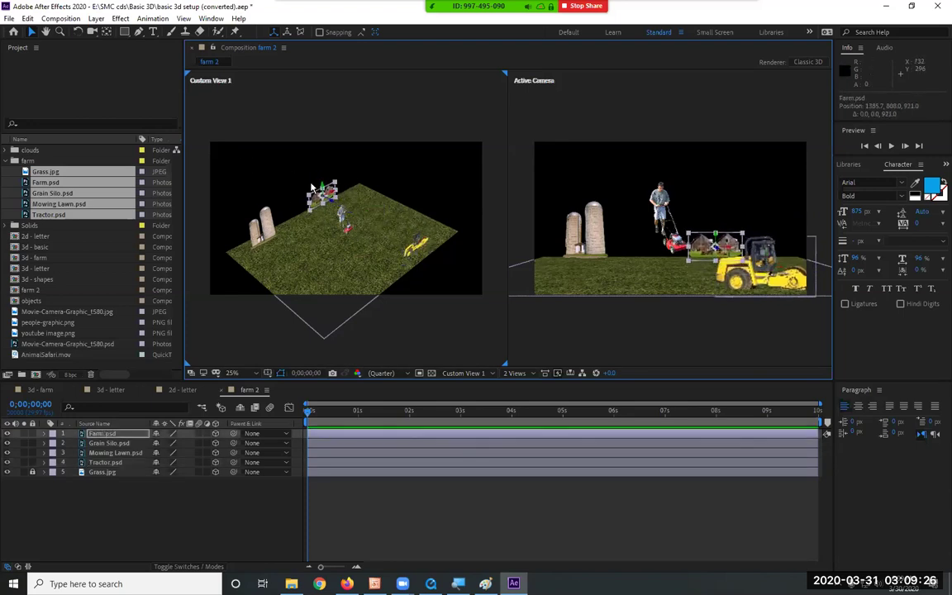
pyautogui.moveTo(321, 192); pyautogui.dragTo(323, 190)
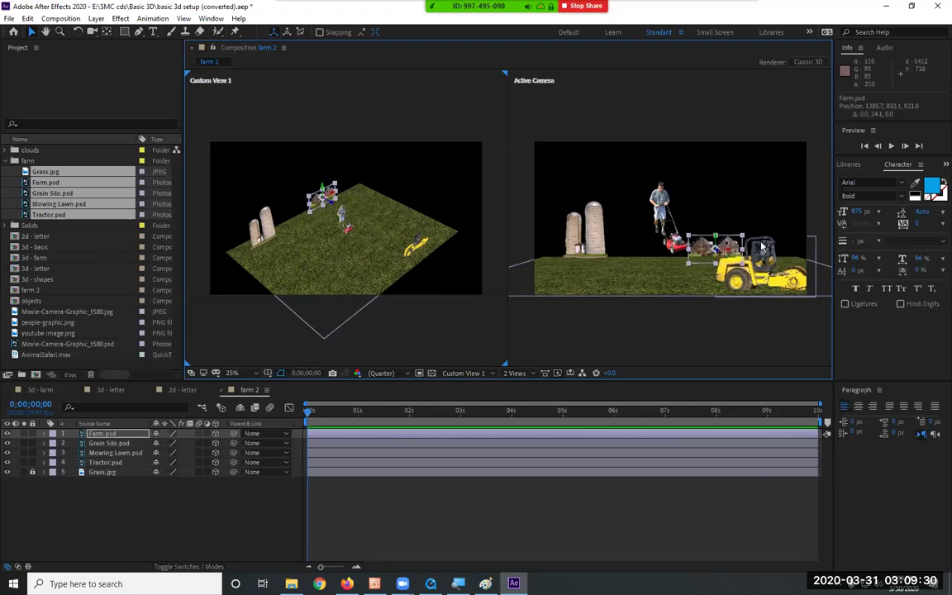
pyautogui.moveTo(741, 238); pyautogui.dragTo(752, 213)
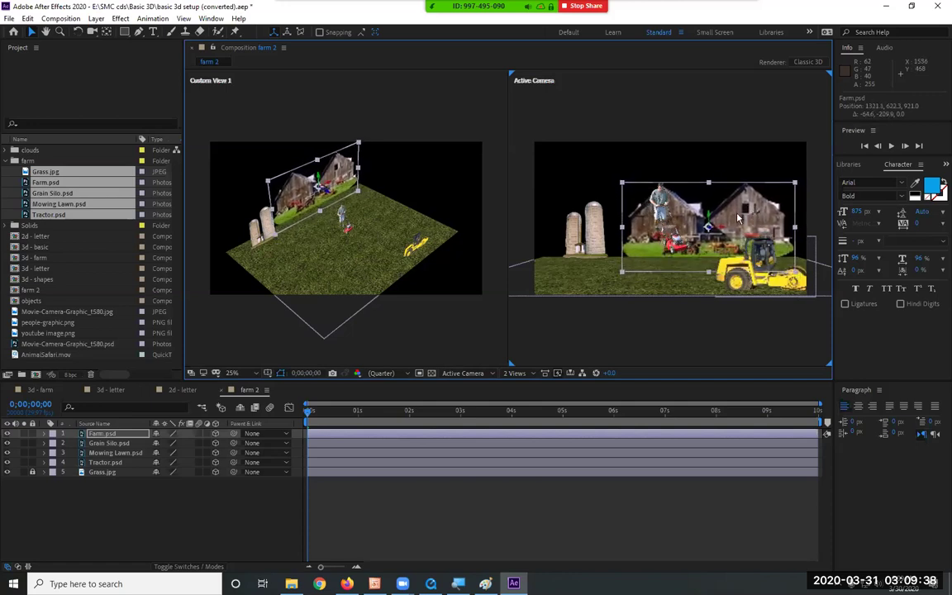
# Step: Move Mowing Lawn.psd out of frame to about -501, 540, 0 and shift Tractor.psd to about 663, 761, -735
pyautogui.click(113, 493)
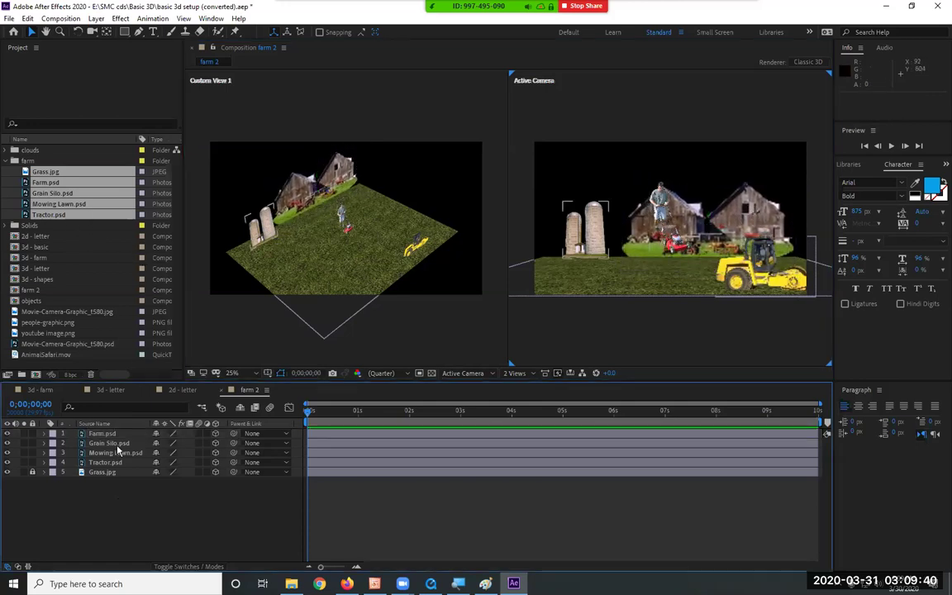
pyautogui.click(115, 452)
pyautogui.moveTo(355, 217); pyautogui.dragTo(238, 273)
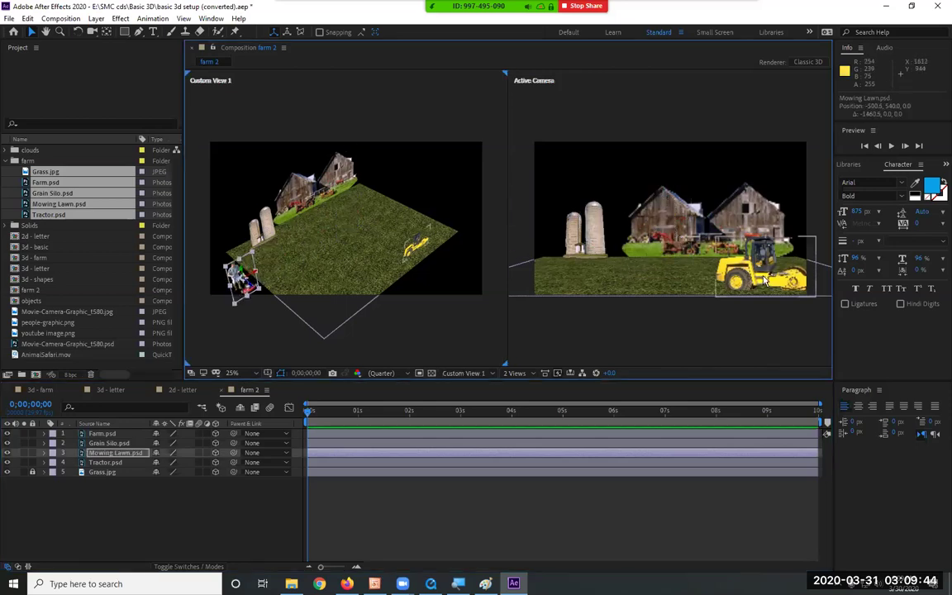
pyautogui.click(105, 463)
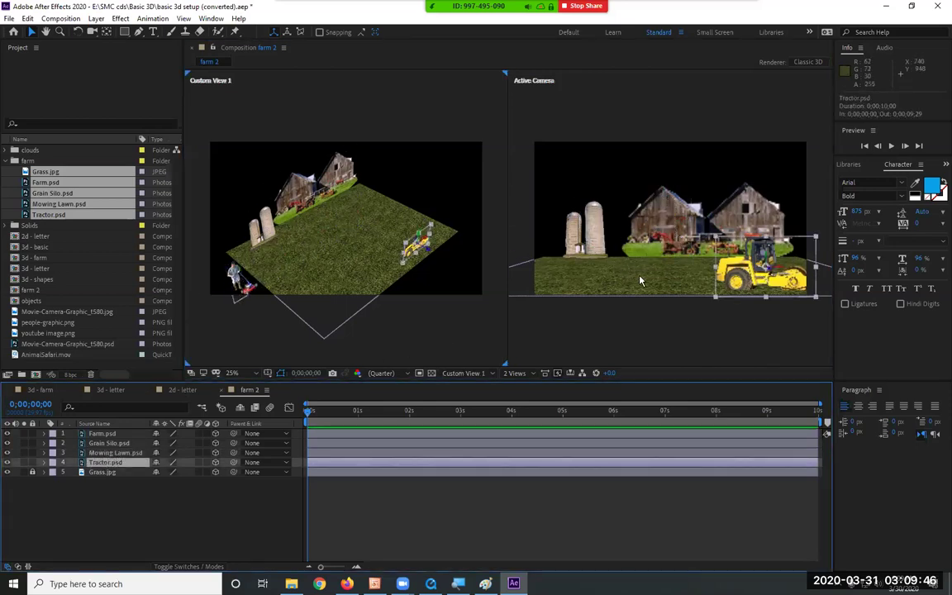
pyautogui.moveTo(779, 268); pyautogui.dragTo(611, 249)
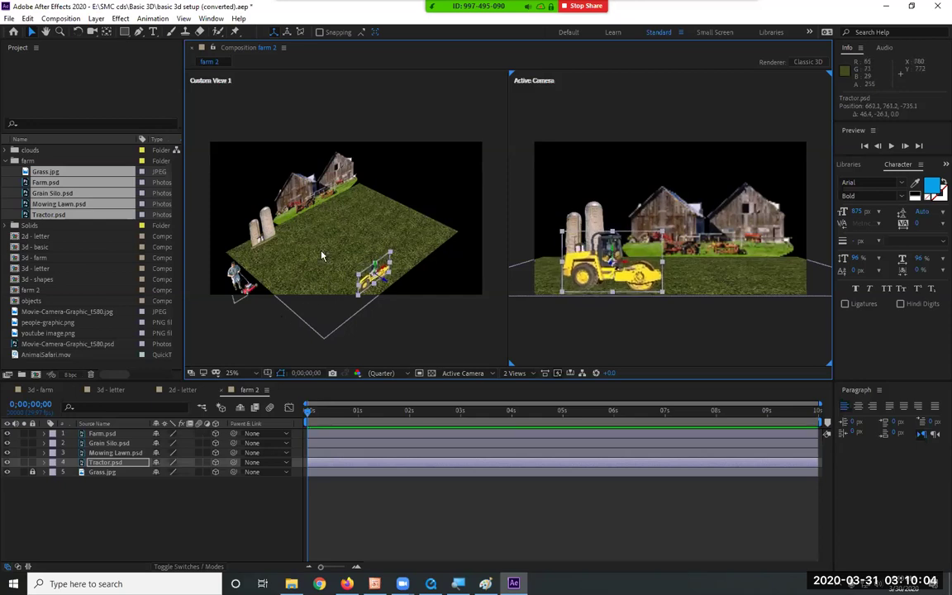
# Step: Switch the Custom View 1 viewport to the Left view and raise Tractor.psd to rest on the grass at about 662, 745, -735
pyautogui.click(328, 188)
pyautogui.click(463, 373)
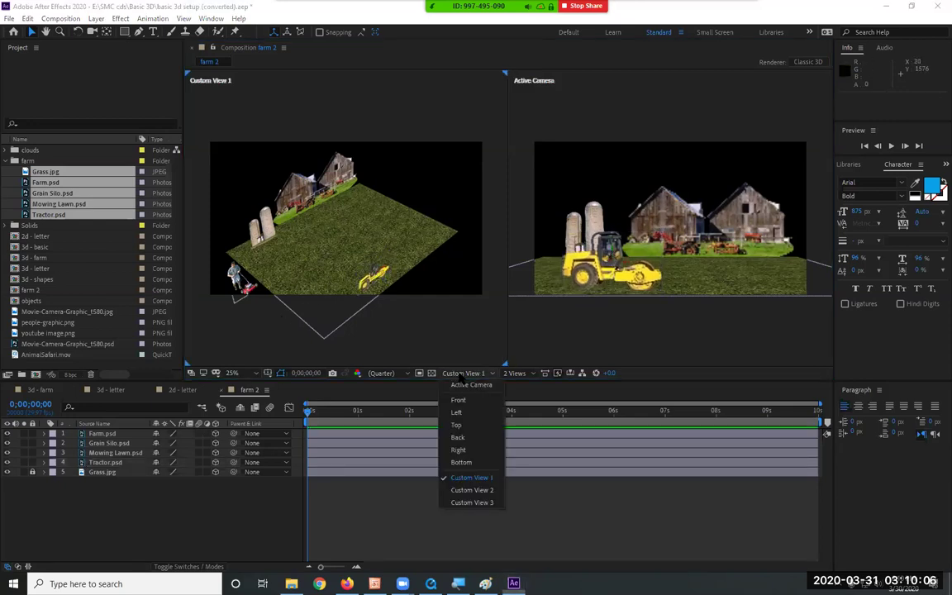
pyautogui.click(469, 413)
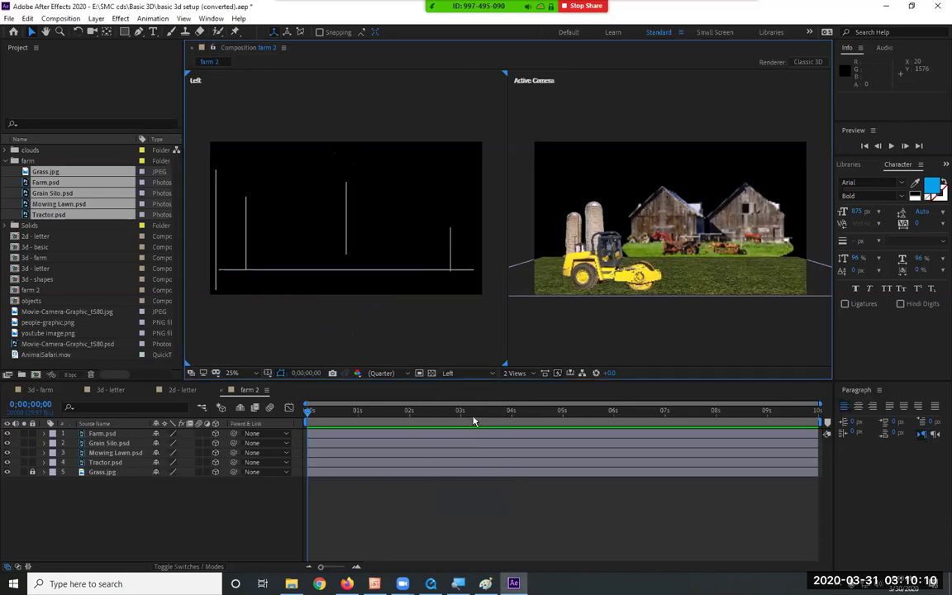
pyautogui.click(451, 247)
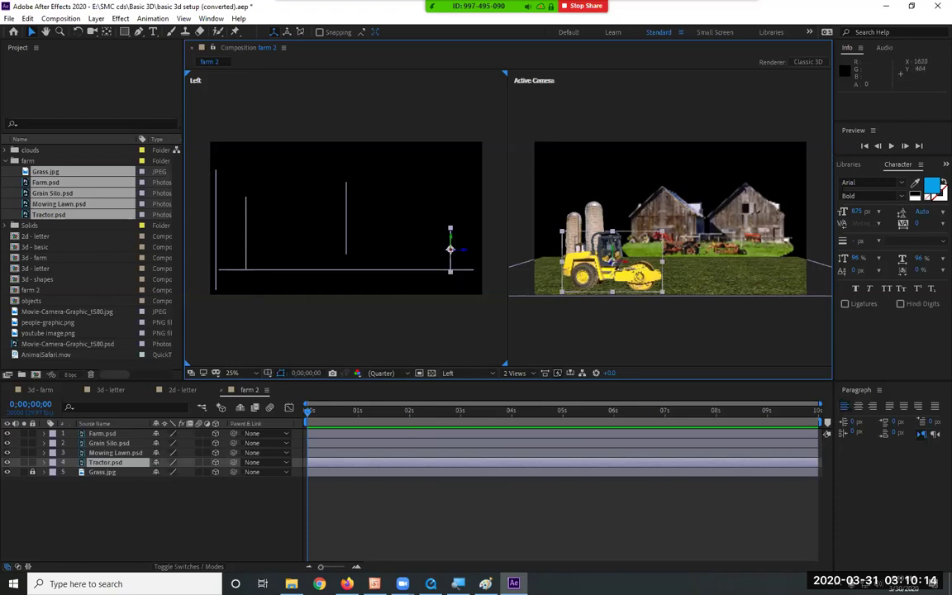
pyautogui.moveTo(451, 238); pyautogui.dragTo(455, 237)
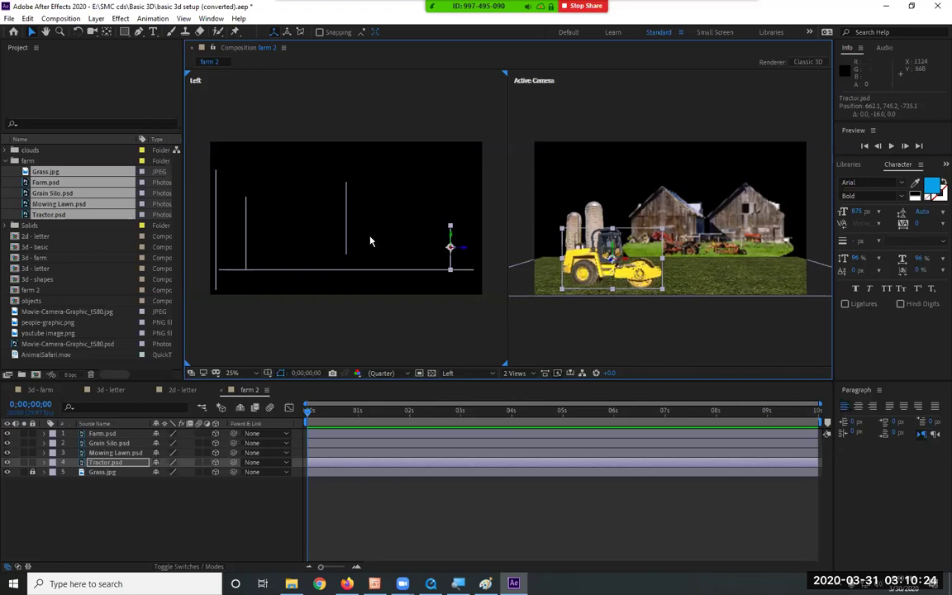
# Step: Scale Grain Silo.psd up to about 125%, 136% and shrink Farm.psd, placing it at about 1364, 687, 921
pyautogui.click(109, 443)
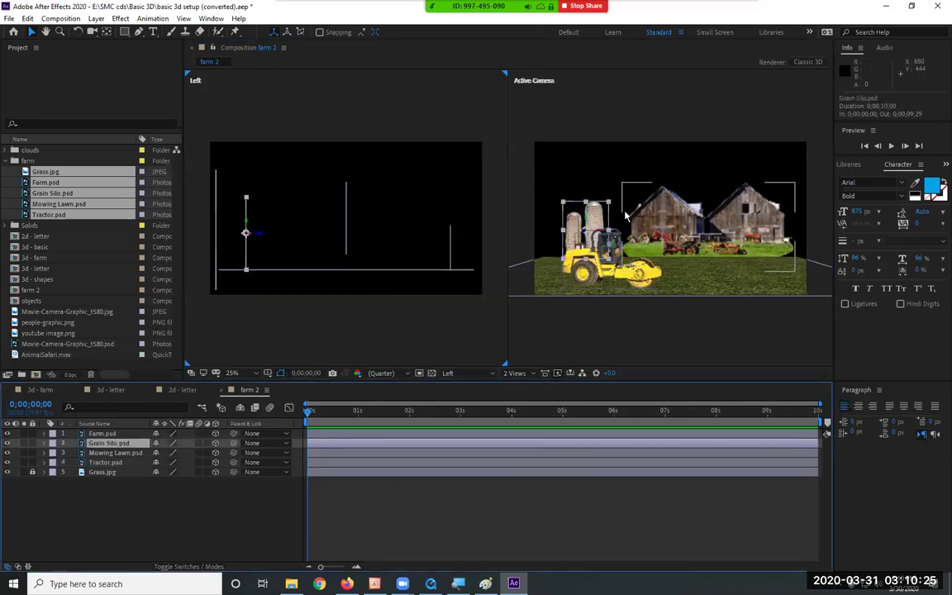
pyautogui.moveTo(610, 201); pyautogui.dragTo(613, 194)
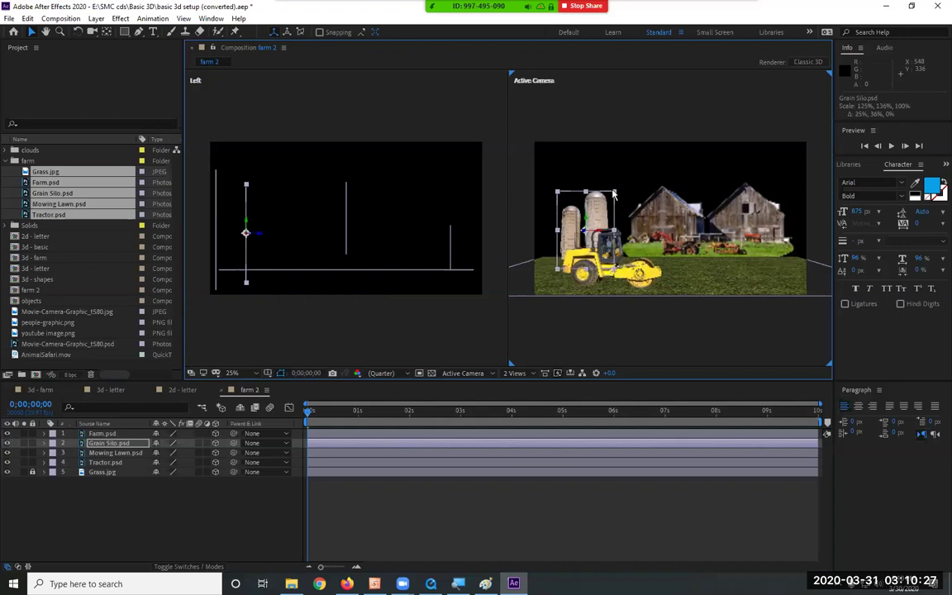
pyautogui.click(710, 211)
pyautogui.moveTo(791, 190); pyautogui.dragTo(749, 235)
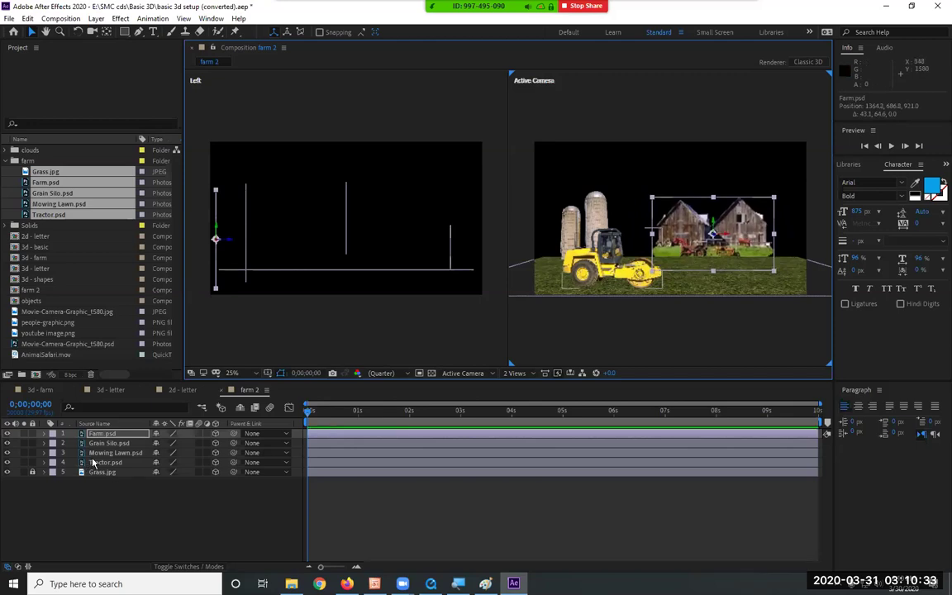
# Step: Animate Tractor.psd's Position from about X 66 at 0;00;00;00 to X 1870 at 0;00;09;29, and preview the motion
pyautogui.click(613, 269)
pyautogui.moveTo(613, 269); pyautogui.dragTo(535, 271)
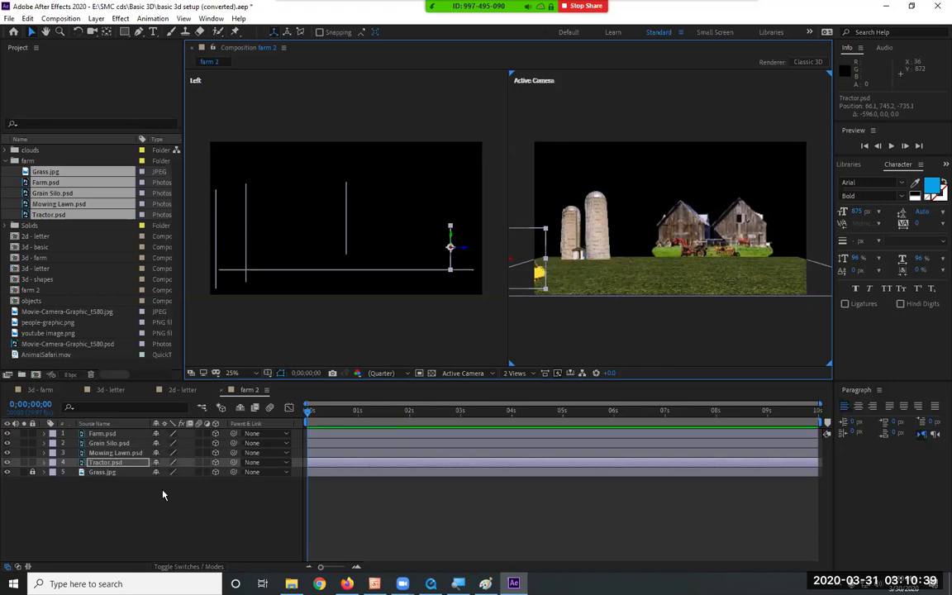
pyautogui.press('p')
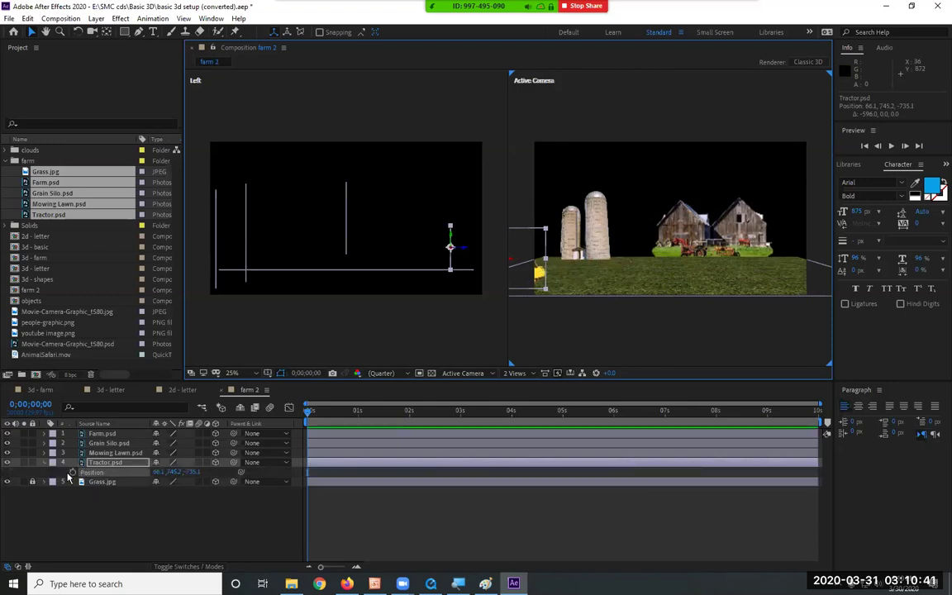
pyautogui.click(72, 473)
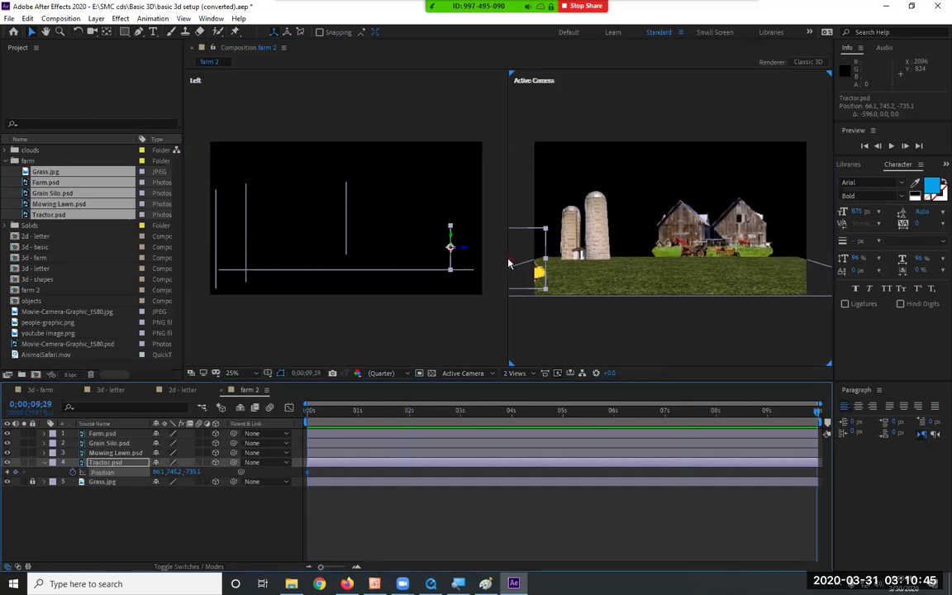
pyautogui.moveTo(539, 273); pyautogui.dragTo(770, 258)
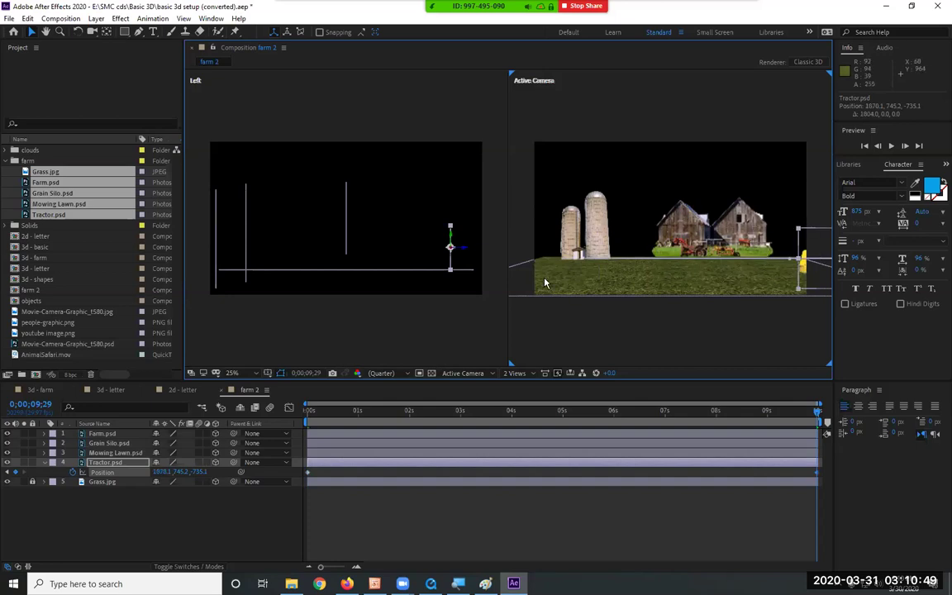
pyautogui.press('space')
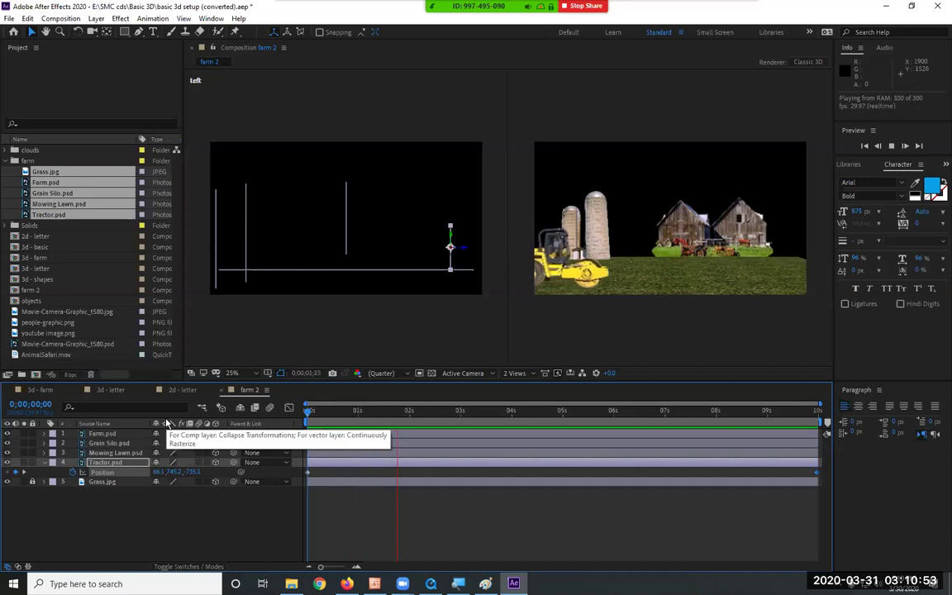
# Step: Raise Grain Silo.psd to ground level in the Left view and bring it forward to about 203, 594, 536
pyautogui.click(588, 215)
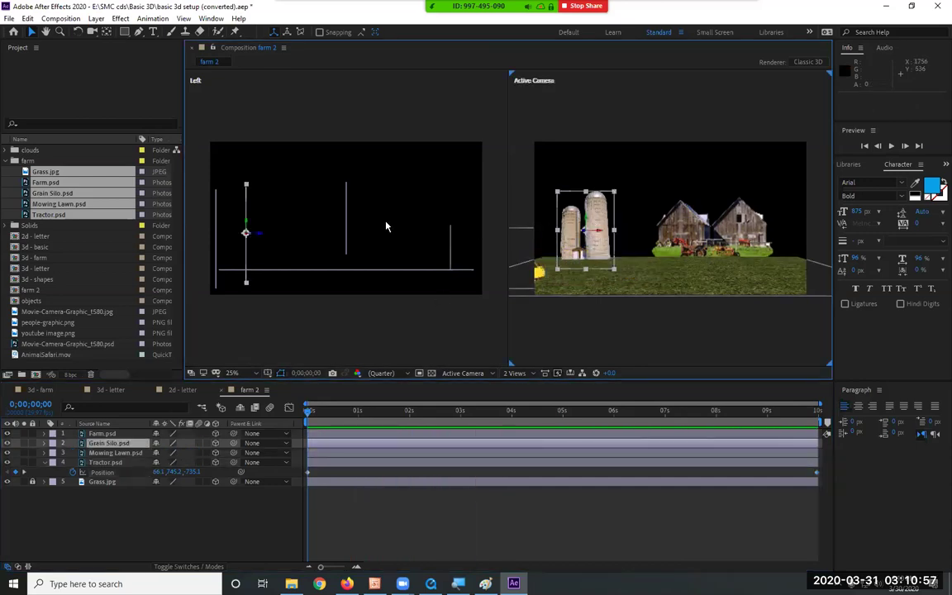
pyautogui.moveTo(247, 222); pyautogui.dragTo(252, 215)
pyautogui.press('Return')
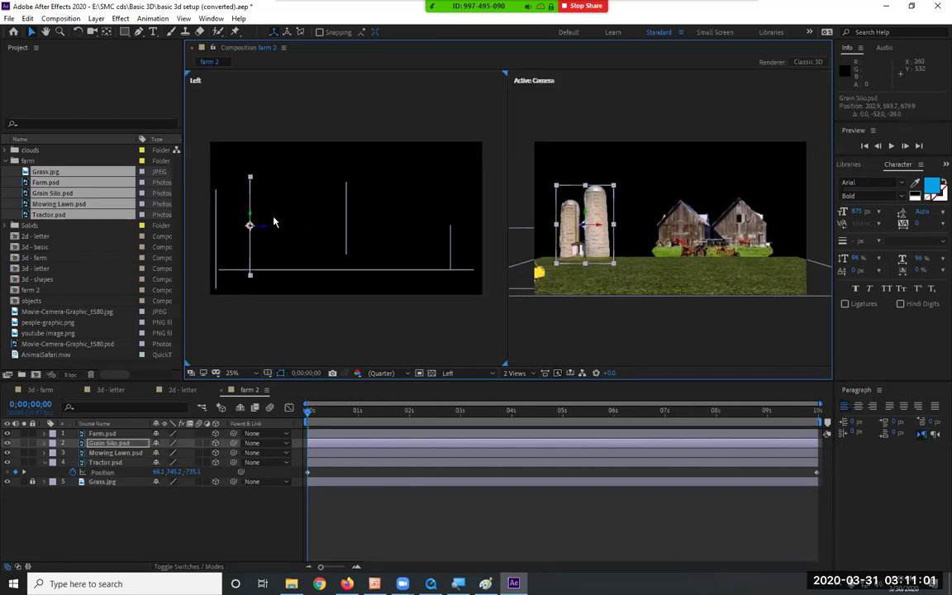
pyautogui.moveTo(281, 230)
pyautogui.mouseDown()
pyautogui.moveTo(314, 227)
pyautogui.moveTo(285, 234)
pyautogui.mouseUp()
# Step: Bring Farm.psd forward to about 1364, 687, 837 in the Left view and preview the animation
pyautogui.click(215, 248)
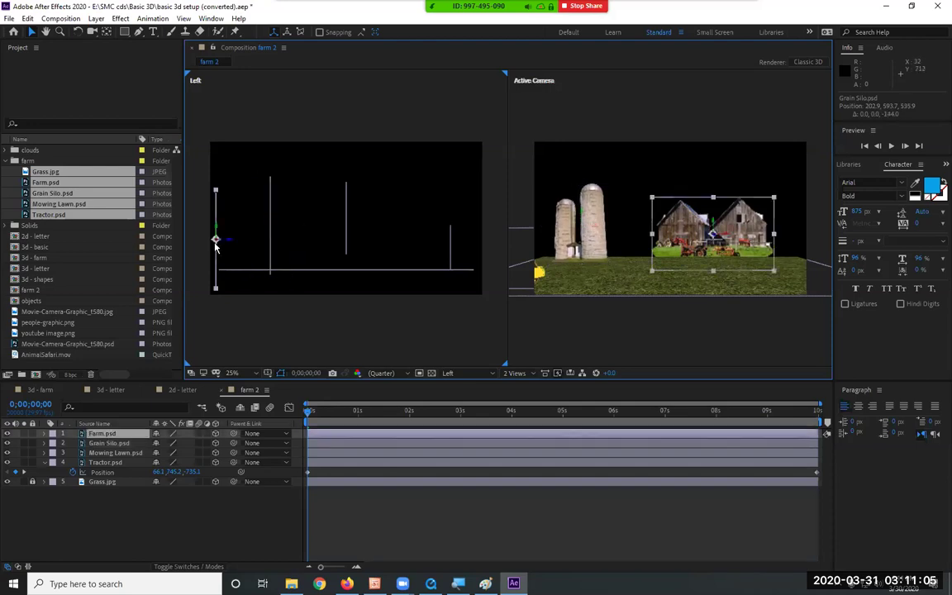
pyautogui.moveTo(228, 242); pyautogui.dragTo(238, 242)
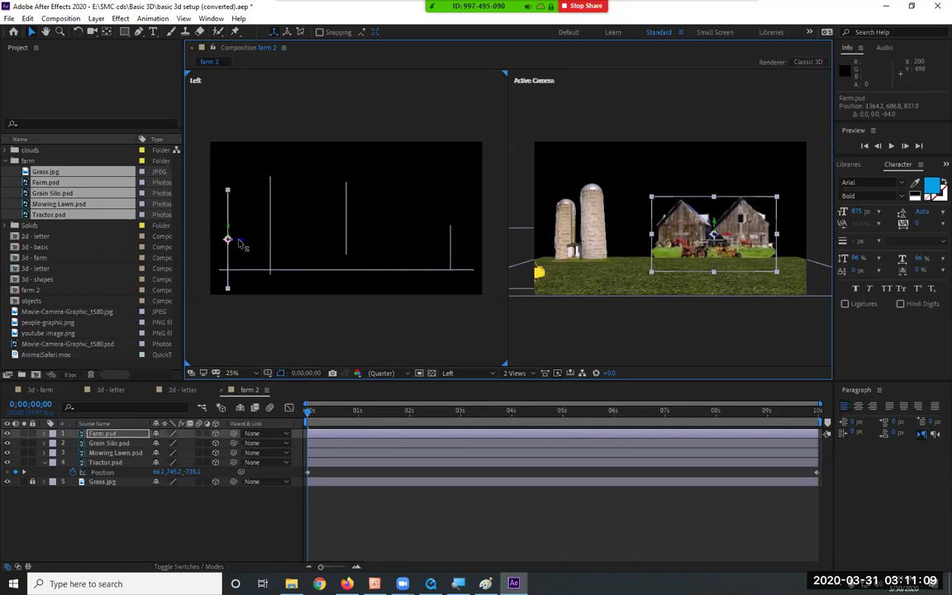
pyautogui.press('space')
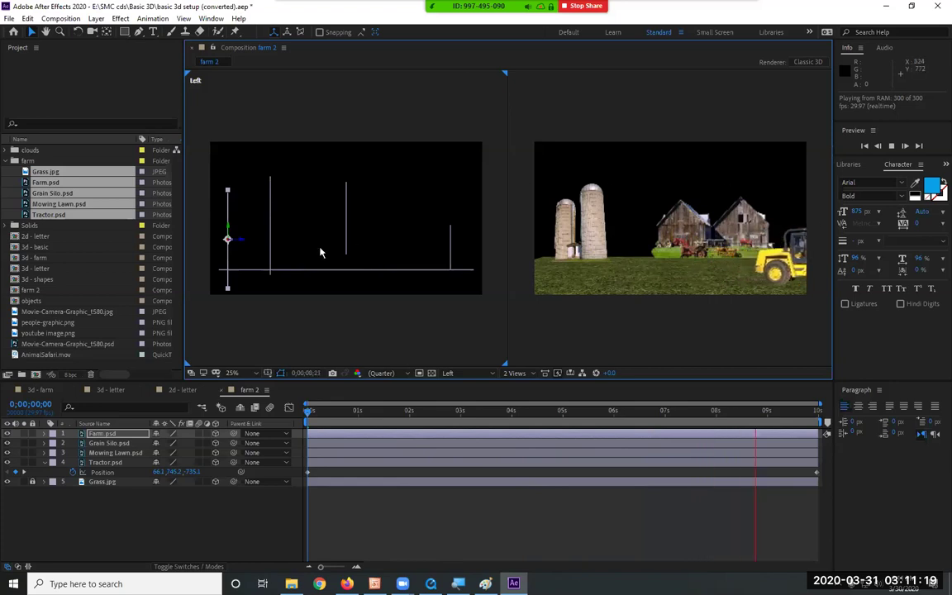
# Step: Lower Mowing Lawn.psd to a Y position of about 608 and shift it in depth between the tractor and the silo
pyautogui.click(345, 234)
pyautogui.click(346, 212)
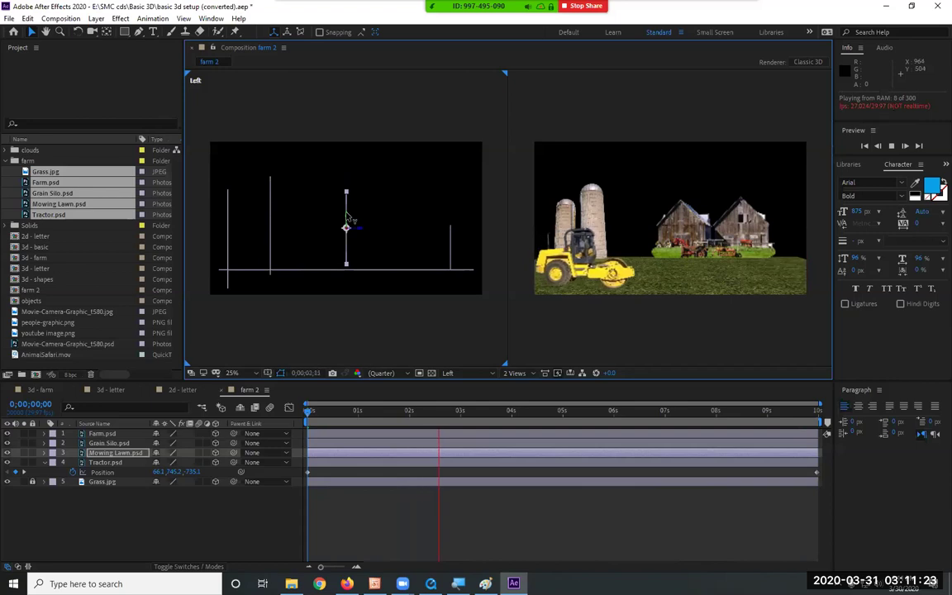
pyautogui.moveTo(346, 231); pyautogui.dragTo(708, 219)
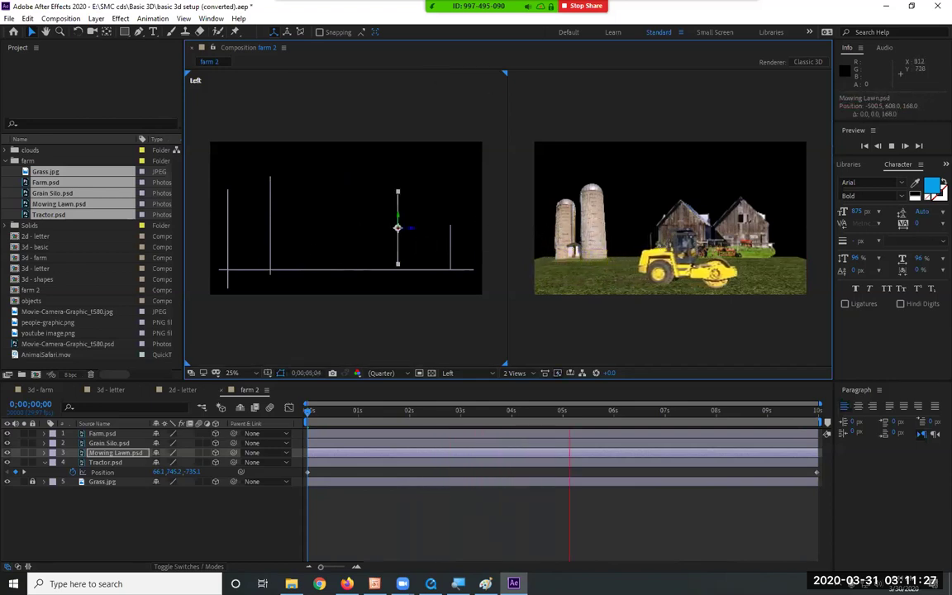
pyautogui.click(450, 337)
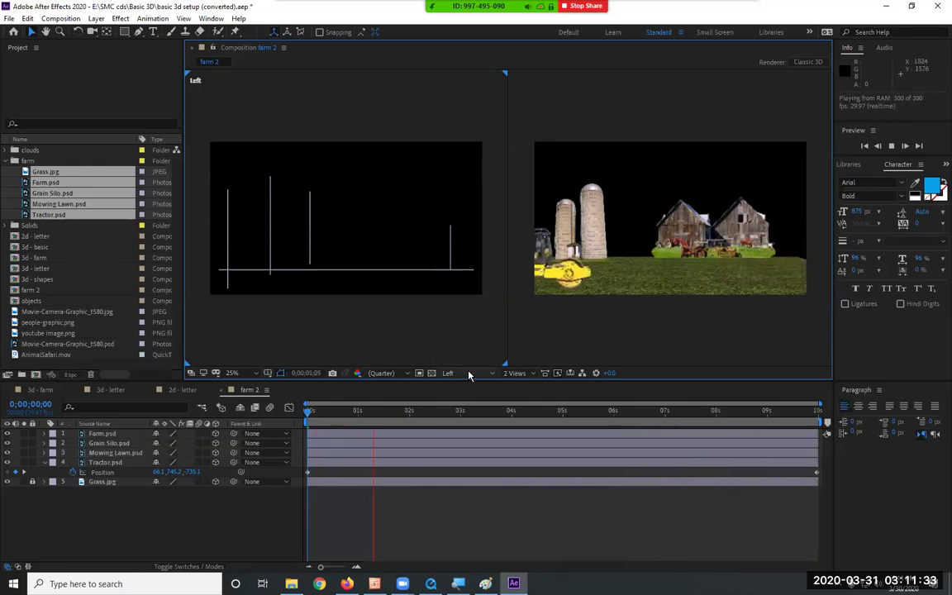
# Step: Show Custom View 1 beside the active camera and move Mowing Lawn.psd onto the grass at about 696, 674, 256
pyautogui.click(469, 375)
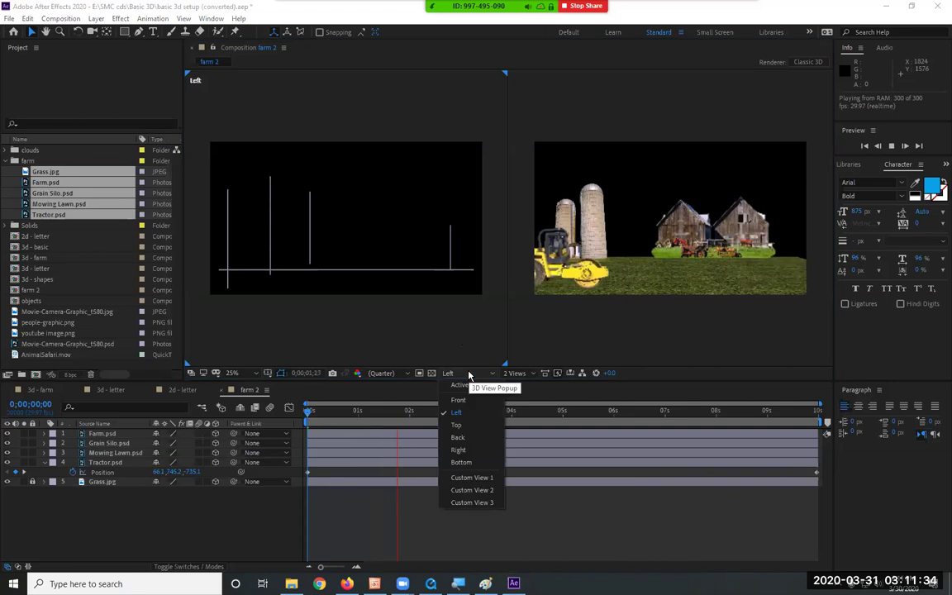
pyautogui.click(470, 479)
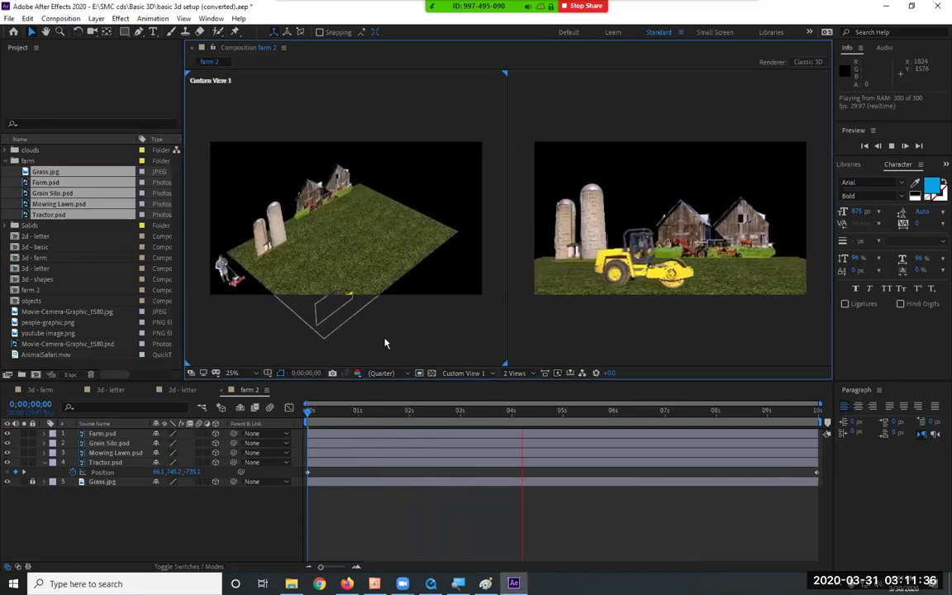
pyautogui.click(230, 271)
pyautogui.moveTo(230, 271); pyautogui.dragTo(355, 202)
pyautogui.click(618, 240)
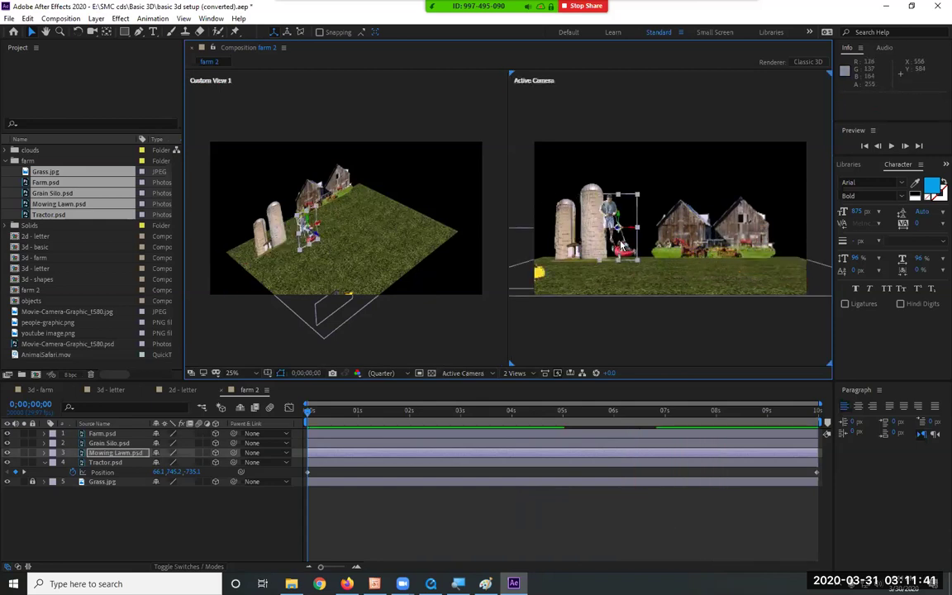
pyautogui.moveTo(620, 244); pyautogui.dragTo(634, 213)
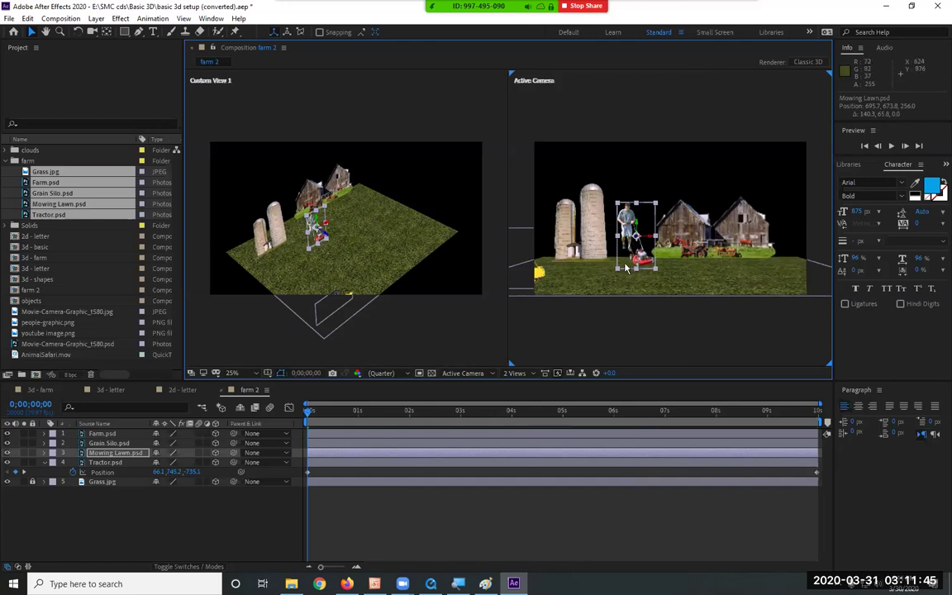
# Step: Set the Y Rotation of Mowing Lawn.psd to -19° so the man stands at an angle to the camera
pyautogui.scroll(2, 626, 267)
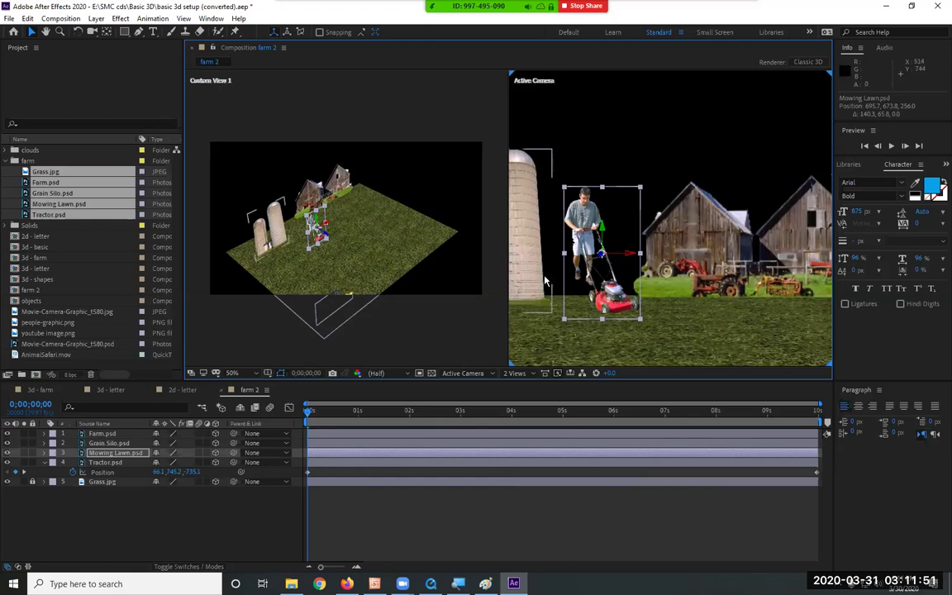
pyautogui.click(42, 457)
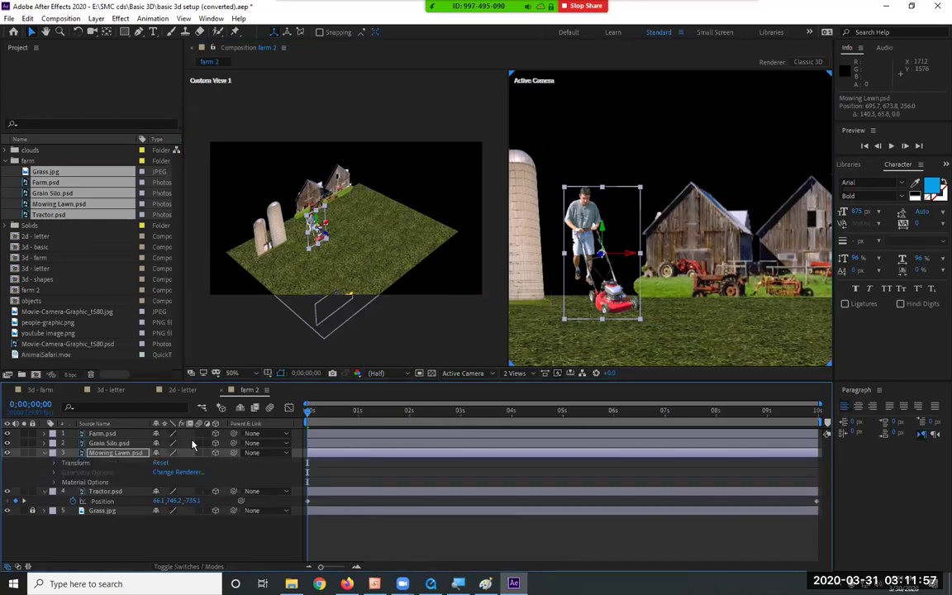
pyautogui.click(54, 463)
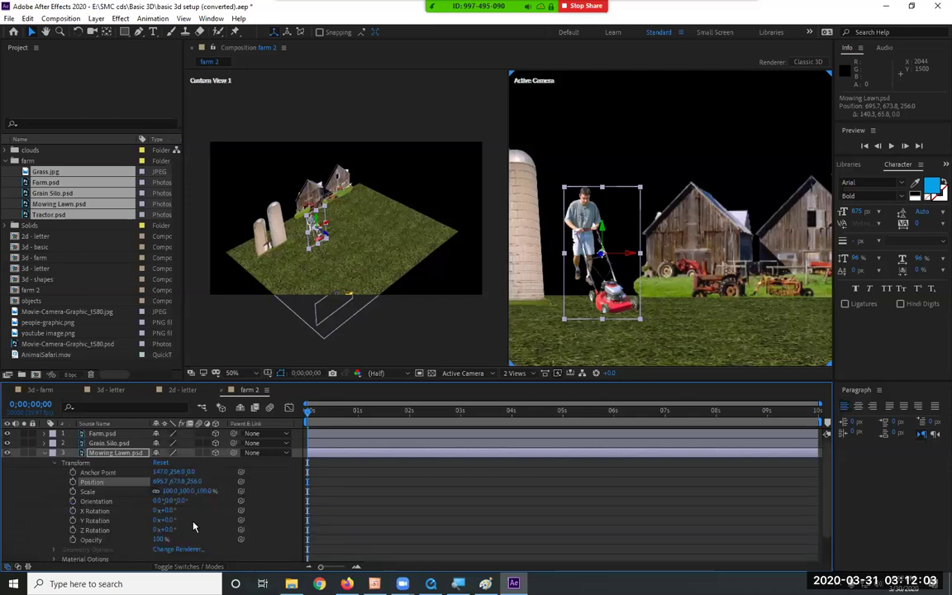
pyautogui.moveTo(168, 520); pyautogui.dragTo(124, 531)
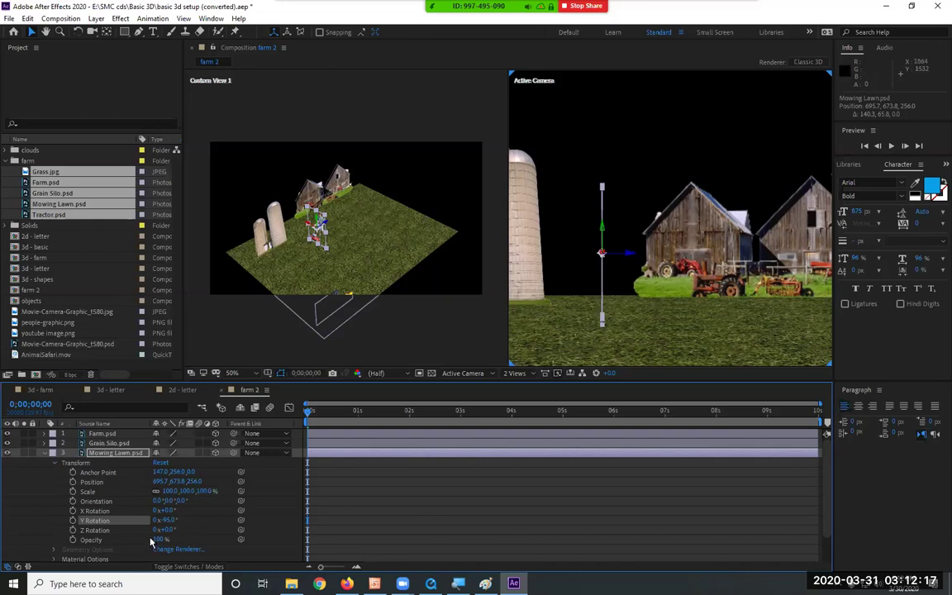
pyautogui.moveTo(169, 520); pyautogui.dragTo(198, 510)
# Step: Move Mowing Lawn.psd to about 878, 780, 319 and scrub to 0;00;04;16 to check it against the tractor
pyautogui.moveTo(600, 236); pyautogui.dragTo(601, 263)
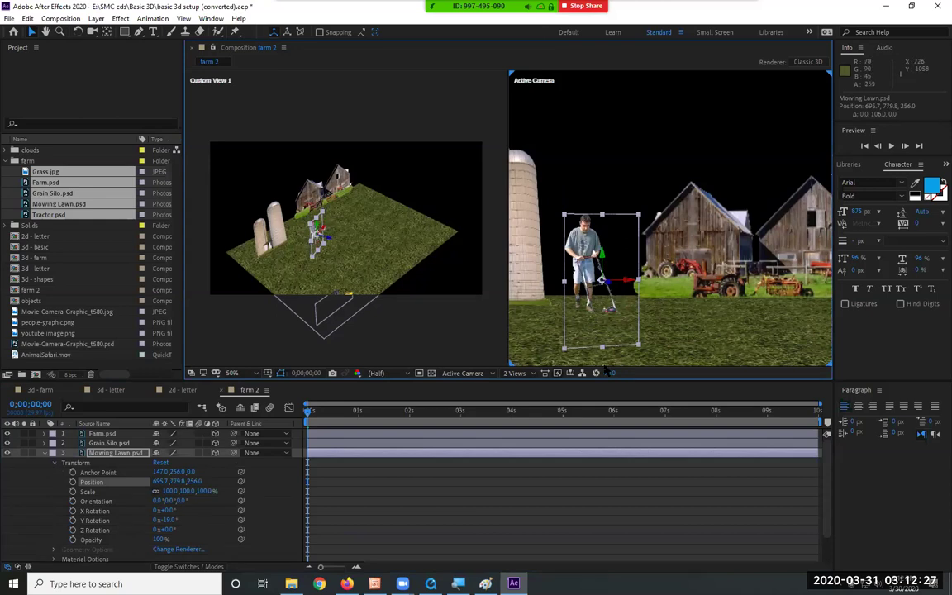
pyautogui.moveTo(564, 256); pyautogui.dragTo(679, 299)
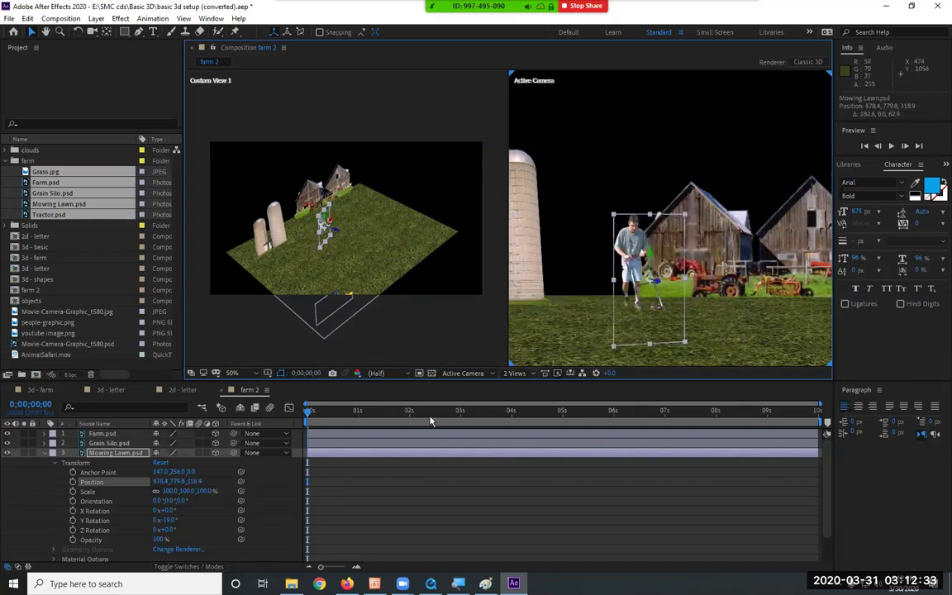
pyautogui.click(532, 411)
pyautogui.moveTo(567, 413); pyautogui.dragTo(538, 409)
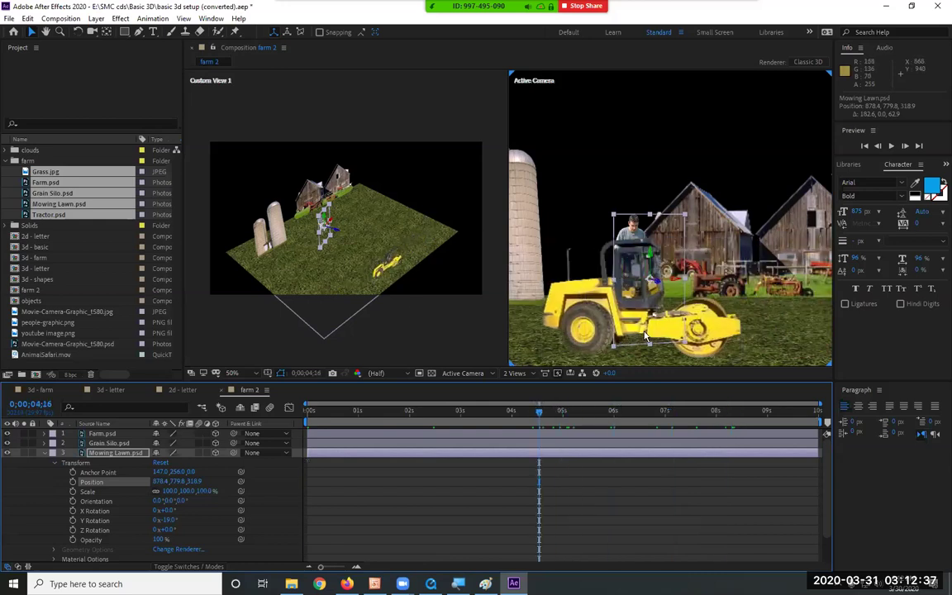
# Step: Try moving Tractor.psd at 0;00;04;16 back to about 414, 771, -735 in front of the silo, and undo the move
pyautogui.click(395, 273)
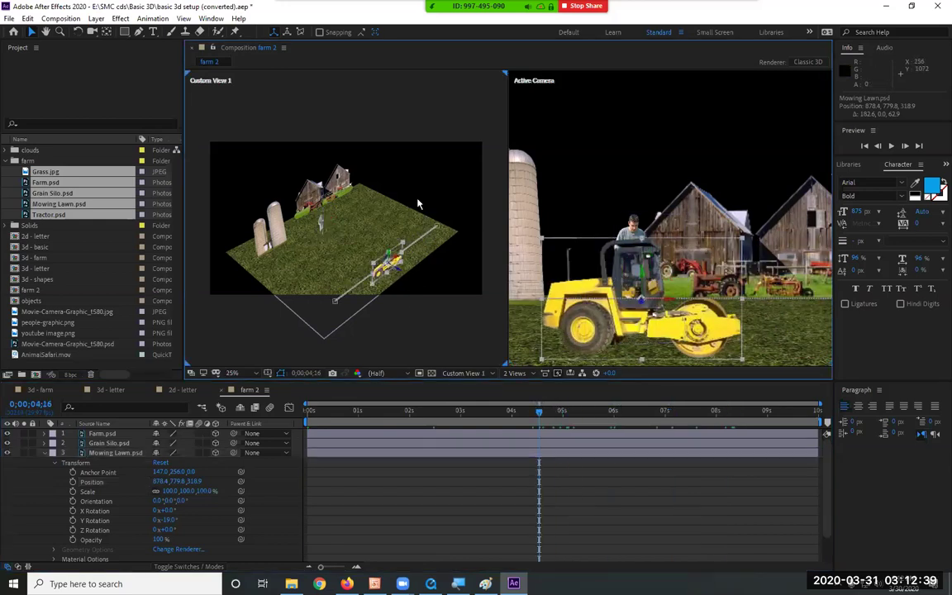
pyautogui.click(341, 192)
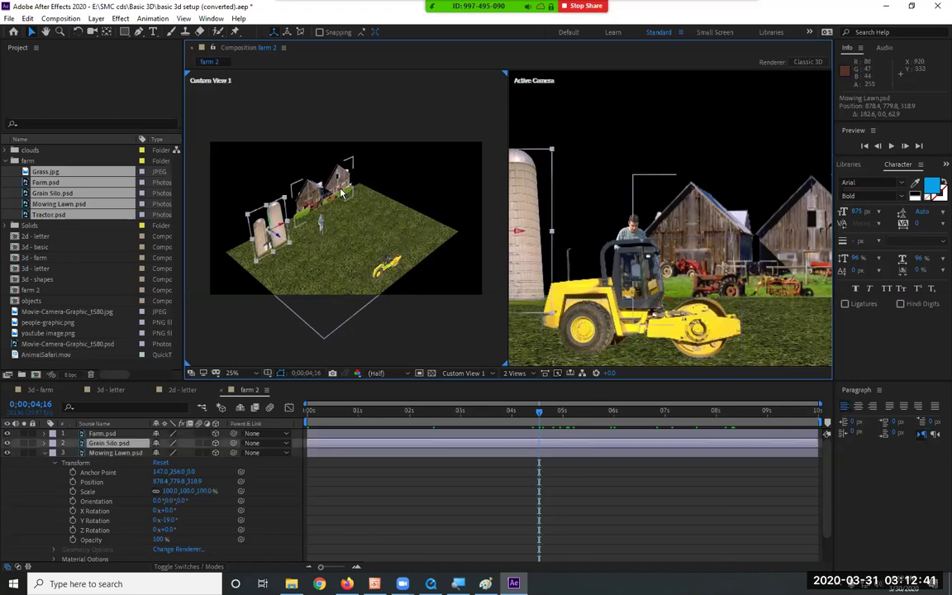
pyautogui.click(673, 308)
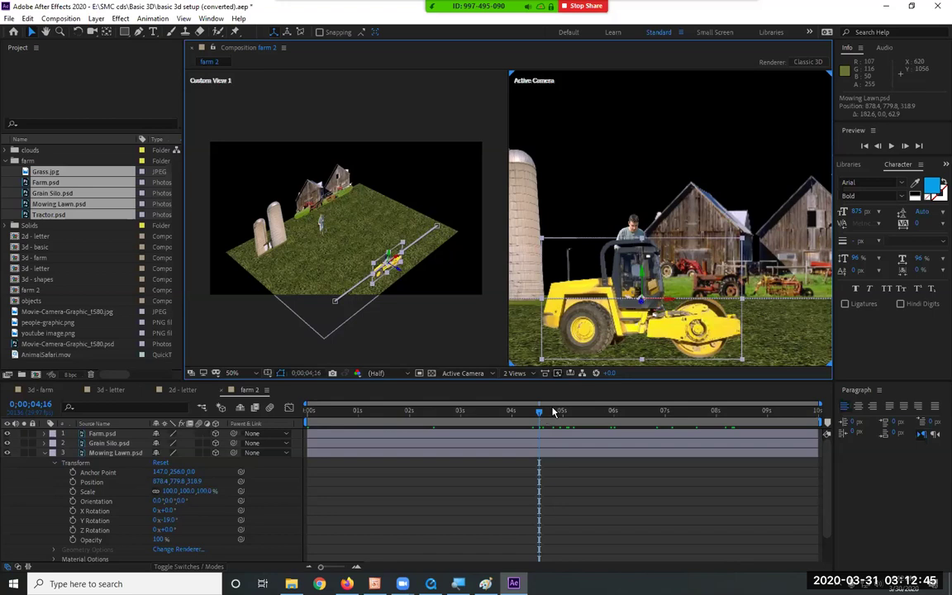
pyautogui.scroll(-2, 673, 266)
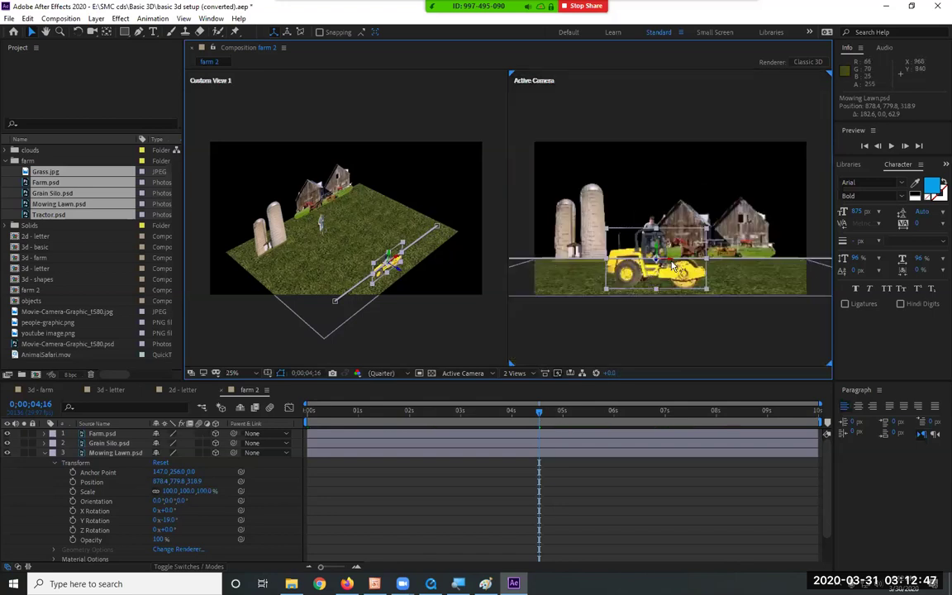
pyautogui.moveTo(657, 261); pyautogui.dragTo(578, 270)
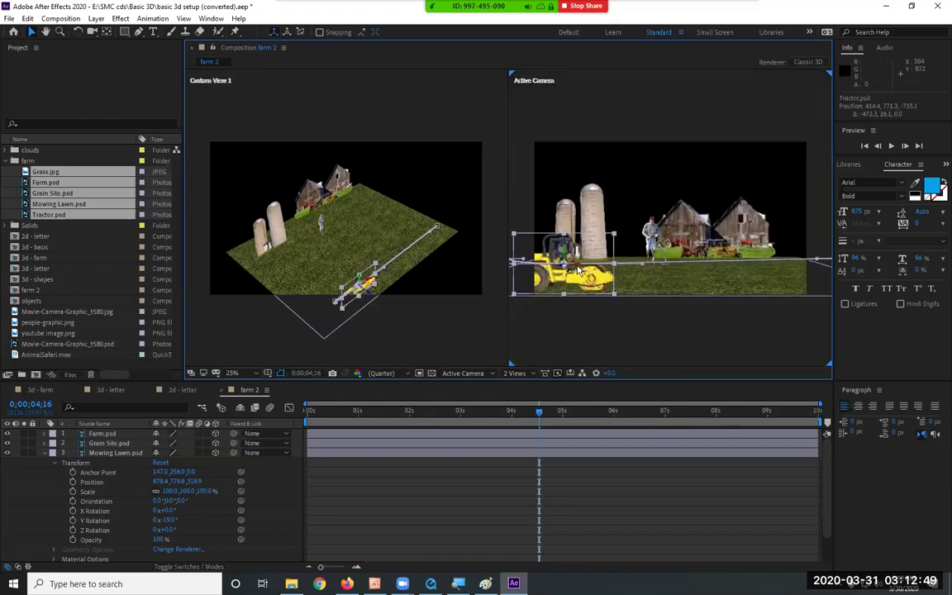
pyautogui.hotkey('ctrl', 'z')
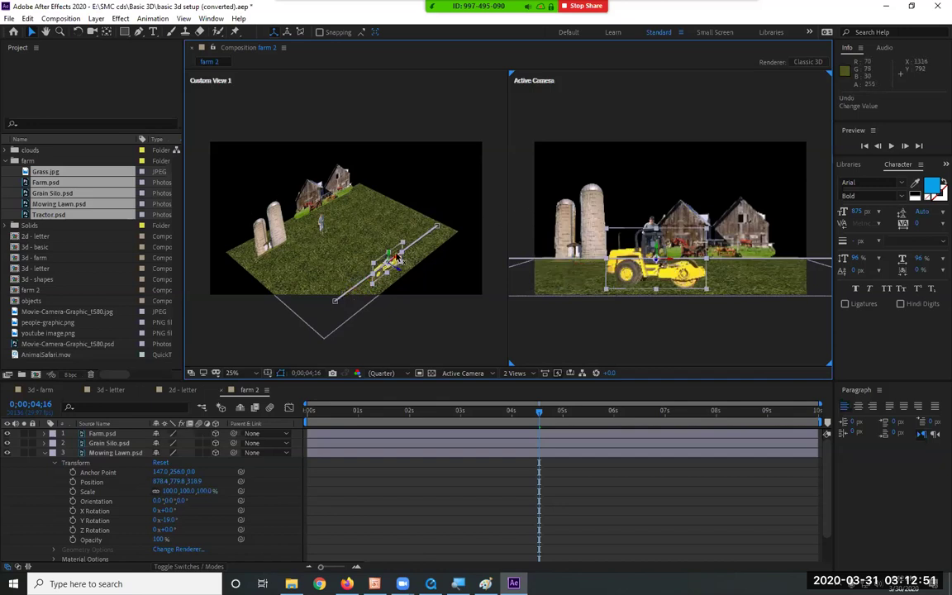
# Step: Bring Grain Silo.psd forward to about 203, 594, 382 and scrub through the tractor's pass to check the depth
pyautogui.press('space')
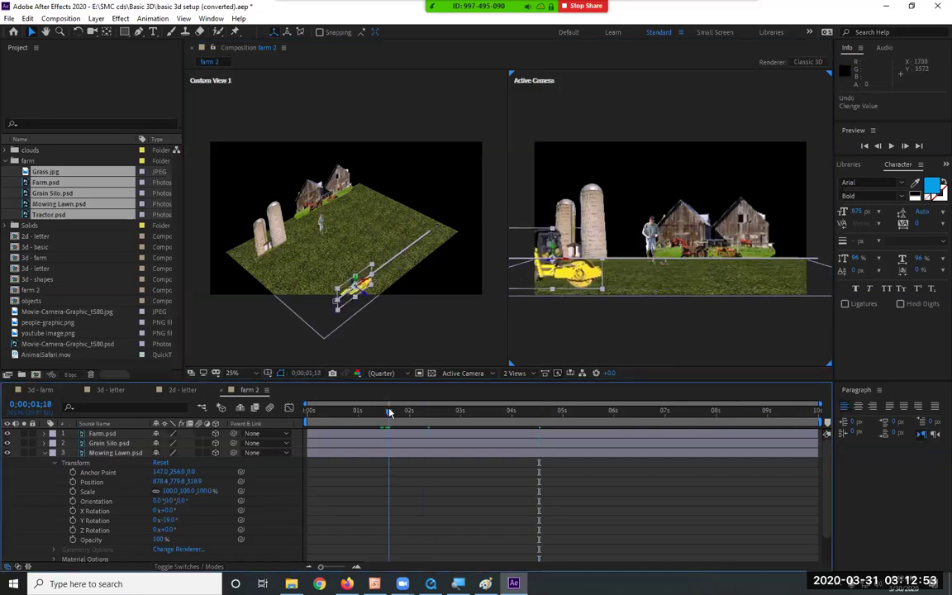
pyautogui.click(337, 187)
pyautogui.click(254, 217)
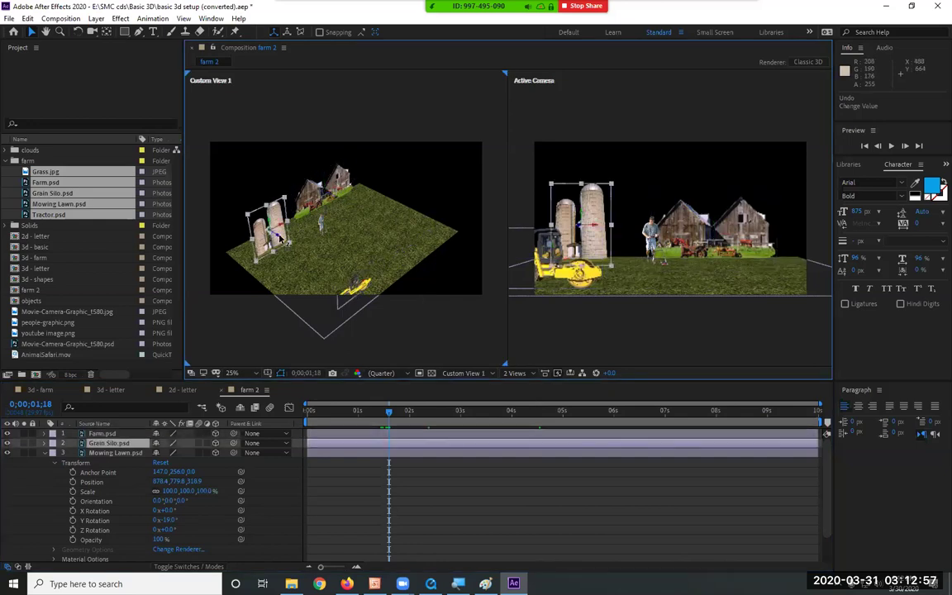
pyautogui.moveTo(328, 268); pyautogui.dragTo(421, 302)
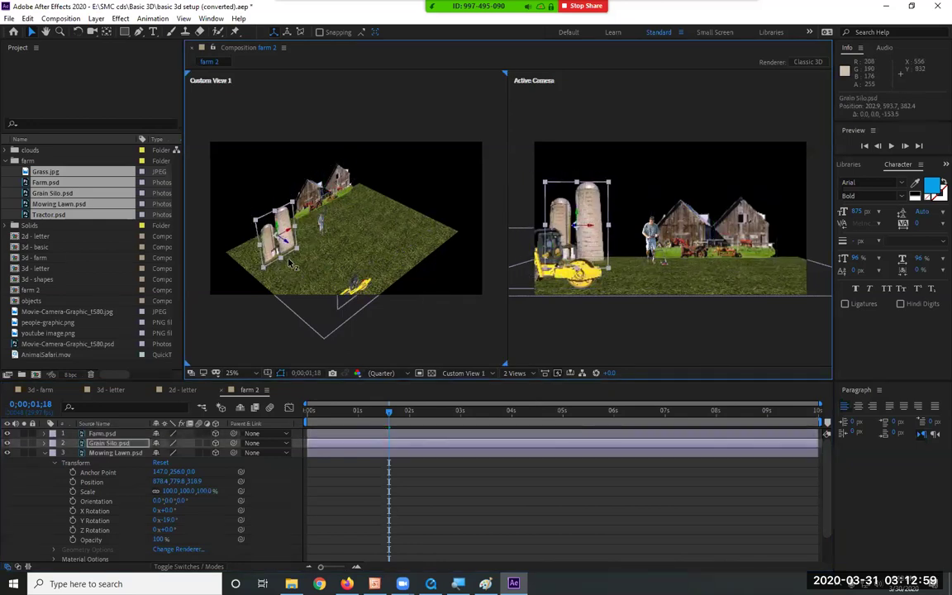
pyautogui.moveTo(480, 416); pyautogui.dragTo(529, 417)
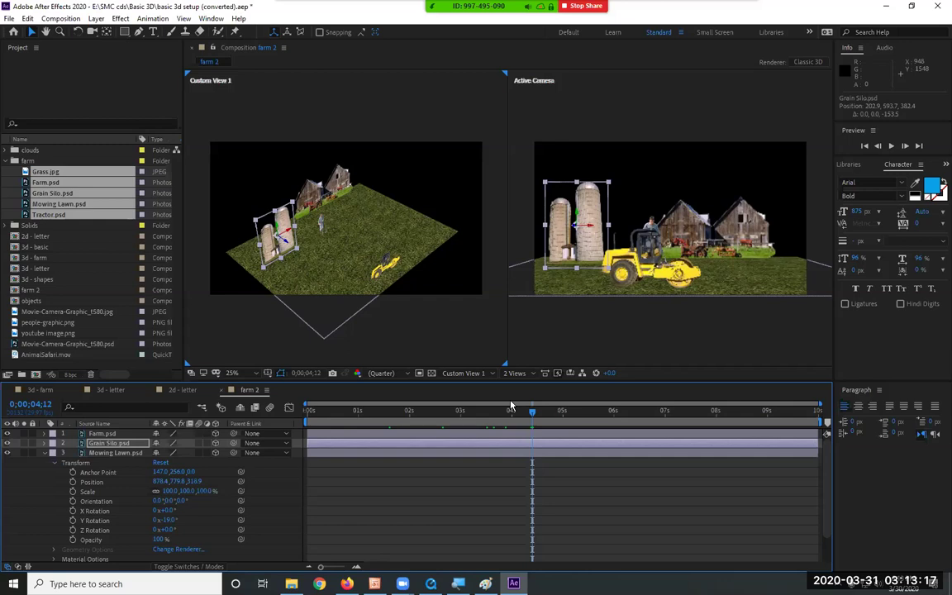
# Step: Create a 1920 x 1080, ten-second composition named clouds in the sky inside the clouds folder
pyautogui.click(5, 161)
pyautogui.click(19, 150)
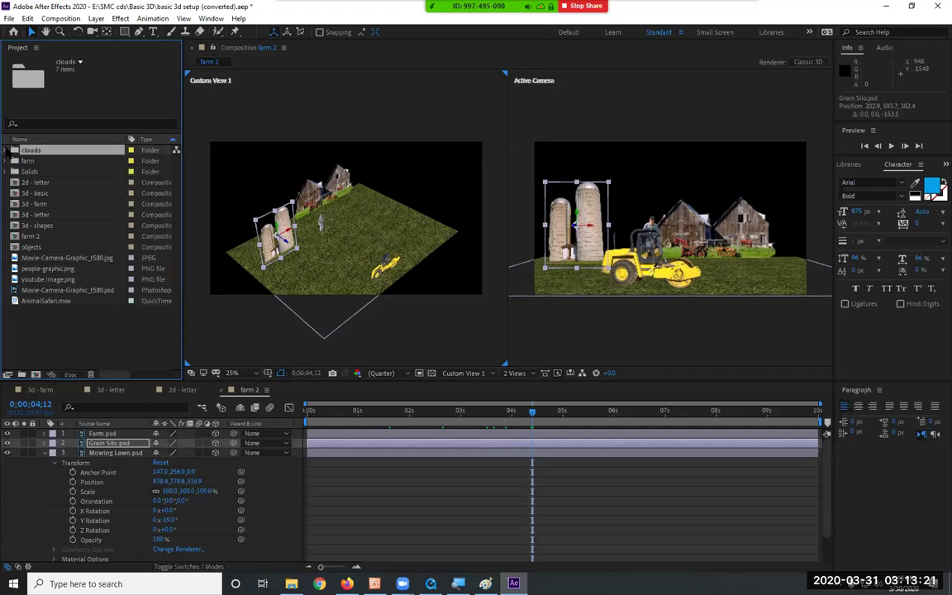
pyautogui.click(6, 151)
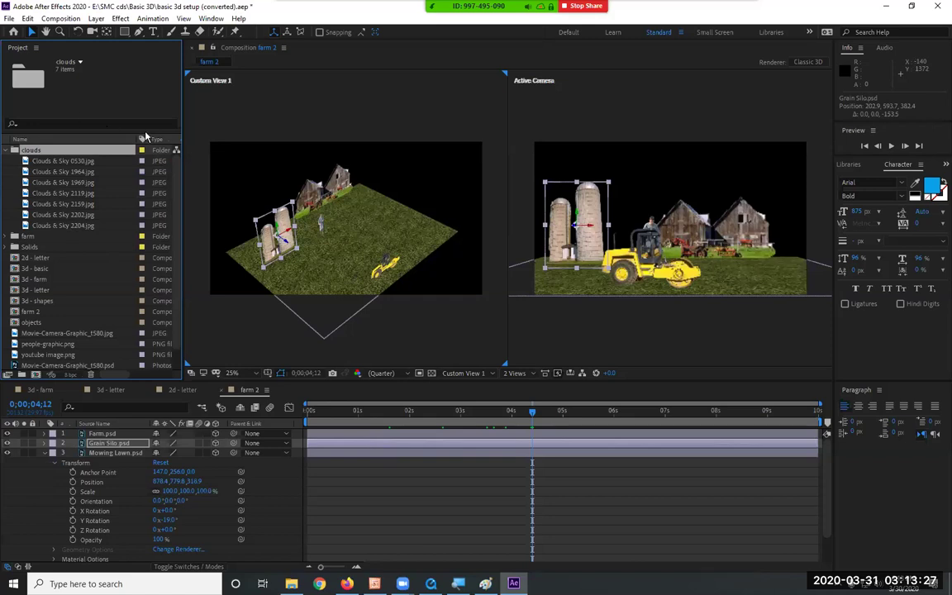
pyautogui.click(61, 18)
pyautogui.click(78, 31)
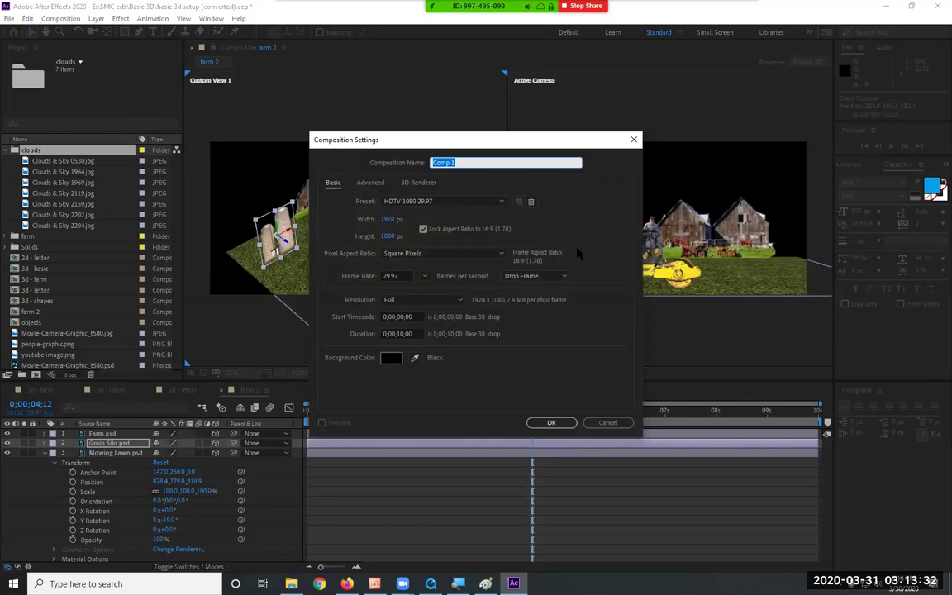
pyautogui.write('clouds in the sky')
pyautogui.press('Return')
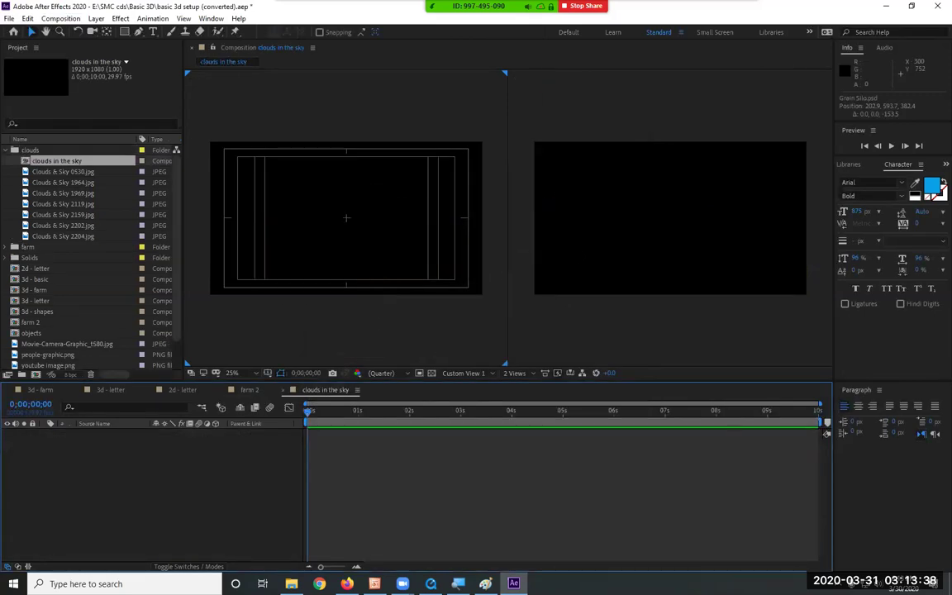
# Step: Compare the cloud images, place Clouds & Sky 0530.jpg at the center of the composition, and make it a 3D layer
pyautogui.click(54, 181)
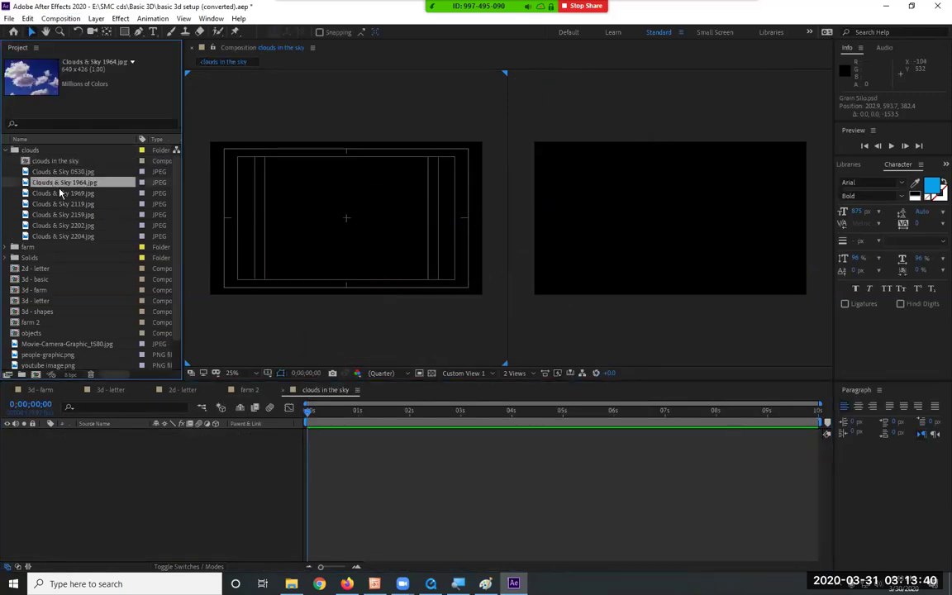
pyautogui.click(55, 192)
pyautogui.click(56, 203)
pyautogui.click(57, 214)
pyautogui.click(60, 225)
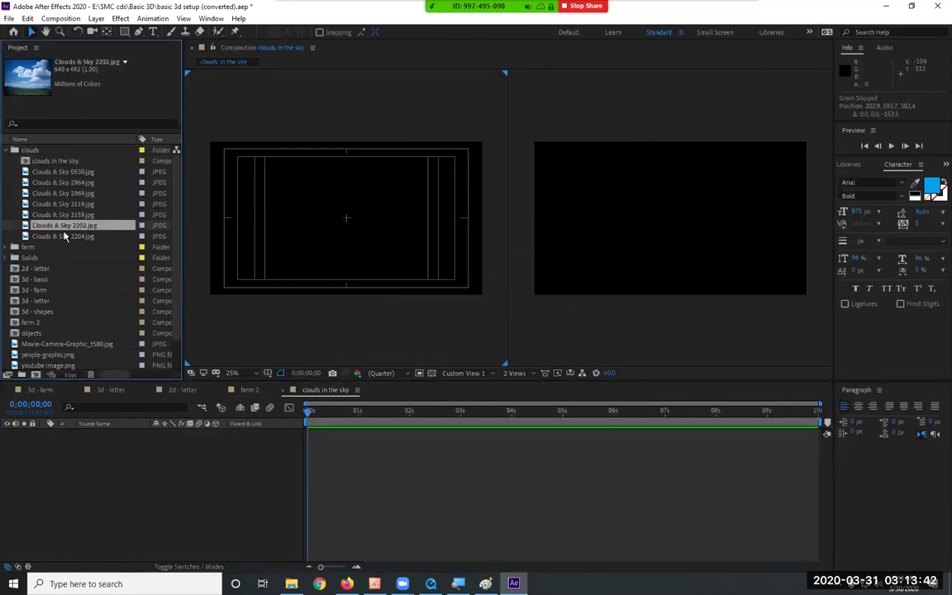
pyautogui.click(67, 236)
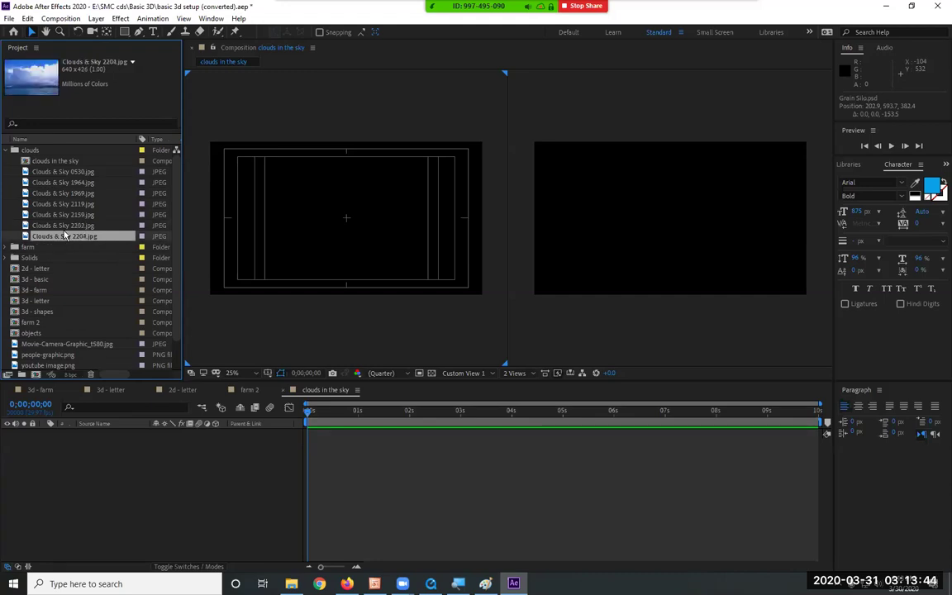
pyautogui.click(59, 174)
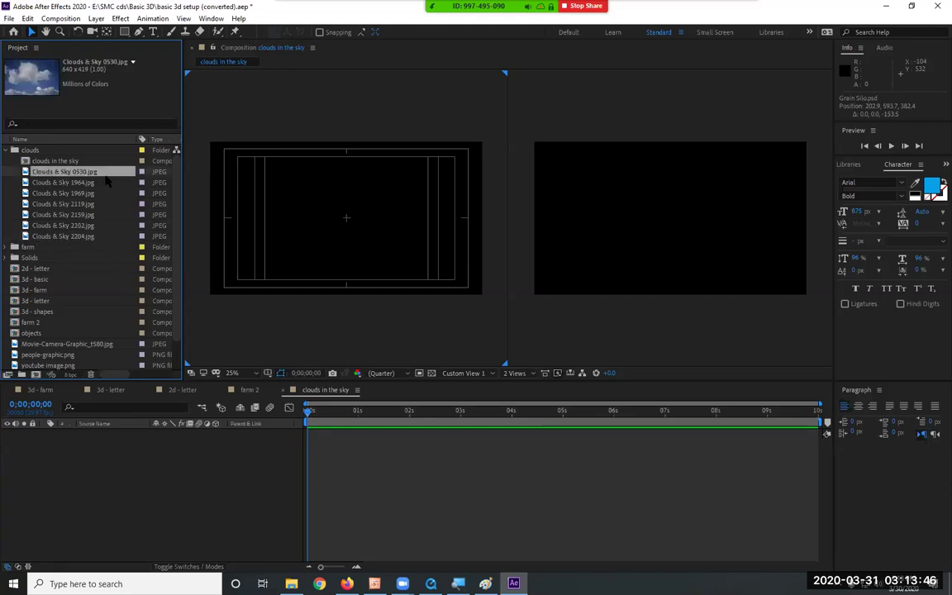
pyautogui.moveTo(86, 176); pyautogui.dragTo(347, 222)
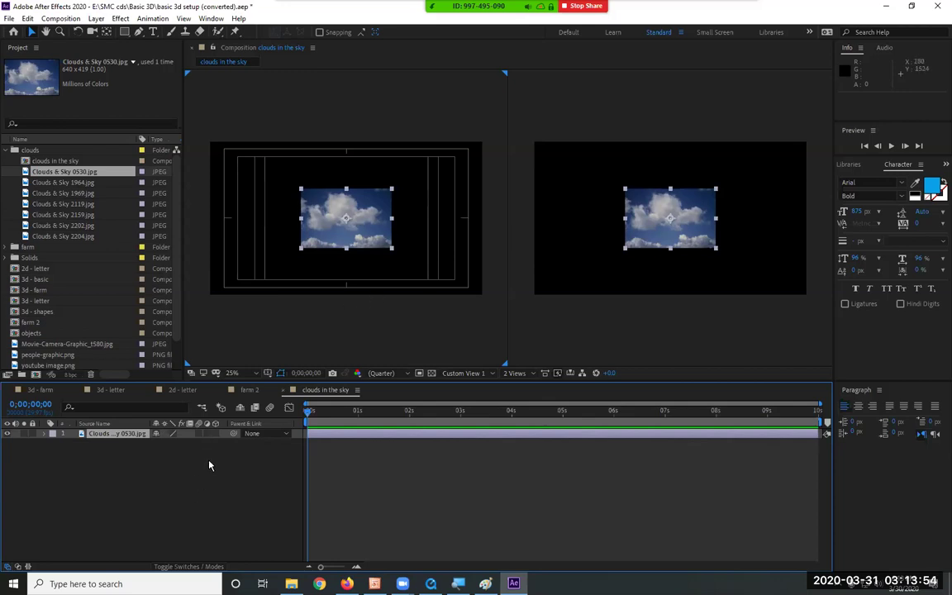
pyautogui.click(214, 434)
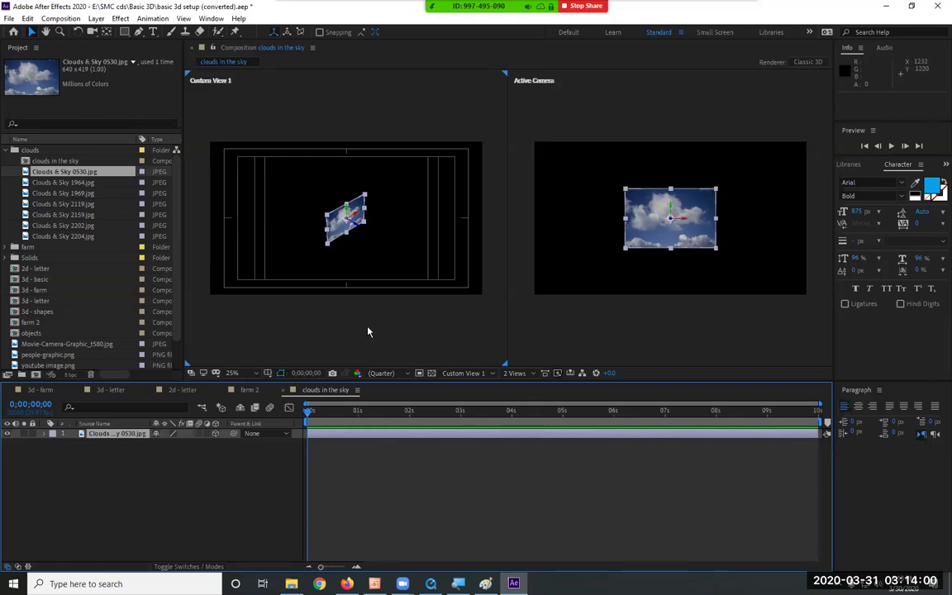
# Step: Try pushing the Clouds & Sky 0530.jpg layer back to a Z position of 5000
pyautogui.click(42, 434)
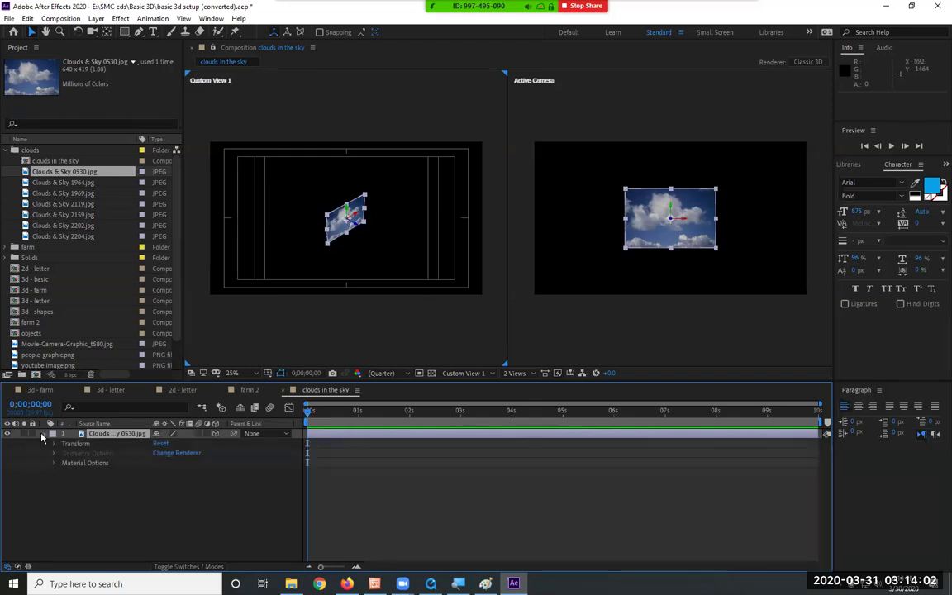
pyautogui.click(55, 444)
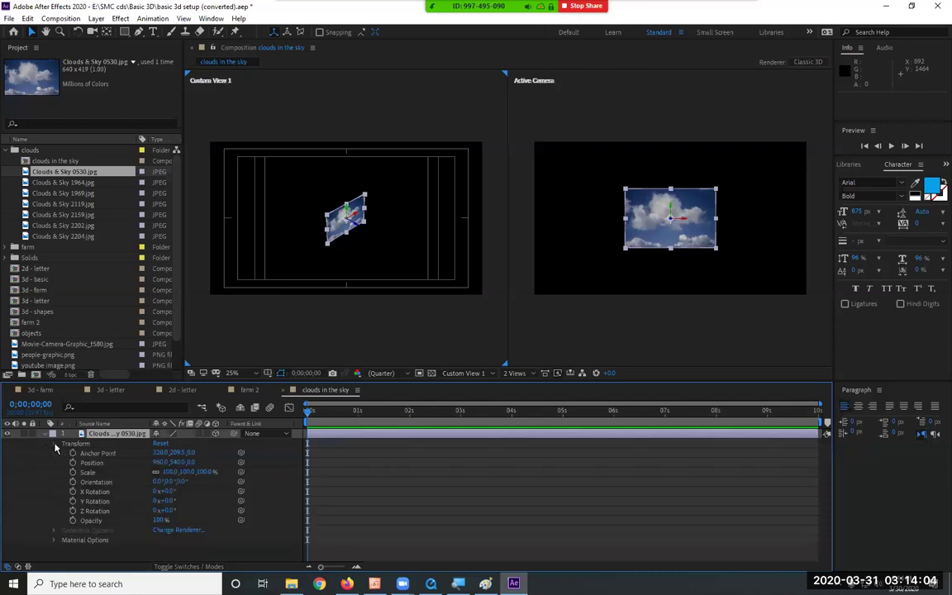
pyautogui.click(92, 463)
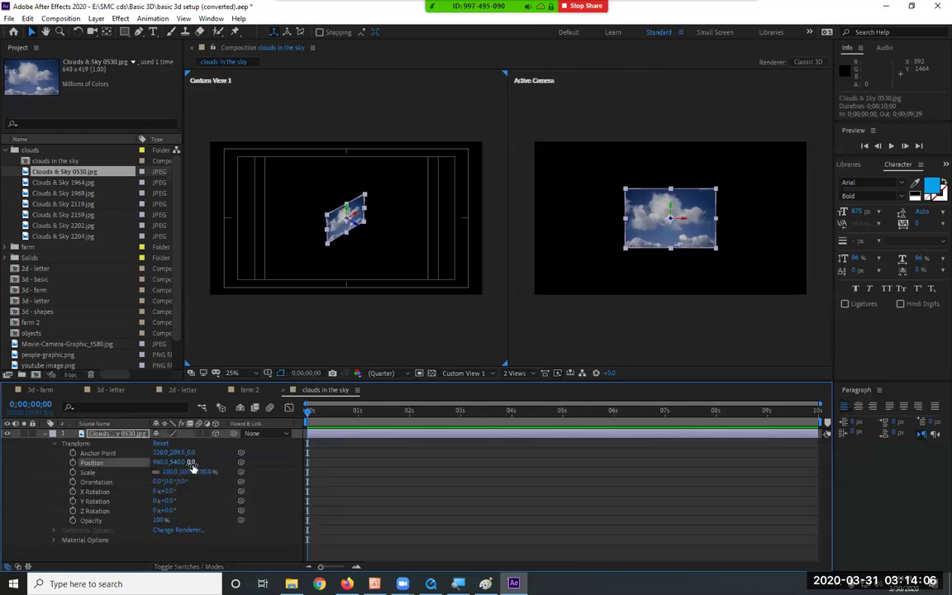
pyautogui.click(192, 464)
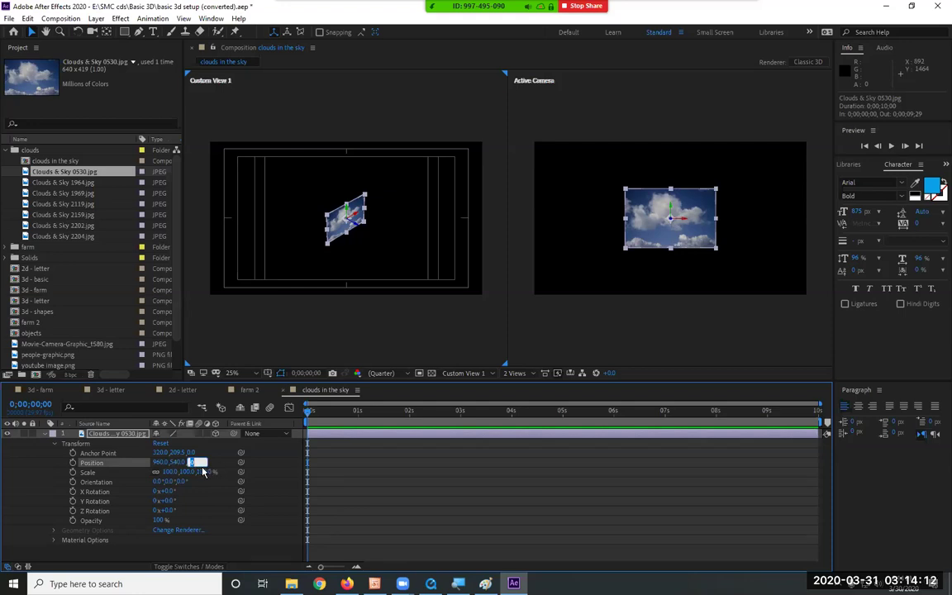
pyautogui.write('5000')
pyautogui.press('Return')
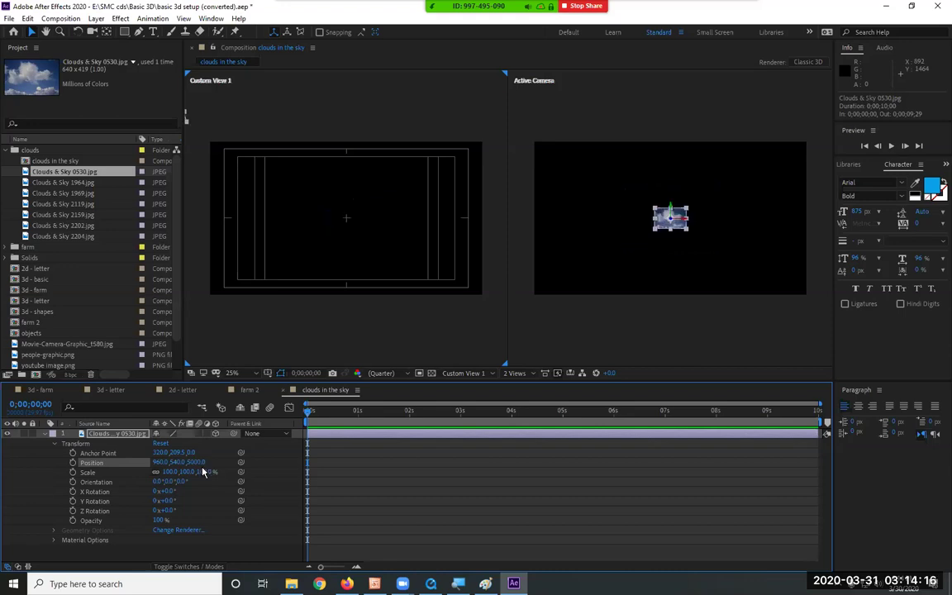
# Step: Set the Z position of Clouds & Sky 0530.jpg to 1000 and scale it to 479% so it fills the frame
pyautogui.click(197, 461)
pyautogui.write('1000')
pyautogui.press('Return')
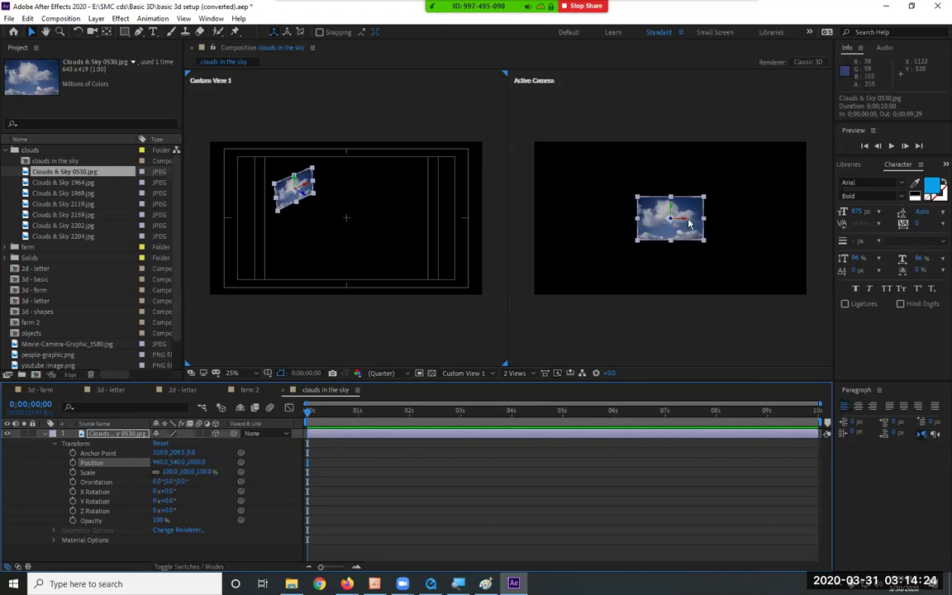
pyautogui.moveTo(183, 471); pyautogui.dragTo(408, 462)
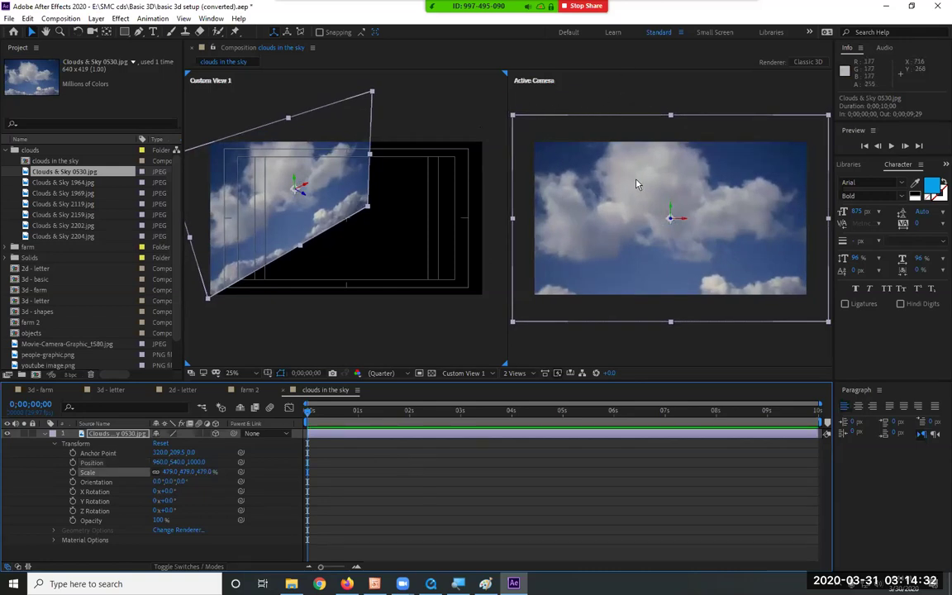
# Step: Add Clouds & Sky 1969.jpg as a 3D layer below Clouds & Sky 0530.jpg and scale it to about 204 x 201%
pyautogui.click(50, 214)
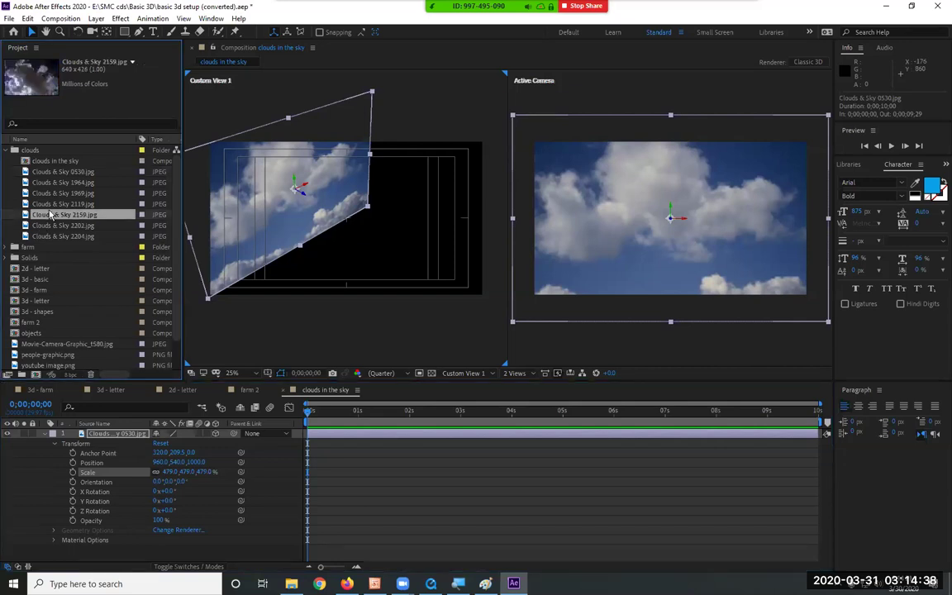
pyautogui.click(54, 192)
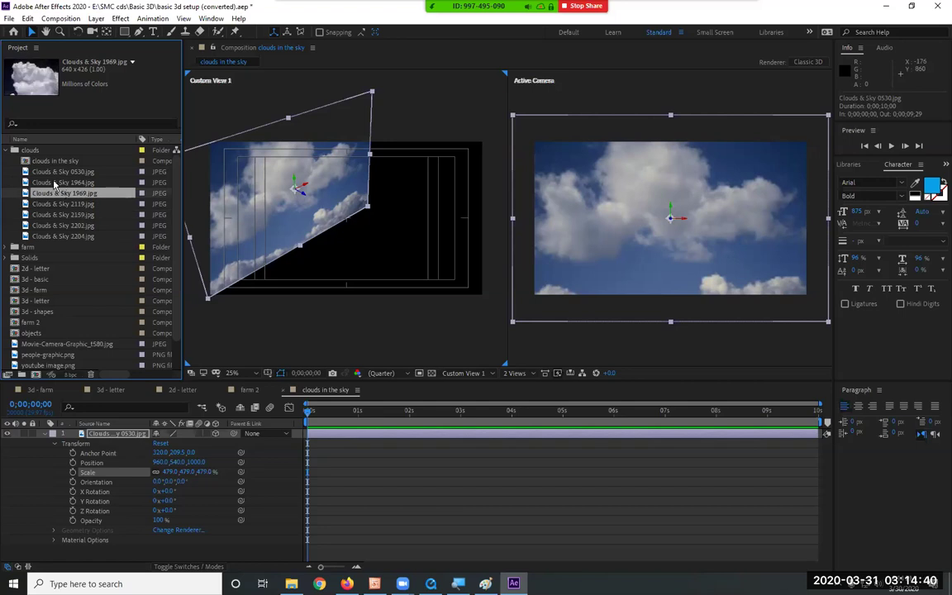
pyautogui.click(54, 184)
pyautogui.click(57, 195)
pyautogui.click(45, 433)
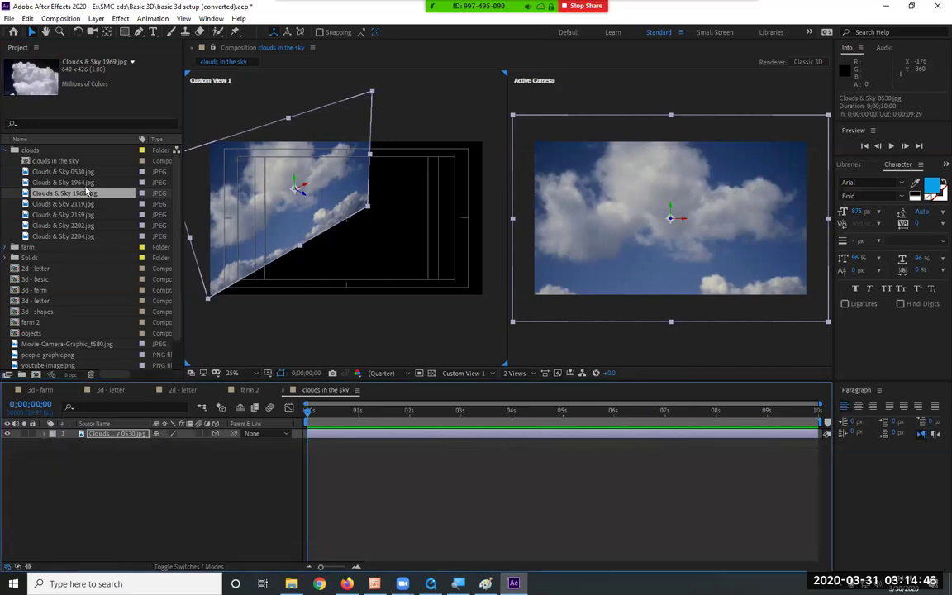
pyautogui.moveTo(81, 192); pyautogui.dragTo(151, 515)
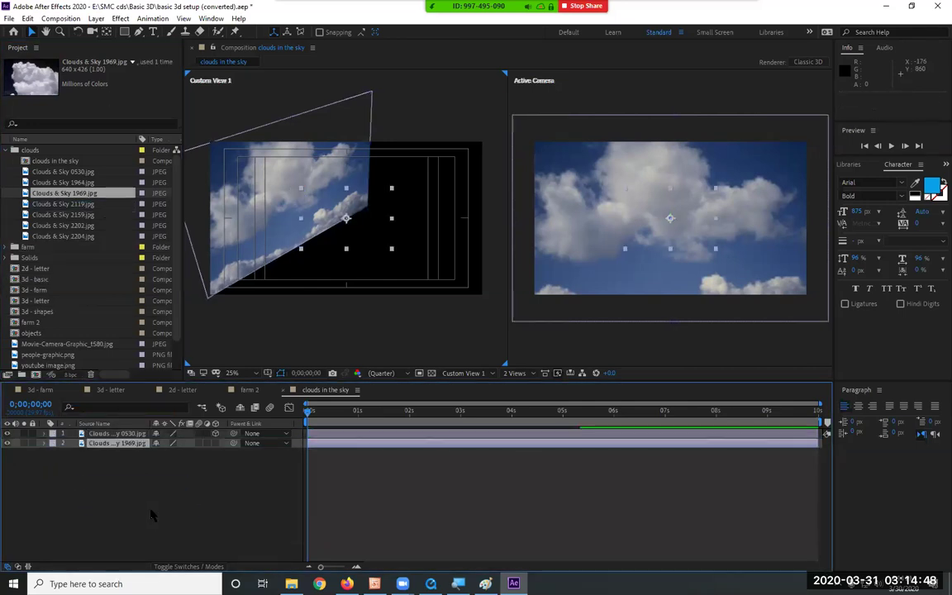
pyautogui.click(215, 443)
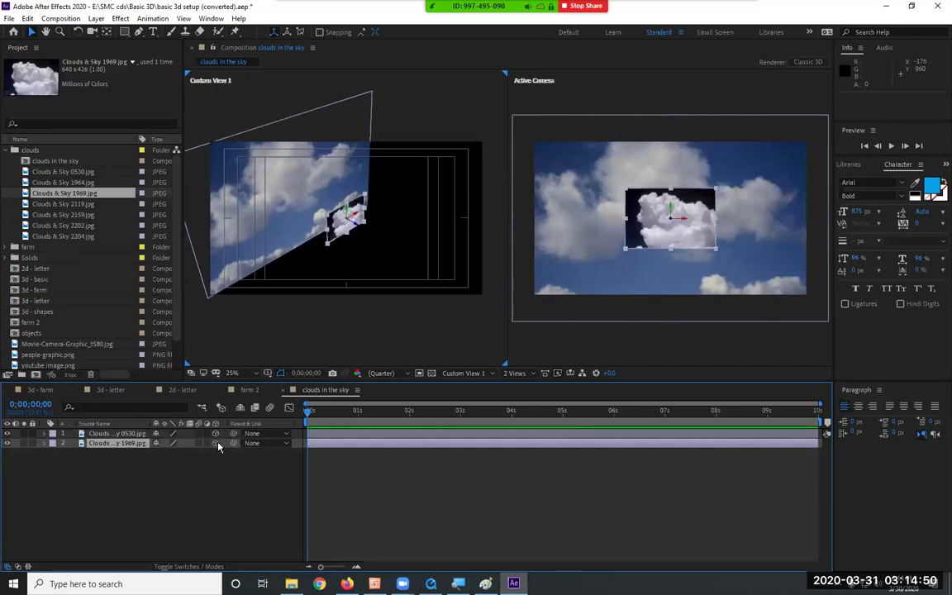
pyautogui.moveTo(715, 248); pyautogui.dragTo(762, 279)
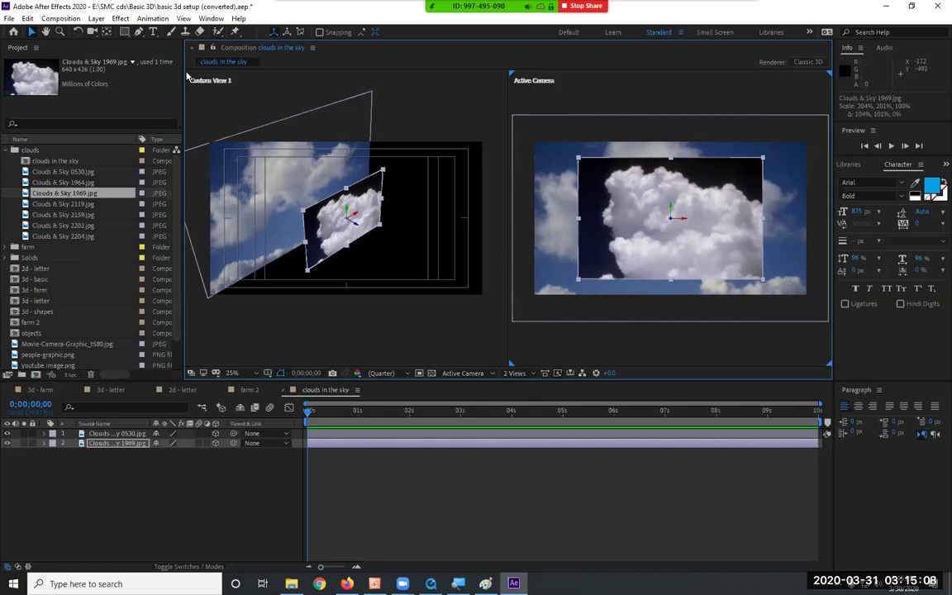
# Step: Mask the middle of the Clouds & Sky 1969.jpg cloud with a closed six-point Pen path and feather the mask 87 pixels
pyautogui.click(138, 33)
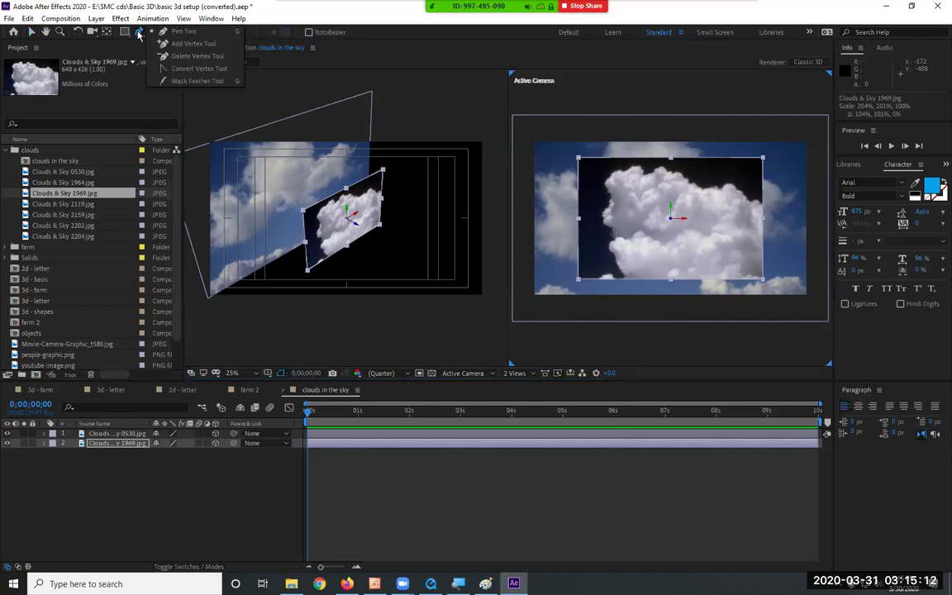
pyautogui.click(636, 196)
pyautogui.click(699, 195)
pyautogui.click(732, 237)
pyautogui.click(725, 259)
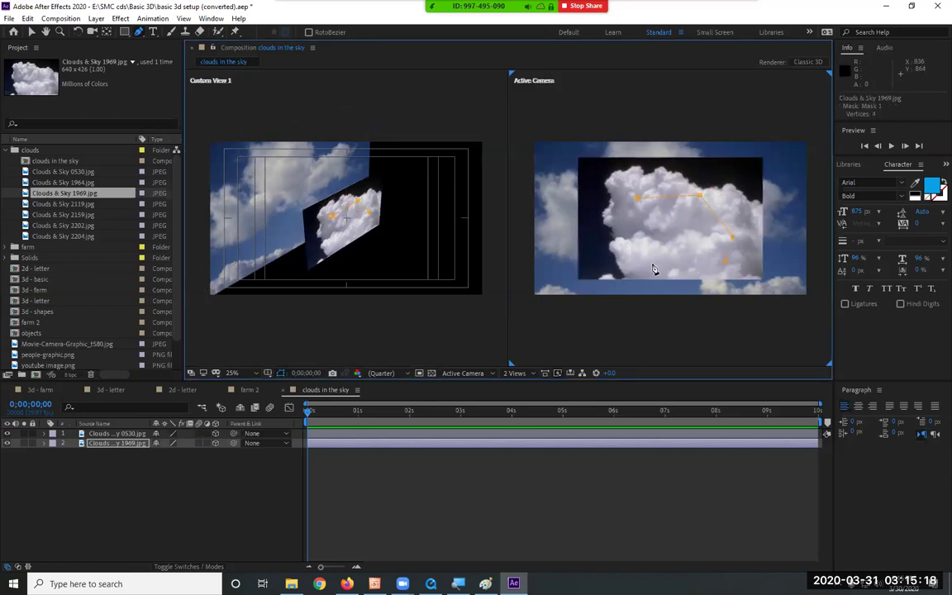
pyautogui.click(637, 198)
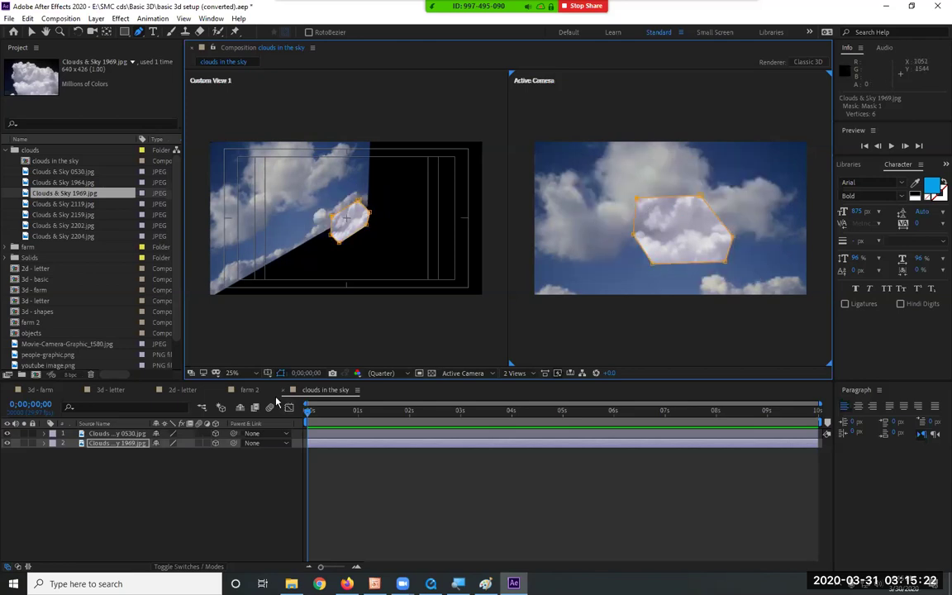
pyautogui.press('f')
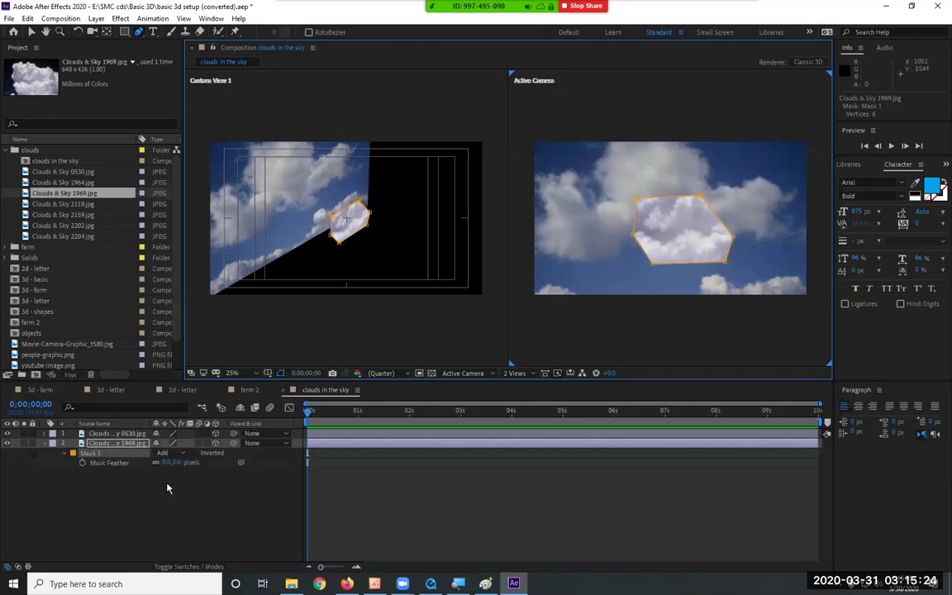
pyautogui.moveTo(169, 462); pyautogui.dragTo(249, 481)
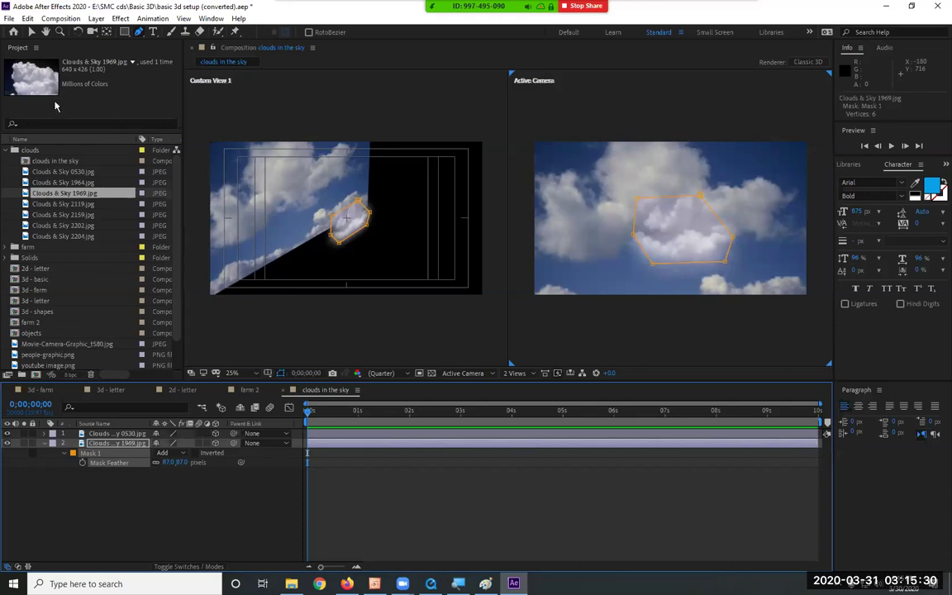
# Step: Move the masked Clouds & Sky 1969.jpg cloud forward to about 367, 540, -642
pyautogui.click(31, 31)
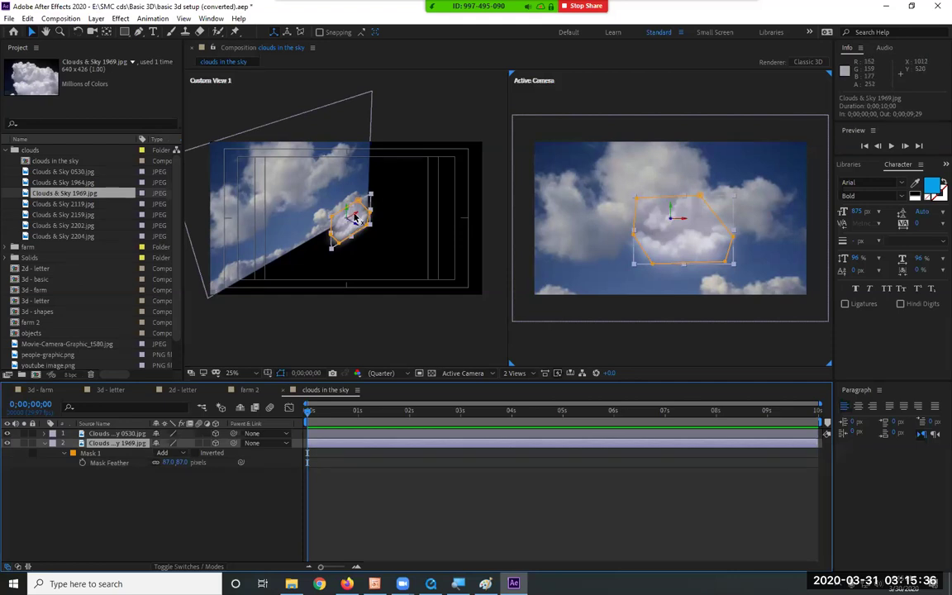
pyautogui.moveTo(354, 219); pyautogui.dragTo(404, 293)
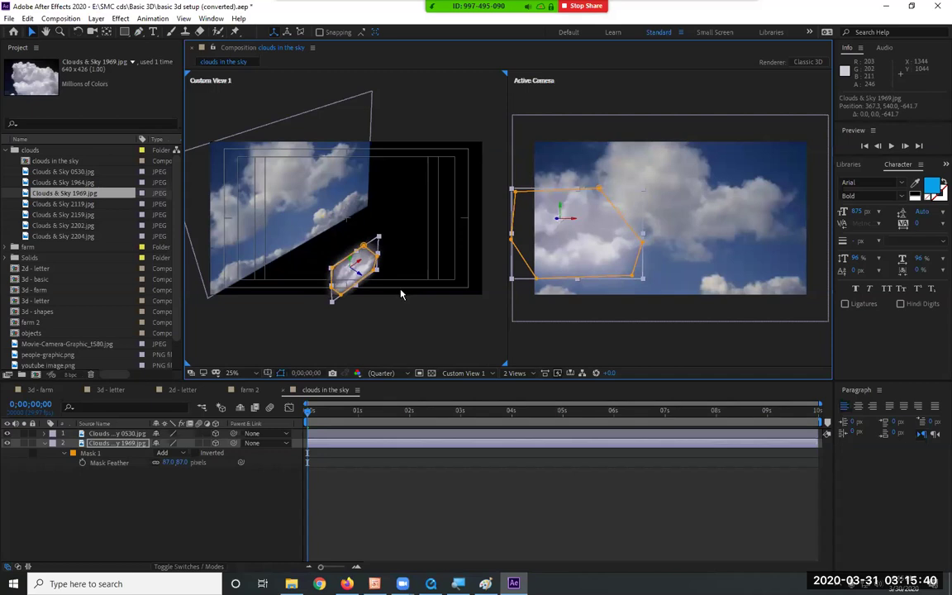
# Step: Try reshaping the upper edge of the cloud's mask, and undo the changes
pyautogui.click(379, 239)
pyautogui.click(361, 255)
pyautogui.click(371, 233)
pyautogui.click(347, 248)
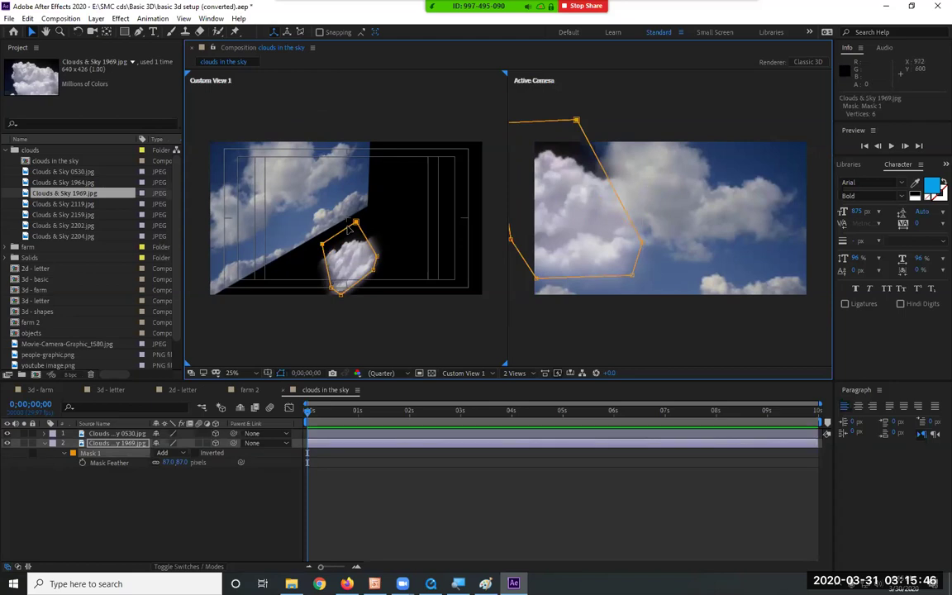
pyautogui.hotkey('ctrl', 'z')
pyautogui.moveTo(374, 237)
pyautogui.mouseDown()
pyautogui.moveTo(352, 322)
pyautogui.moveTo(377, 238)
pyautogui.mouseUp()
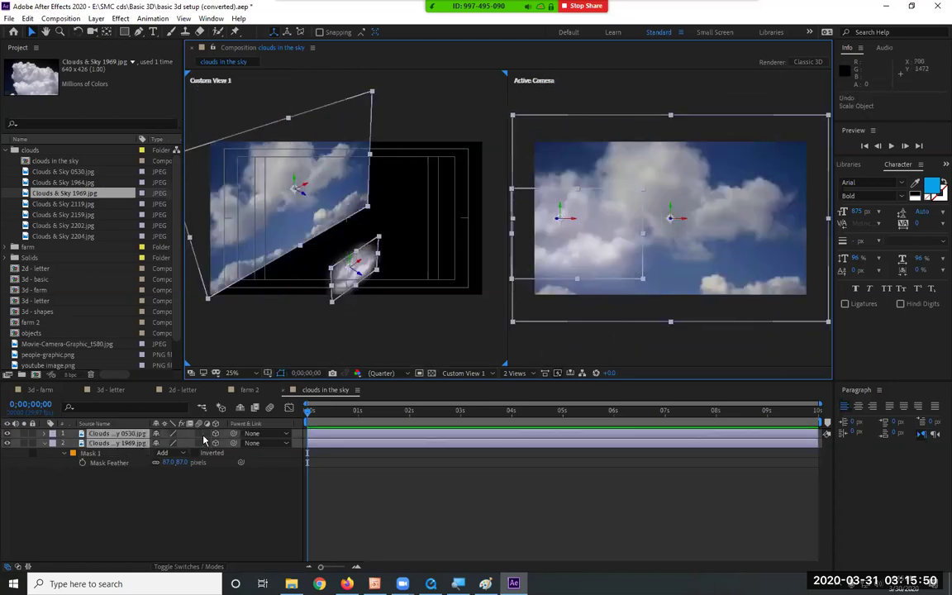
pyautogui.click(122, 518)
# Step: Stretch the masked Clouds & Sky 1969.jpg cloud taller and move it to about 113, 650, -498 at the frame's left edge
pyautogui.click(116, 443)
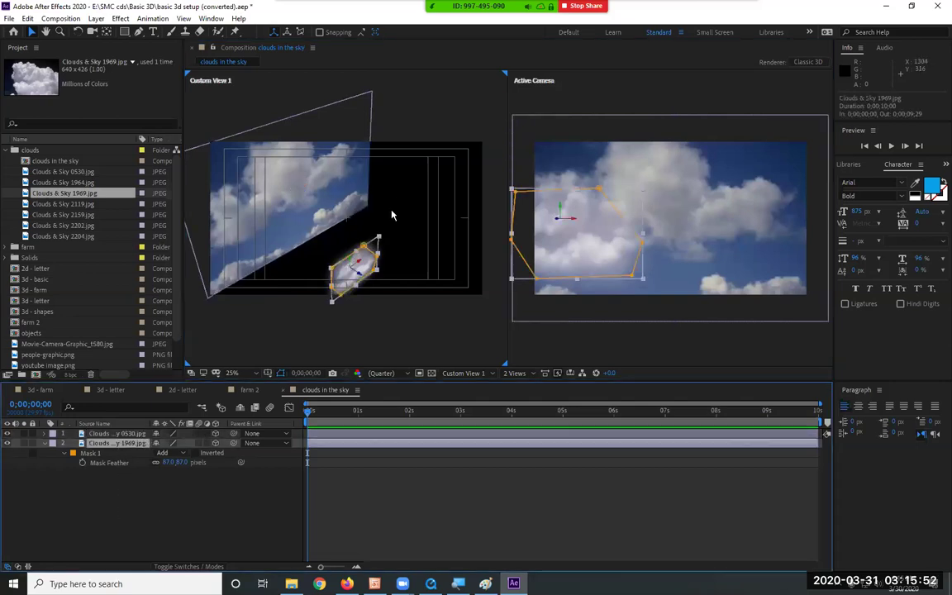
pyautogui.moveTo(373, 239); pyautogui.dragTo(369, 231)
pyautogui.moveTo(320, 261); pyautogui.dragTo(328, 299)
# Step: Duplicate the masked cloud layer and reshape the copy to about 282 x 155% scale with a 60° Z rotation
pyautogui.hotkey('ctrl', 'd')
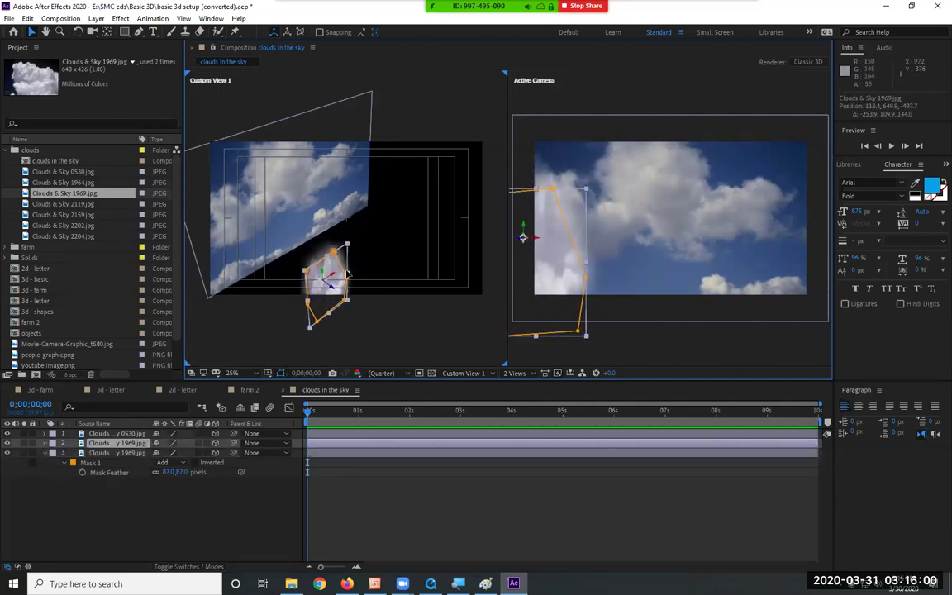
pyautogui.moveTo(334, 274); pyautogui.dragTo(406, 213)
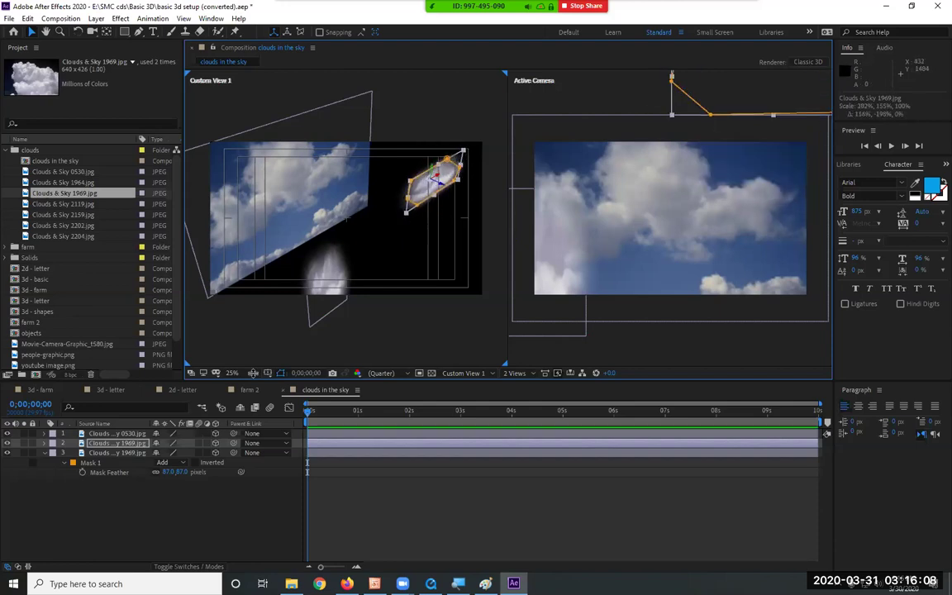
pyautogui.press('r')
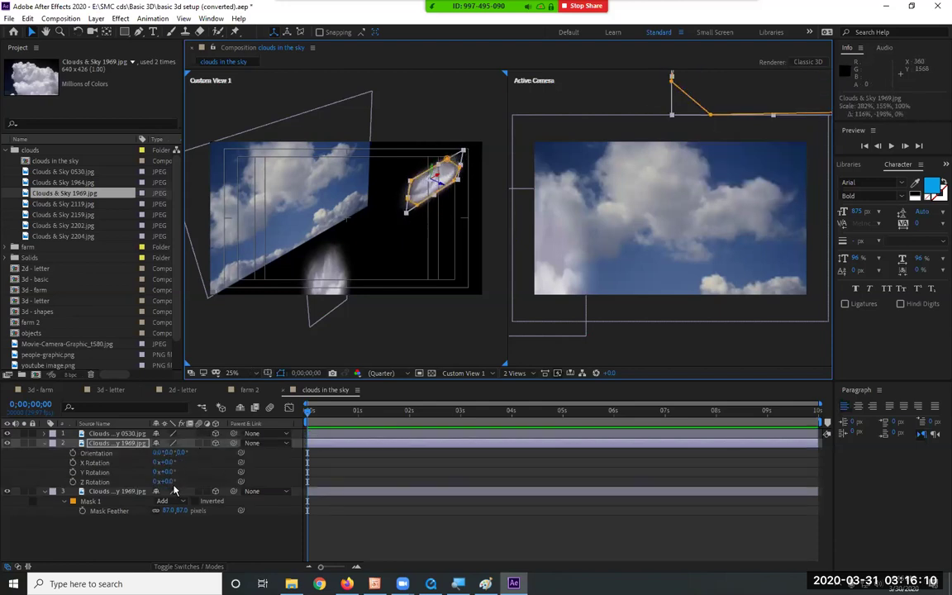
pyautogui.moveTo(171, 482); pyautogui.dragTo(207, 486)
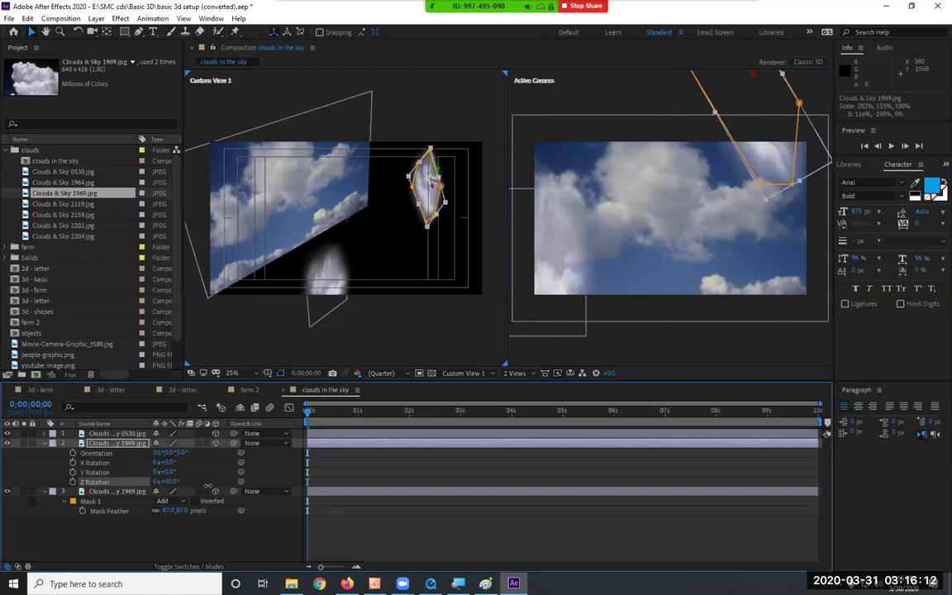
# Step: Place the rotated cloud copy at about 1508, 65, -671 over the upper-right part of the sky
pyautogui.moveTo(765, 149); pyautogui.dragTo(797, 207)
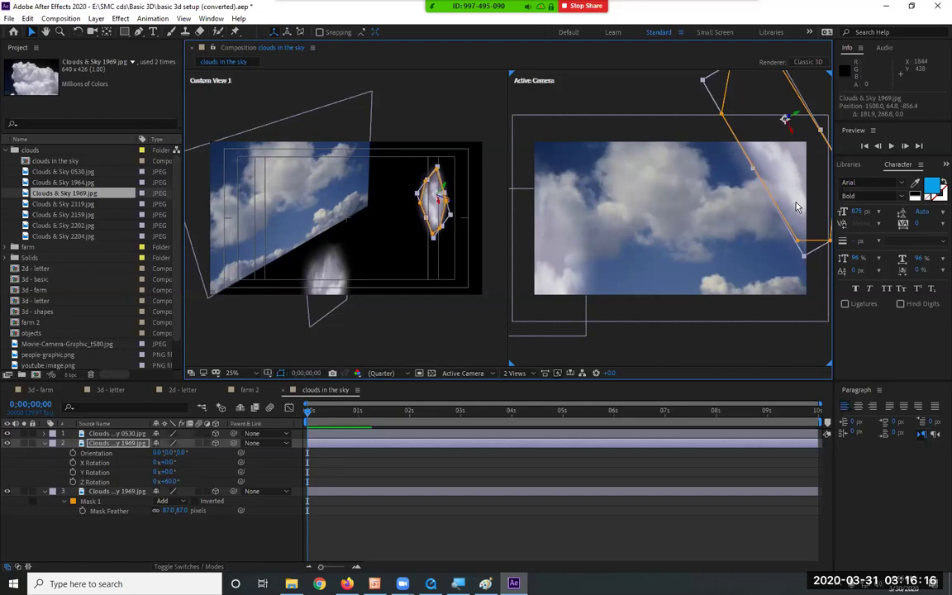
pyautogui.moveTo(403, 182)
pyautogui.mouseDown()
pyautogui.moveTo(422, 188)
pyautogui.moveTo(413, 190)
pyautogui.mouseUp()
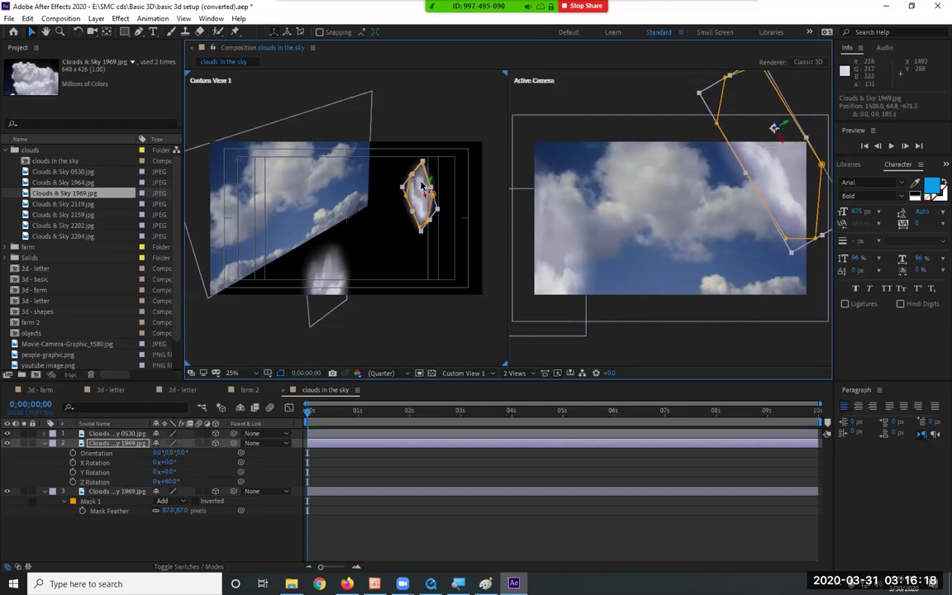
# Step: Compare the remaining cloud images, add Clouds & Sky 2119.jpg at the composition's center, and make it a 3D layer
pyautogui.click(72, 204)
pyautogui.click(72, 215)
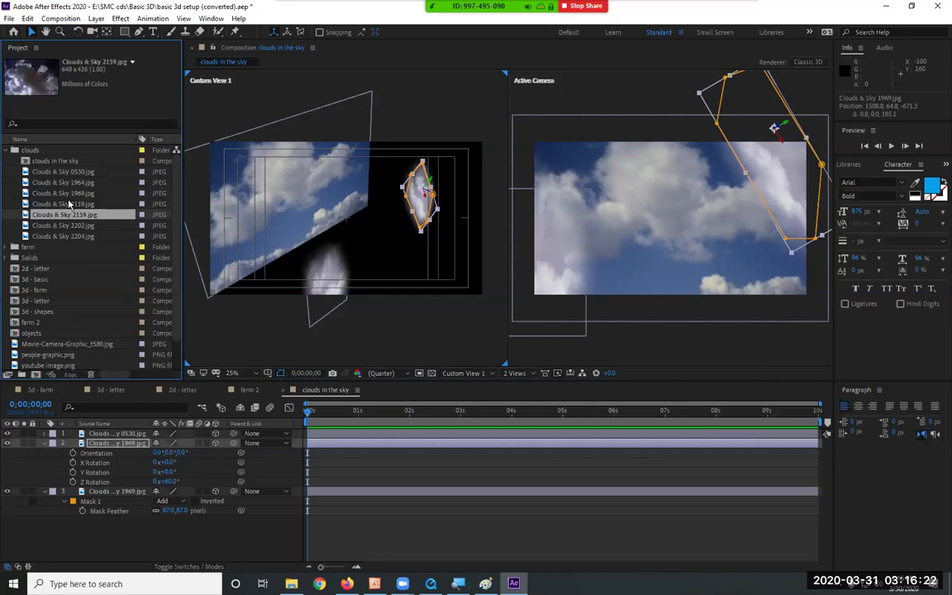
pyautogui.click(69, 204)
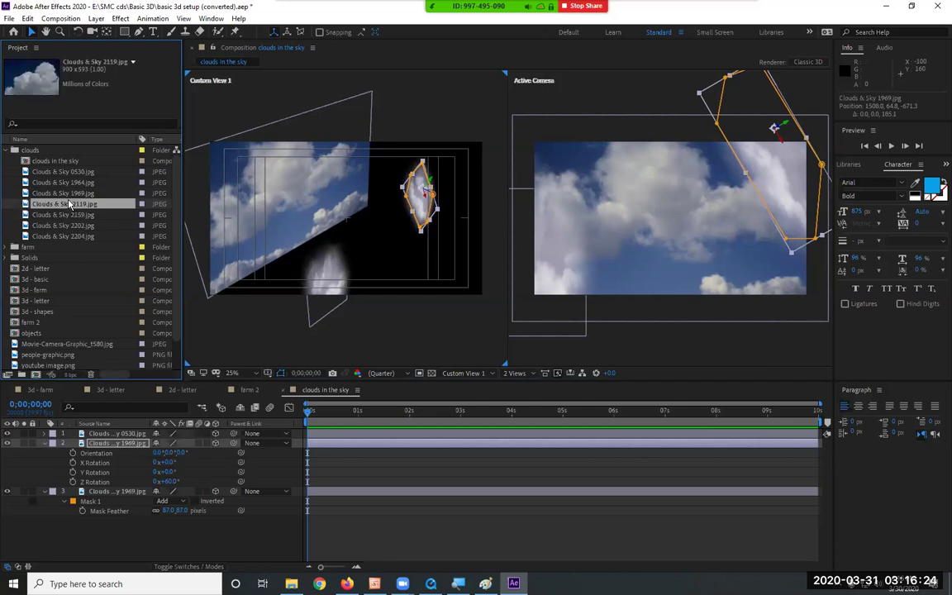
pyautogui.moveTo(69, 204); pyautogui.dragTo(340, 231)
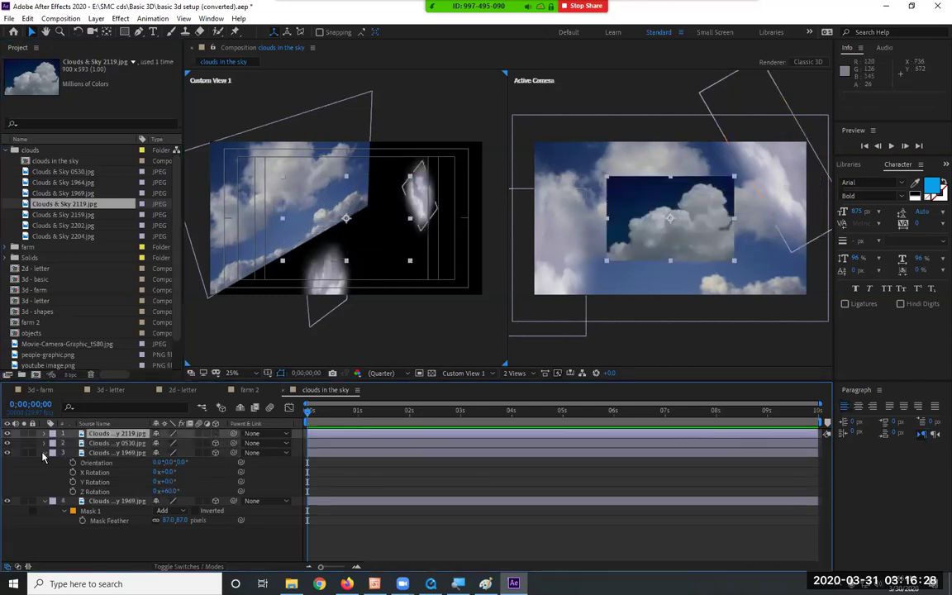
pyautogui.click(45, 452)
pyautogui.click(216, 434)
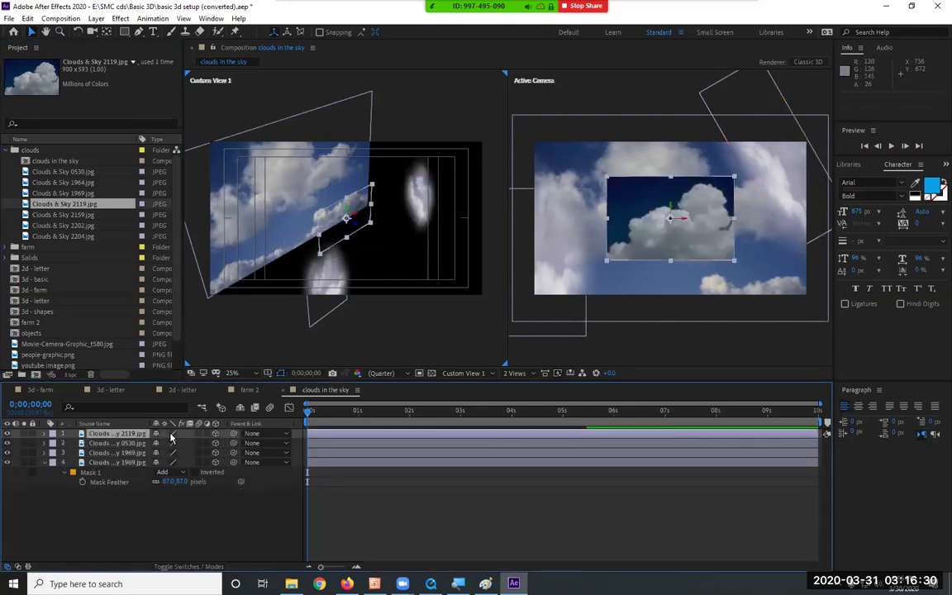
# Step: Enlarge the Clouds & Sky 2119.jpg layer to about 160 x 178% scale around the frame's center
pyautogui.click(44, 435)
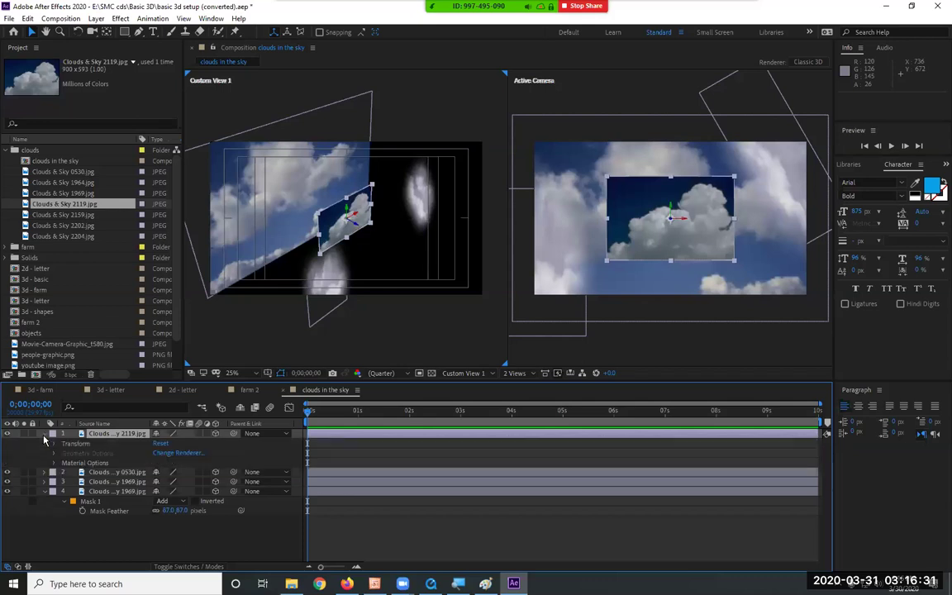
pyautogui.click(55, 444)
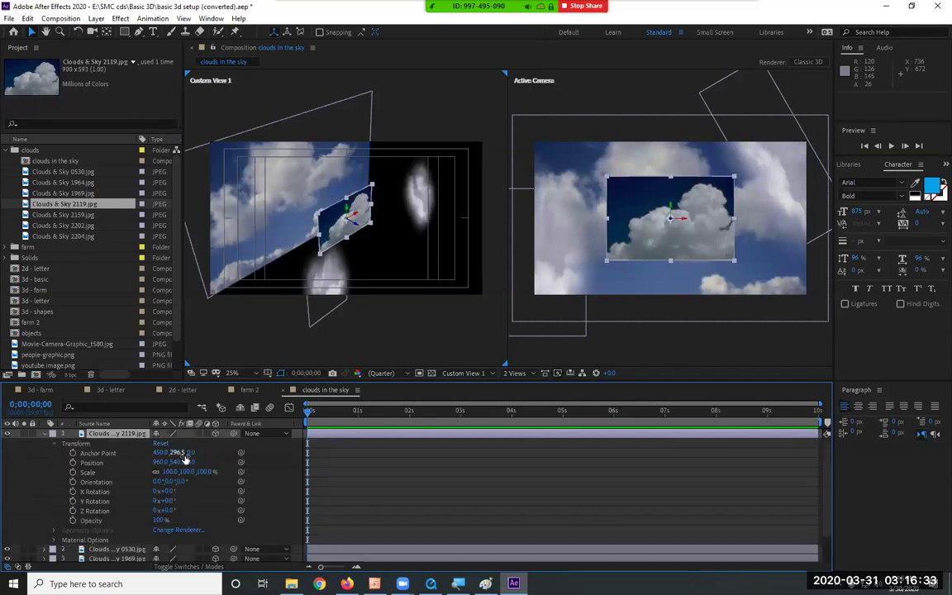
pyautogui.click(743, 278)
pyautogui.moveTo(733, 260); pyautogui.dragTo(771, 291)
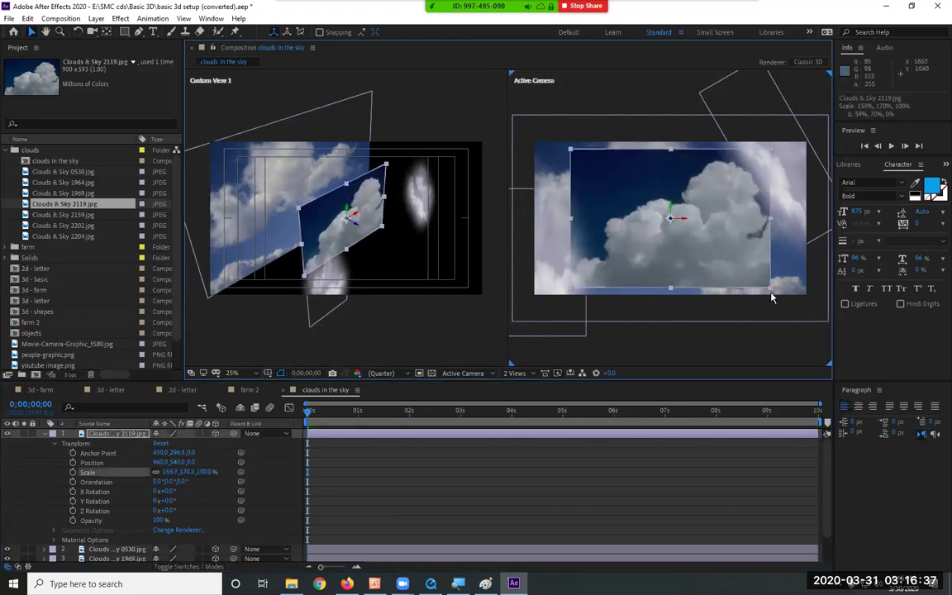
# Step: Draw a closed eight-point Pen mask inside the gray cloud of the Clouds & Sky 2119.jpg layer
pyautogui.click(138, 31)
pyautogui.click(630, 231)
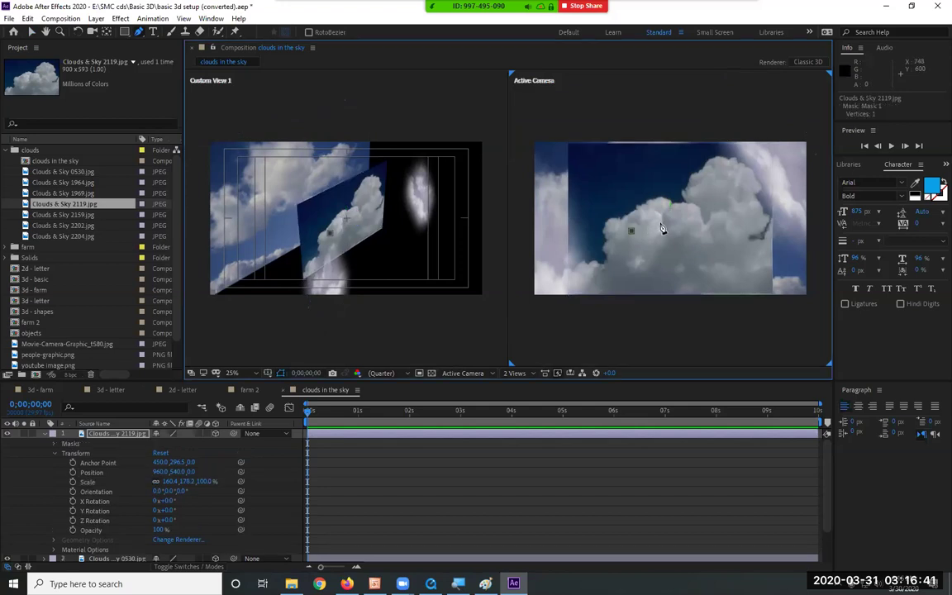
pyautogui.click(669, 208)
pyautogui.click(732, 208)
pyautogui.click(738, 260)
pyautogui.click(674, 278)
pyautogui.click(616, 278)
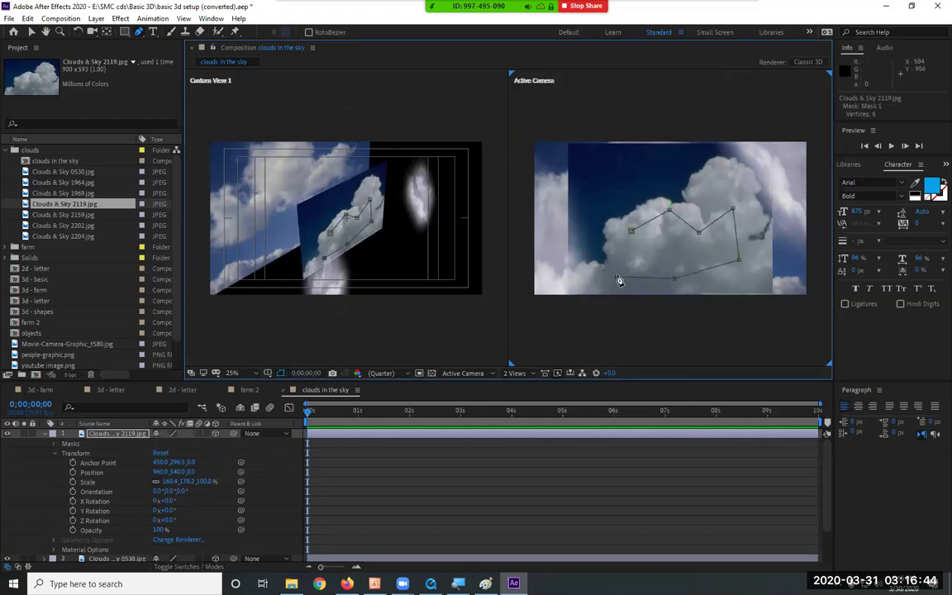
pyautogui.click(630, 232)
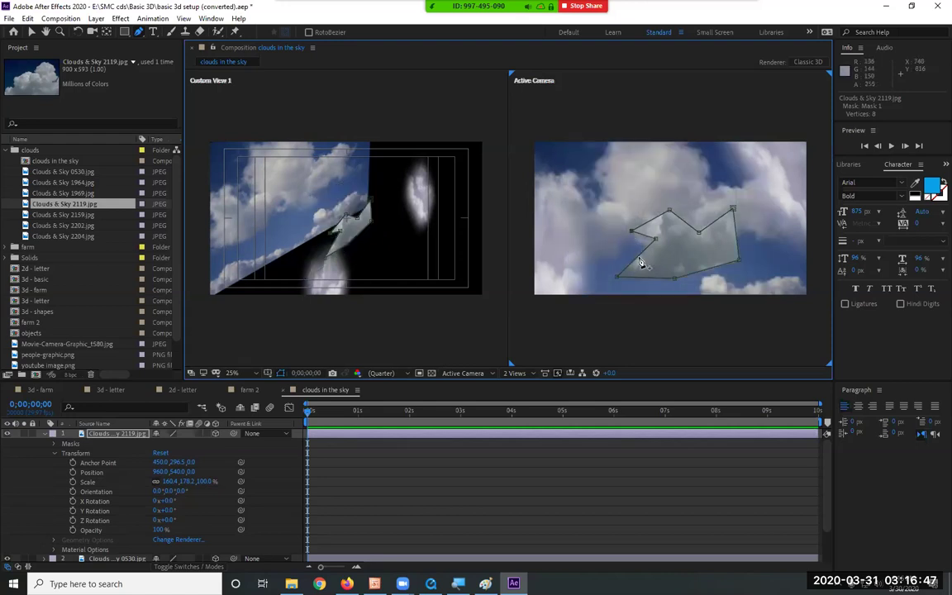
# Step: Feather the Clouds & Sky 2119.jpg mask to 108 pixels
pyautogui.click(117, 436)
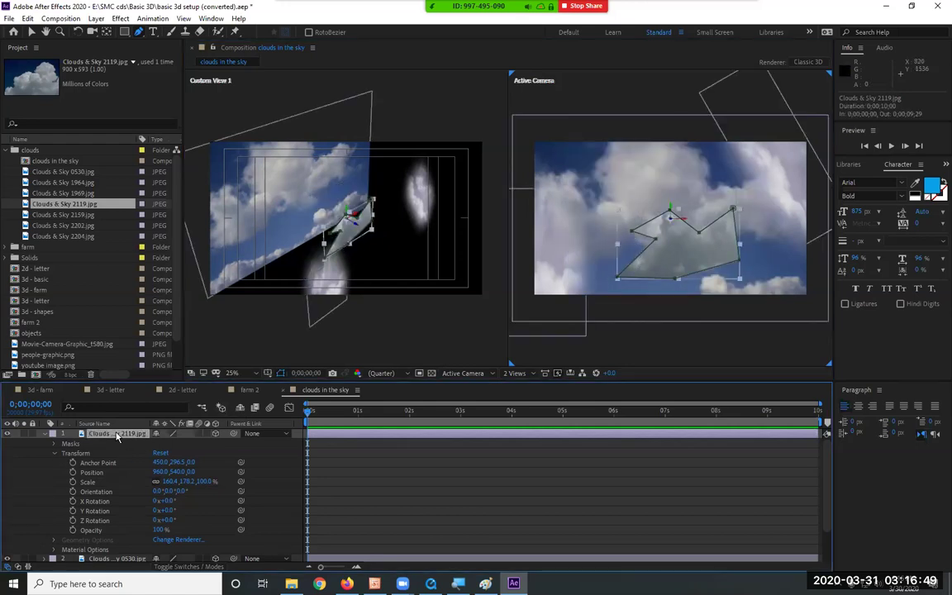
pyautogui.press('f')
pyautogui.moveTo(172, 453); pyautogui.dragTo(223, 452)
pyautogui.click(277, 437)
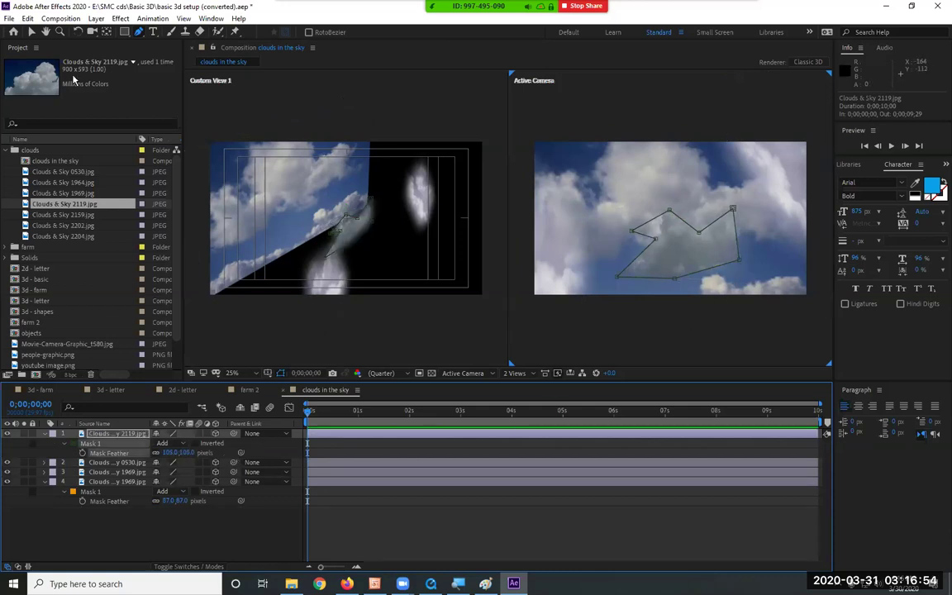
# Step: Pull the feathered Clouds & Sky 2119.jpg cloud forward along Z to about 960, 540, -1430
pyautogui.click(32, 33)
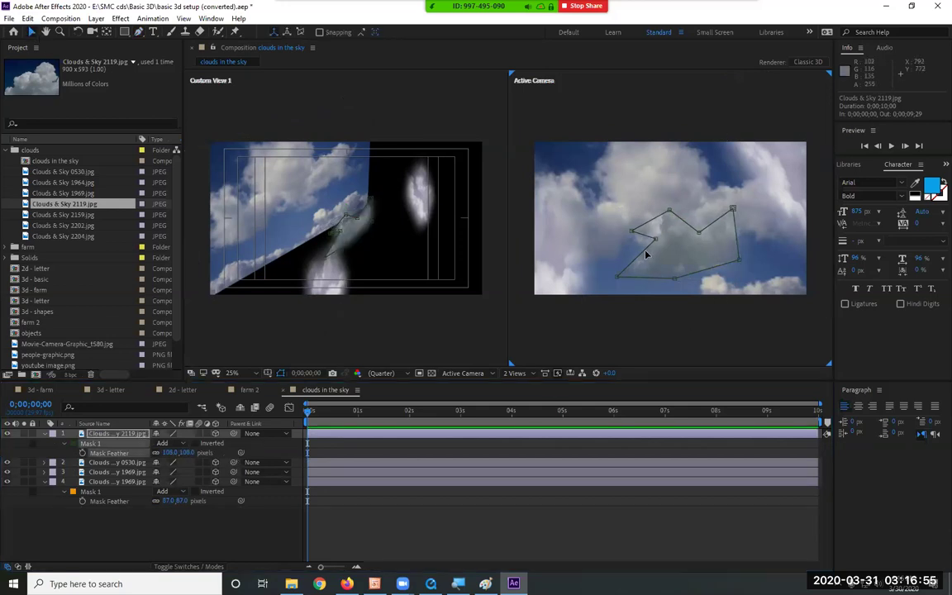
pyautogui.click(351, 227)
pyautogui.moveTo(360, 229); pyautogui.dragTo(551, 314)
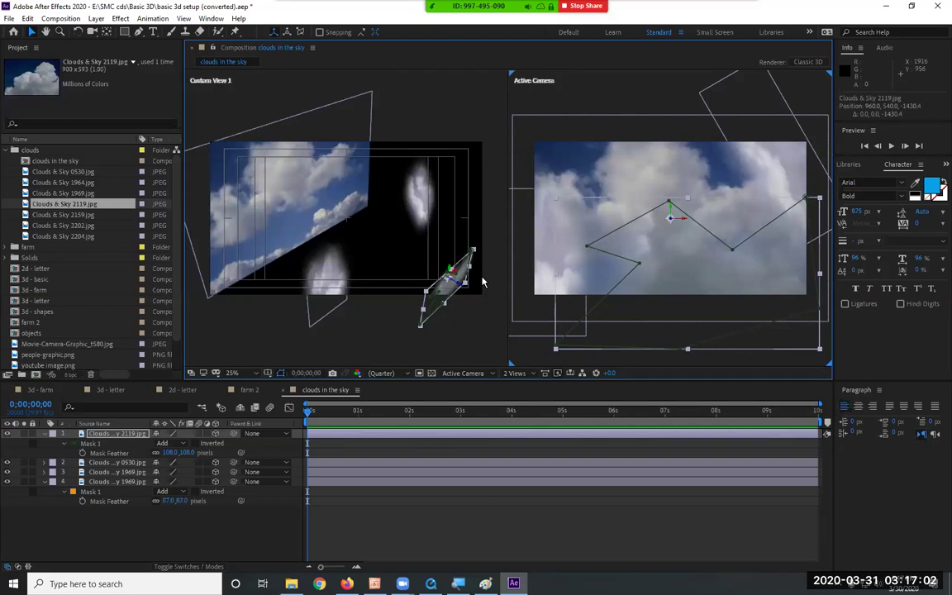
# Step: Duplicate the feathered cloud layer and move the copy back and to the frame's upper-left edge, at about -67, 160, -56
pyautogui.hotkey('ctrl', 'd')
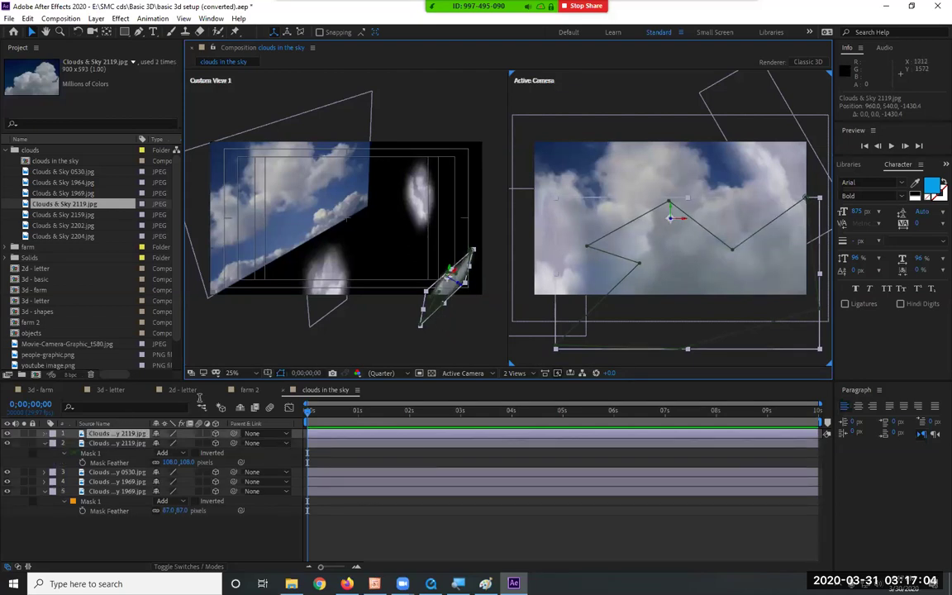
pyautogui.moveTo(417, 261); pyautogui.dragTo(284, 202)
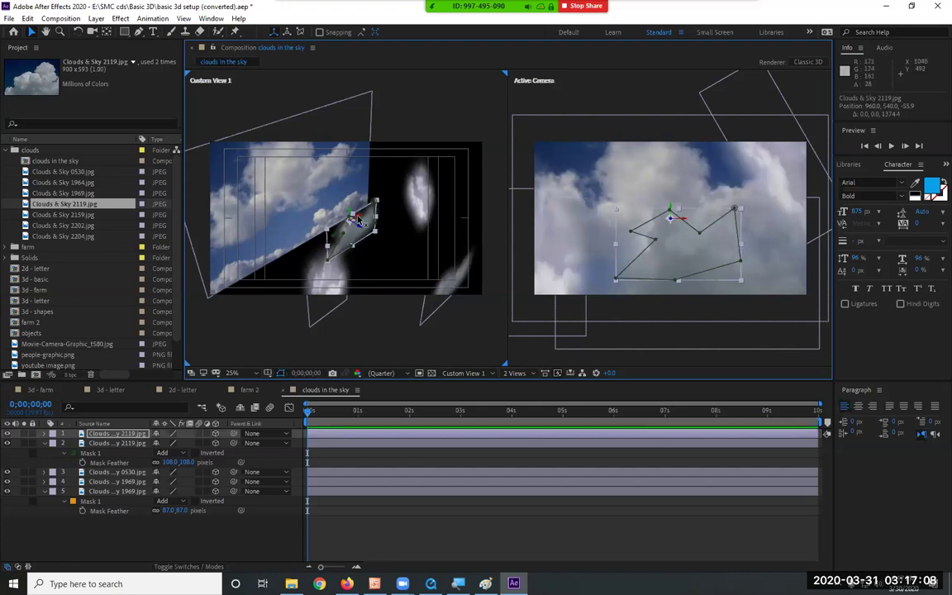
pyautogui.moveTo(357, 221); pyautogui.dragTo(281, 227)
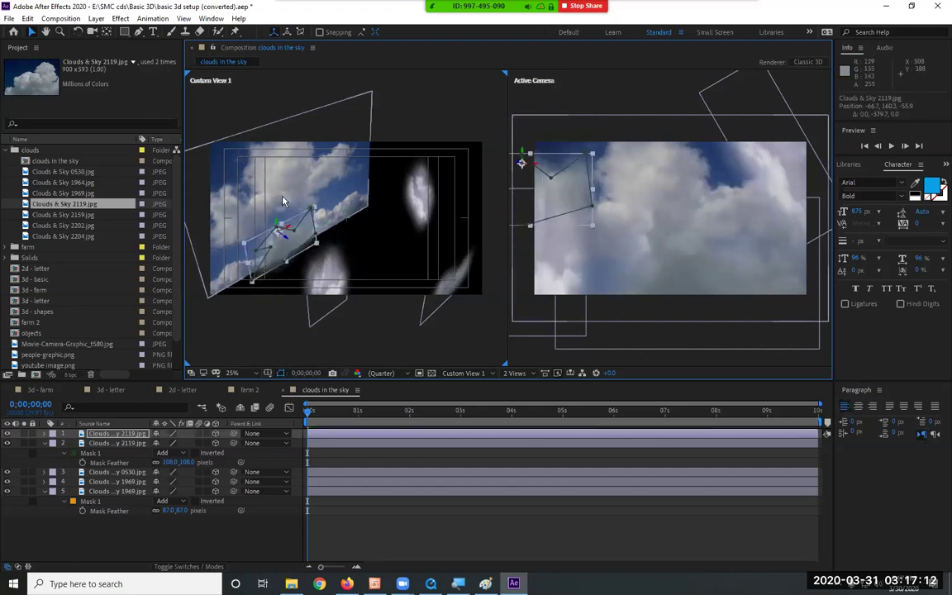
# Step: Rotate the cloud copy 86° around Z and shift it to about 371, 130, -56
pyautogui.press('r')
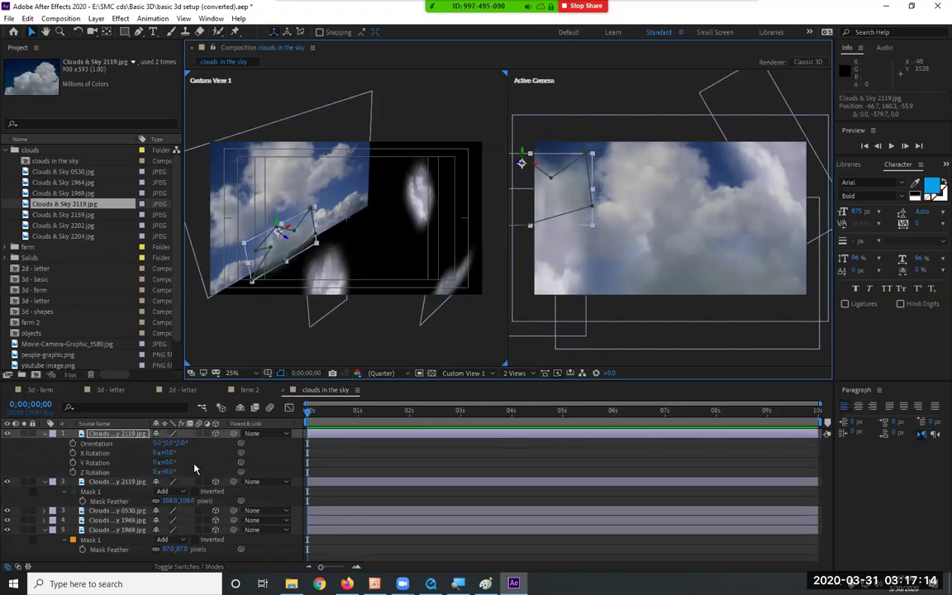
pyautogui.moveTo(166, 473); pyautogui.dragTo(207, 473)
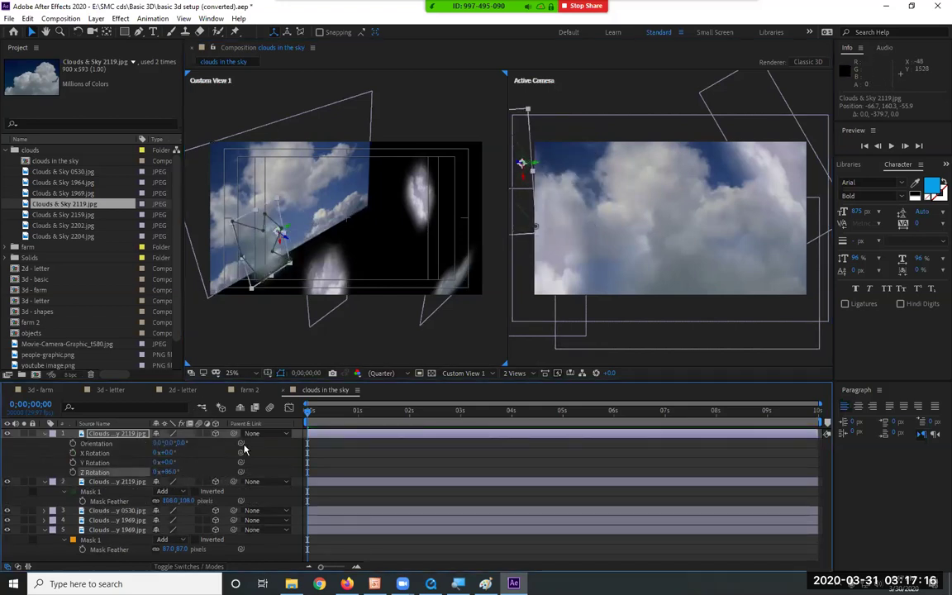
pyautogui.moveTo(531, 171); pyautogui.dragTo(604, 171)
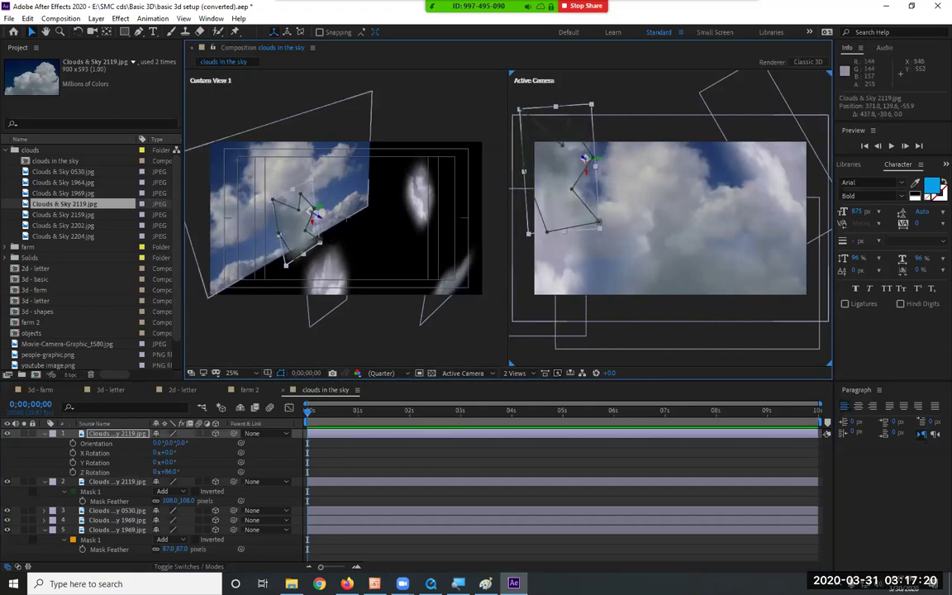
# Step: Collapse the clouds folder and the expanded properties of both Clouds & Sky 2119.jpg layers
pyautogui.click(347, 192)
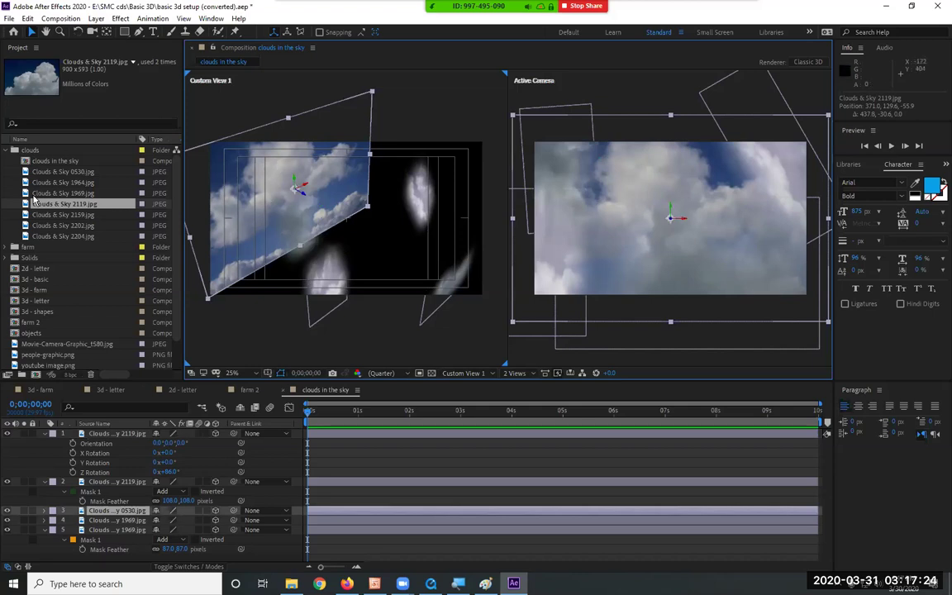
pyautogui.click(7, 151)
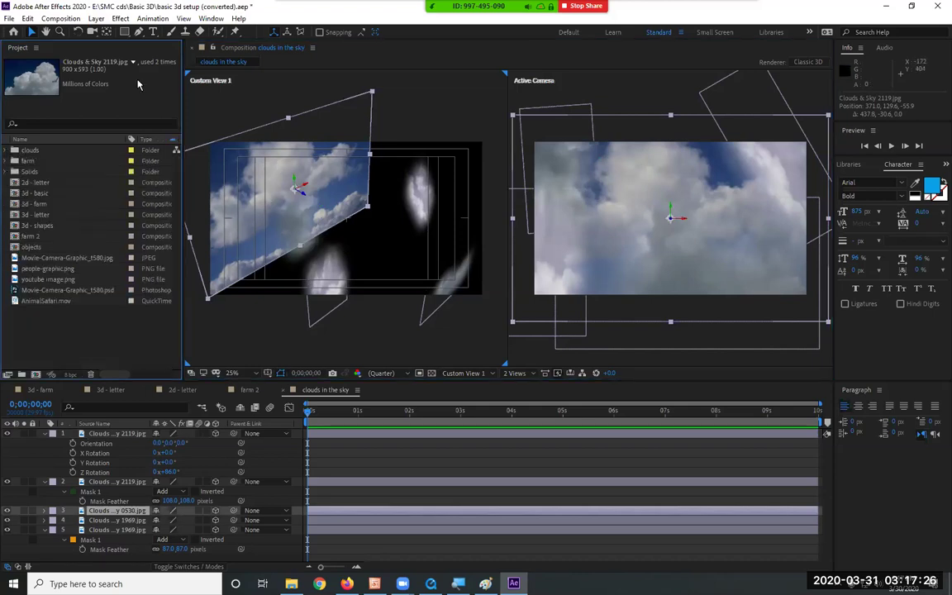
pyautogui.click(97, 19)
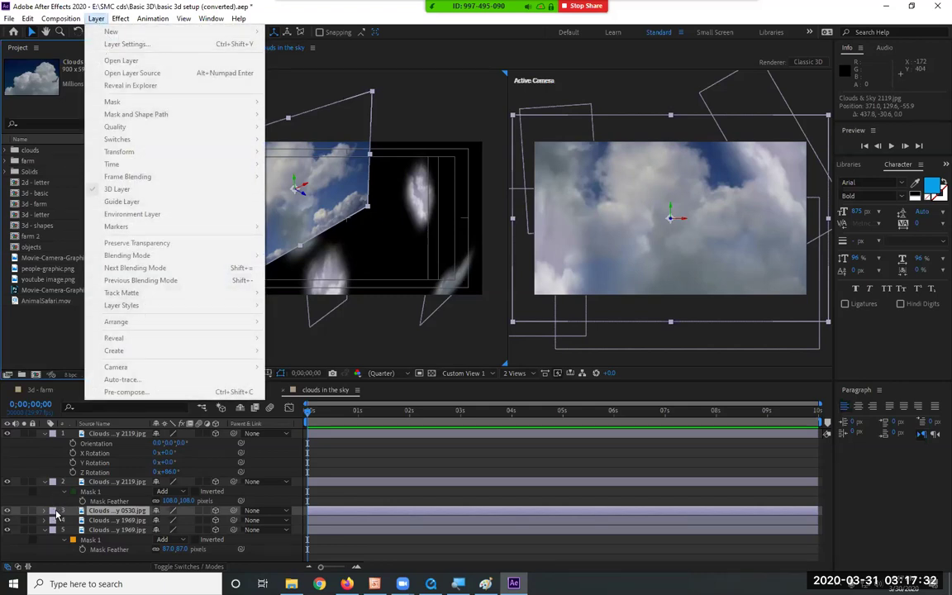
pyautogui.click(48, 438)
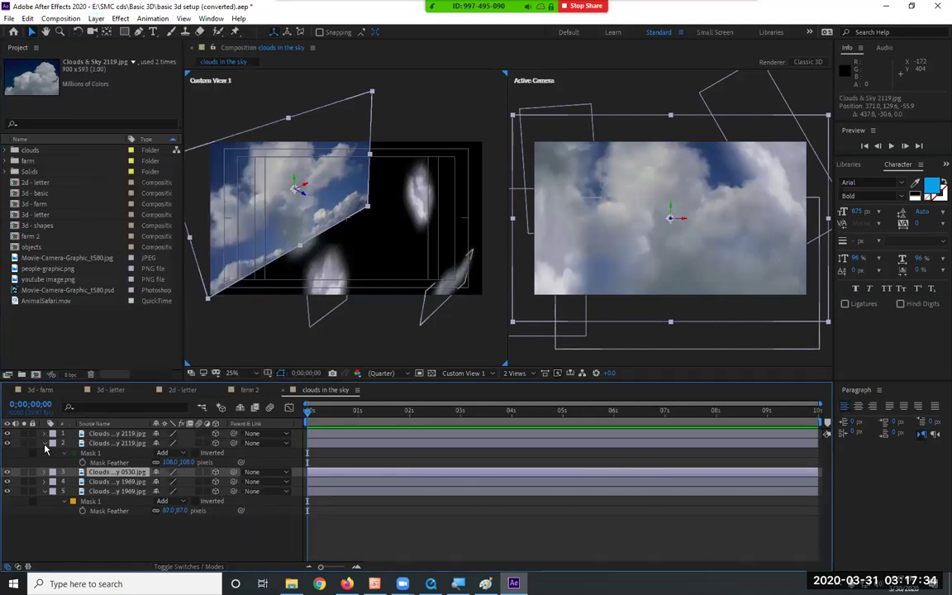
pyautogui.click(46, 443)
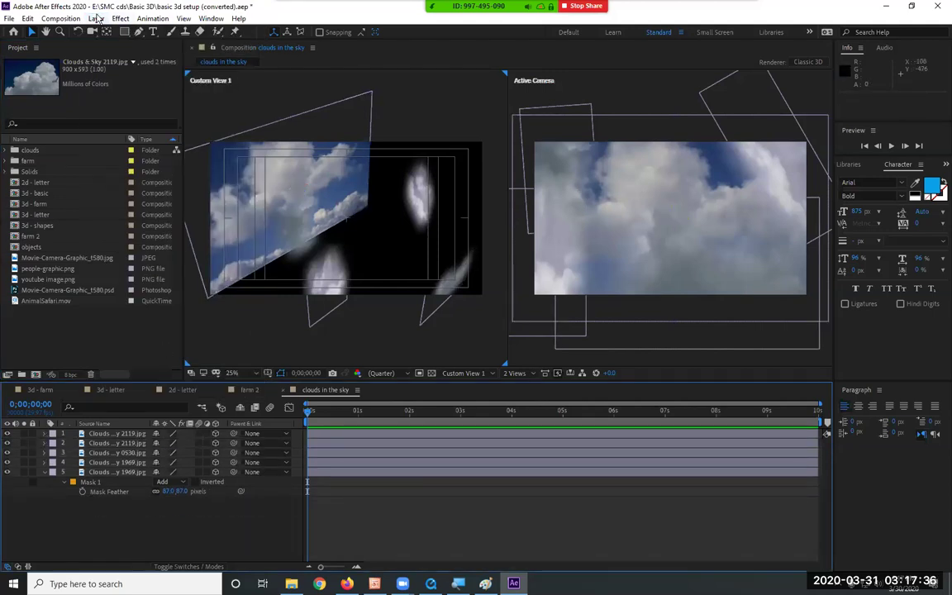
# Step: Add a two-node 35mm camera and pull it back along Z to about 960, 540, -2667
pyautogui.click(97, 18)
pyautogui.moveTo(122, 32)
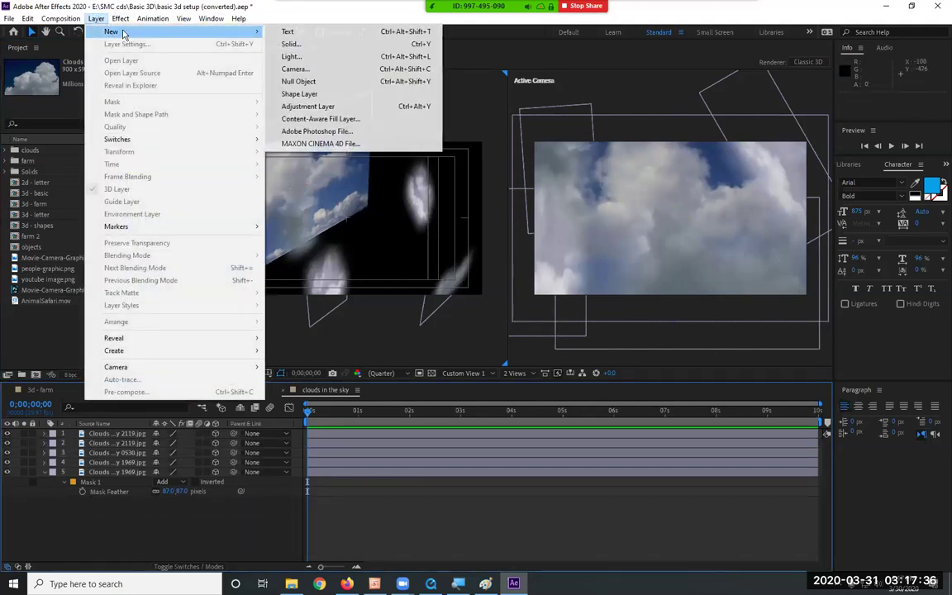
pyautogui.click(316, 73)
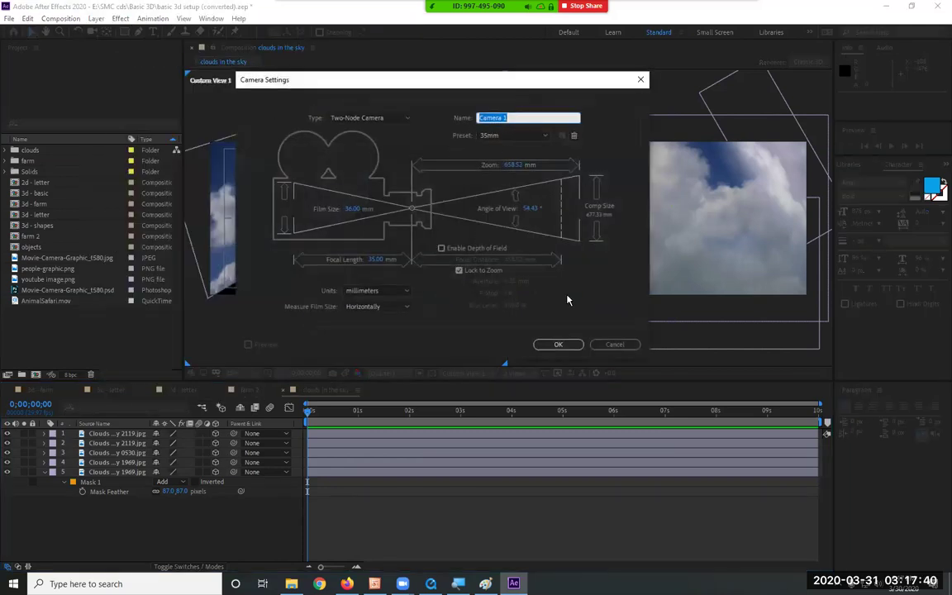
pyautogui.click(558, 344)
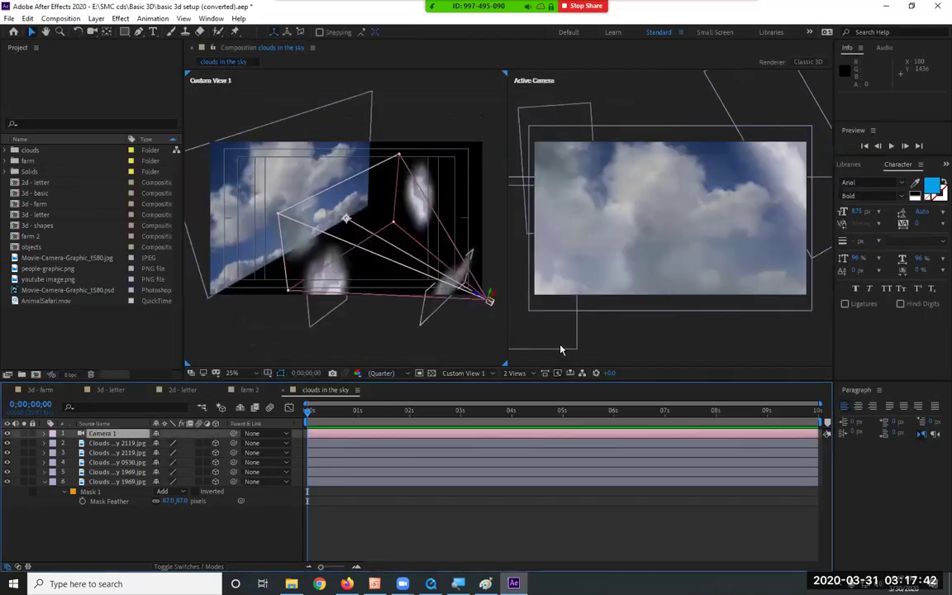
pyautogui.moveTo(487, 299); pyautogui.dragTo(590, 323)
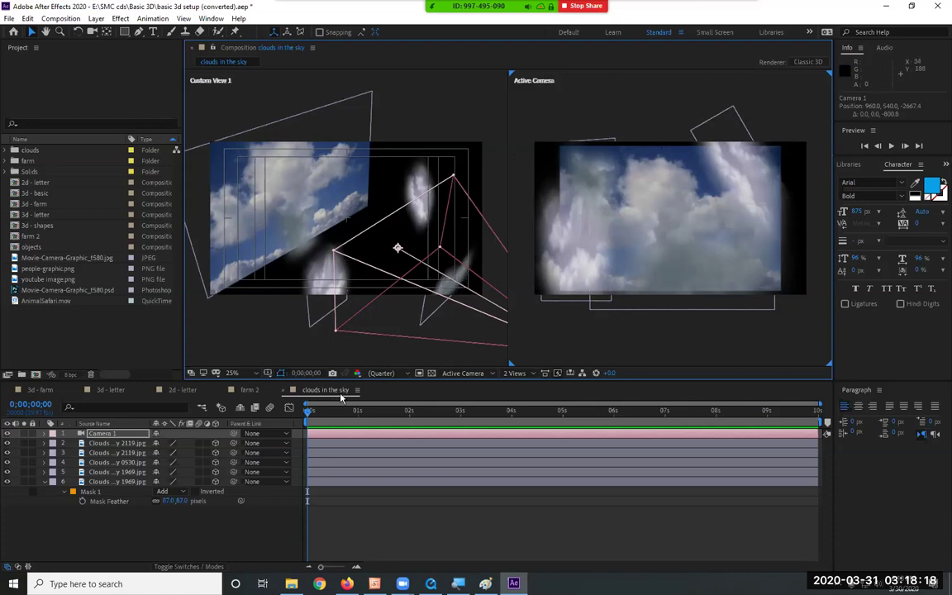
# Step: Identify the full-frame Clouds & Sky 0530.jpg layer and move it to the bottom of the layer stack
pyautogui.click(114, 483)
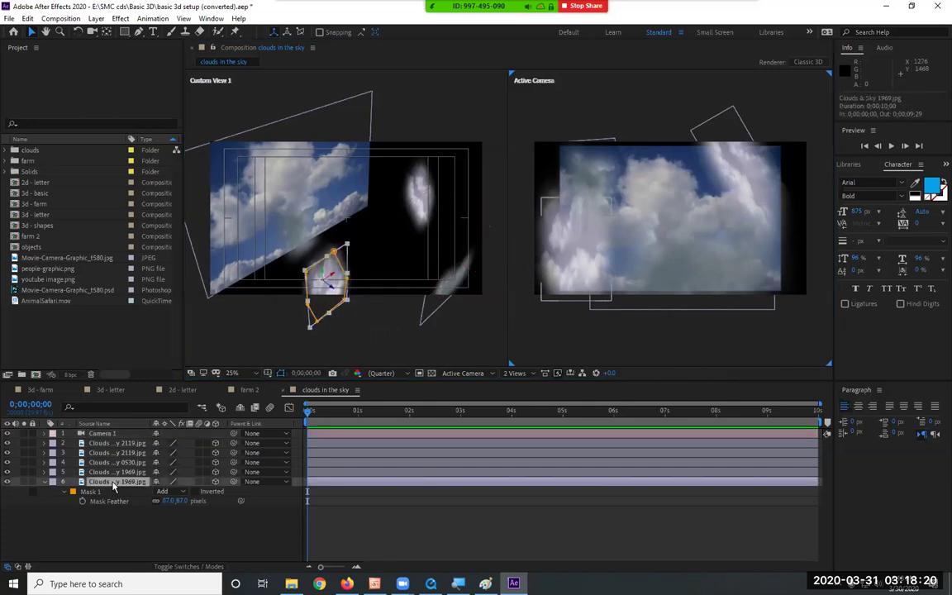
pyautogui.click(45, 482)
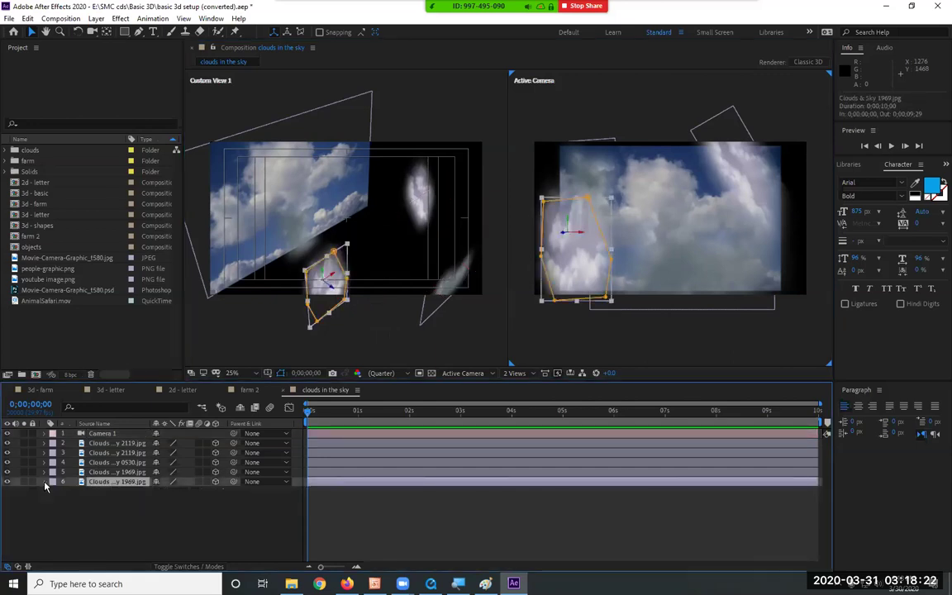
pyautogui.click(45, 481)
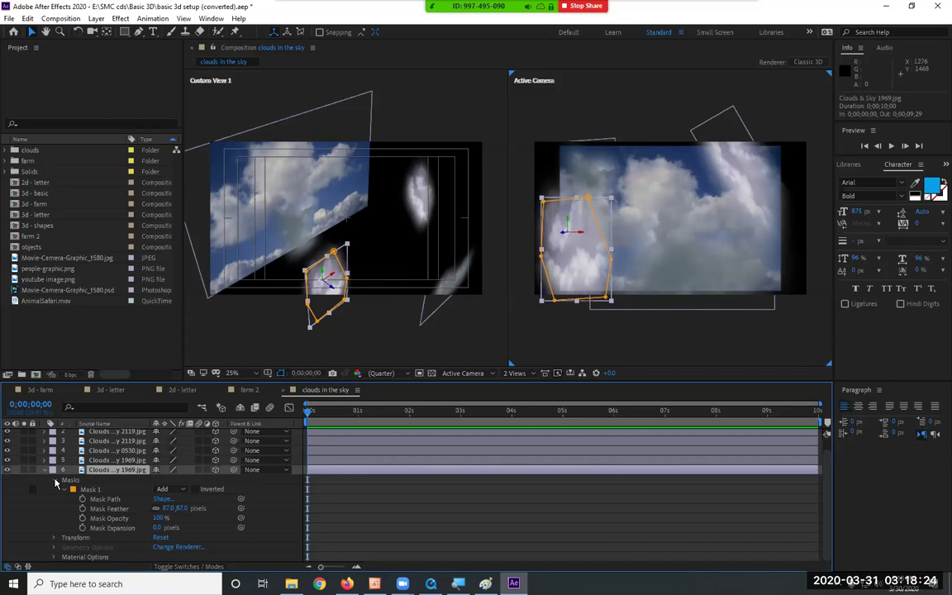
pyautogui.click(53, 480)
pyautogui.click(109, 445)
pyautogui.click(108, 452)
pyautogui.click(104, 462)
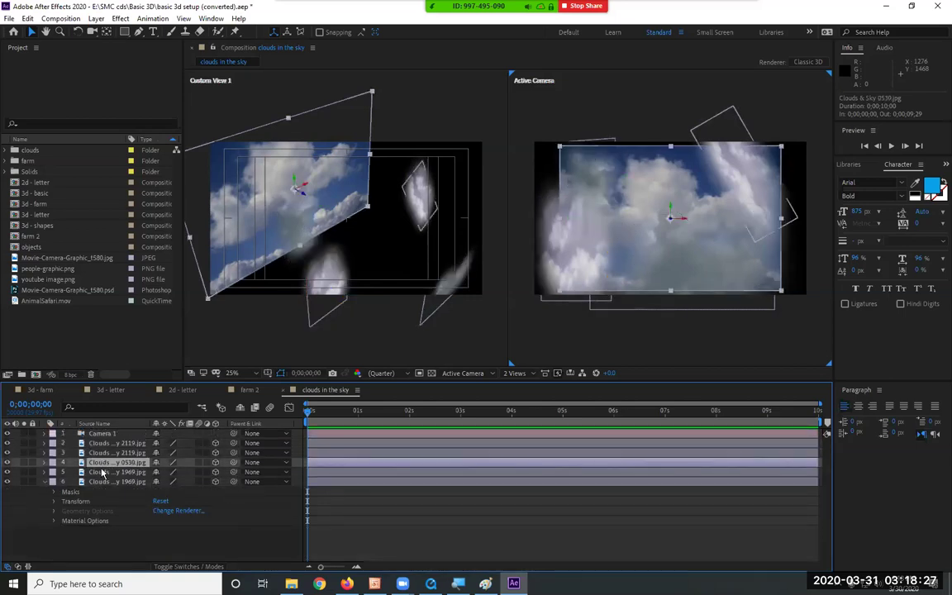
pyautogui.click(102, 472)
pyautogui.click(106, 464)
pyautogui.moveTo(106, 464); pyautogui.dragTo(113, 551)
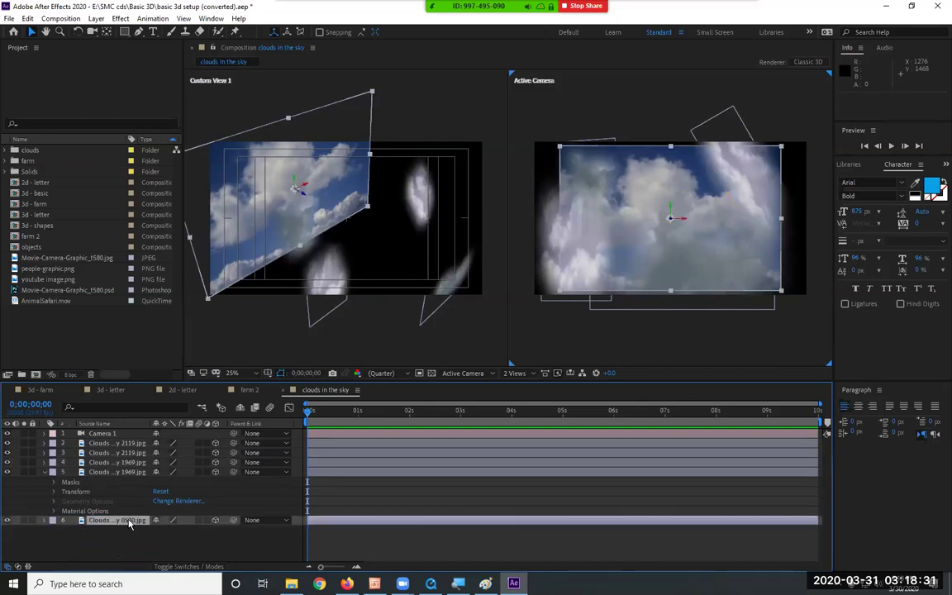
# Step: Rename the Clouds & Sky 0530.jpg layer as background
pyautogui.rightClick(128, 522)
pyautogui.click(177, 495)
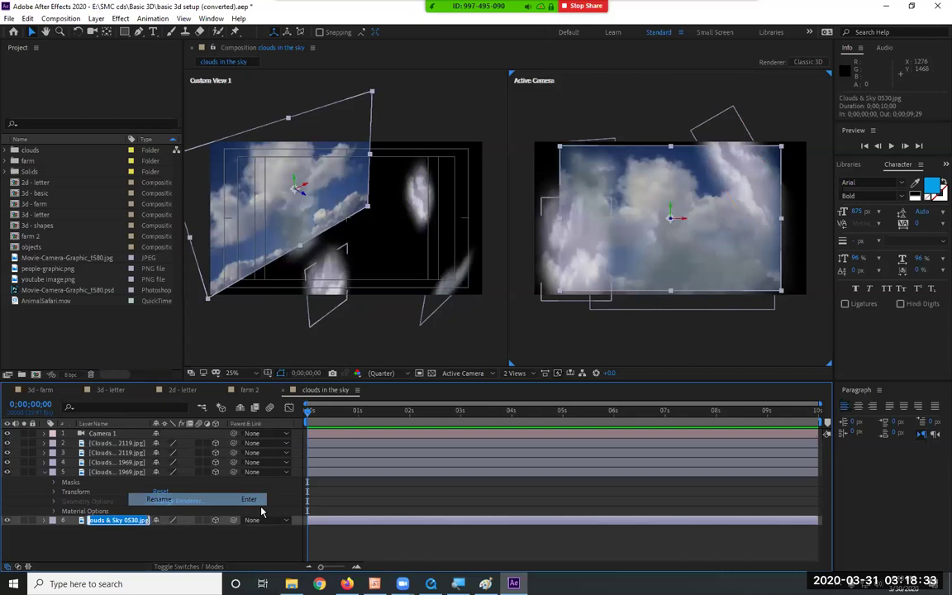
pyautogui.write('ba')
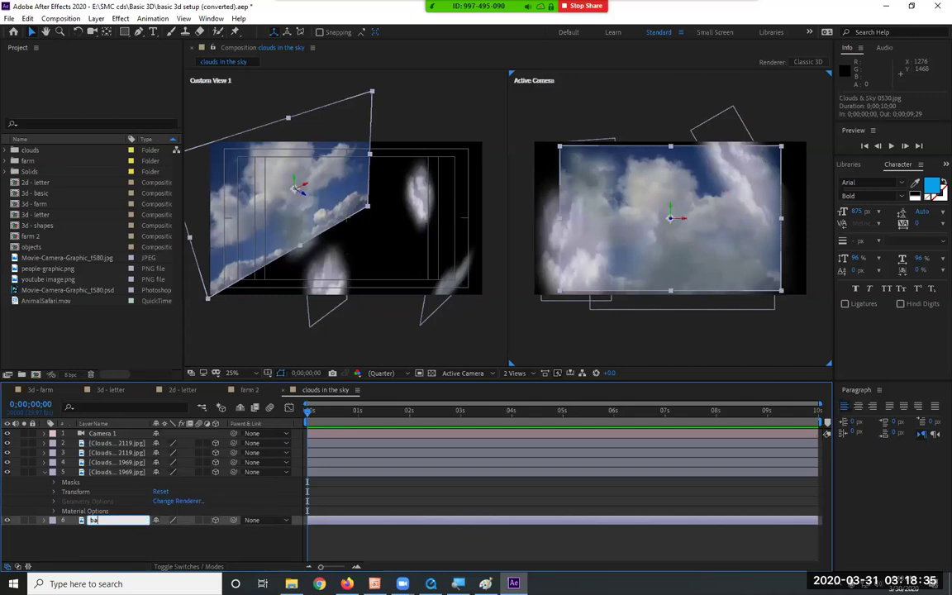
pyautogui.write('ckground')
pyautogui.press('Return')
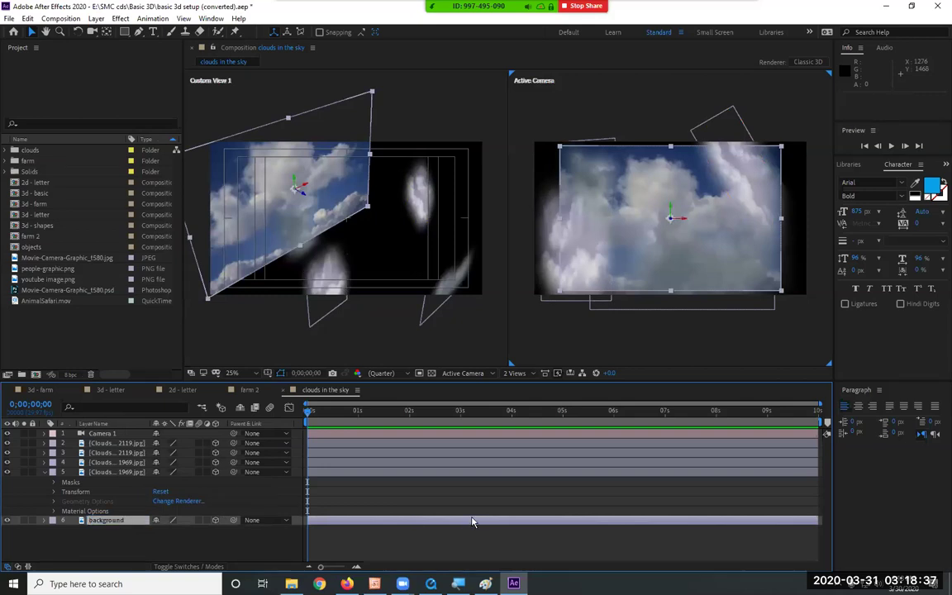
# Step: Scale the background layer uniformly to 624% to fill the camera's frame
pyautogui.click(45, 521)
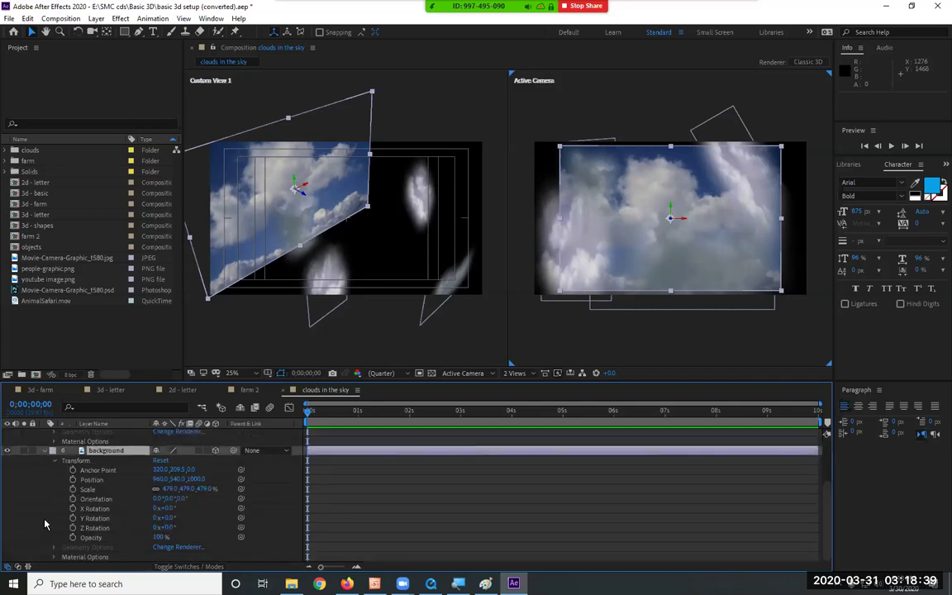
pyautogui.click(204, 488)
pyautogui.moveTo(203, 489); pyautogui.dragTo(275, 490)
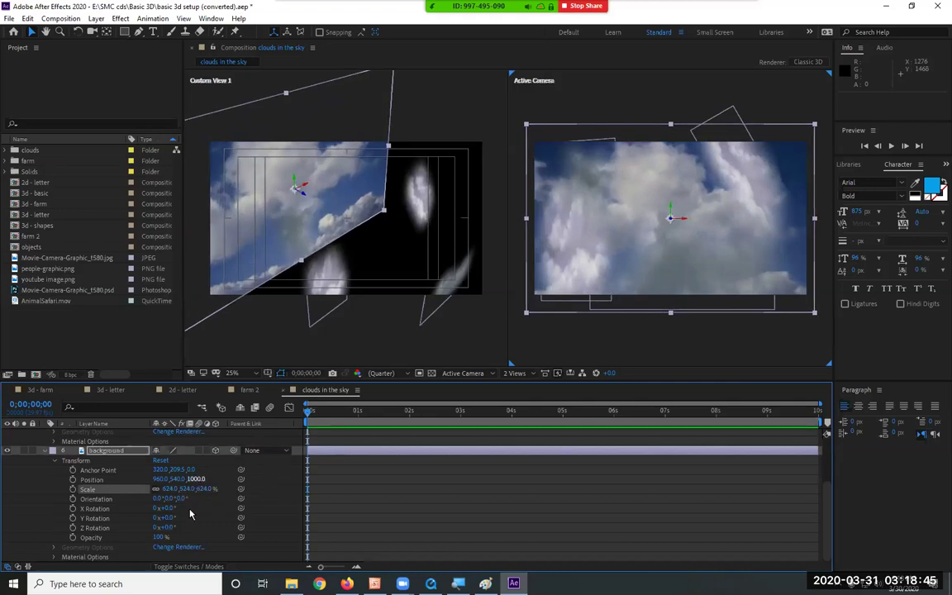
# Step: Set the background layer's Z position to 2000 and scale it uniformly to 763% to fill the camera's frame
pyautogui.click(195, 479)
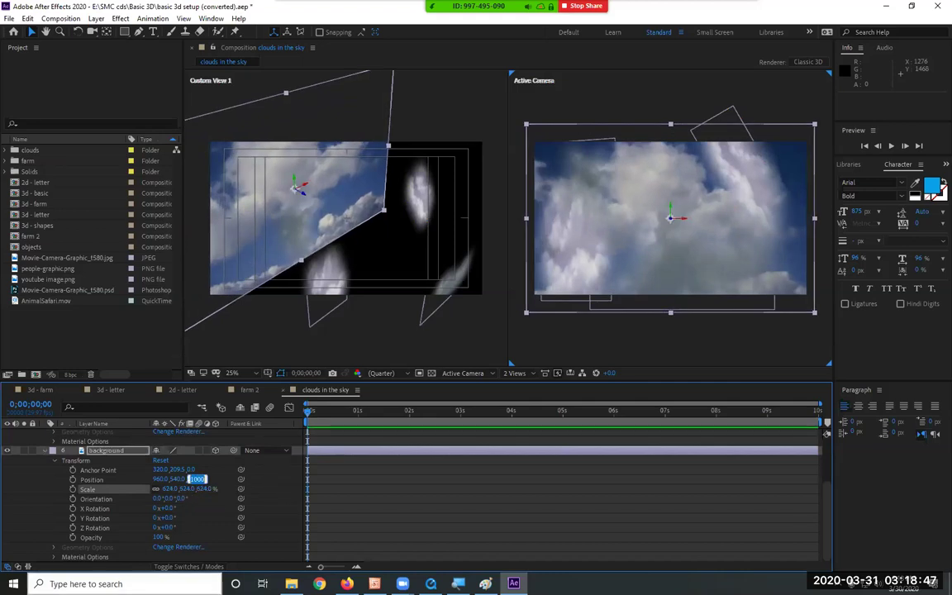
pyautogui.press('Return')
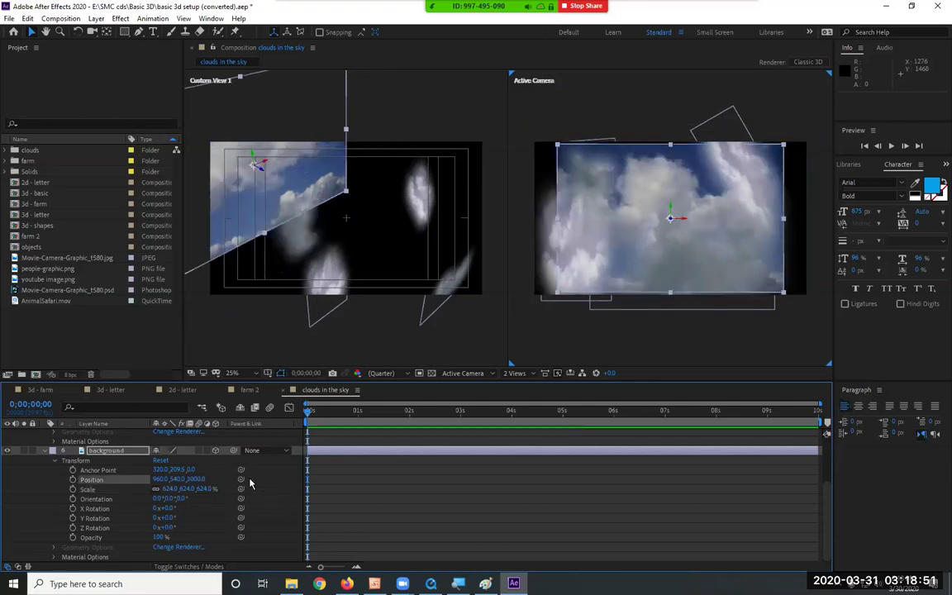
pyautogui.moveTo(200, 489); pyautogui.dragTo(223, 489)
pyautogui.moveTo(264, 489); pyautogui.dragTo(294, 507)
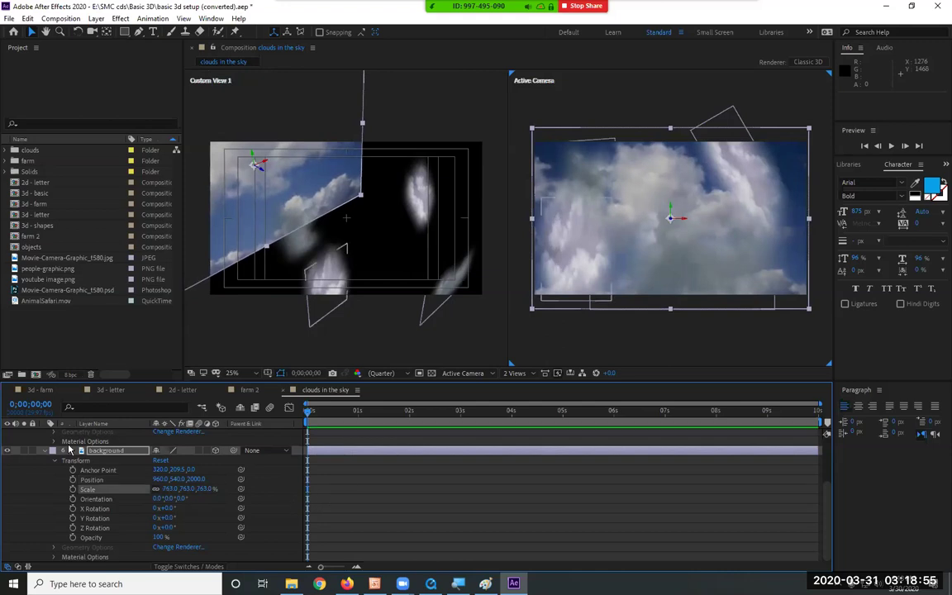
# Step: Collapse the other layers' properties and start keyframing Camera 1's Point of Interest and Position at the first frame
pyautogui.click(48, 458)
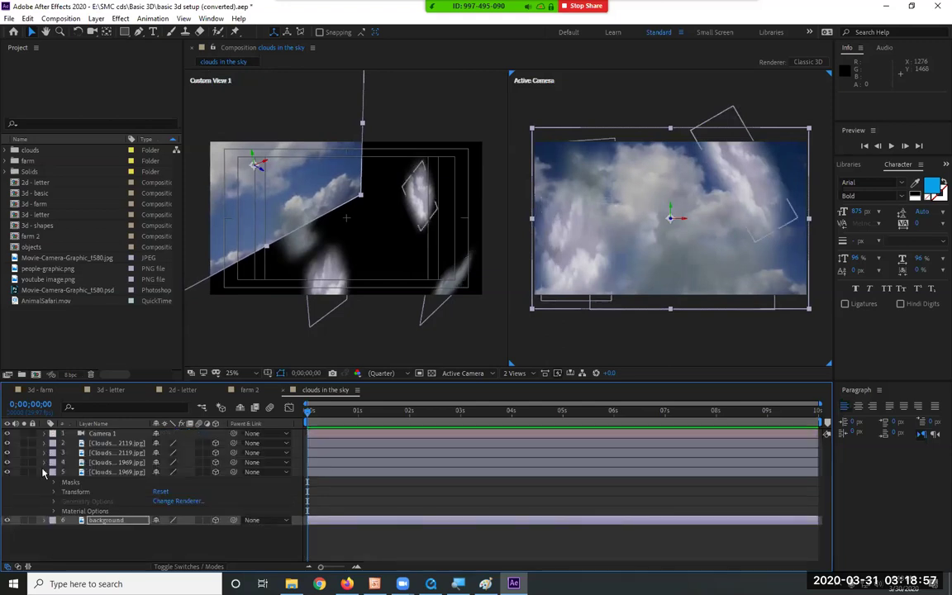
pyautogui.click(46, 479)
pyautogui.click(103, 434)
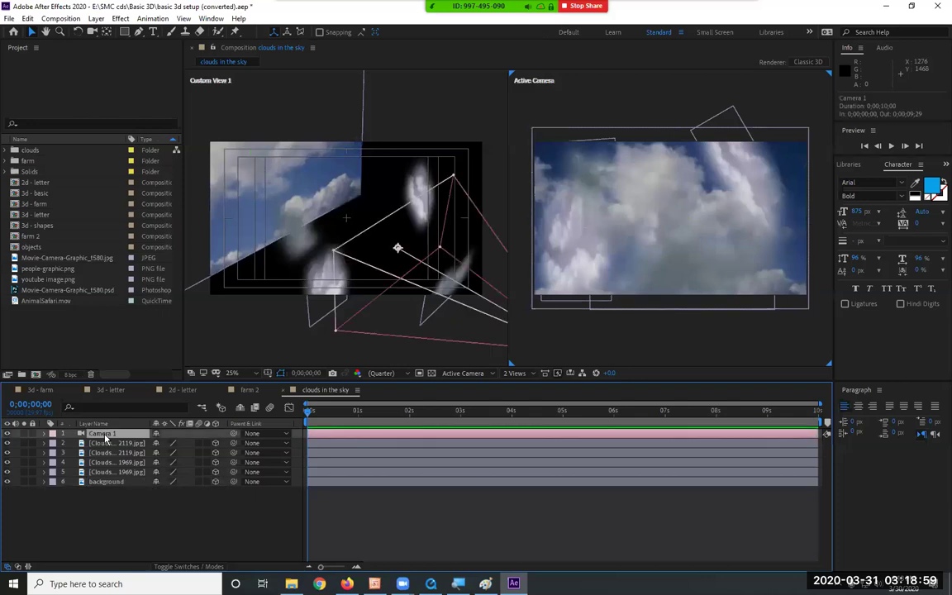
pyautogui.click(44, 435)
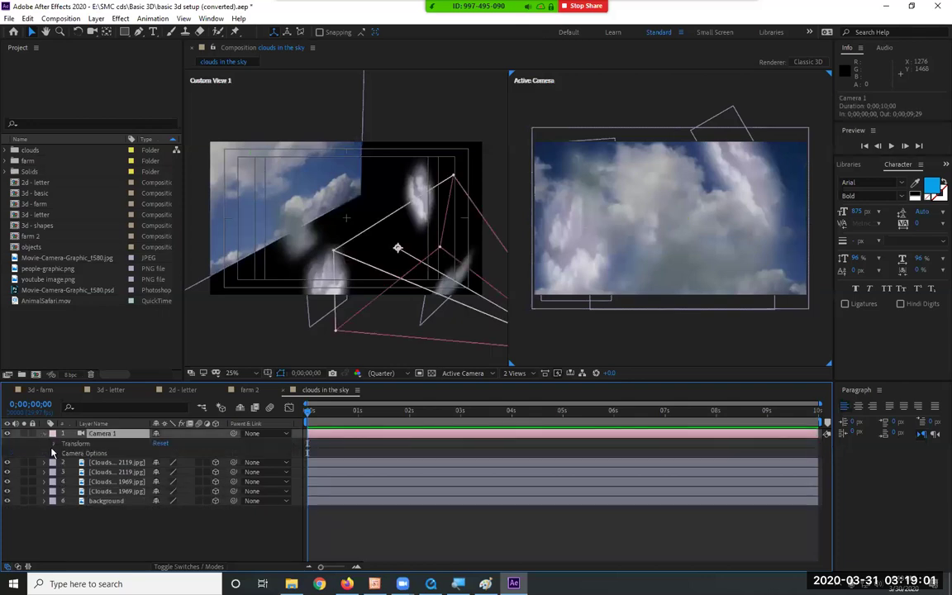
pyautogui.click(54, 445)
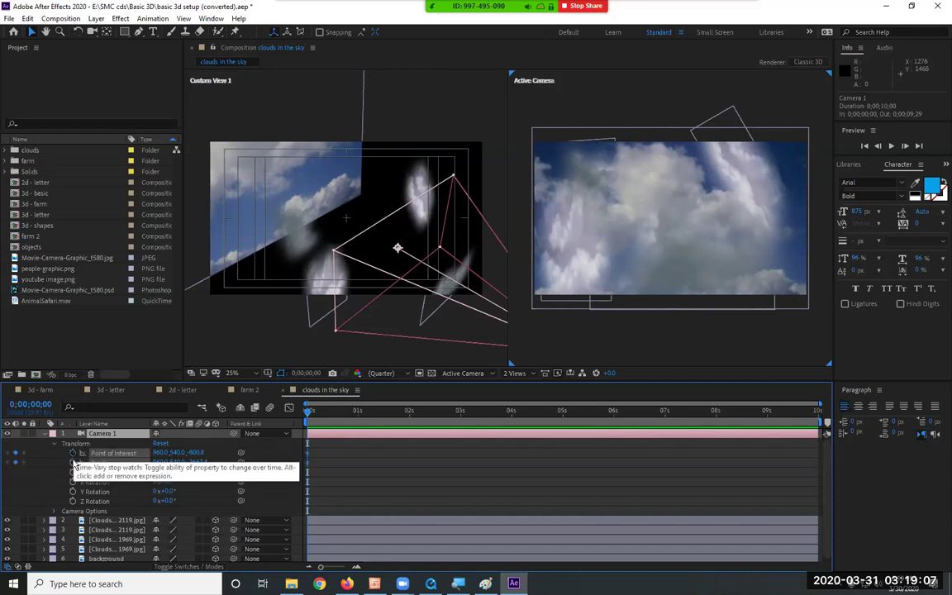
pyautogui.click(73, 453)
pyautogui.click(72, 462)
# Step: At 0;00;09;29, move the camera to about Z -2725 and its point of interest to about Z -2031
pyautogui.moveTo(308, 413); pyautogui.dragTo(818, 413)
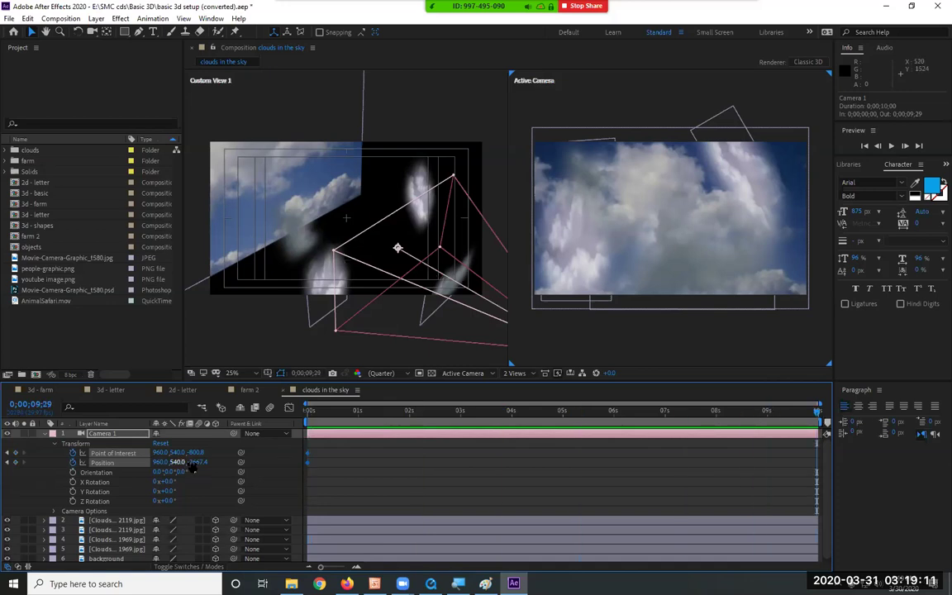
pyautogui.moveTo(196, 462); pyautogui.dragTo(628, 452)
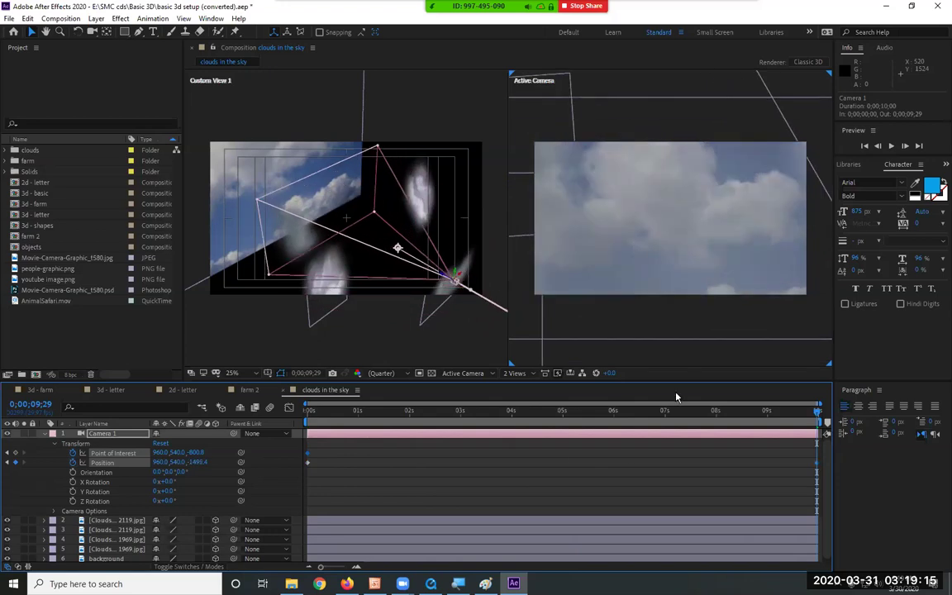
pyautogui.moveTo(398, 247); pyautogui.dragTo(309, 219)
pyautogui.moveTo(396, 266); pyautogui.dragTo(406, 291)
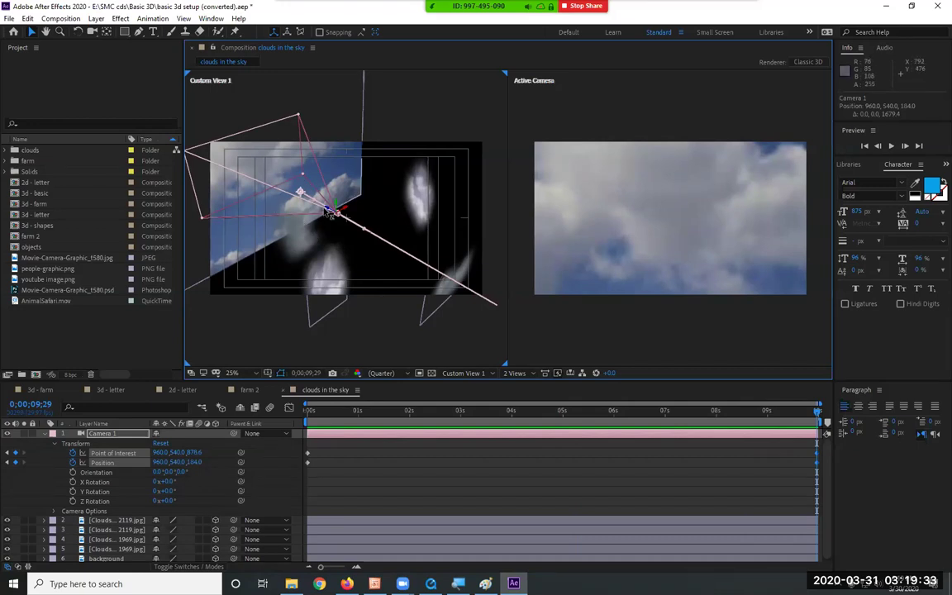
pyautogui.moveTo(334, 211); pyautogui.dragTo(483, 297)
pyautogui.moveTo(682, 388); pyautogui.dragTo(677, 378)
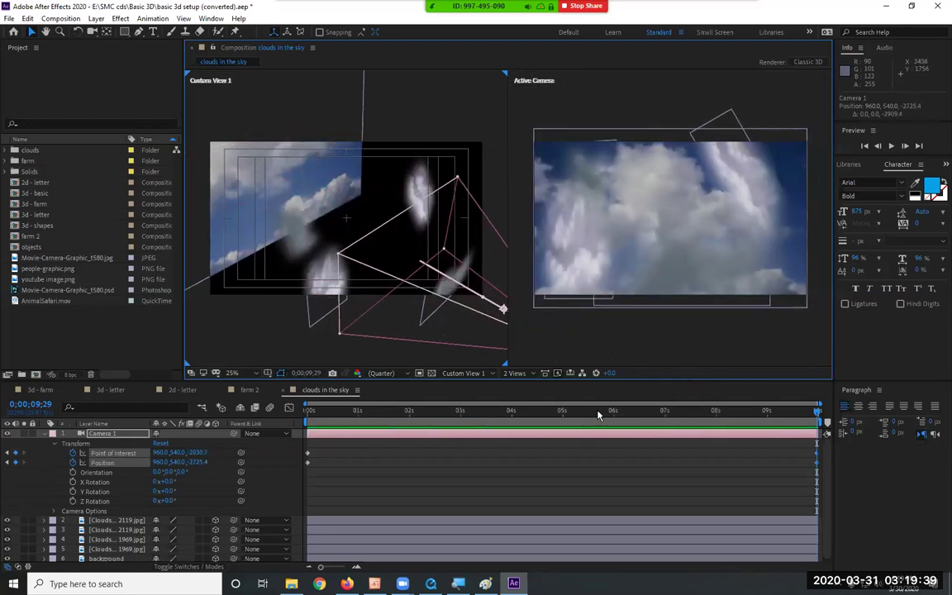
# Step: Preview the camera animation from the first frame
pyautogui.press('Home')
pyautogui.press('space')
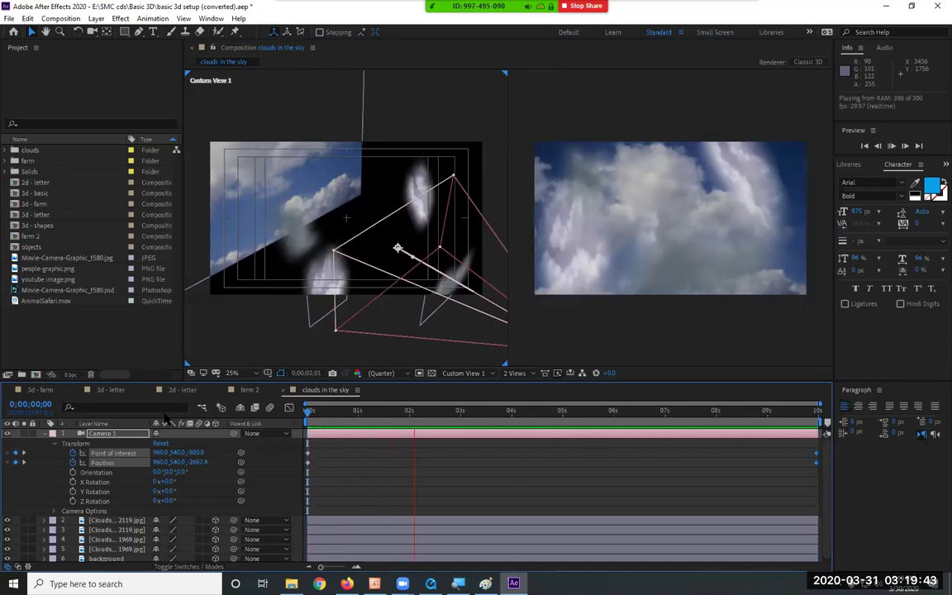
pyautogui.press('space')
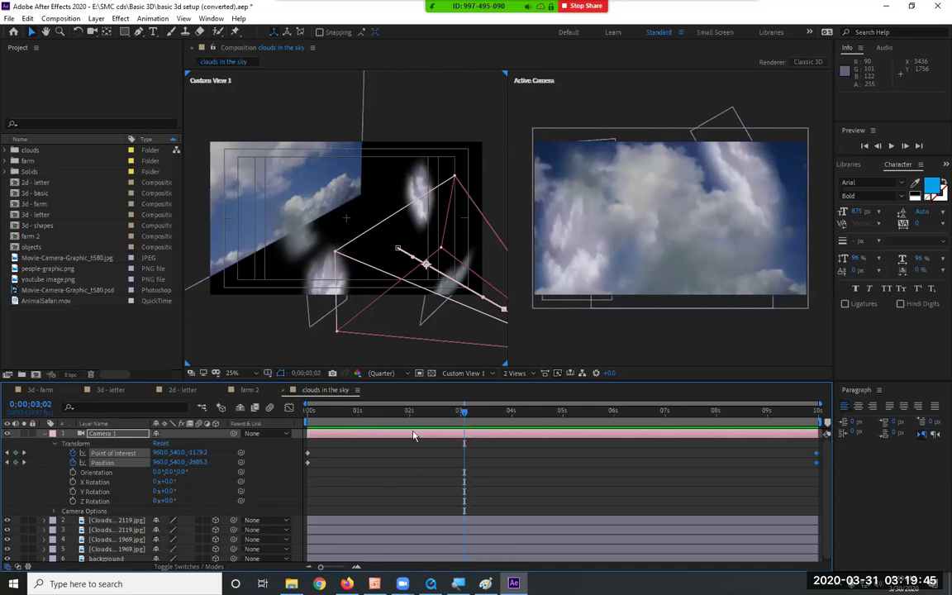
# Step: At the last frame, pull the camera's Position back to about Z -3069
pyautogui.press('End')
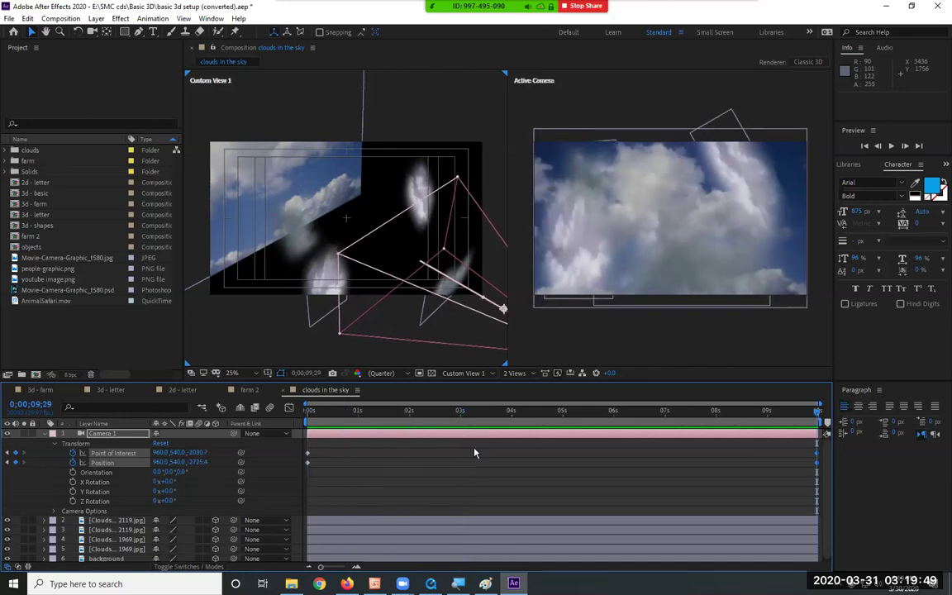
pyautogui.moveTo(192, 465)
pyautogui.mouseDown()
pyautogui.moveTo(338, 468)
pyautogui.moveTo(206, 465)
pyautogui.mouseUp()
pyautogui.click(197, 454)
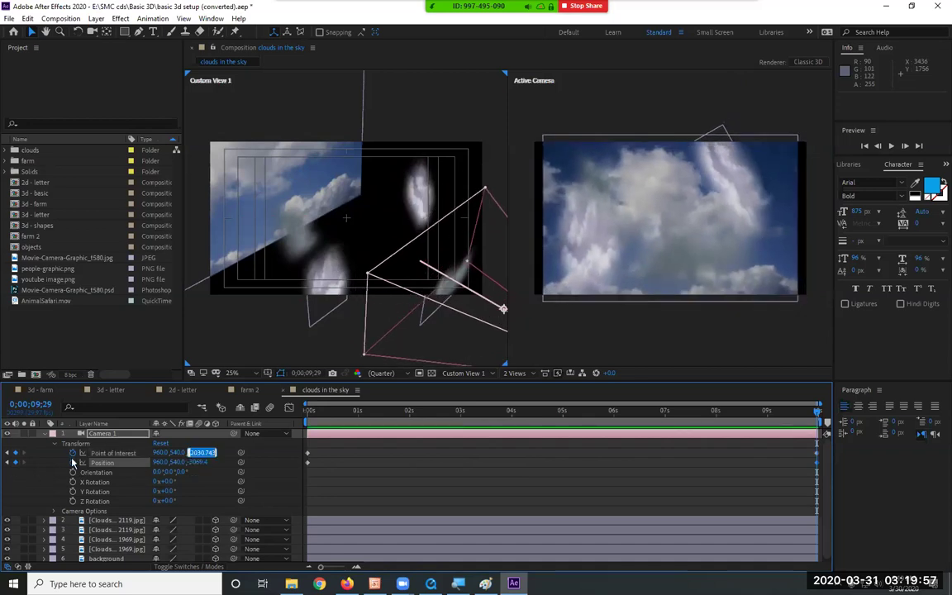
# Step: Remove the camera's Point of Interest keyframes and set its Point of Interest Z value to 2000
pyautogui.click(72, 454)
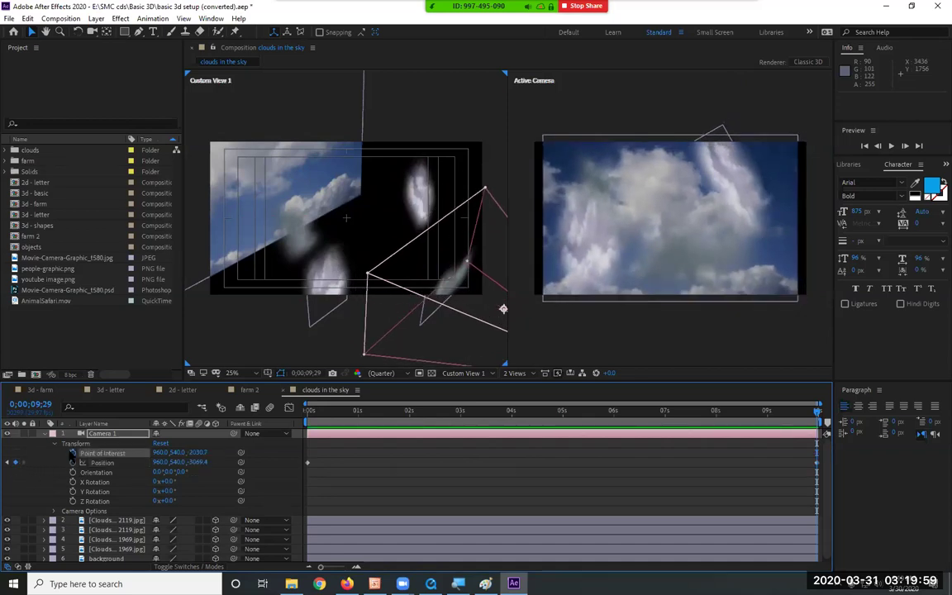
pyautogui.click(198, 453)
pyautogui.write('2000')
pyautogui.press('Return')
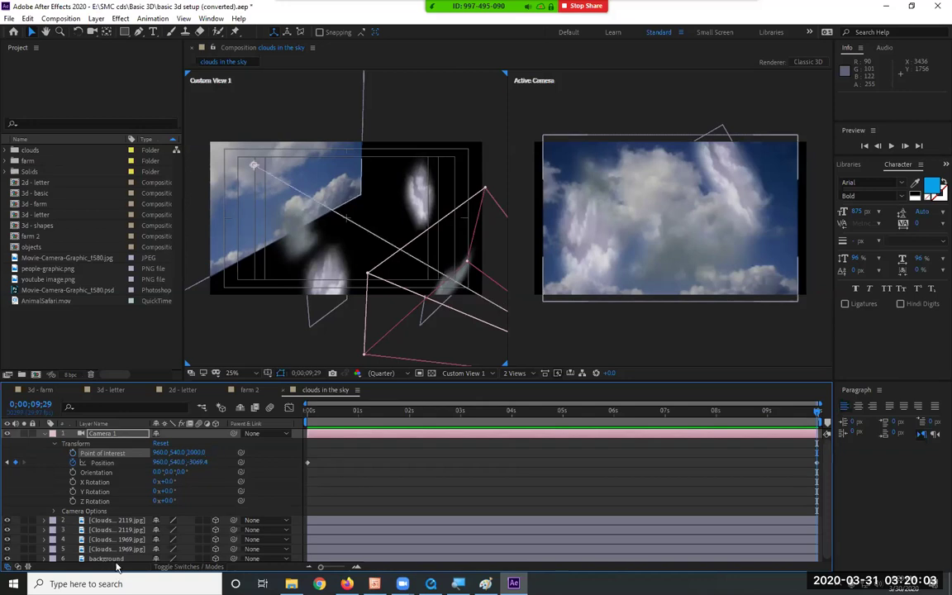
pyautogui.click(102, 463)
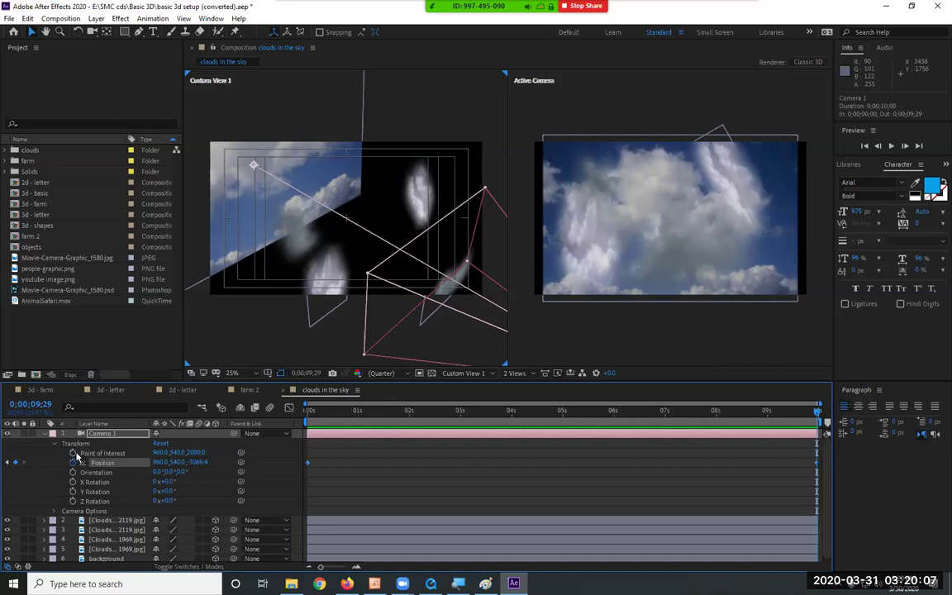
pyautogui.click(97, 454)
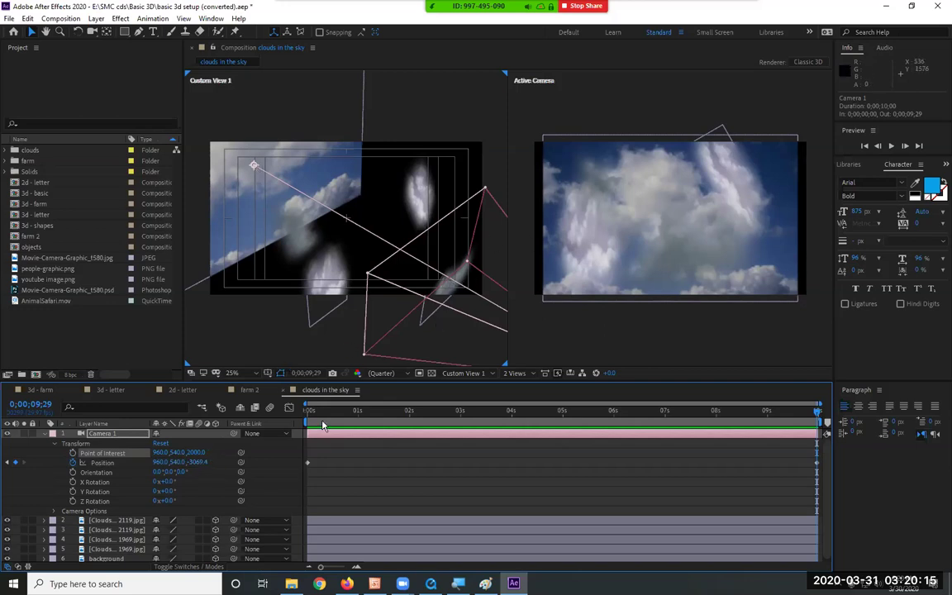
# Step: At 0;00;09;29, push the camera's Position forward through the clouds to about Z 195
pyautogui.press('Home')
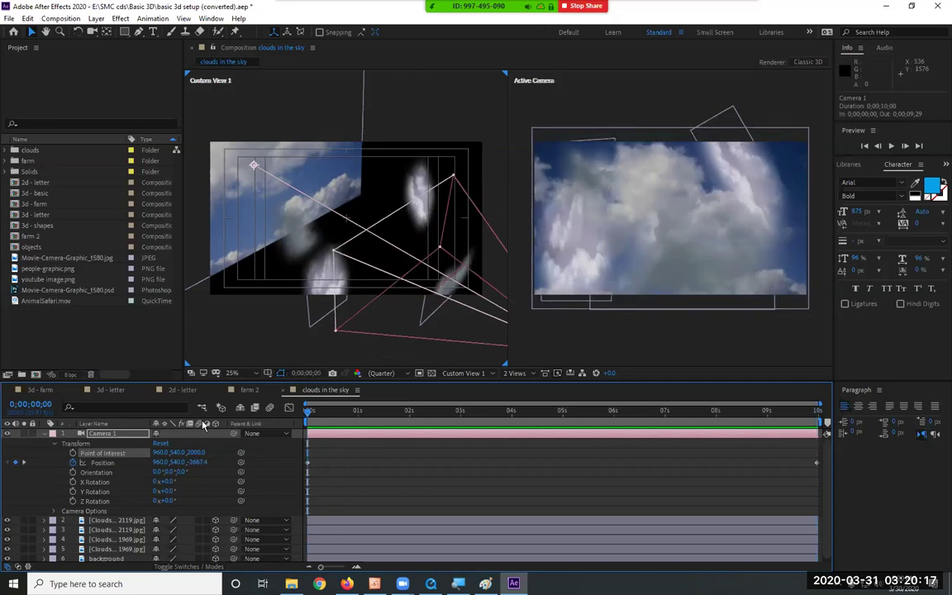
pyautogui.click(309, 410)
pyautogui.moveTo(309, 411); pyautogui.dragTo(817, 410)
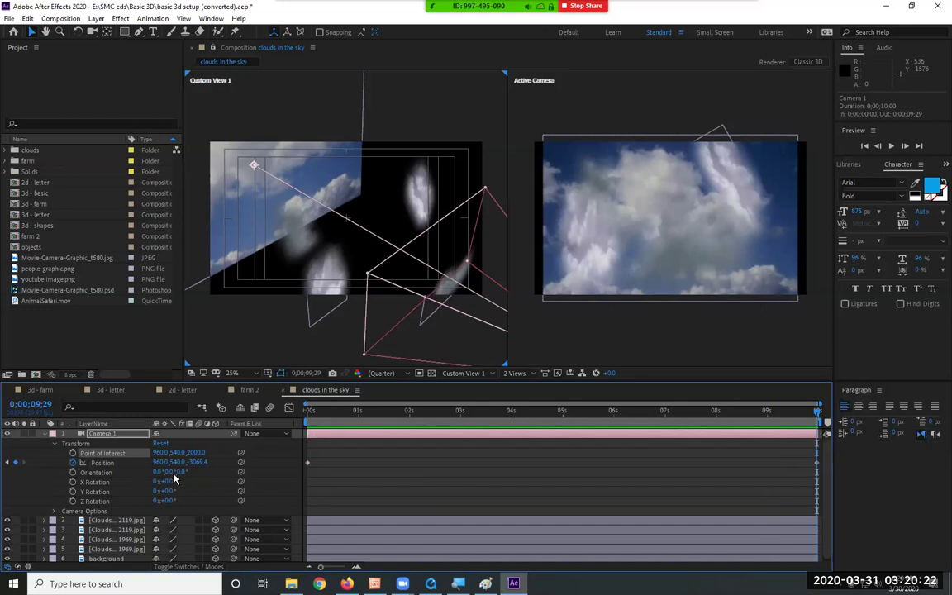
pyautogui.moveTo(195, 464); pyautogui.dragTo(524, 469)
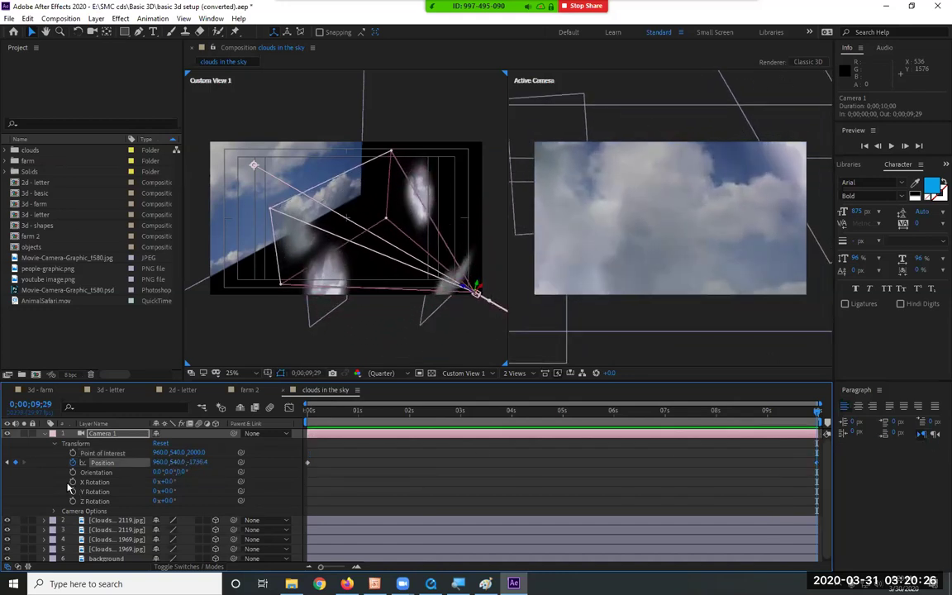
pyautogui.moveTo(200, 462); pyautogui.dragTo(743, 449)
pyautogui.moveTo(222, 460); pyautogui.dragTo(612, 455)
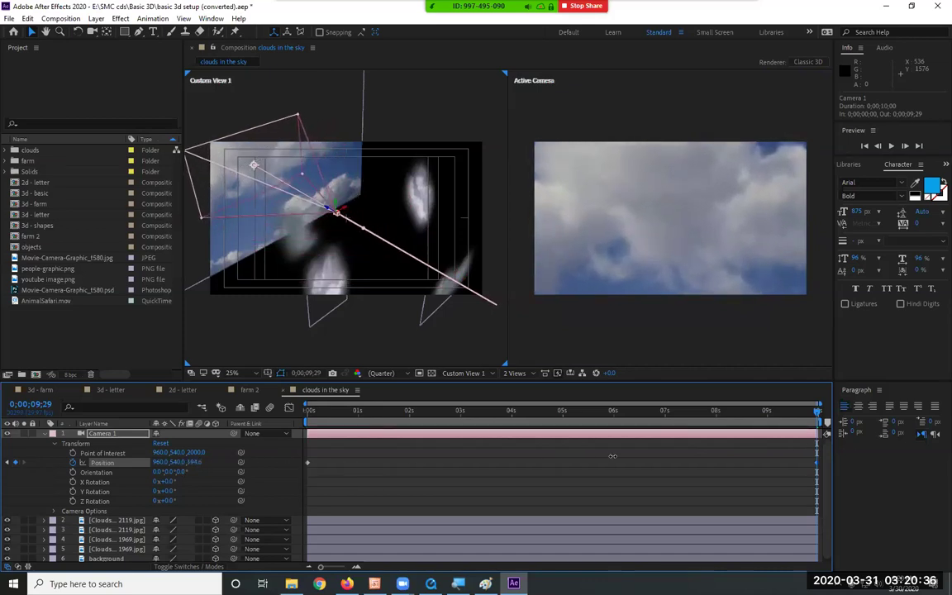
# Step: Preview the camera's fly-through of the clouds from the first frame
pyautogui.press('Home')
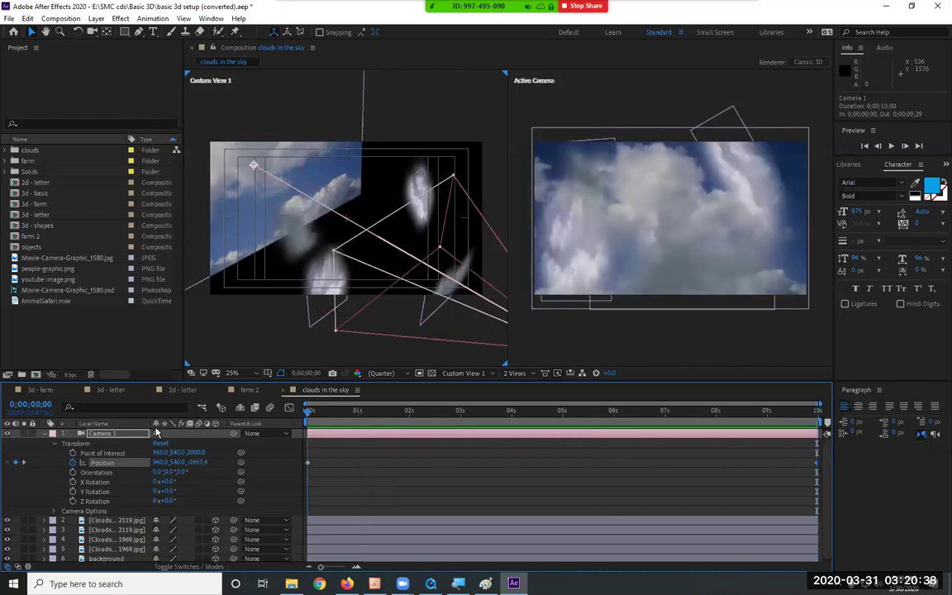
pyautogui.press('space')
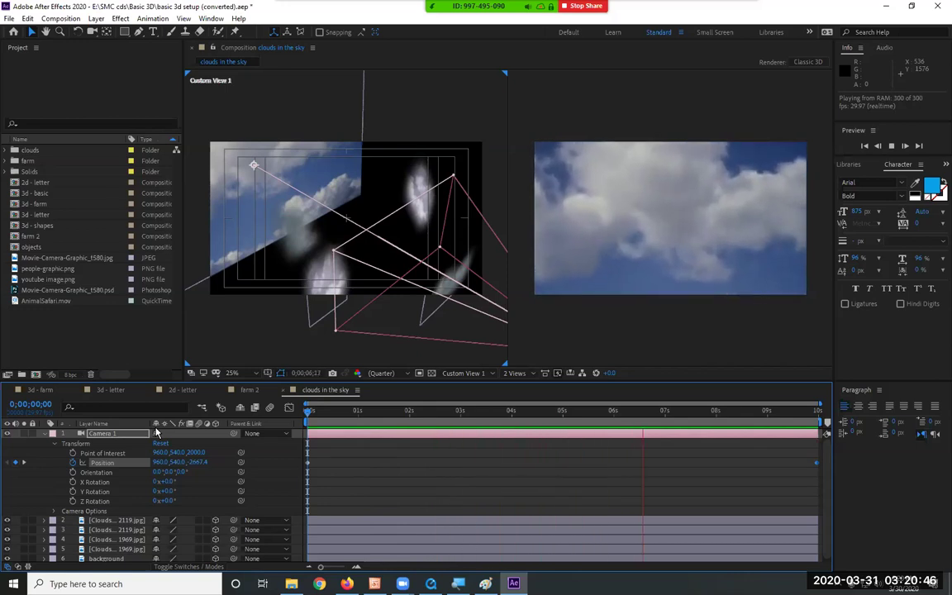
pyautogui.press('space')
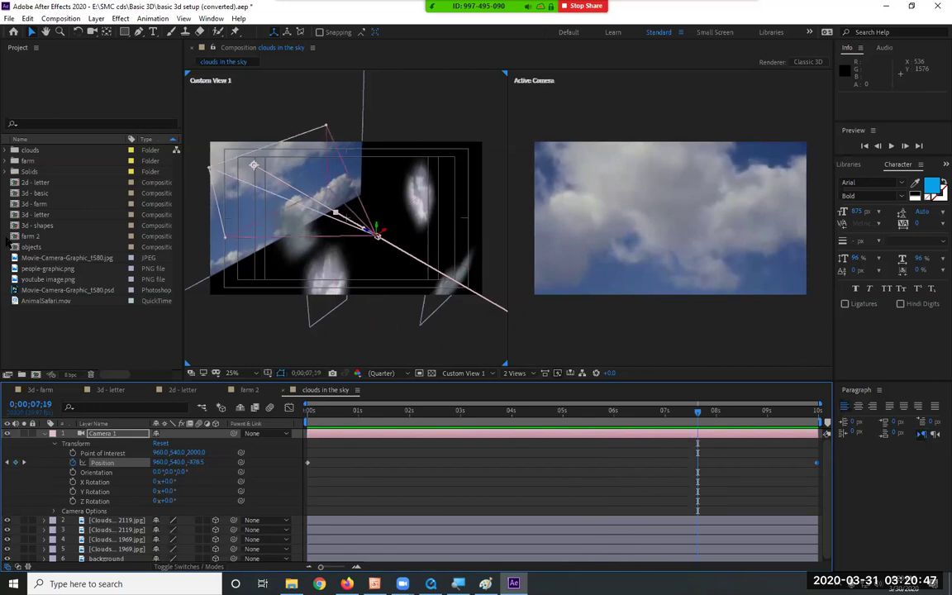
# Step: Duplicate the front layer of Clouds & Sky 1969.jpg and move the copy deeper into the scene at about 495, 328, 78
pyautogui.click(297, 239)
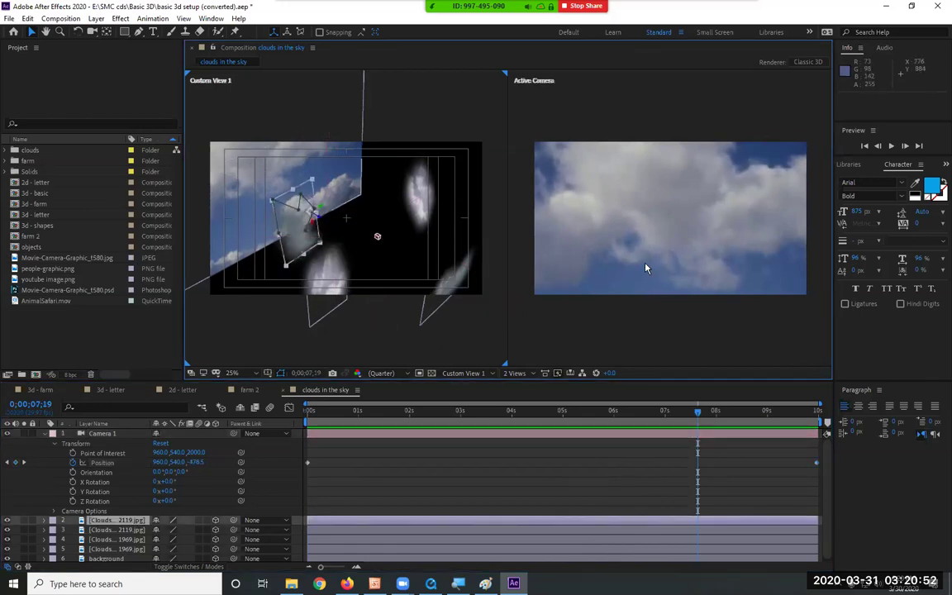
pyautogui.click(377, 239)
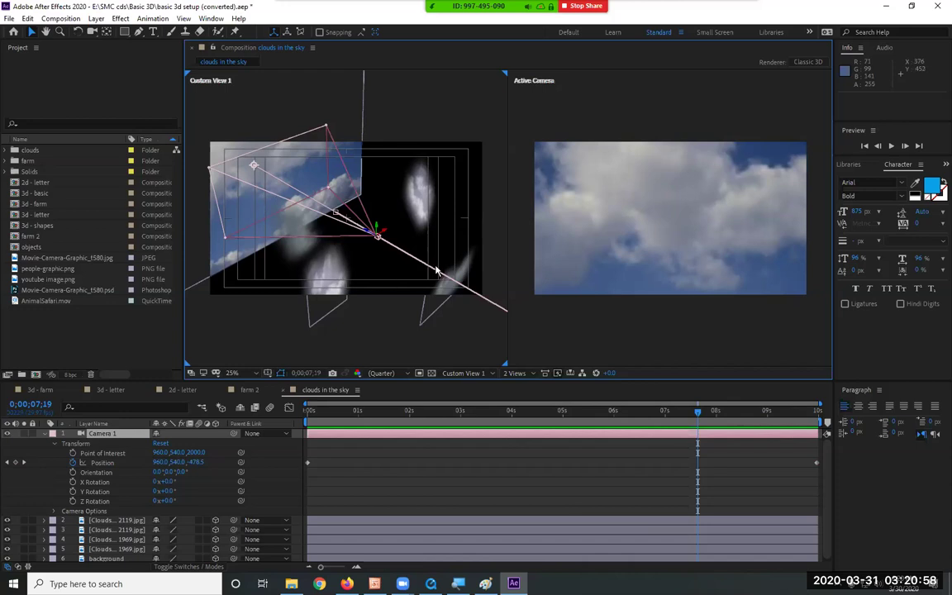
pyautogui.click(420, 201)
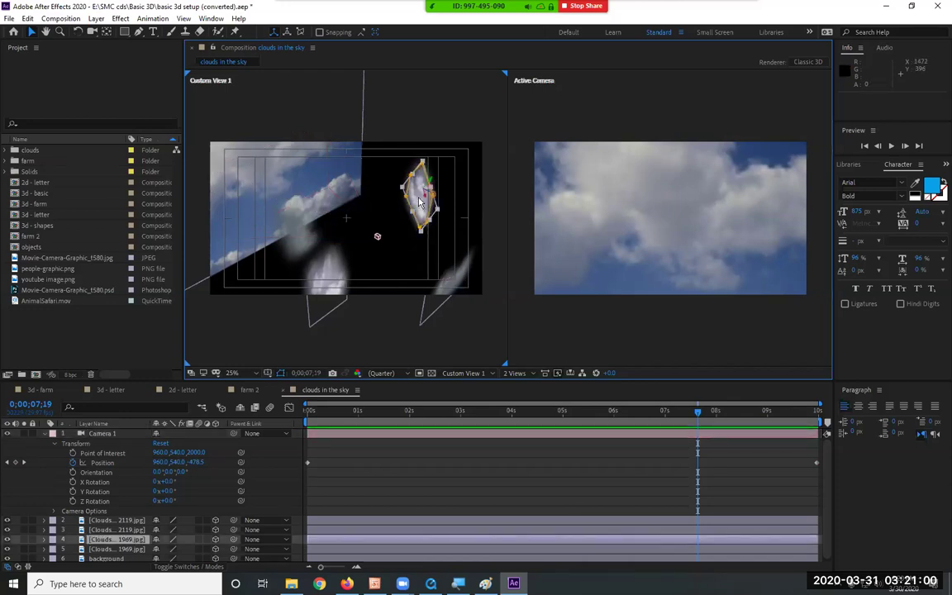
pyautogui.moveTo(419, 202); pyautogui.dragTo(311, 230)
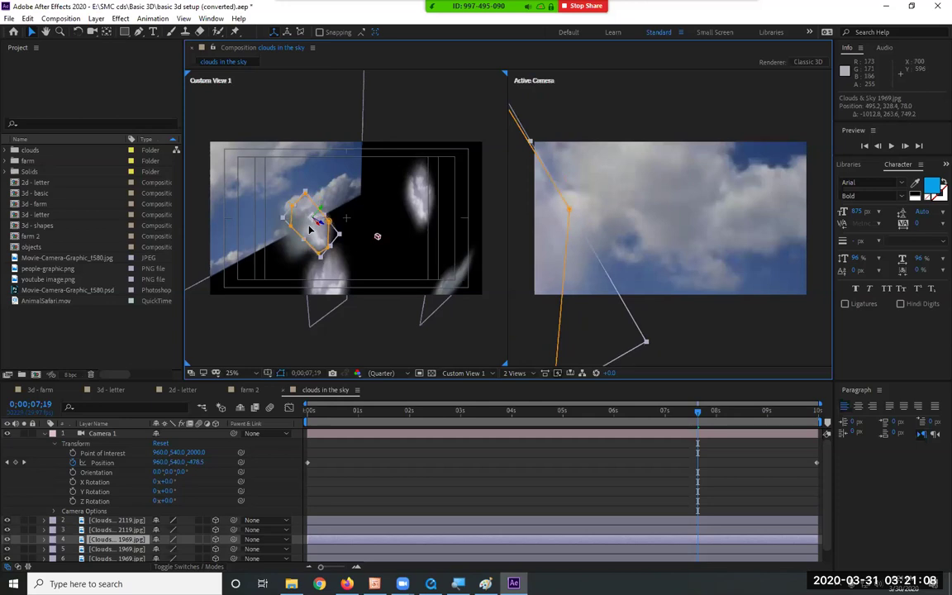
# Step: Set the duplicated cloud's Z Rotation to -27°
pyautogui.press('r')
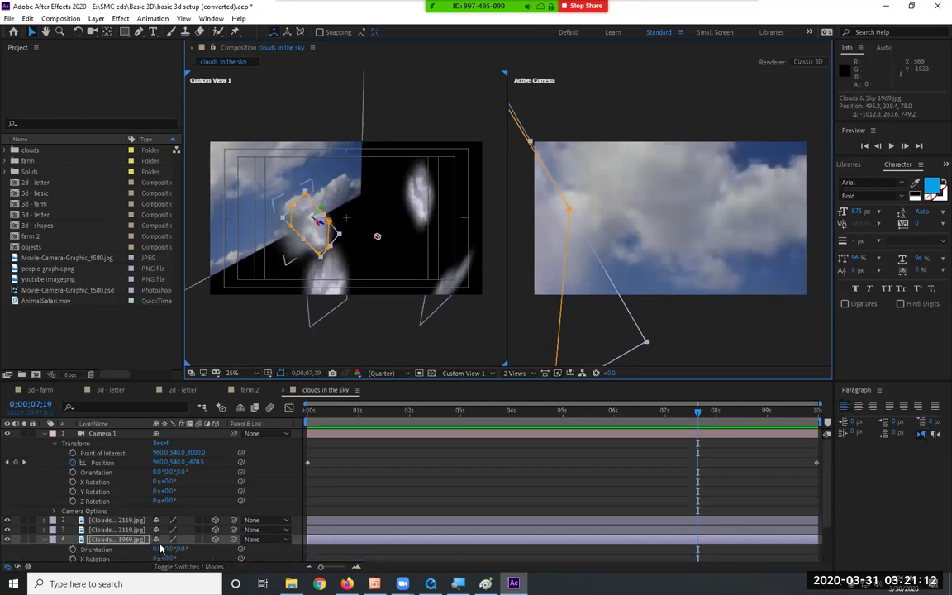
pyautogui.scroll(-1, 185, 517)
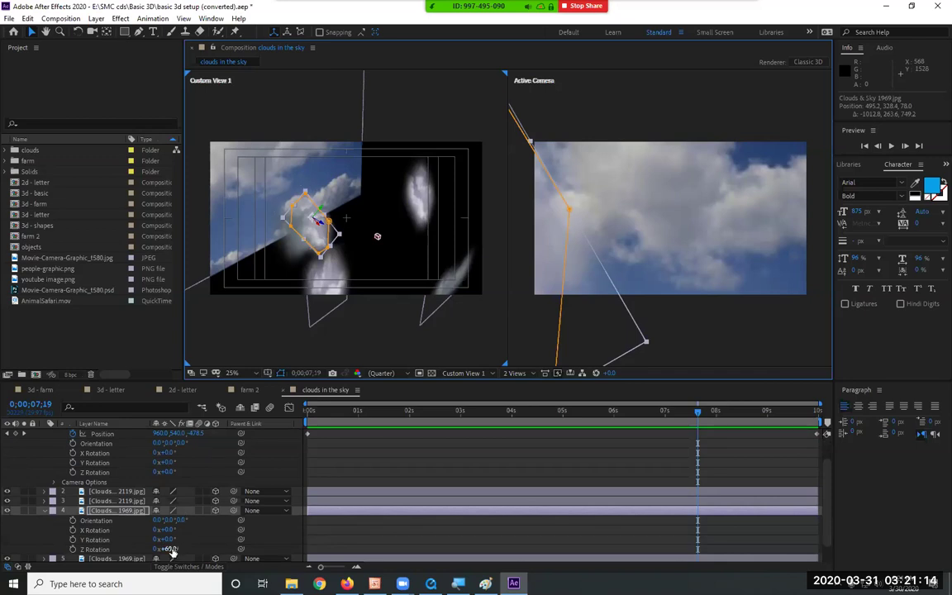
pyautogui.moveTo(171, 552); pyautogui.dragTo(99, 529)
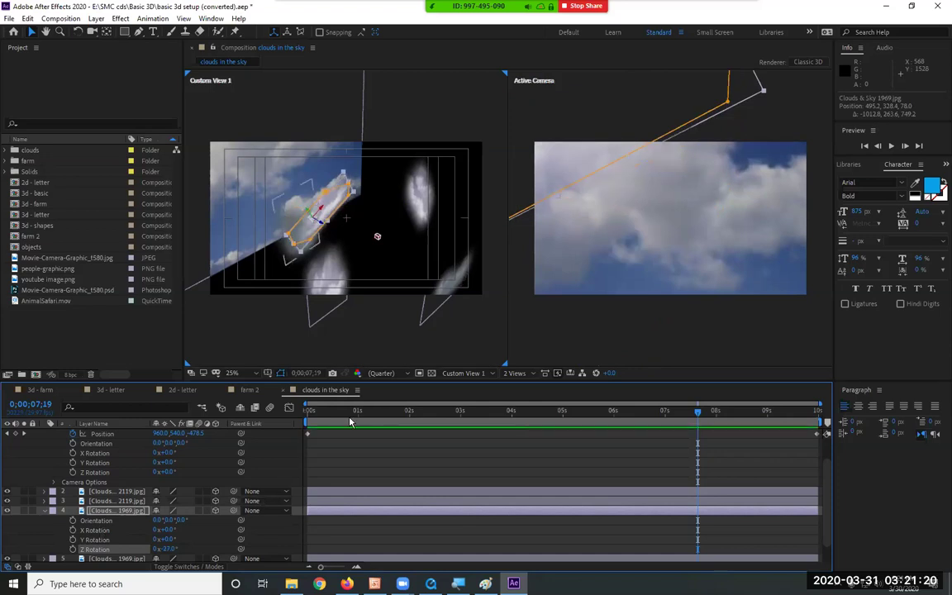
# Step: At the first frame, move the duplicated cloud to the upper-left area of the camera's frame and scale it to about 282% by 250%
pyautogui.press('space')
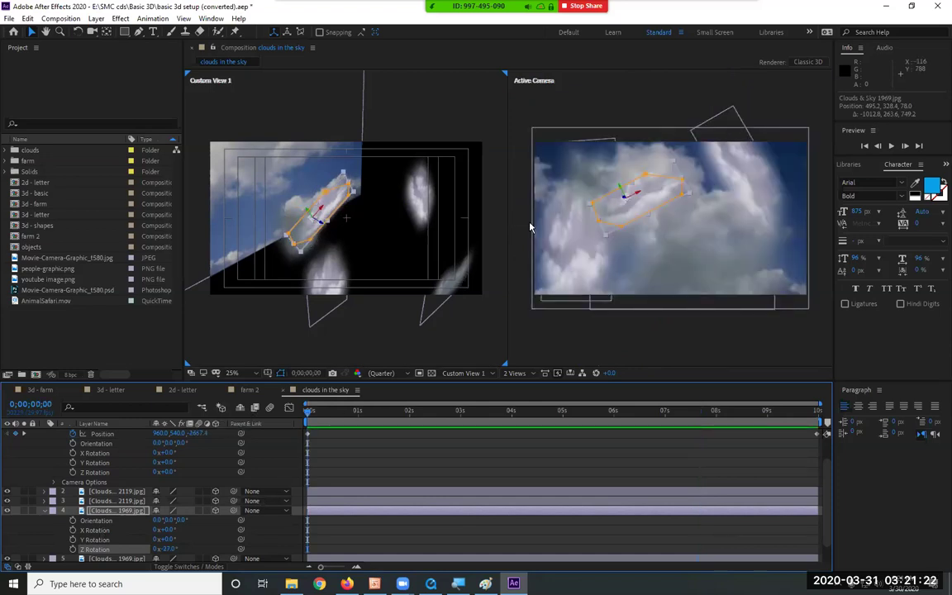
pyautogui.click(589, 149)
pyautogui.moveTo(636, 196)
pyautogui.mouseDown()
pyautogui.moveTo(607, 163)
pyautogui.moveTo(621, 155)
pyautogui.moveTo(636, 187)
pyautogui.mouseUp()
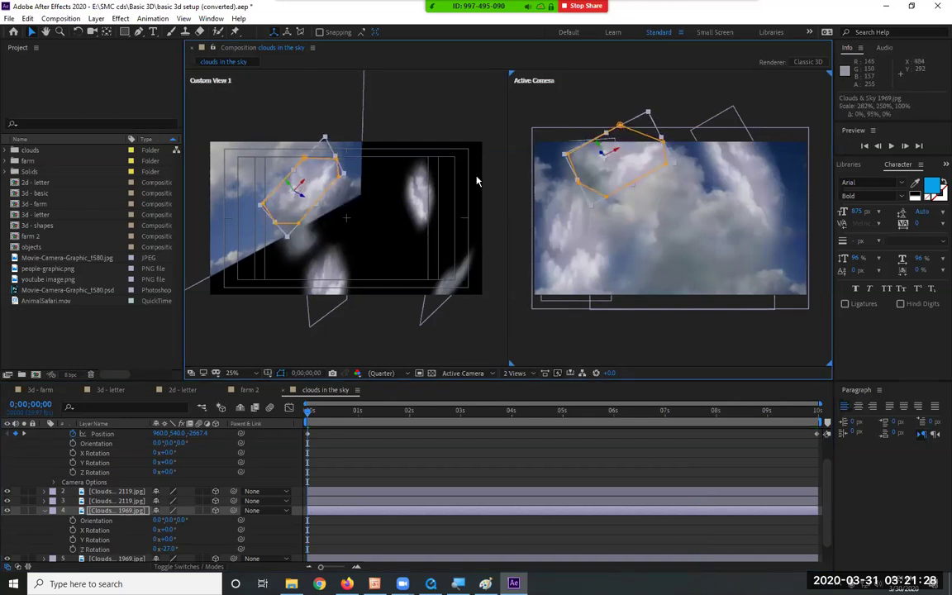
# Step: Move the duplicated Clouds & Sky 1969.jpg layer to about 333, 10, 476 in 3D space, previewing the fly-through from the first frame
pyautogui.moveTo(294, 195); pyautogui.dragTo(188, 184)
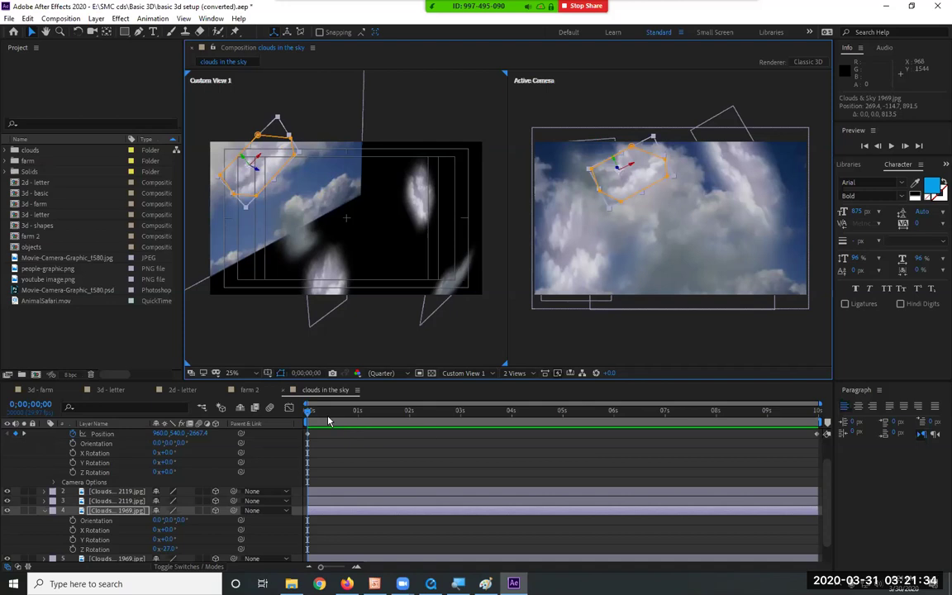
pyautogui.press('space')
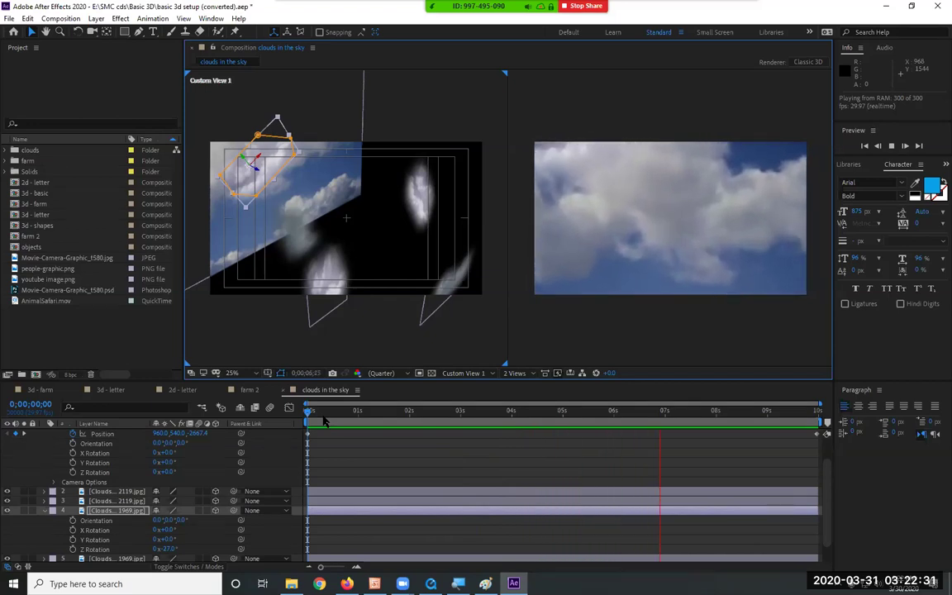
pyautogui.press('space')
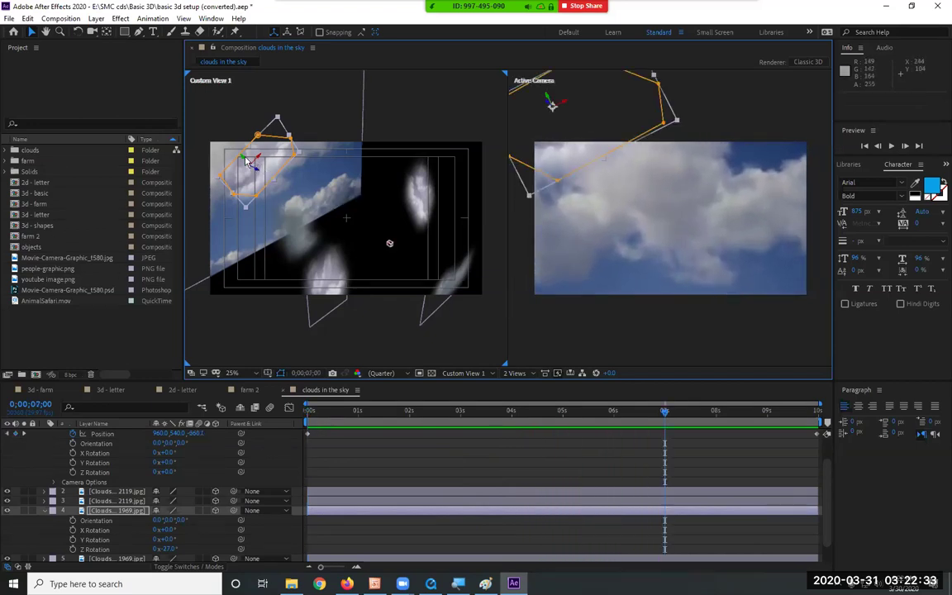
pyautogui.moveTo(245, 164); pyautogui.dragTo(326, 197)
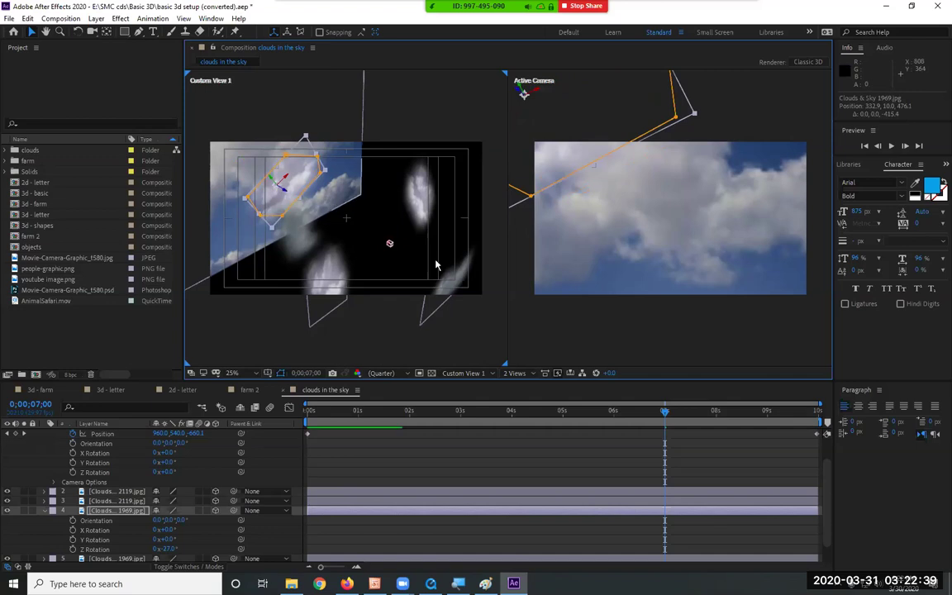
pyautogui.press('Home')
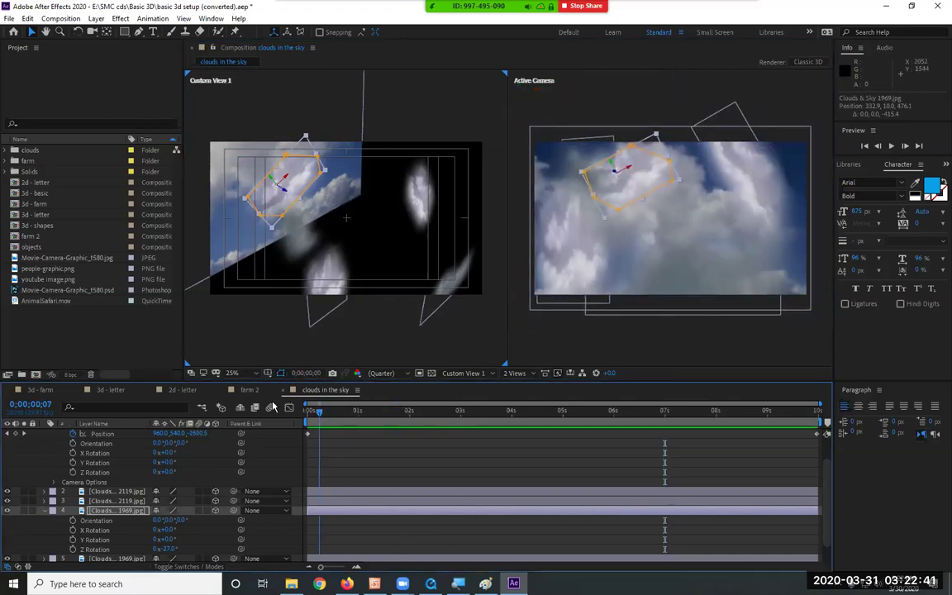
pyautogui.press('space')
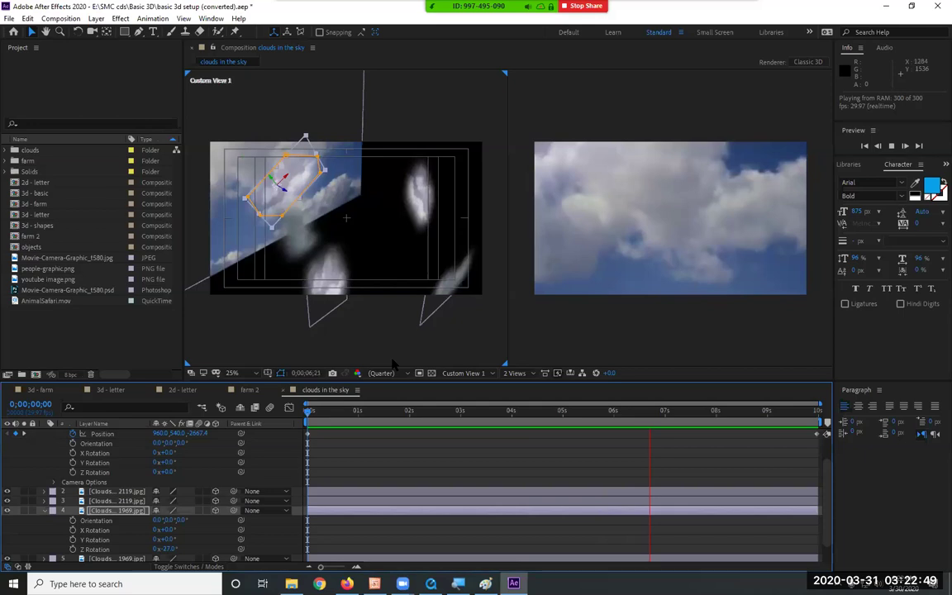
pyautogui.press('space')
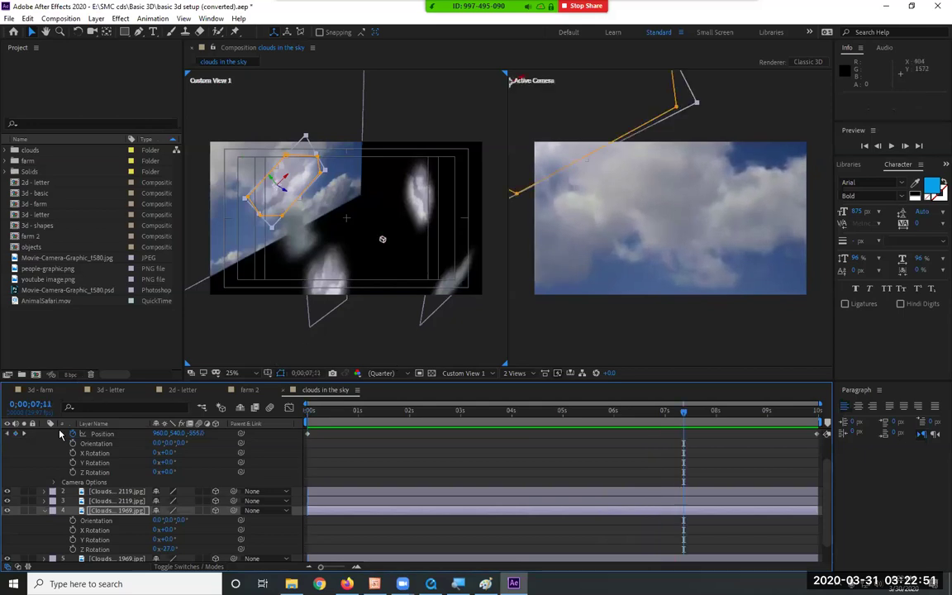
# Step: Collapse the expanded properties of Camera 1 and the duplicated Clouds & Sky 1969.jpg layer
pyautogui.scroll(1, 53, 438)
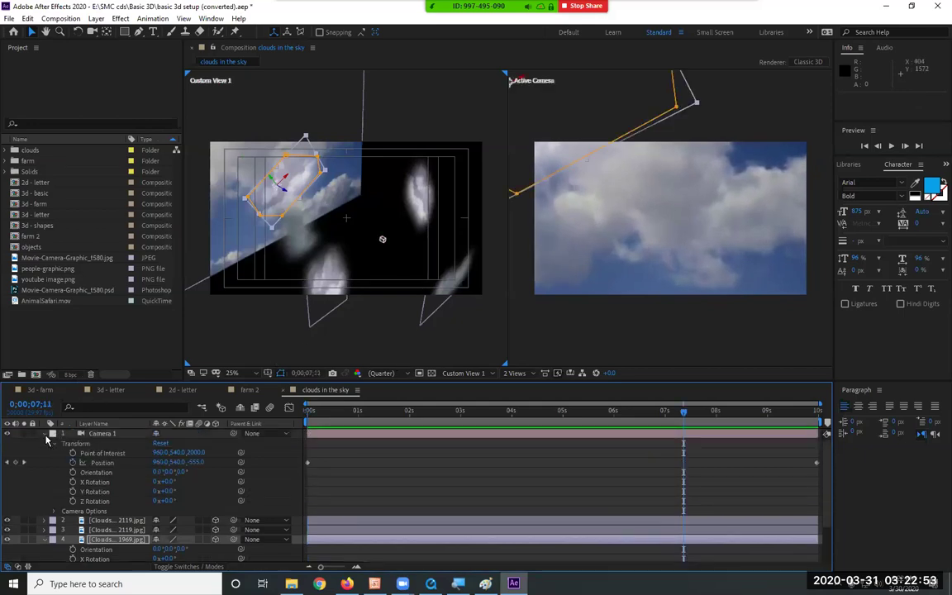
pyautogui.click(46, 436)
pyautogui.click(45, 462)
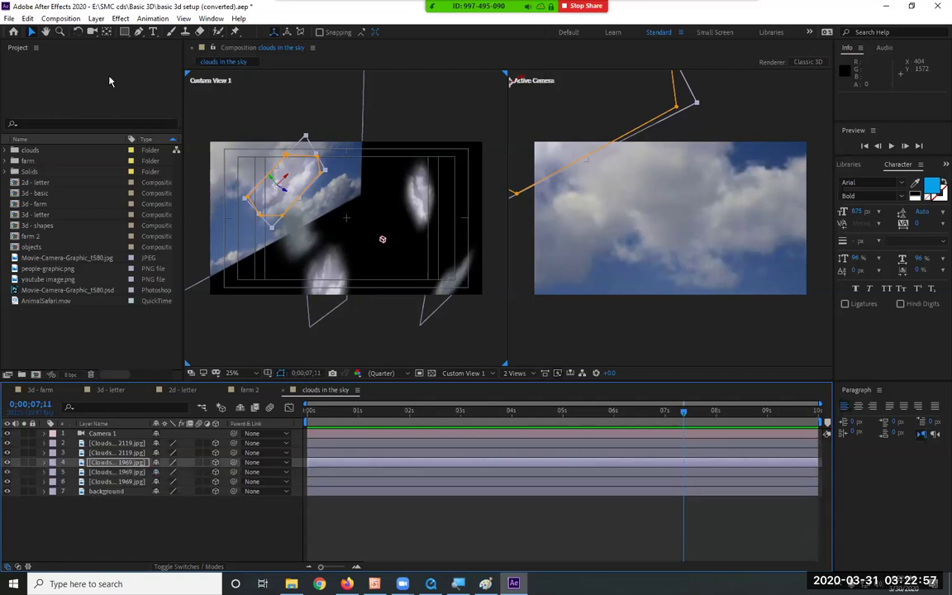
# Step: Add the text "school" at a font size of 426 px and place it across the frame at about 272, 628
pyautogui.click(153, 32)
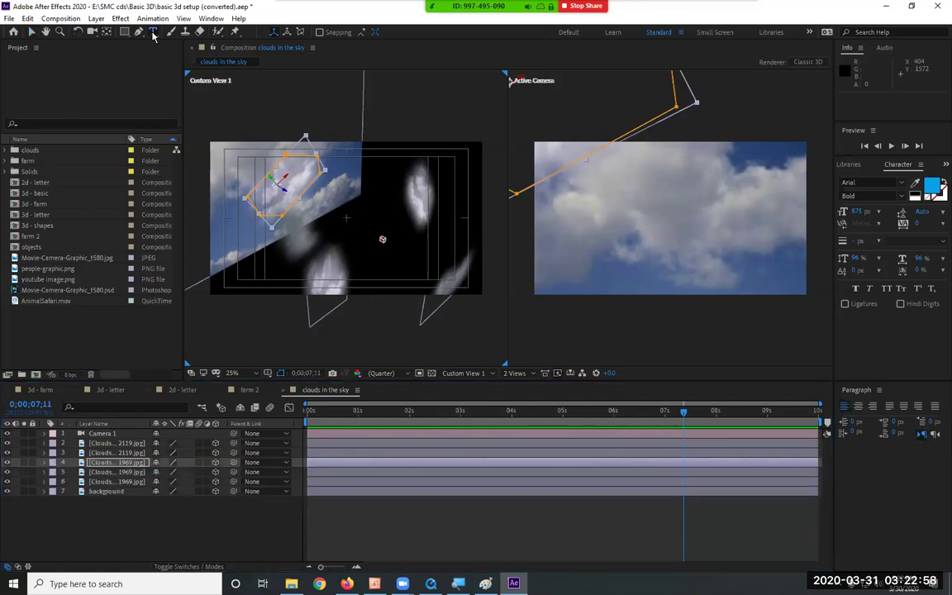
pyautogui.click(601, 206)
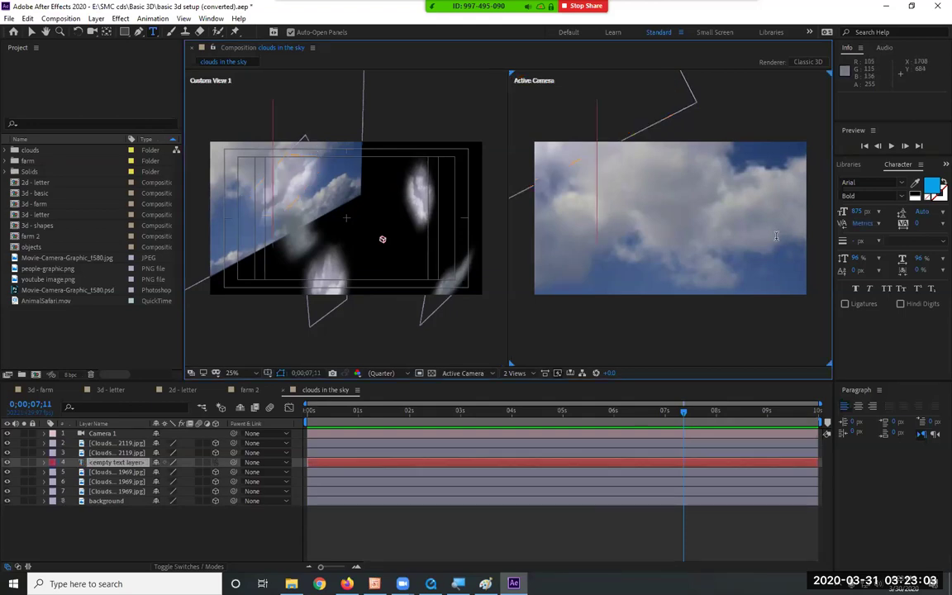
pyautogui.write('school')
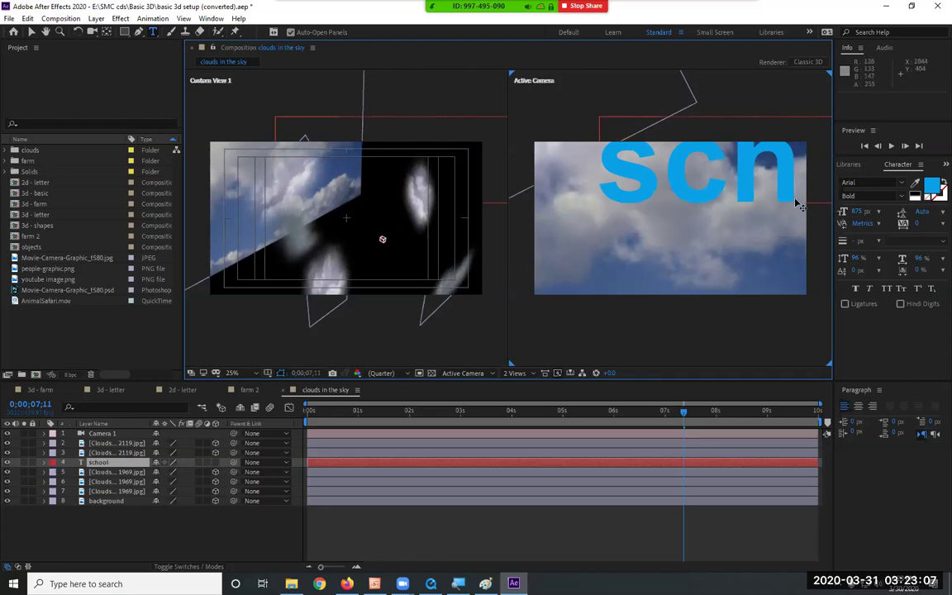
pyautogui.hotkey('ctrl', 'a')
pyautogui.moveTo(859, 213); pyautogui.dragTo(536, 197)
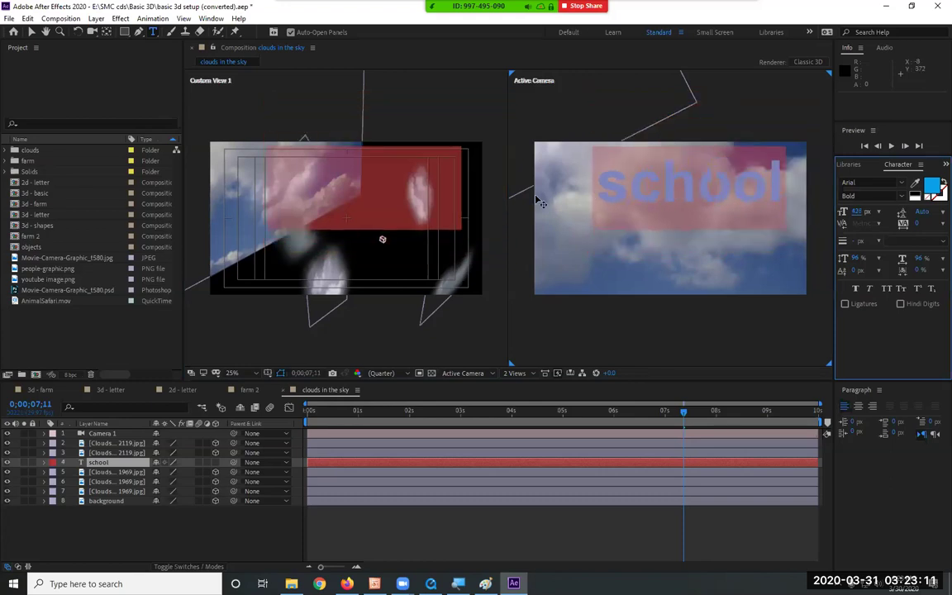
pyautogui.click(31, 31)
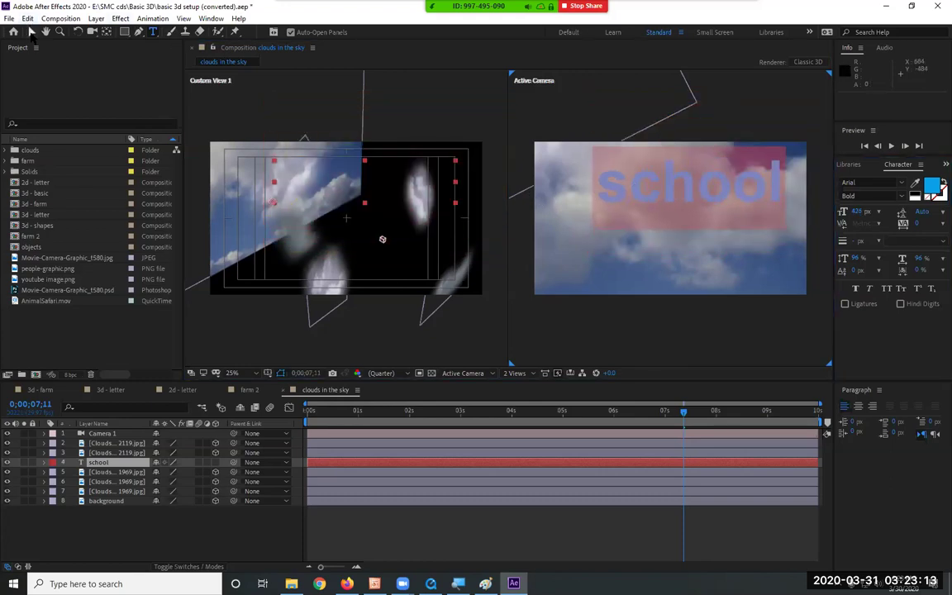
pyautogui.moveTo(670, 219); pyautogui.dragTo(686, 225)
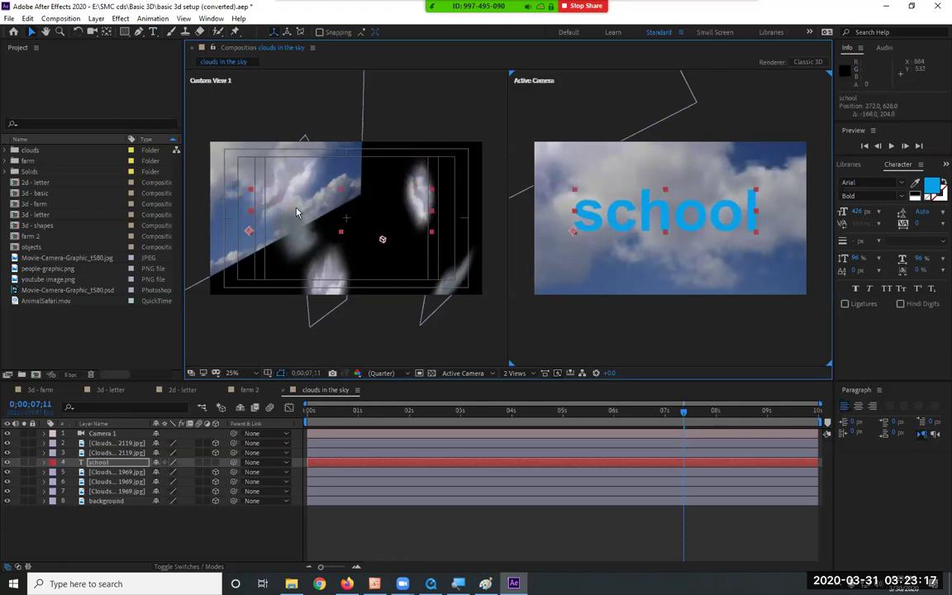
# Step: Make the "school" text a 3D layer, place it directly below Camera 1 in the layer order, and return to the first frame
pyautogui.click(214, 463)
pyautogui.moveTo(118, 468); pyautogui.dragTo(124, 439)
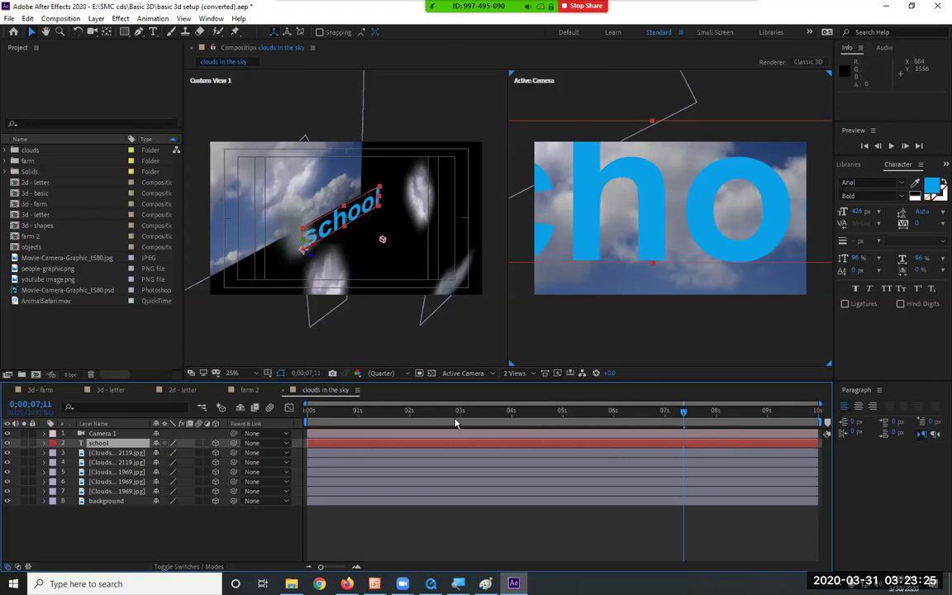
pyautogui.press('Home')
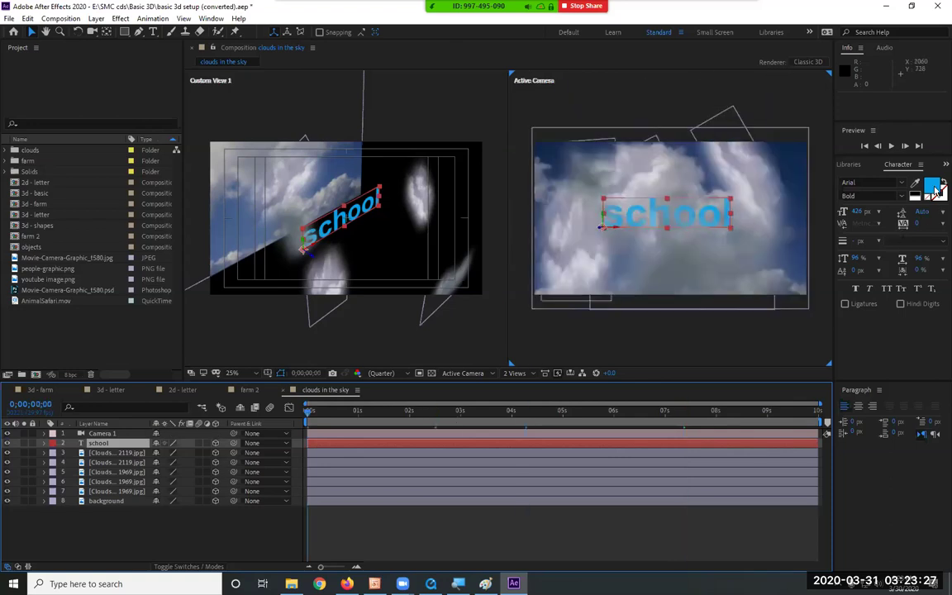
# Step: Set the fill color of the "school" text to bright red
pyautogui.click(936, 189)
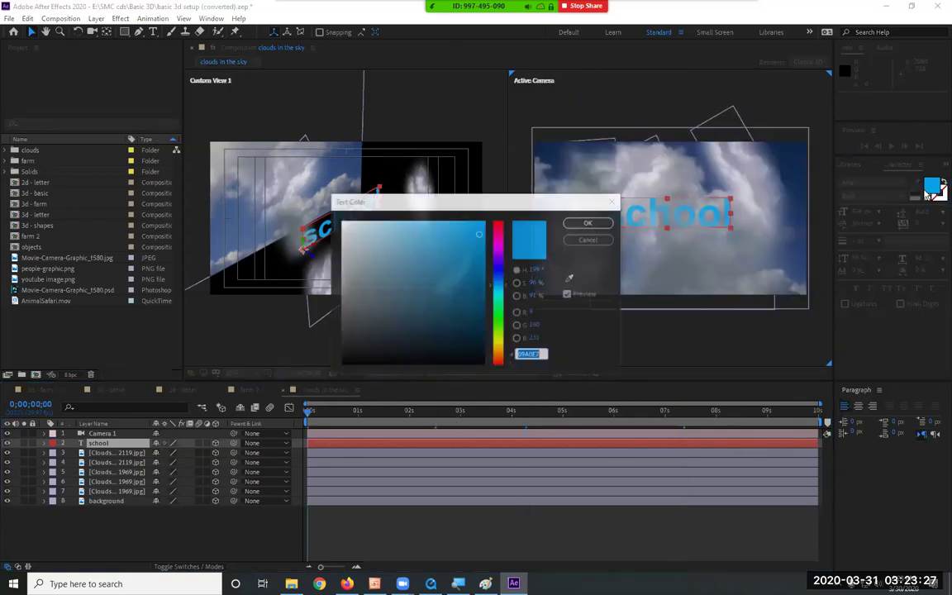
pyautogui.moveTo(500, 252); pyautogui.dragTo(505, 203)
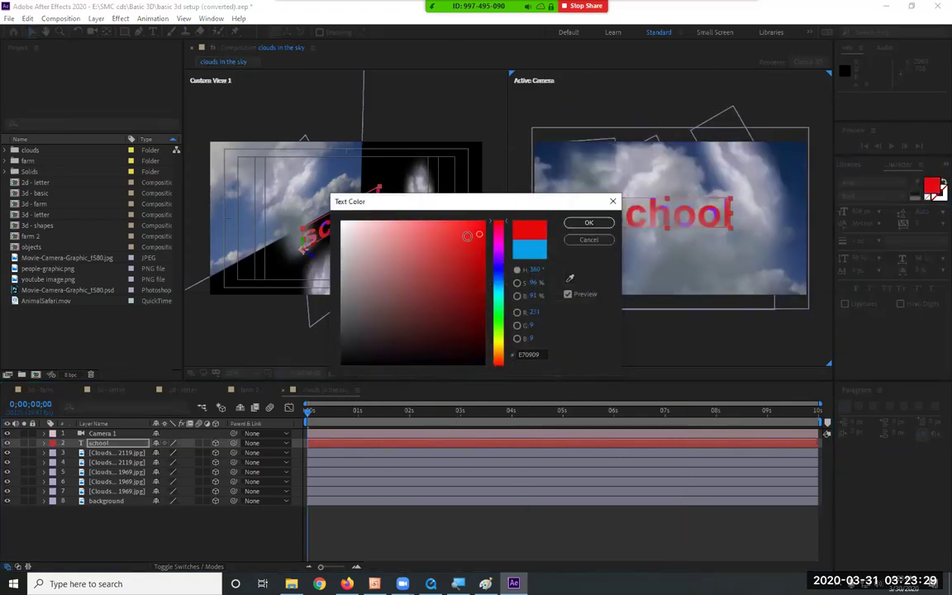
pyautogui.moveTo(478, 237); pyautogui.dragTo(486, 217)
pyautogui.click(589, 224)
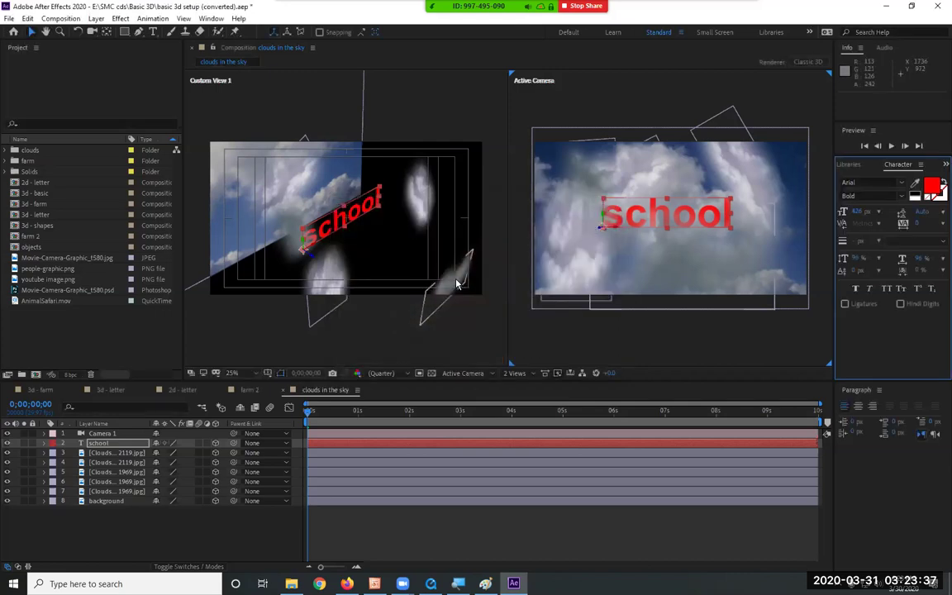
# Step: Push the "school" text deeper into the scene and lower it to about 272, 830, 1186
pyautogui.moveTo(315, 260); pyautogui.dragTo(319, 203)
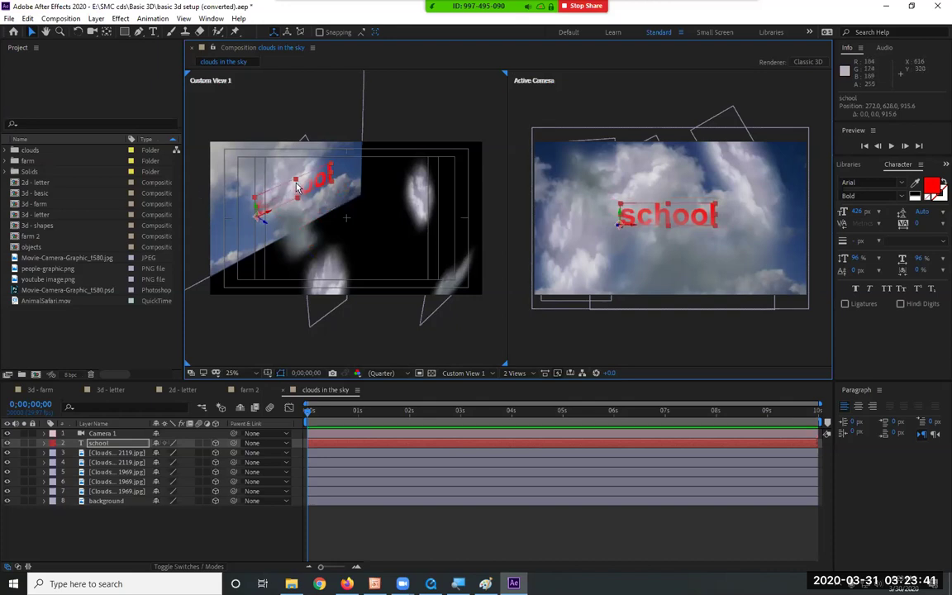
pyautogui.moveTo(258, 210); pyautogui.dragTo(269, 235)
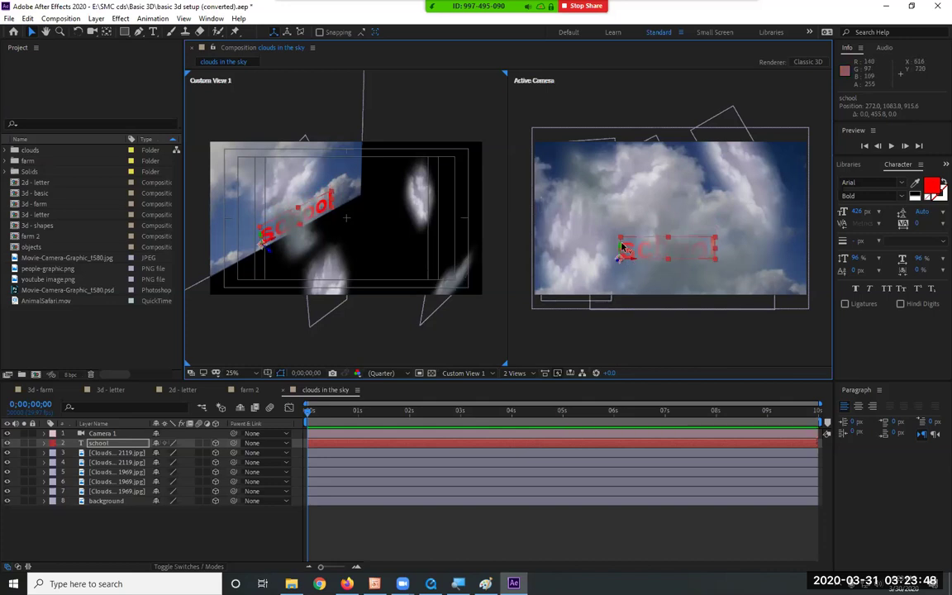
pyautogui.moveTo(619, 237)
pyautogui.mouseDown()
pyautogui.moveTo(618, 227)
pyautogui.moveTo(636, 295)
pyautogui.moveTo(623, 241)
pyautogui.mouseUp()
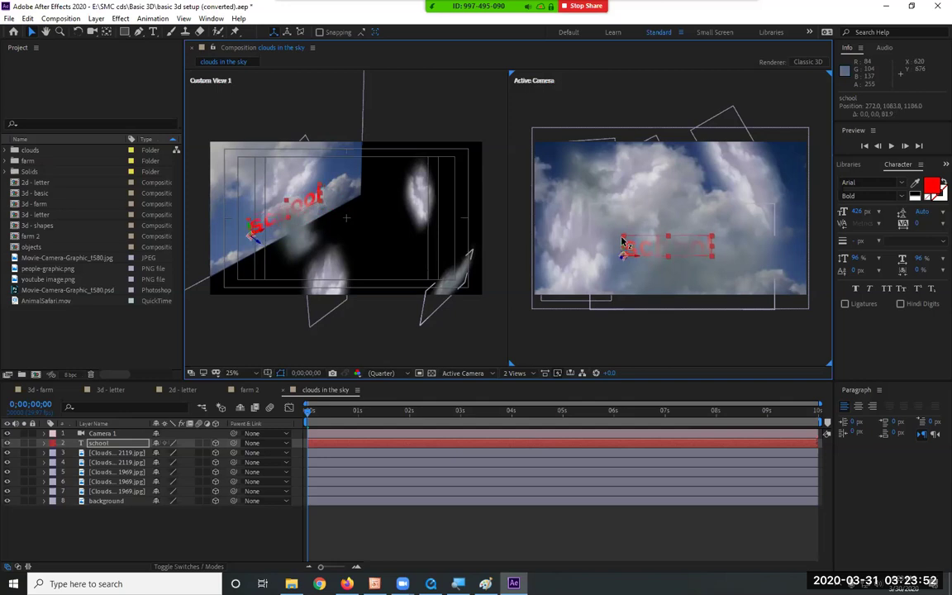
pyautogui.moveTo(250, 223); pyautogui.dragTo(247, 165)
pyautogui.click(250, 205)
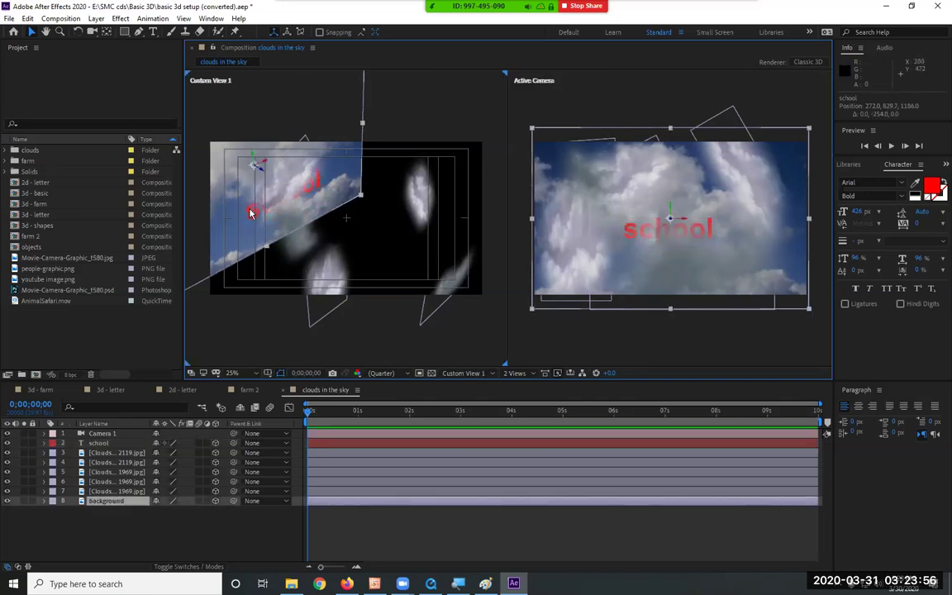
# Step: Replace the wording of the "school" text layer with "College"
pyautogui.click(98, 443)
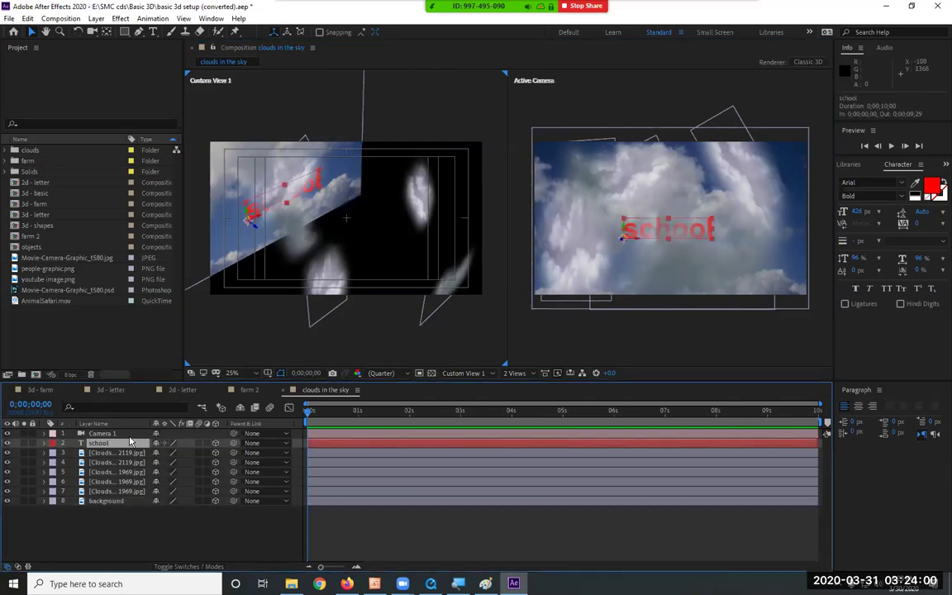
pyautogui.doubleClick(83, 446)
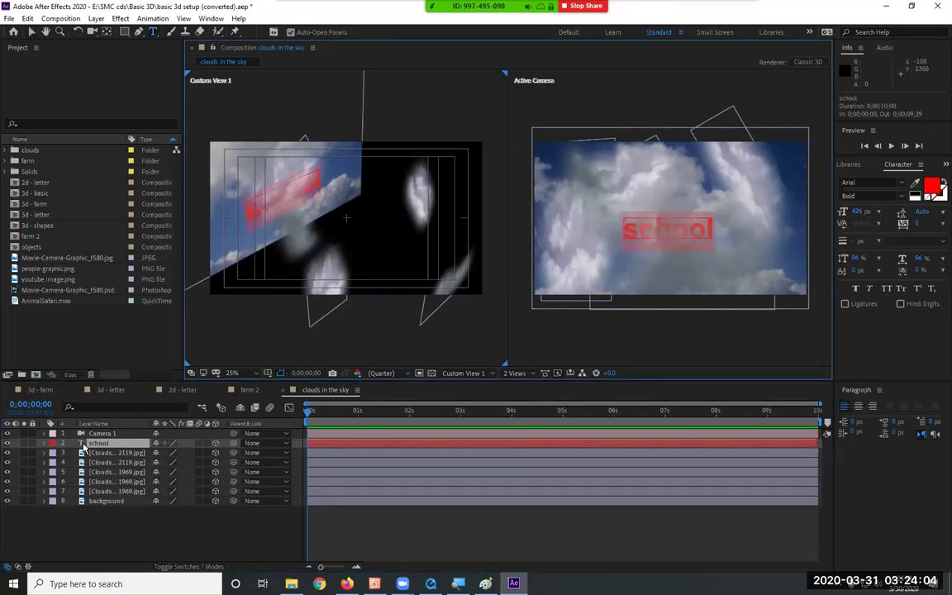
pyautogui.write('College')
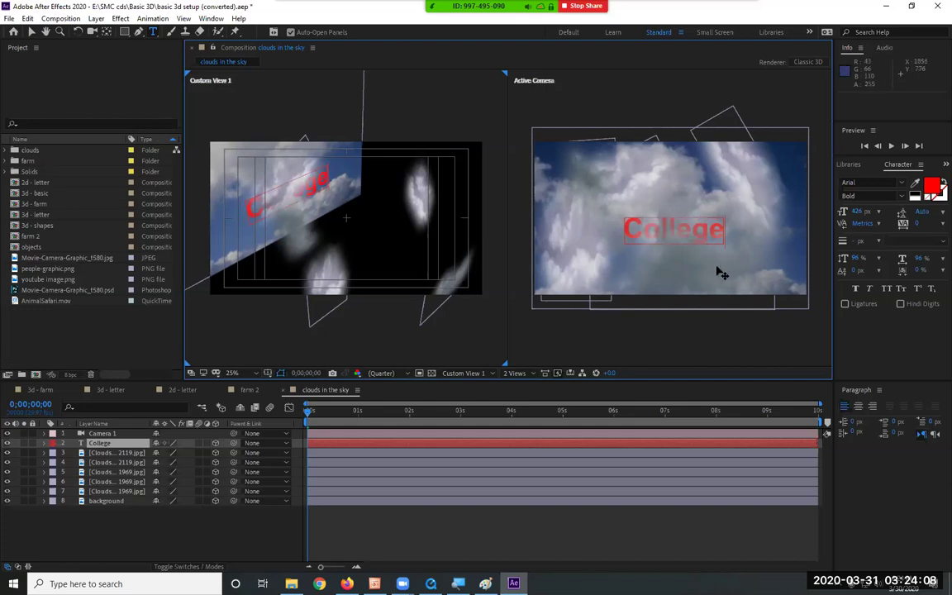
# Step: Preview the fly-through toward the "College" text and check which cloud veils the frame around 0;00;04;05
pyautogui.click(346, 415)
pyautogui.press('space')
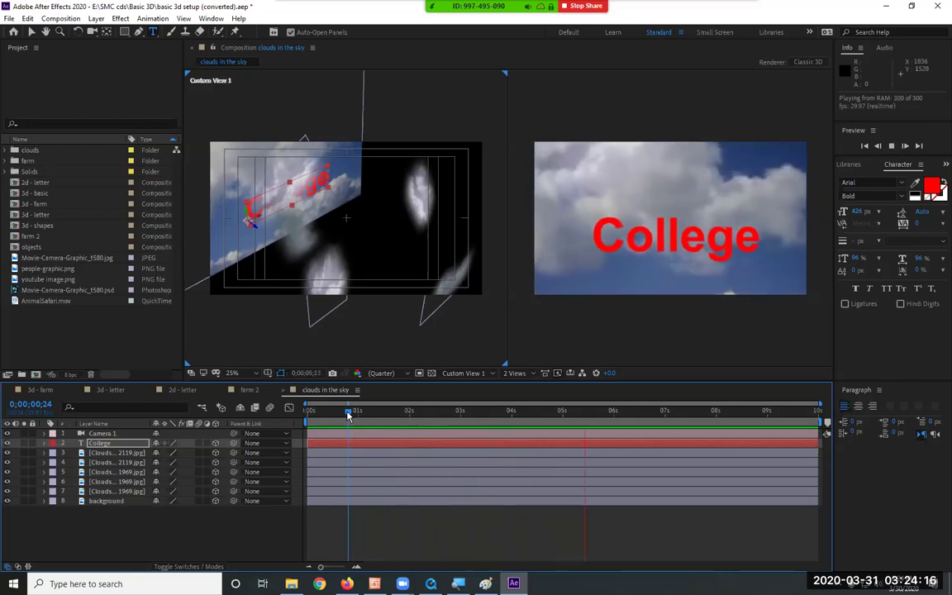
pyautogui.press('space')
pyautogui.moveTo(517, 424)
pyautogui.mouseDown()
pyautogui.moveTo(575, 425)
pyautogui.moveTo(522, 436)
pyautogui.mouseUp()
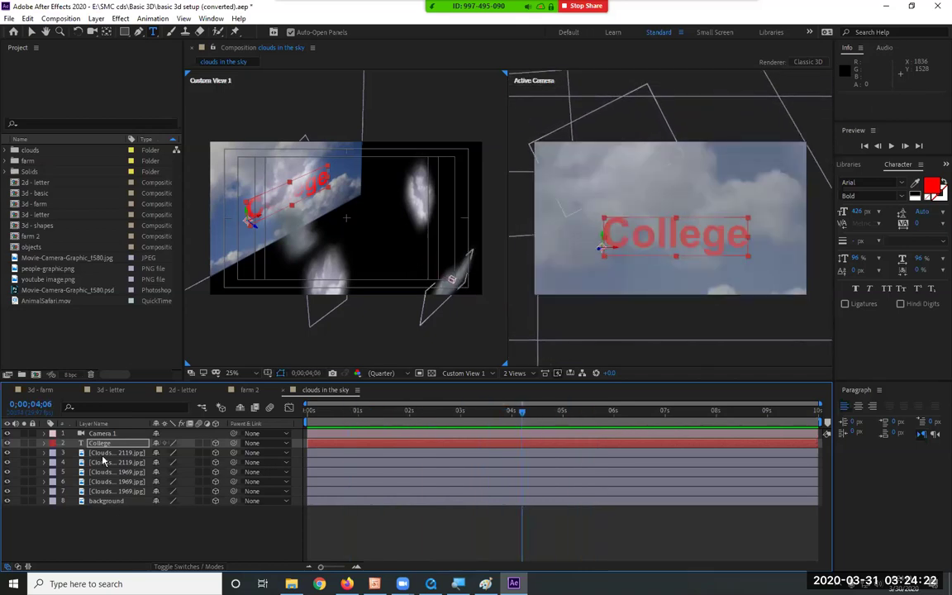
pyautogui.moveTo(521, 413)
pyautogui.mouseDown()
pyautogui.moveTo(535, 416)
pyautogui.moveTo(510, 420)
pyautogui.moveTo(522, 422)
pyautogui.mouseUp()
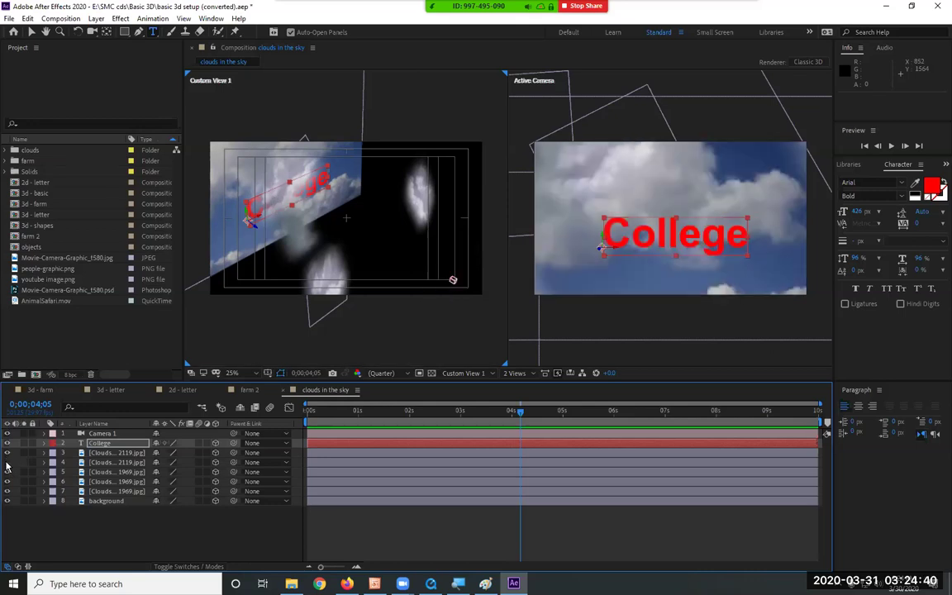
# Step: Reposition the veiling "Clouds & Sky 2119" layer directly below its twin to 932.6, 606, -1430.4 so it obscures less of the "College" text
pyautogui.click(61, 463)
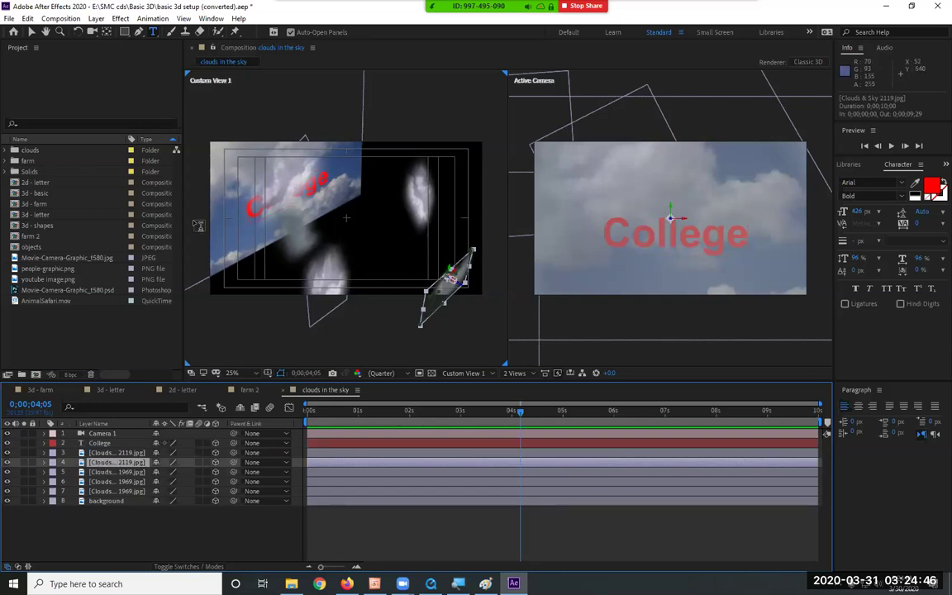
pyautogui.click(32, 31)
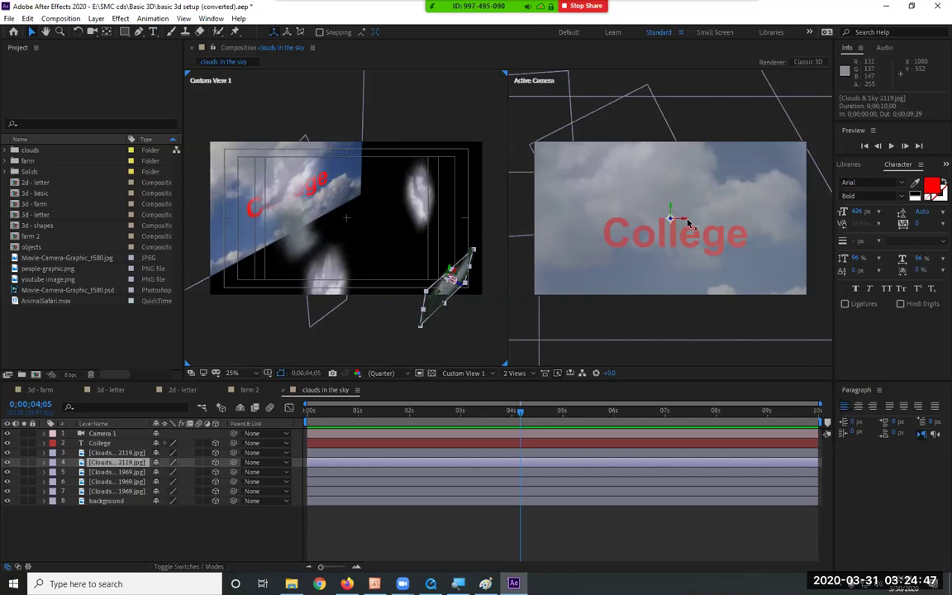
pyautogui.moveTo(682, 221); pyautogui.dragTo(582, 208)
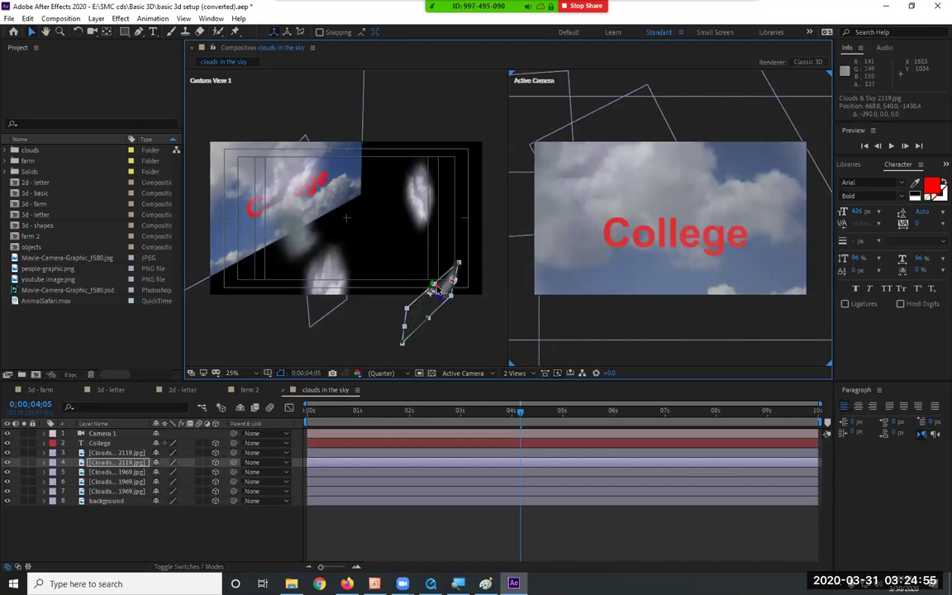
pyautogui.moveTo(454, 281); pyautogui.dragTo(489, 280)
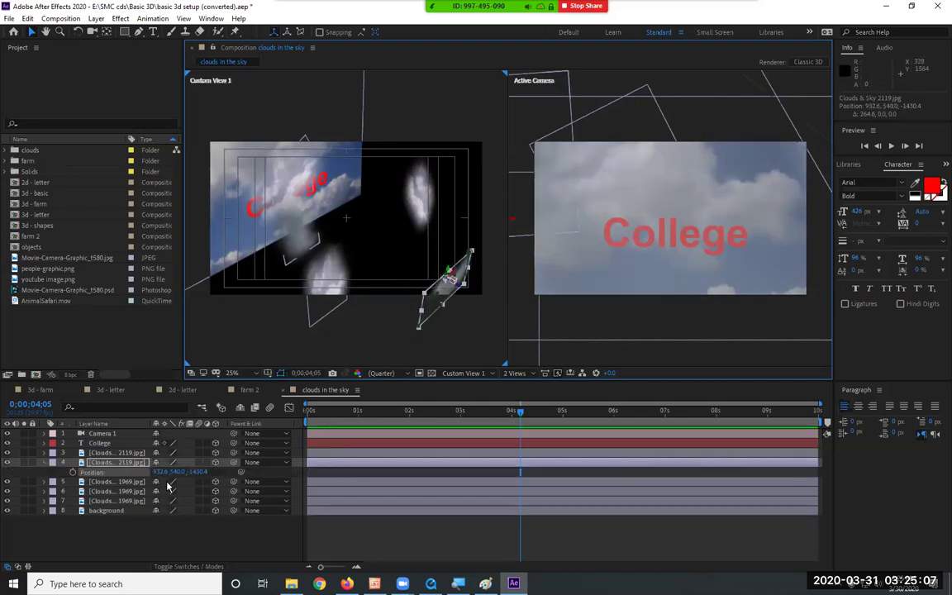
pyautogui.press('p')
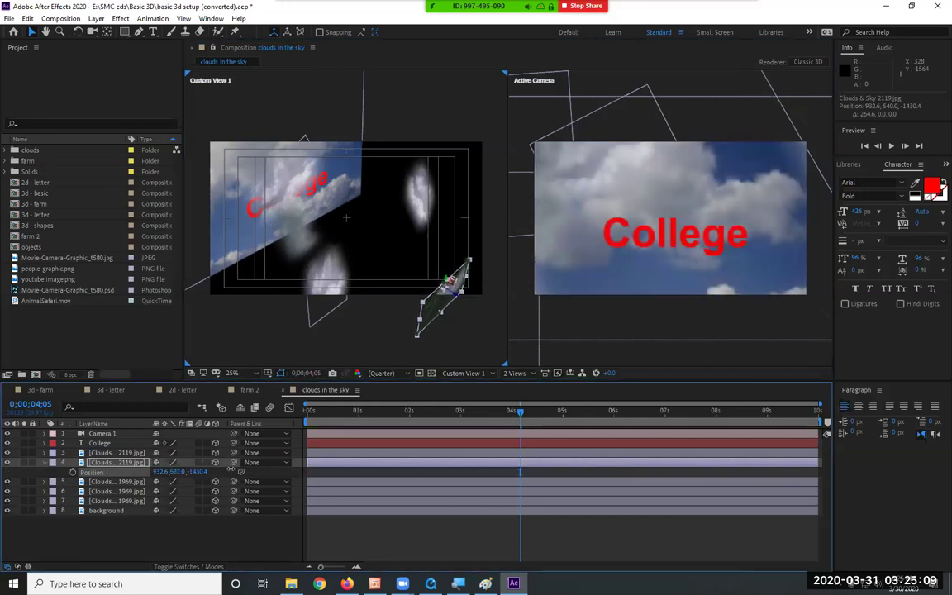
# Step: Preview the fly-through from the first frame to about 0;00;05;08 to check the repositioned cloud
pyautogui.press('space')
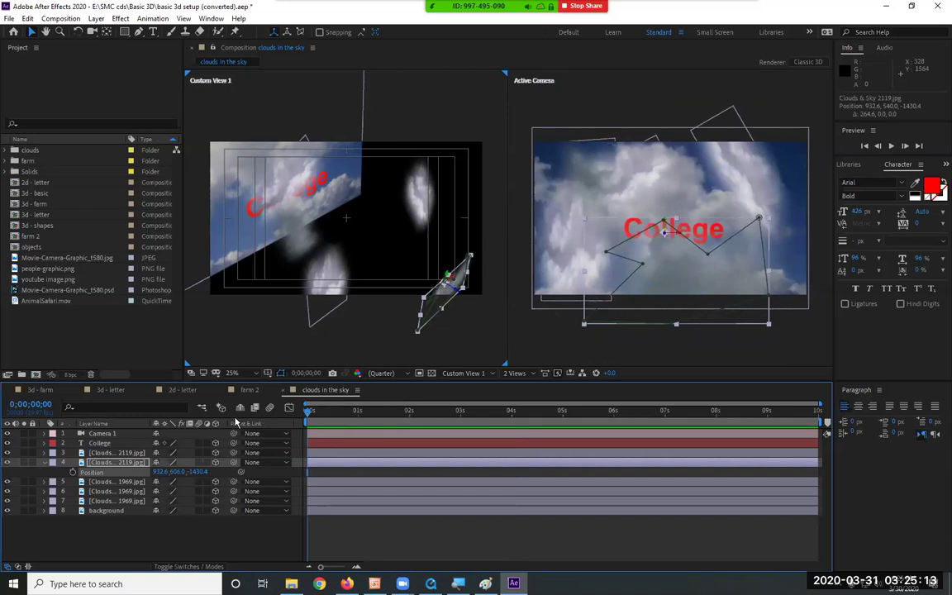
pyautogui.press('space')
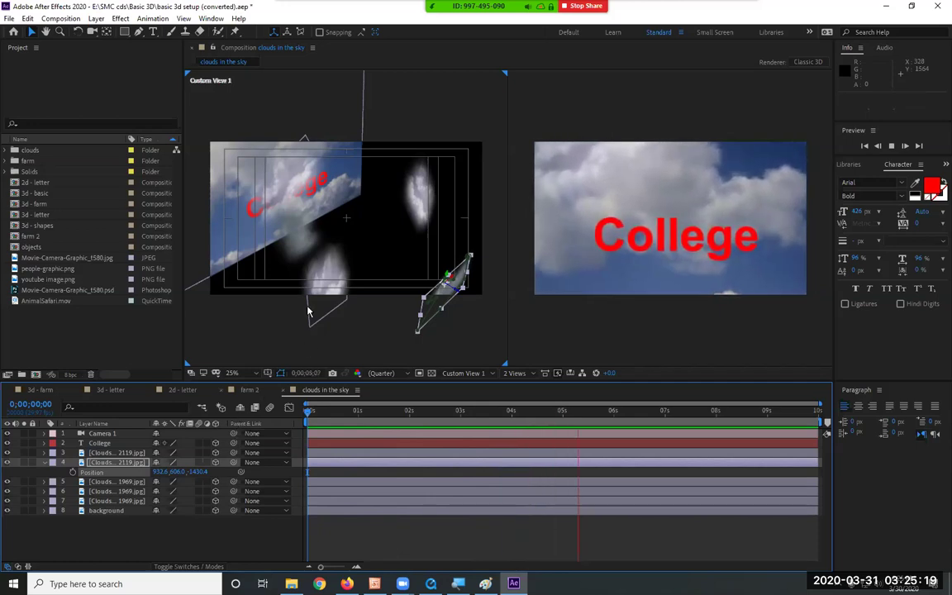
pyautogui.press('space')
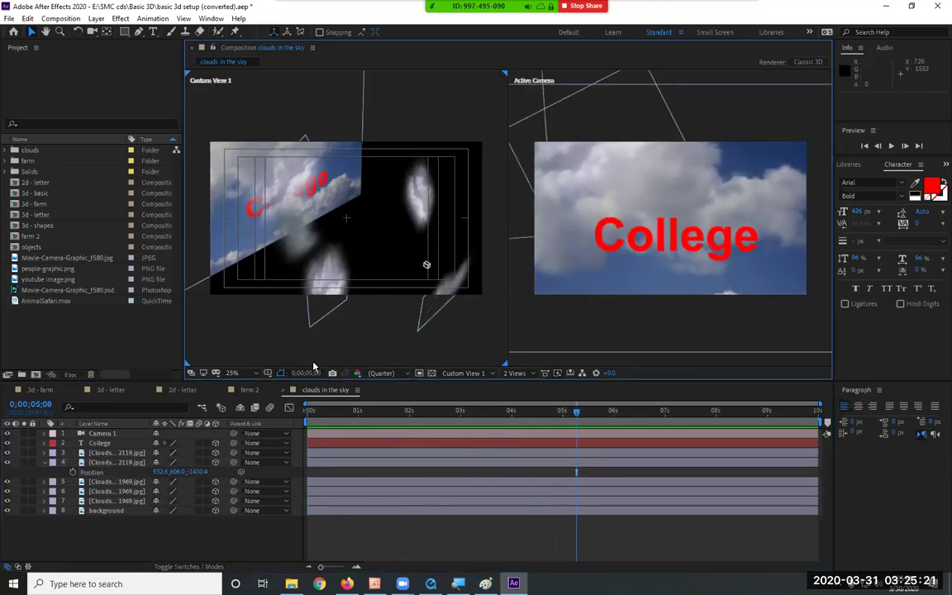
# Step: Change the Custom View 1 viewport to the Left view at 12.5% and show the camera at the last frame, 0;00;09;29
pyautogui.click(404, 335)
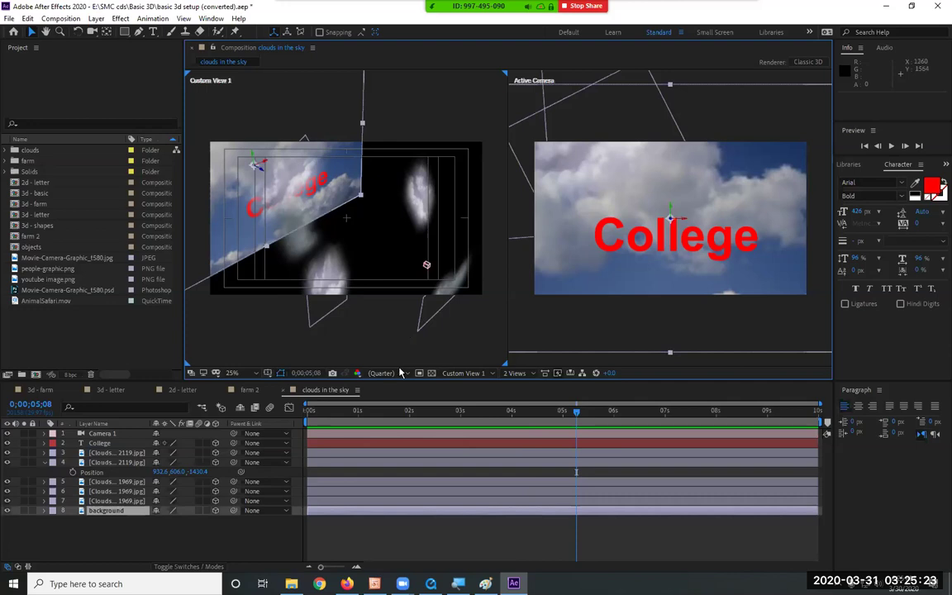
pyautogui.click(475, 375)
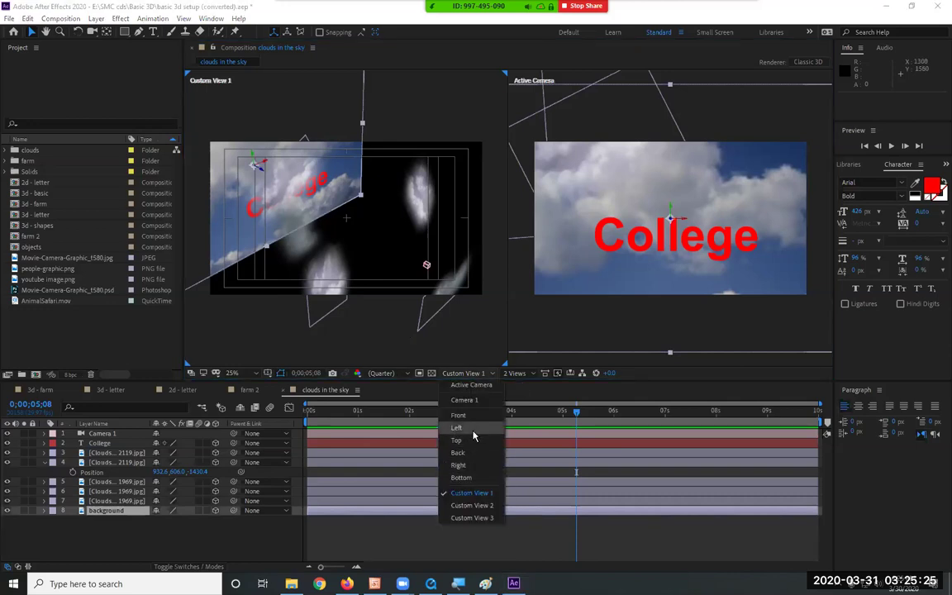
pyautogui.click(457, 428)
pyautogui.press(',')
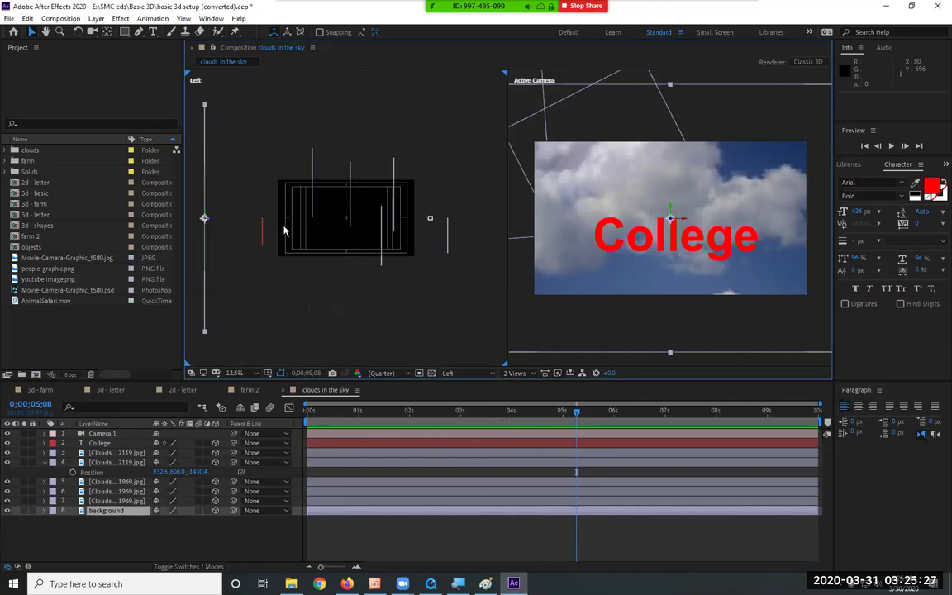
pyautogui.click(429, 220)
pyautogui.moveTo(578, 412); pyautogui.dragTo(704, 415)
pyautogui.moveTo(780, 413); pyautogui.dragTo(855, 408)
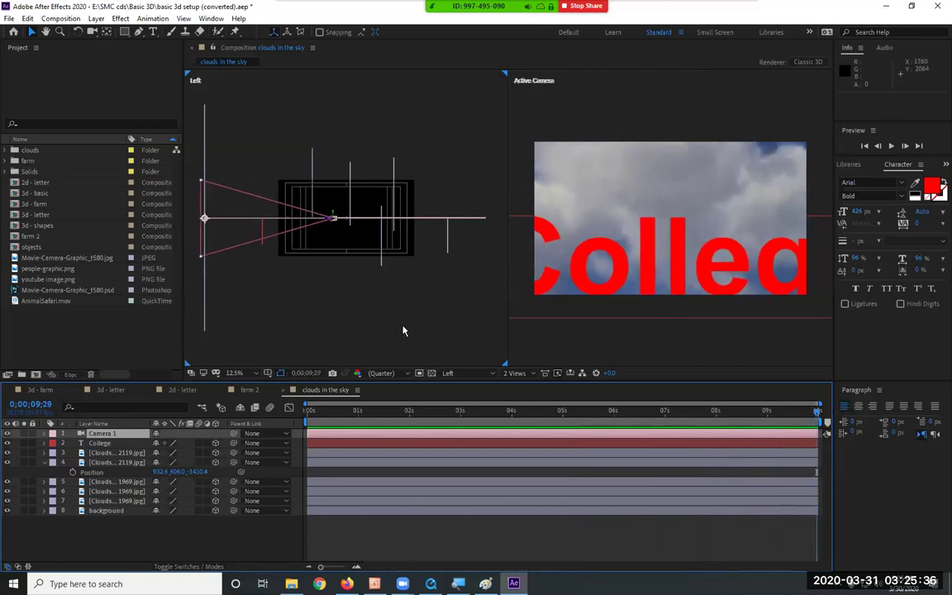
# Step: Push the "College" text back in depth to Z 1818, close to the background
pyautogui.click(262, 236)
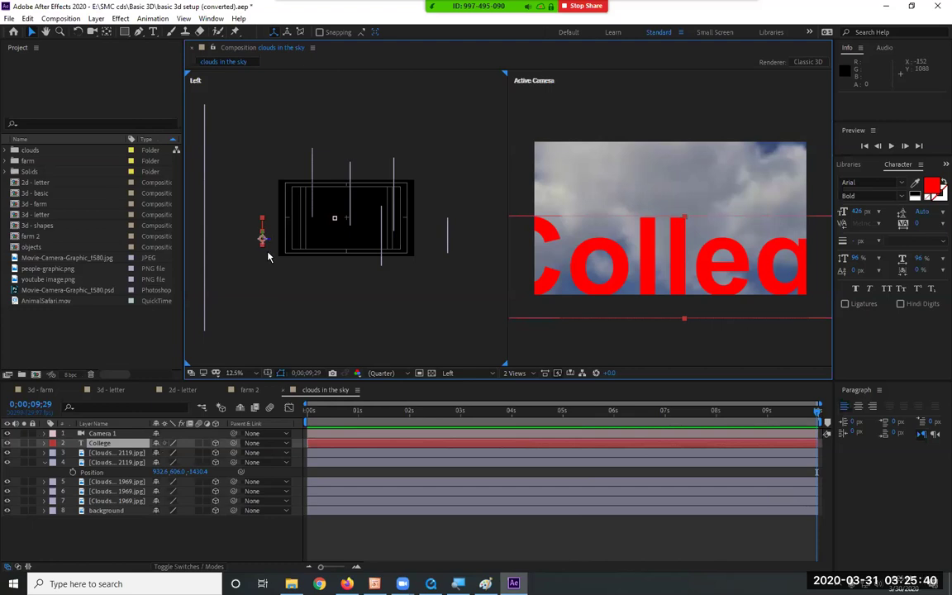
pyautogui.moveTo(253, 242); pyautogui.dragTo(228, 242)
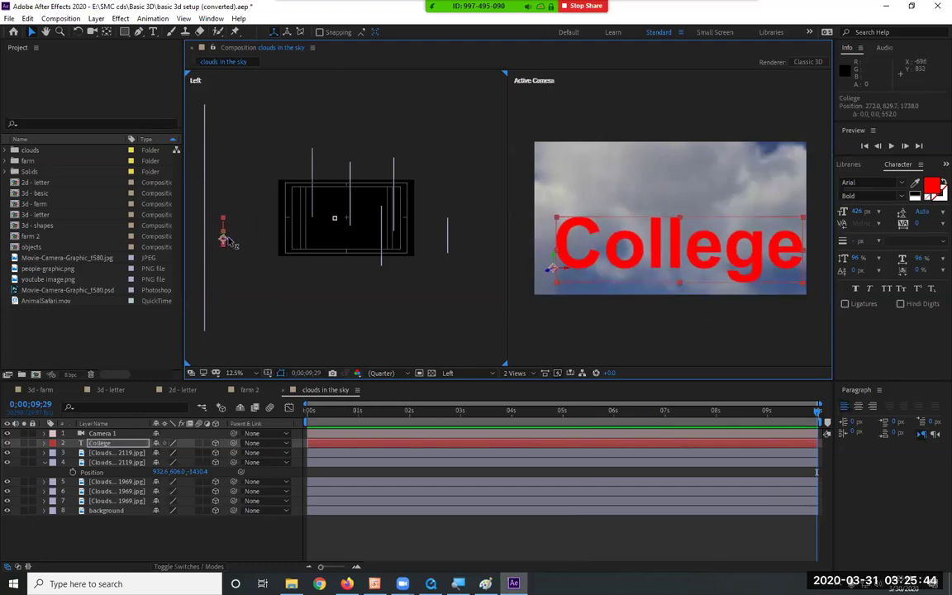
pyautogui.click(228, 241)
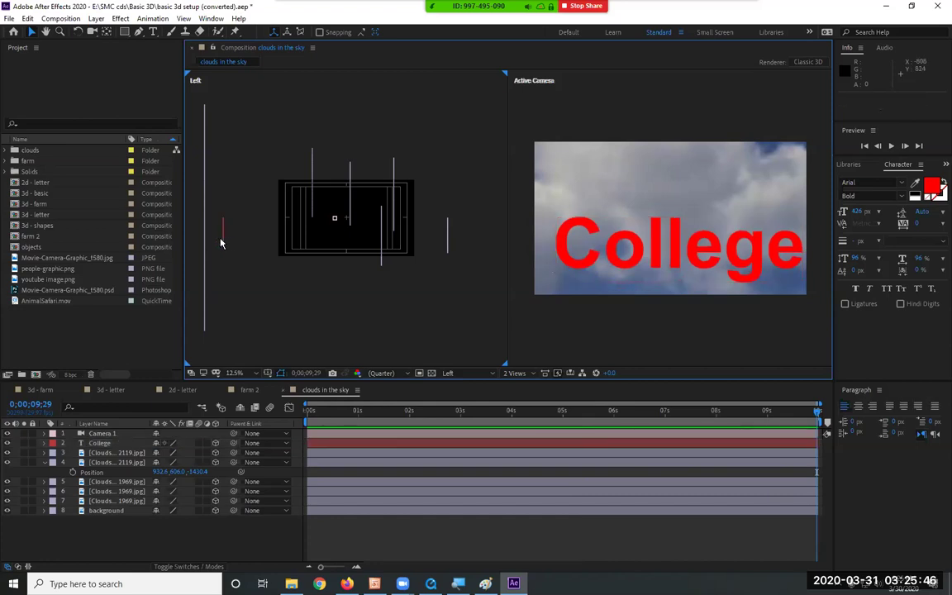
pyautogui.click(220, 224)
pyautogui.moveTo(221, 225)
pyautogui.mouseDown()
pyautogui.moveTo(198, 240)
pyautogui.moveTo(228, 244)
pyautogui.moveTo(196, 237)
pyautogui.moveTo(225, 258)
pyautogui.moveTo(192, 245)
pyautogui.moveTo(217, 238)
pyautogui.mouseUp()
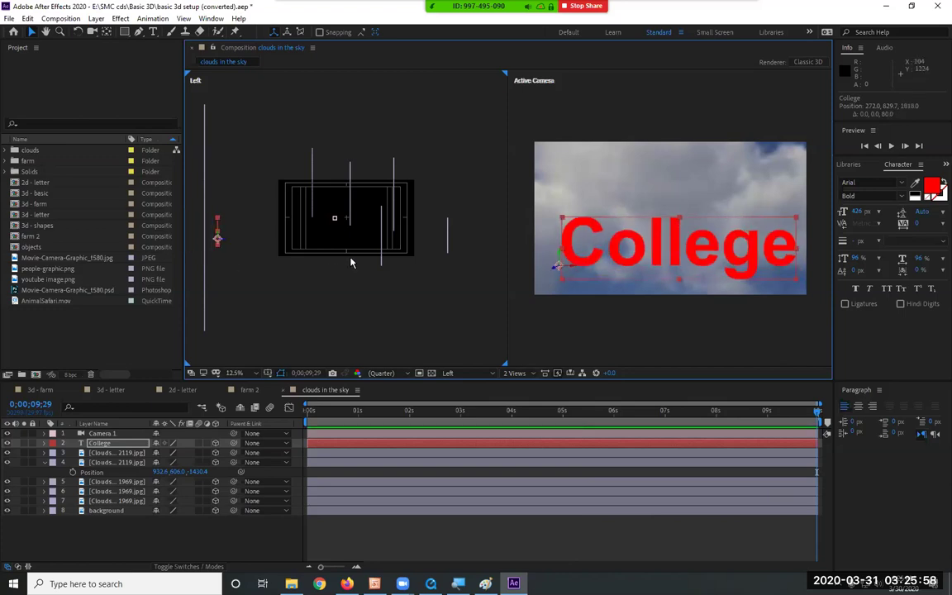
# Step: At the first frame, duplicate the "College" text layer and bring the copy forward among the clouds to Z -558
pyautogui.click(334, 221)
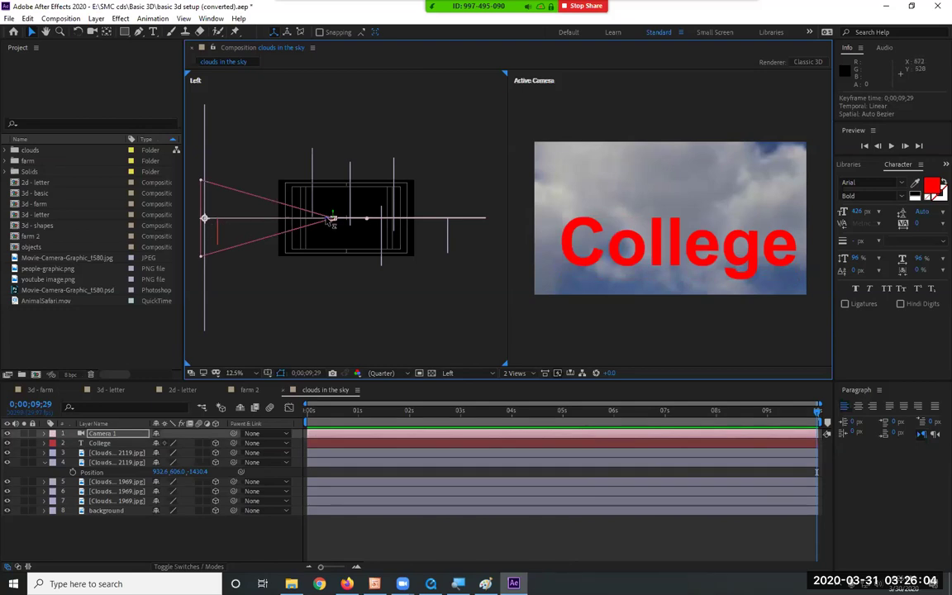
pyautogui.press('Home')
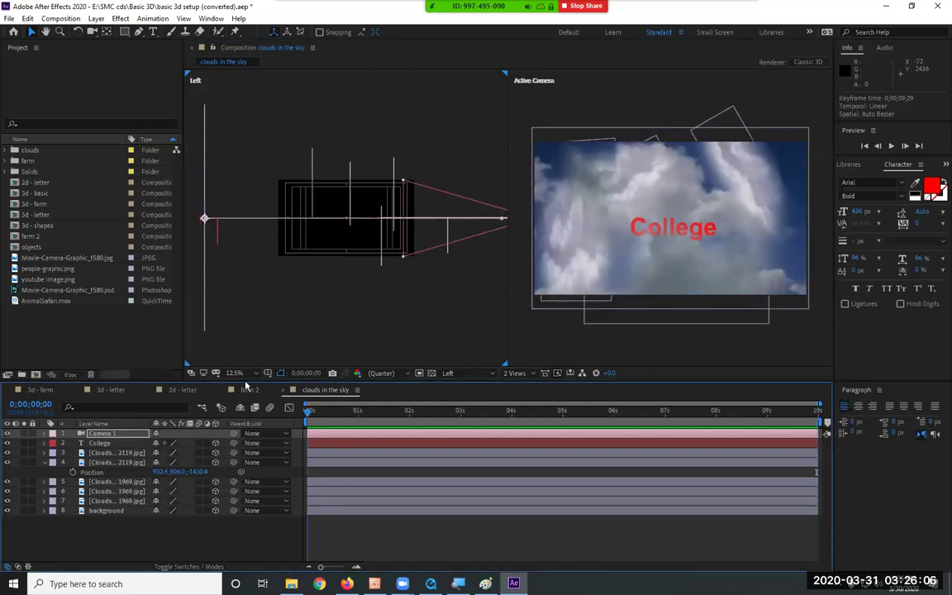
pyautogui.click(215, 233)
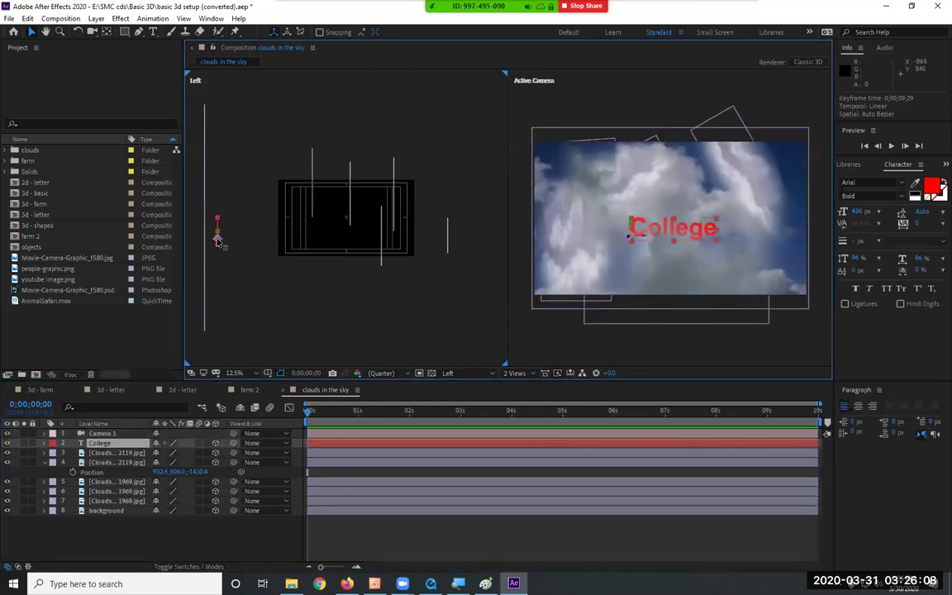
pyautogui.click(118, 444)
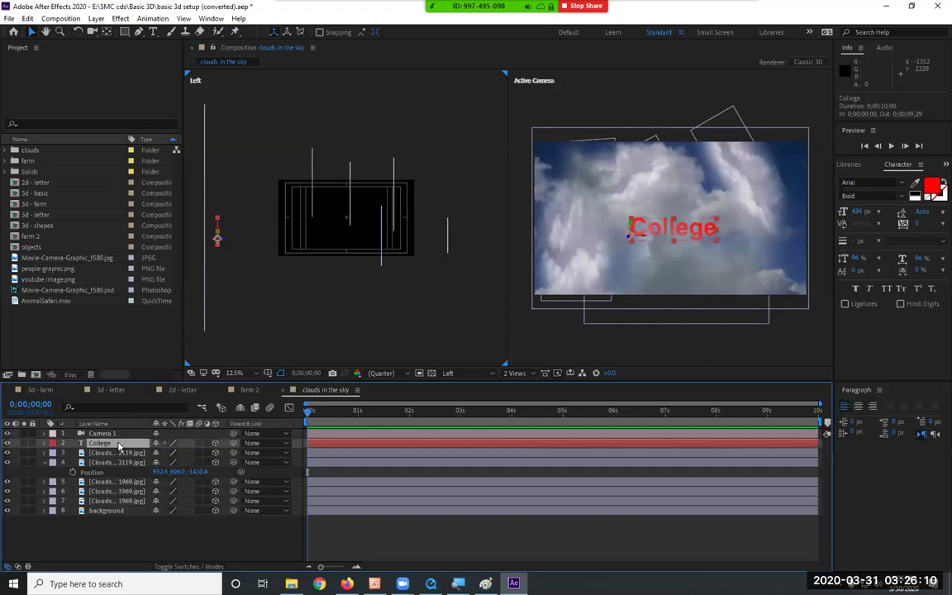
pyautogui.hotkey('ctrl', 'd')
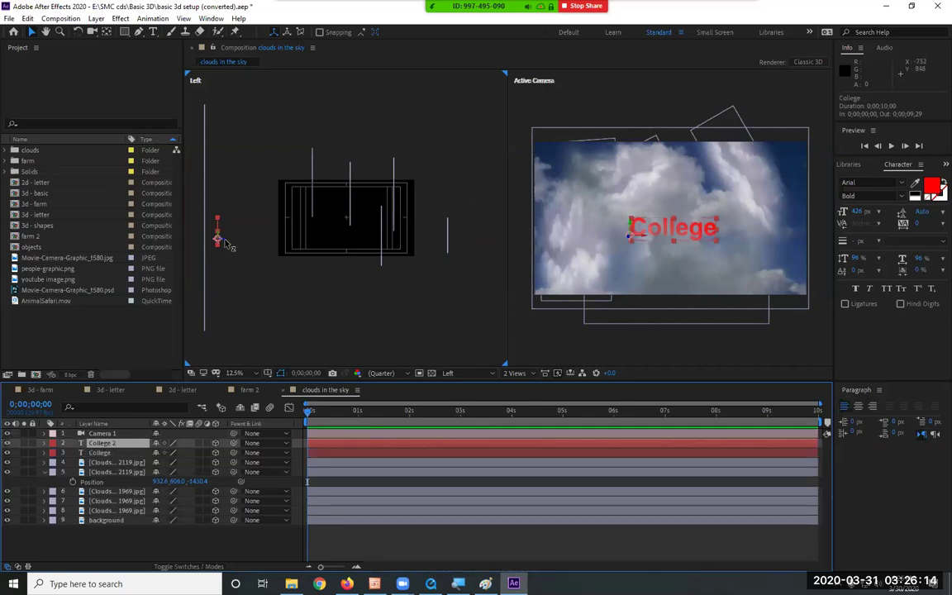
pyautogui.moveTo(225, 245); pyautogui.dragTo(393, 258)
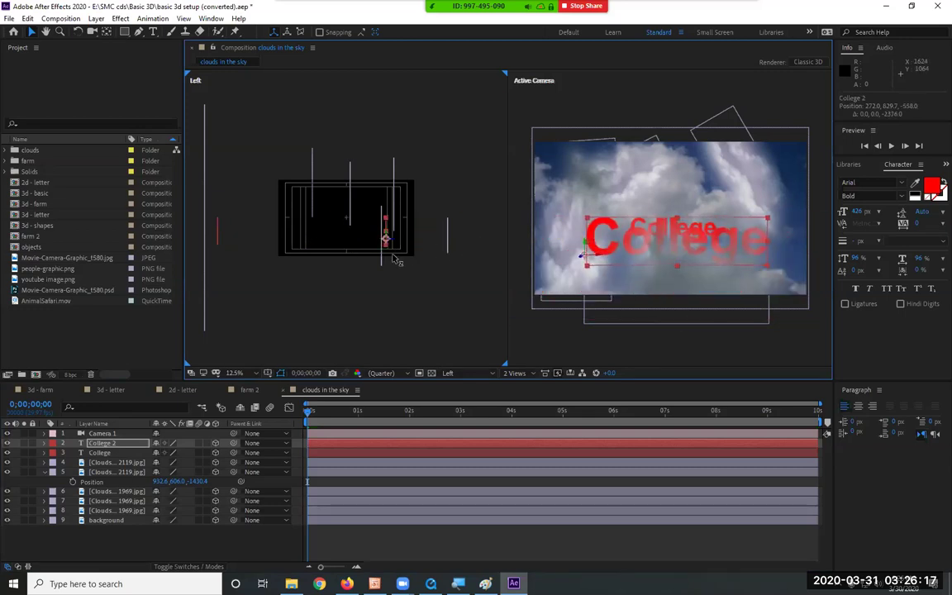
# Step: Replace the wording of the duplicated text layer with "SMC"
pyautogui.doubleClick(102, 444)
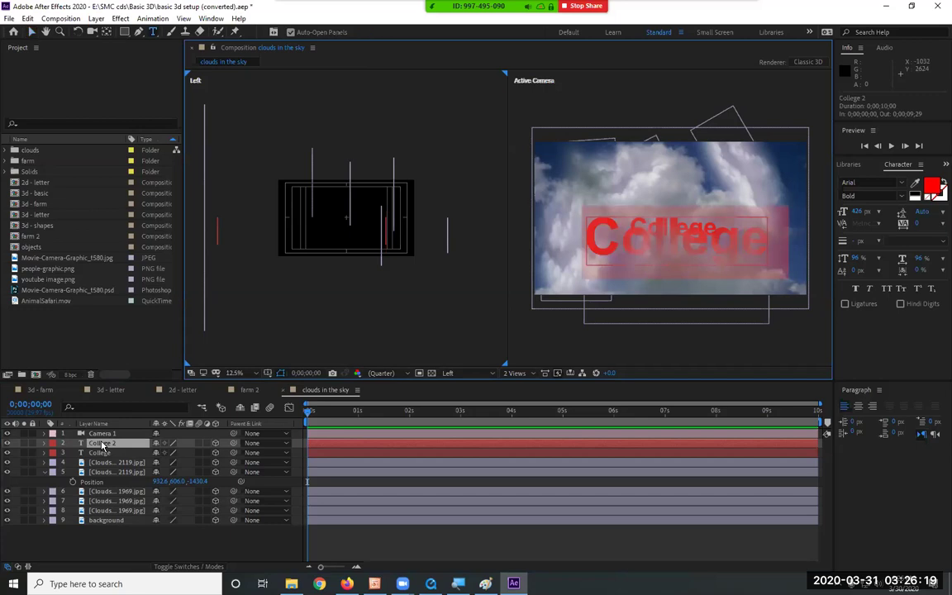
pyautogui.write('SMC')
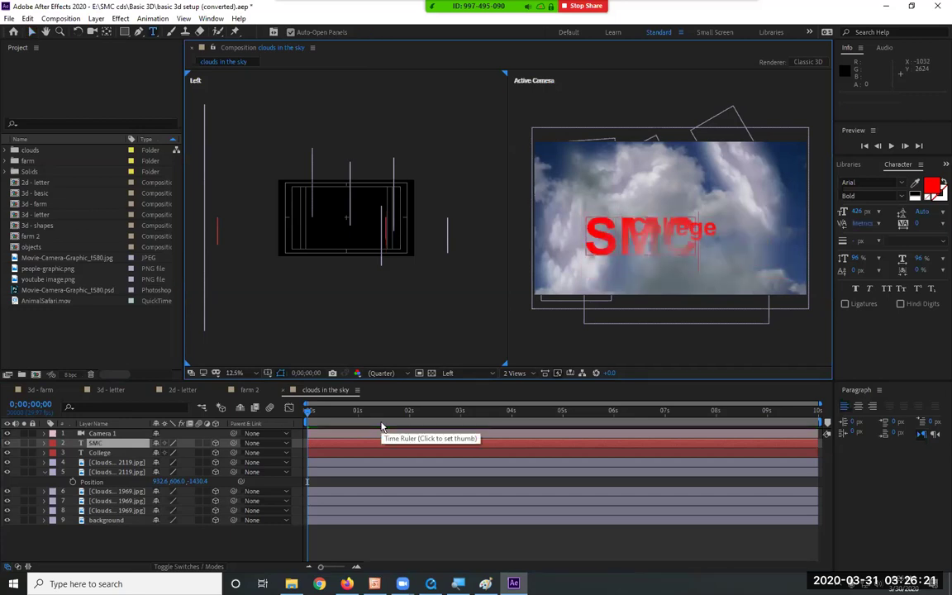
pyautogui.click(101, 444)
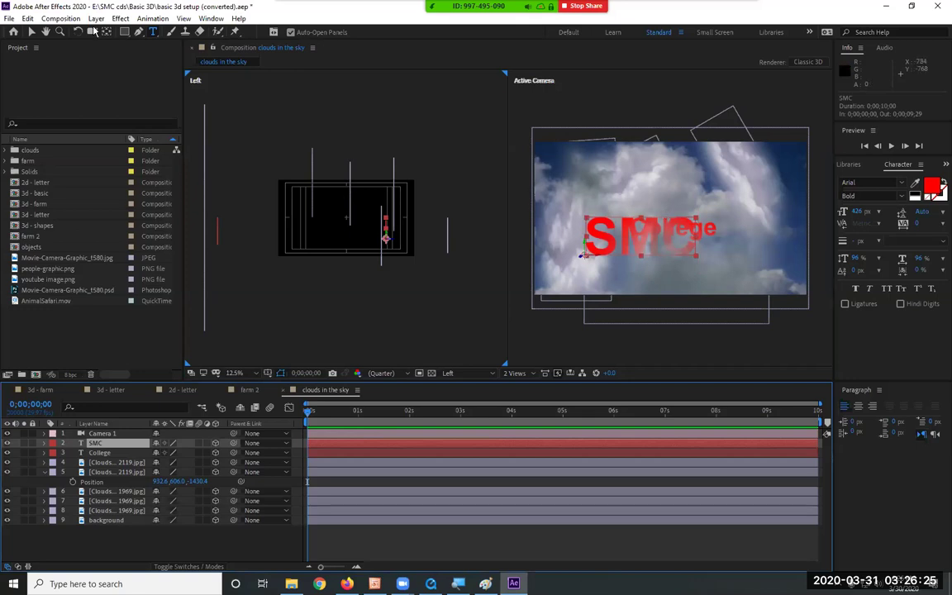
# Step: Raise the "SMC" text to 272, 445.7, -558 and shift the "College" text to 796, 1041.7, 1818
pyautogui.click(33, 32)
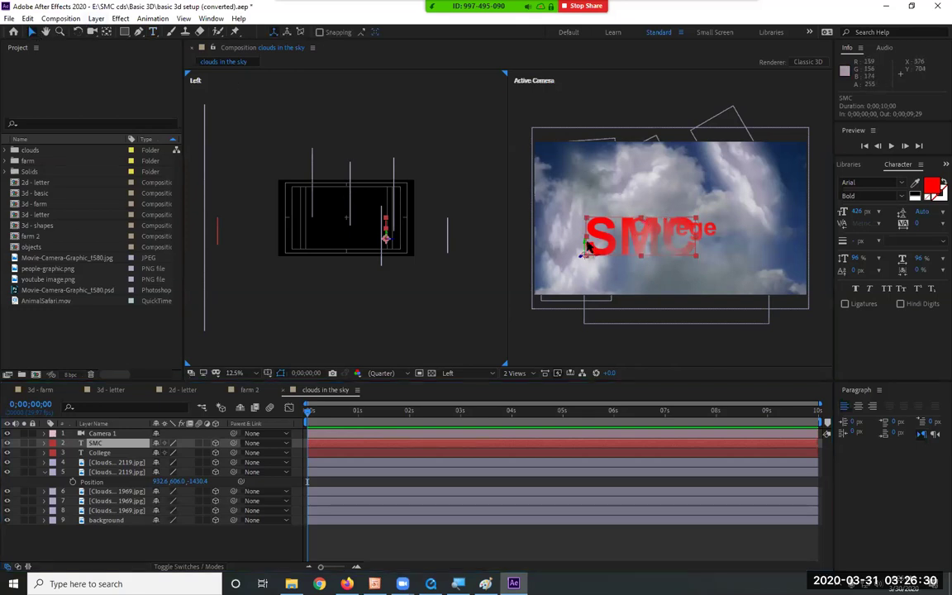
pyautogui.moveTo(584, 245); pyautogui.dragTo(583, 204)
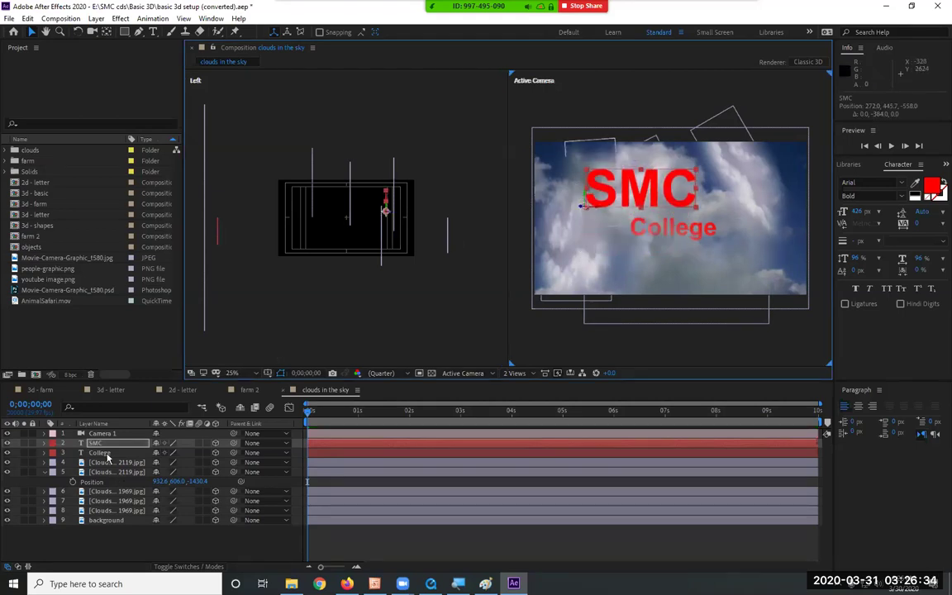
pyautogui.click(115, 451)
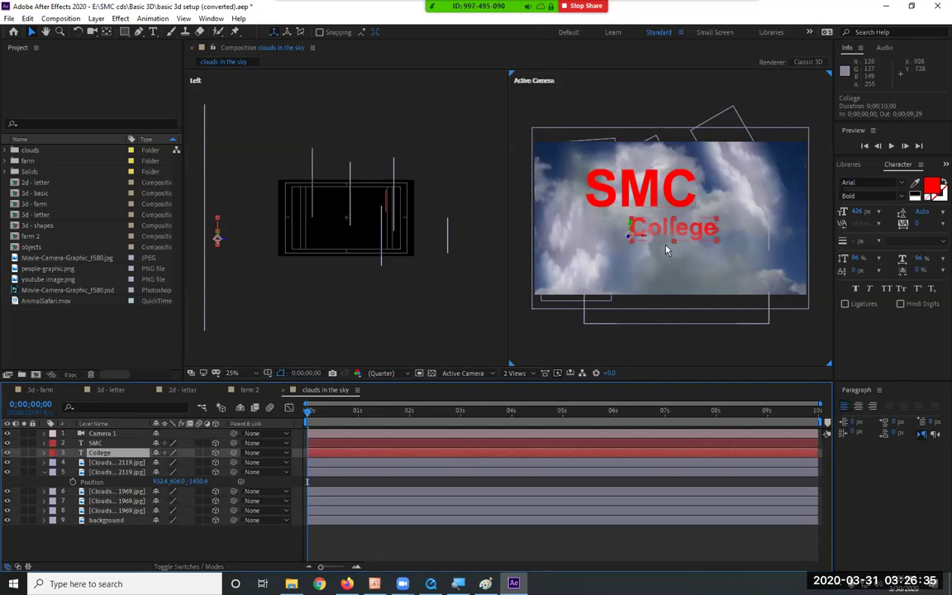
pyautogui.moveTo(643, 237)
pyautogui.mouseDown()
pyautogui.moveTo(663, 226)
pyautogui.moveTo(658, 245)
pyautogui.mouseUp()
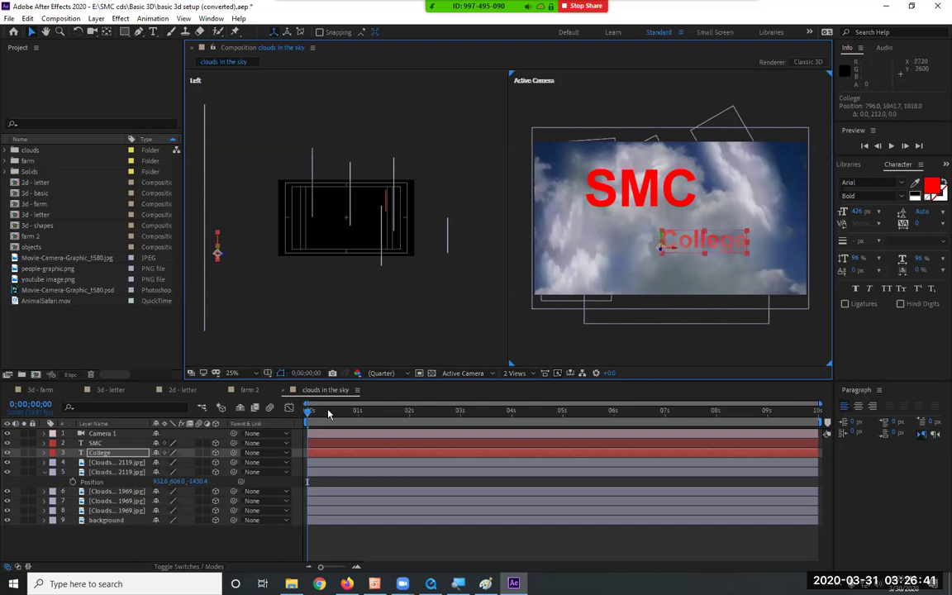
# Step: Preview the fly-through past "SMC" toward "College", and examine the depth placement of the camera and cloud layers in the Left view
pyautogui.press('space')
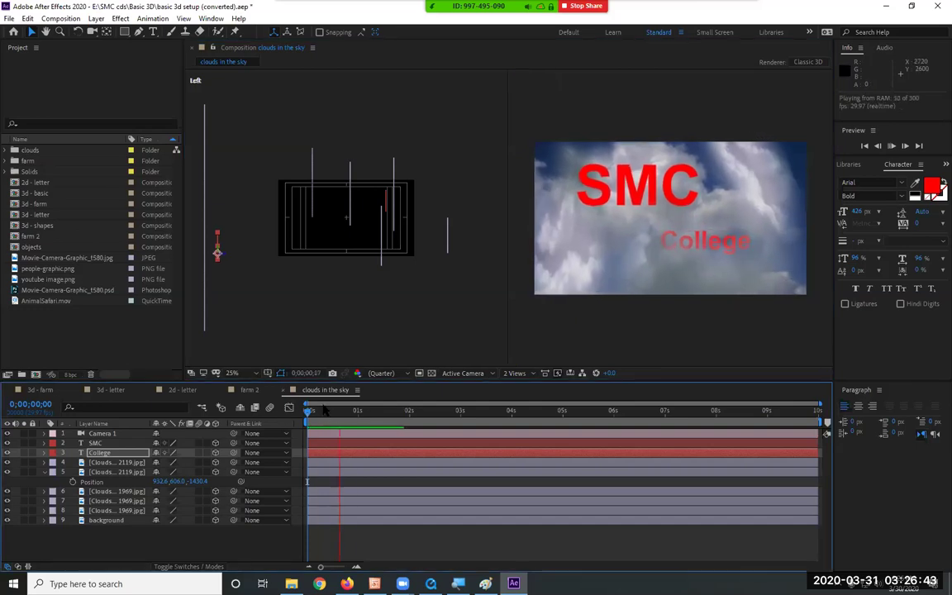
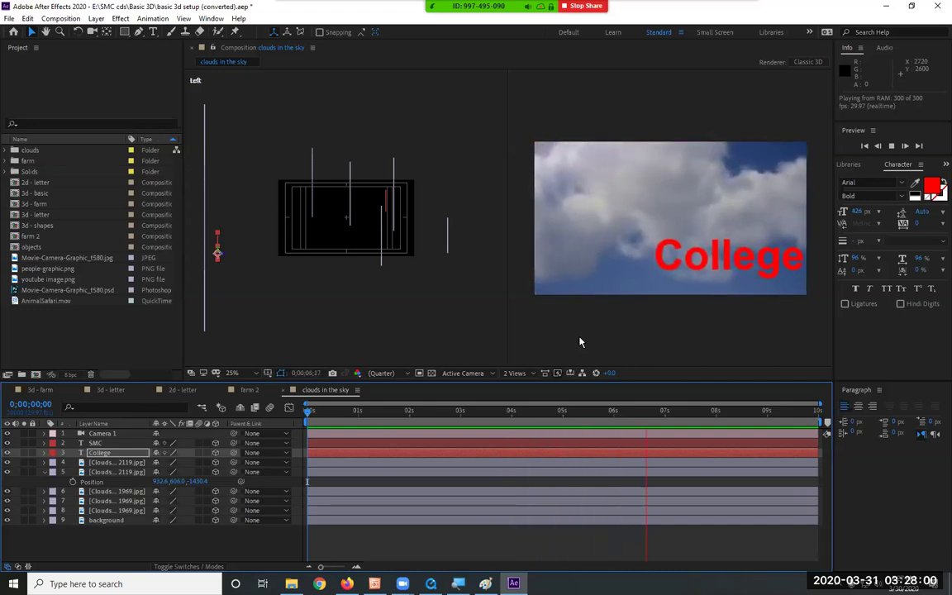
pyautogui.click(303, 143)
pyautogui.press('space')
pyautogui.click(360, 220)
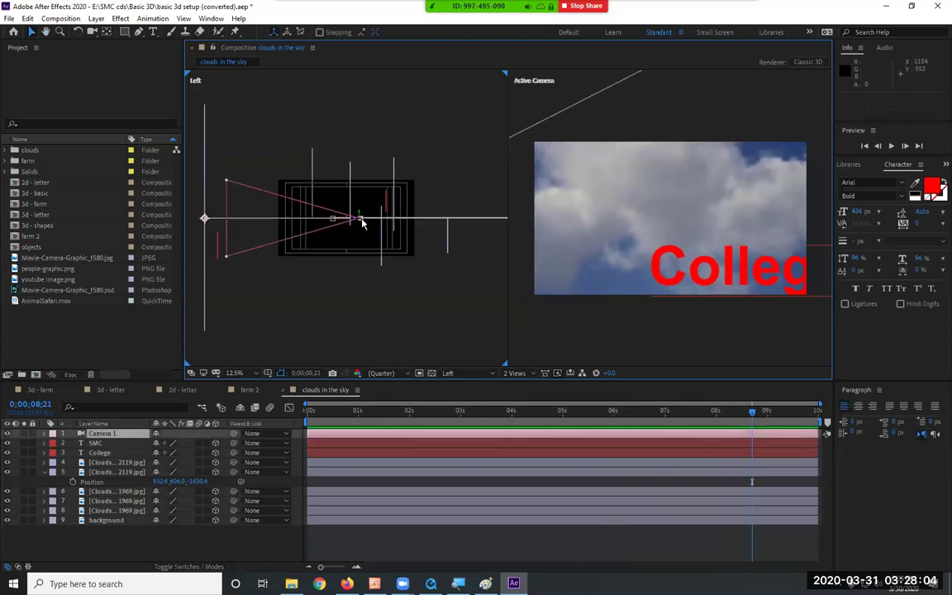
pyautogui.click(449, 240)
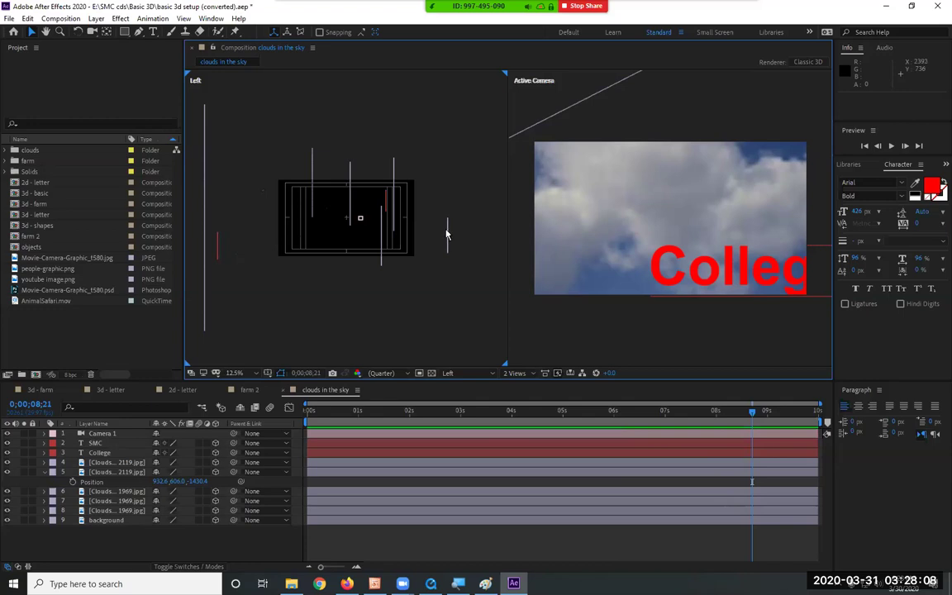
pyautogui.click(449, 238)
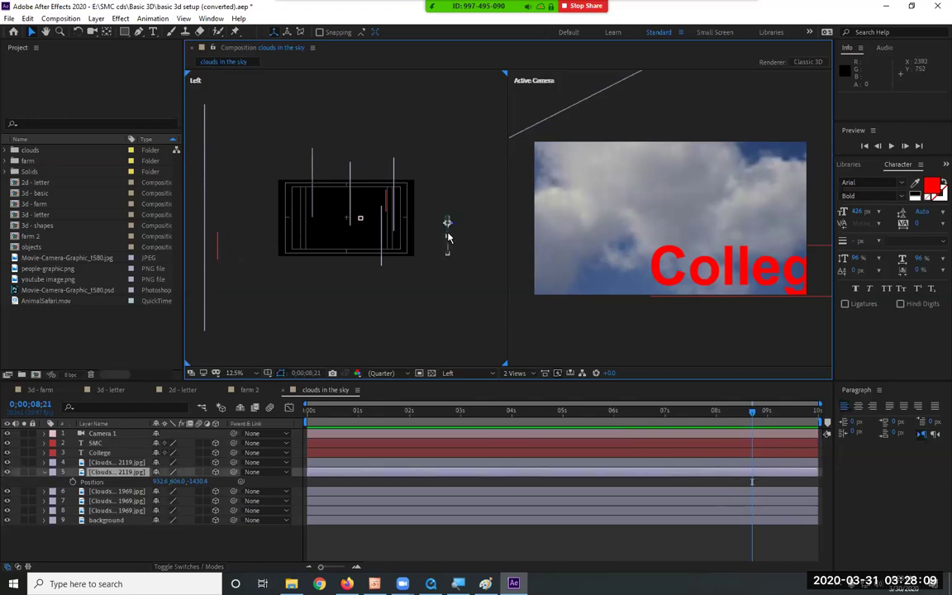
pyautogui.click(381, 247)
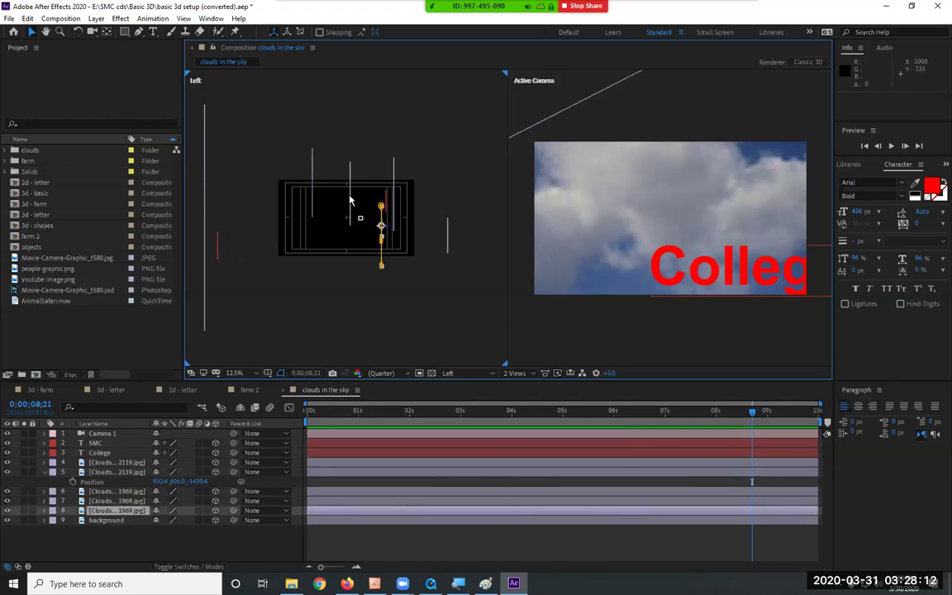
# Step: Return to the first frame and examine the depth placement of the background, cloud layers and Camera 1 in the Left view
pyautogui.click(312, 196)
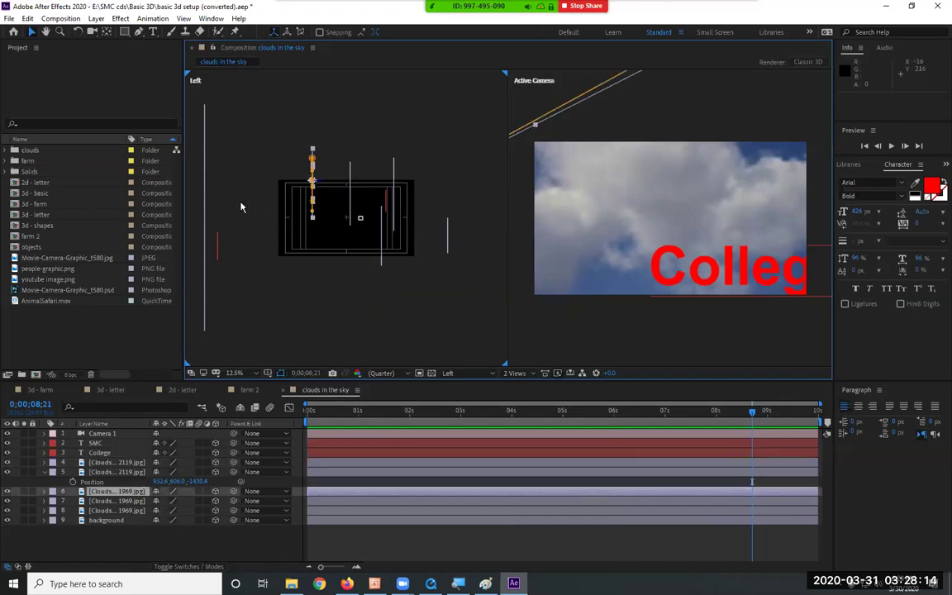
pyautogui.click(310, 422)
pyautogui.click(342, 295)
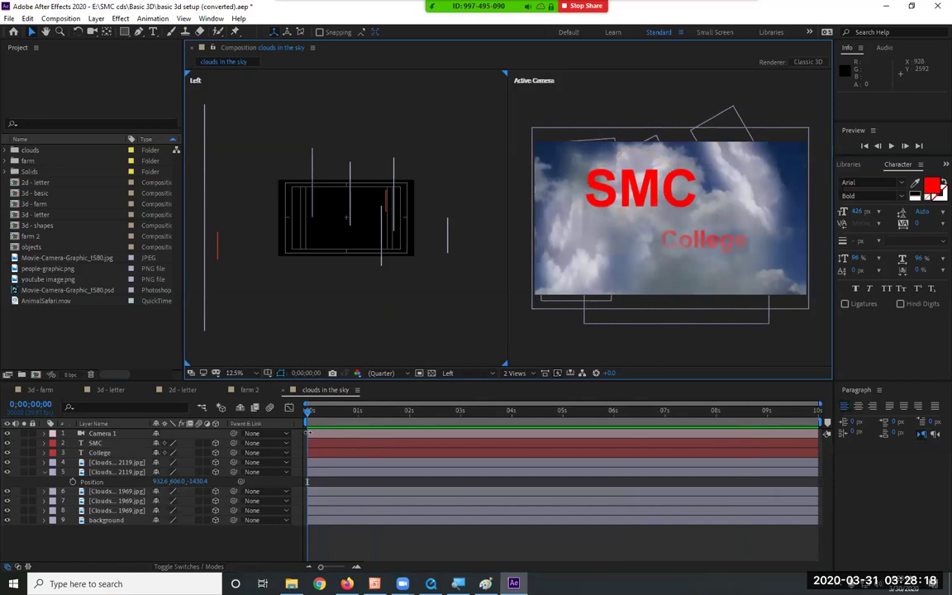
pyautogui.click(111, 435)
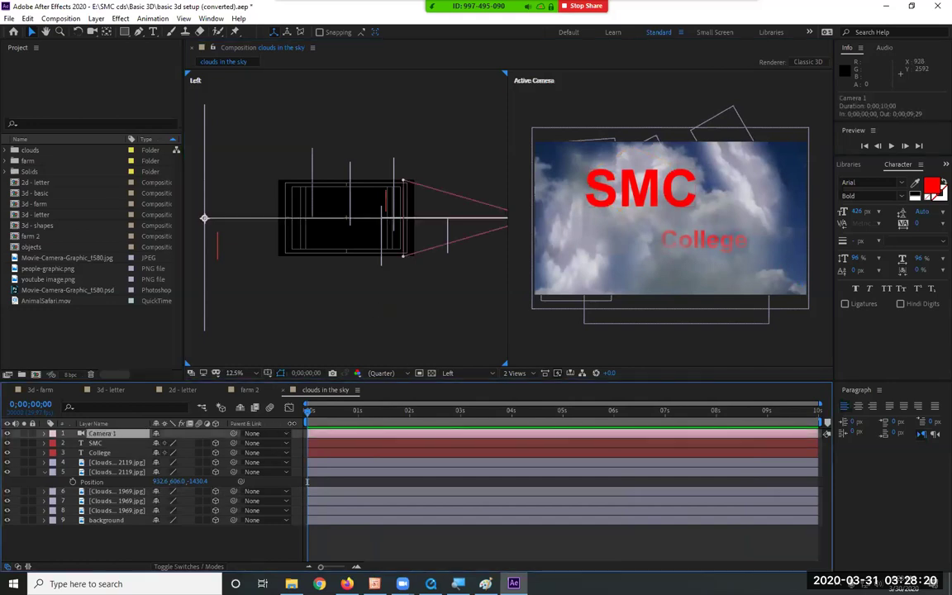
pyautogui.moveTo(307, 415); pyautogui.dragTo(211, 460)
pyautogui.moveTo(285, 461); pyautogui.dragTo(130, 447)
pyautogui.click(204, 190)
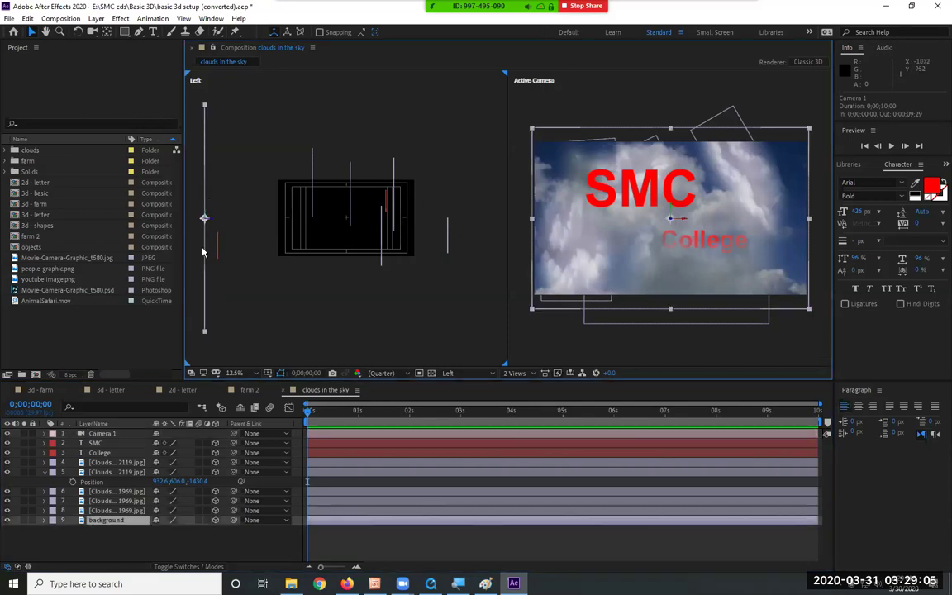
pyautogui.click(312, 179)
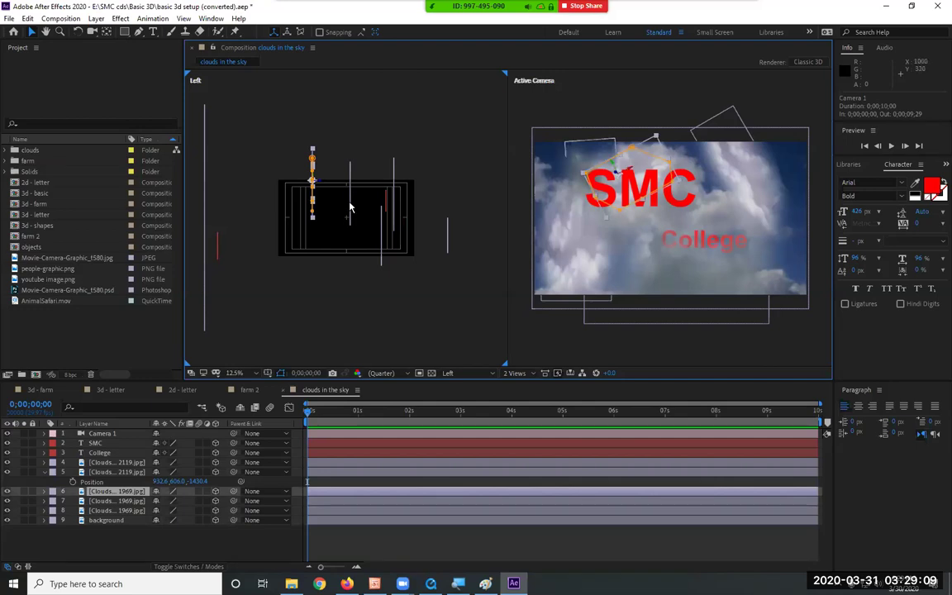
pyautogui.click(104, 433)
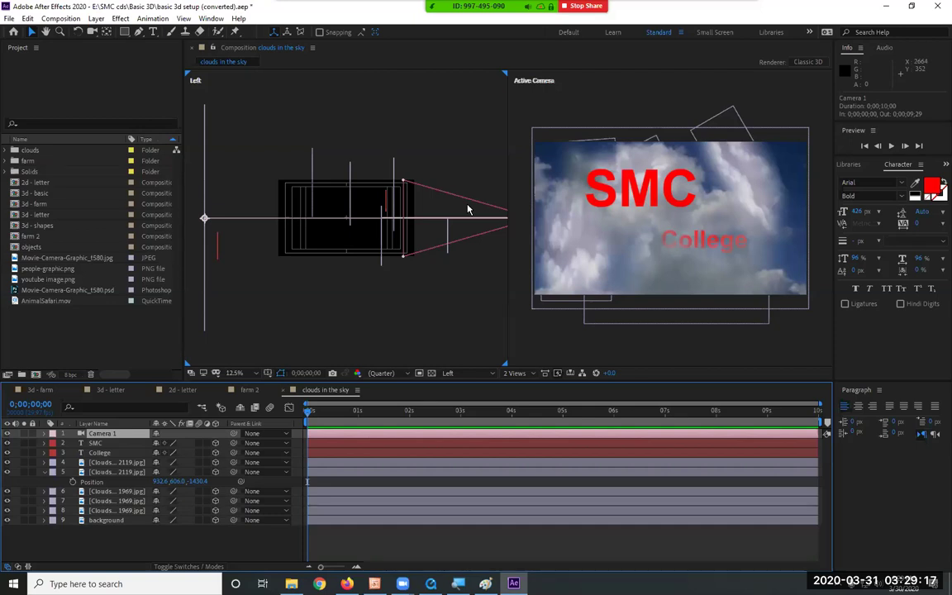
# Step: Preview the fly-through, stop it at 0;00;04;25, and examine the "SMC" text and background placement in the Left and Active Camera views
pyautogui.press('space')
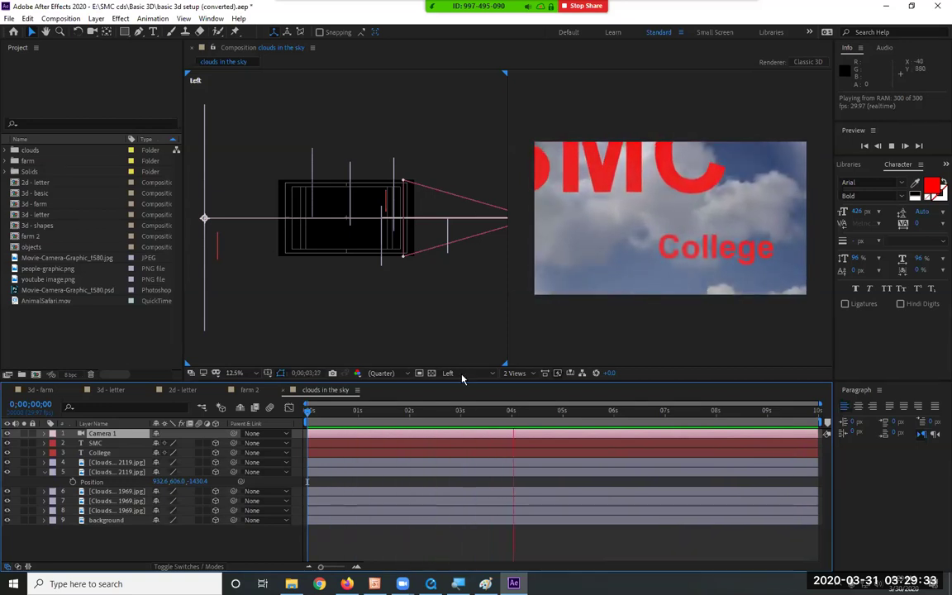
pyautogui.click(606, 300)
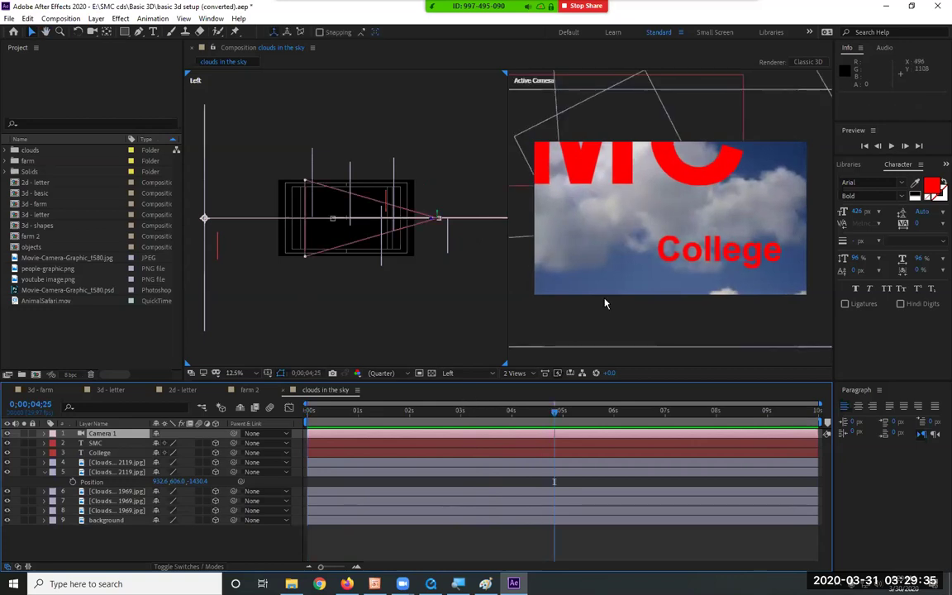
pyautogui.click(670, 215)
pyautogui.click(519, 82)
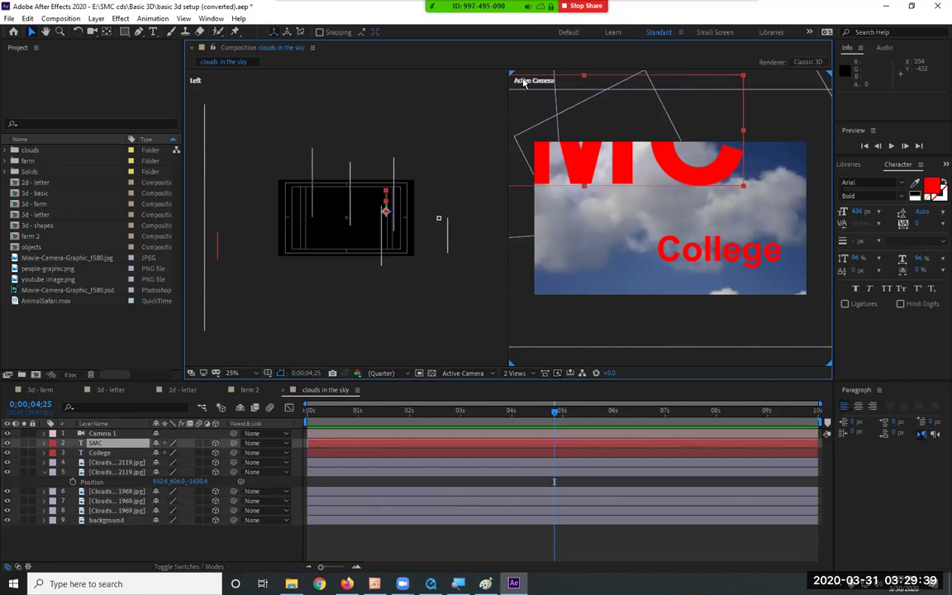
pyautogui.click(344, 241)
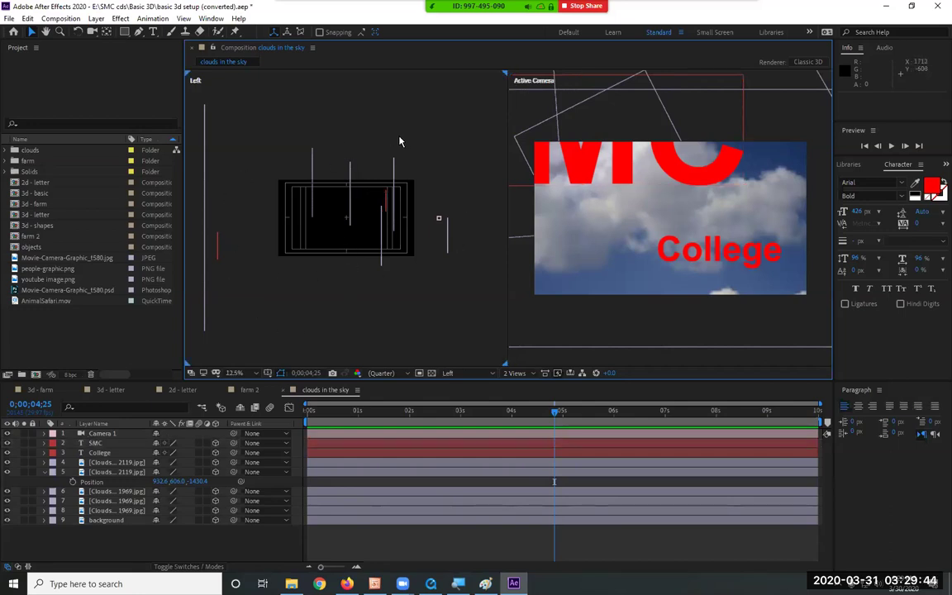
pyautogui.click(203, 279)
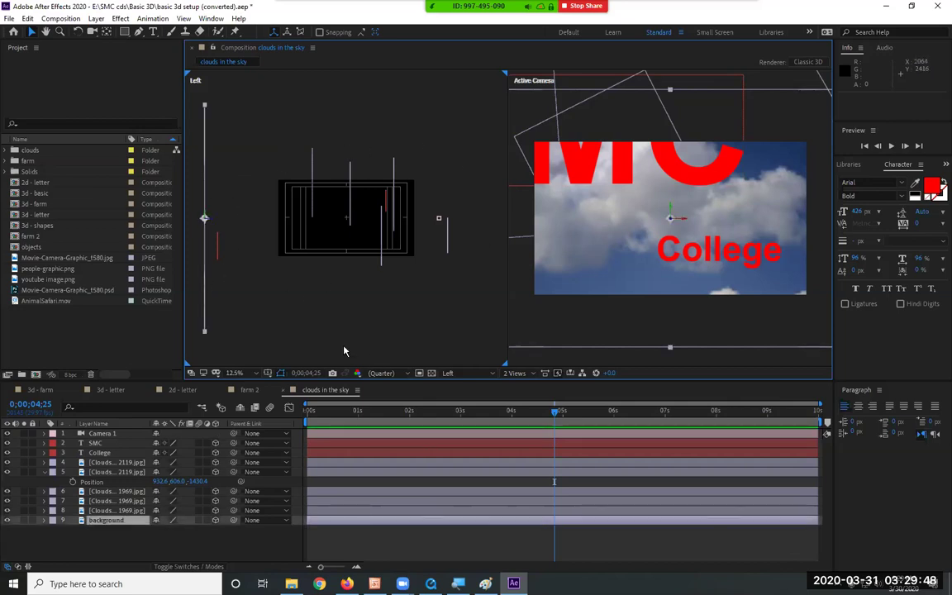
# Step: Show the scene in Custom View 1 at 25% and scrub back to the first frame to examine the layers' spacing in depth
pyautogui.click(458, 375)
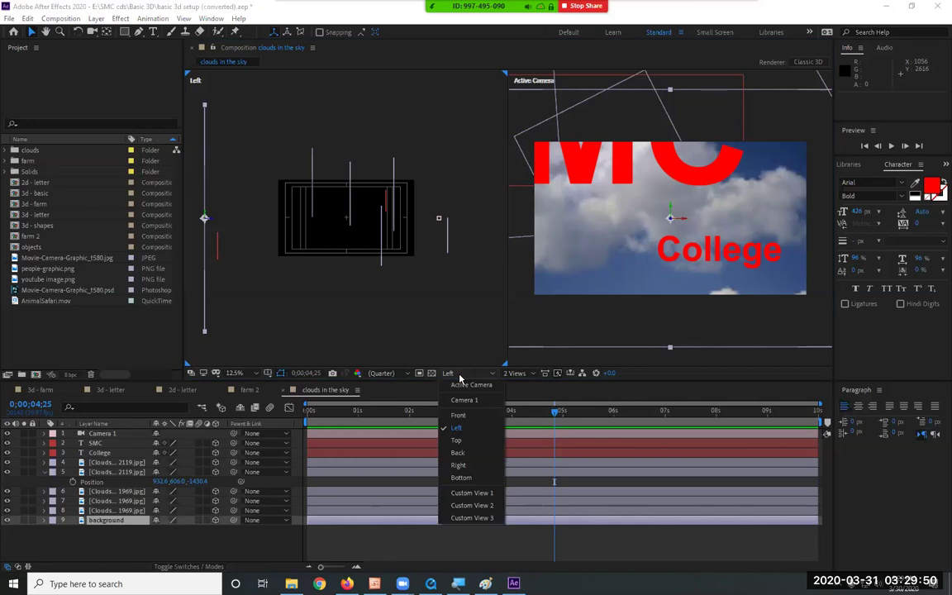
pyautogui.click(463, 495)
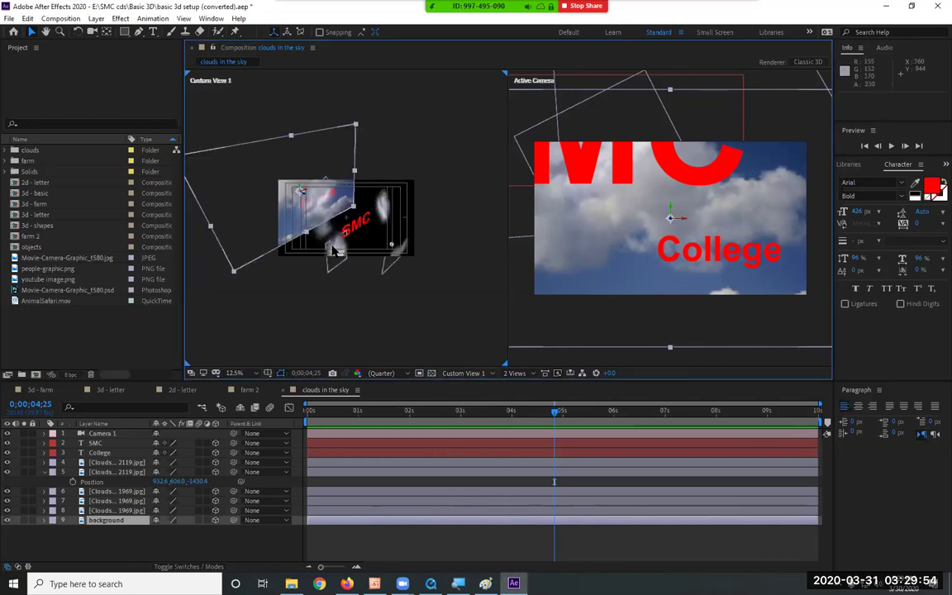
pyautogui.press('.')
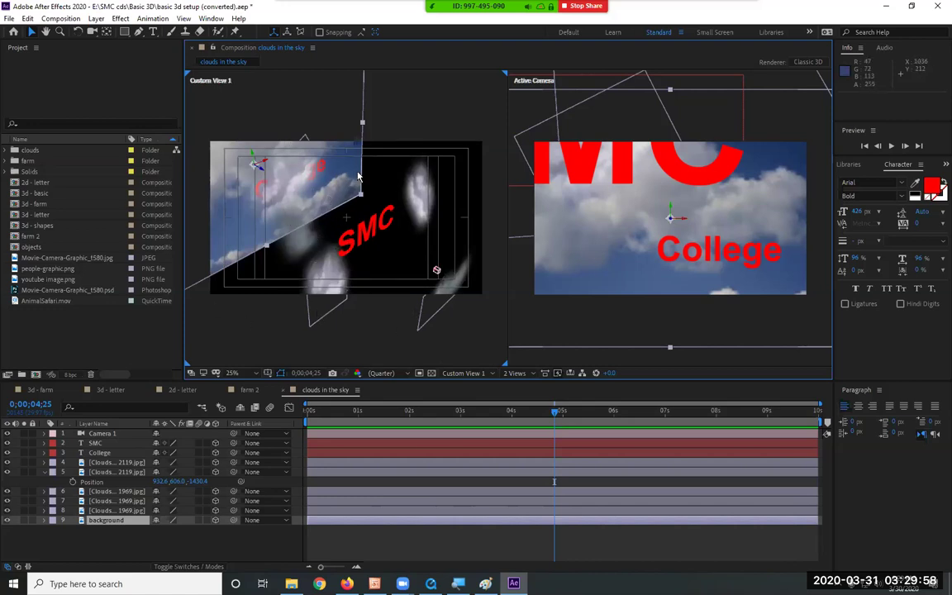
pyautogui.click(553, 200)
pyautogui.moveTo(554, 416); pyautogui.dragTo(638, 413)
pyautogui.moveTo(786, 421); pyautogui.dragTo(246, 416)
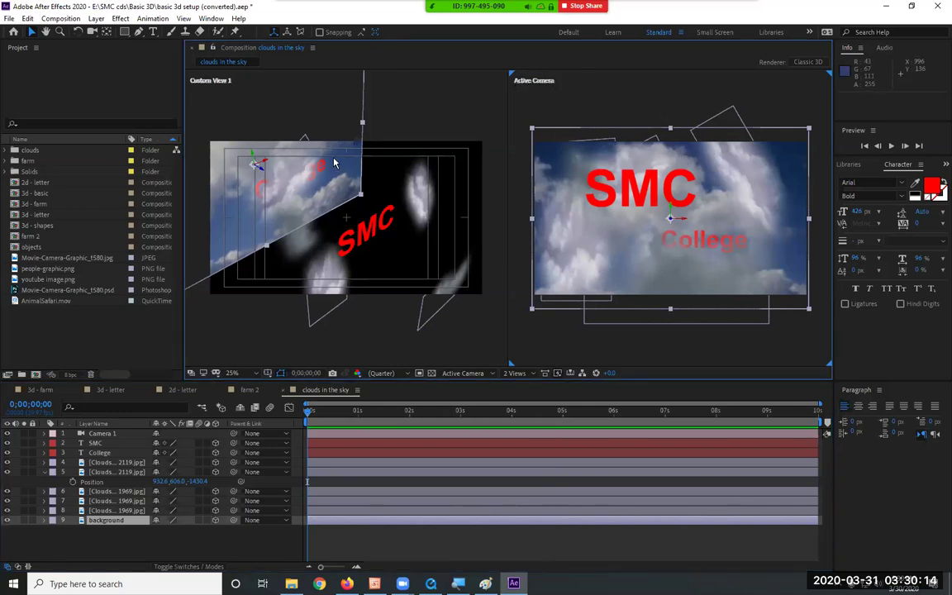
pyautogui.click(313, 221)
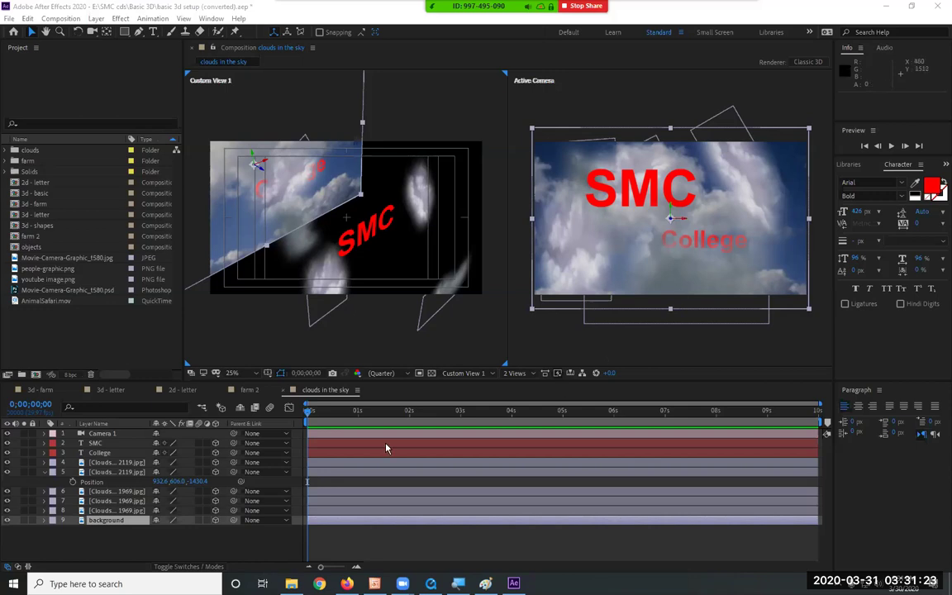
# Step: Collapse the expanded cloud layer's properties and create a new composition named "title"
pyautogui.click(44, 471)
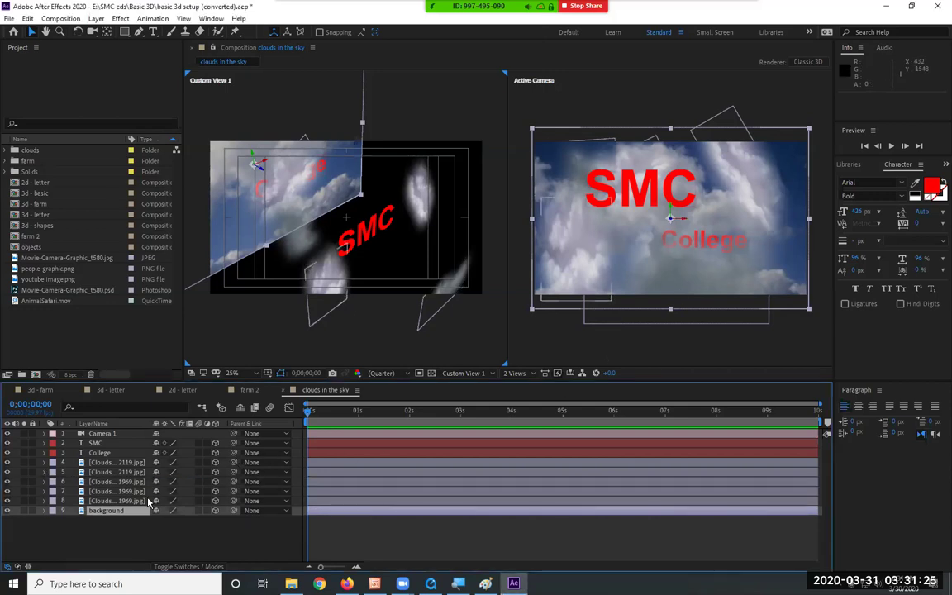
pyautogui.click(62, 18)
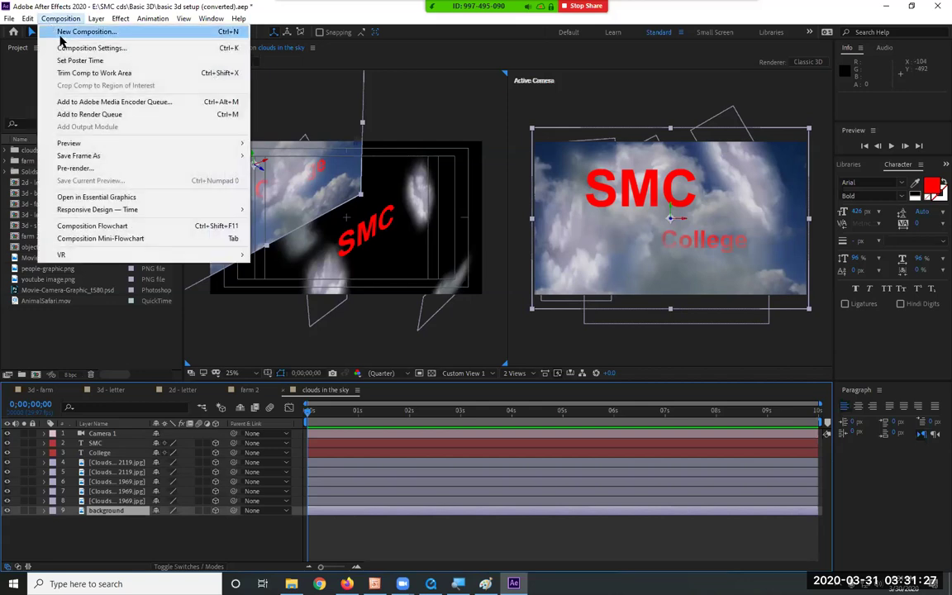
pyautogui.click(62, 33)
pyautogui.write('title')
pyautogui.press('Return')
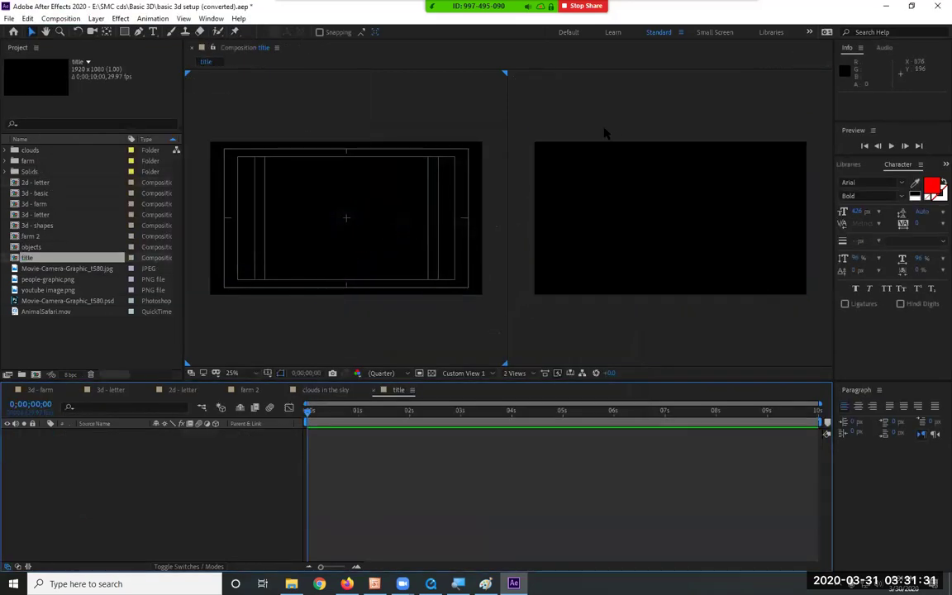
# Step: Add a red "WELCOME" text layer to the "title" composition
pyautogui.click(154, 33)
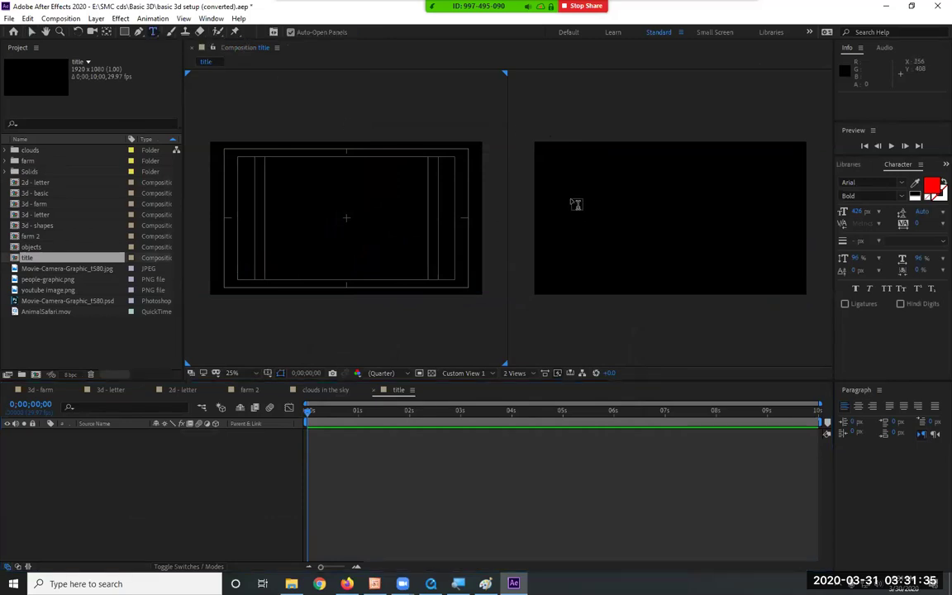
pyautogui.click(576, 203)
pyautogui.write('WE')
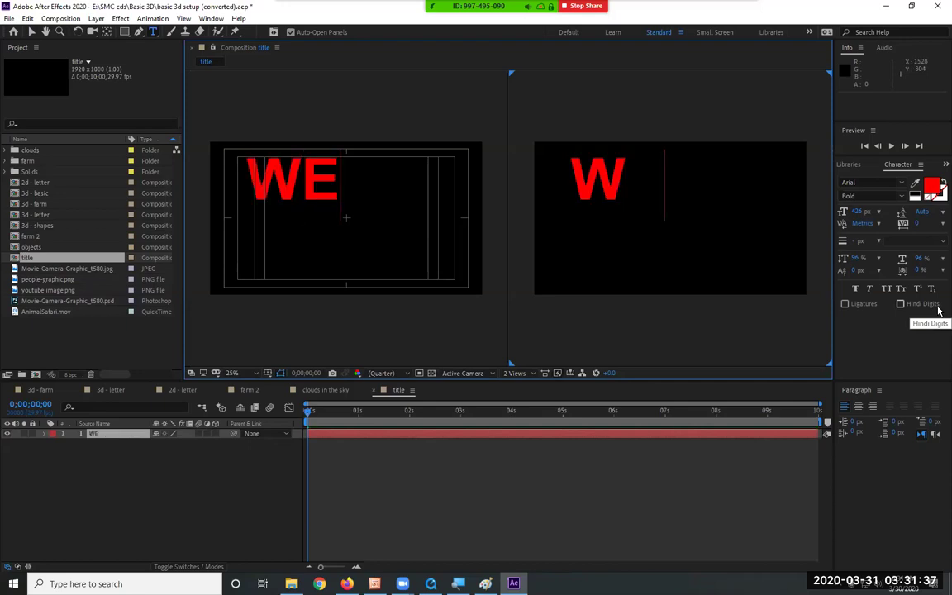
pyautogui.write('LCOME')
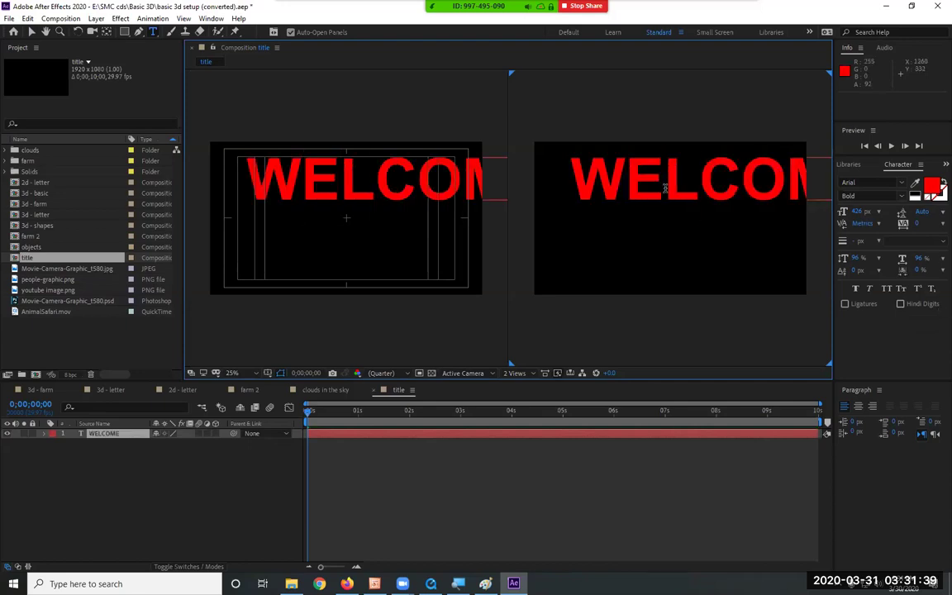
# Step: Reduce the "WELCOME" text to 240 px and move it to the middle of the frame at 344, 600
pyautogui.hotkey('ctrl', 'a')
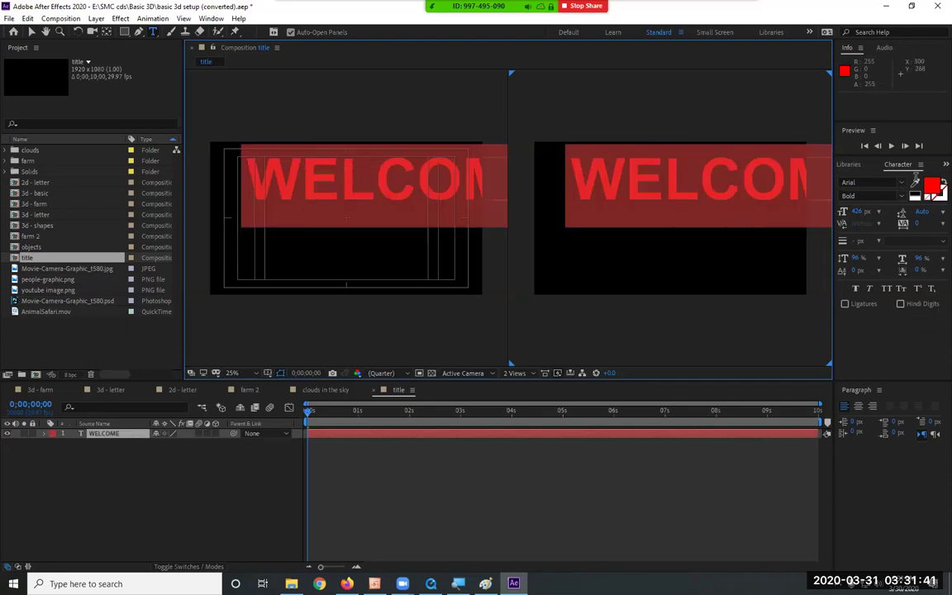
pyautogui.click(851, 212)
pyautogui.moveTo(851, 211); pyautogui.dragTo(751, 209)
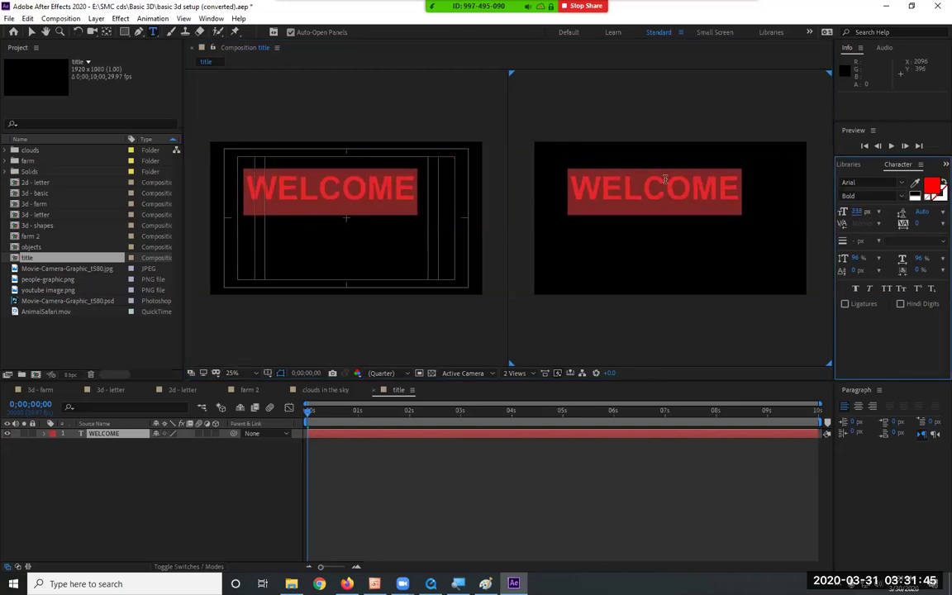
pyautogui.click(31, 32)
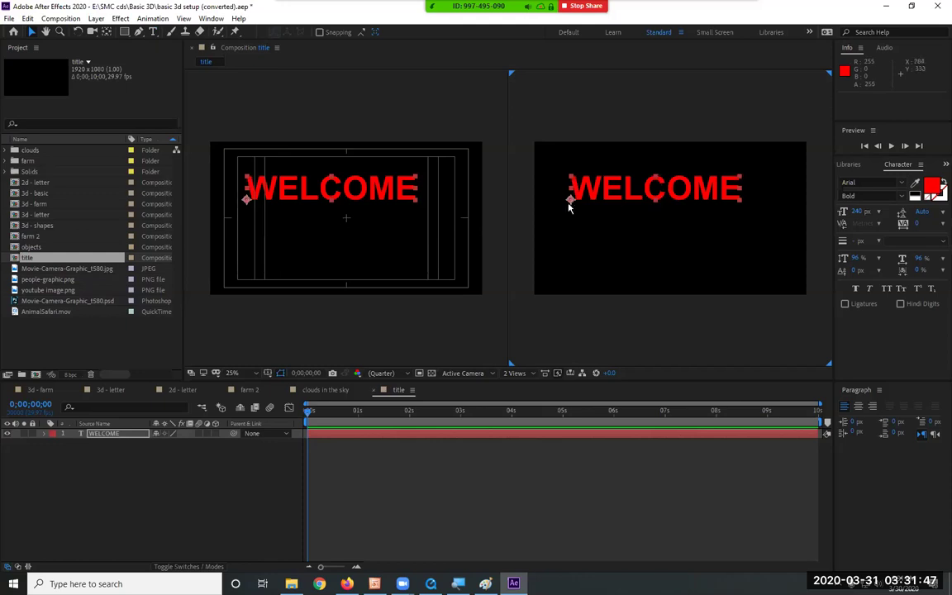
pyautogui.moveTo(629, 186); pyautogui.dragTo(642, 218)
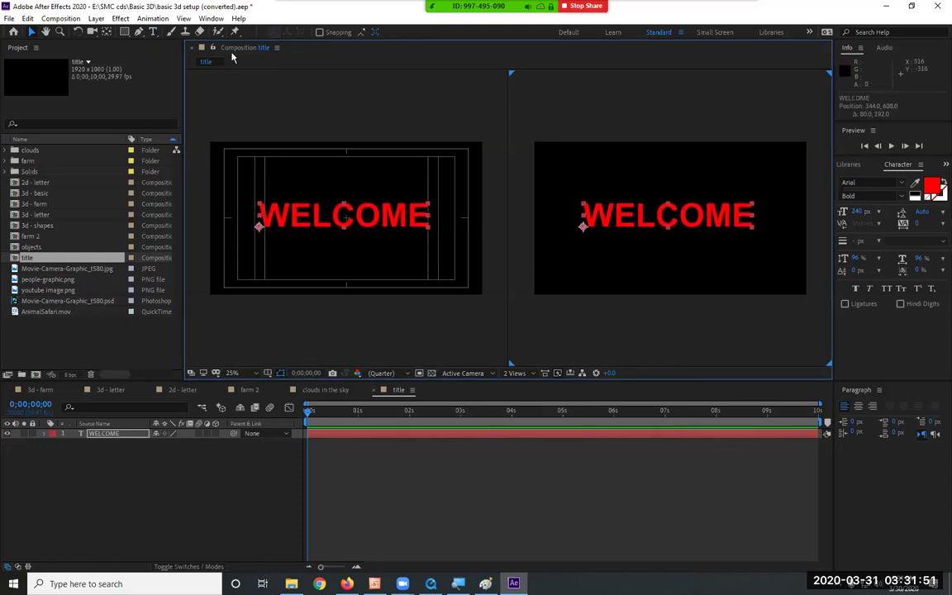
# Step: Create a 1920 x 1080 px solid layer in light blue (8FC9FF) in the "title" composition
pyautogui.click(96, 18)
pyautogui.moveTo(208, 31)
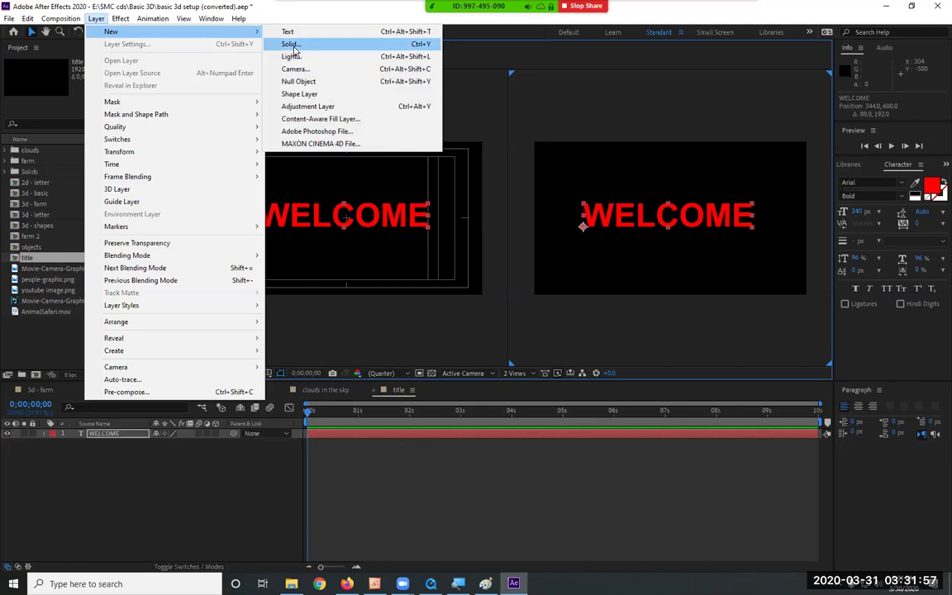
pyautogui.click(291, 46)
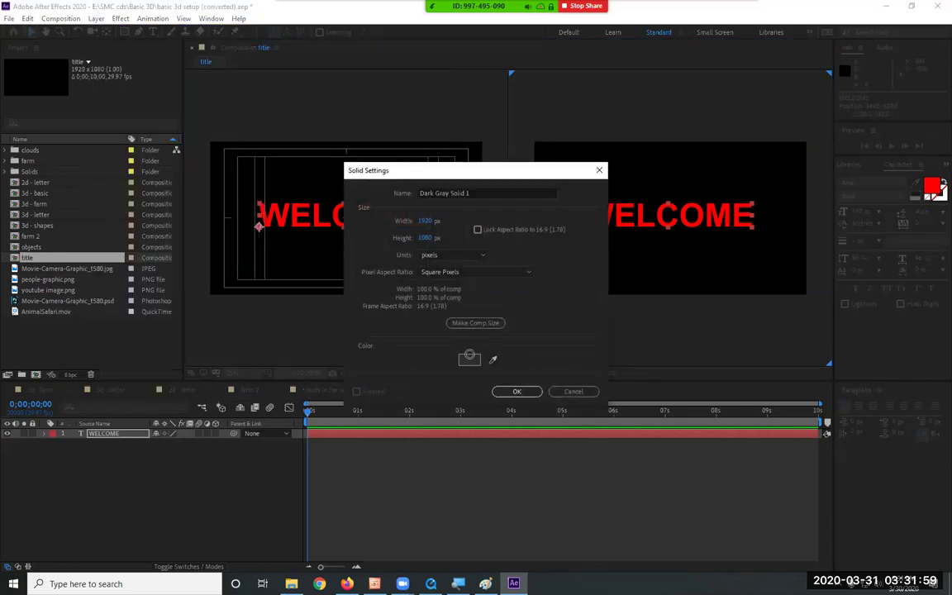
pyautogui.click(469, 357)
pyautogui.click(498, 298)
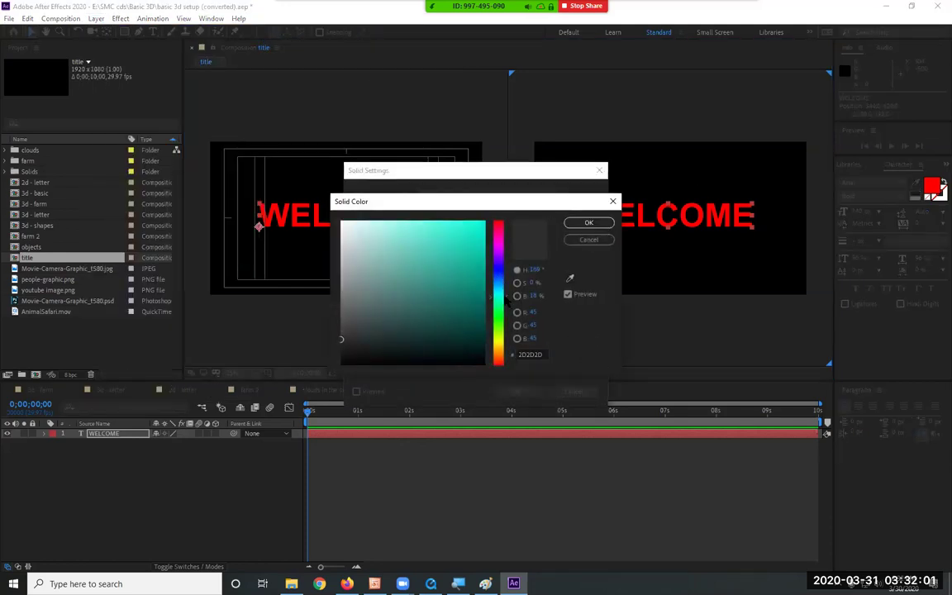
pyautogui.moveTo(499, 269)
pyautogui.mouseDown()
pyautogui.moveTo(514, 272)
pyautogui.moveTo(513, 282)
pyautogui.mouseUp()
pyautogui.click(403, 219)
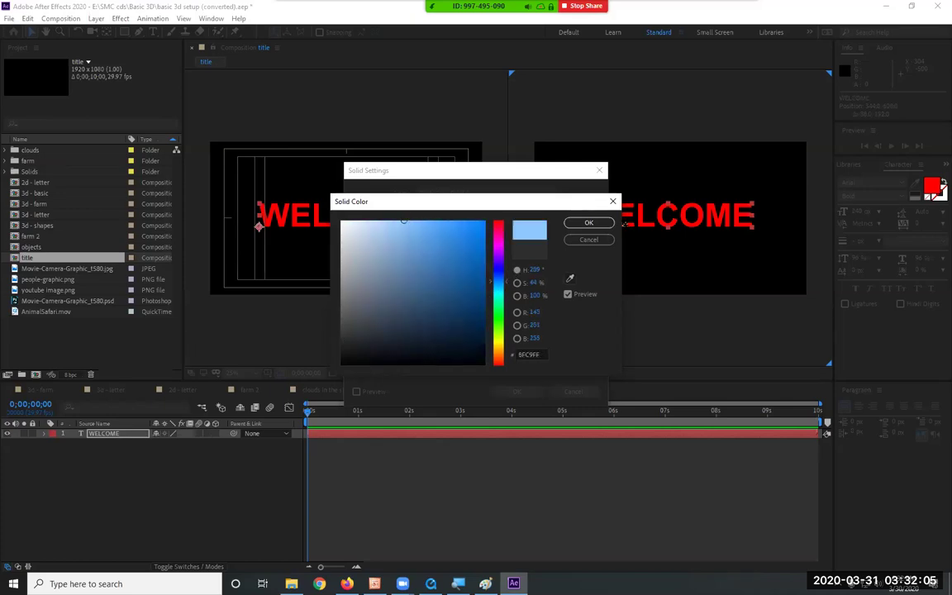
pyautogui.click(588, 223)
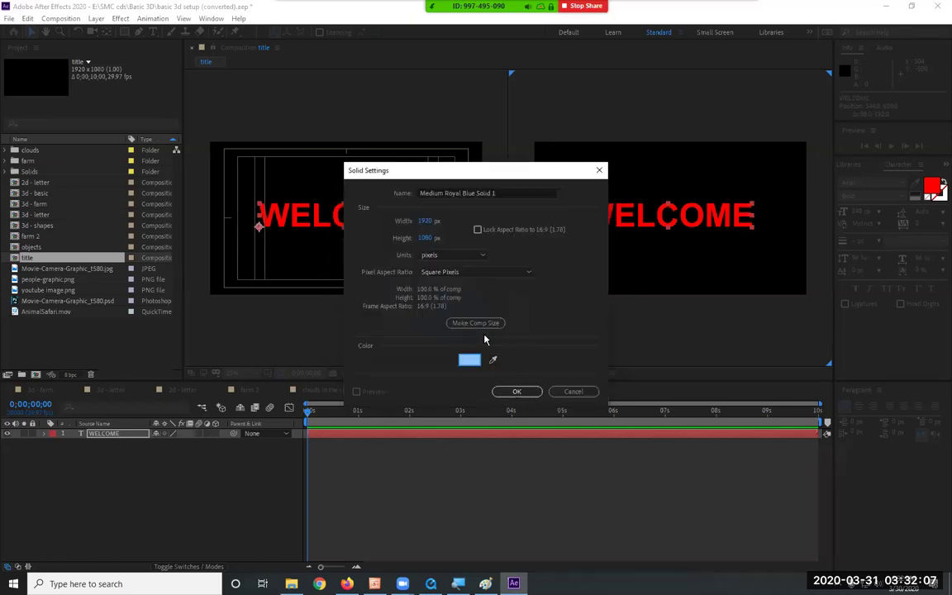
pyautogui.click(517, 391)
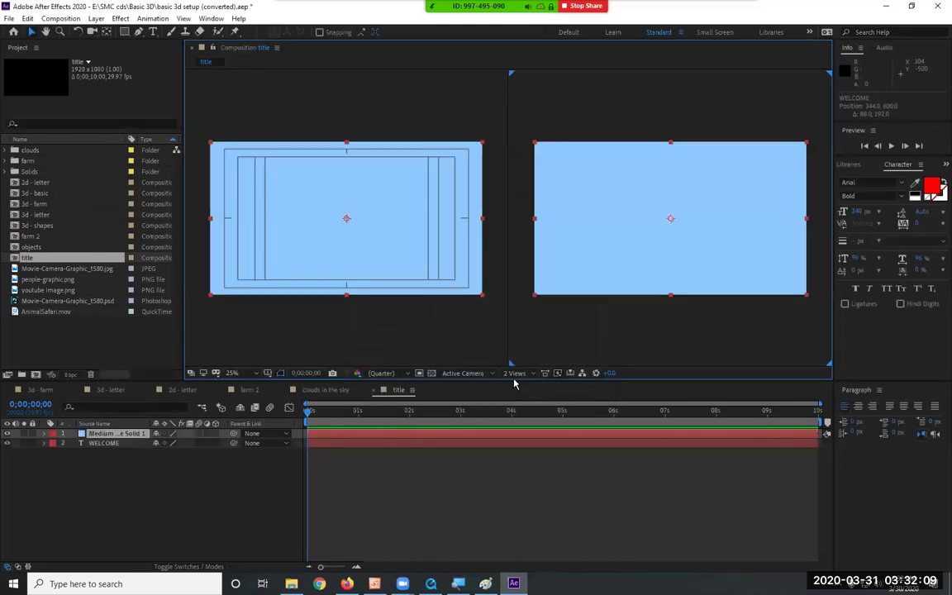
# Step: Move the blue solid below the WELCOME text layer and turn both layers into 3D layers
pyautogui.moveTo(109, 433); pyautogui.dragTo(121, 467)
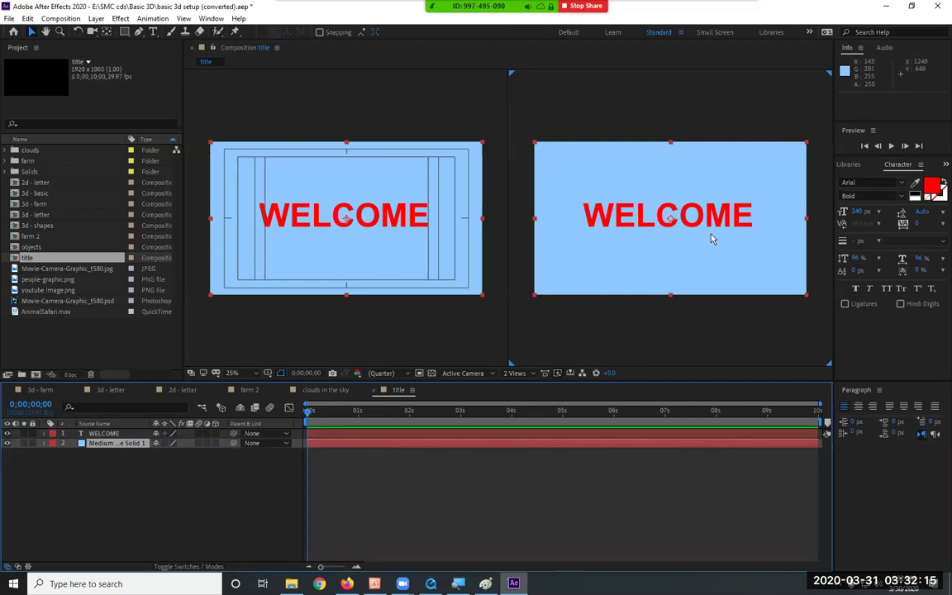
pyautogui.click(216, 445)
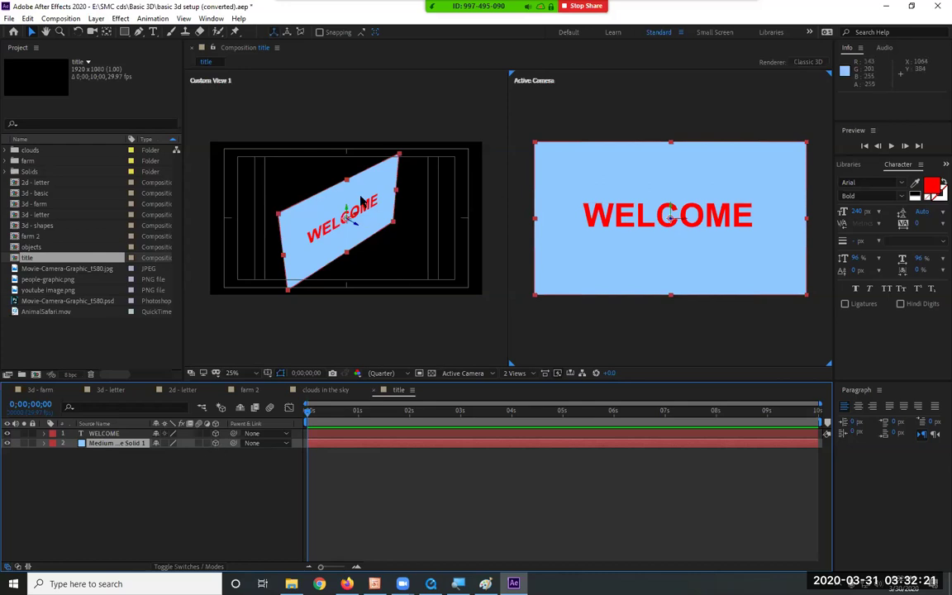
# Step: Add a shadow-casting spot light and pull it back from the solid, shifting its point of interest so it lights the whole title
pyautogui.click(96, 20)
pyautogui.moveTo(111, 31)
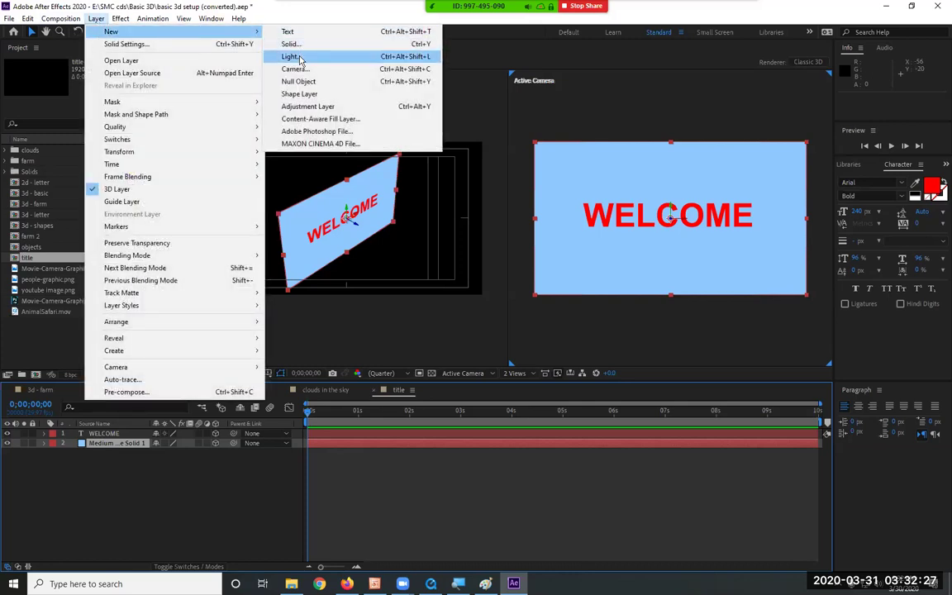
pyautogui.click(291, 57)
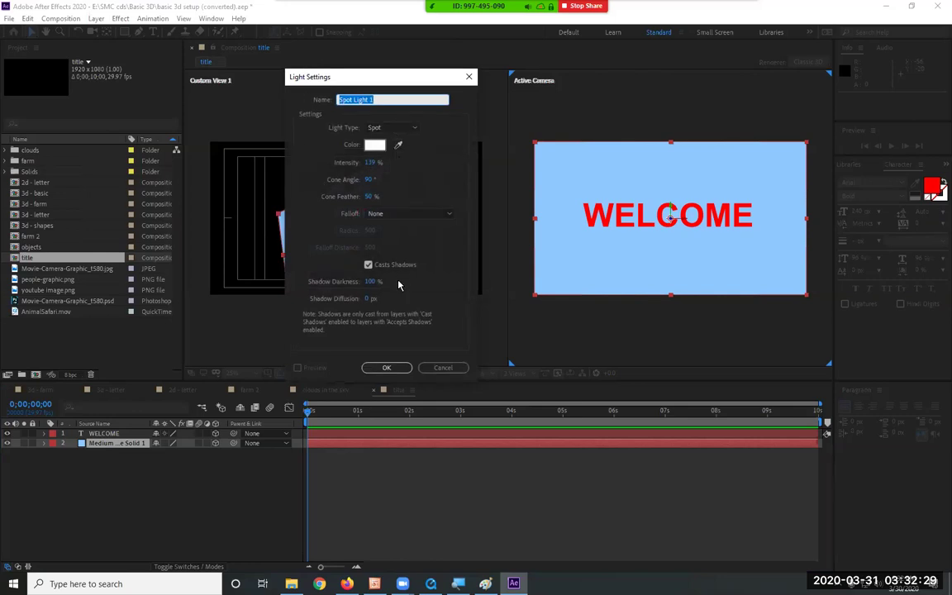
pyautogui.click(385, 366)
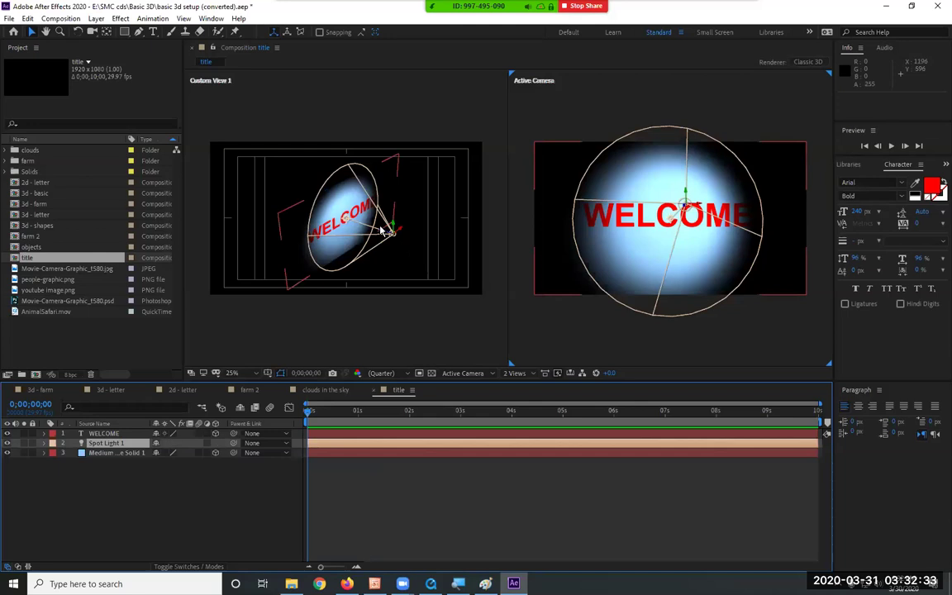
pyautogui.moveTo(385, 233); pyautogui.dragTo(451, 257)
pyautogui.moveTo(679, 211)
pyautogui.mouseDown()
pyautogui.moveTo(729, 212)
pyautogui.moveTo(611, 213)
pyautogui.moveTo(702, 207)
pyautogui.moveTo(636, 208)
pyautogui.moveTo(685, 206)
pyautogui.mouseUp()
# Step: Set the spot light's intensity to 100% and move its point of interest slightly up toward the upper right of the title
pyautogui.click(95, 18)
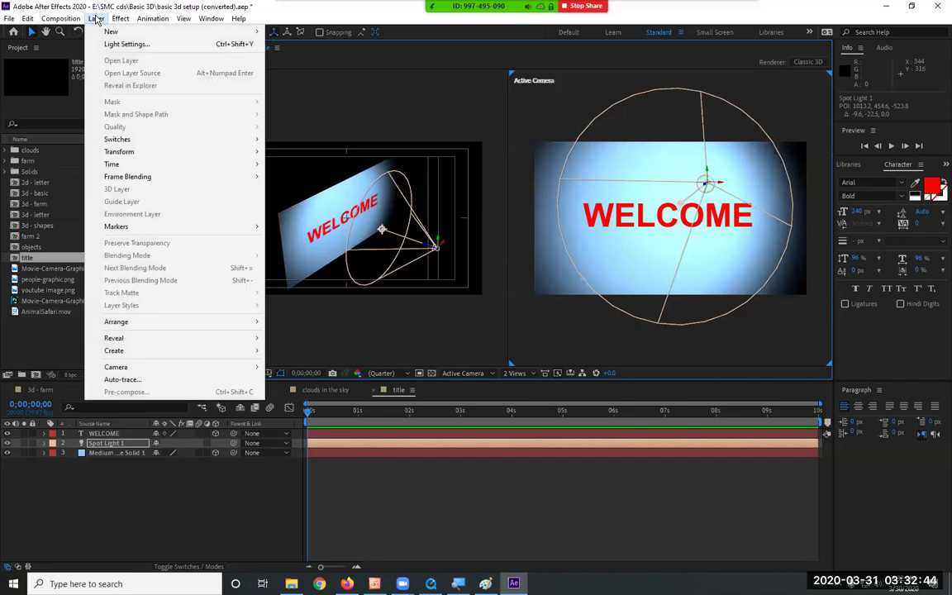
pyautogui.click(124, 43)
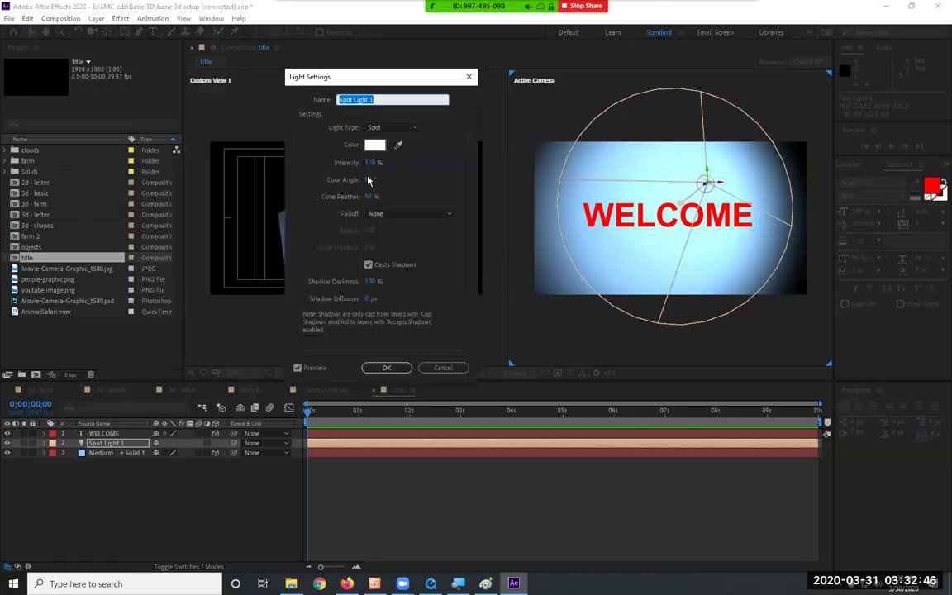
pyautogui.press('Tab')
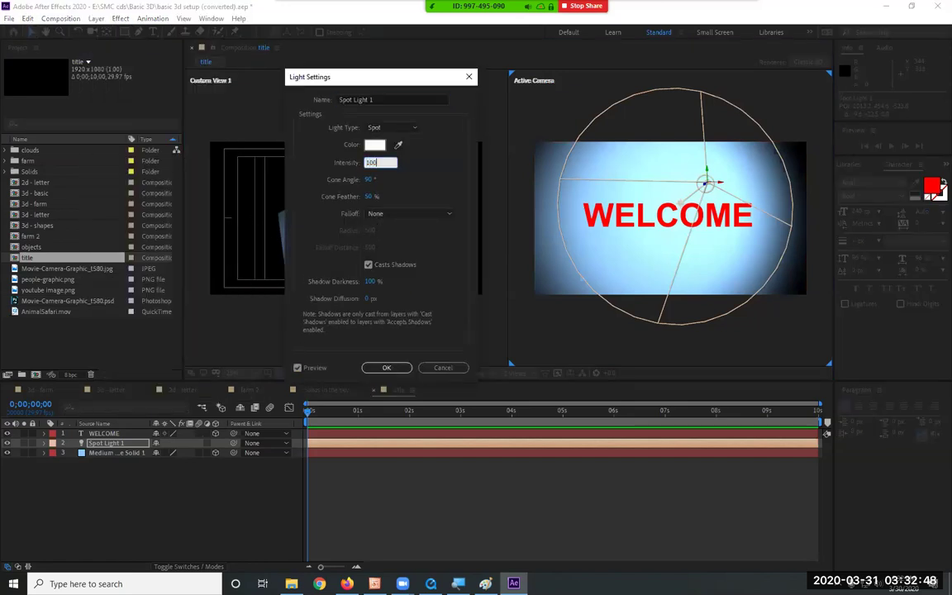
pyautogui.press('Return')
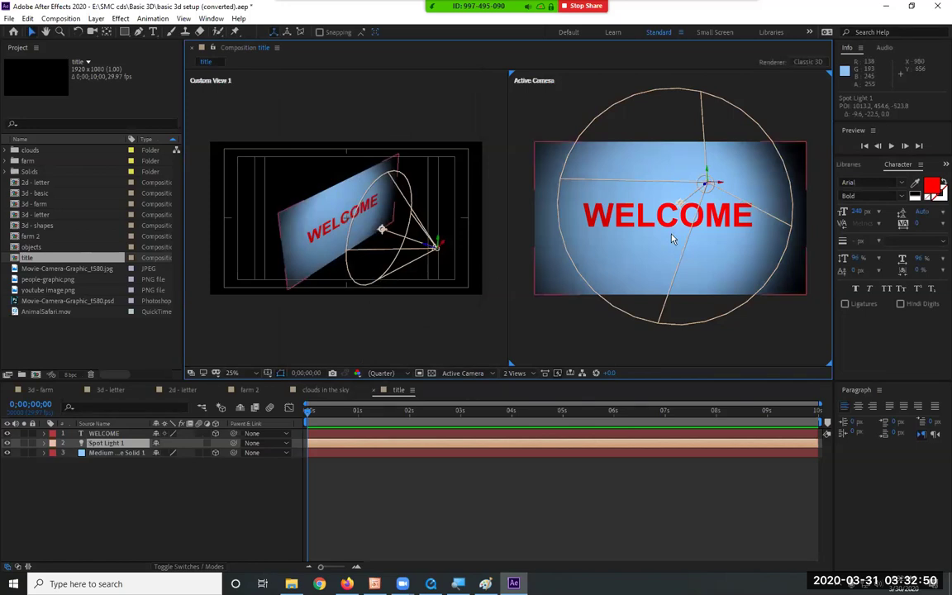
pyautogui.moveTo(661, 217); pyautogui.dragTo(684, 201)
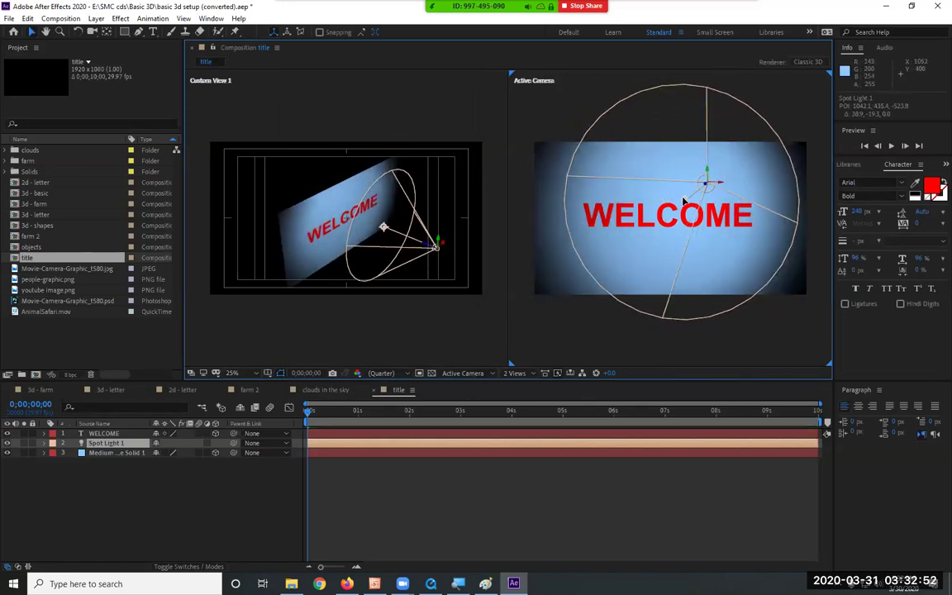
# Step: Turn on Casts Shadows in the WELCOME text layer's material options
pyautogui.click(44, 432)
pyautogui.click(103, 433)
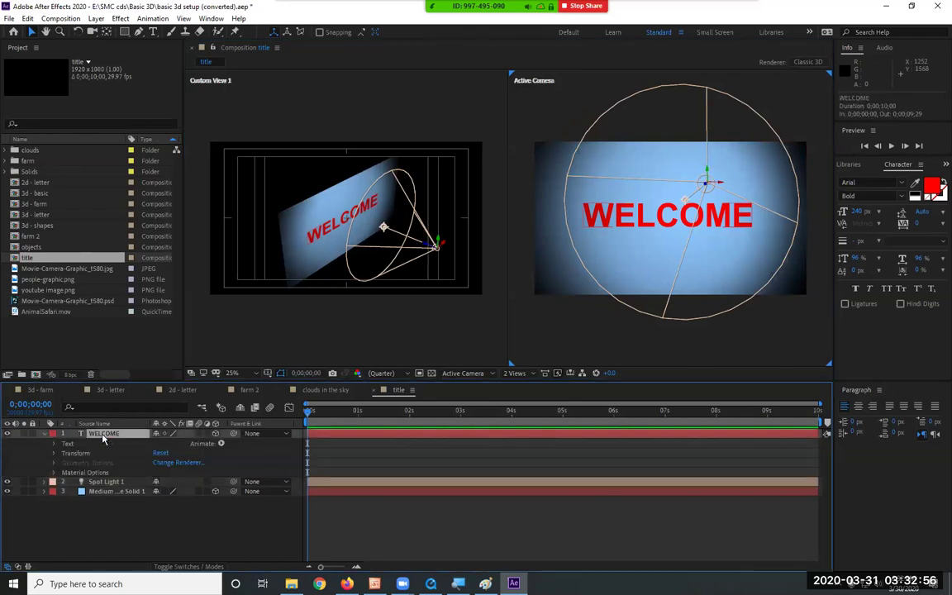
pyautogui.click(53, 474)
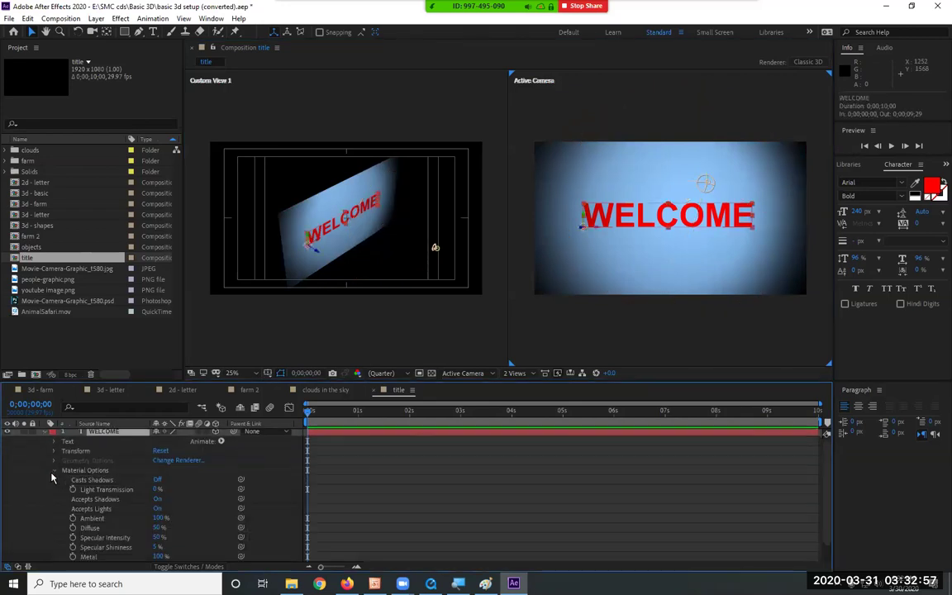
pyautogui.click(156, 480)
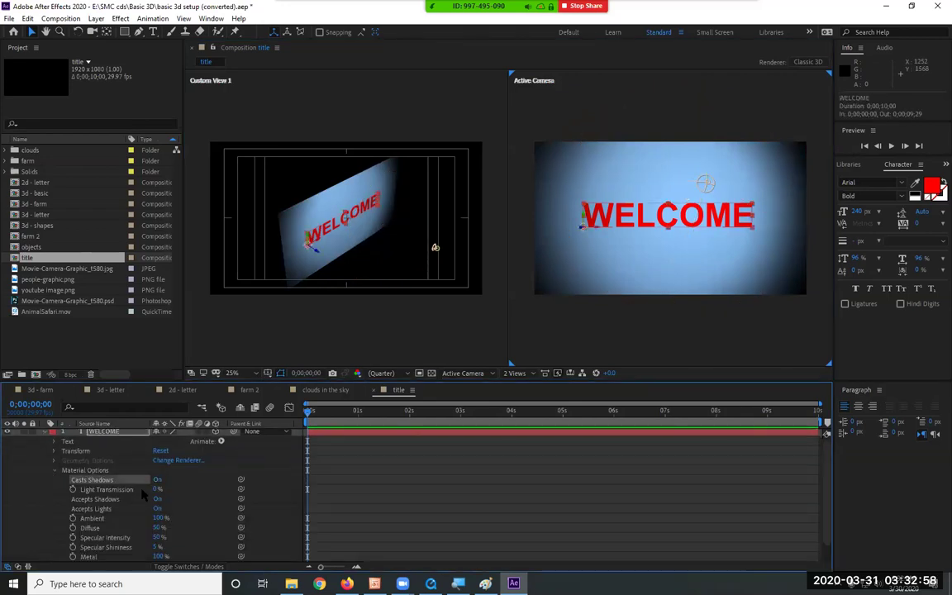
pyautogui.click(54, 470)
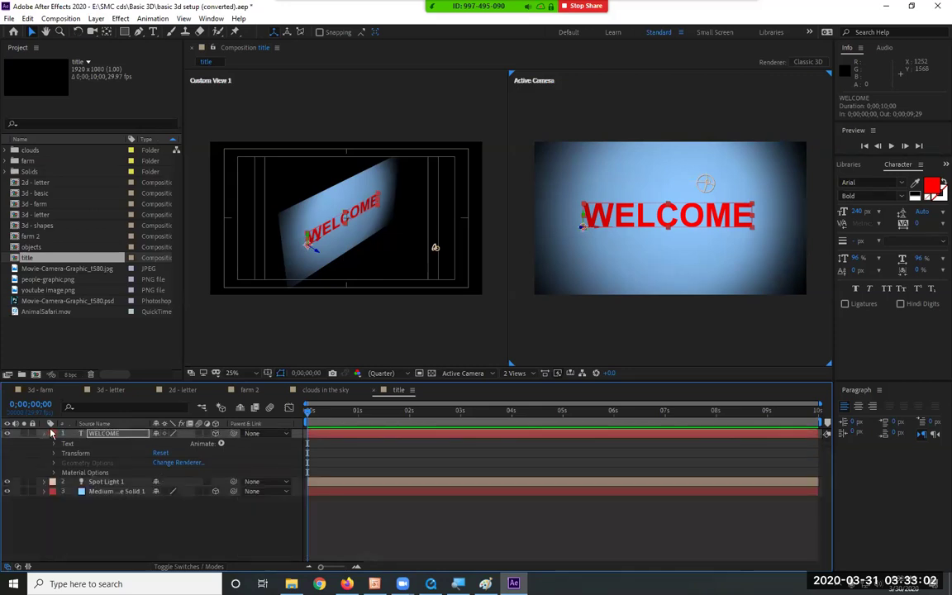
pyautogui.click(44, 432)
pyautogui.scroll(2, 660, 201)
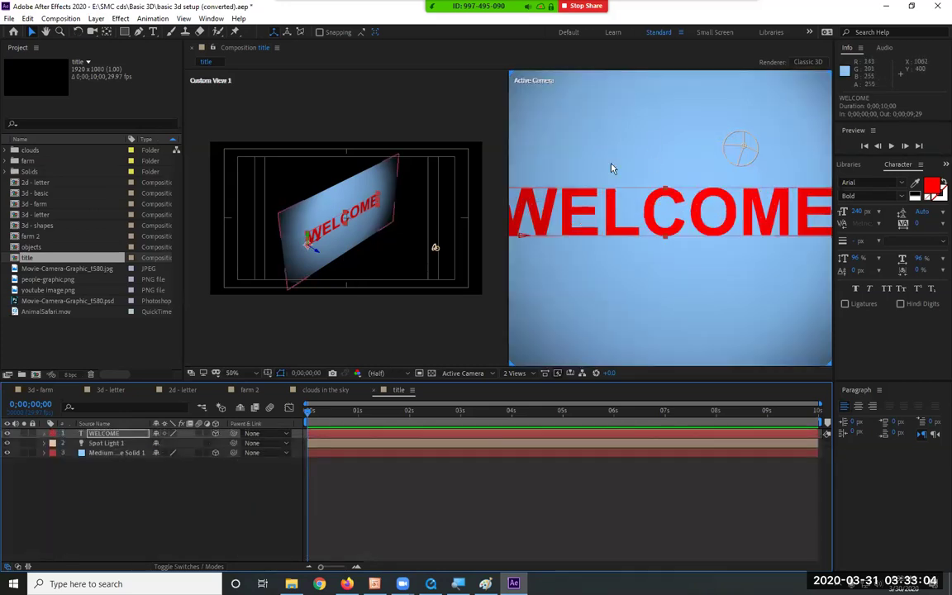
pyautogui.scroll(-2, 593, 205)
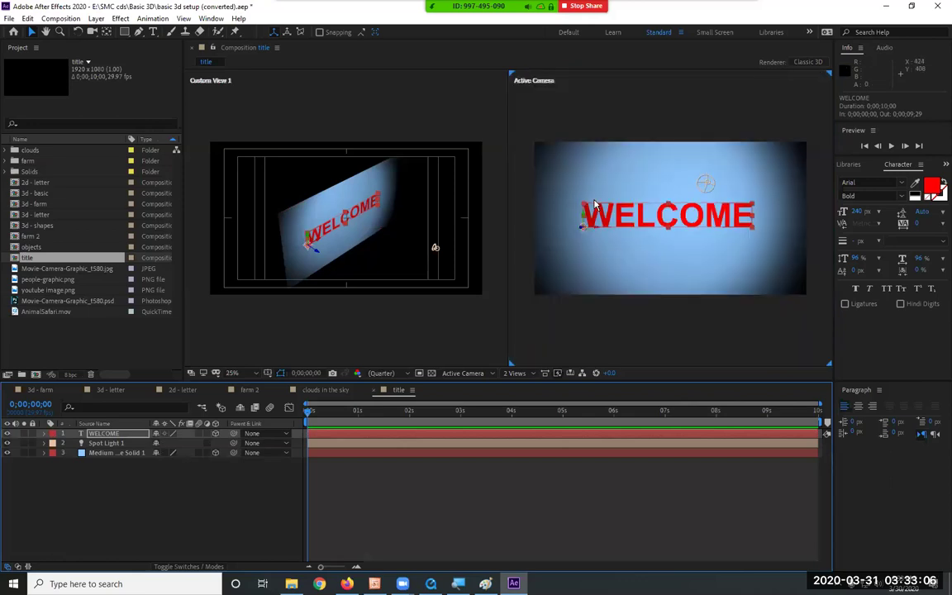
pyautogui.keyDown('shift'); pyautogui.click(570, 219); pyautogui.keyUp('shift')
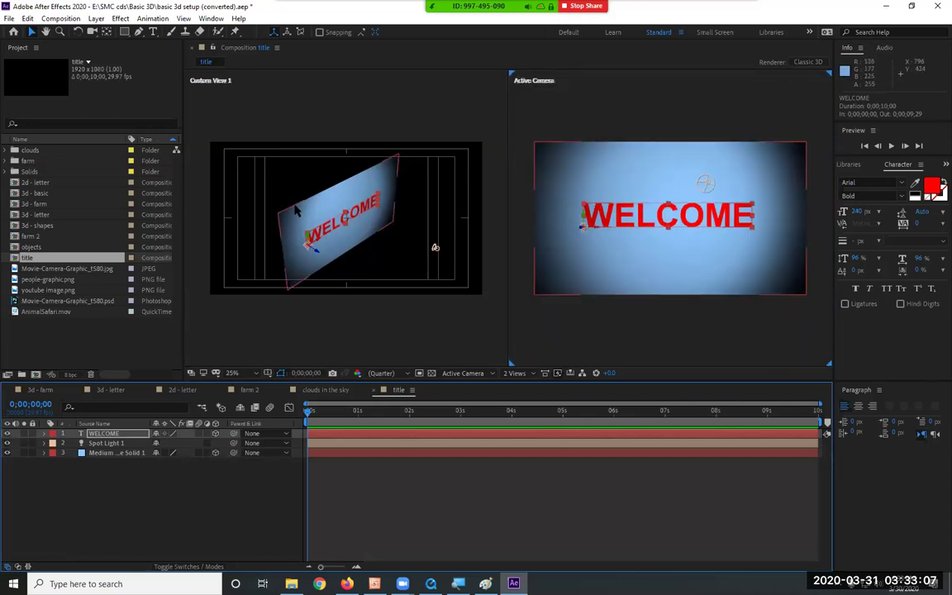
pyautogui.keyDown('shift'); pyautogui.click(364, 216); pyautogui.keyUp('shift')
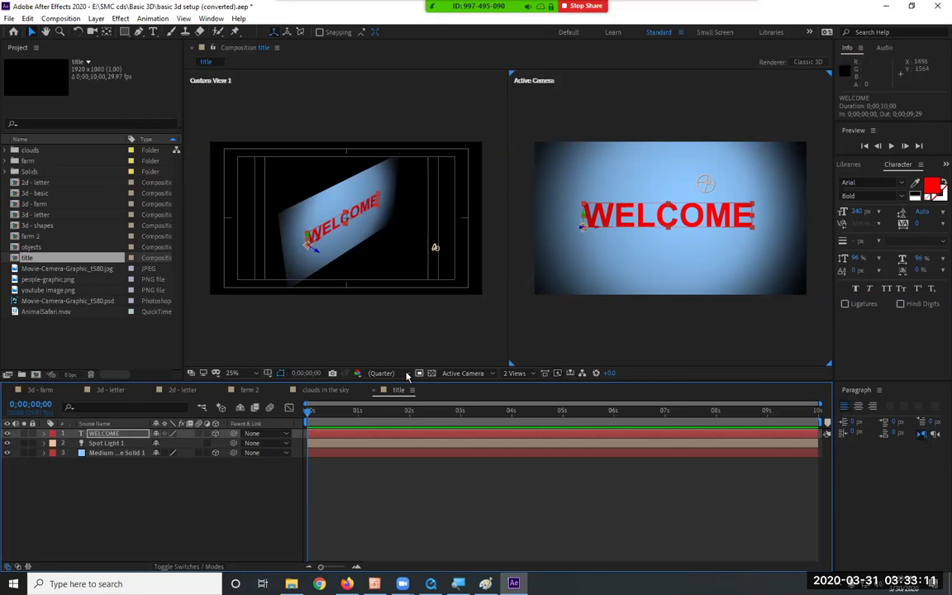
# Step: Using the Left view, move the WELCOME text forward off the solid to a Z position of about -204, and restore Active Camera
pyautogui.click(464, 373)
pyautogui.click(458, 413)
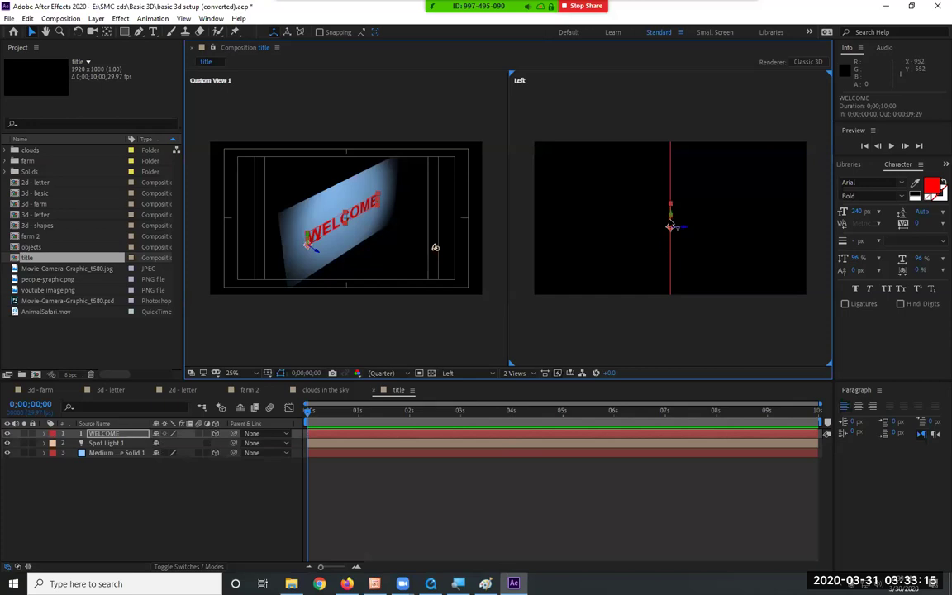
pyautogui.click(685, 233)
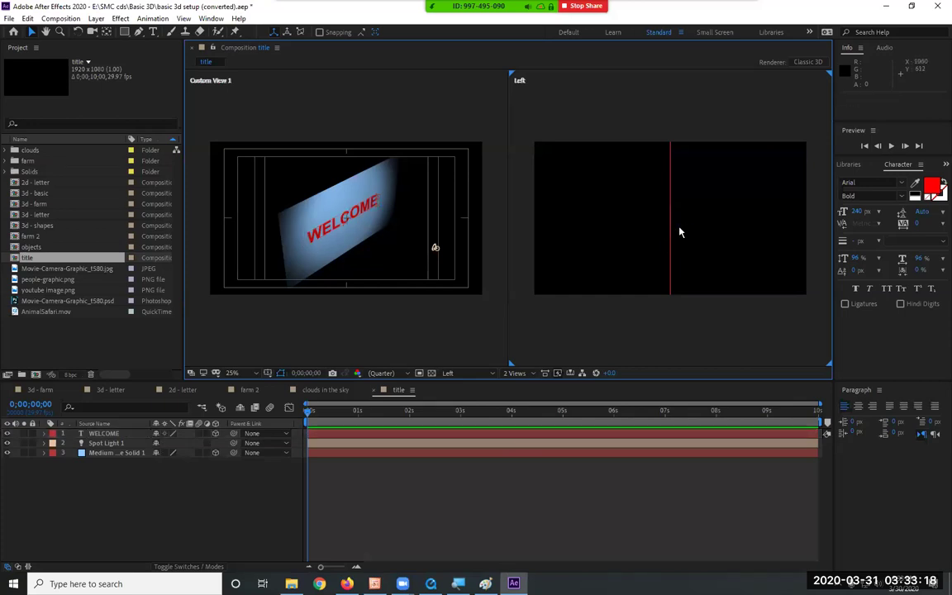
pyautogui.click(136, 435)
pyautogui.moveTo(683, 233); pyautogui.dragTo(710, 243)
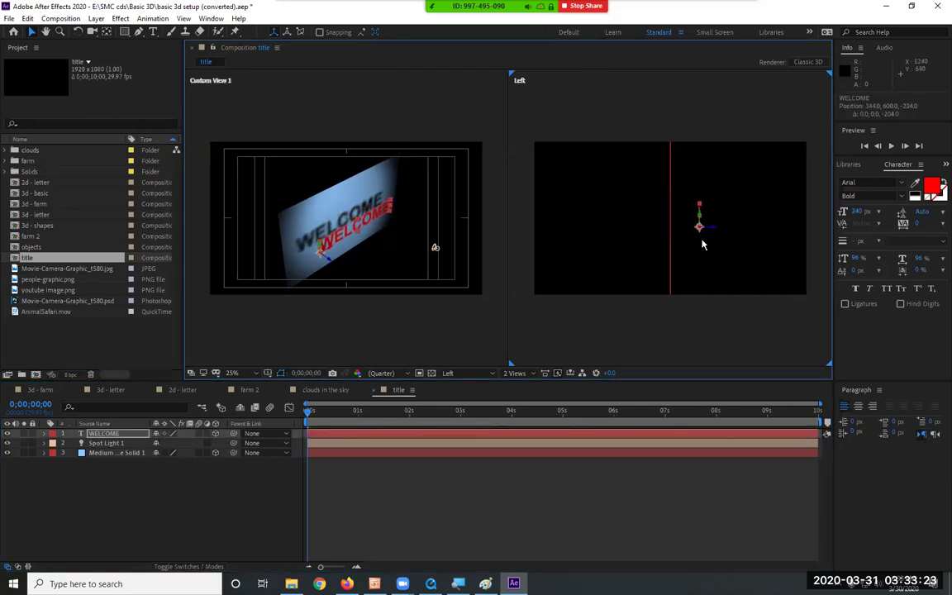
pyautogui.click(508, 375)
pyautogui.click(475, 376)
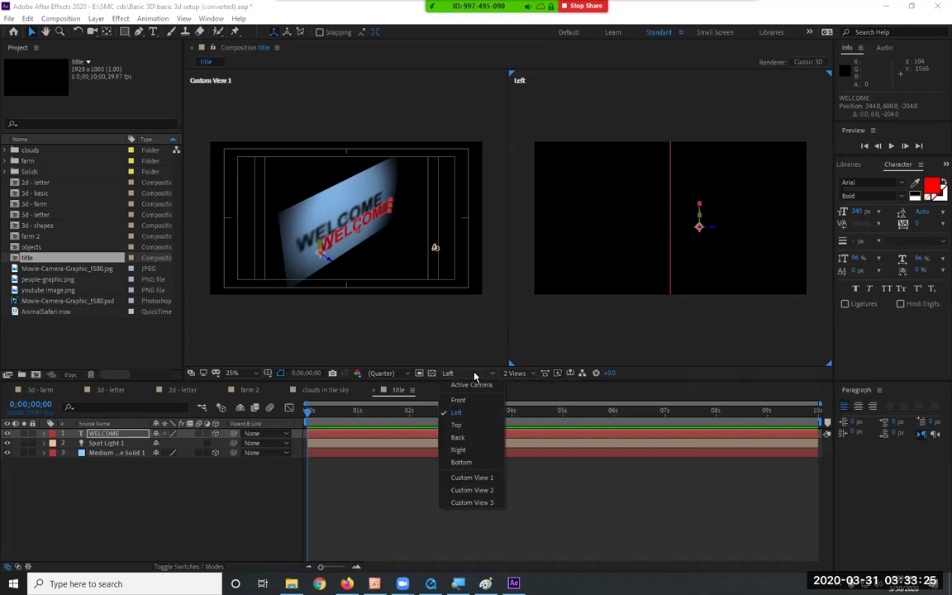
pyautogui.click(473, 385)
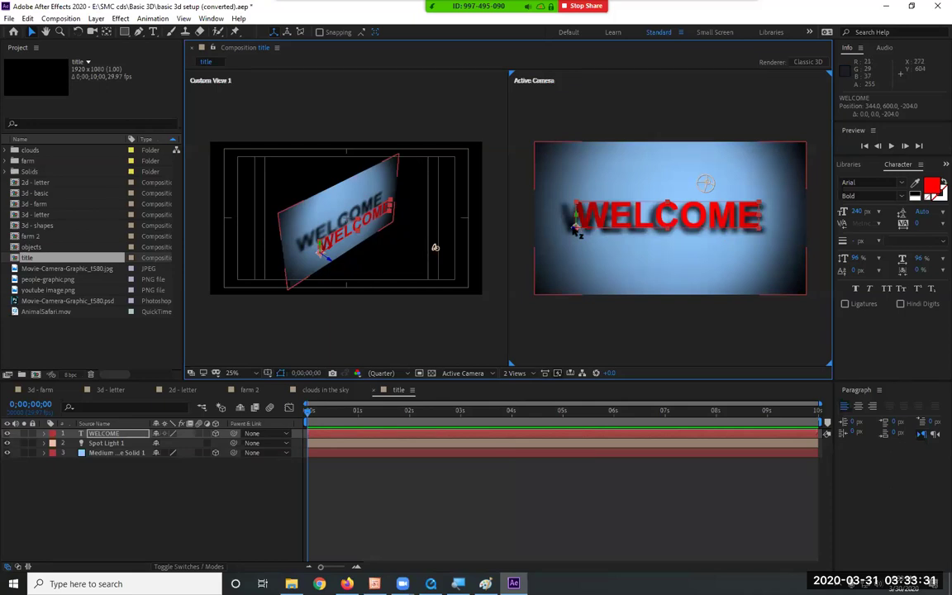
# Step: Reposition the spot light and its point of interest to shift the text shadow, placing the light at about 901, 397, -1275
pyautogui.click(462, 267)
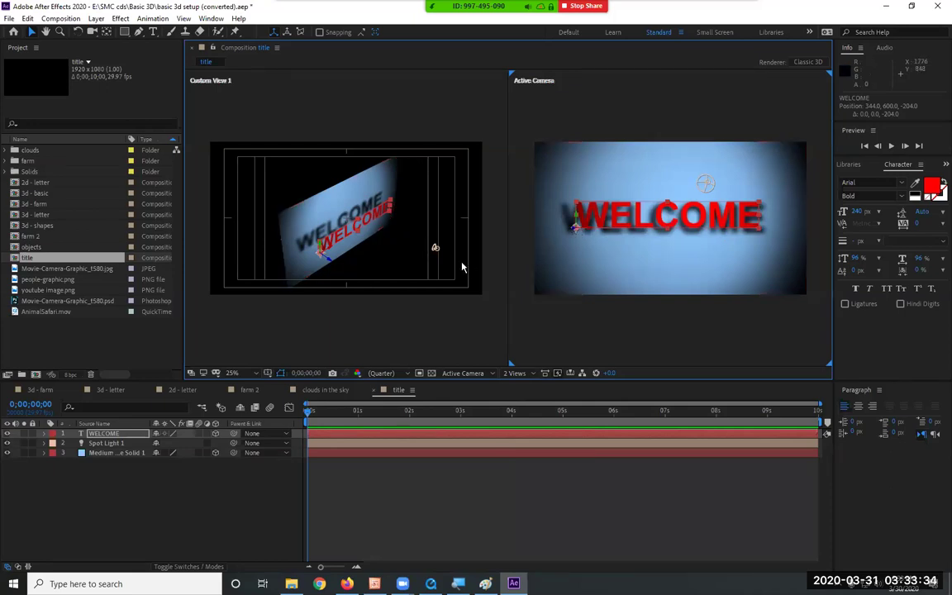
pyautogui.click(436, 248)
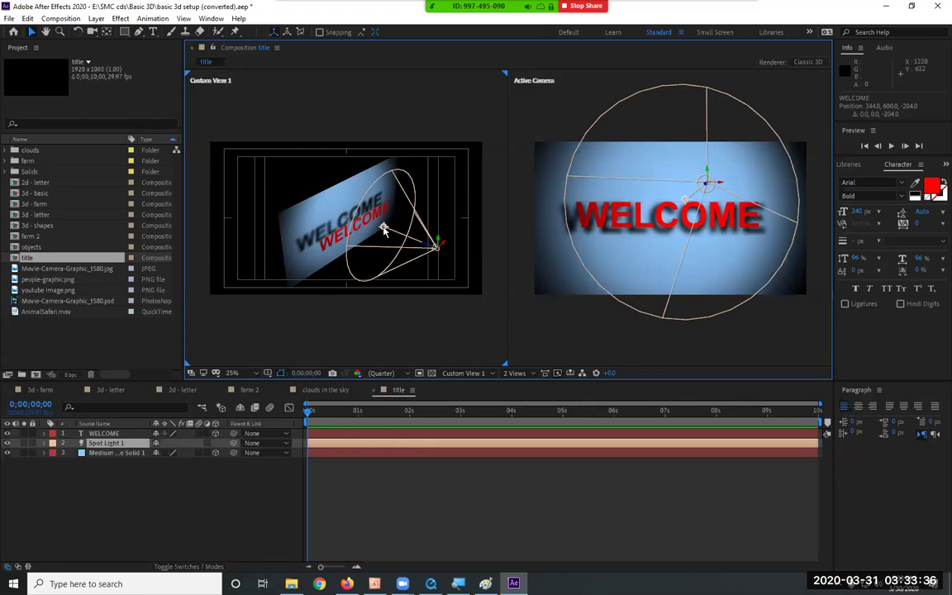
pyautogui.moveTo(384, 231); pyautogui.dragTo(411, 232)
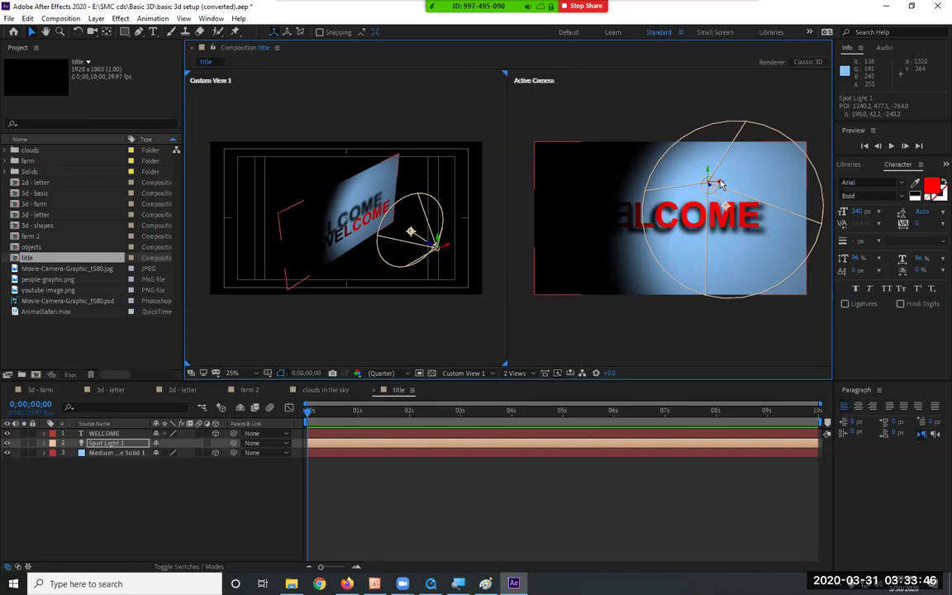
pyautogui.moveTo(721, 183); pyautogui.dragTo(723, 211)
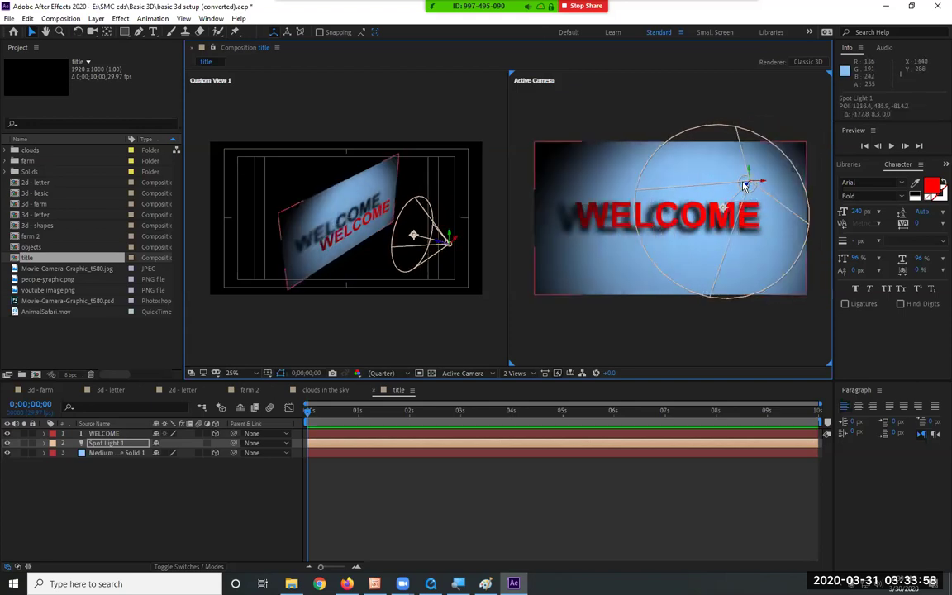
pyautogui.moveTo(763, 184); pyautogui.dragTo(686, 178)
pyautogui.moveTo(766, 210); pyautogui.dragTo(659, 221)
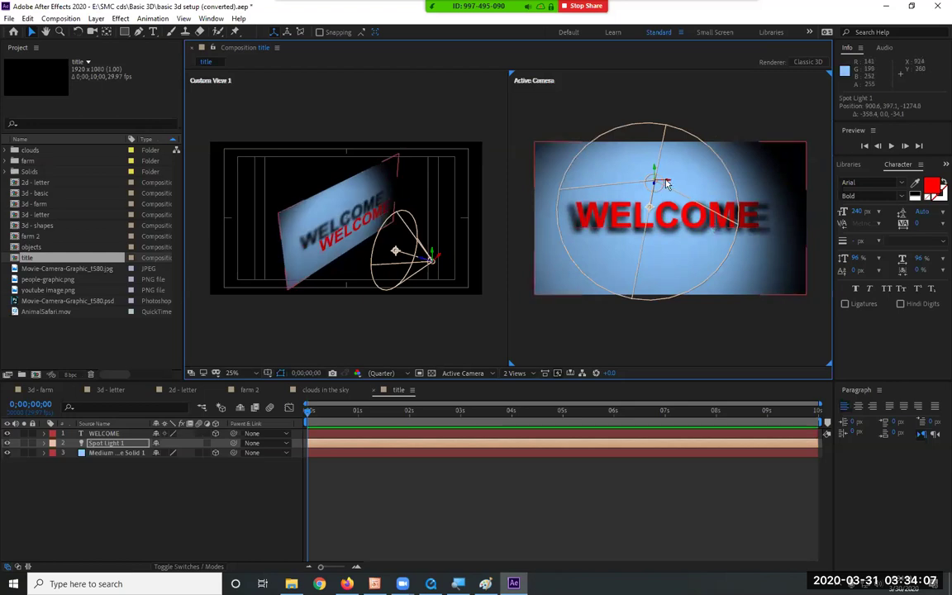
pyautogui.click(97, 19)
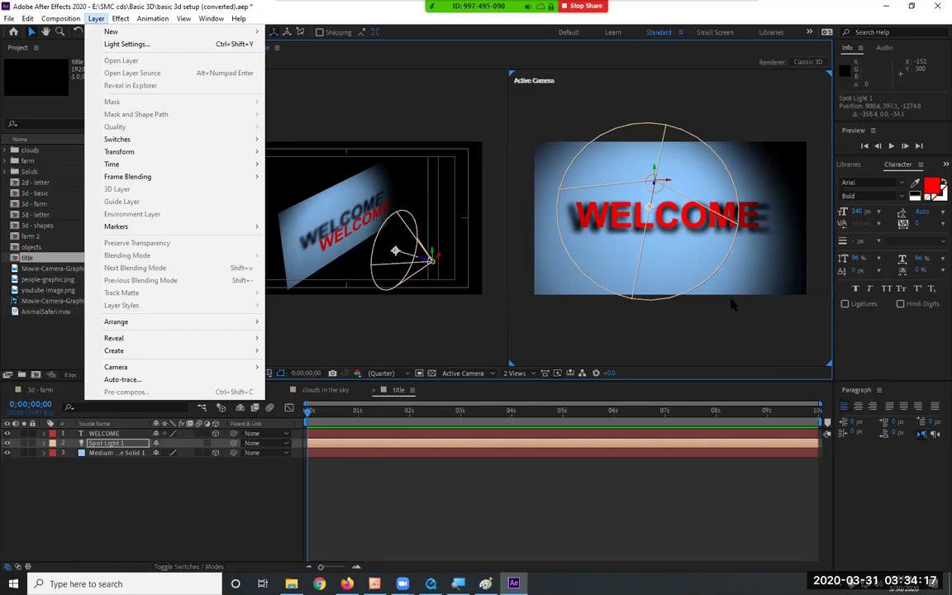
pyautogui.click(420, 52)
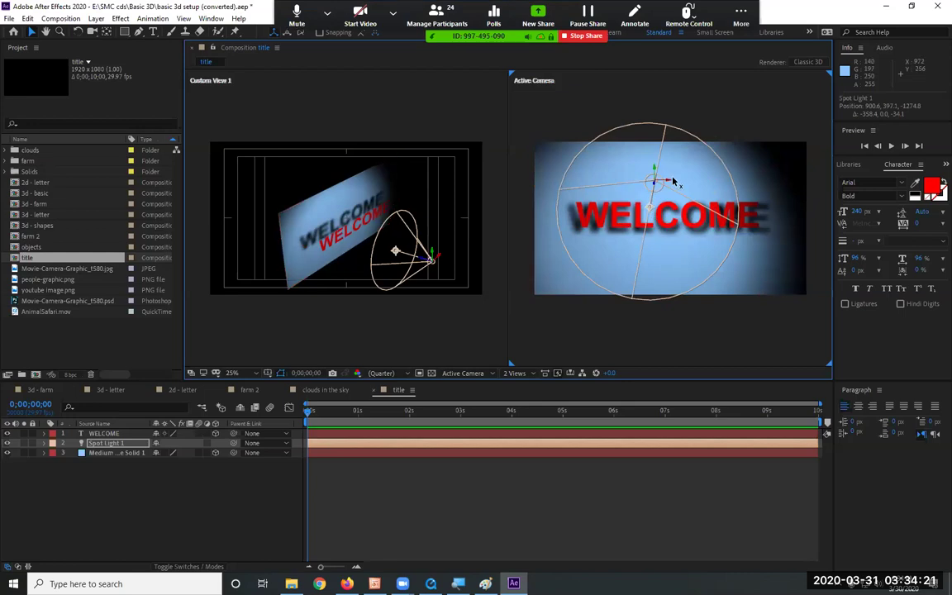
pyautogui.moveTo(666, 182); pyautogui.dragTo(722, 185)
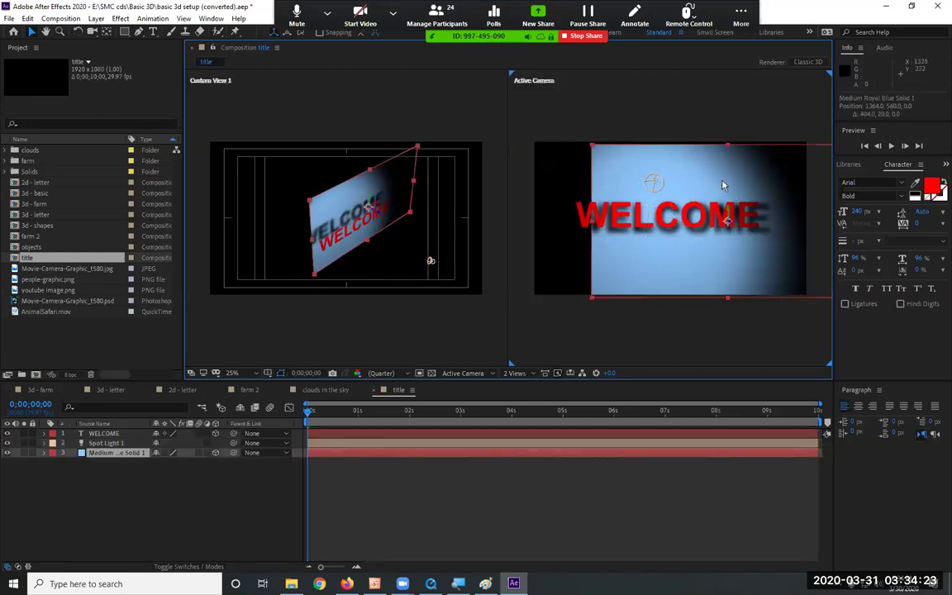
pyautogui.hotkey('ctrl', 'z')
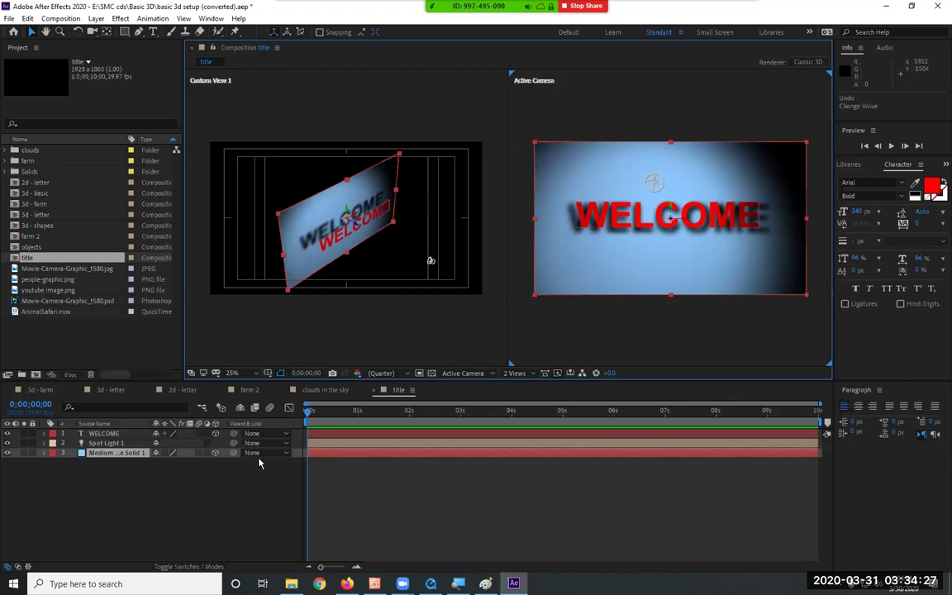
# Step: Set the blue solid's X Rotation to -36° to tilt the backdrop
pyautogui.press('r')
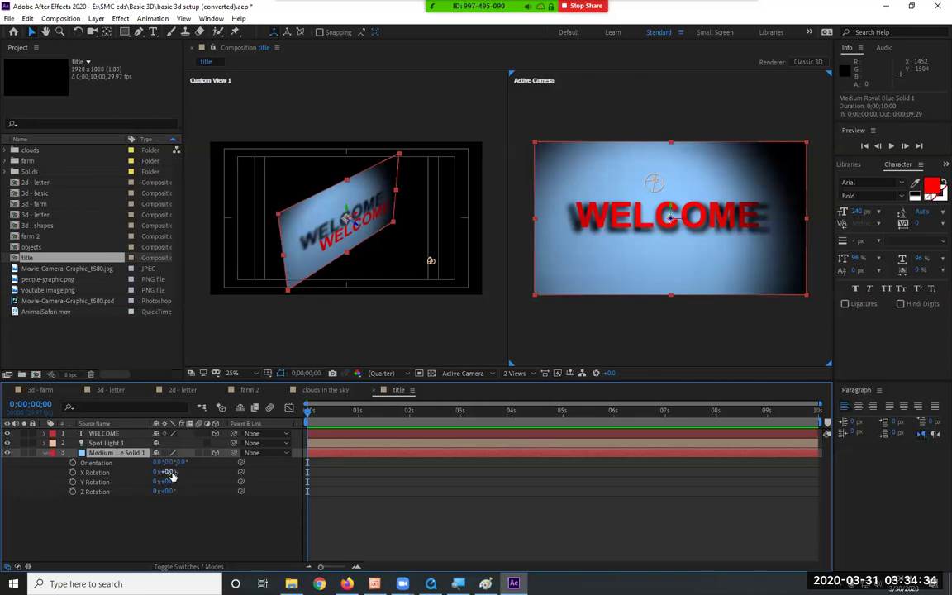
pyautogui.moveTo(170, 474); pyautogui.dragTo(143, 470)
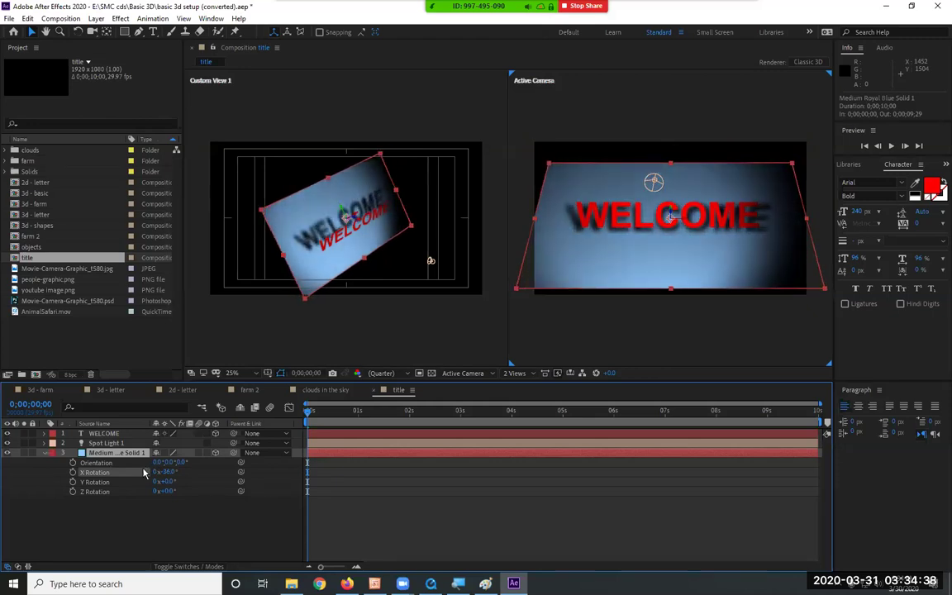
# Step: Move the spot light toward the left edge of the backdrop, placing it at about 375, 450, -1070
pyautogui.click(654, 182)
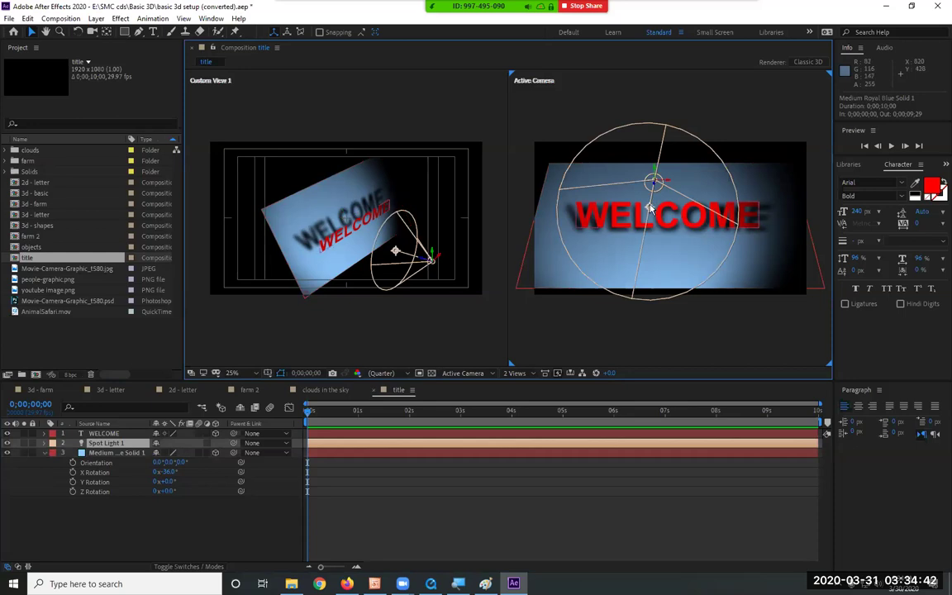
pyautogui.moveTo(654, 185); pyautogui.dragTo(681, 227)
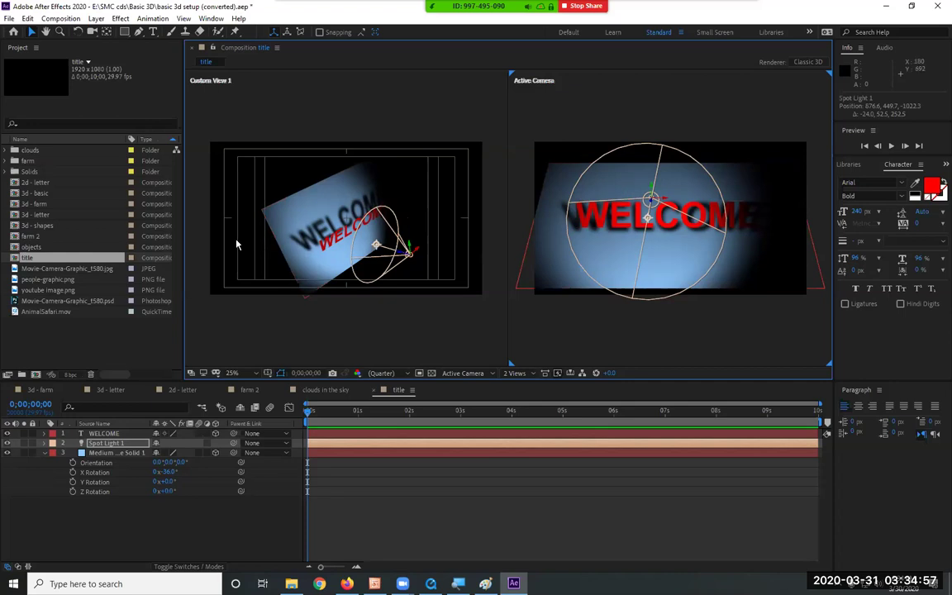
pyautogui.moveTo(676, 201); pyautogui.dragTo(597, 213)
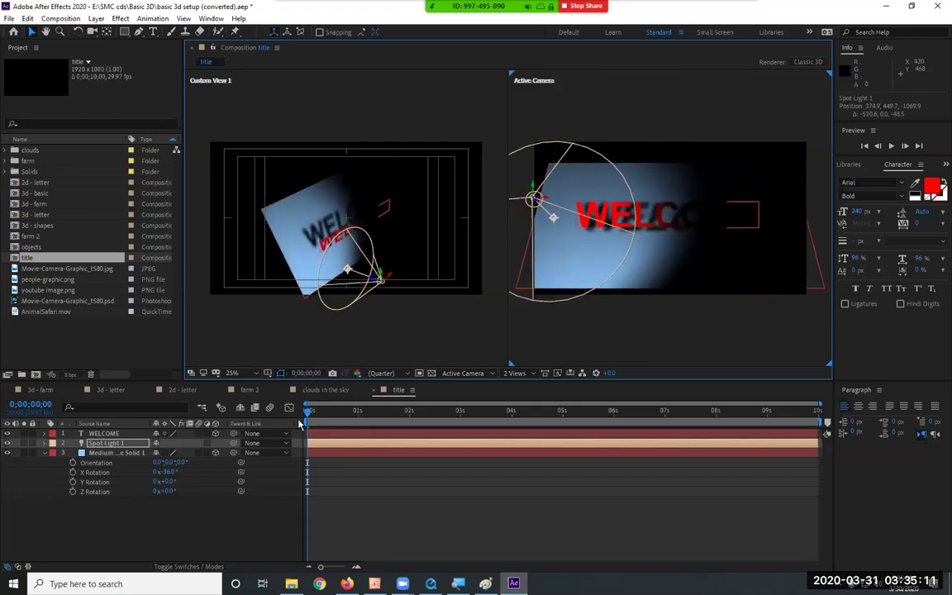
# Step: Reveal the spot light's Transform properties and try to enable keyframing for Point of Interest, Position and Orientation
pyautogui.click(45, 443)
pyautogui.click(55, 454)
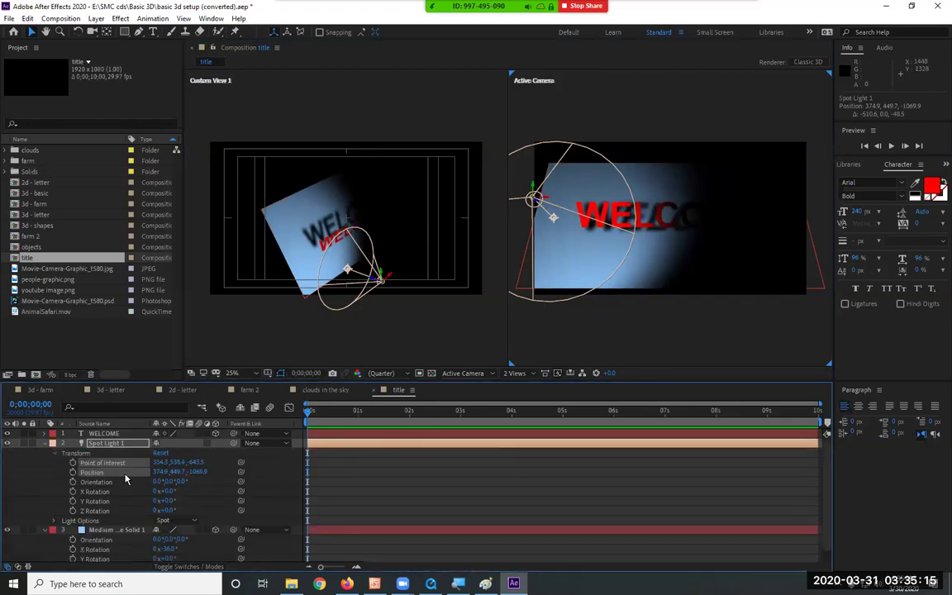
pyautogui.click(72, 462)
pyautogui.click(73, 471)
pyautogui.click(72, 481)
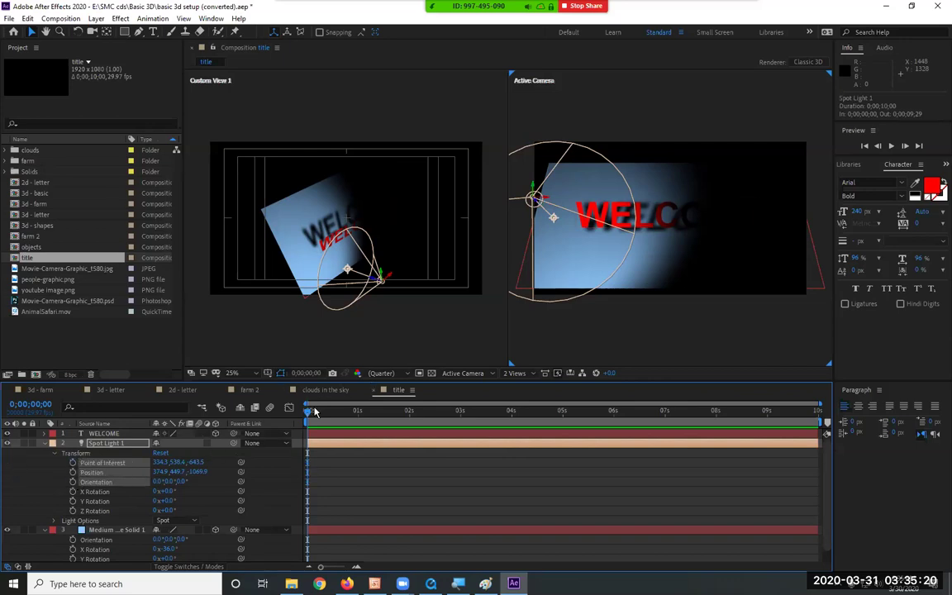
# Step: Try to animate the spot light by moving it at 0;00;09;29 to about 1661, 450, -948, and preview from the first frame
pyautogui.moveTo(307, 417); pyautogui.dragTo(818, 413)
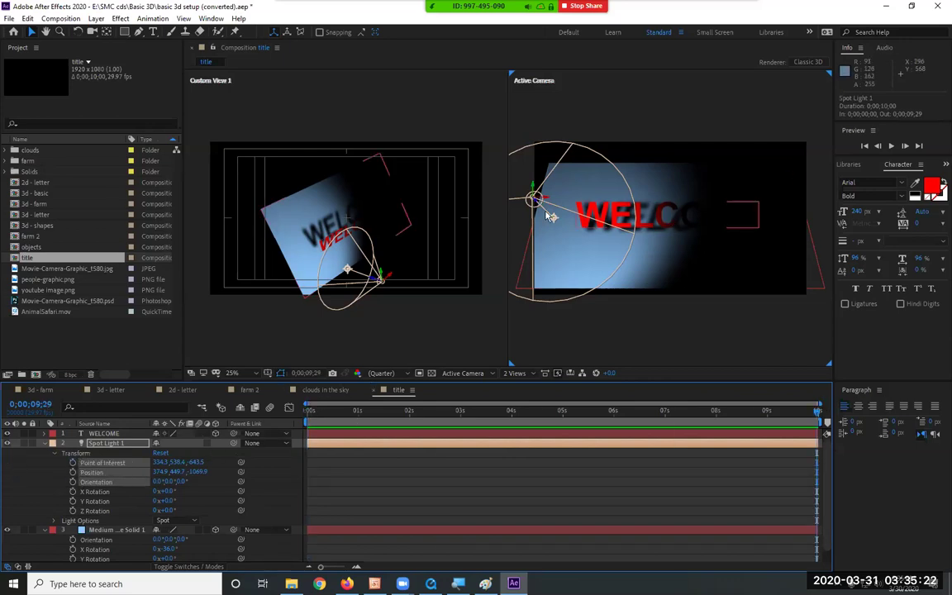
pyautogui.moveTo(545, 201); pyautogui.dragTo(729, 207)
pyautogui.press('Home')
pyautogui.click(556, 341)
pyautogui.press('space')
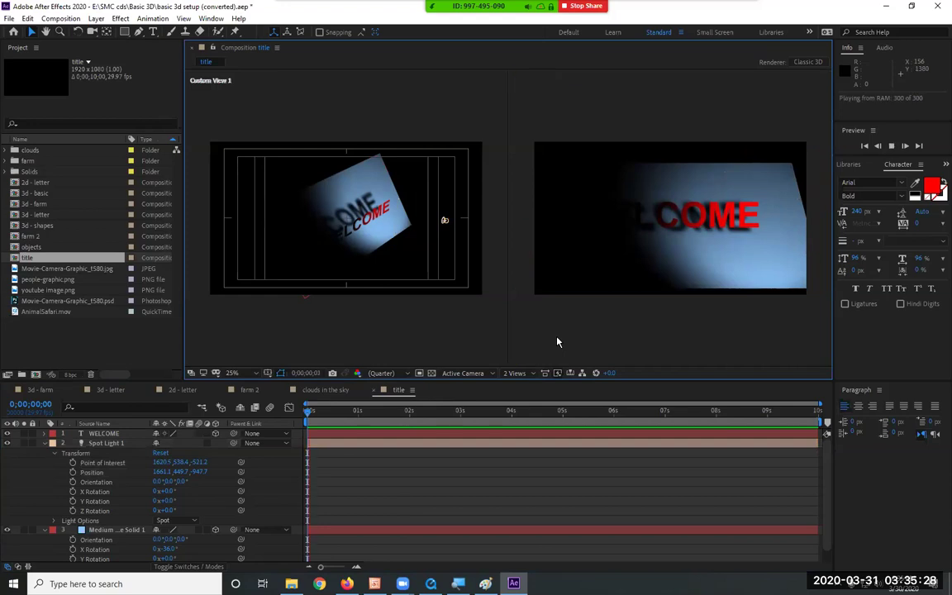
pyautogui.click(557, 341)
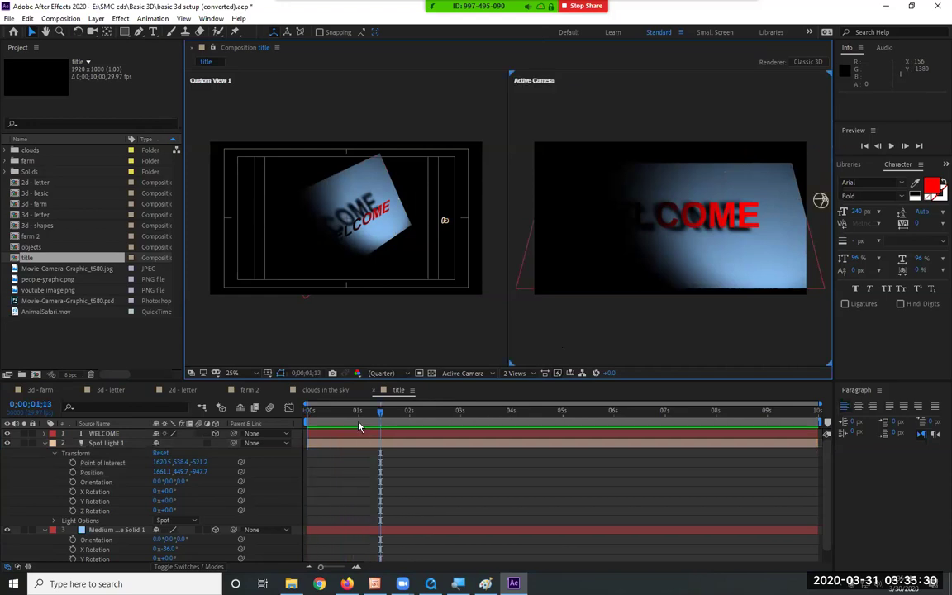
# Step: At the first frame, return the spot light to about 379, 450, -1070 and keyframe only its Point of Interest and Position
pyautogui.moveTo(382, 413); pyautogui.dragTo(220, 432)
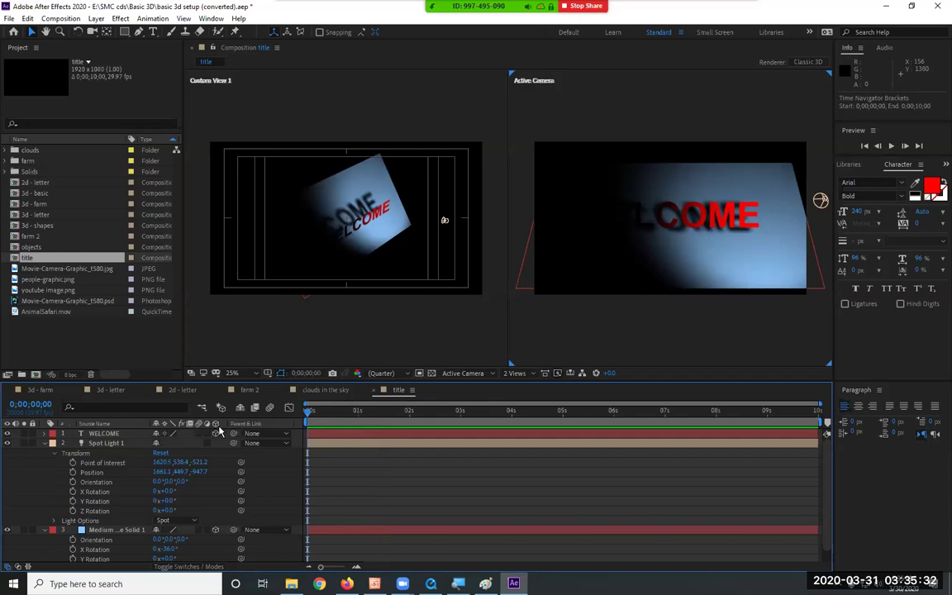
pyautogui.click(820, 201)
pyautogui.moveTo(820, 201); pyautogui.dragTo(581, 197)
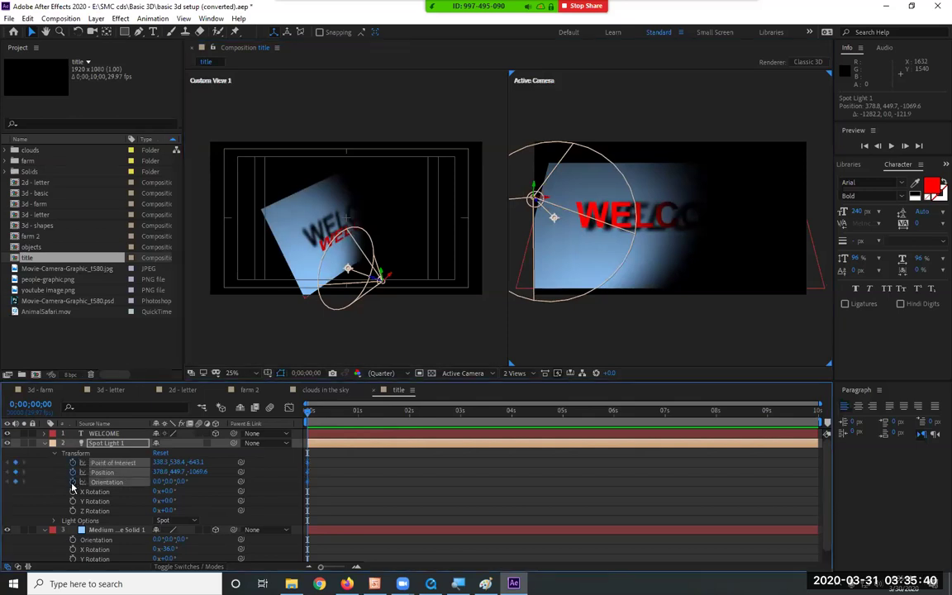
pyautogui.click(82, 463)
pyautogui.click(82, 471)
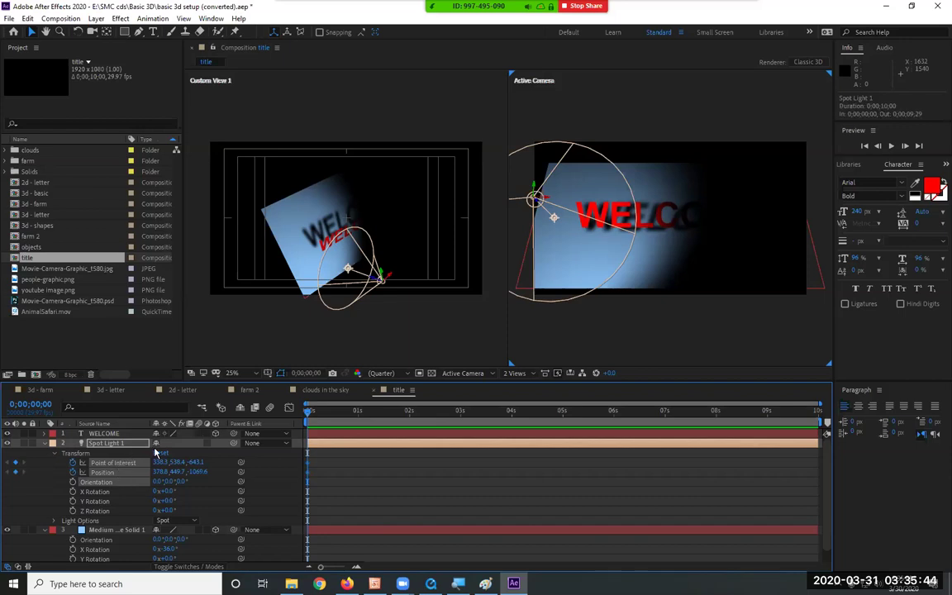
pyautogui.click(404, 472)
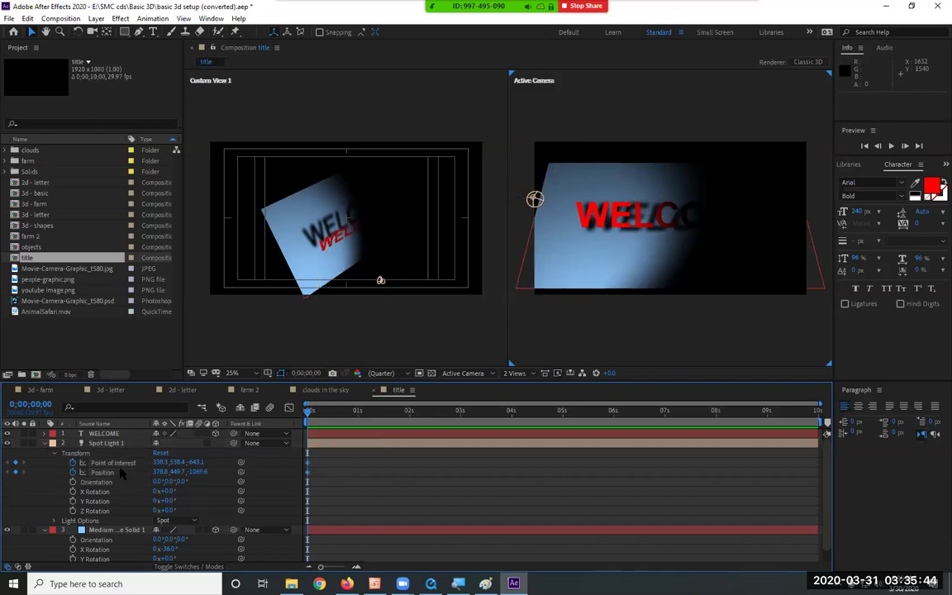
# Step: At 0;00;09;29, move the spot light across to the right side of the backdrop and preview the light animation
pyautogui.moveTo(307, 411); pyautogui.dragTo(822, 411)
pyautogui.click(535, 199)
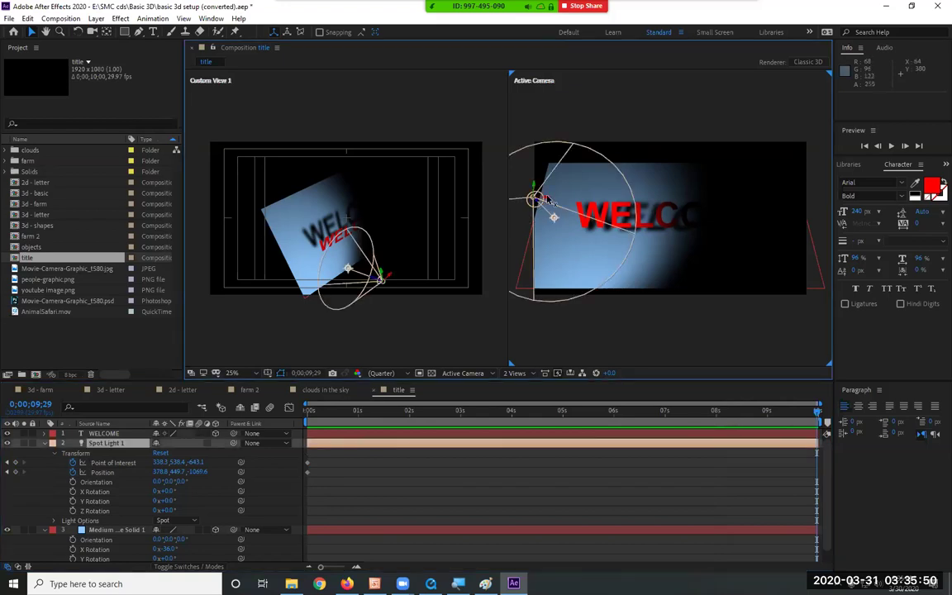
pyautogui.moveTo(545, 200); pyautogui.dragTo(814, 210)
pyautogui.press('space')
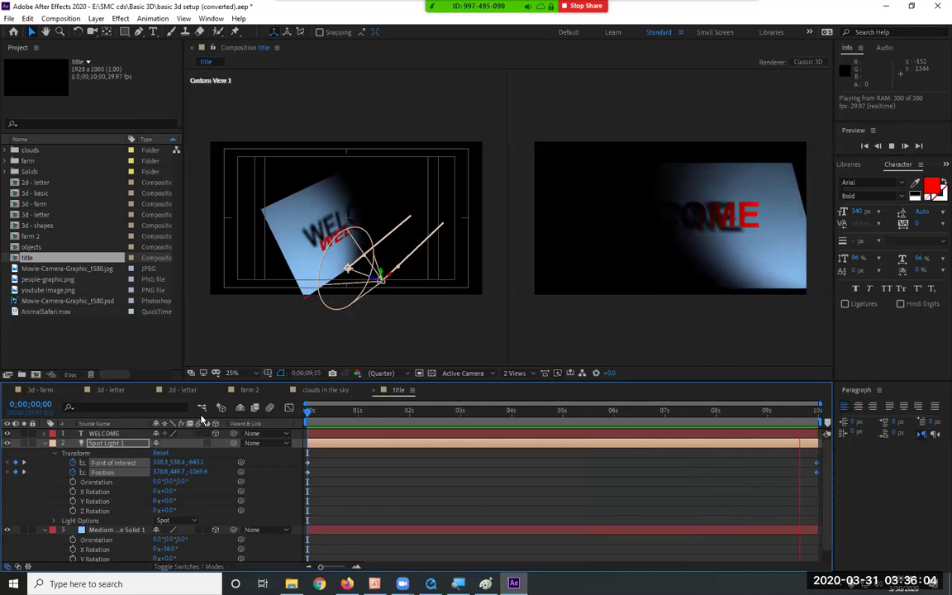
pyautogui.press('space')
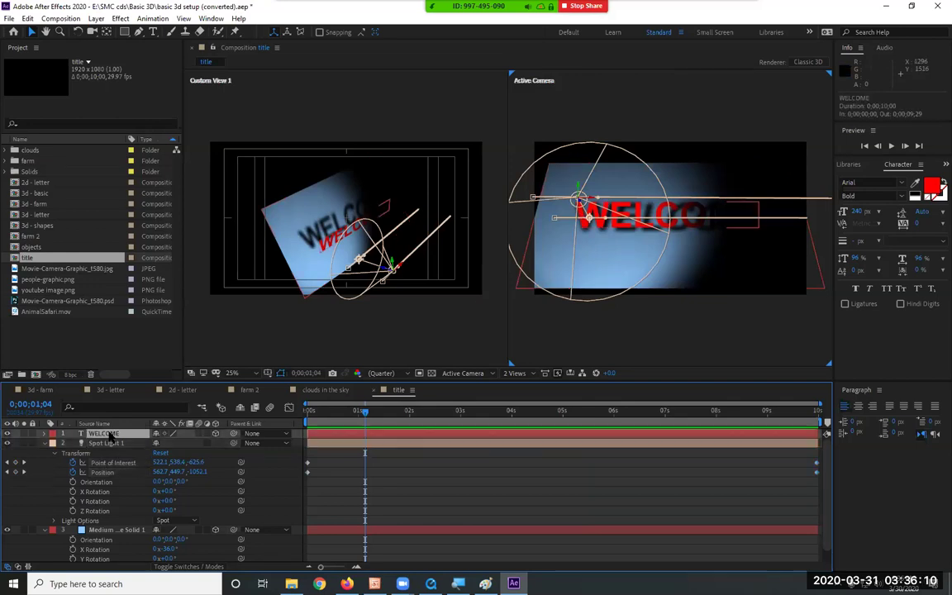
# Step: Replace the WELCOME text with BLOOD
pyautogui.hotkey('ctrl', 'Up')
pyautogui.hotkey('ctrl', 't')
pyautogui.write('BLOOD')
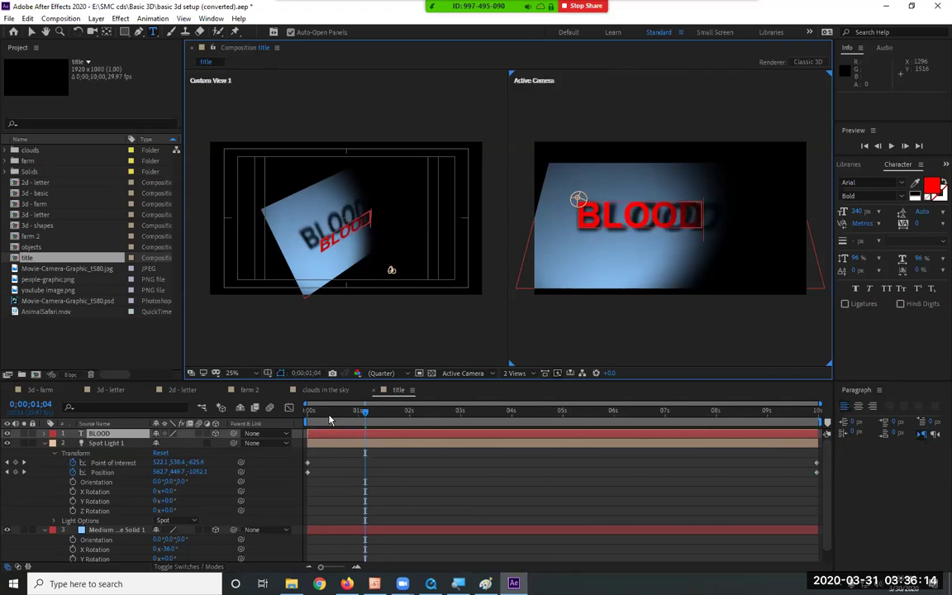
# Step: Preview the BLOOD title from the first frame, and select the spot light to examine its motion path
pyautogui.press('Home')
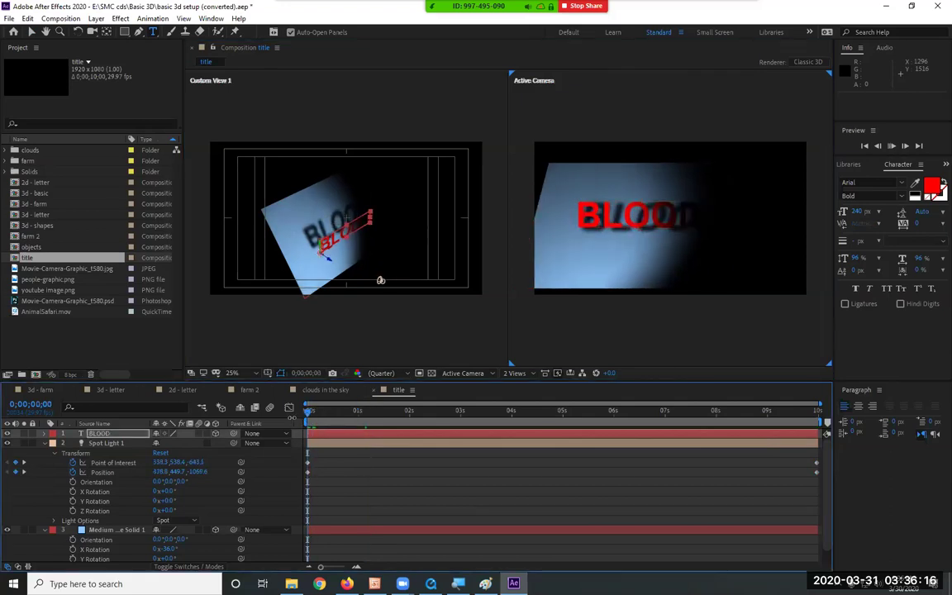
pyautogui.press('space')
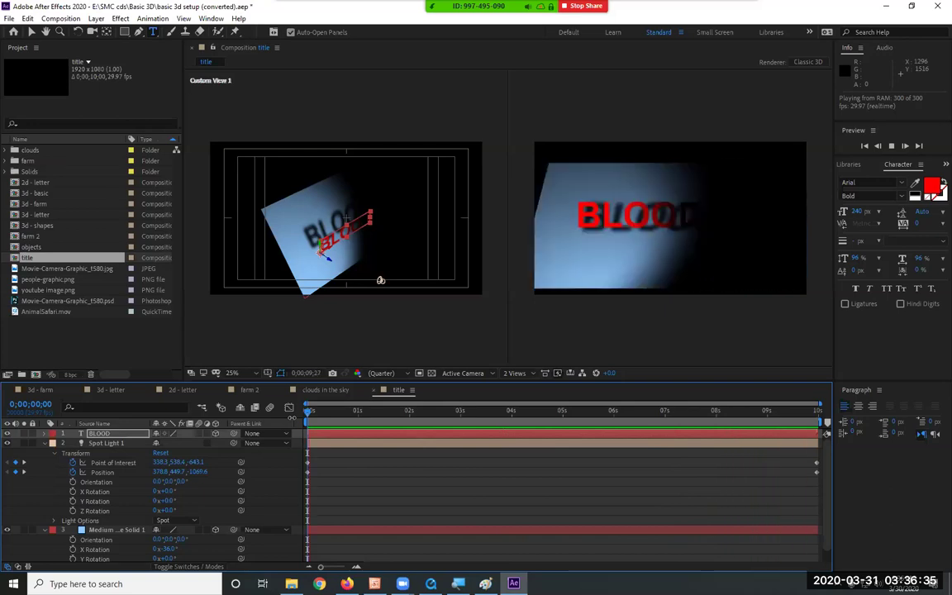
pyautogui.press('space')
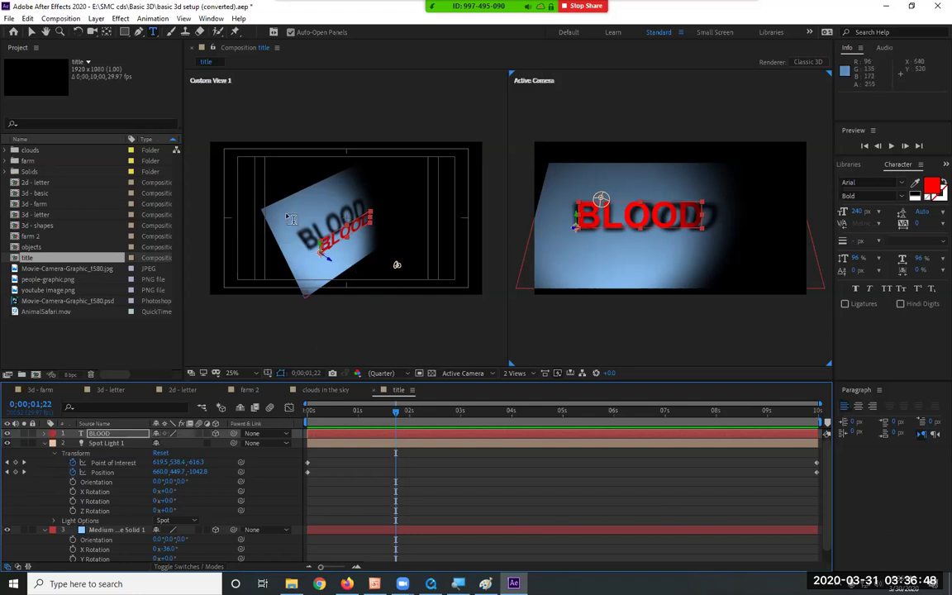
pyautogui.click(31, 31)
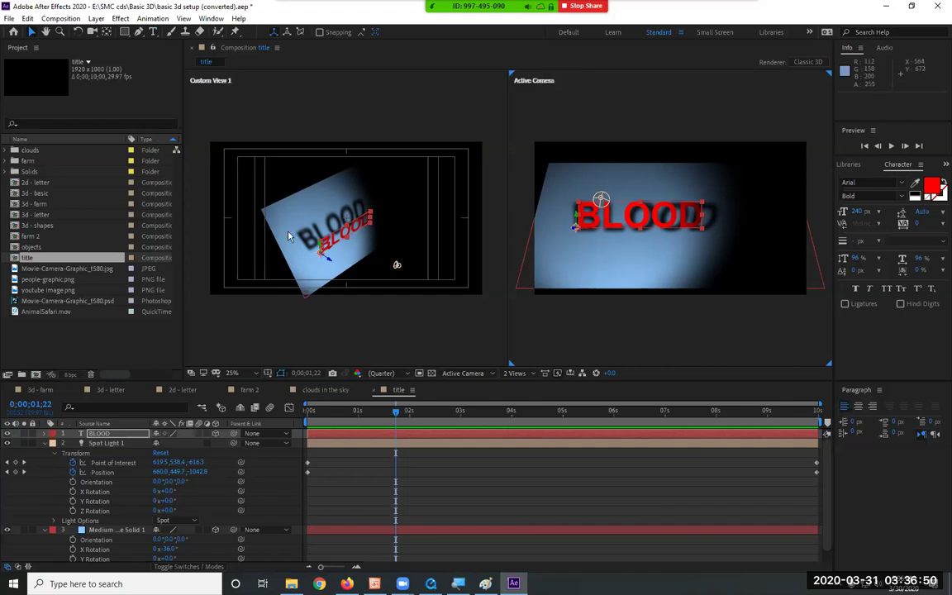
pyautogui.click(395, 265)
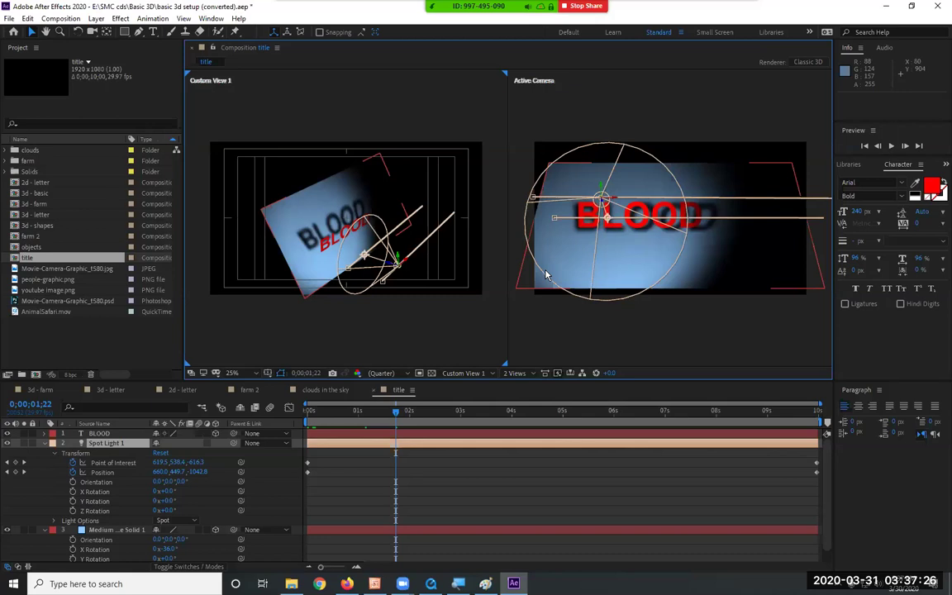
# Step: Replace the BLOOD text with SMC COLLEGE and keep the text layer selected
pyautogui.doubleClick(99, 434)
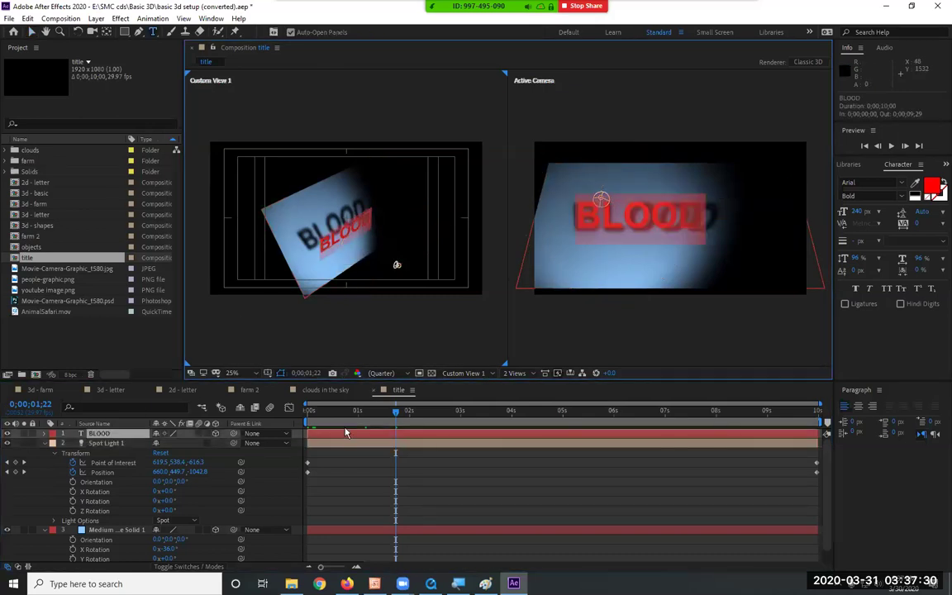
pyautogui.write('SM')
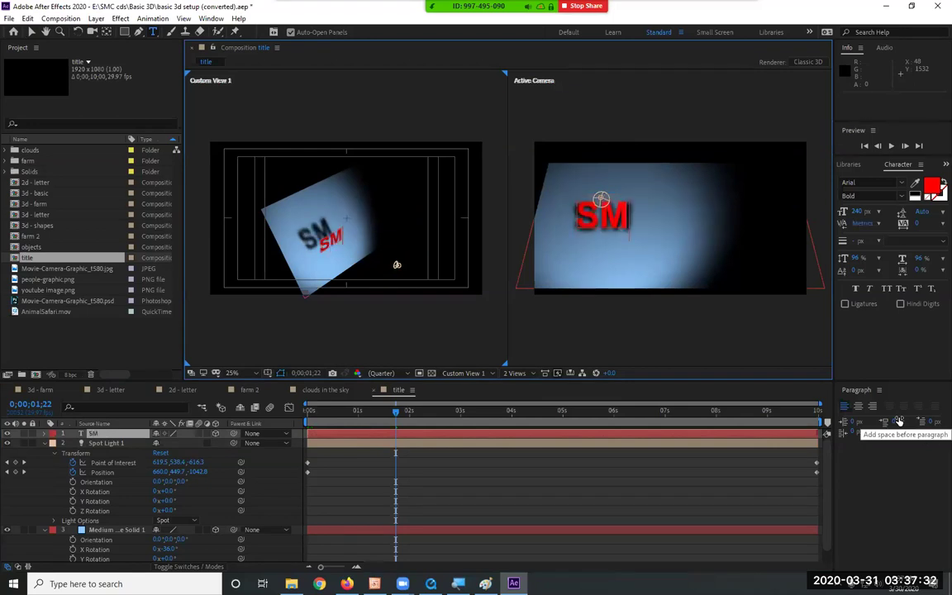
pyautogui.write('C COLLEGER')
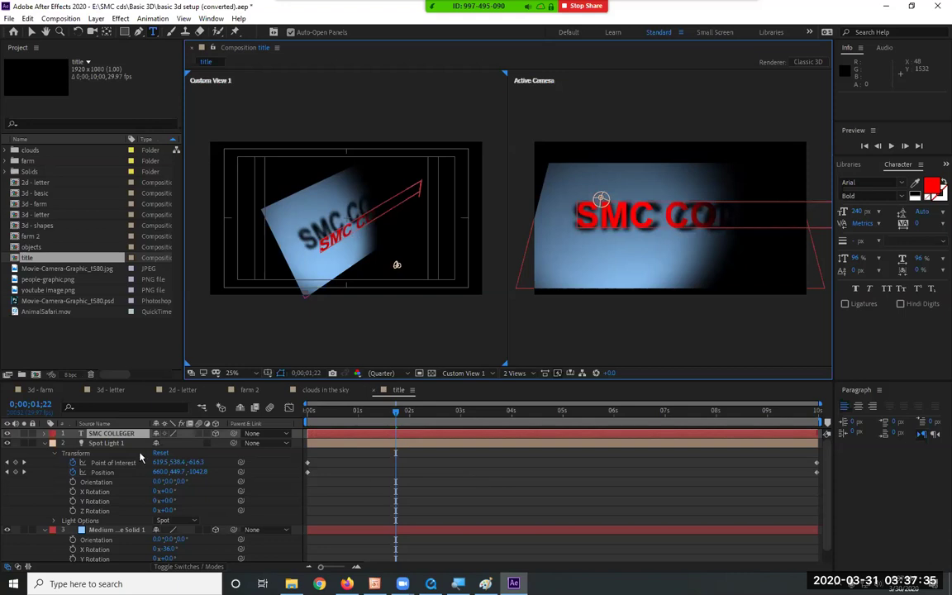
pyautogui.press('BackSpace')
pyautogui.press('BackSpace')
pyautogui.press('BackSpace')
pyautogui.press('BackSpace')
pyautogui.press('BackSpace')
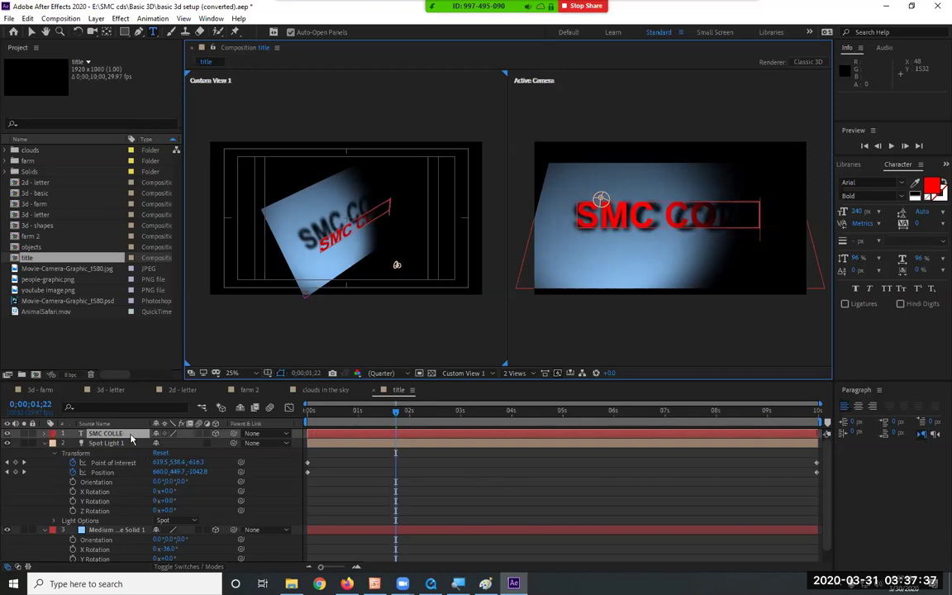
pyautogui.write('LEGE')
pyautogui.press('BackSpace')
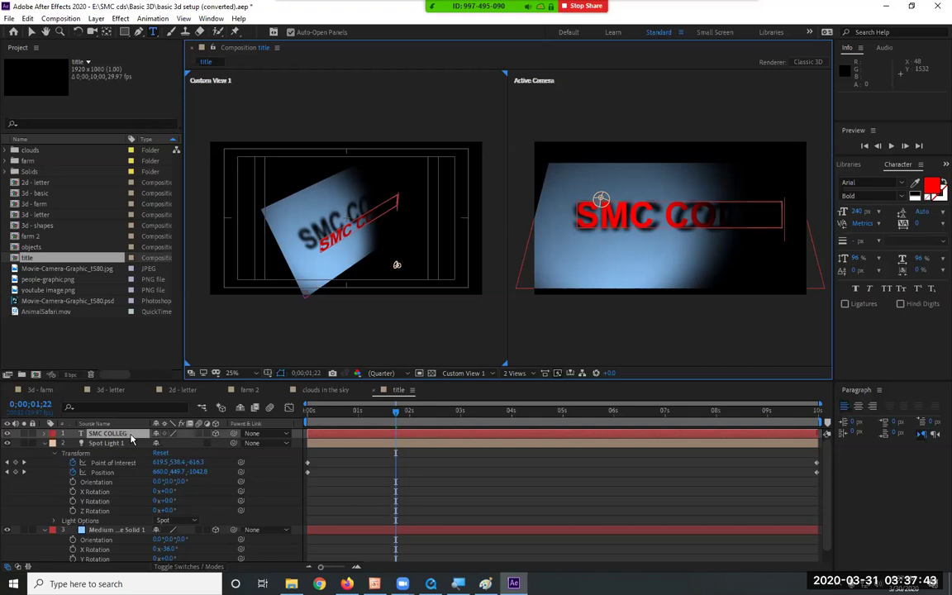
pyautogui.press('BackSpace')
pyautogui.press('BackSpace')
pyautogui.write('eEG')
pyautogui.press('BackSpace')
pyautogui.press('BackSpace')
pyautogui.press('BackSpace')
pyautogui.write('EGE')
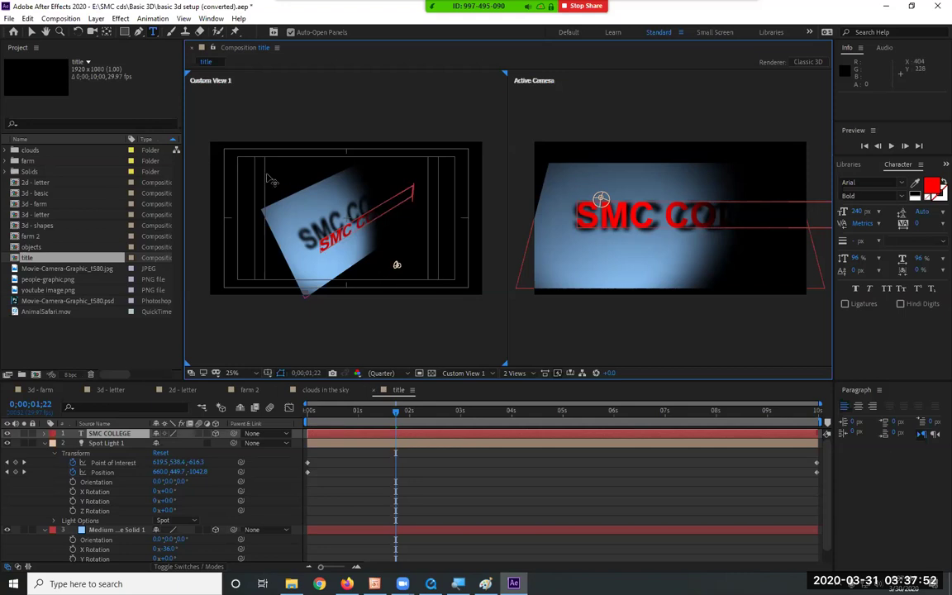
pyautogui.click(31, 31)
pyautogui.click(692, 221)
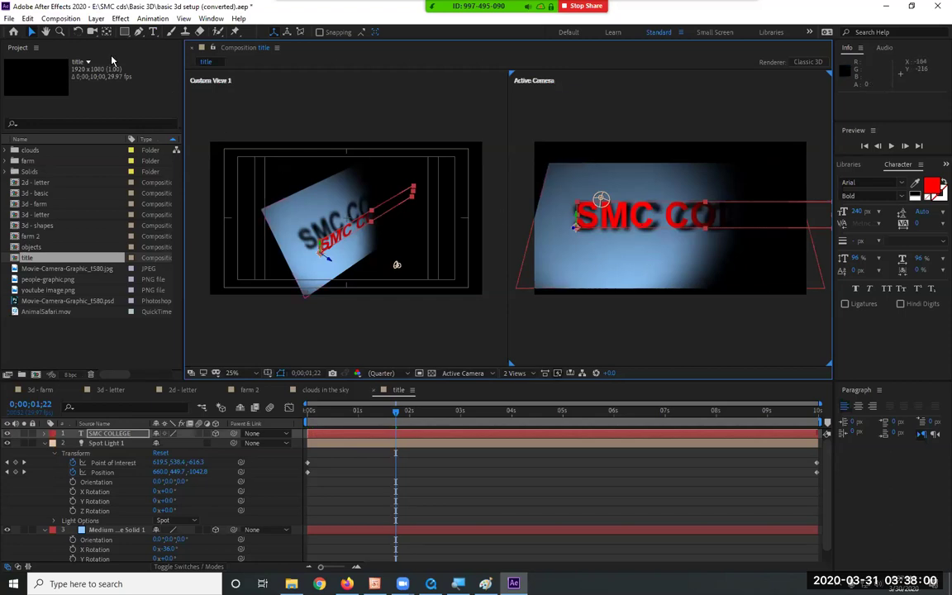
# Step: Draw a circular mask about 783 px wide on the SMC COLLEGE layer and move it up and right around the text
pyautogui.moveTo(126, 35); pyautogui.dragTo(153, 52)
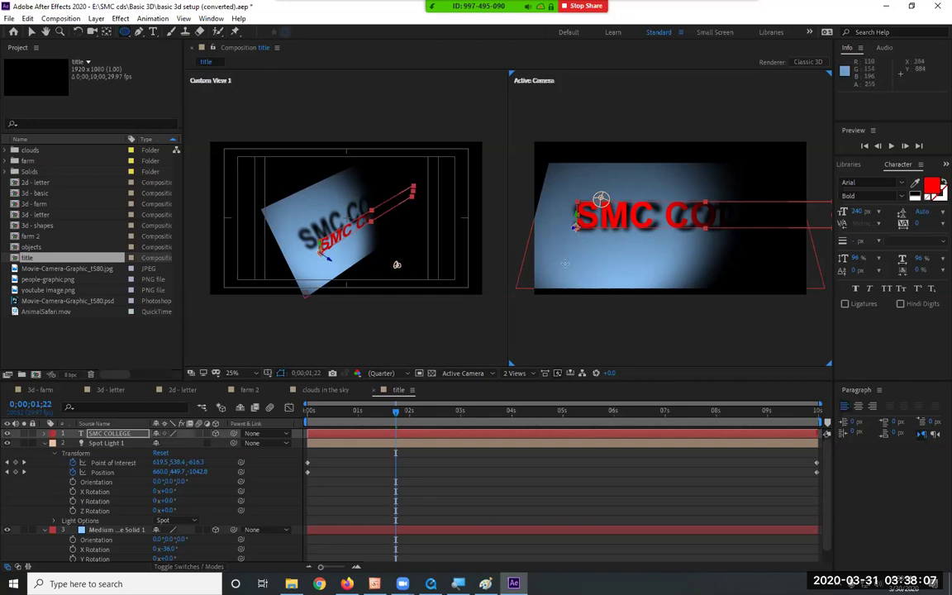
pyautogui.moveTo(581, 192); pyautogui.dragTo(701, 311)
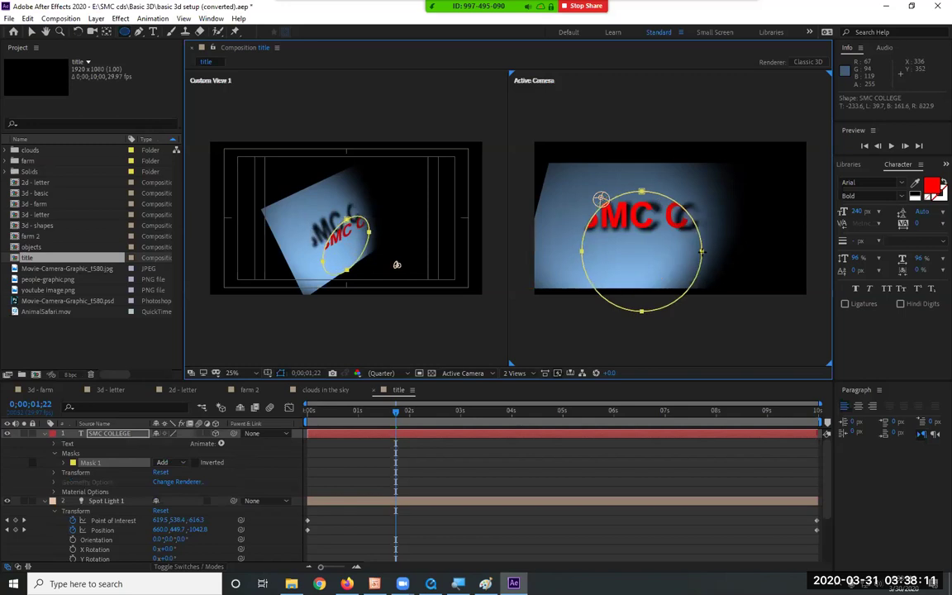
pyautogui.click(33, 31)
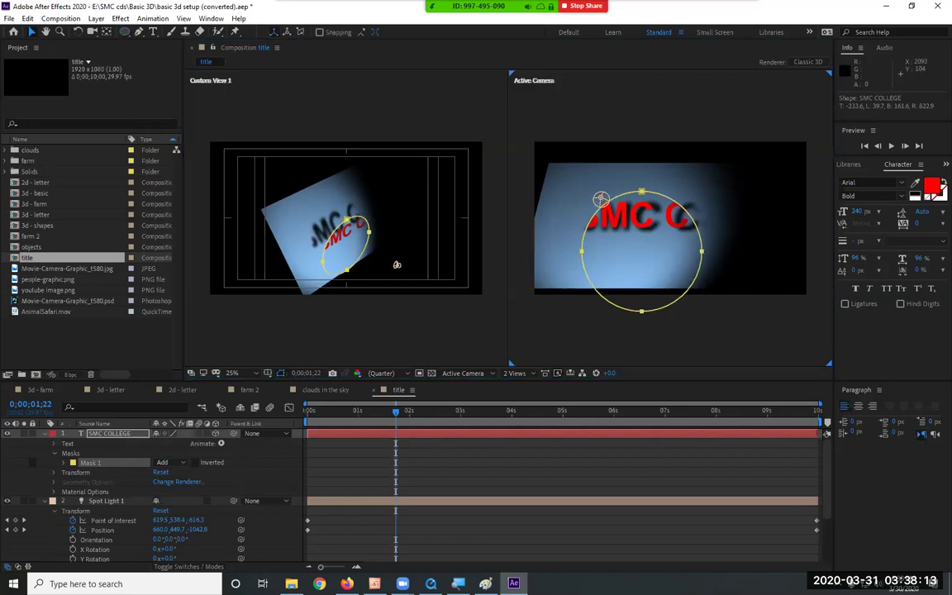
pyautogui.moveTo(678, 305); pyautogui.dragTo(698, 279)
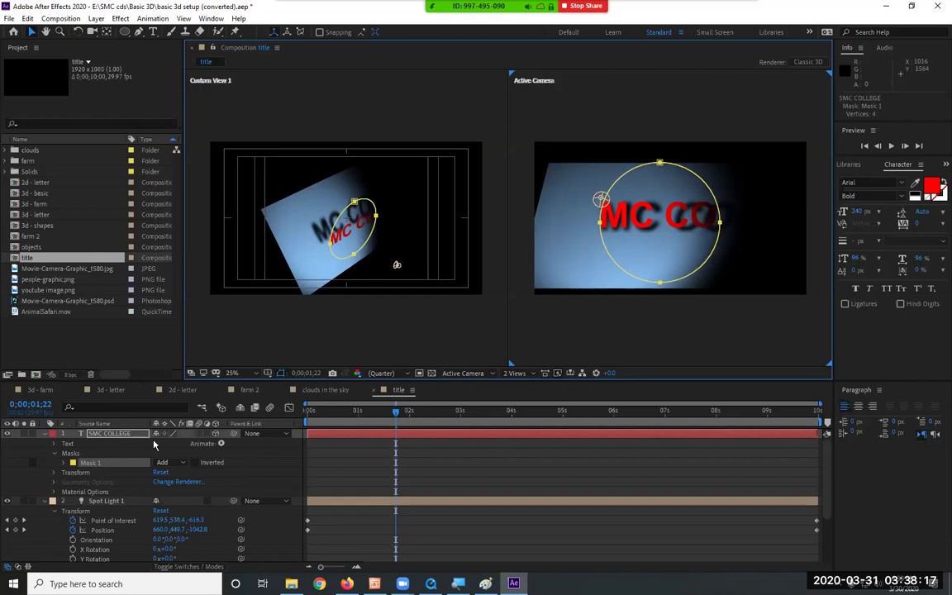
# Step: Set the SMC COLLEGE text's path to Mask 1 and turn on Reverse Path
pyautogui.click(55, 453)
pyautogui.click(56, 453)
pyautogui.click(54, 444)
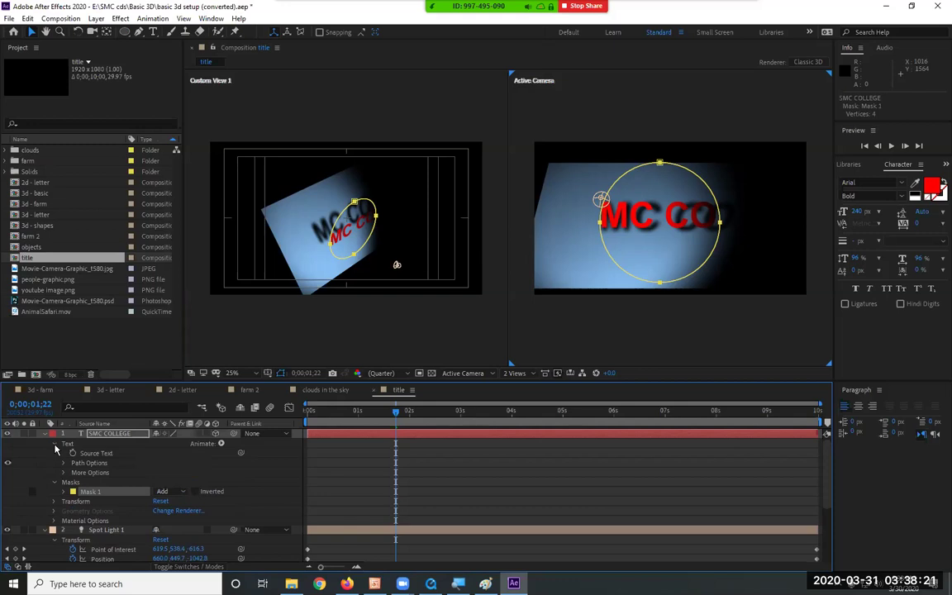
pyautogui.click(64, 464)
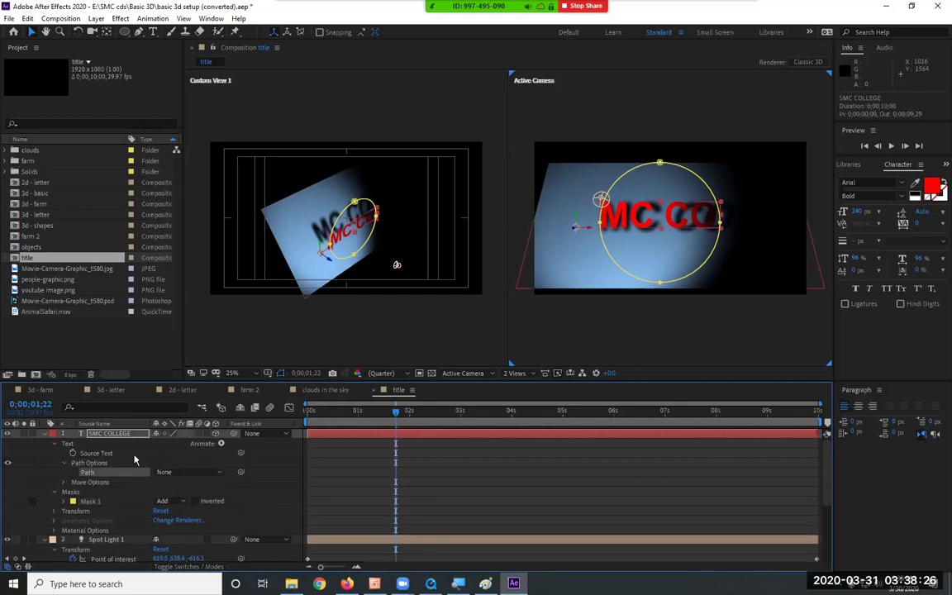
pyautogui.click(190, 475)
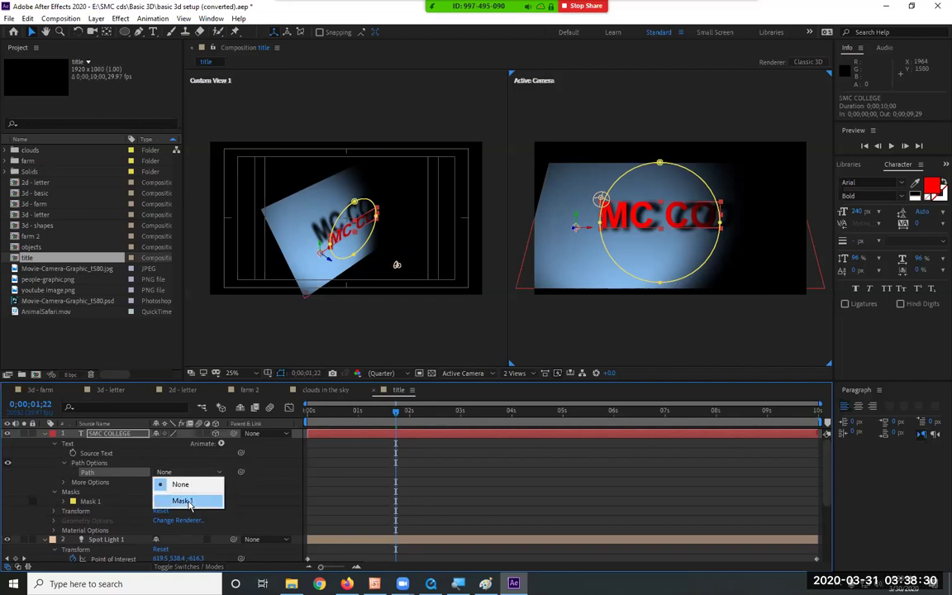
pyautogui.click(182, 500)
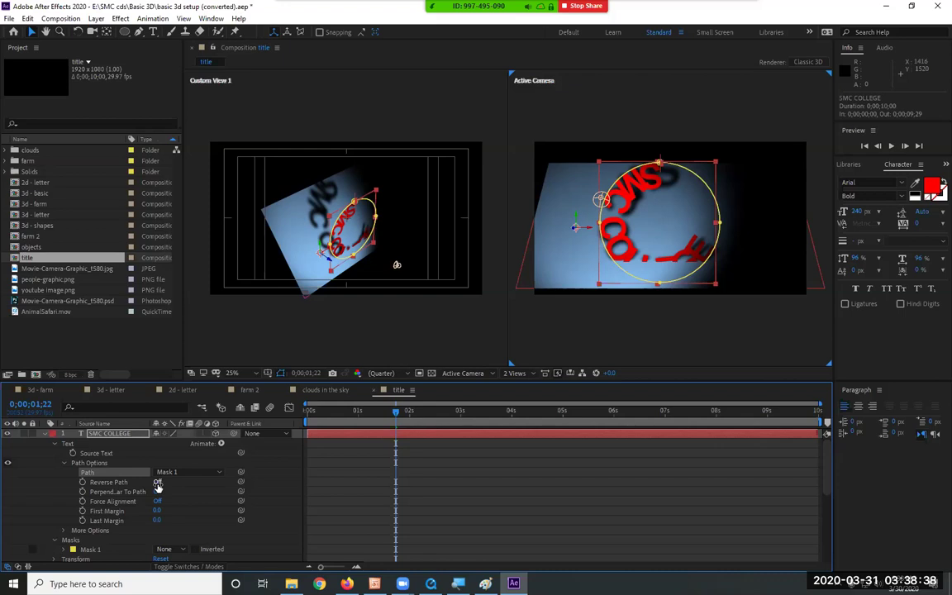
pyautogui.click(157, 483)
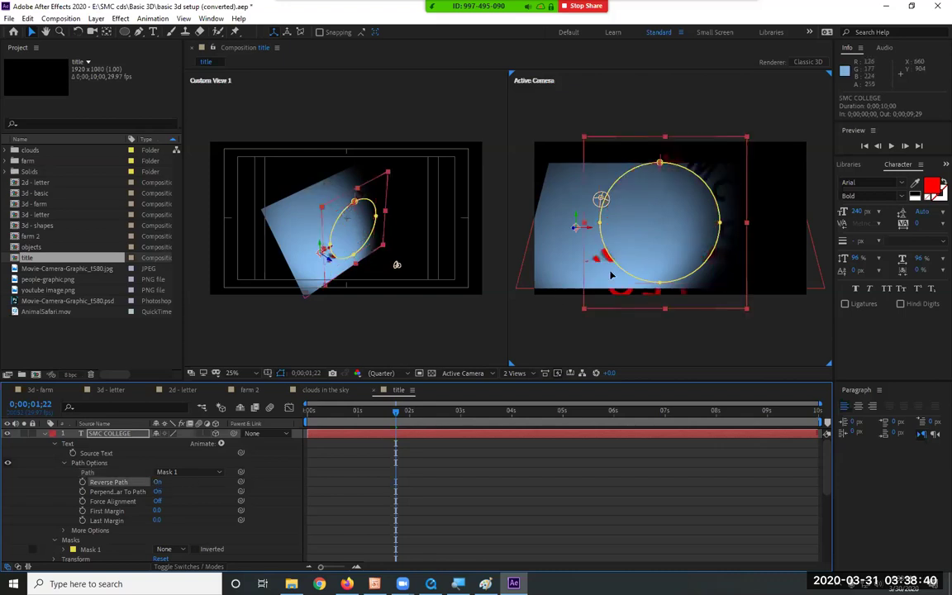
# Step: Push the blue backdrop solid back in depth to a Z position of 1179
pyautogui.click(291, 237)
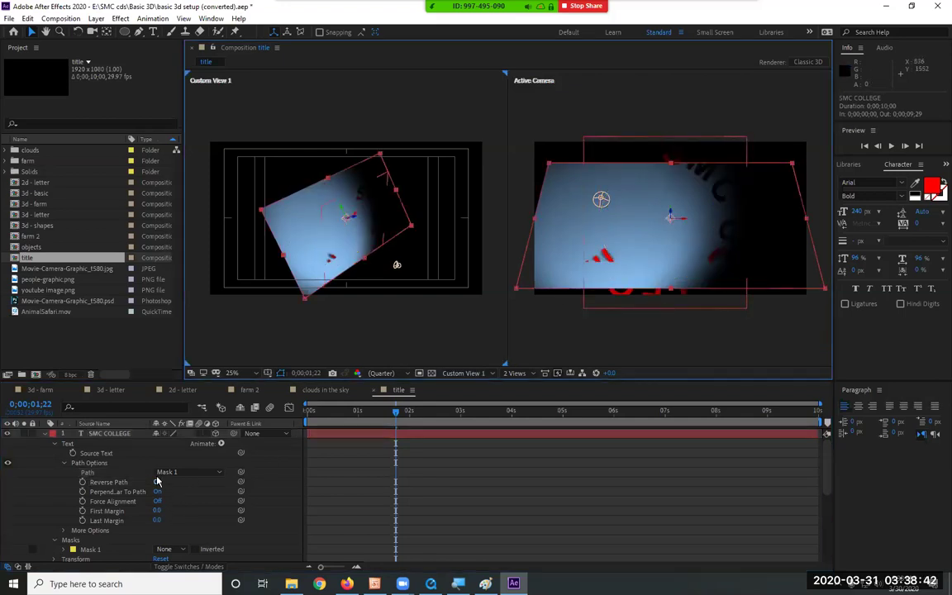
pyautogui.scroll(-3, 157, 481)
pyautogui.scroll(-3, 157, 481)
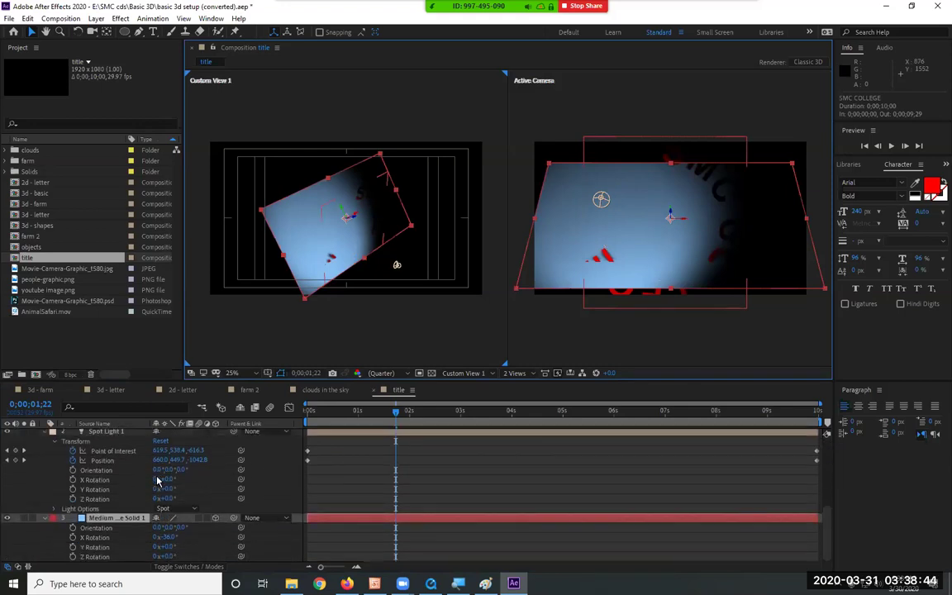
pyautogui.click(120, 517)
pyautogui.press('p')
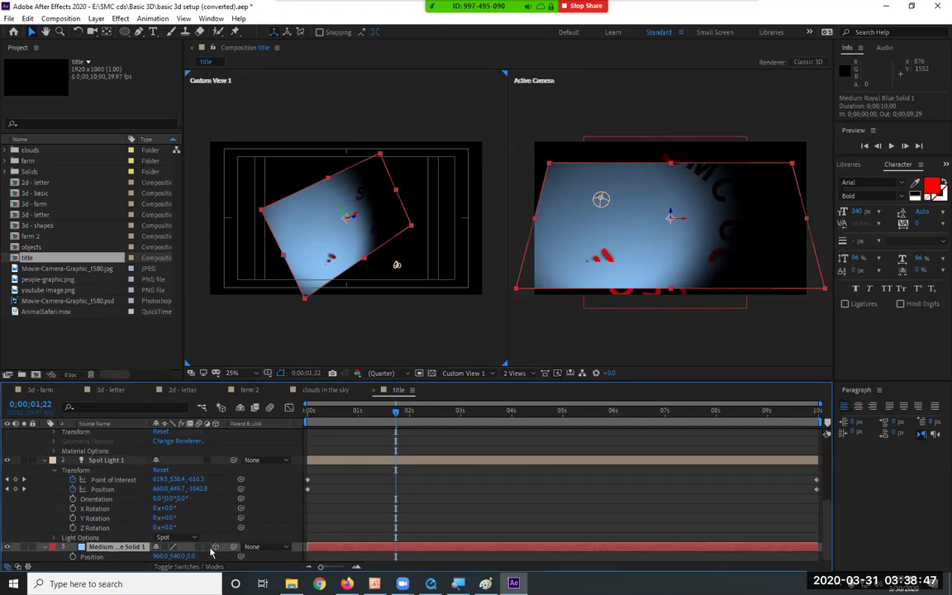
pyautogui.moveTo(192, 556); pyautogui.dragTo(806, 496)
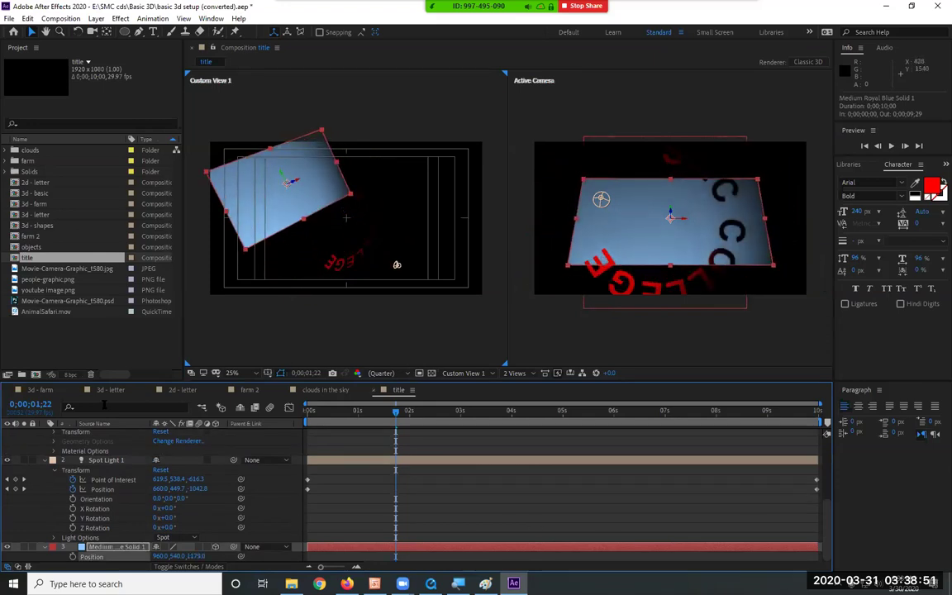
# Step: Collapse the expanded layer properties and hide the Spot Light 1 layer
pyautogui.scroll(5, 77, 450)
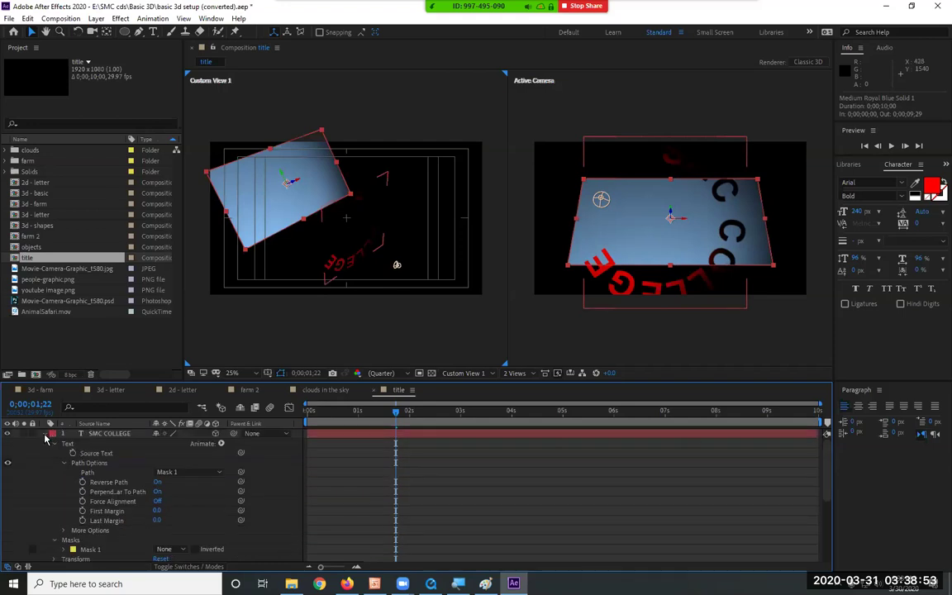
pyautogui.press('p')
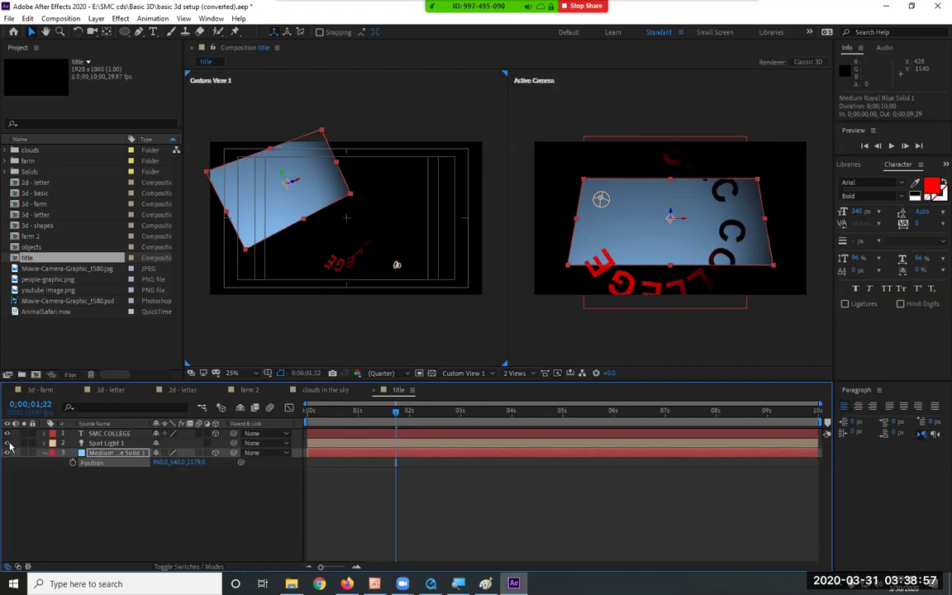
pyautogui.click(8, 444)
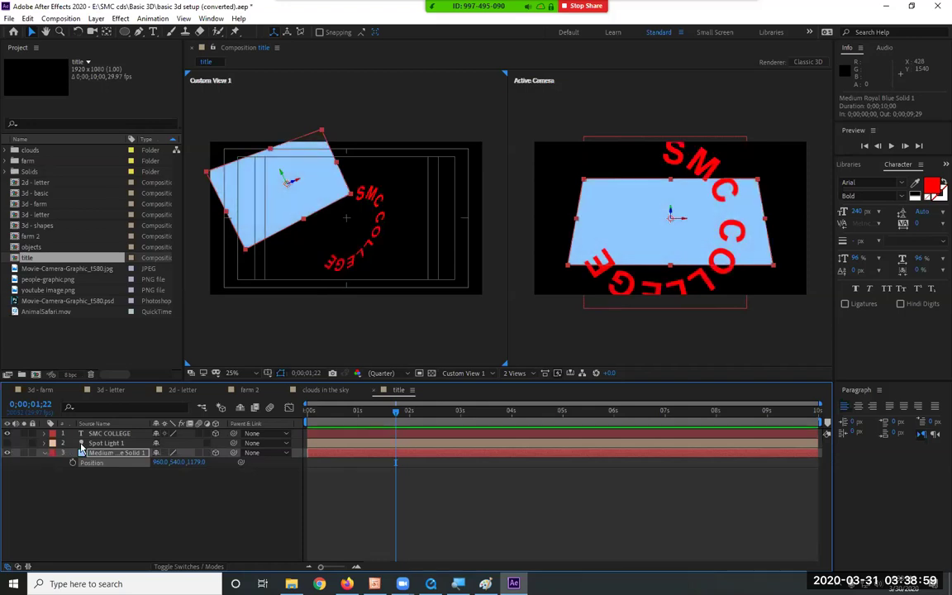
pyautogui.click(106, 443)
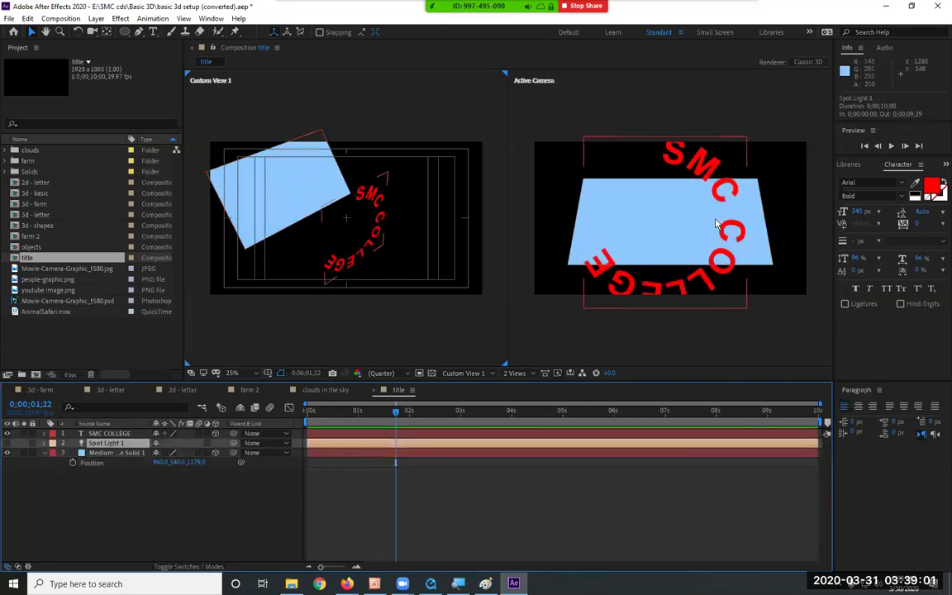
# Step: Tilt the SMC COLLEGE layer to an X Rotation of -71° and return to the first frame
pyautogui.click(113, 433)
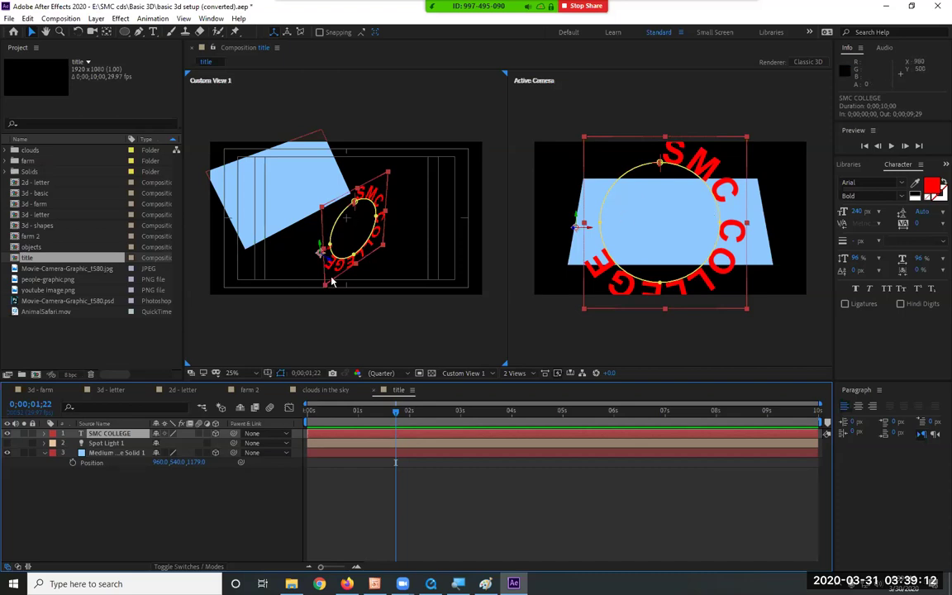
pyautogui.press('r')
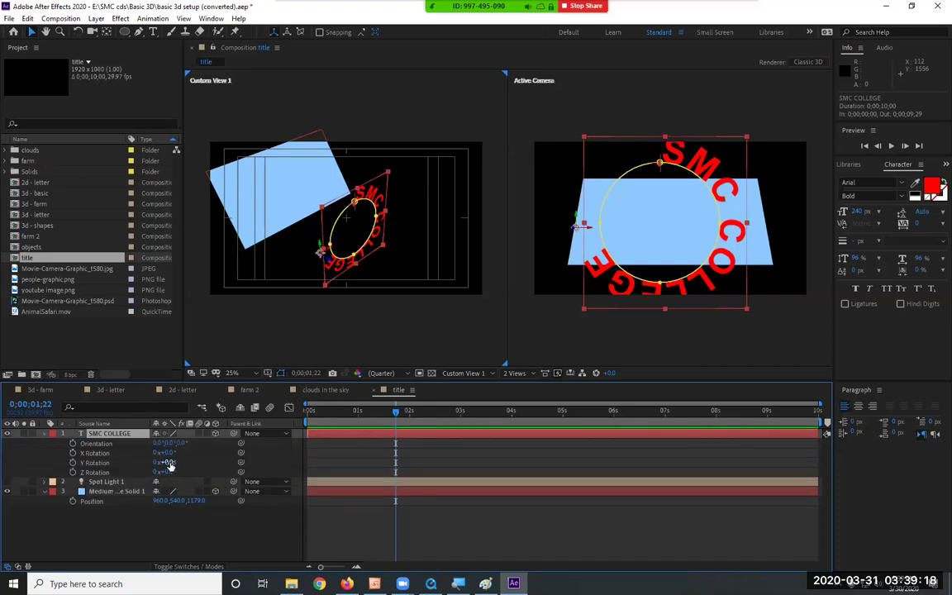
pyautogui.moveTo(165, 452); pyautogui.dragTo(121, 444)
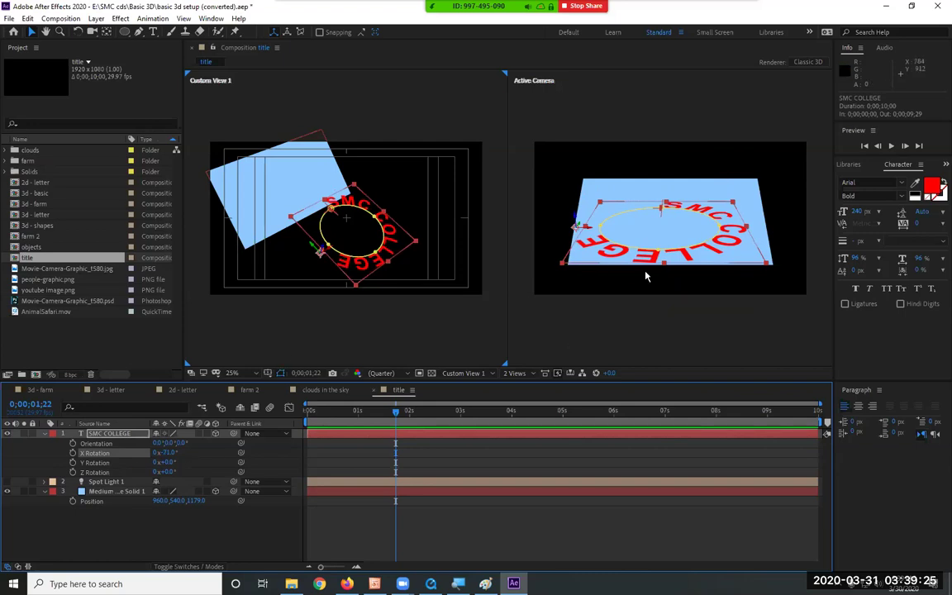
pyautogui.press('Home')
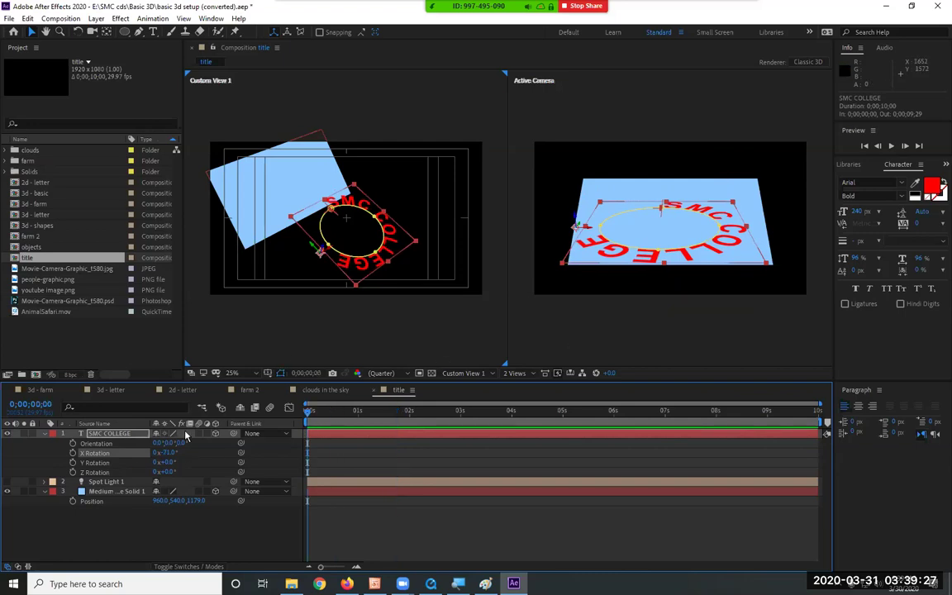
# Step: Try spinning the SMC COLLEGE text with its Z Rotation, and undo the change
pyautogui.click(46, 433)
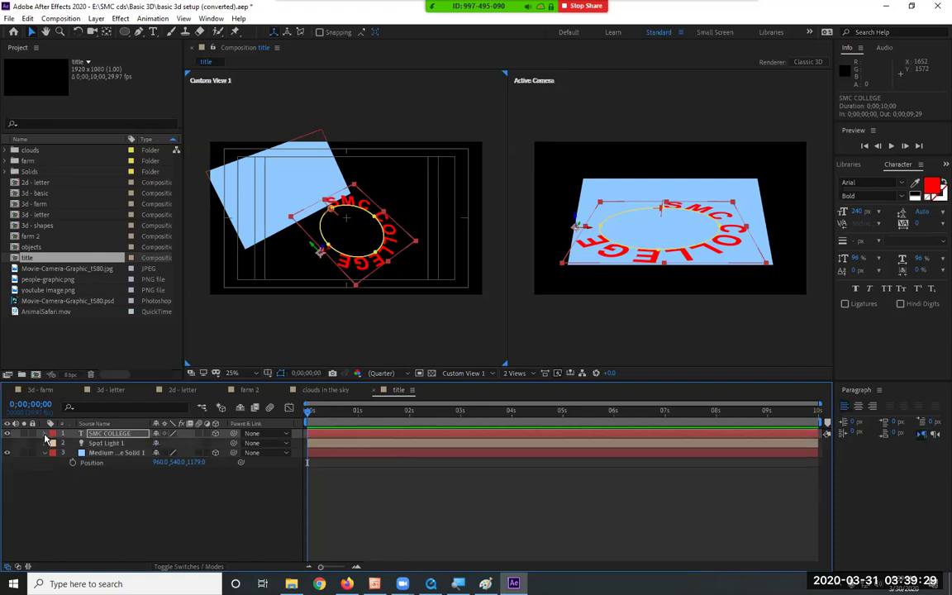
pyautogui.click(46, 433)
pyautogui.click(54, 463)
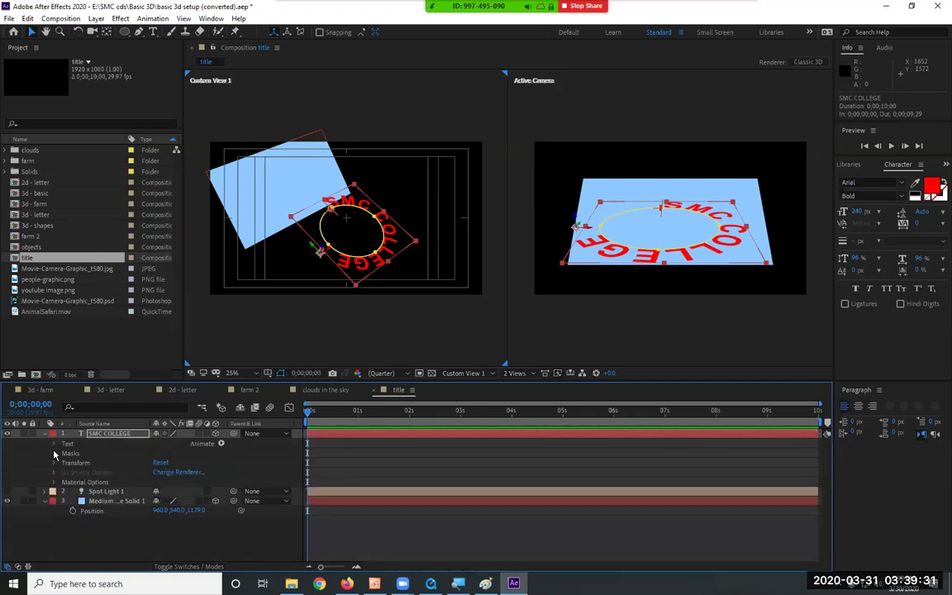
pyautogui.click(53, 444)
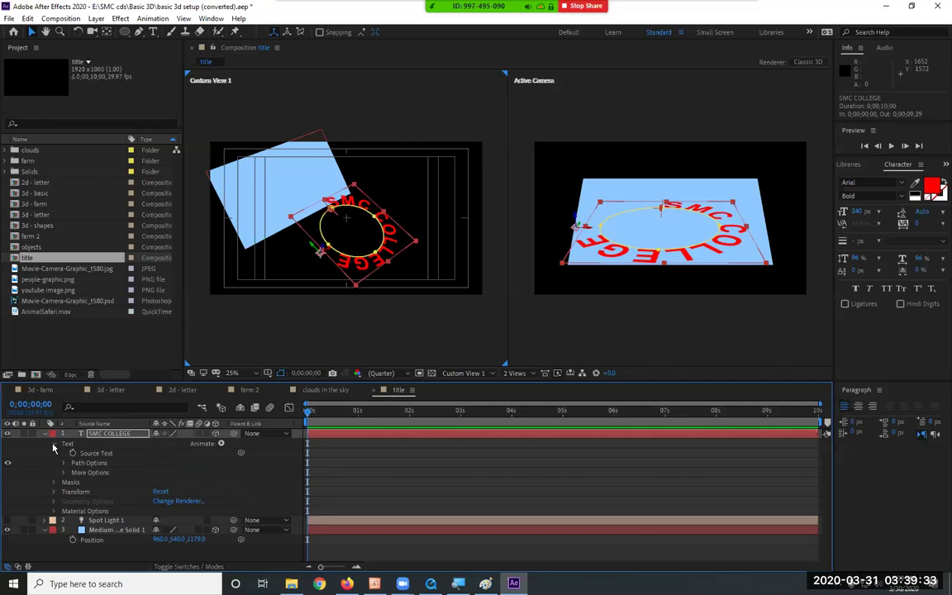
pyautogui.click(56, 492)
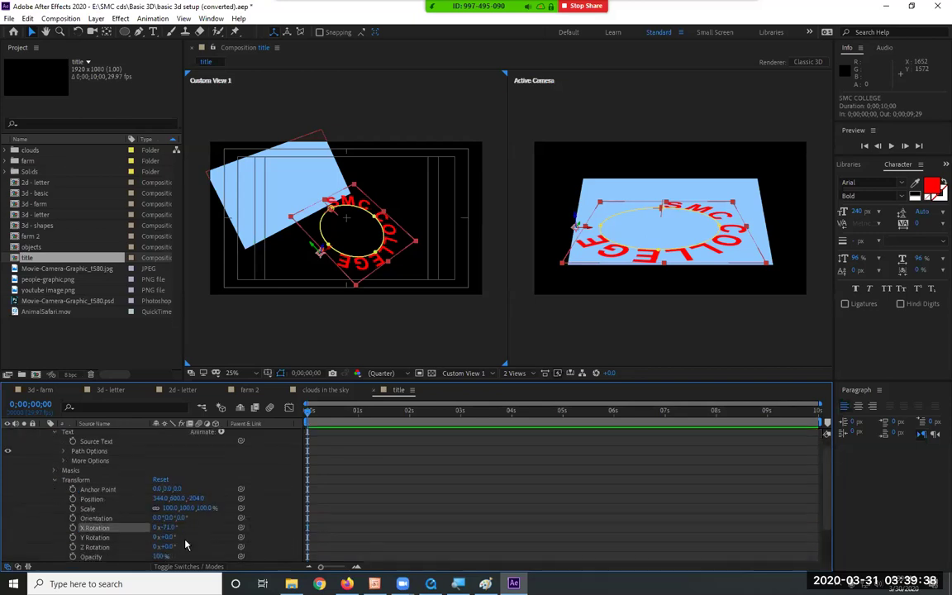
pyautogui.moveTo(163, 547); pyautogui.dragTo(189, 547)
pyautogui.hotkey('ctrl', 'z')
pyautogui.hotkey('ctrl', 'z')
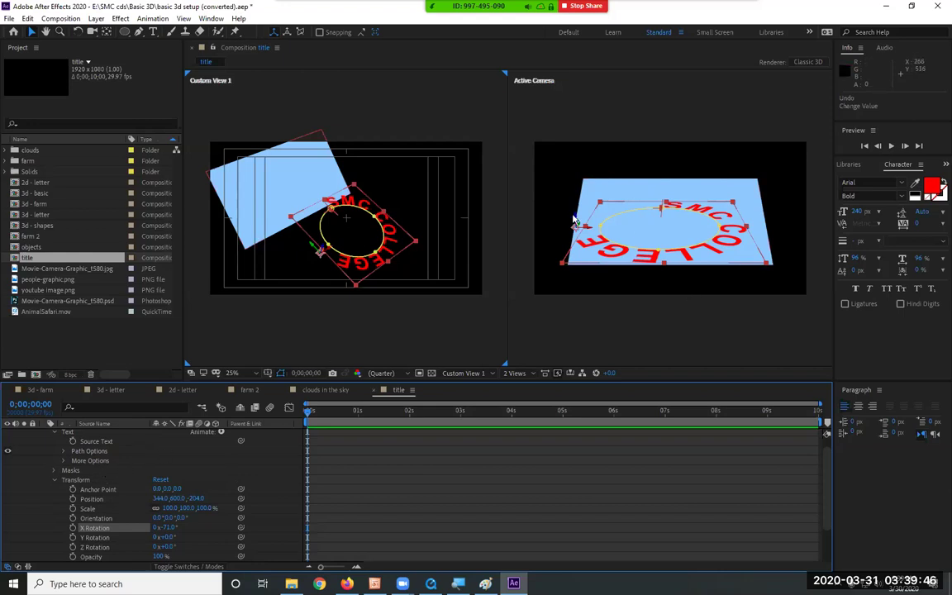
# Step: Keyframe the text path's First Margin at 0 on the first frame and at a much higher value on the last frame, 0;00;09;29
pyautogui.click(64, 451)
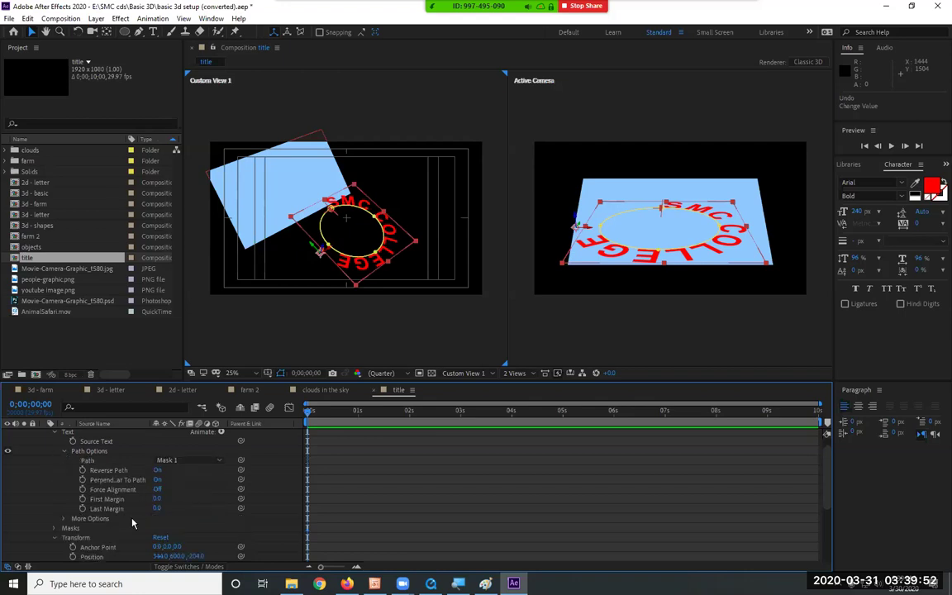
pyautogui.moveTo(156, 498)
pyautogui.mouseDown()
pyautogui.moveTo(402, 556)
pyautogui.moveTo(744, 557)
pyautogui.moveTo(606, 557)
pyautogui.moveTo(155, 496)
pyautogui.mouseUp()
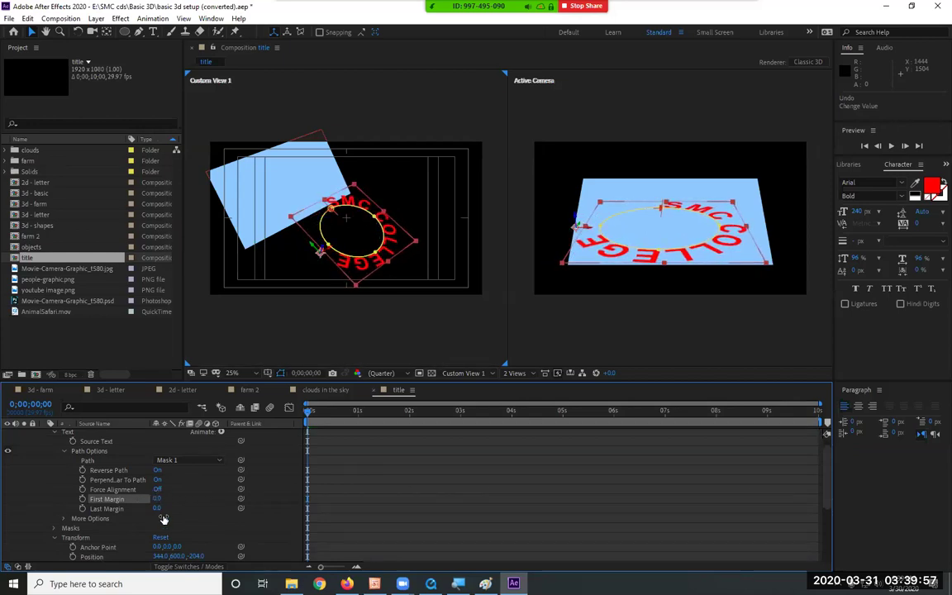
pyautogui.click(82, 499)
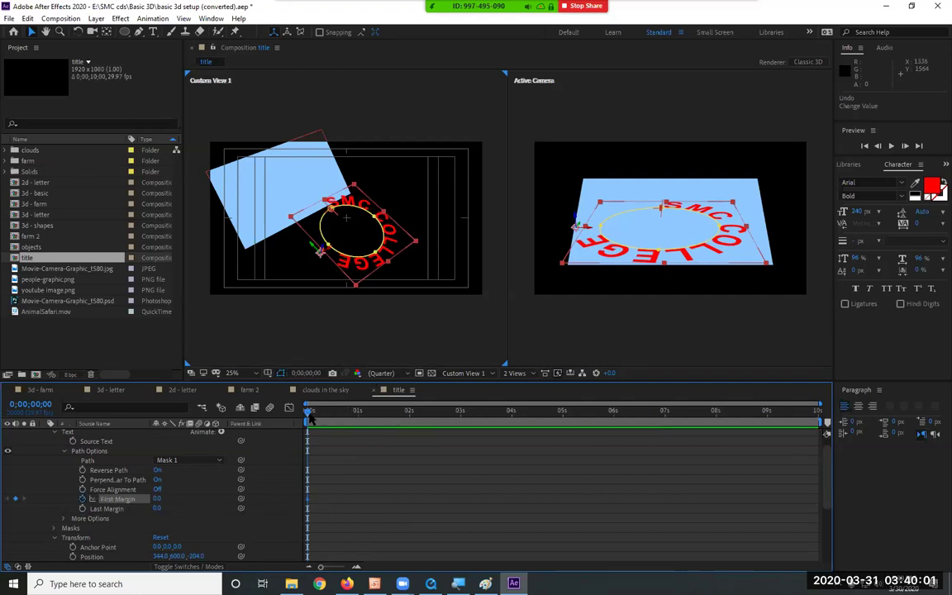
pyautogui.moveTo(307, 411); pyautogui.dragTo(816, 411)
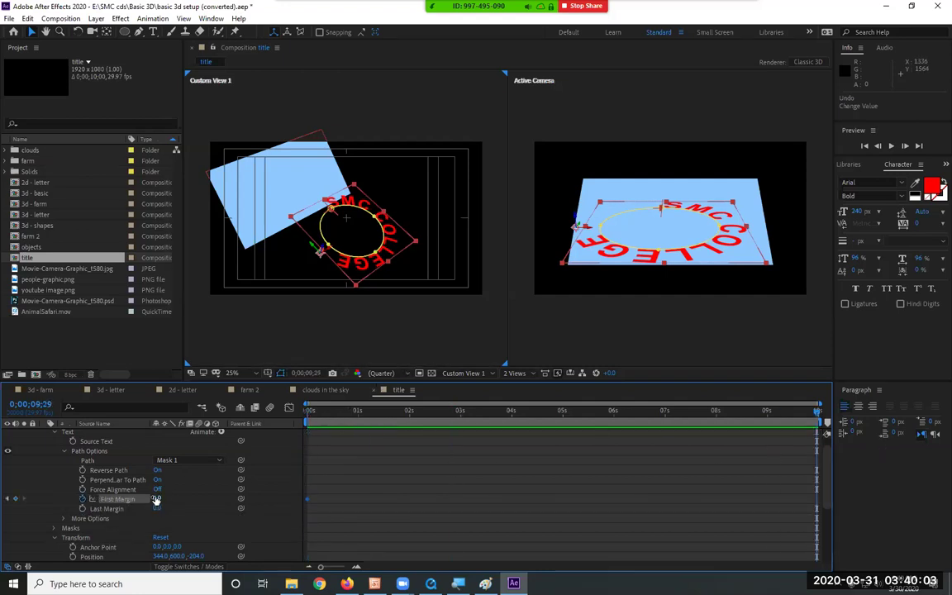
pyautogui.moveTo(157, 499); pyautogui.dragTo(324, 517)
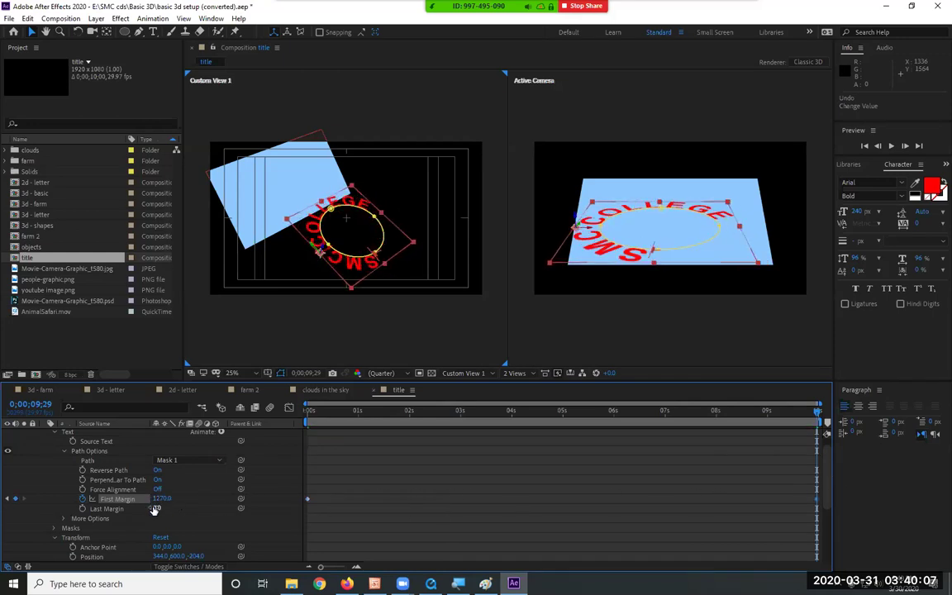
pyautogui.moveTo(165, 499); pyautogui.dragTo(749, 480)
# Step: Preview the text running around the circular path from the first frame, and return to the start
pyautogui.press('Home')
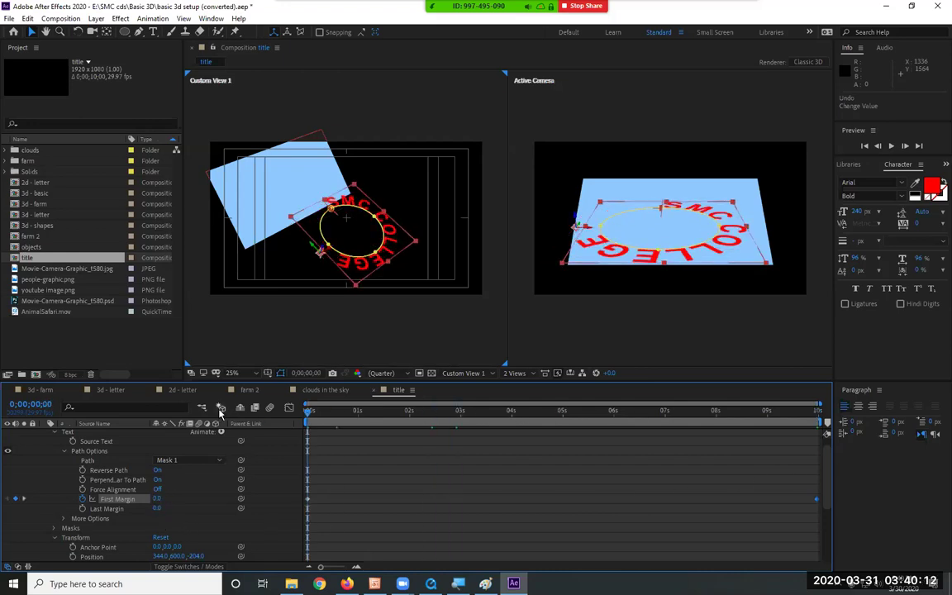
pyautogui.press('space')
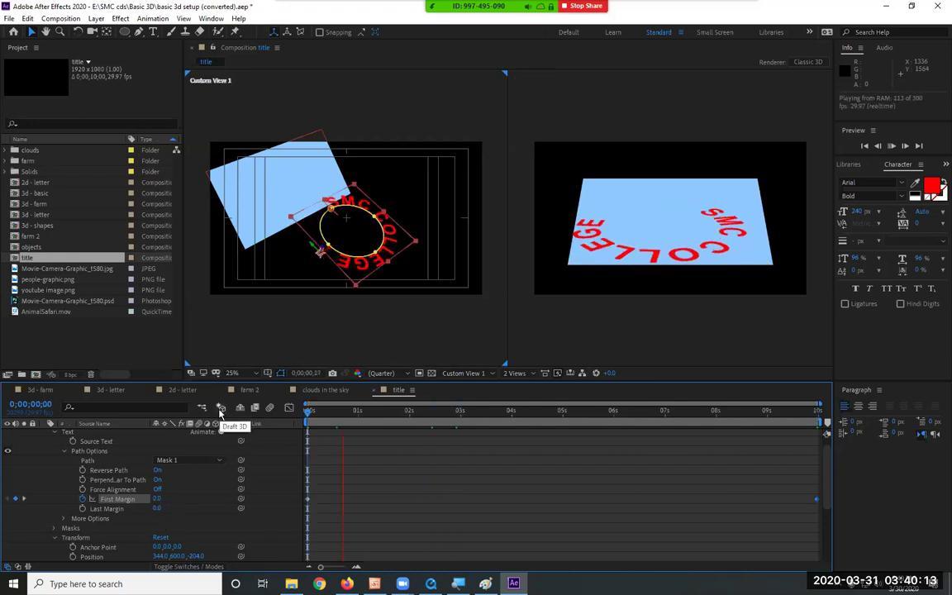
pyautogui.press('space')
pyautogui.press('Home')
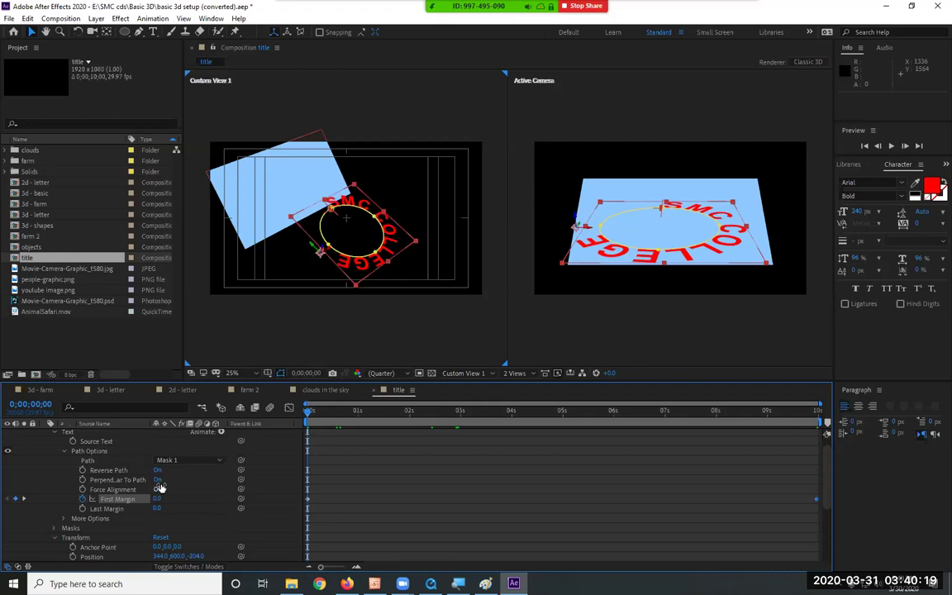
# Step: Expand the text's More Options, try Force Alignment on the circular path, and undo it
pyautogui.click(65, 518)
pyautogui.scroll(-2, 217, 504)
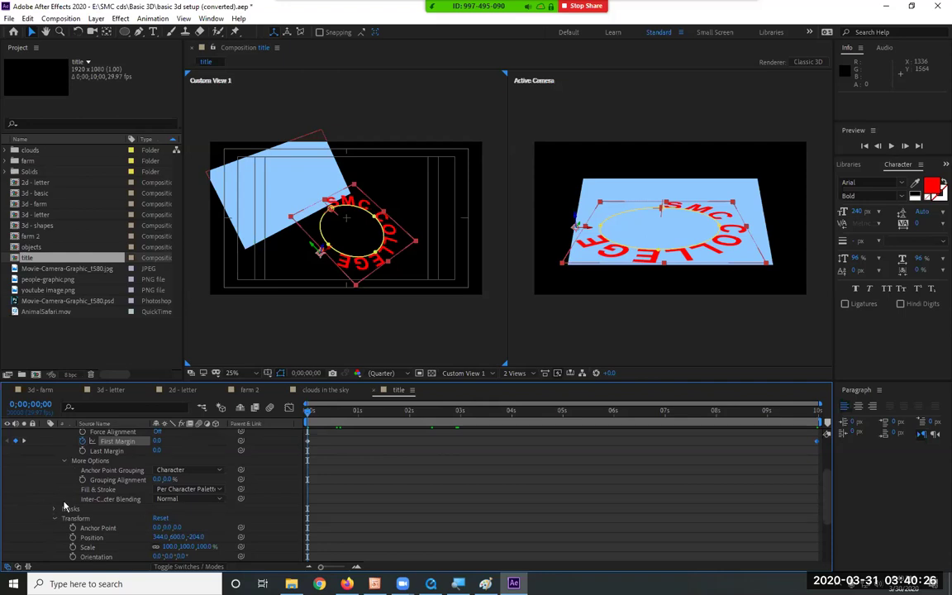
pyautogui.scroll(1, 196, 503)
pyautogui.scroll(1, 203, 495)
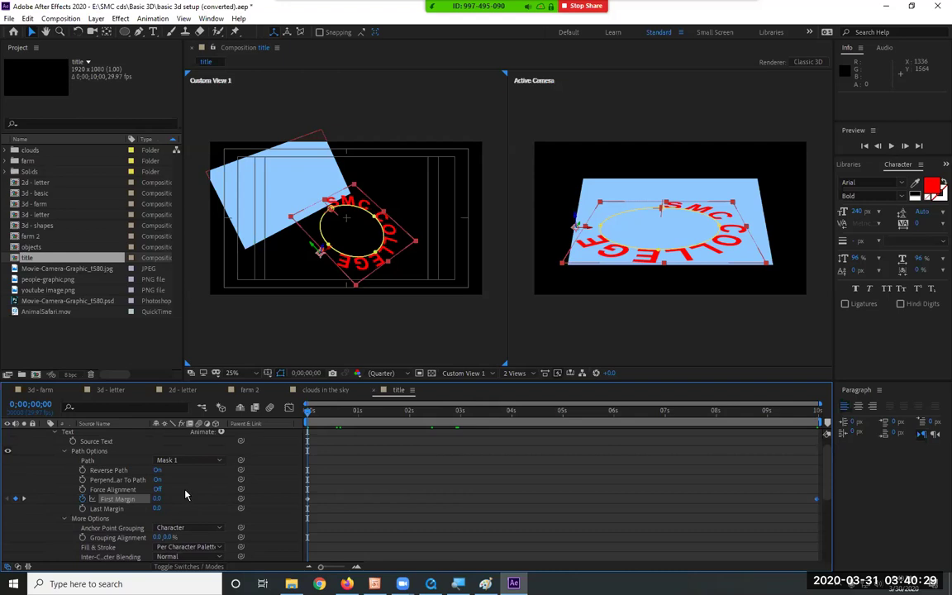
pyautogui.click(158, 489)
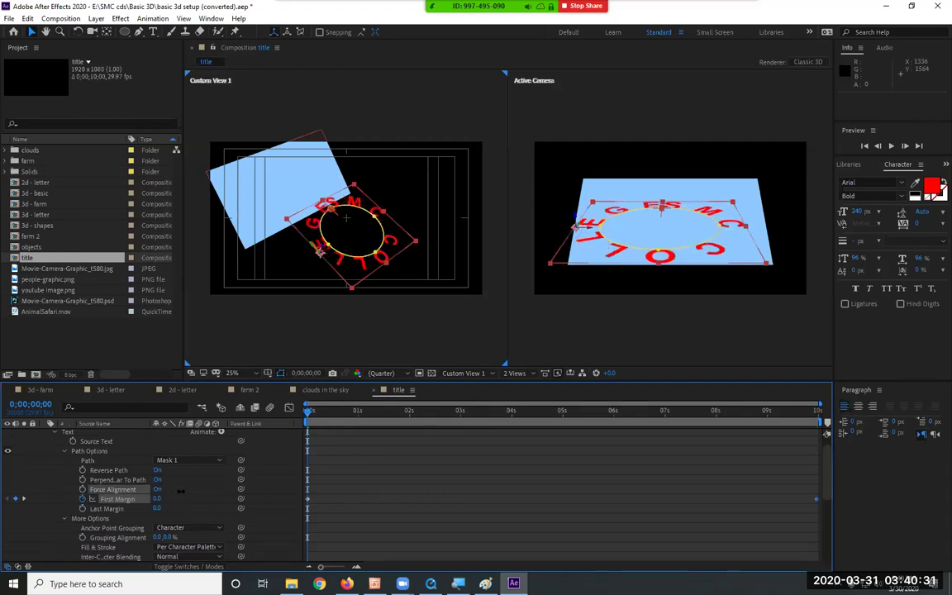
pyautogui.hotkey('ctrl', 'z')
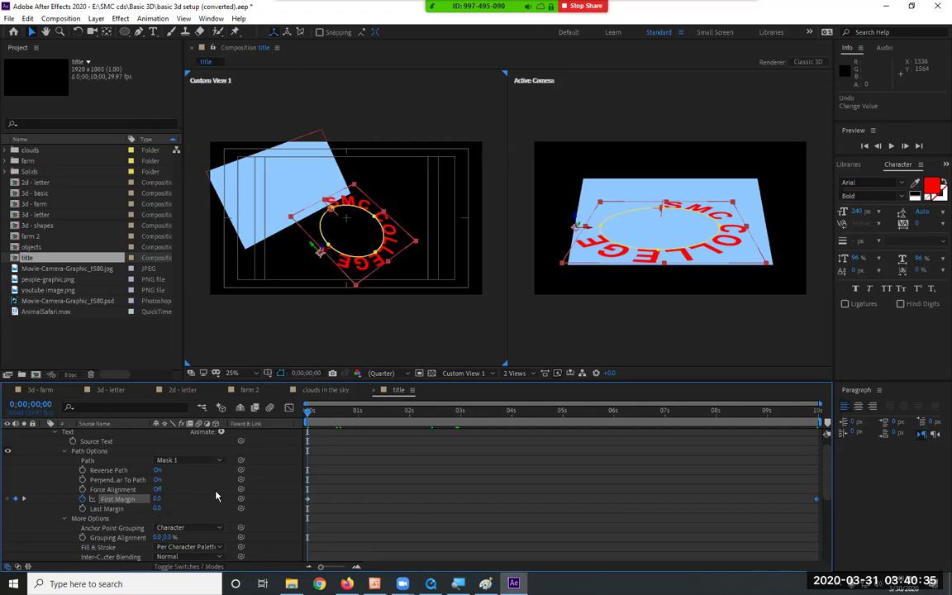
pyautogui.scroll(1, 214, 496)
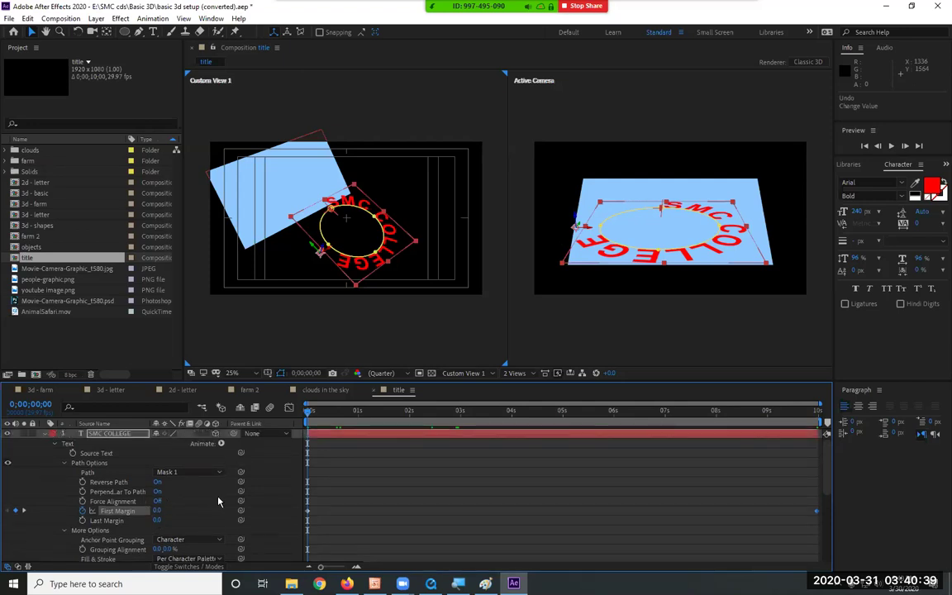
# Step: Examine the Fill & Stroke, Anchor Point Grouping and Inter-Character Blending choices in the text's More Options
pyautogui.scroll(-3, 218, 500)
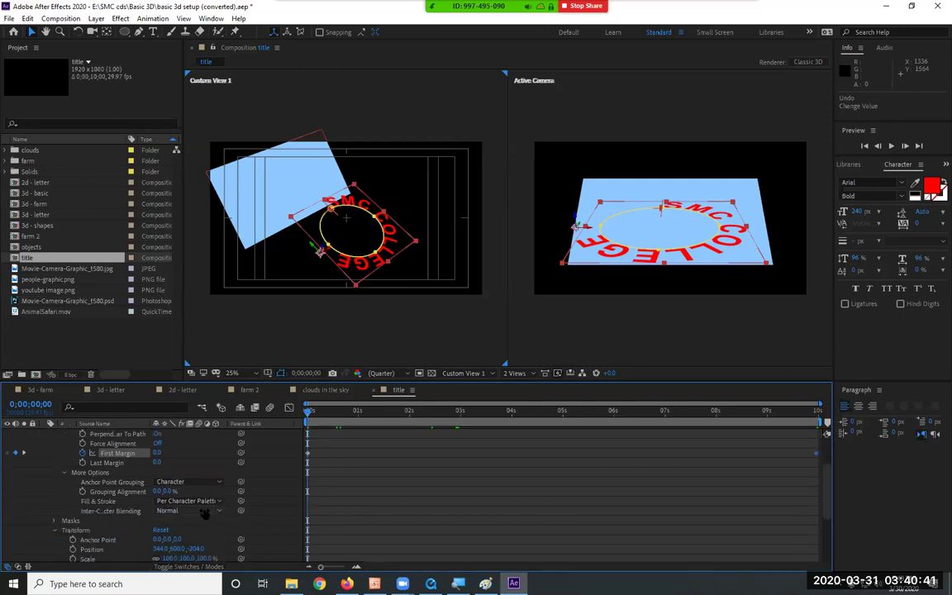
pyautogui.click(202, 501)
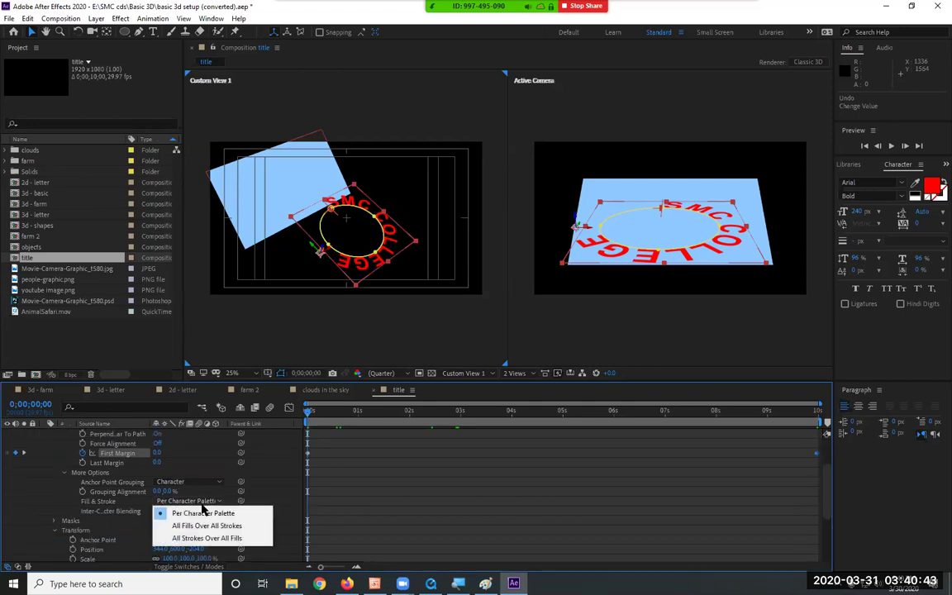
pyautogui.click(206, 484)
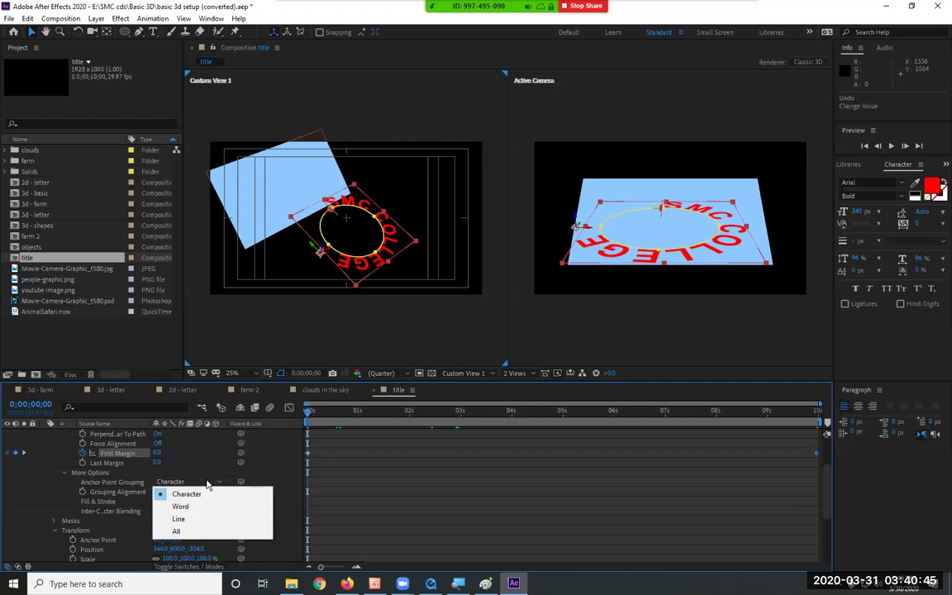
pyautogui.click(130, 523)
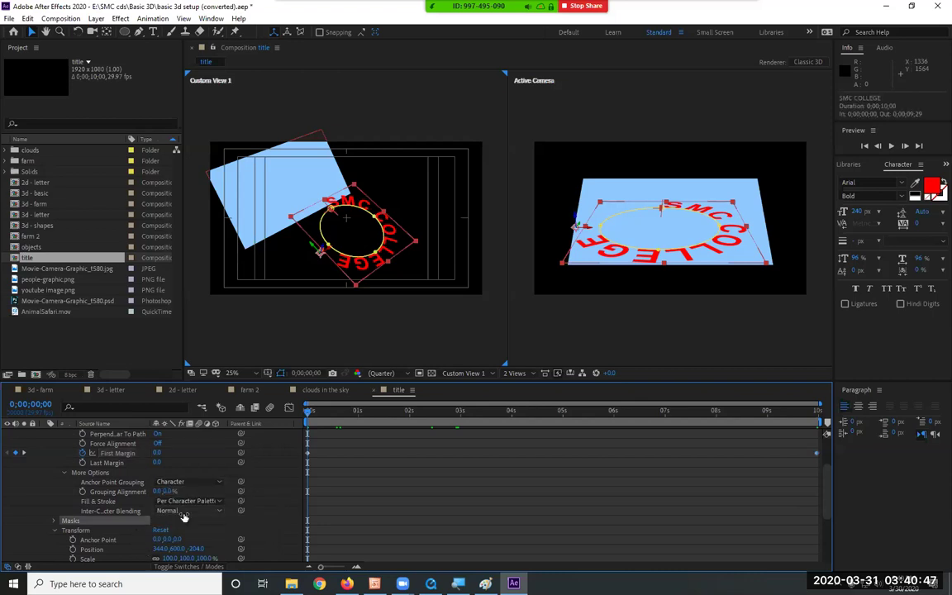
pyautogui.click(183, 512)
pyautogui.click(114, 521)
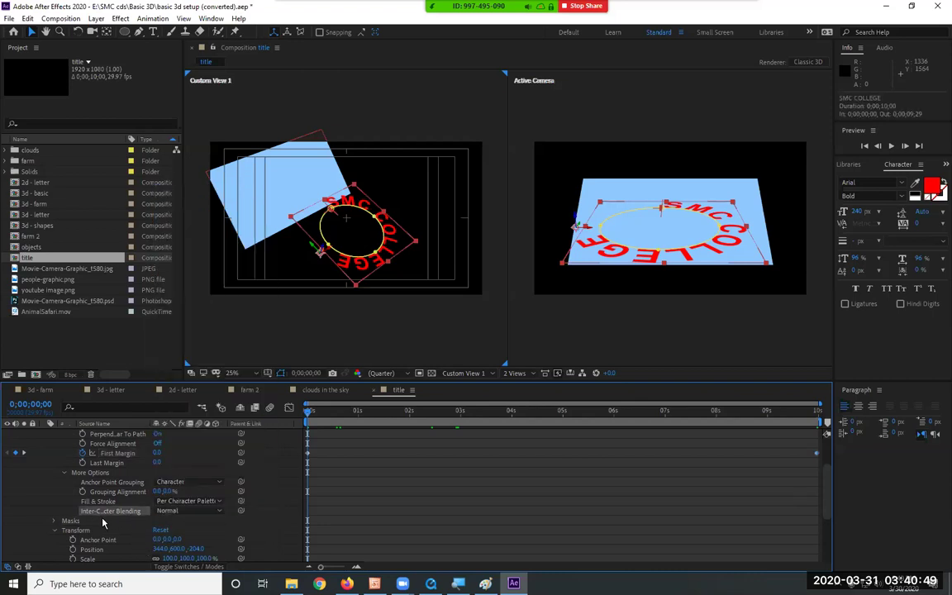
pyautogui.scroll(3, 157, 512)
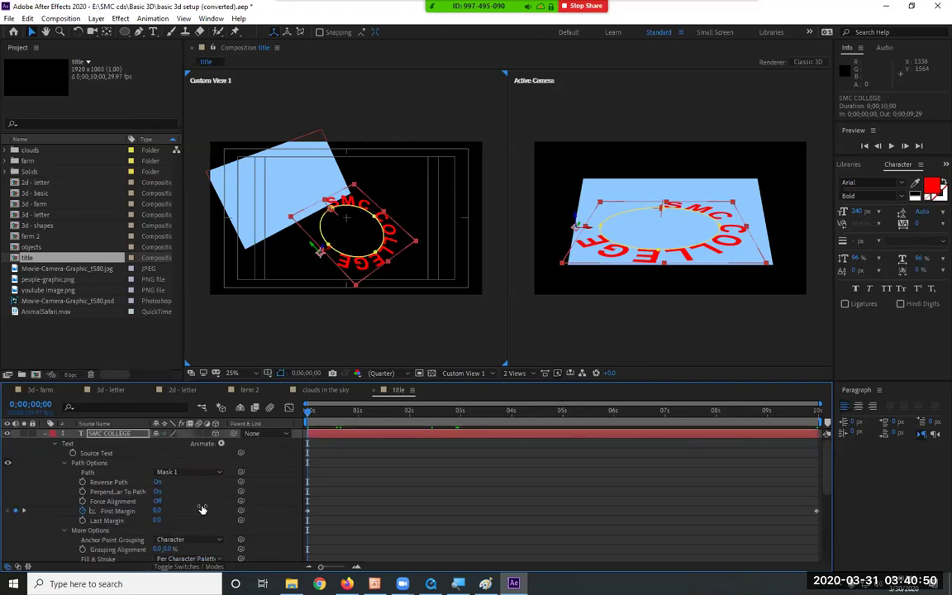
# Step: Enable per-character 3D on the SMC COLLEGE text and look through its properties
pyautogui.click(222, 443)
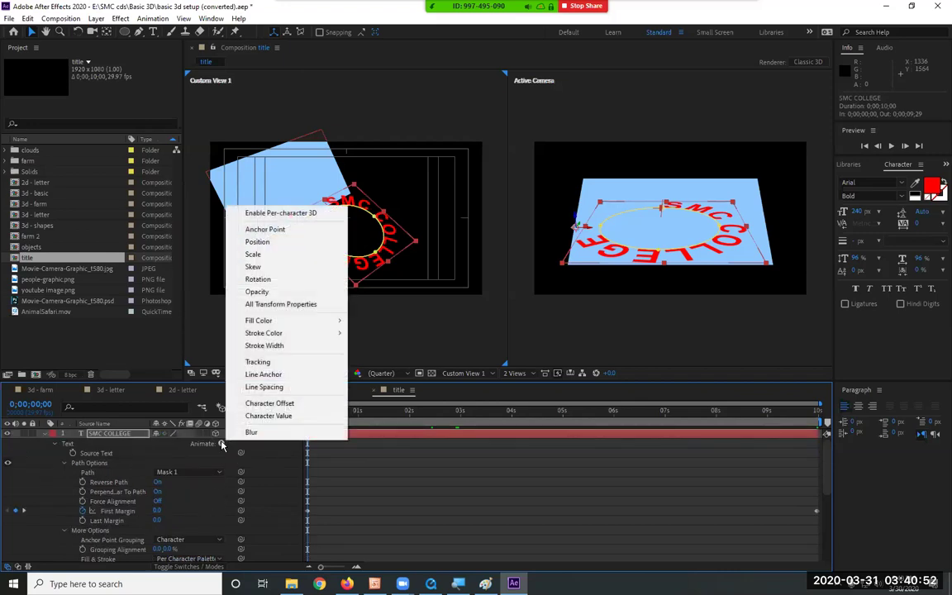
pyautogui.click(318, 213)
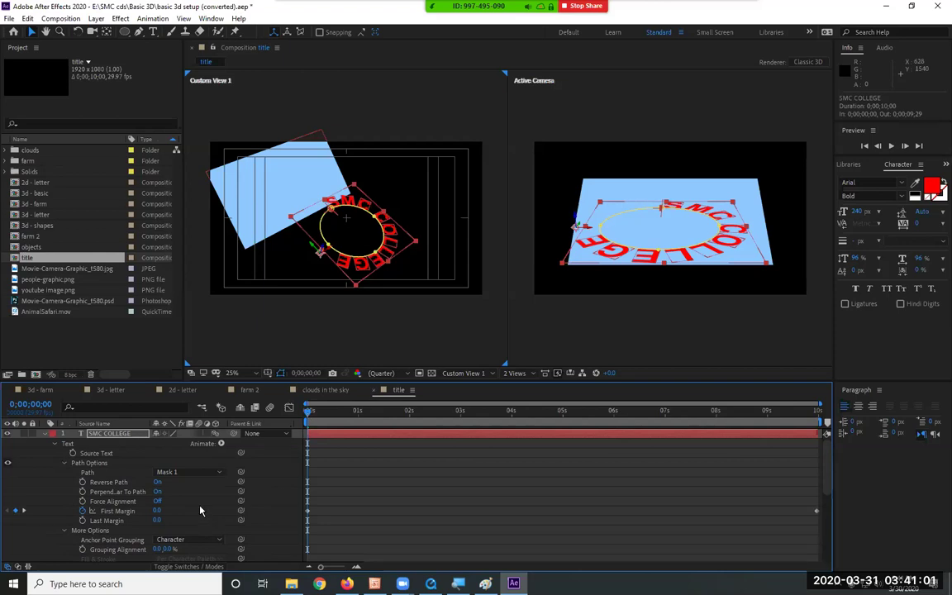
pyautogui.scroll(-2, 199, 510)
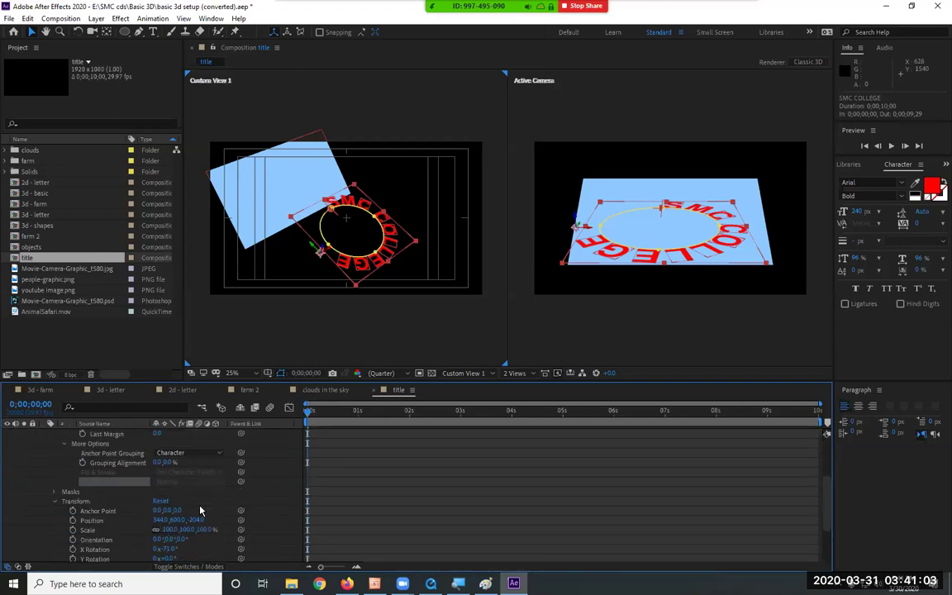
pyautogui.scroll(-3, 199, 509)
pyautogui.scroll(5, 199, 510)
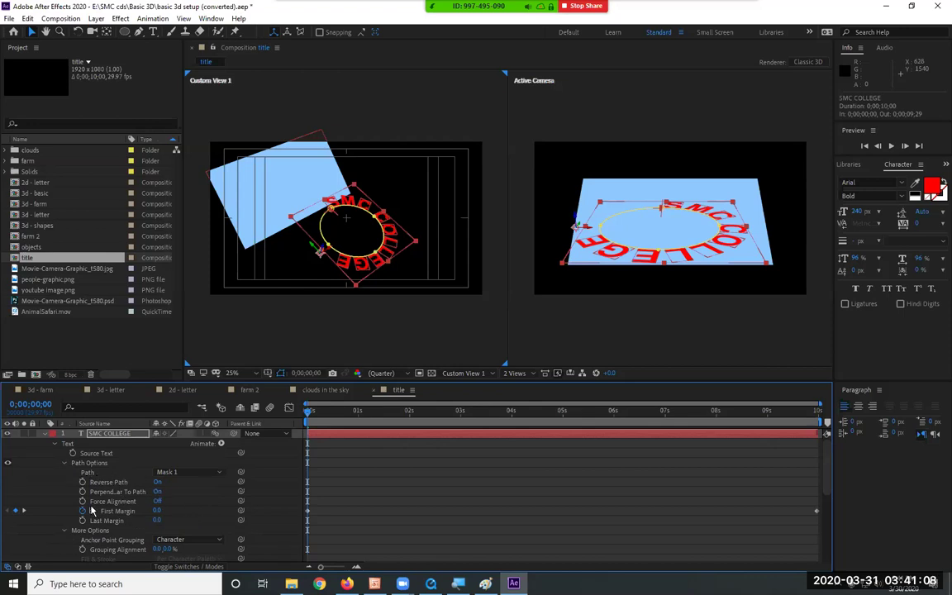
# Step: Examine the text layer's Path Options, More Options and Mask 1 properties, collapsing the Masks and Transform groups
pyautogui.click(65, 463)
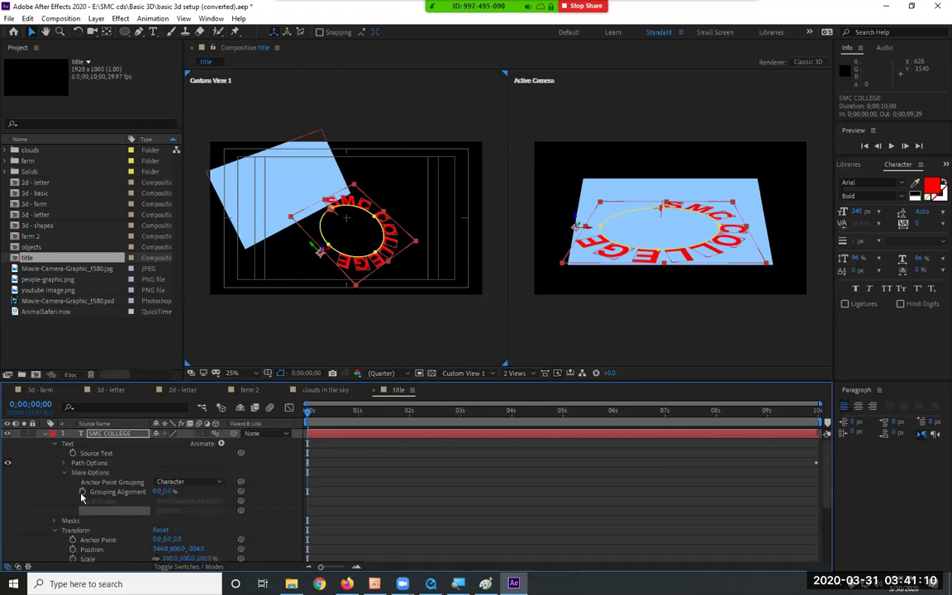
pyautogui.click(65, 473)
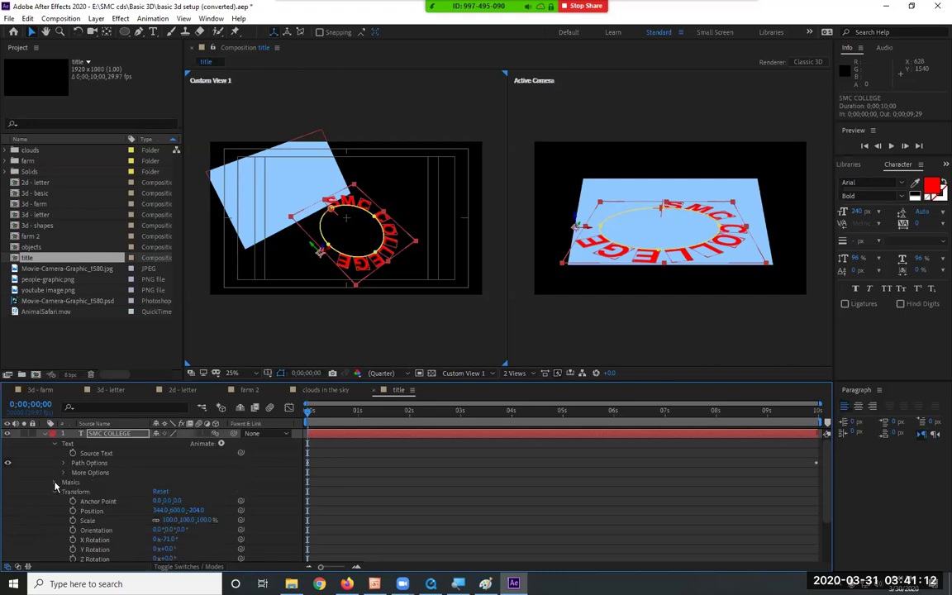
pyautogui.click(54, 491)
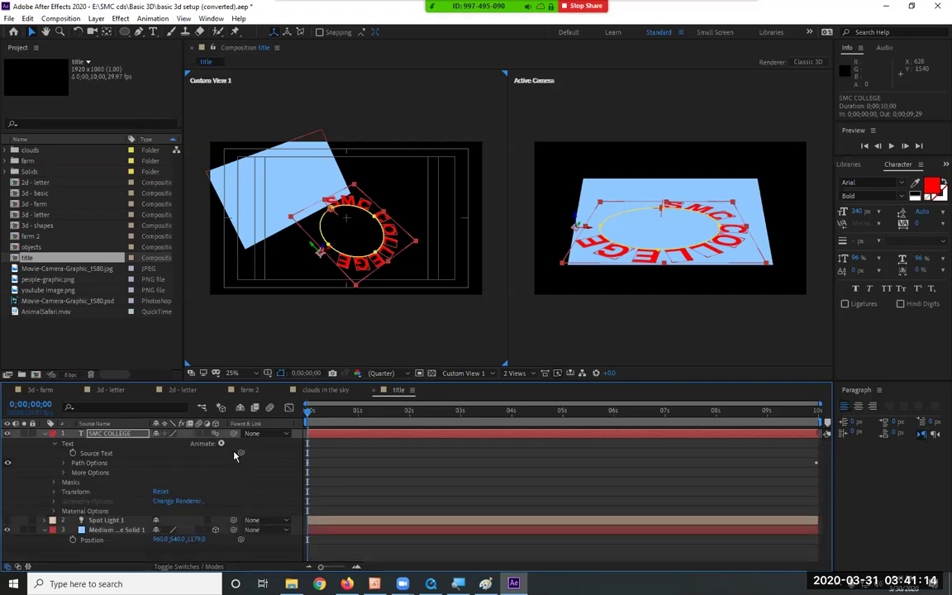
pyautogui.click(66, 445)
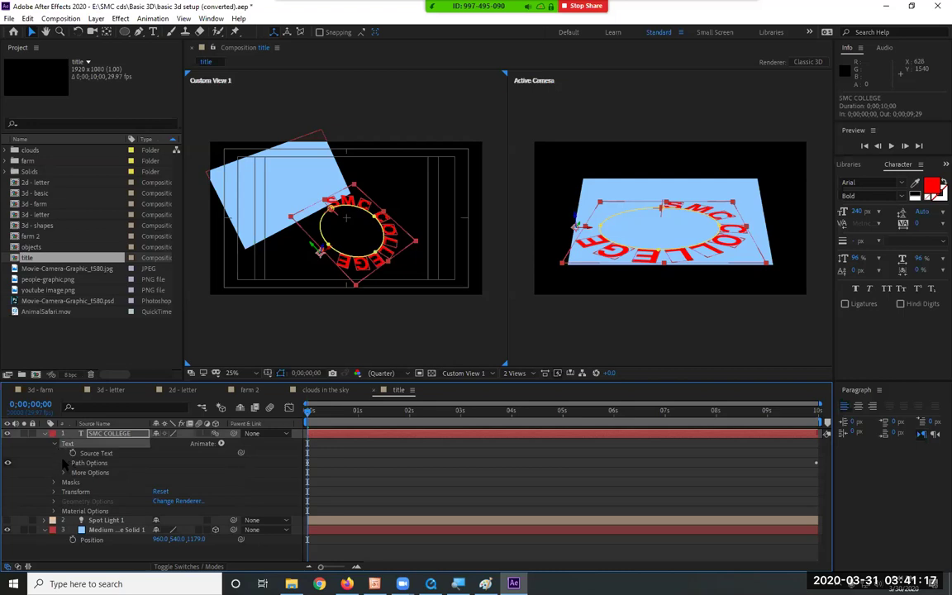
pyautogui.click(65, 463)
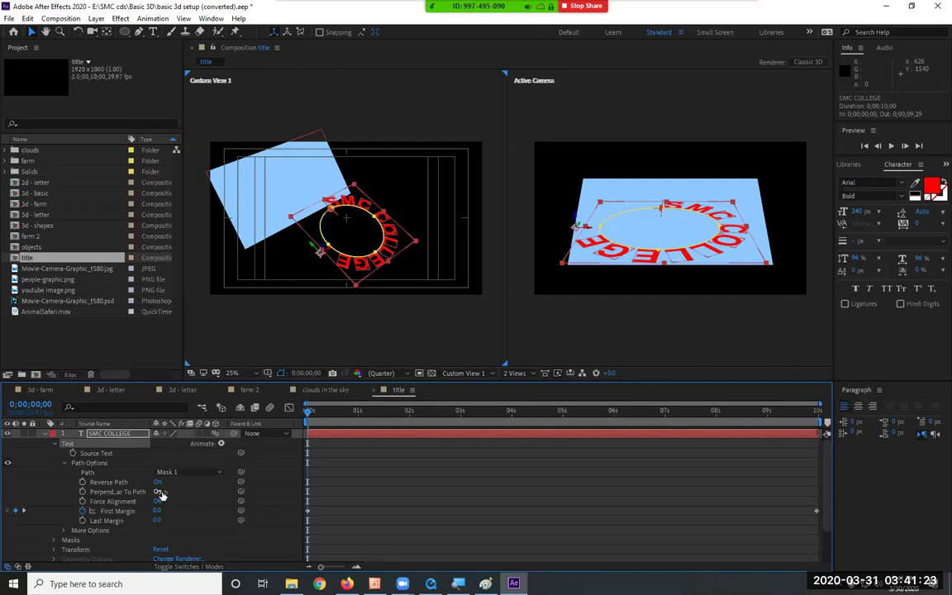
pyautogui.click(66, 530)
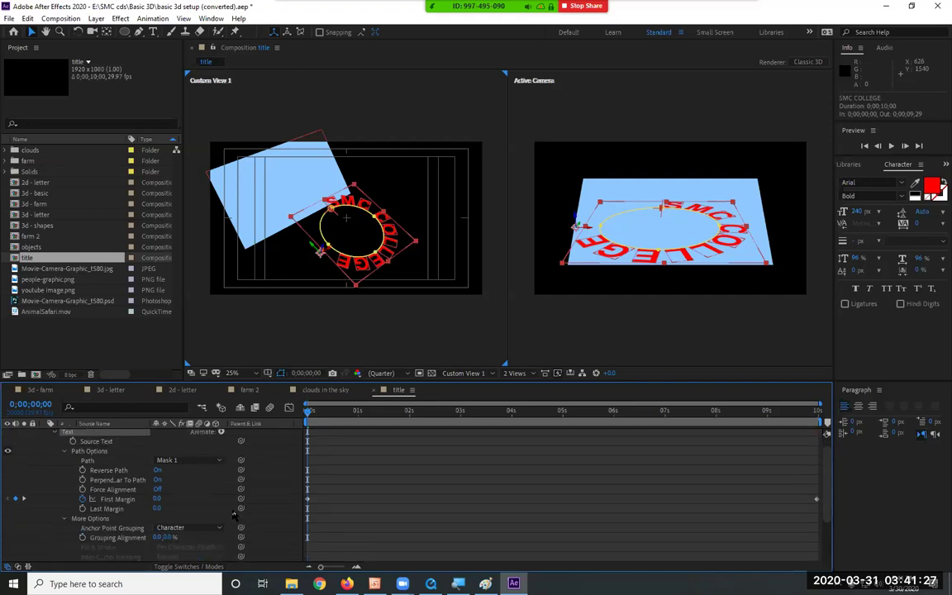
pyautogui.scroll(-3, 234, 516)
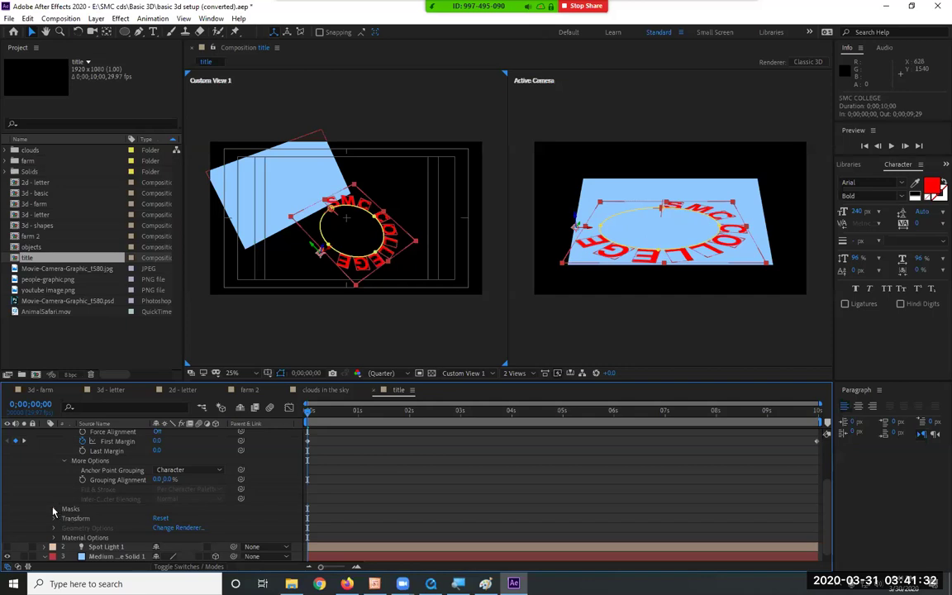
pyautogui.click(52, 509)
pyautogui.scroll(-1, 203, 515)
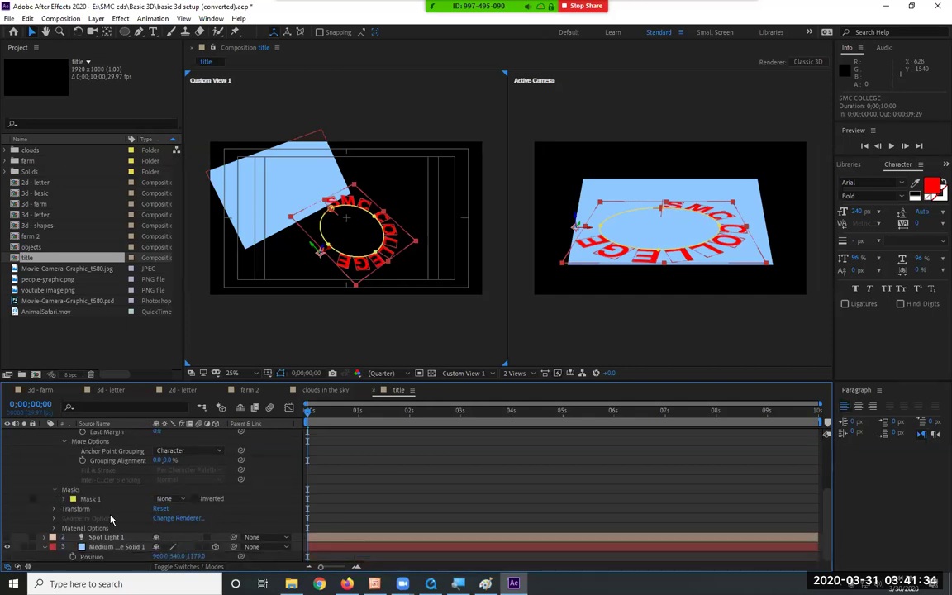
pyautogui.click(63, 500)
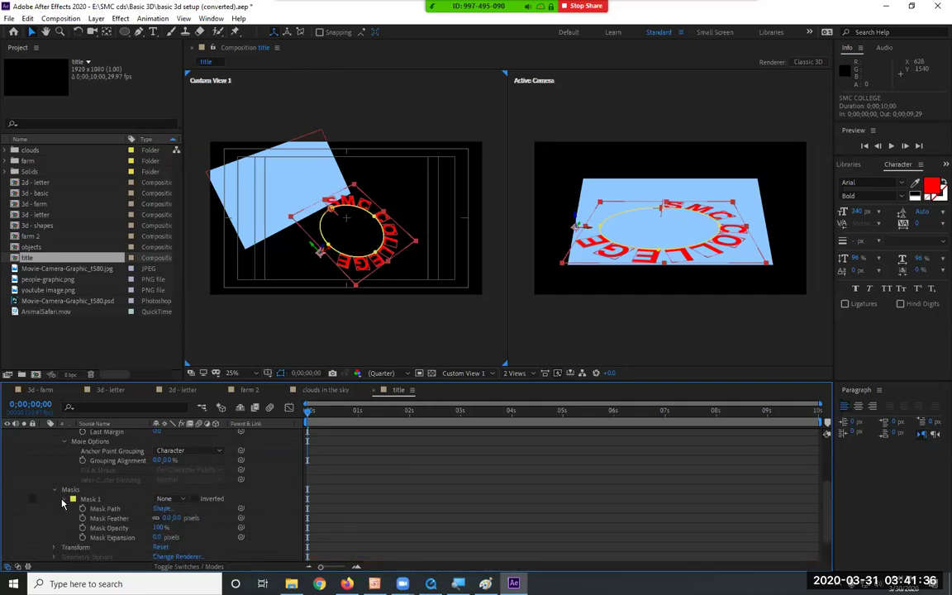
pyautogui.click(55, 490)
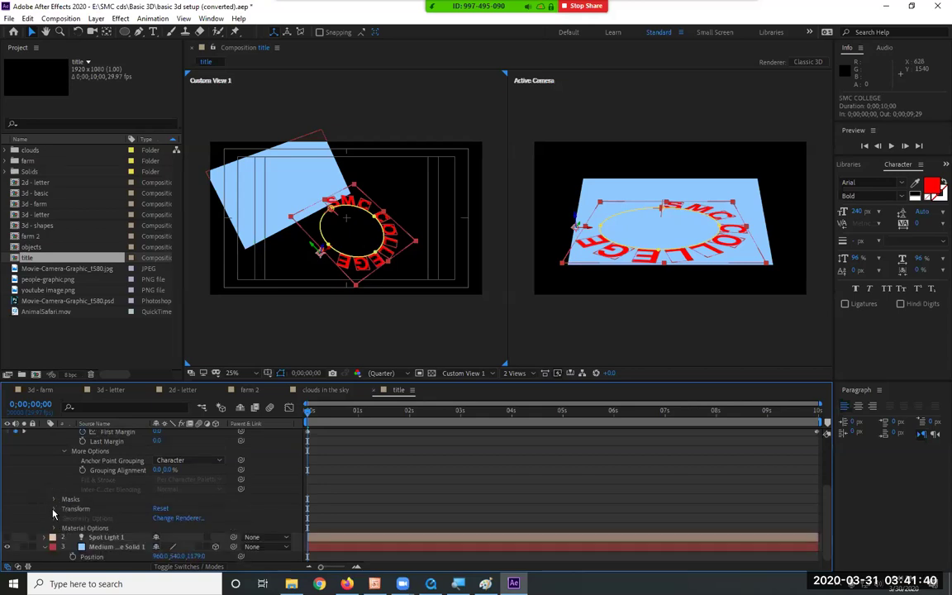
# Step: In the text's Transform properties, set its Y position to 517 and its Z position to 192
pyautogui.click(54, 510)
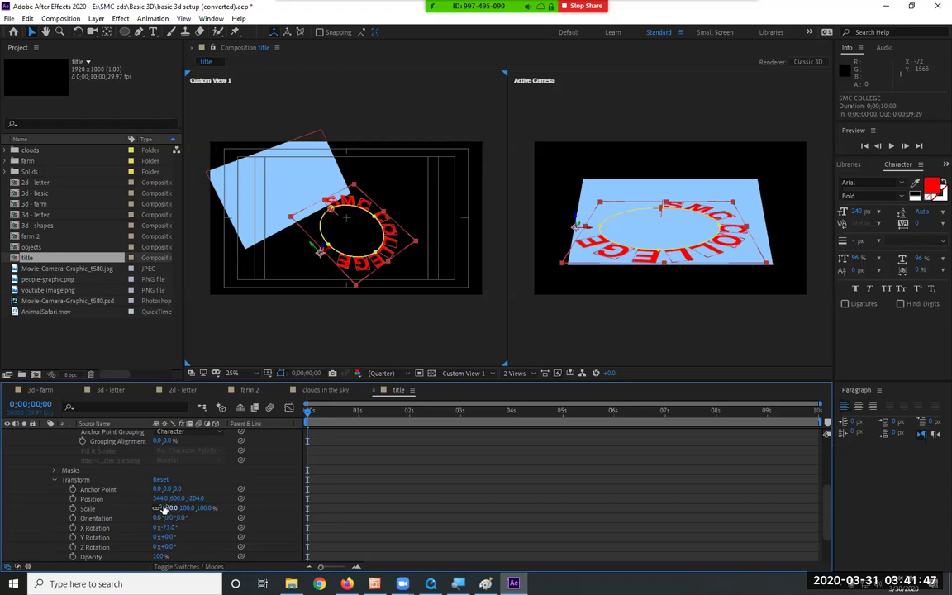
pyautogui.moveTo(175, 500); pyautogui.dragTo(132, 499)
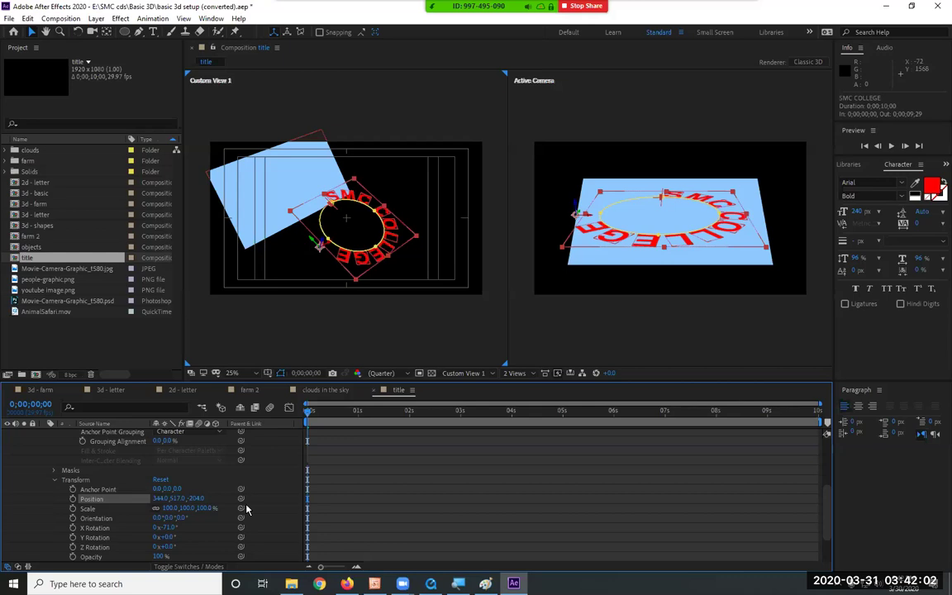
pyautogui.moveTo(198, 498); pyautogui.dragTo(324, 504)
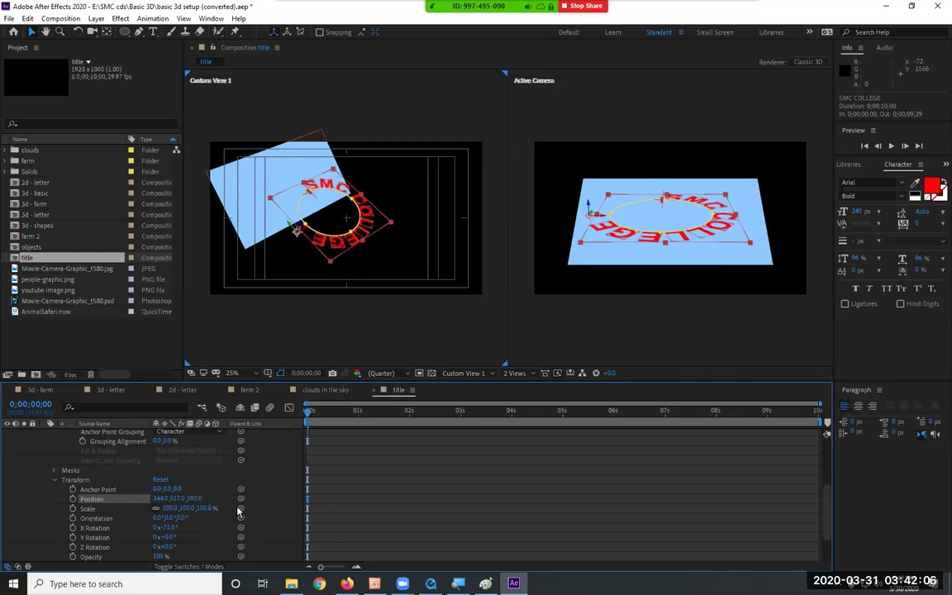
# Step: Try rotating the text with its Orientation value, and undo the change
pyautogui.moveTo(182, 518); pyautogui.dragTo(415, 515)
pyautogui.hotkey('ctrl', 'z')
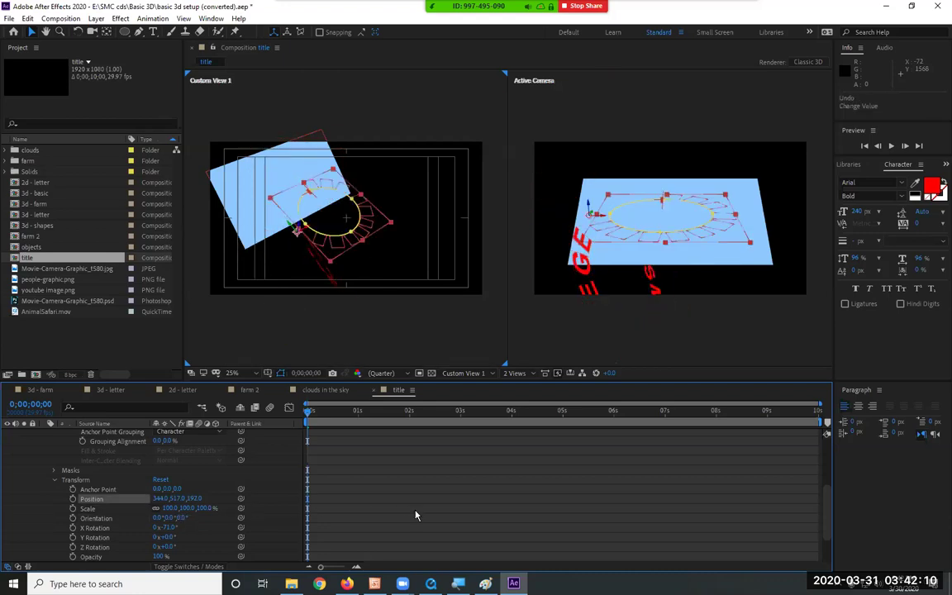
# Step: Turn off 3D for the SMC COLLEGE text layer
pyautogui.scroll(3, 229, 518)
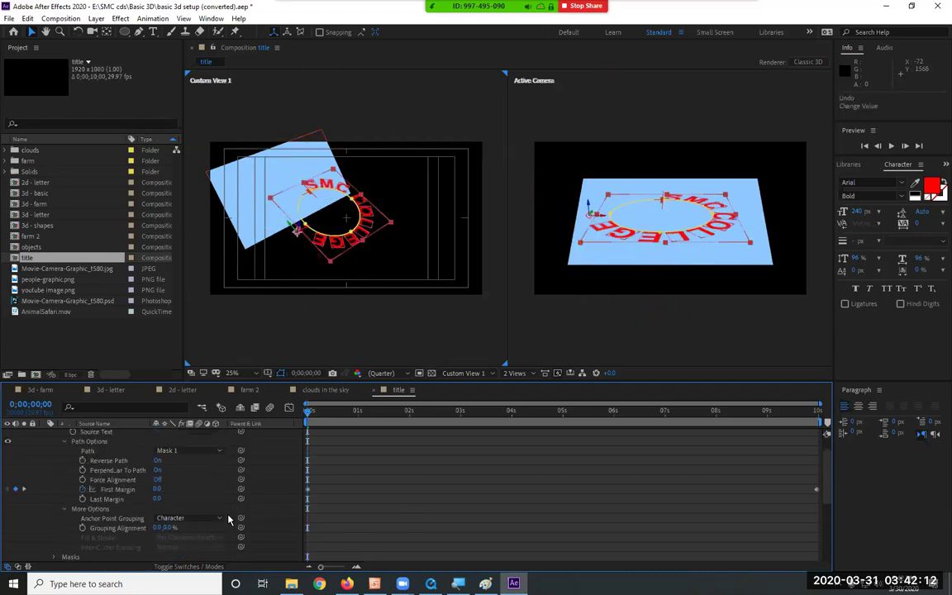
pyautogui.scroll(2, 229, 518)
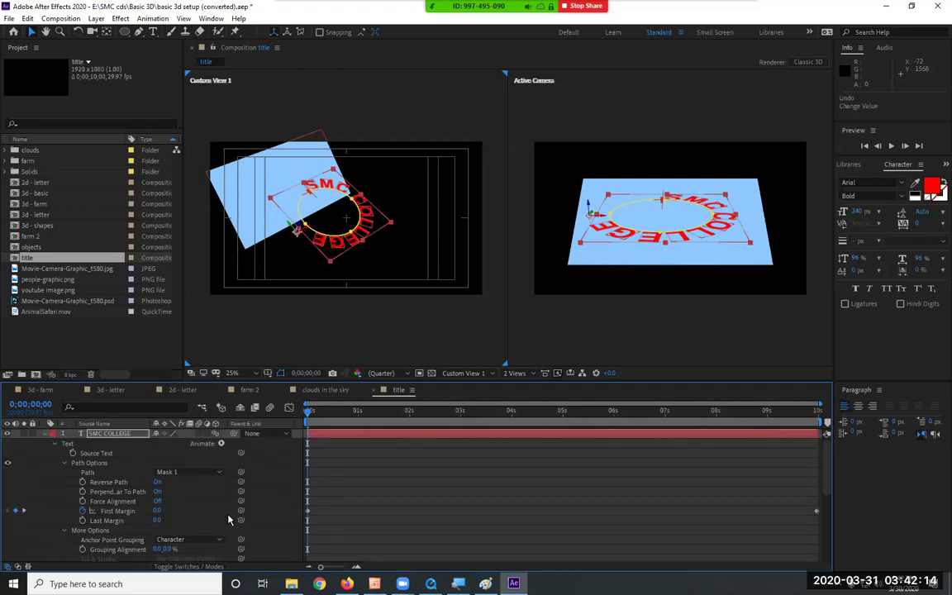
pyautogui.click(215, 433)
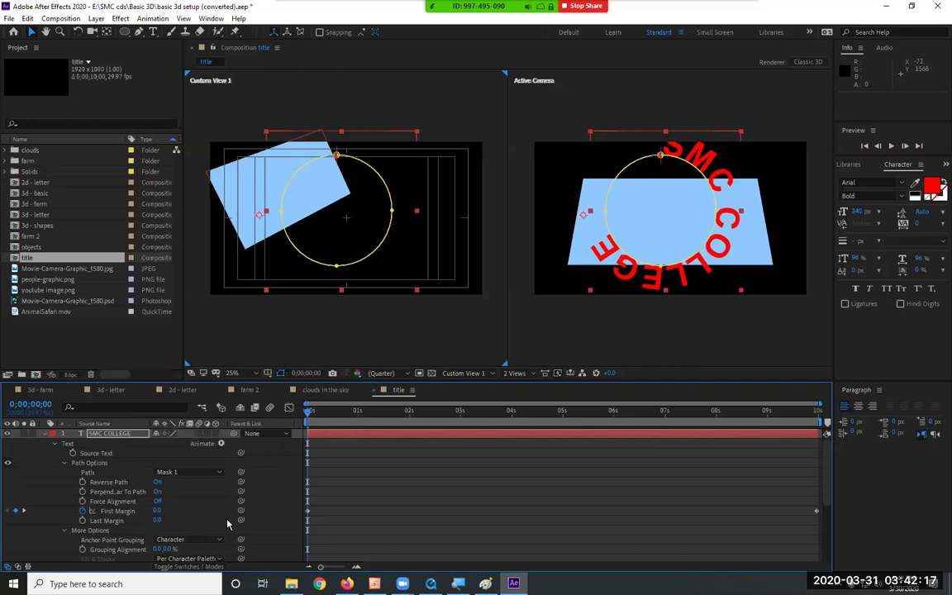
pyautogui.click(98, 531)
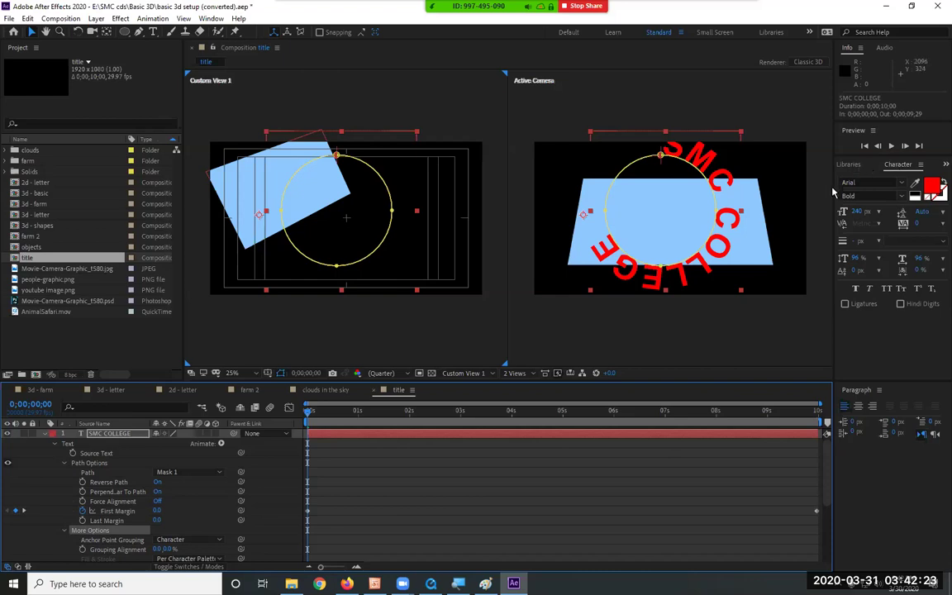
# Step: Open Effects & Presets in a widened panel area and expand Animation Presets down to the 3D Text presets
pyautogui.moveTo(833, 189); pyautogui.dragTo(809, 205)
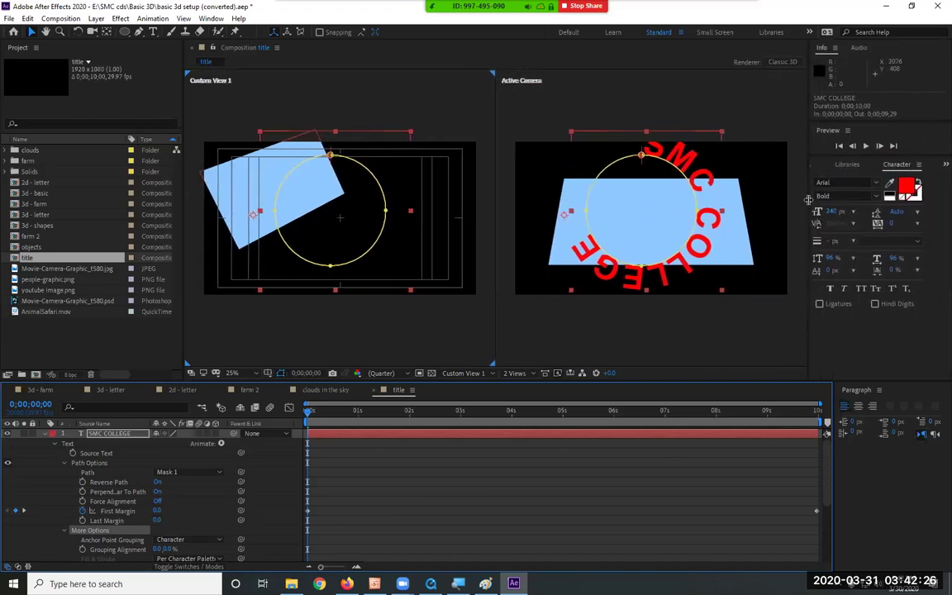
pyautogui.click(210, 19)
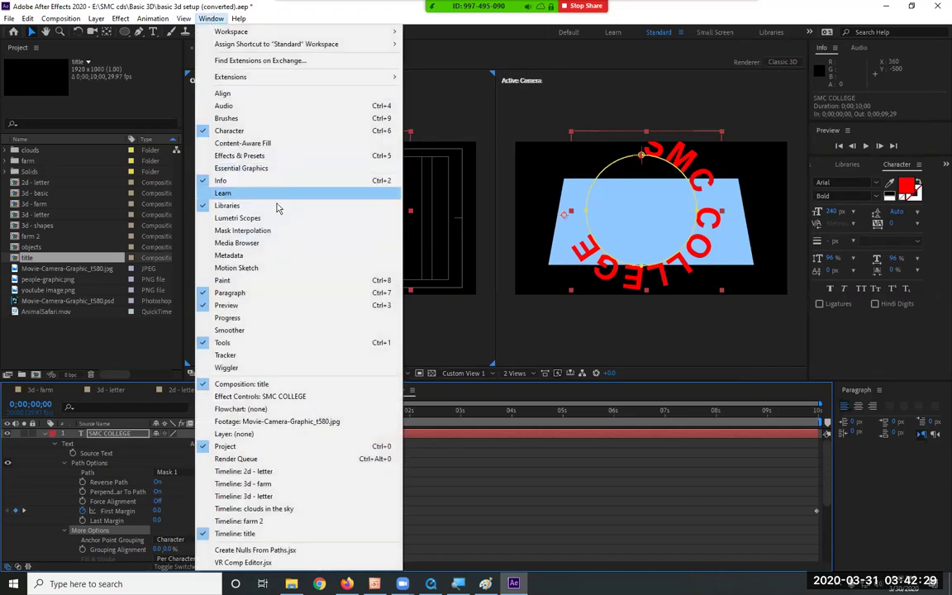
pyautogui.click(297, 155)
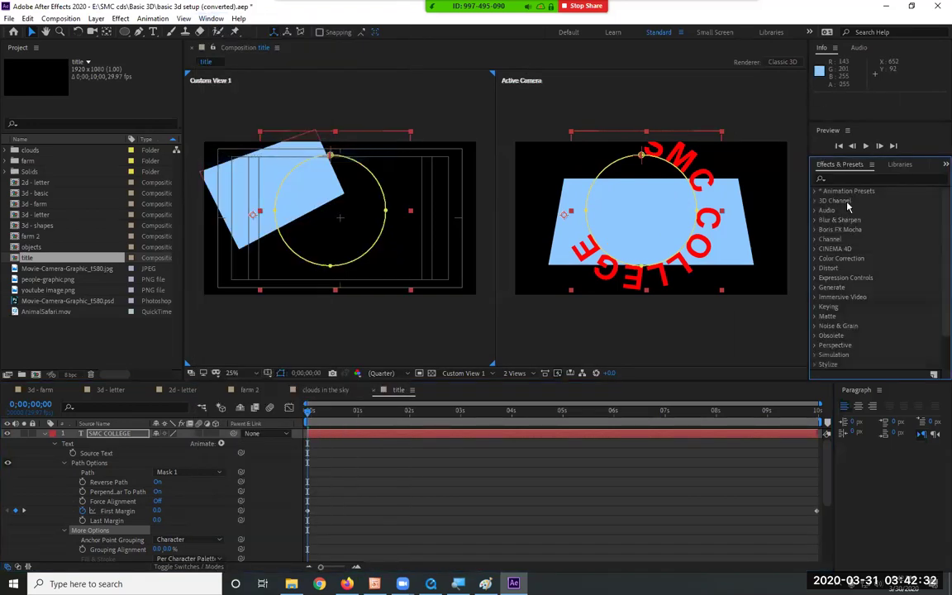
pyautogui.click(815, 191)
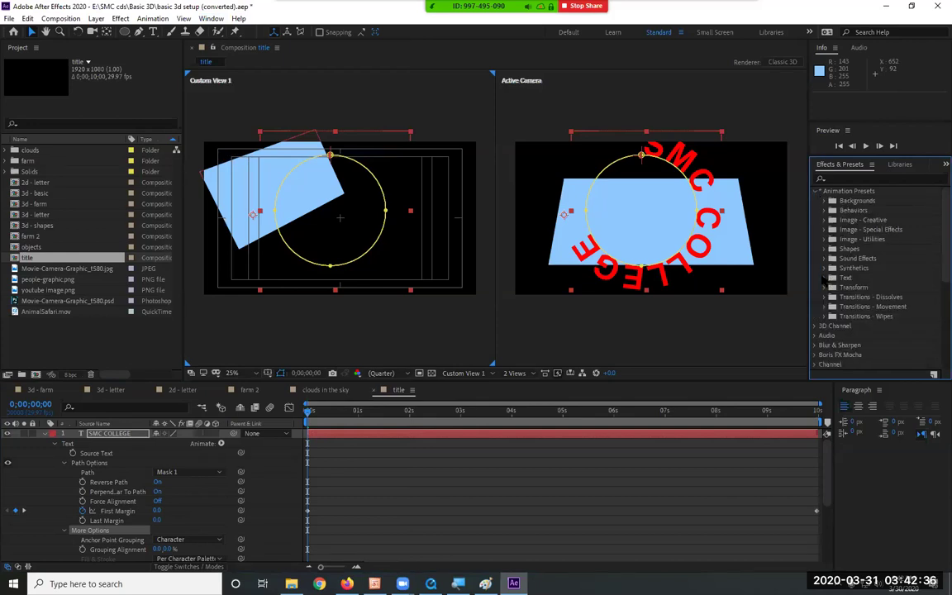
pyautogui.click(823, 278)
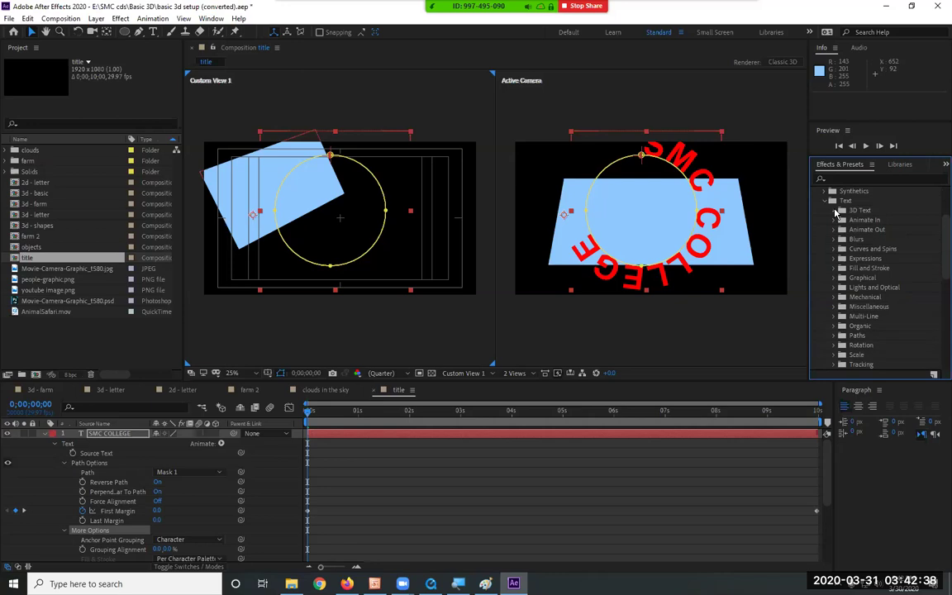
pyautogui.click(835, 211)
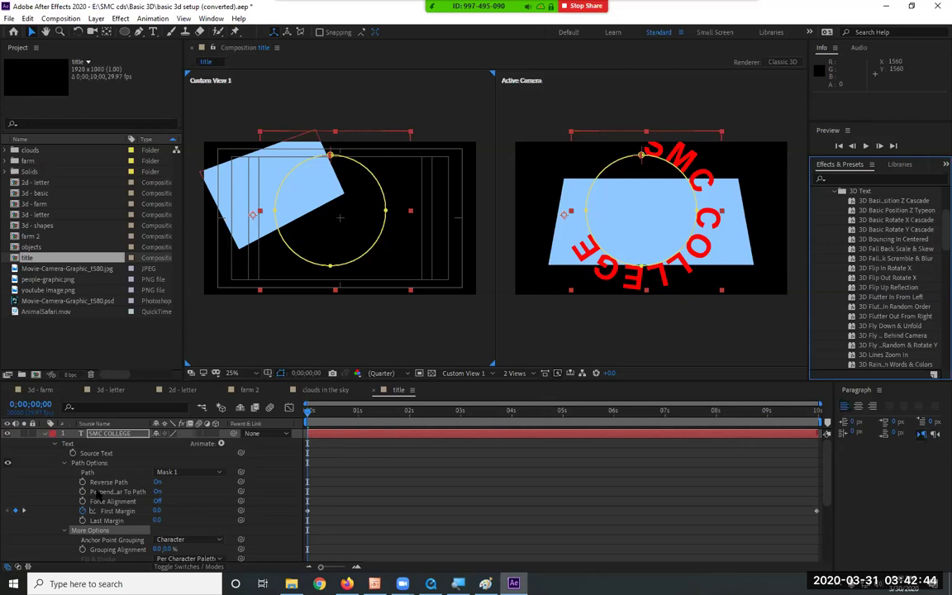
# Step: Try to delete the Path Options from the SMC COLLEGE text layer, and undo the deletion
pyautogui.click(106, 511)
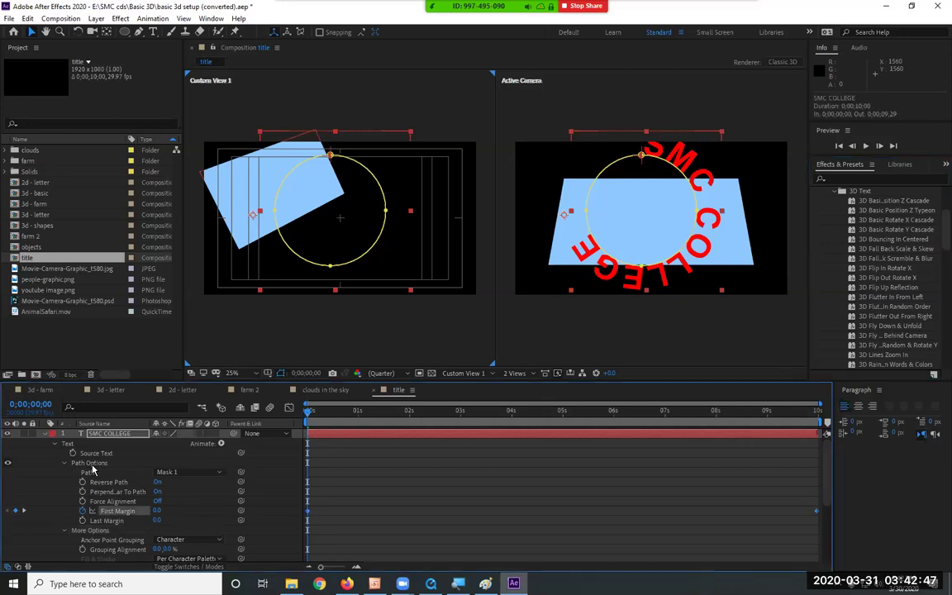
pyautogui.click(95, 463)
pyautogui.press('Delete')
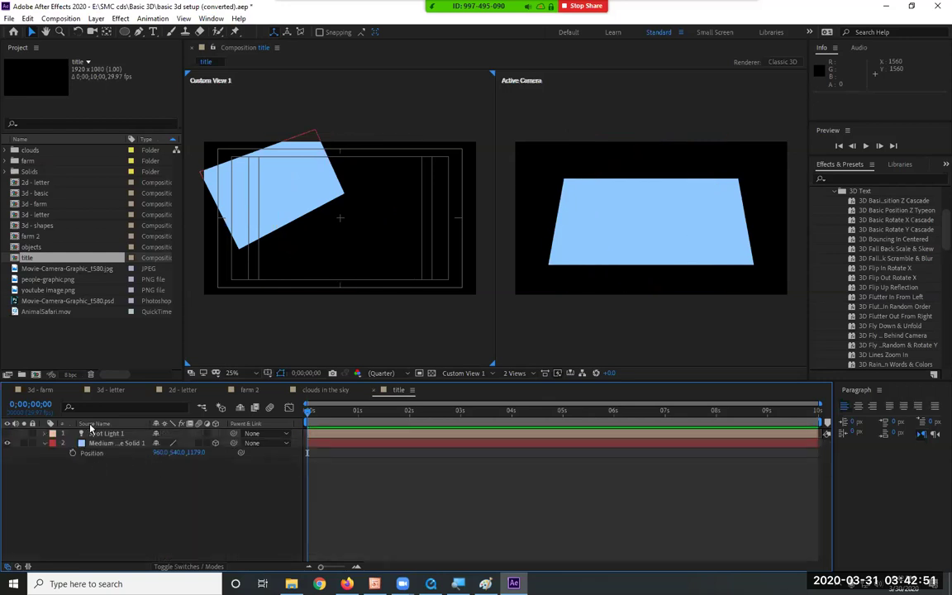
pyautogui.hotkey('ctrl', 'z')
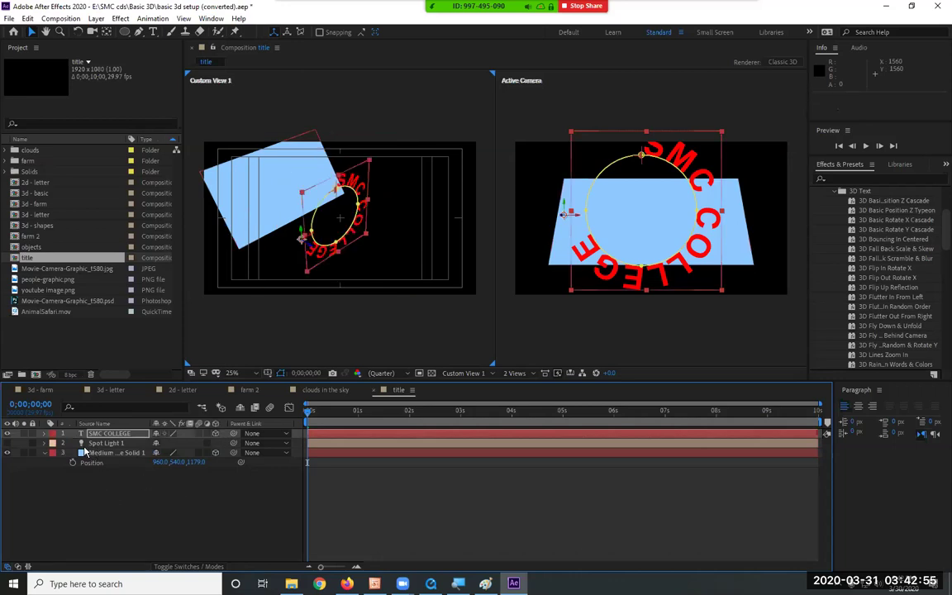
# Step: Try the 3D Basic Position Z Typeon preset on the SMC COLLEGE layer, and undo it
pyautogui.click(44, 433)
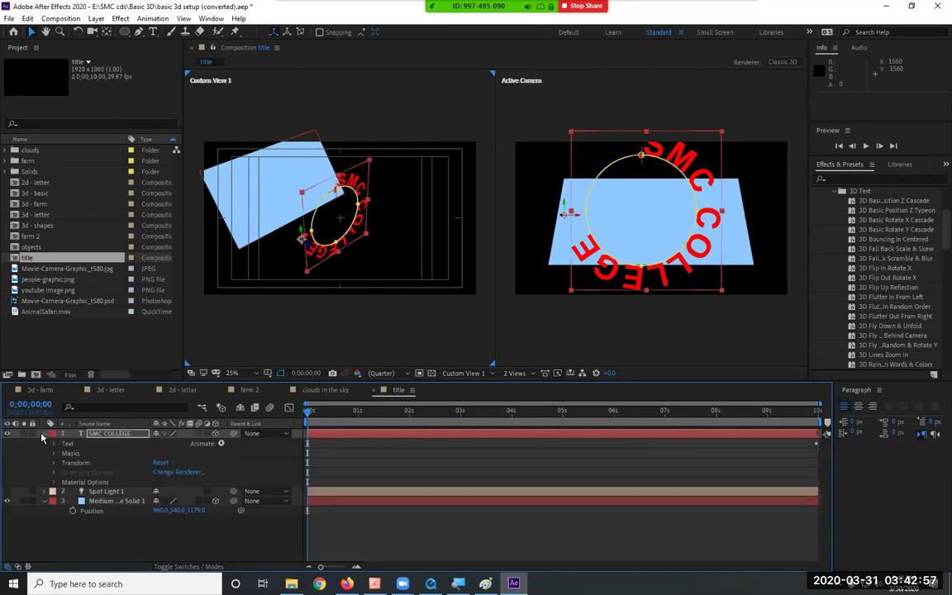
pyautogui.click(63, 454)
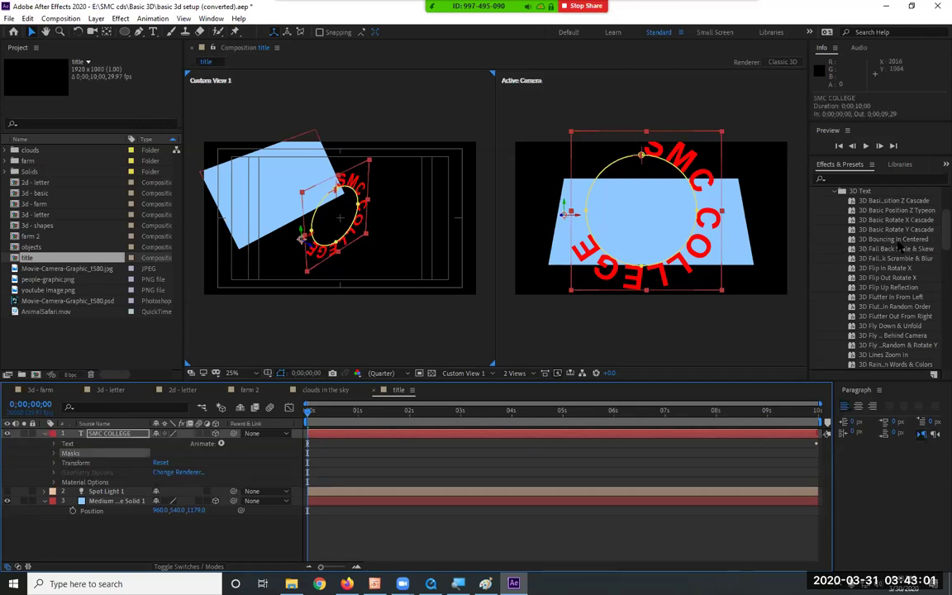
pyautogui.click(897, 211)
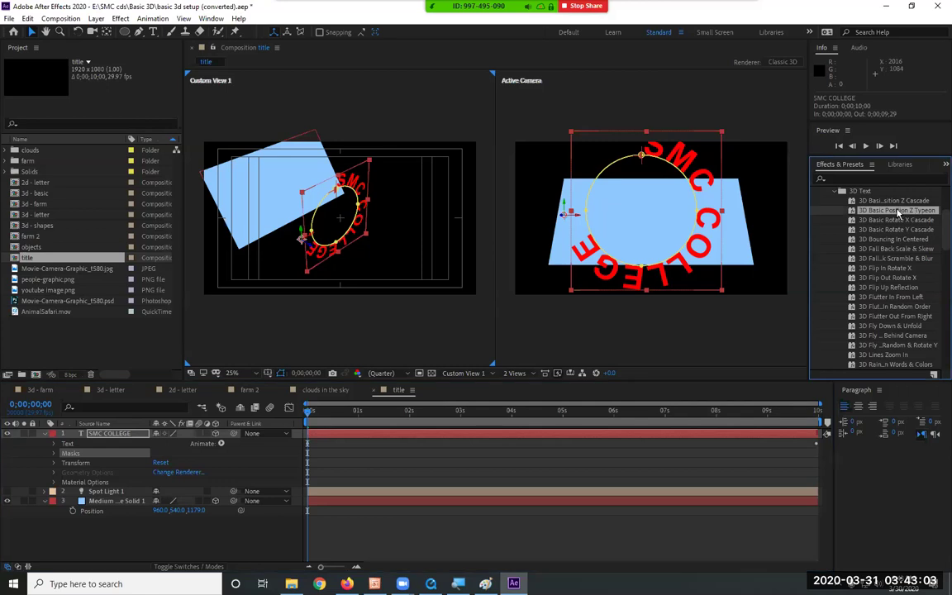
pyautogui.moveTo(898, 210); pyautogui.dragTo(120, 433)
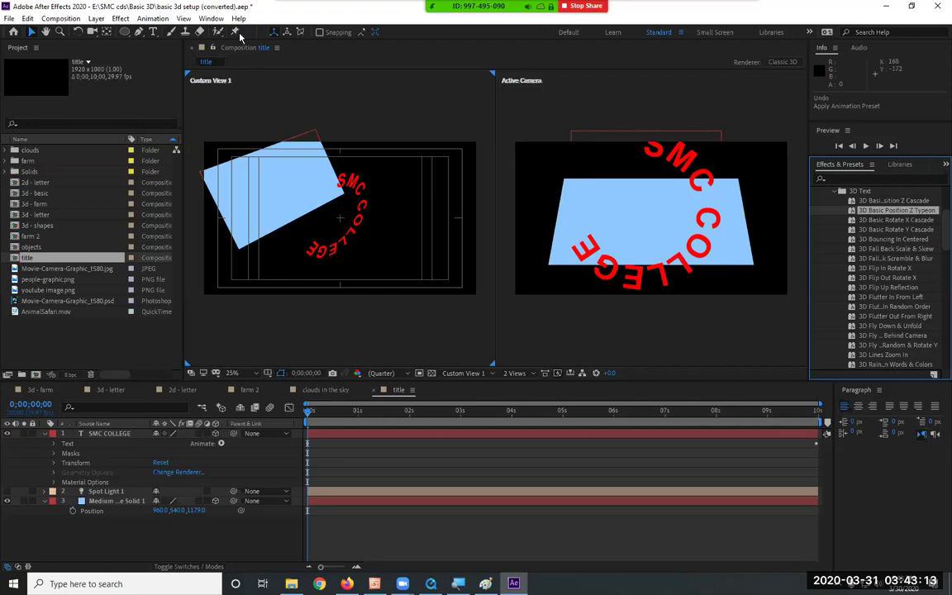
# Step: Browse the animation presets in Adobe Bridge without importing old preferences, and open the 3D Text folder inside Text
pyautogui.click(152, 18)
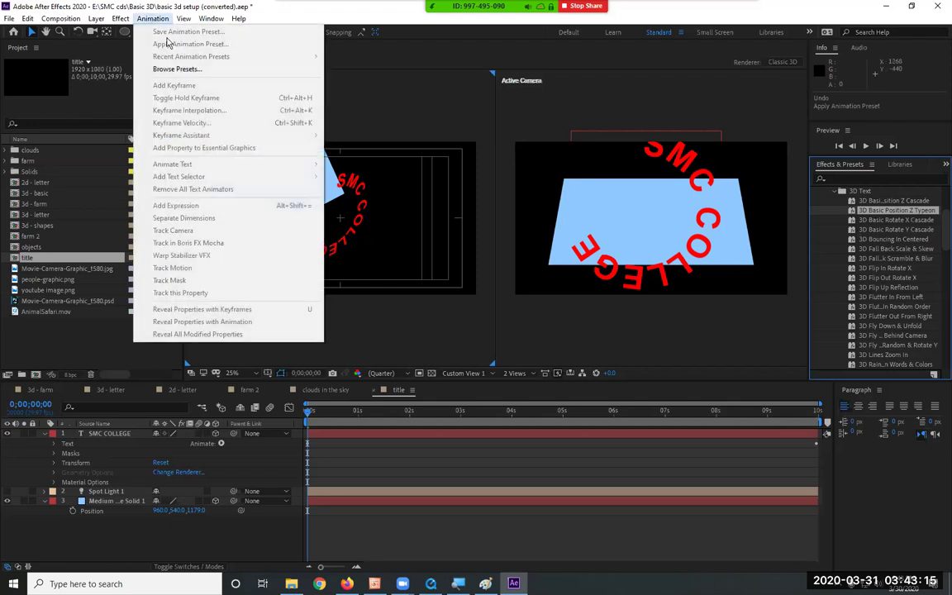
pyautogui.click(207, 65)
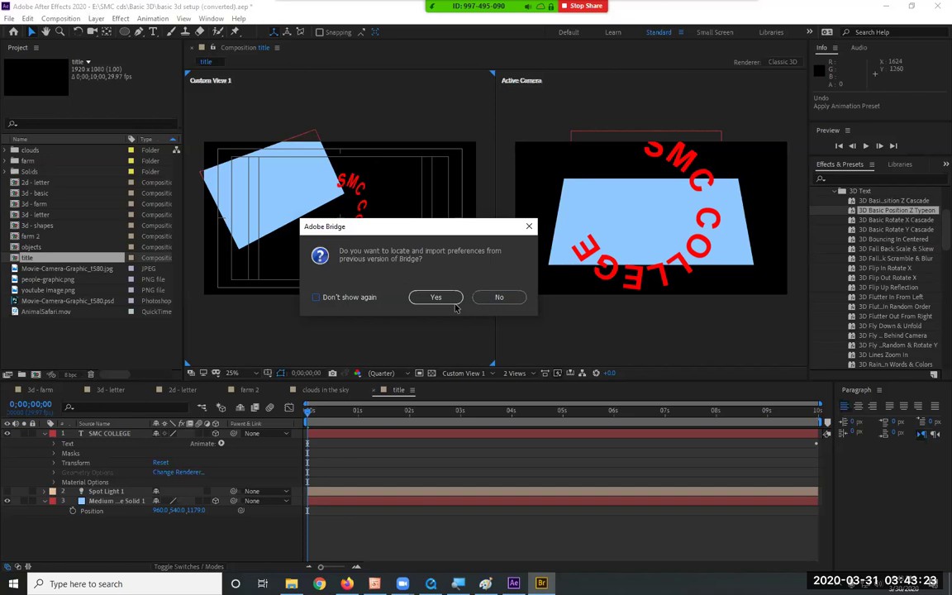
pyautogui.click(500, 299)
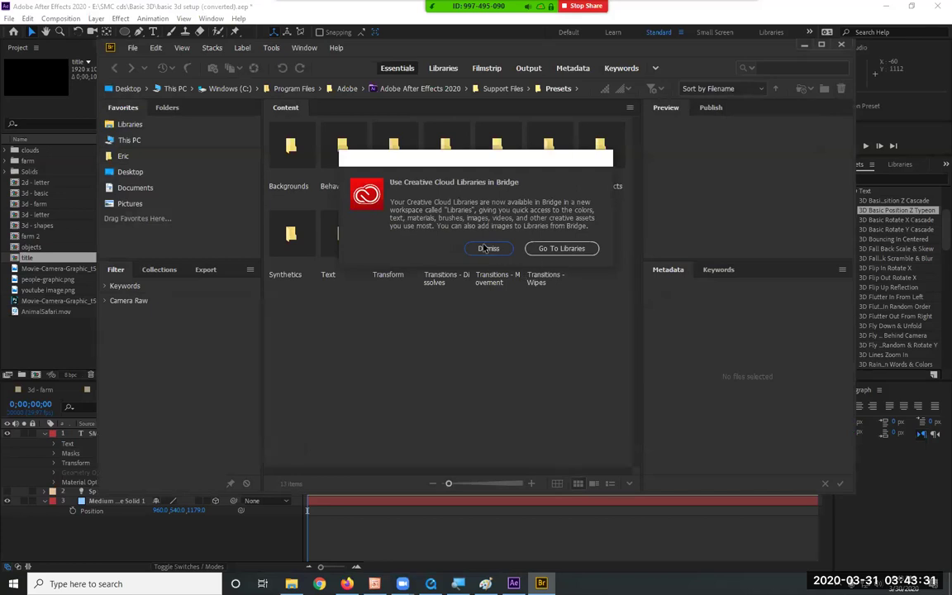
pyautogui.click(488, 248)
pyautogui.click(491, 246)
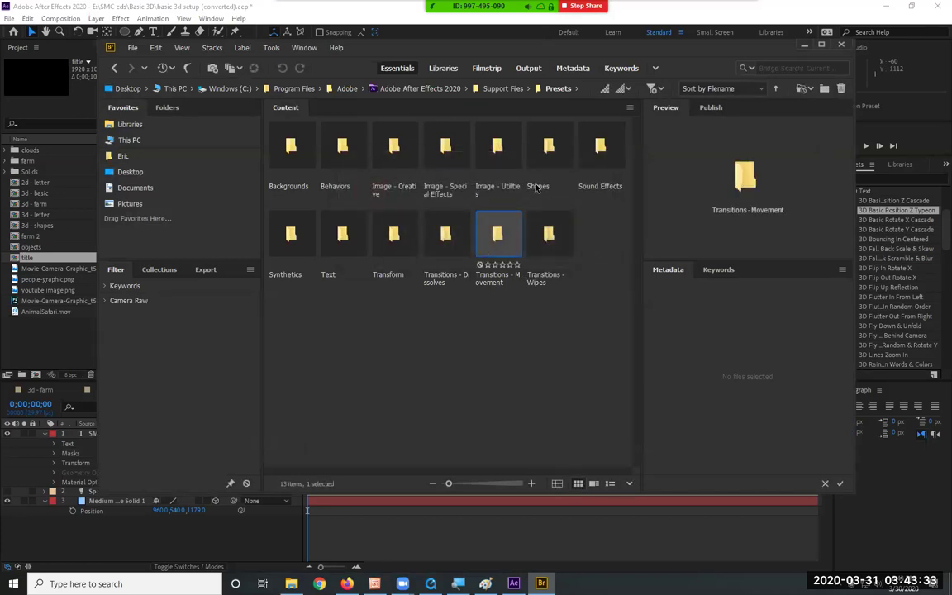
pyautogui.doubleClick(351, 246)
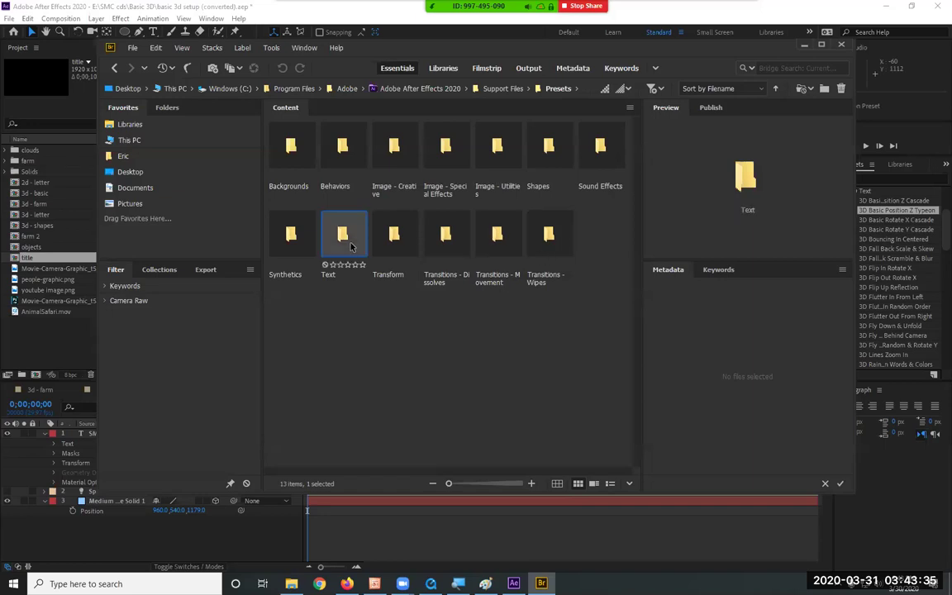
pyautogui.doubleClick(287, 160)
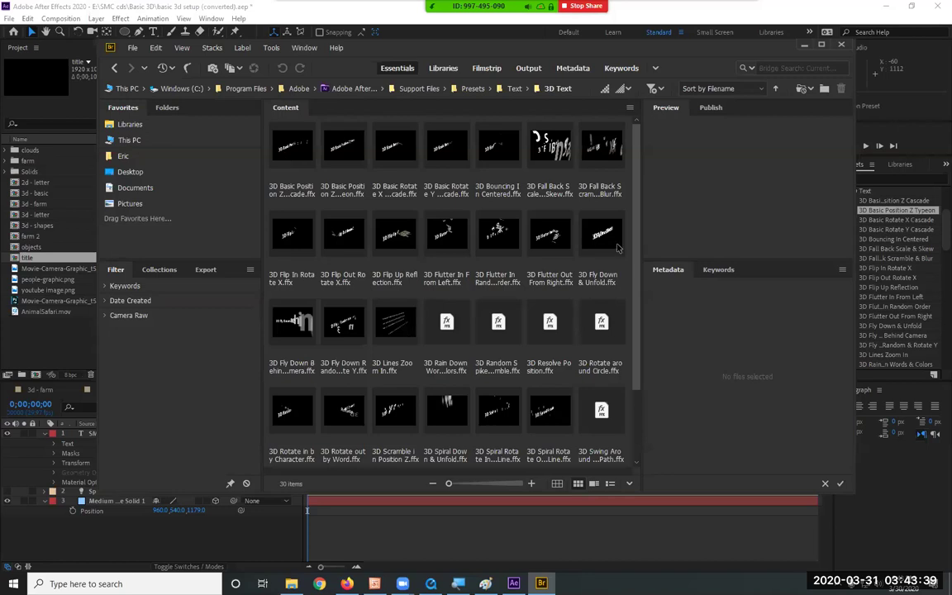
# Step: Preview the 3D Fly Down Random & Rotate Y and 3D Basic Position Z Cascade presets
pyautogui.scroll(-2, 616, 248)
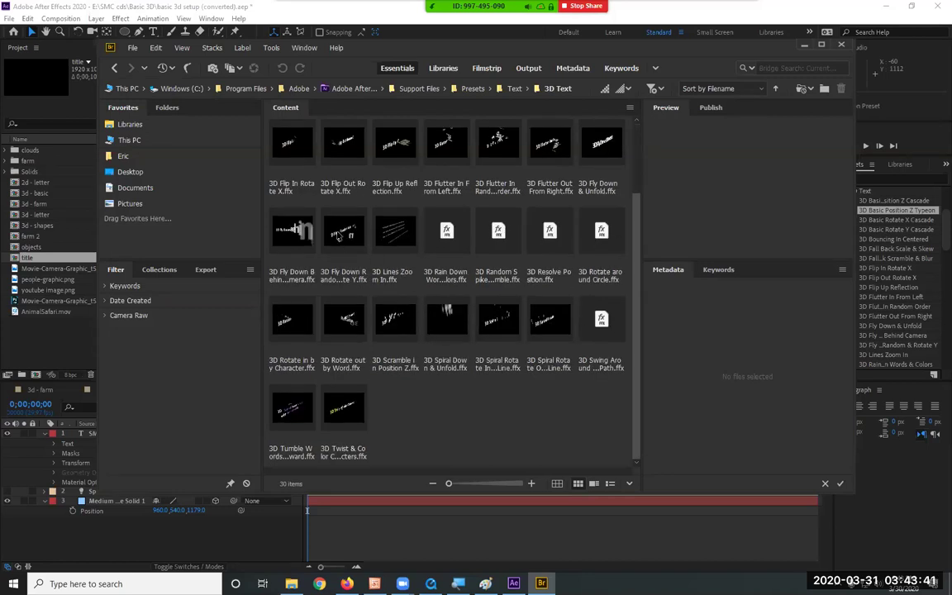
pyautogui.click(344, 234)
pyautogui.scroll(2, 428, 322)
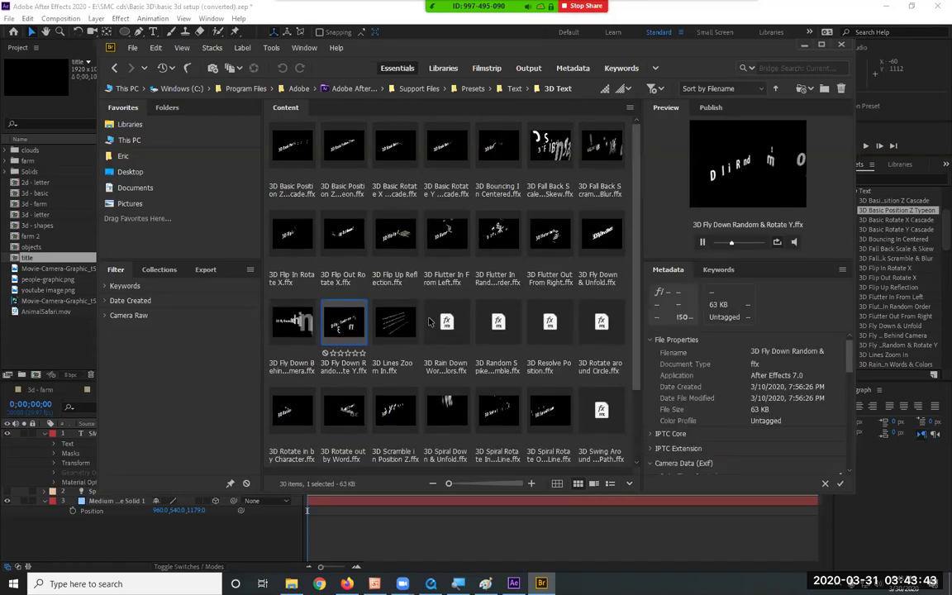
pyautogui.click(292, 146)
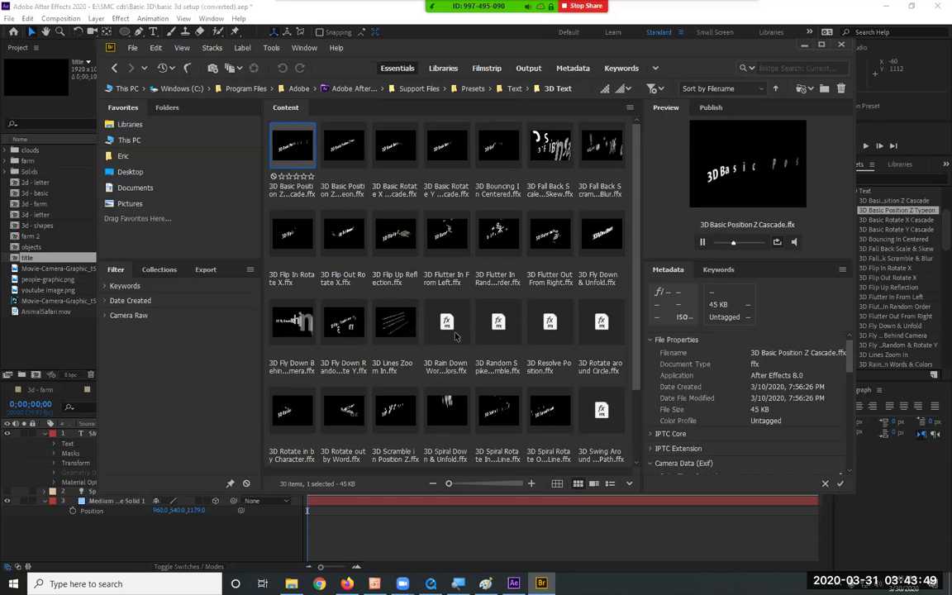
# Step: Apply the 3D Rotate around Circle preset to SMC COLLEGE and inspect its paths in both After Effects views
pyautogui.click(601, 326)
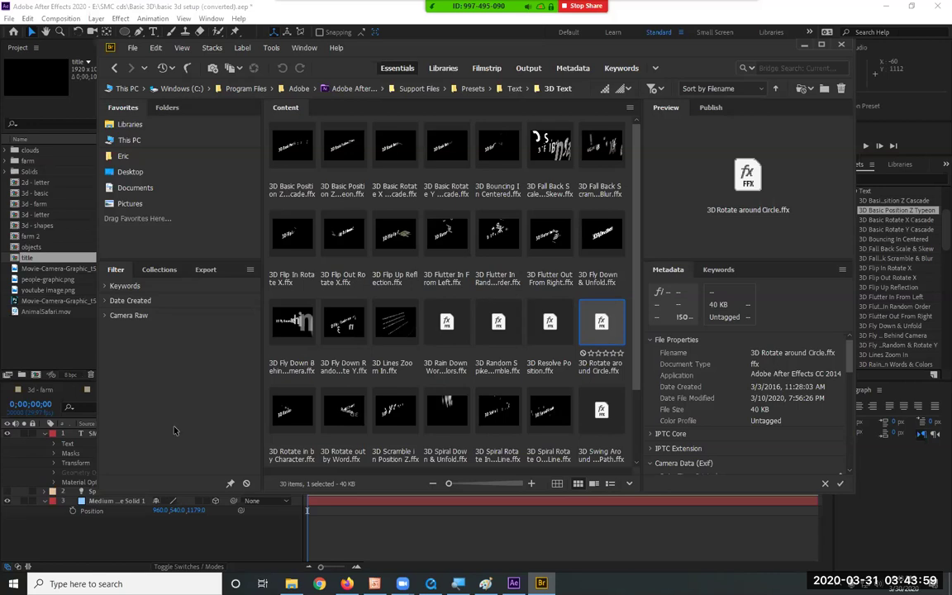
pyautogui.doubleClick(600, 321)
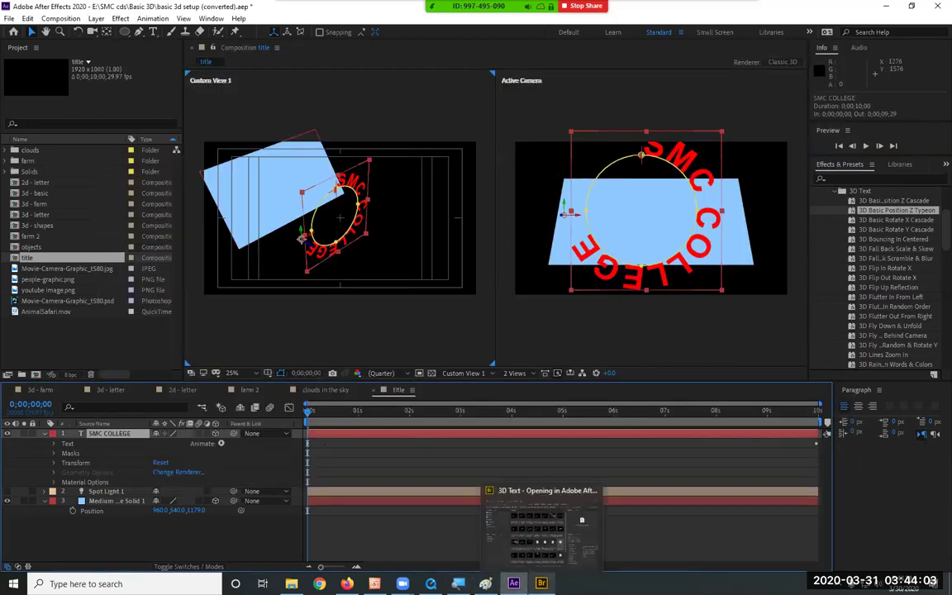
pyautogui.click(541, 583)
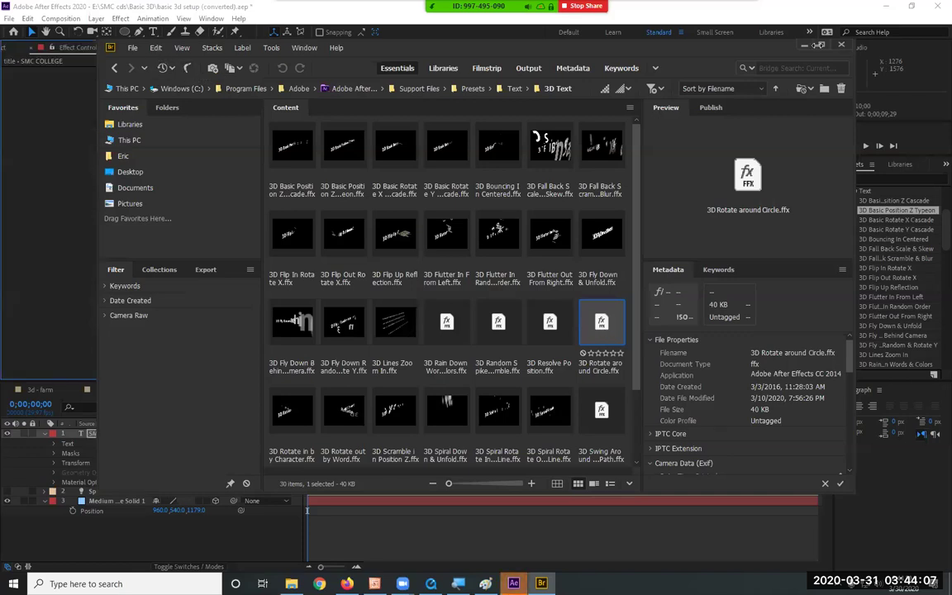
pyautogui.hotkey('alt', 'Tab')
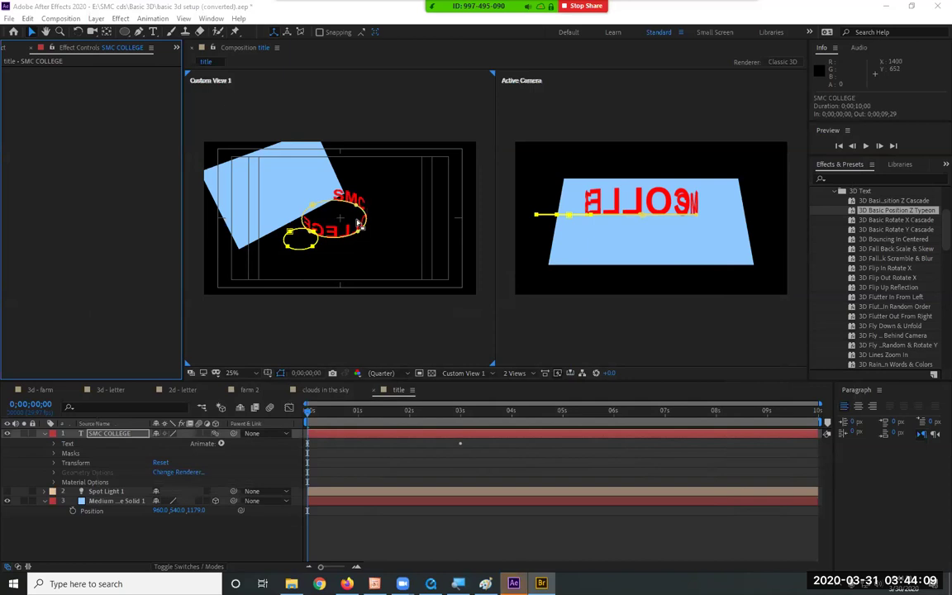
pyautogui.click(301, 253)
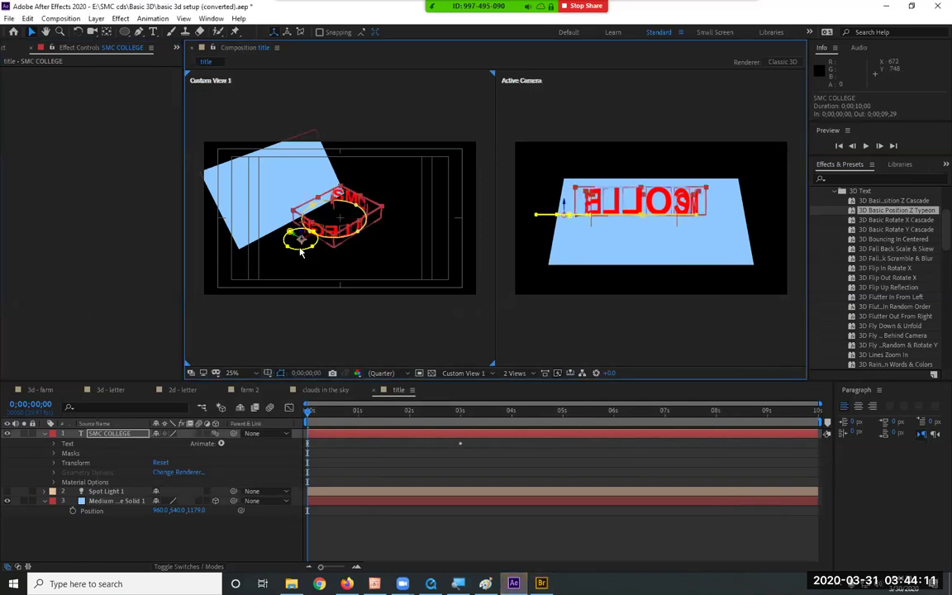
pyautogui.click(652, 215)
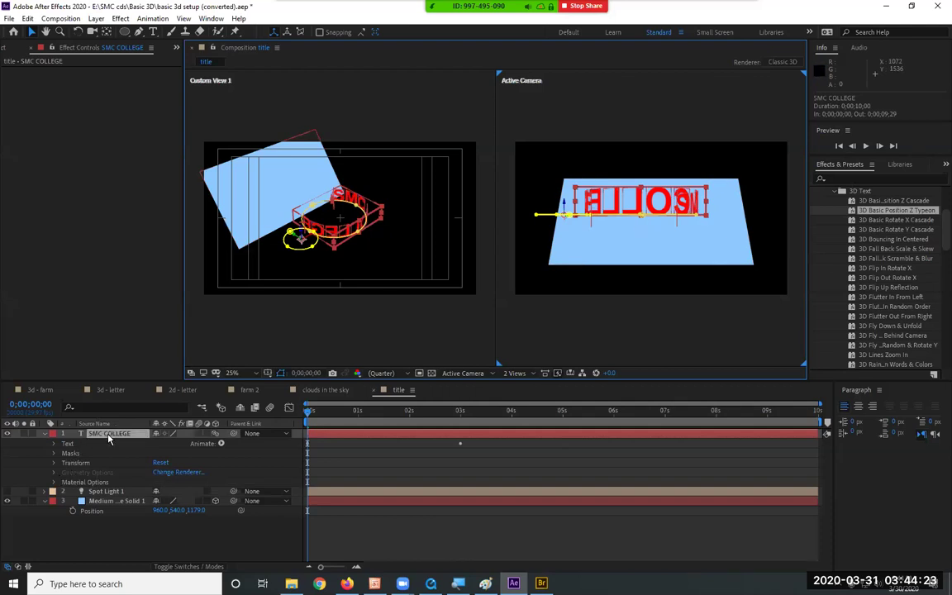
# Step: Reveal the SMC COLLEGE rotation properties and set Z Rotation to -13° and Y Rotation to +5°
pyautogui.click(86, 463)
pyautogui.press('r')
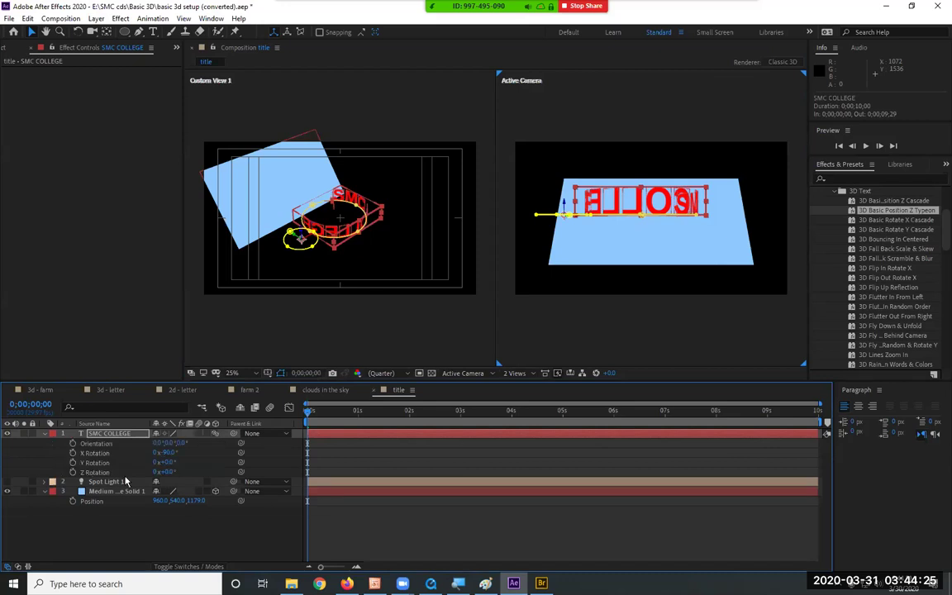
pyautogui.moveTo(166, 462)
pyautogui.mouseDown()
pyautogui.moveTo(195, 472)
pyautogui.moveTo(149, 462)
pyautogui.mouseUp()
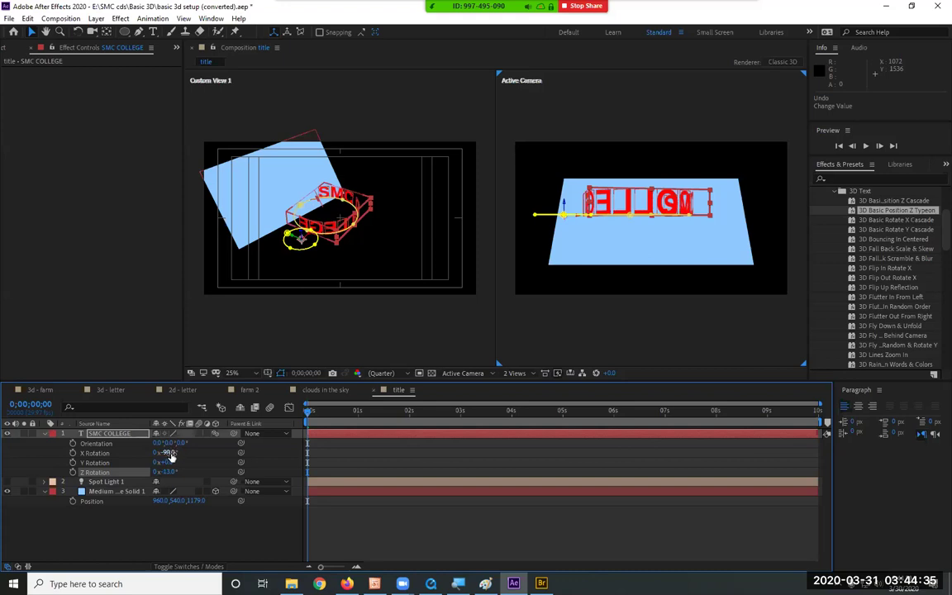
pyautogui.moveTo(165, 463); pyautogui.dragTo(152, 418)
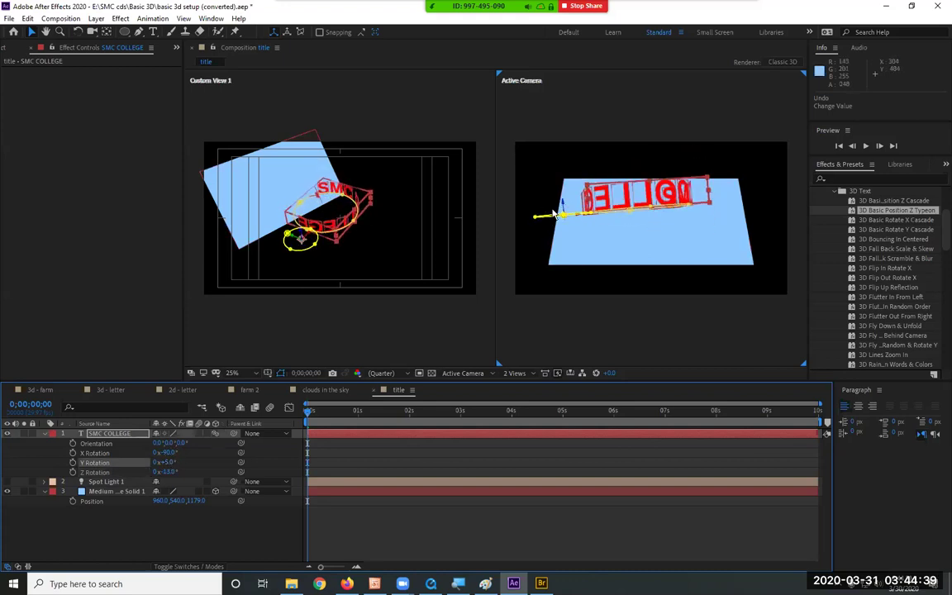
# Step: Delete Mask 1 from the SMC COLLEGE layer, and remove the whole text layer
pyautogui.press('F2')
pyautogui.click(44, 433)
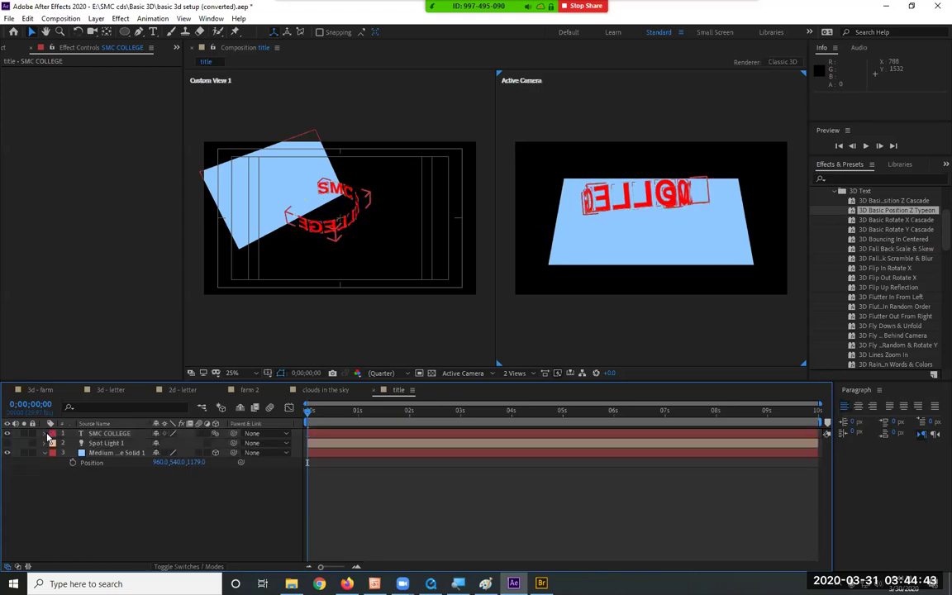
pyautogui.click(39, 434)
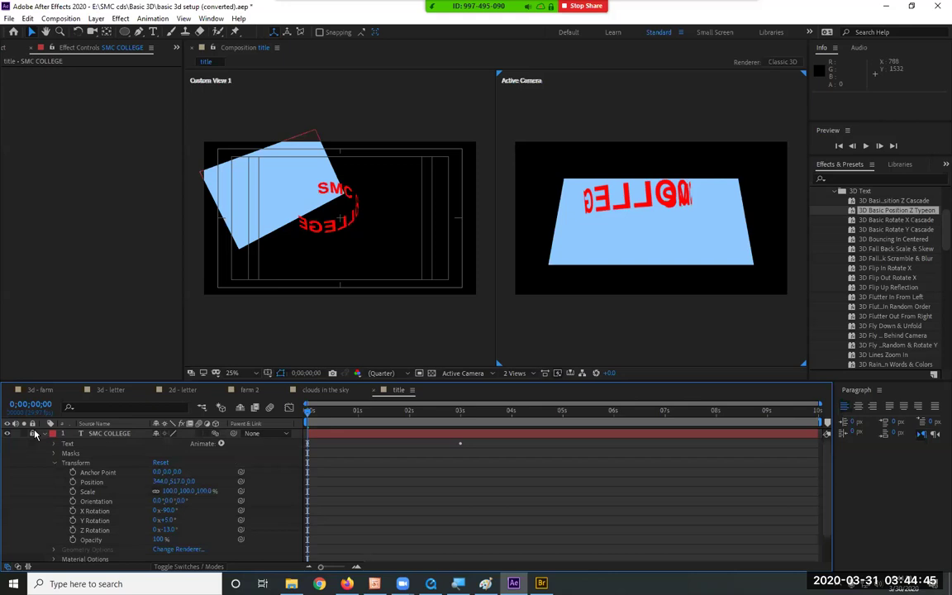
pyautogui.click(54, 454)
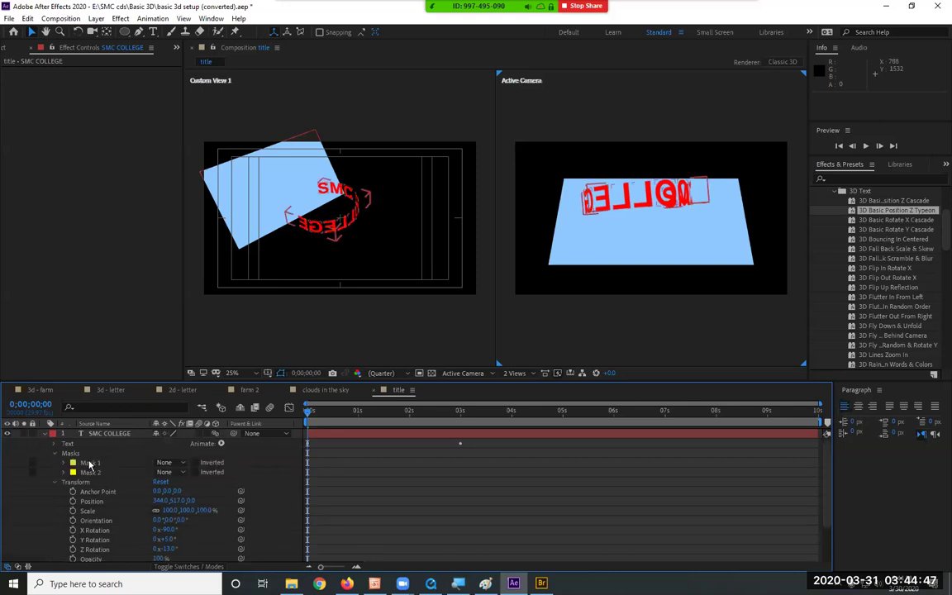
pyautogui.click(89, 463)
pyautogui.press('Delete')
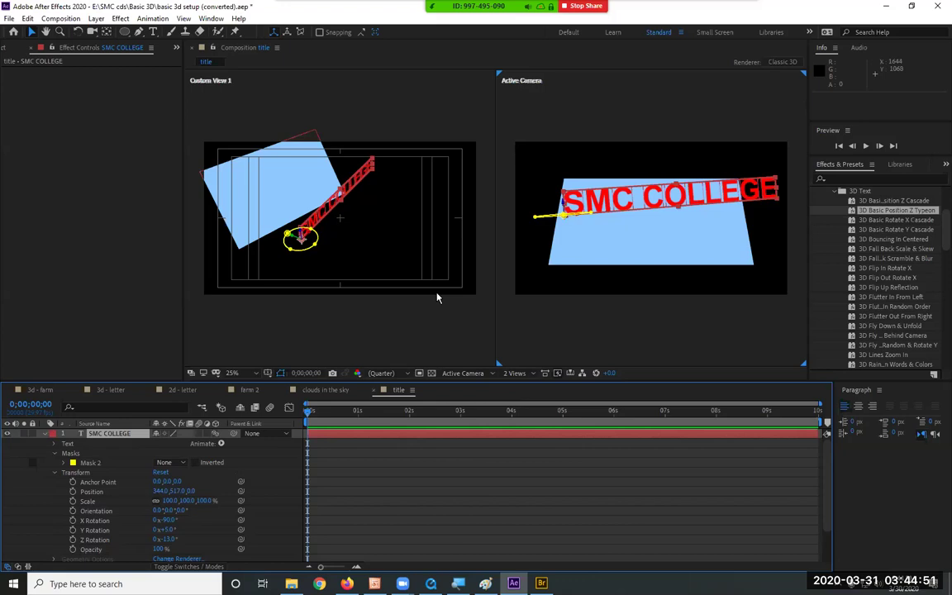
pyautogui.click(107, 438)
pyautogui.press('Delete')
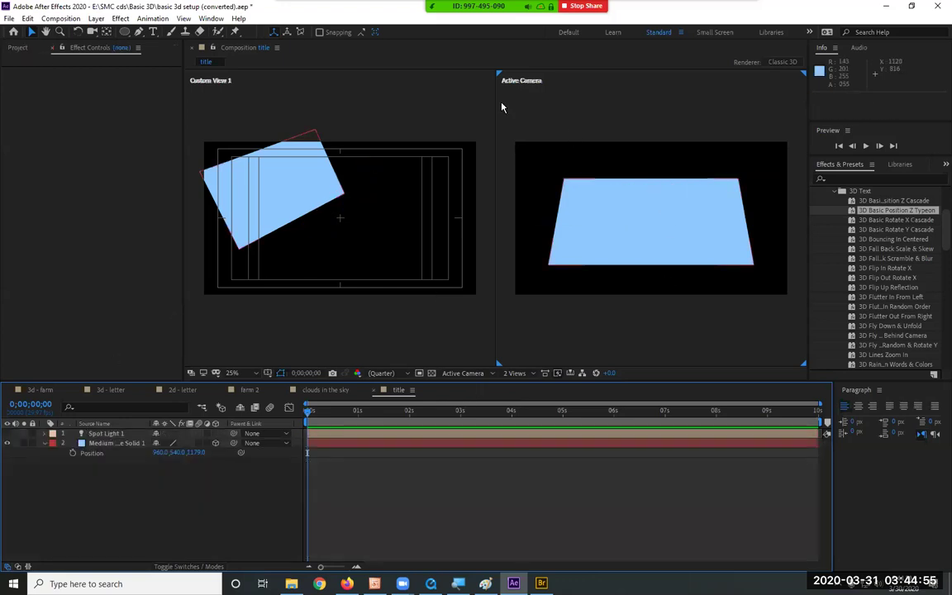
# Step: Create a new SMC COLLEGE text layer over the blue backdrop and move it to position 152, 720
pyautogui.click(152, 31)
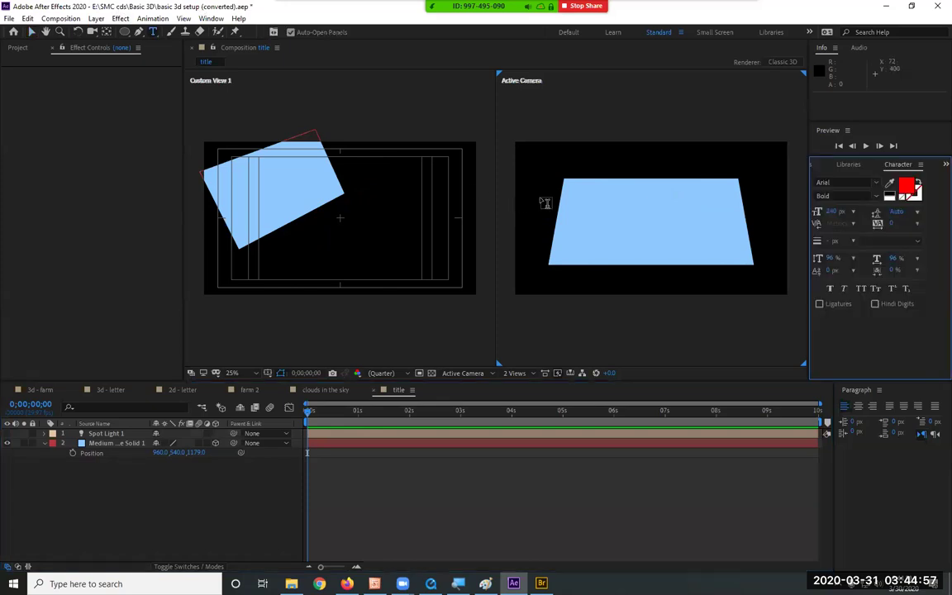
pyautogui.click(593, 207)
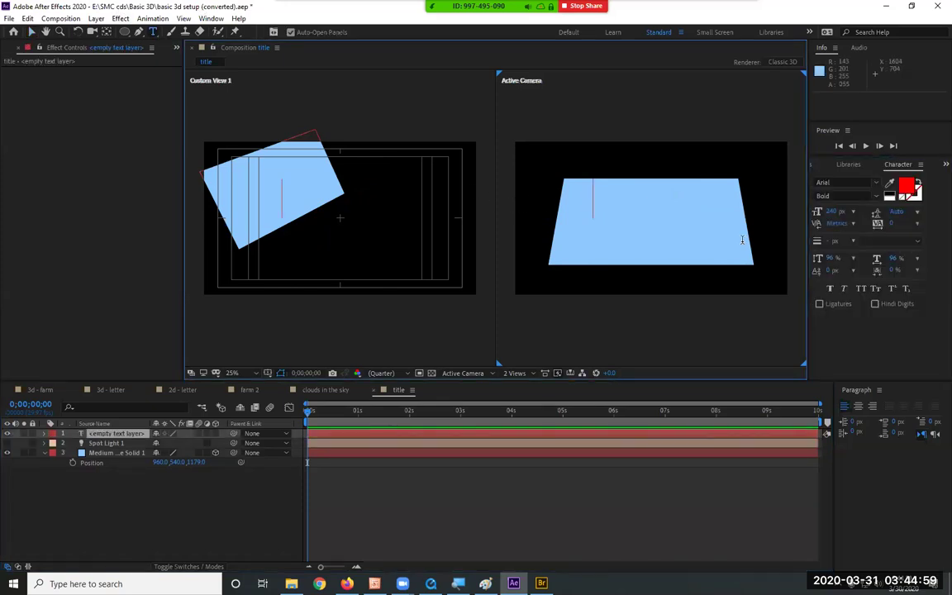
pyautogui.write('SMC C')
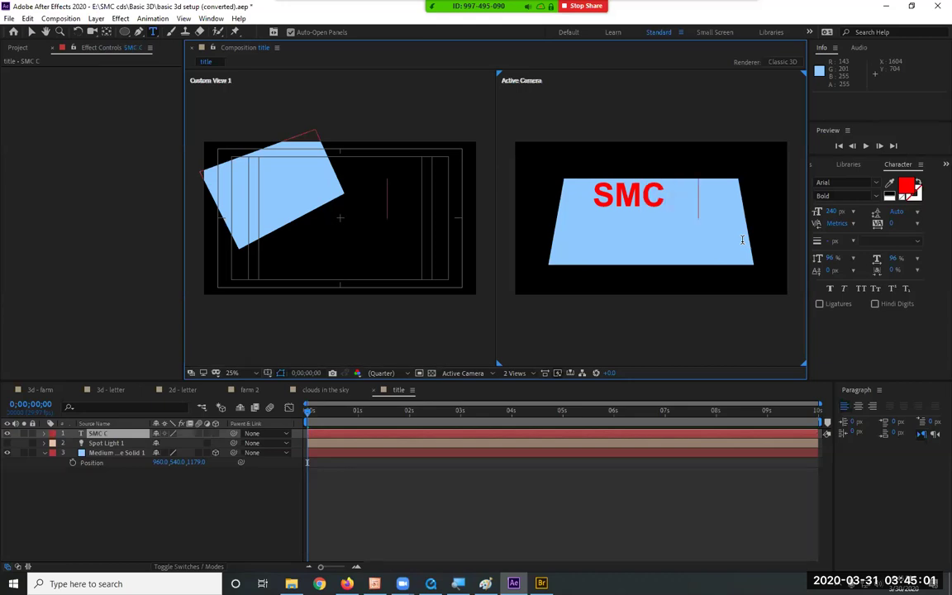
pyautogui.write('OLLEGE')
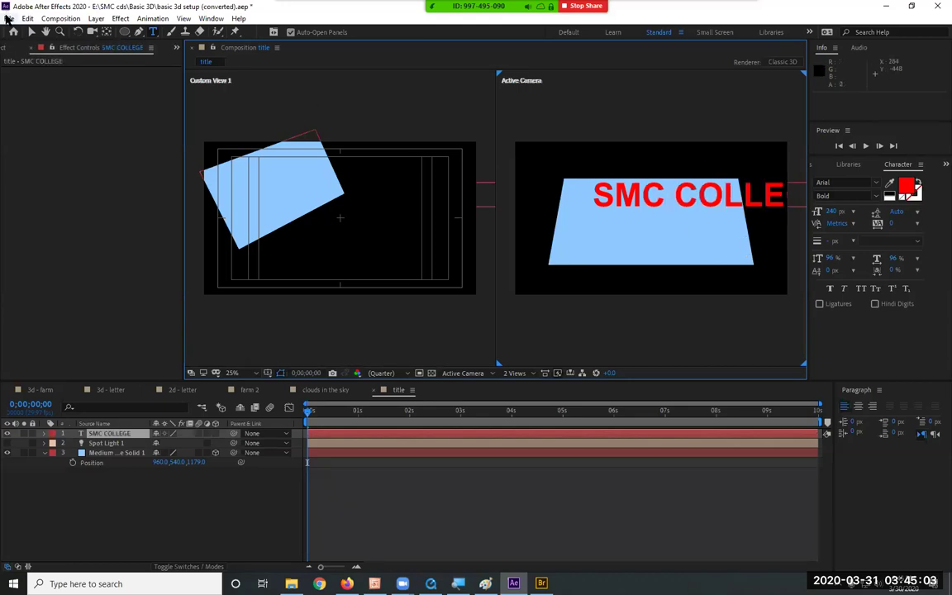
pyautogui.click(31, 31)
pyautogui.moveTo(685, 227); pyautogui.dragTo(637, 261)
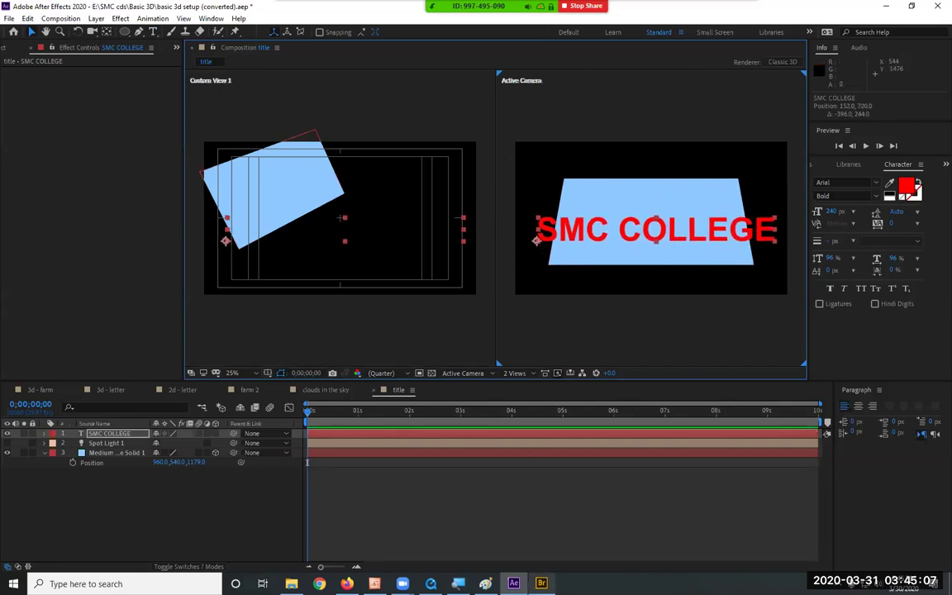
# Step: Try the 3D Resolve Position preset from Adobe Bridge on the SMC COLLEGE layer and undo its application
pyautogui.hotkey('alt', 'Tab')
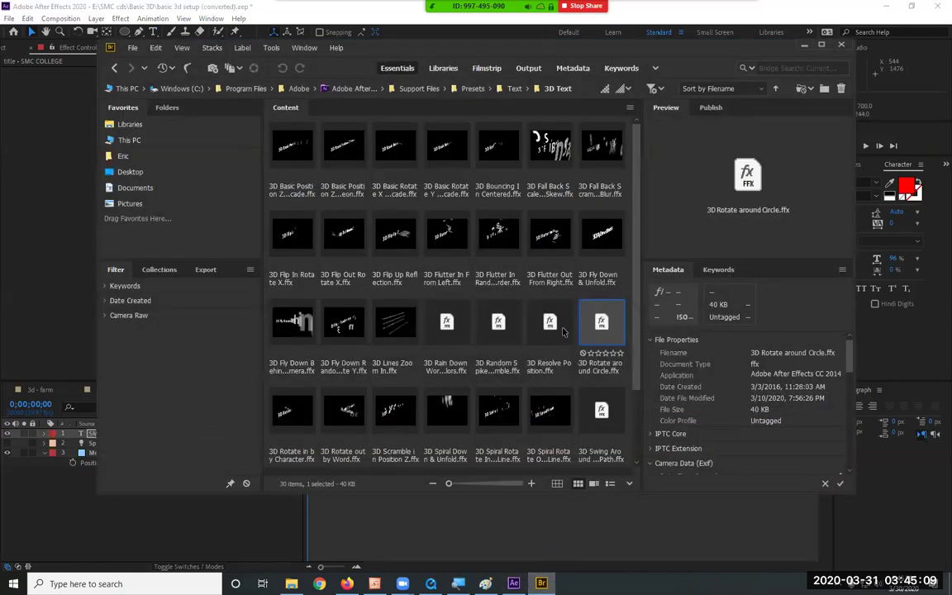
pyautogui.click(550, 328)
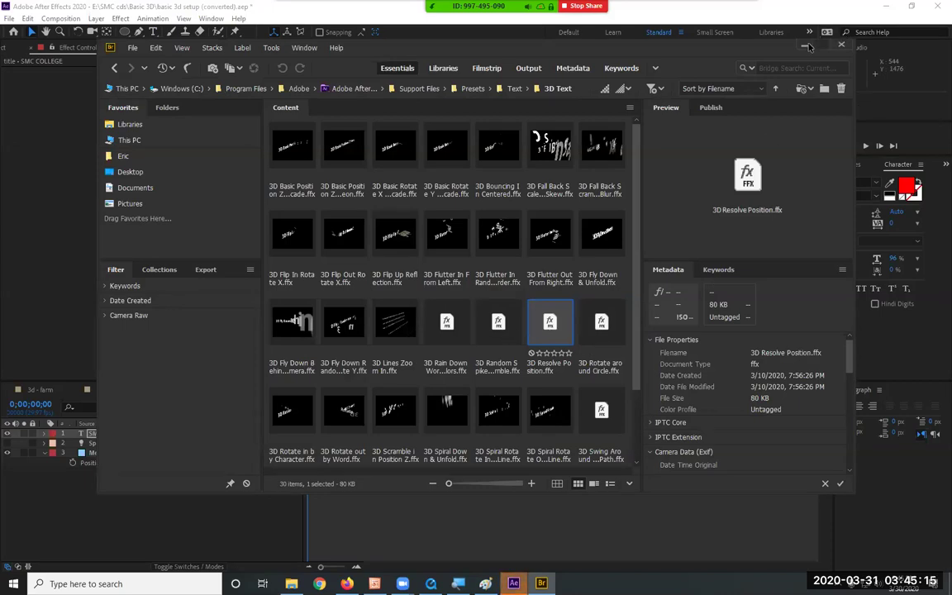
pyautogui.hotkey('alt', 'Tab')
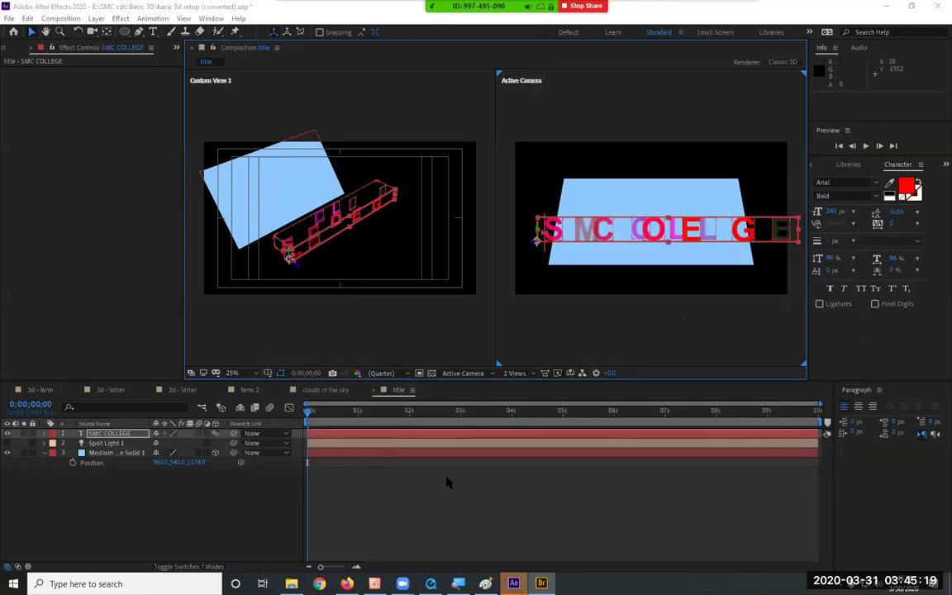
pyautogui.click(126, 435)
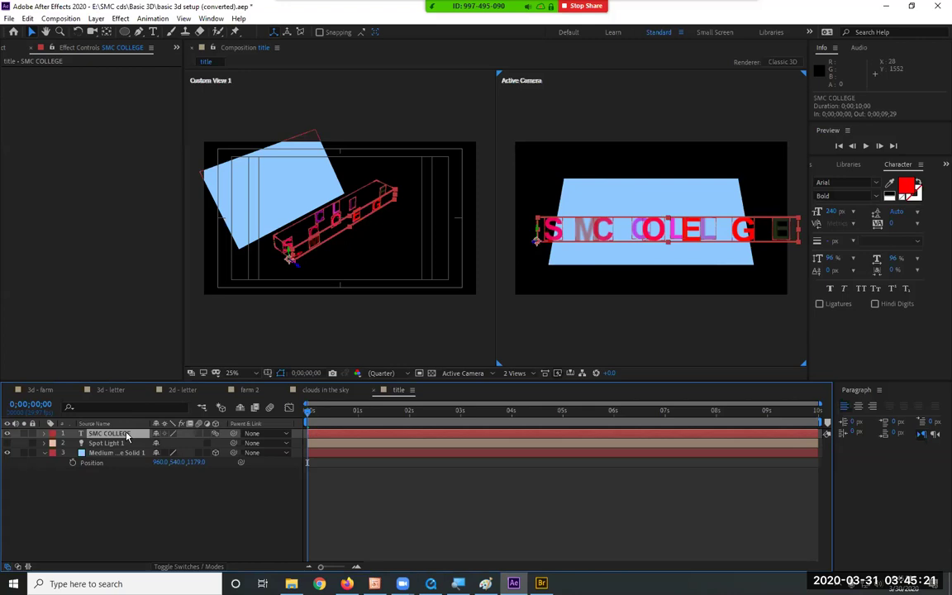
pyautogui.hotkey('ctrl', 'z')
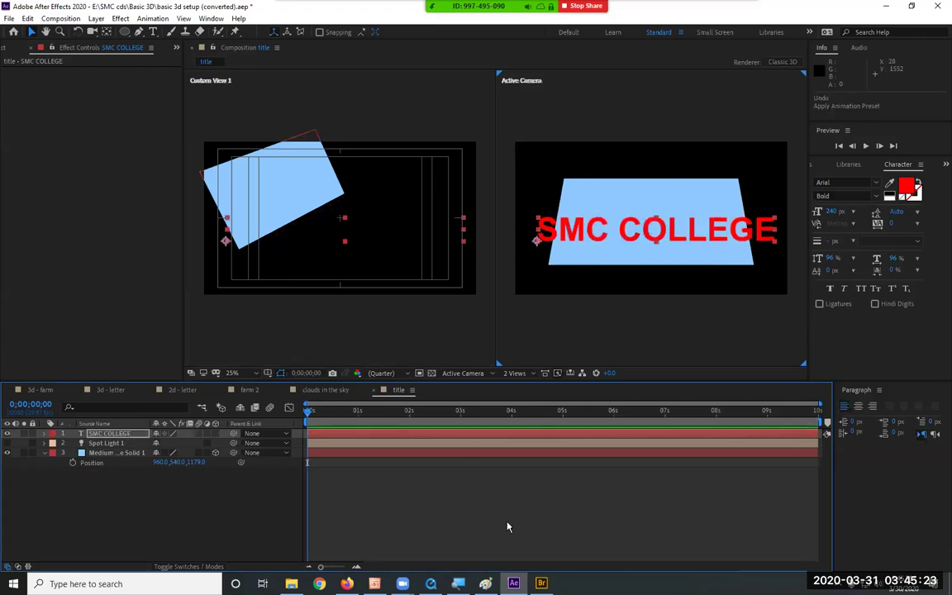
# Step: Switch to Adobe Bridge and apply the 3D Rotate around Circle preset to the SMC COLLEGE layer
pyautogui.hotkey('alt', 'Tab')
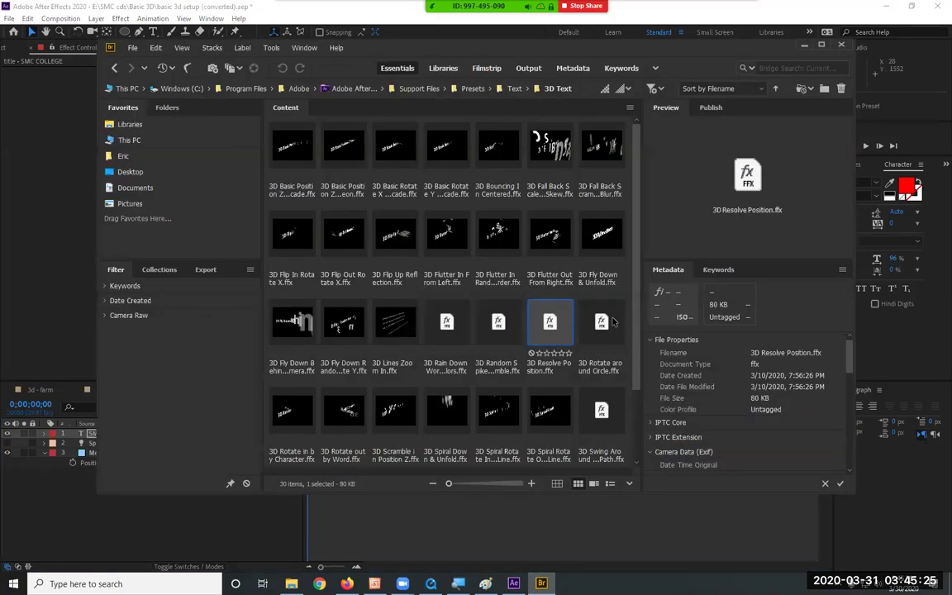
pyautogui.press('Right')
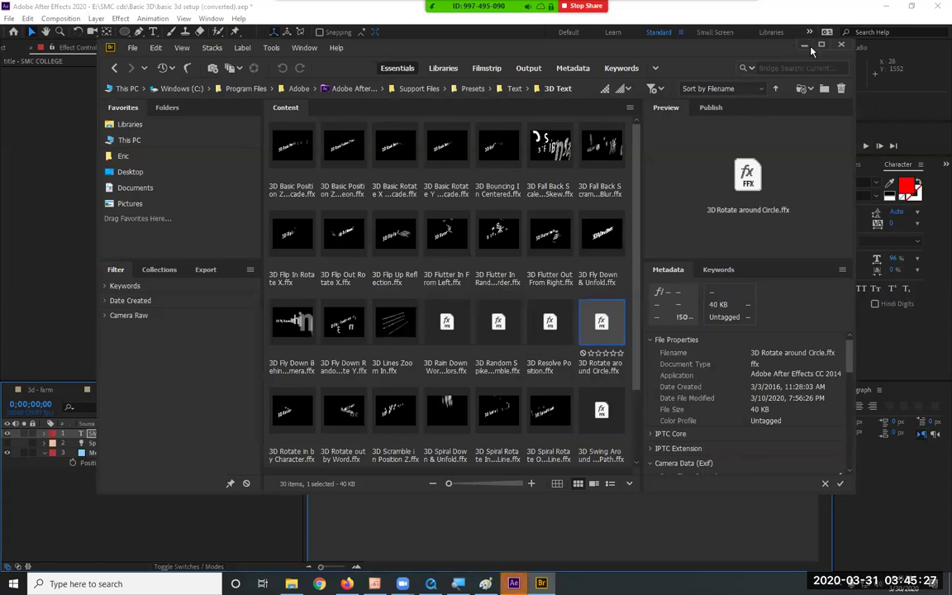
pyautogui.press('Return')
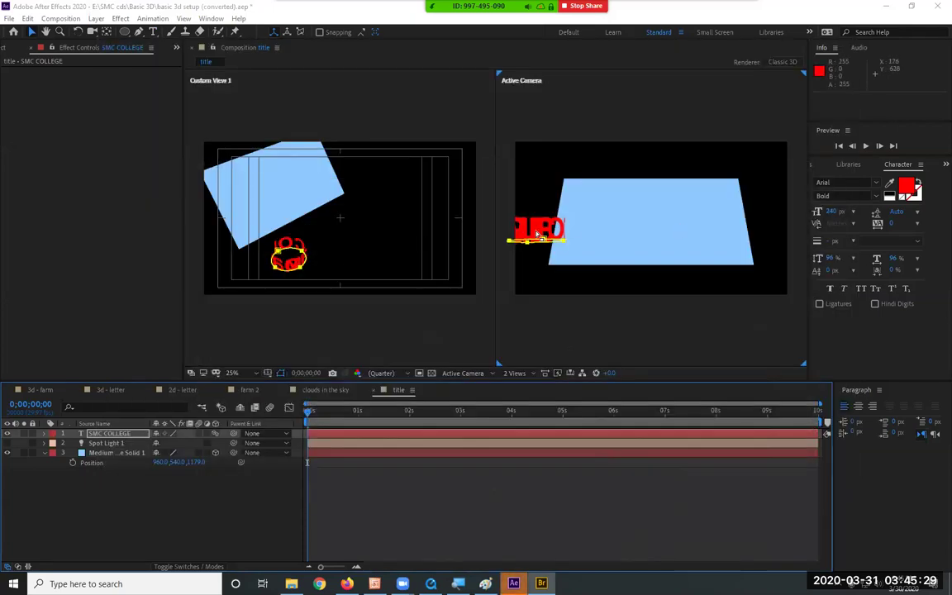
# Step: Move the circular SMC COLLEGE text to about position 959.8, 622.7, -730.5, centring it over the backdrop in Active Camera
pyautogui.click(291, 259)
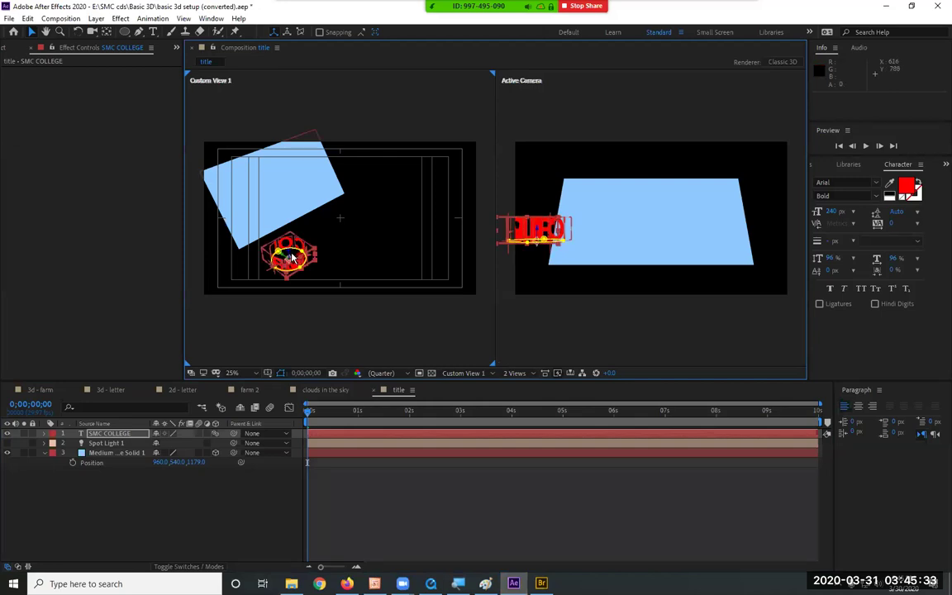
pyautogui.press('.')
pyautogui.press('.')
pyautogui.moveTo(255, 290); pyautogui.dragTo(451, 271)
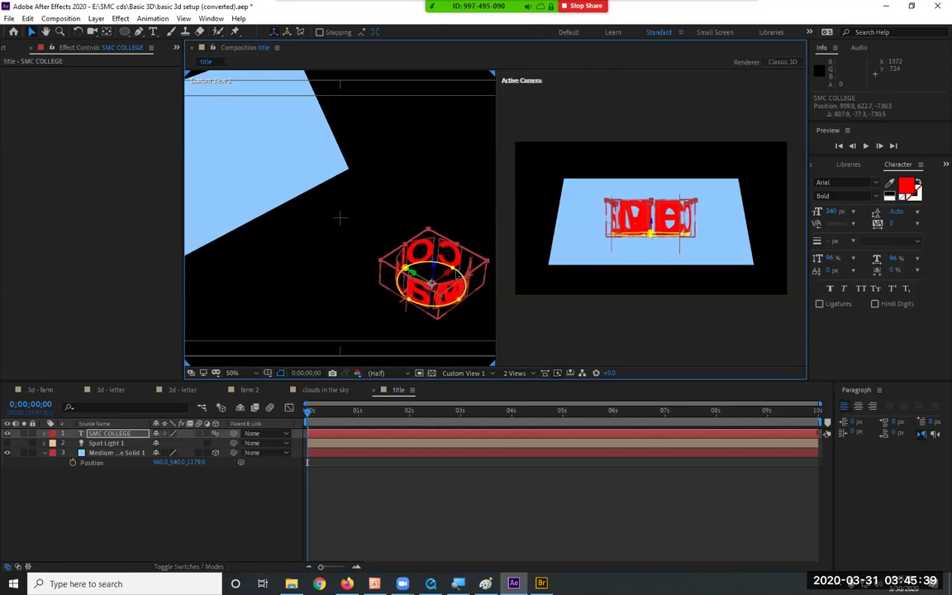
# Step: Preview the rotating text and set the SMC COLLEGE layer's scale to 253% on all axes
pyautogui.press('space')
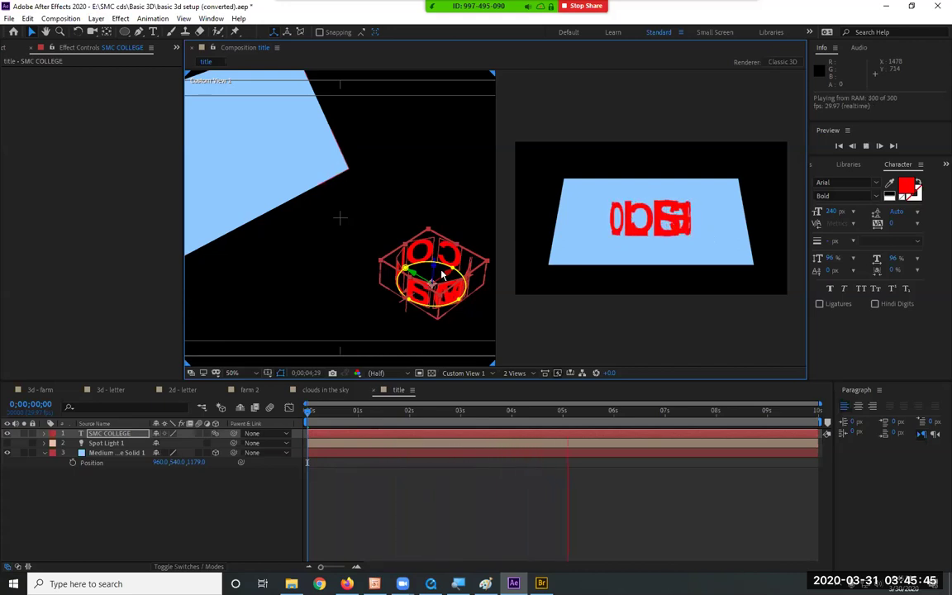
pyautogui.press('r')
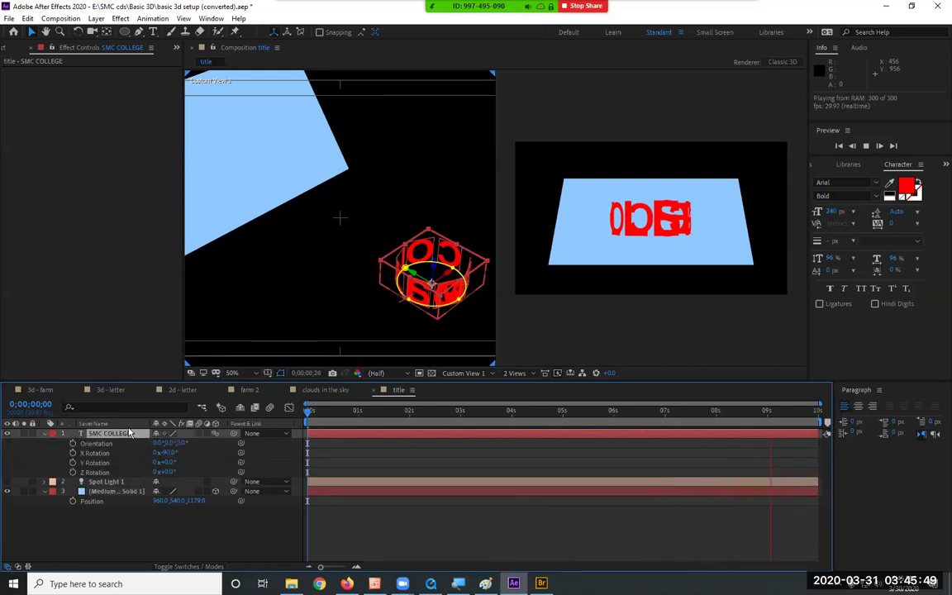
pyautogui.press('u')
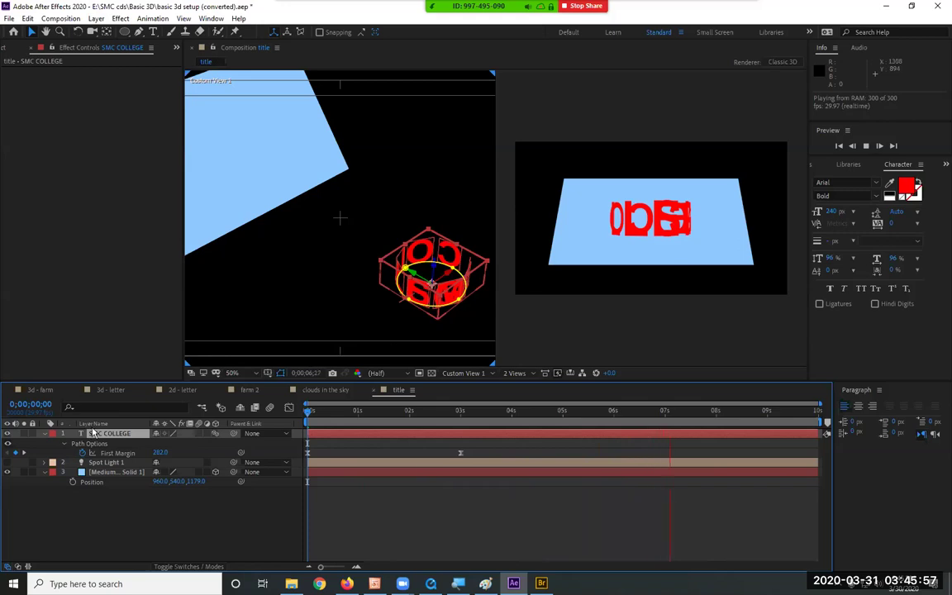
pyautogui.press('s')
pyautogui.moveTo(207, 446); pyautogui.dragTo(339, 456)
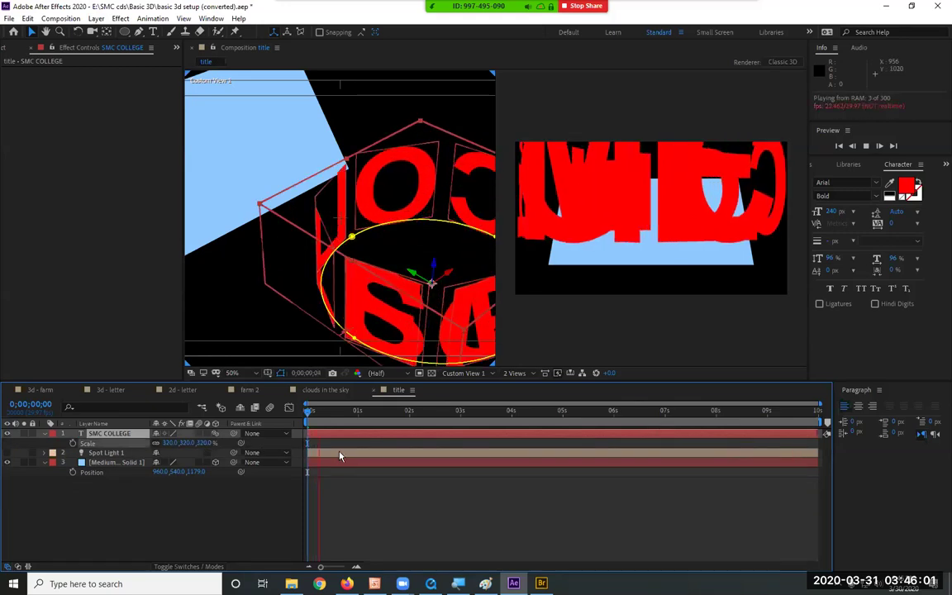
pyautogui.moveTo(207, 446); pyautogui.dragTo(166, 443)
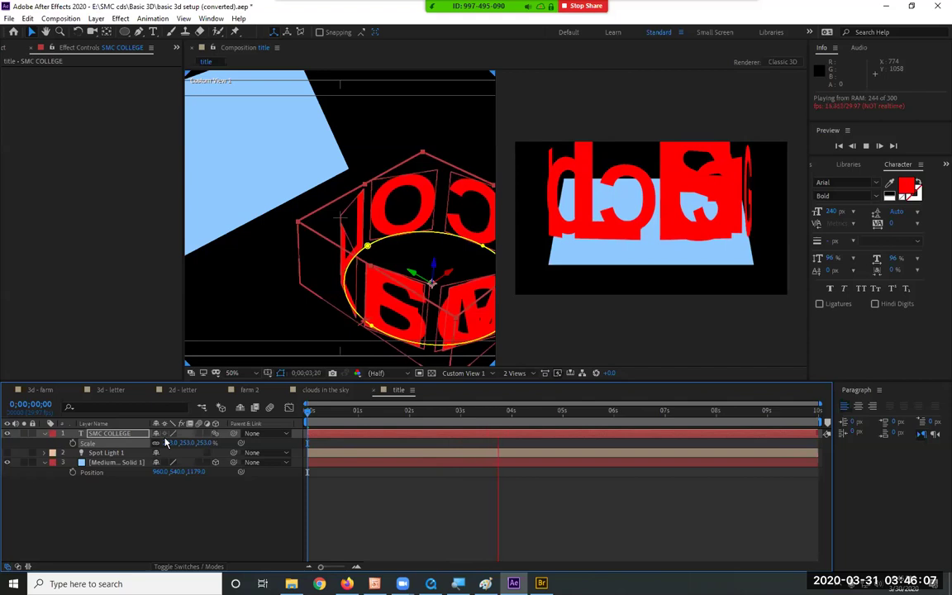
pyautogui.press('space')
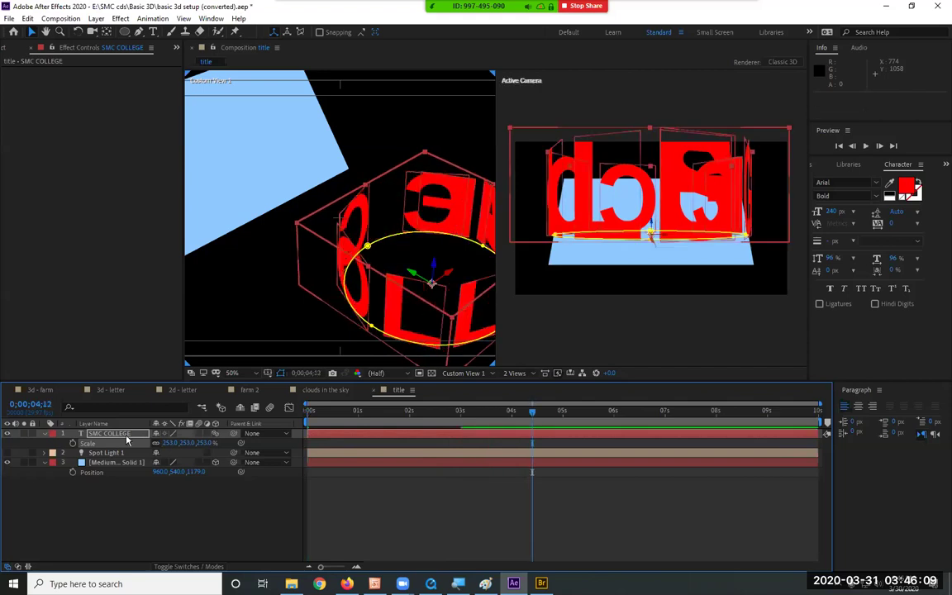
# Step: Slow the text rotation by moving the last First Margin keyframe to about 9.7 seconds, and preview the animation
pyautogui.press('u')
pyautogui.moveTo(459, 454); pyautogui.dragTo(800, 478)
pyautogui.press('space')
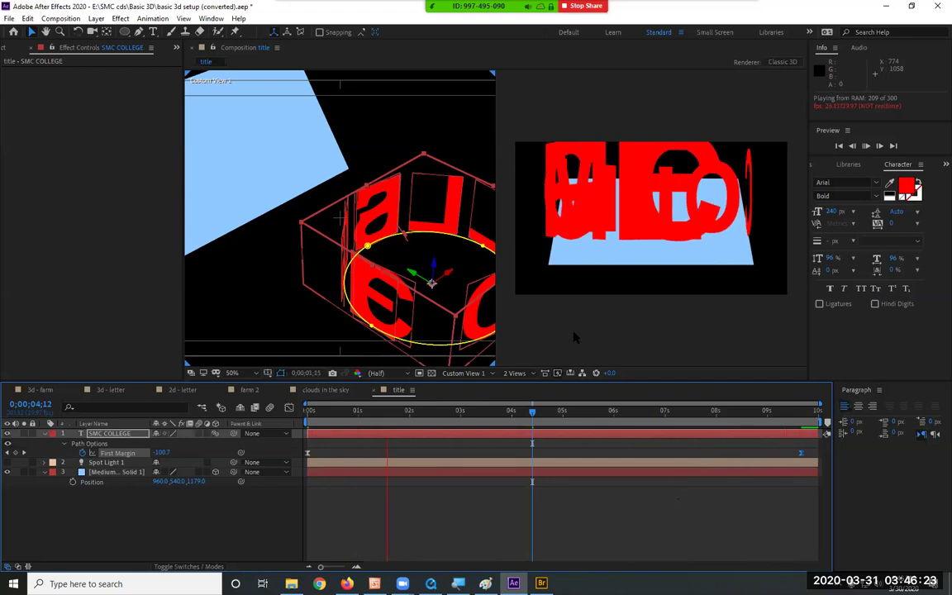
pyautogui.click(388, 275)
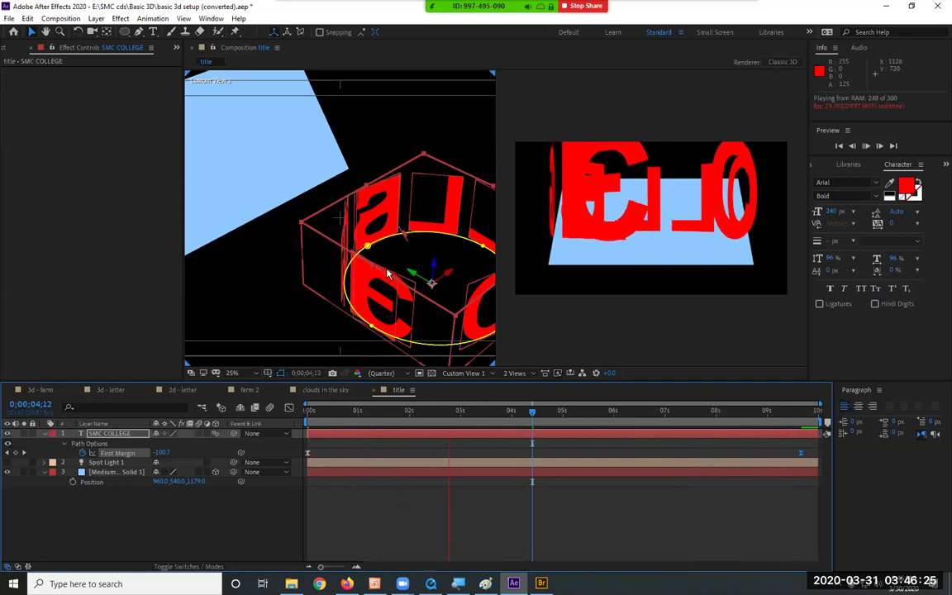
pyautogui.scroll(-3, 388, 275)
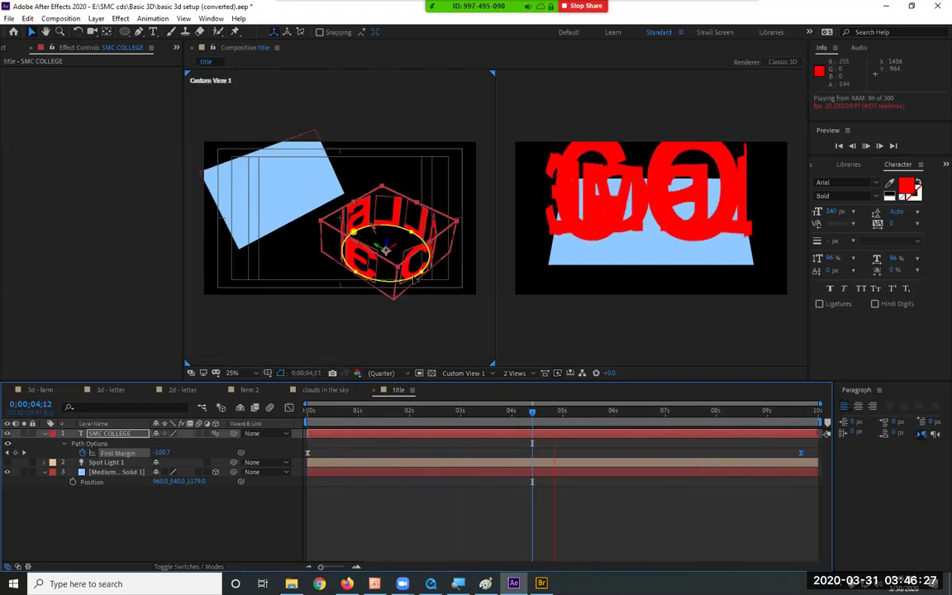
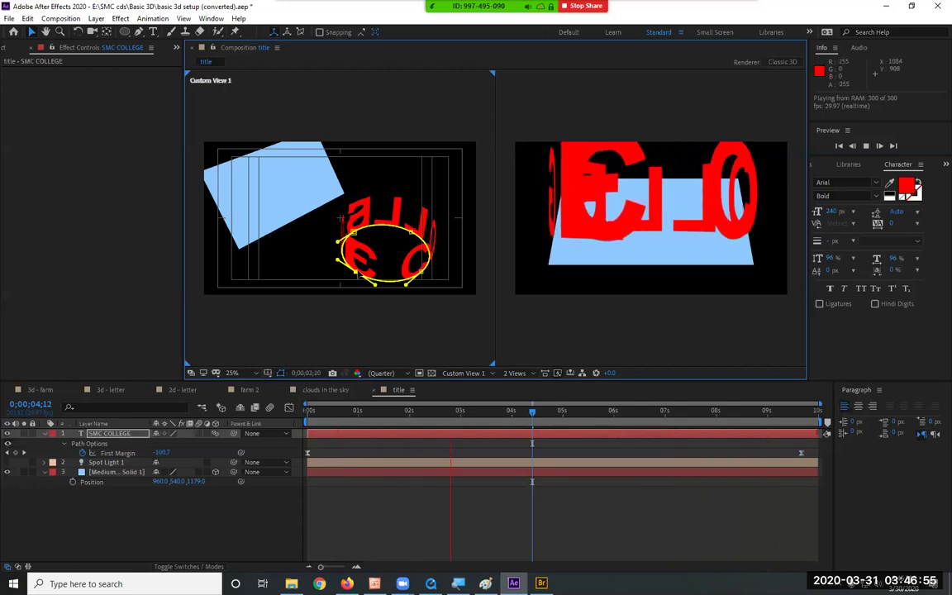
# Step: Reveal all Mask 1 properties of the SMC COLLEGE layer and set Mask Expansion to 29 pixels
pyautogui.click(113, 440)
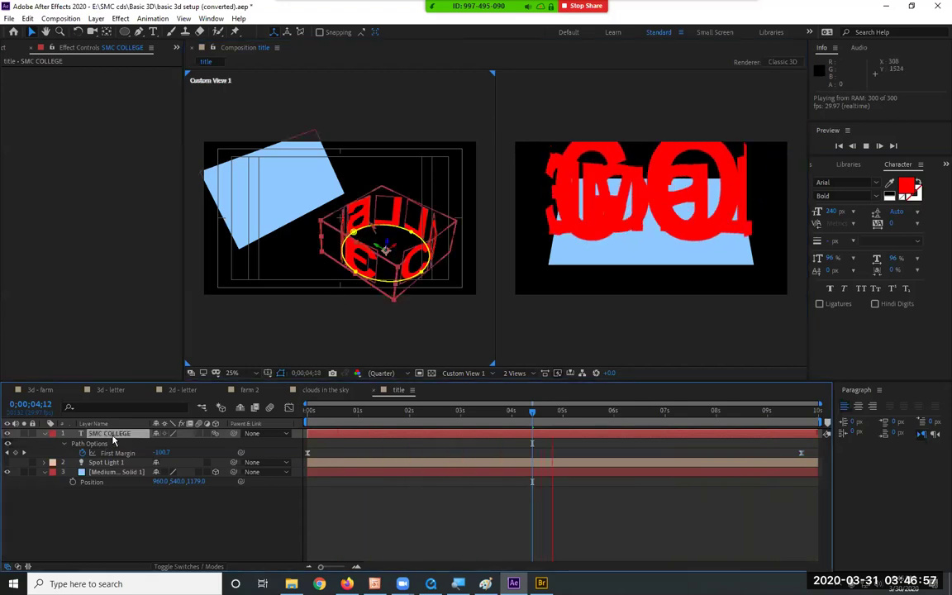
pyautogui.press('m')
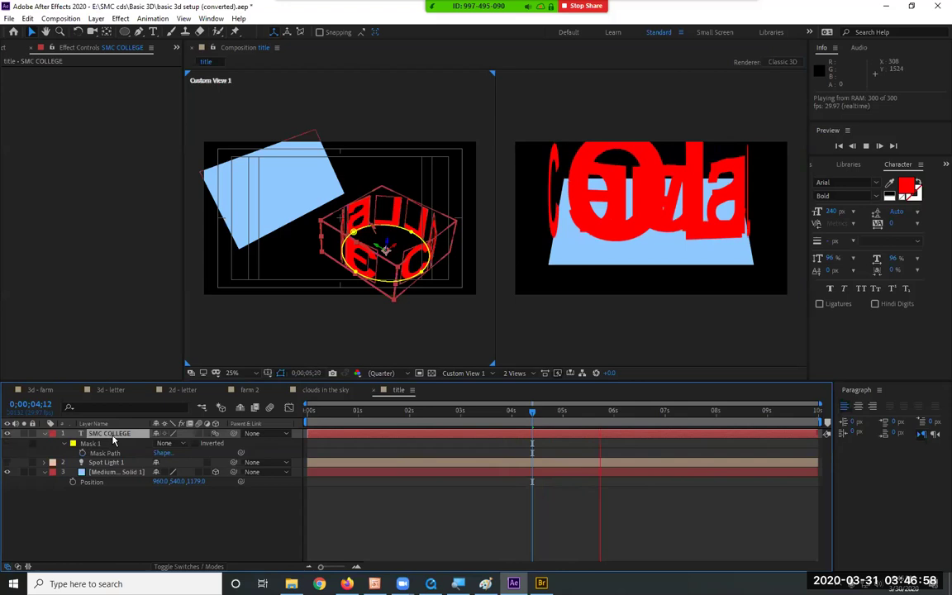
pyautogui.click(66, 444)
pyautogui.click(66, 443)
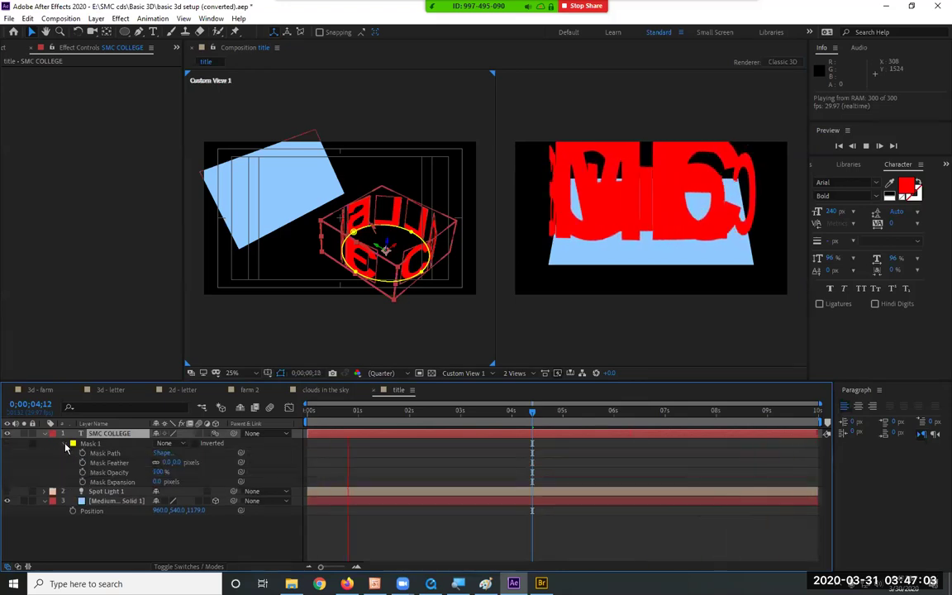
pyautogui.click(124, 481)
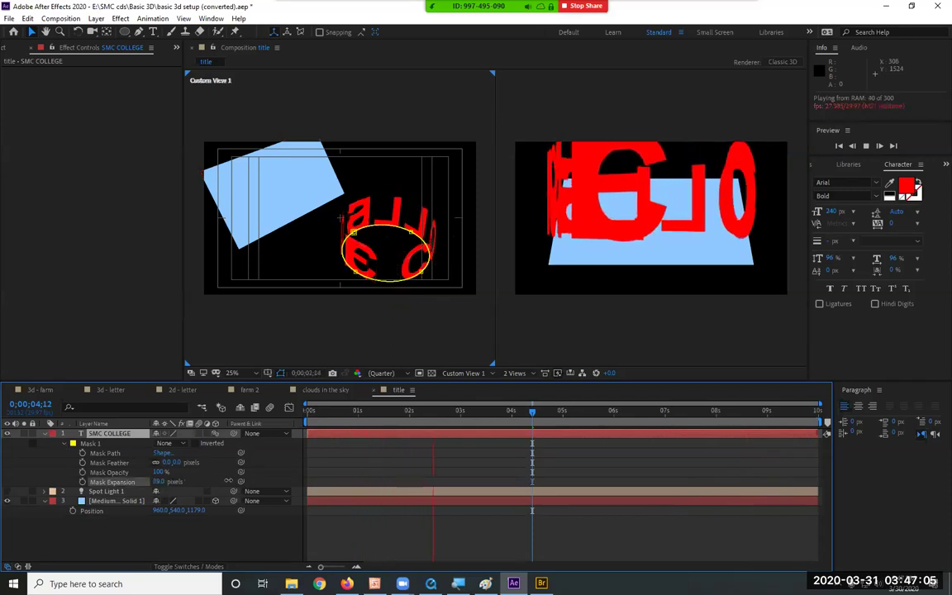
pyautogui.moveTo(227, 480); pyautogui.dragTo(249, 484)
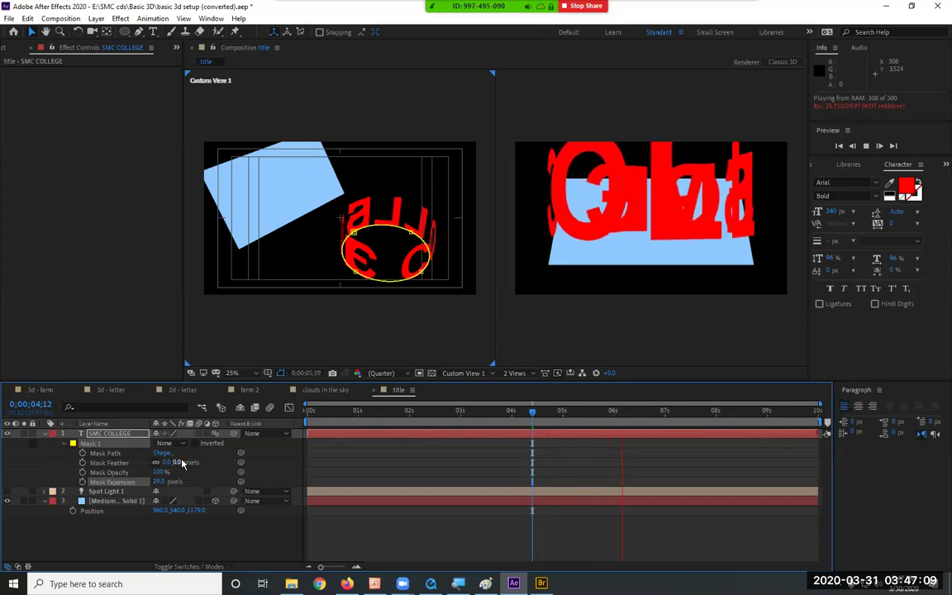
# Step: Try to set the left, right and top bounds of Mask 1's shape to 300 px
pyautogui.click(163, 454)
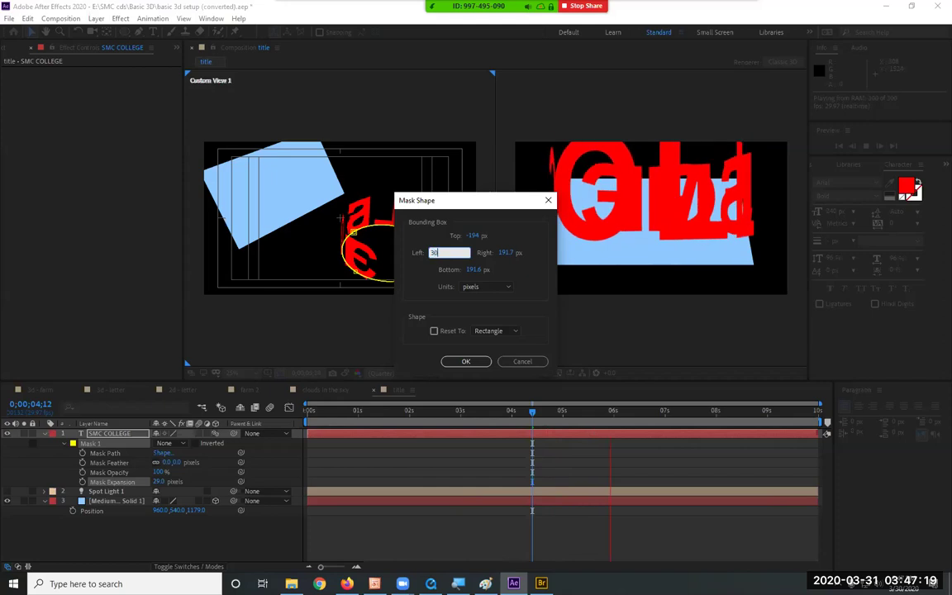
pyautogui.click(473, 237)
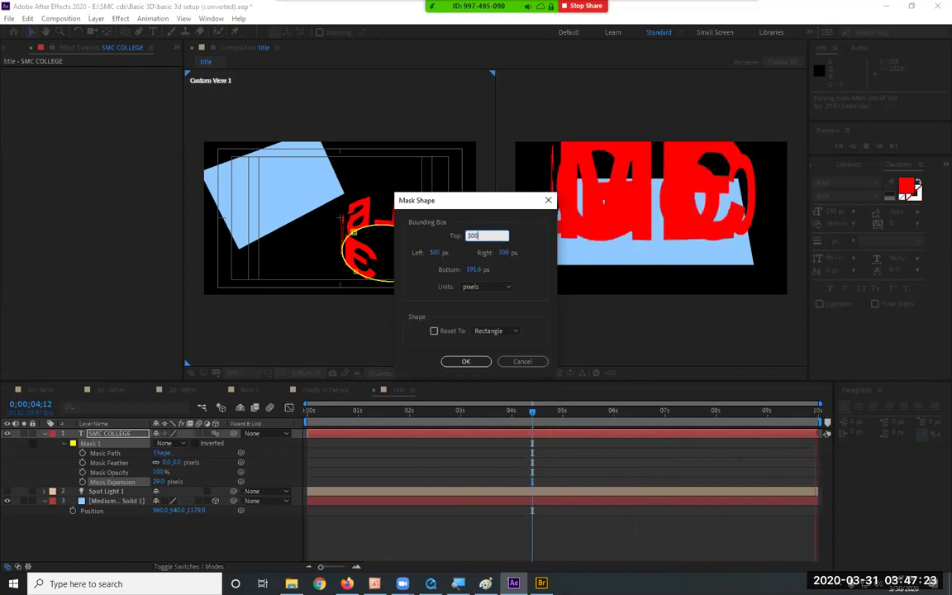
pyautogui.write('300')
pyautogui.press('Return')
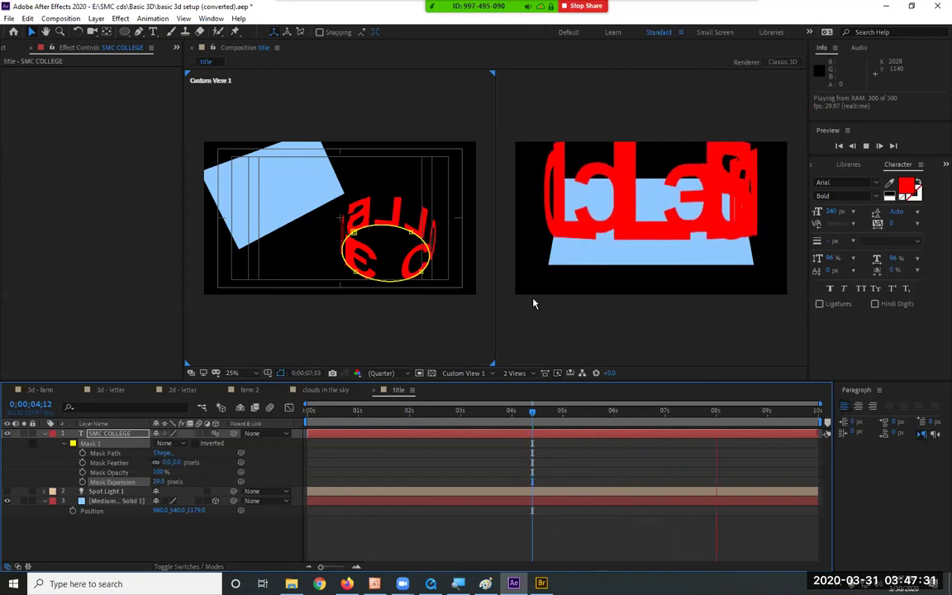
# Step: Enlarge the blue solid to fill the Active Camera view and move it to about position 957.5, 747.7, 974.0
pyautogui.click(266, 187)
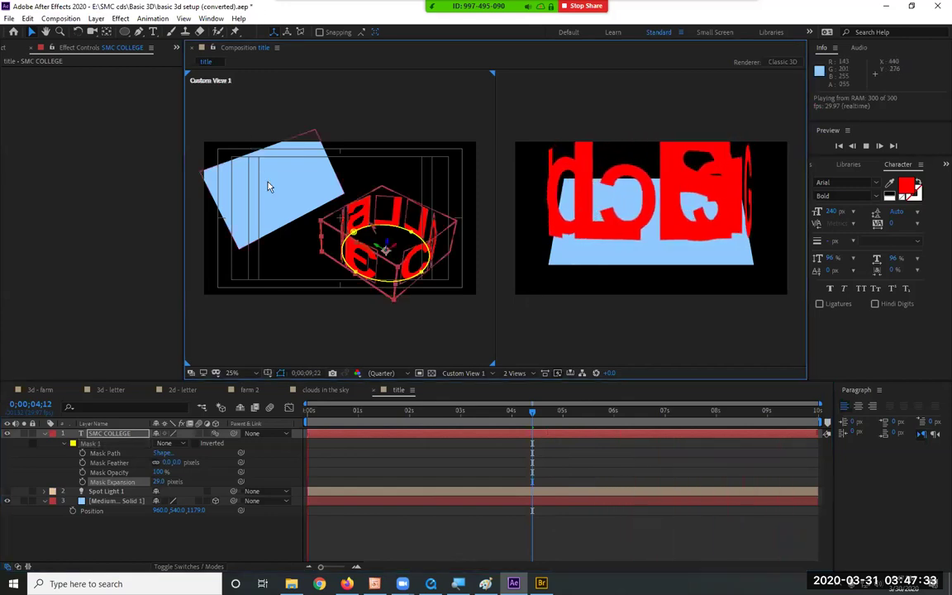
pyautogui.click(267, 187)
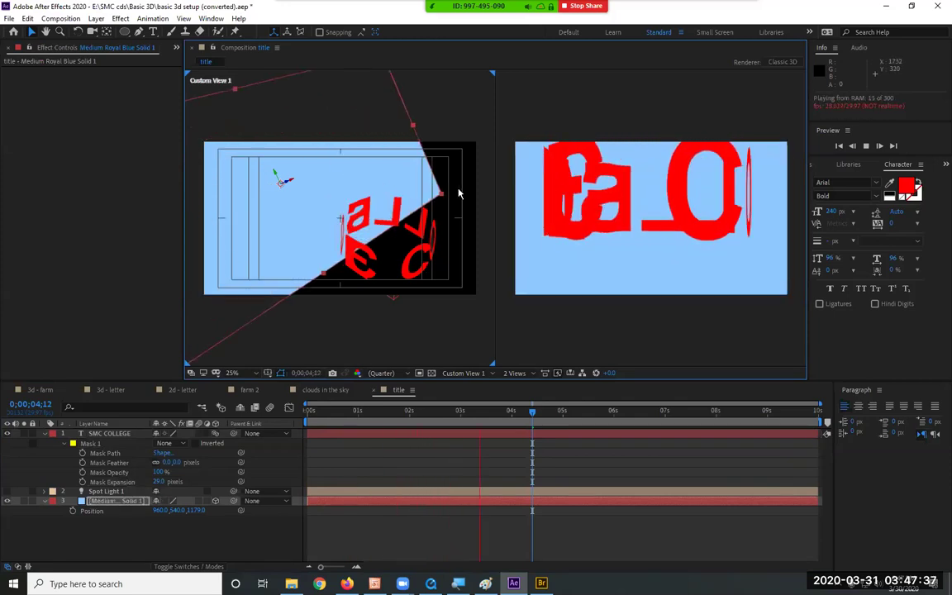
pyautogui.moveTo(279, 180); pyautogui.dragTo(293, 198)
# Step: Reposition the blue solid to about 957.3, 640.9, 1051.6 and lock its layer
pyautogui.click(658, 222)
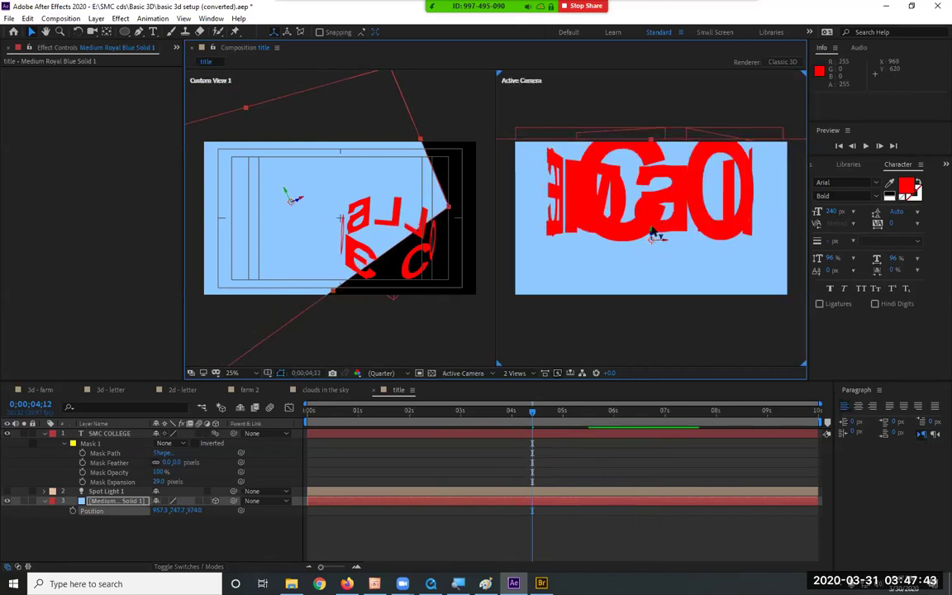
pyautogui.moveTo(652, 232); pyautogui.dragTo(659, 252)
pyautogui.click(32, 502)
# Step: Lower the SMC COLLEGE text in the Active Camera view to about position 959.8, 734.7, -730.5
pyautogui.click(665, 217)
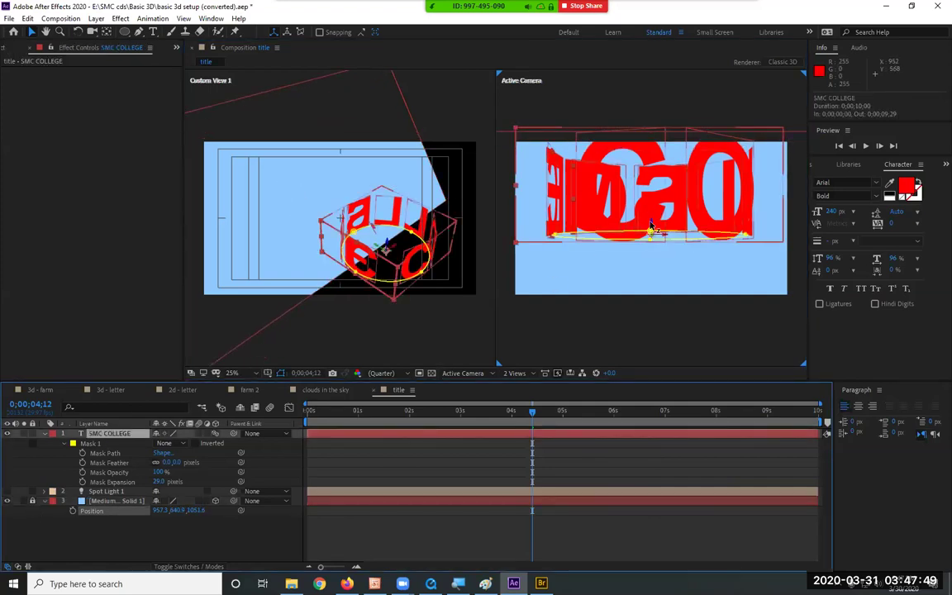
pyautogui.moveTo(651, 224); pyautogui.dragTo(651, 242)
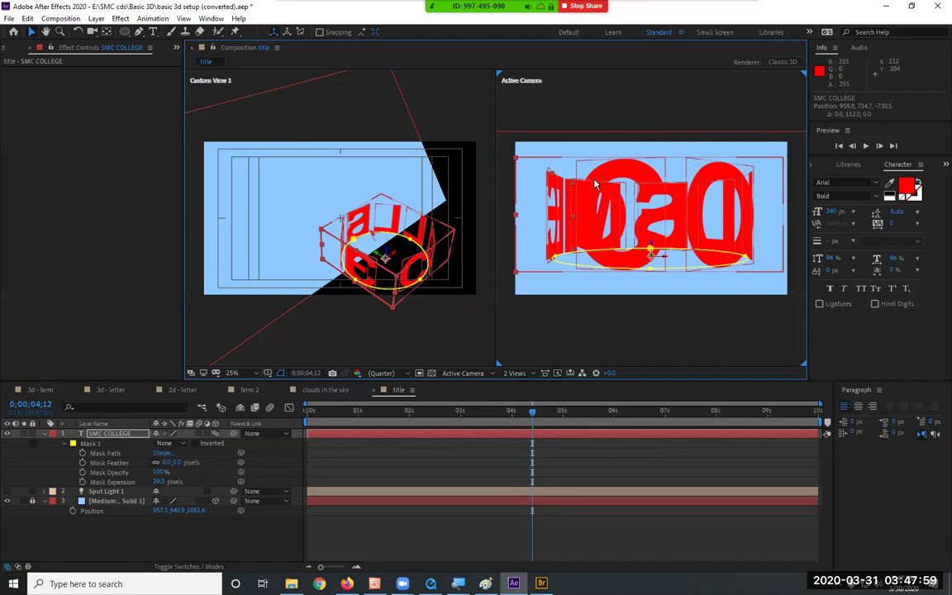
# Step: Add a white, shadow-casting spot light with a 90° cone angle and move it to about position 1137.3, 362.7, -1477.3
pyautogui.click(96, 19)
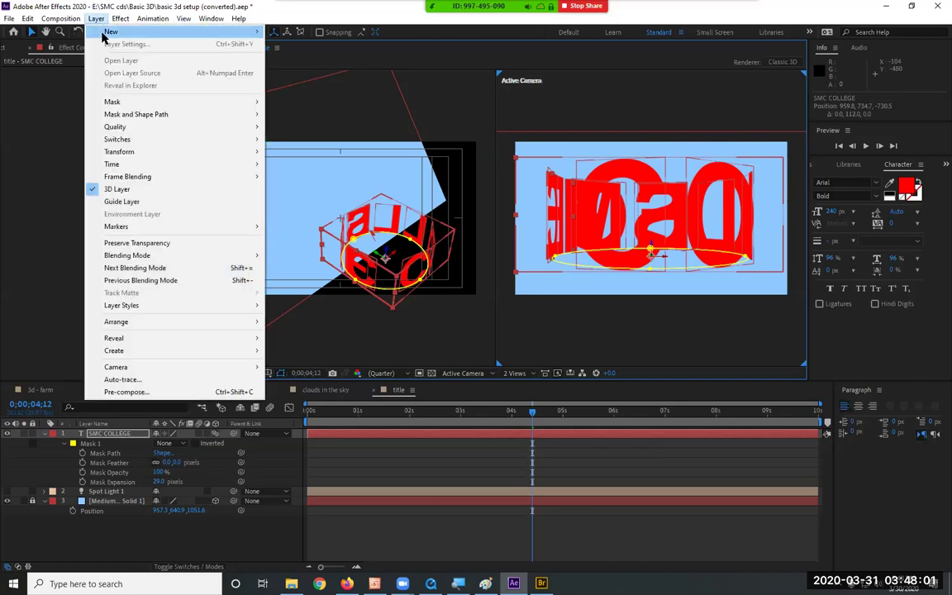
pyautogui.moveTo(110, 32)
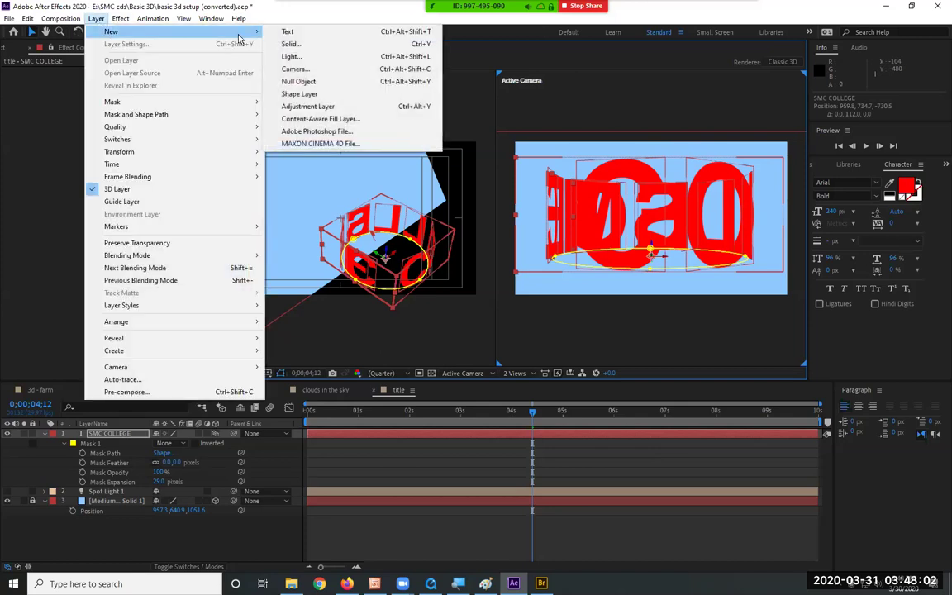
pyautogui.click(328, 57)
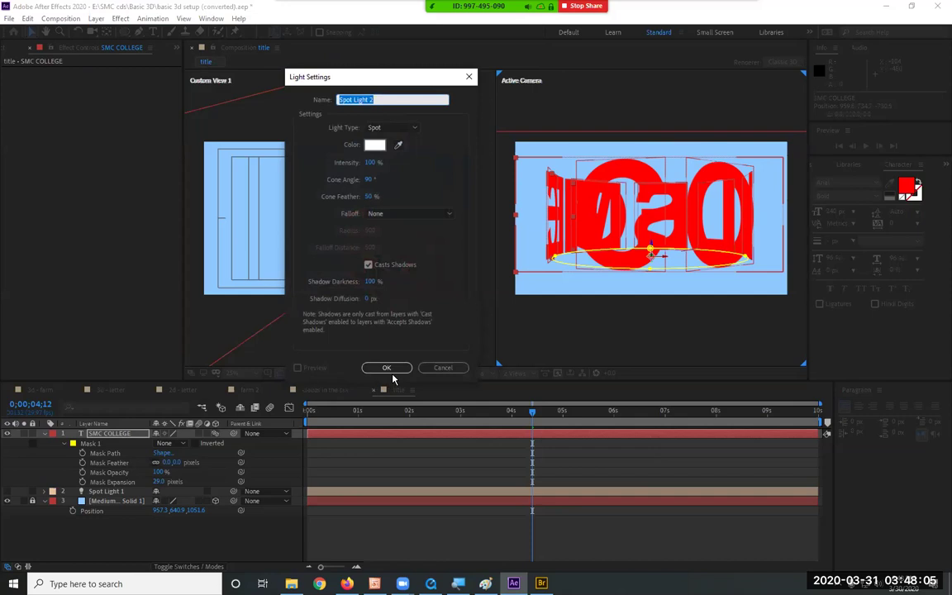
pyautogui.click(392, 374)
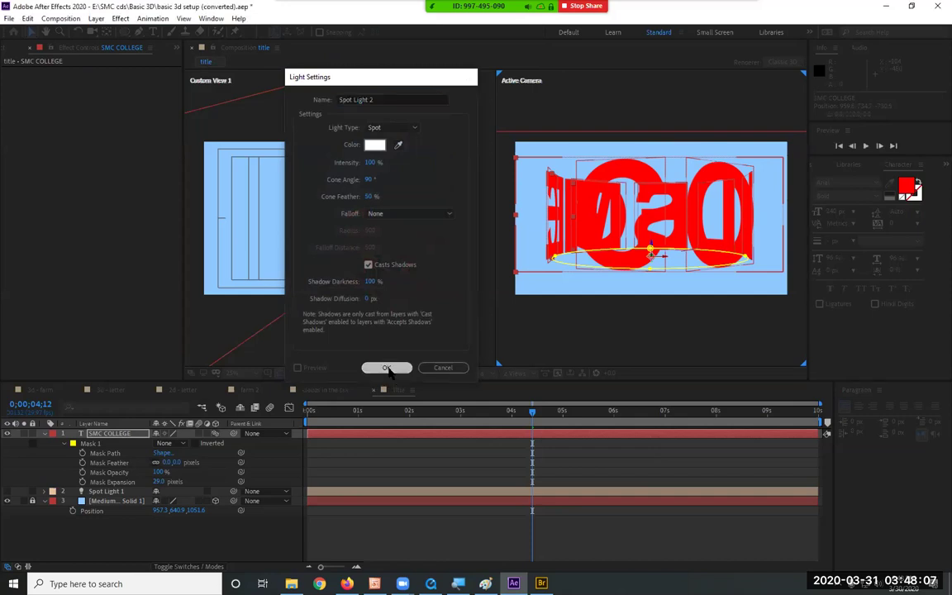
pyautogui.click(388, 369)
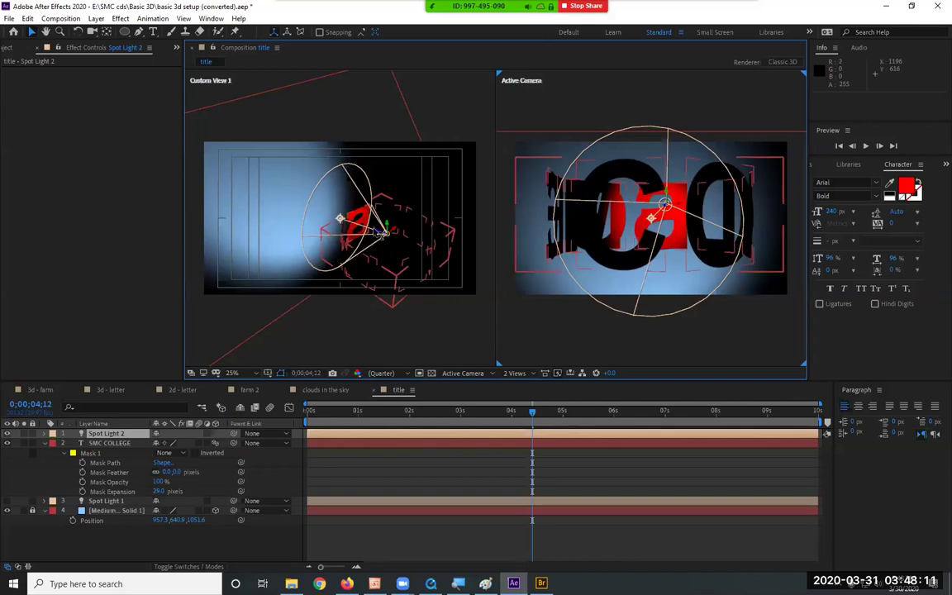
pyautogui.moveTo(384, 234); pyautogui.dragTo(493, 254)
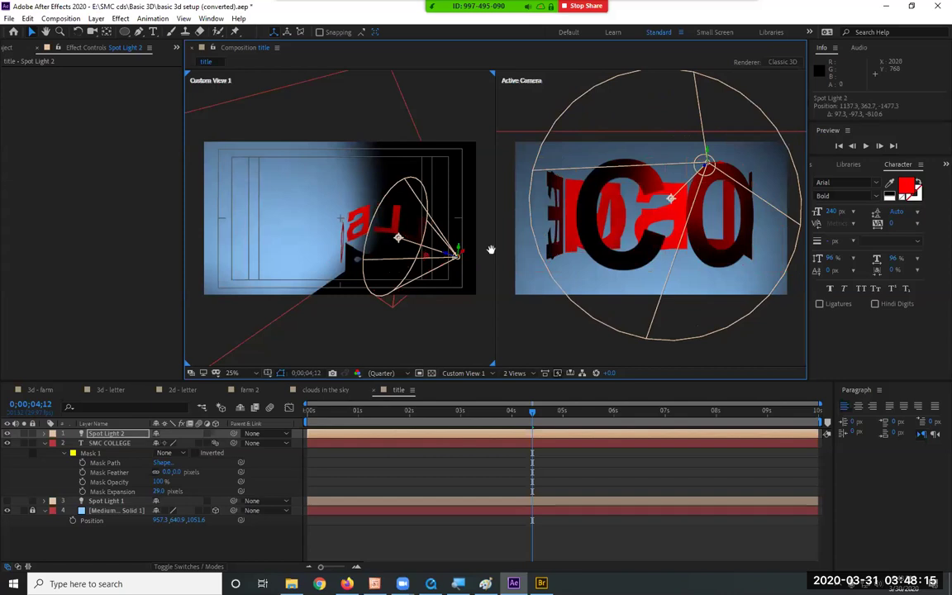
# Step: Preview the rotating SMC COLLEGE text under the new spot light
pyautogui.press('space')
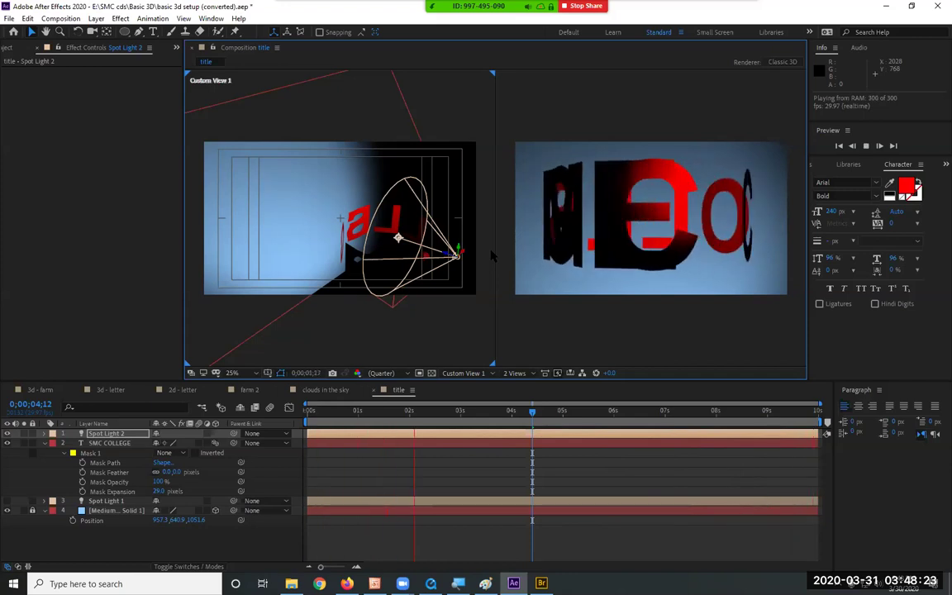
pyautogui.press('space')
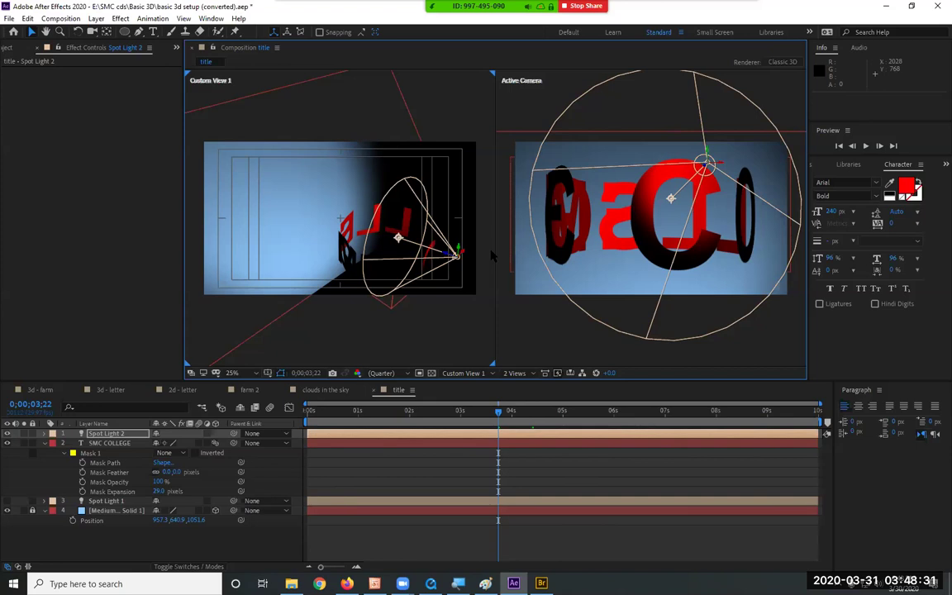
pyautogui.press('space')
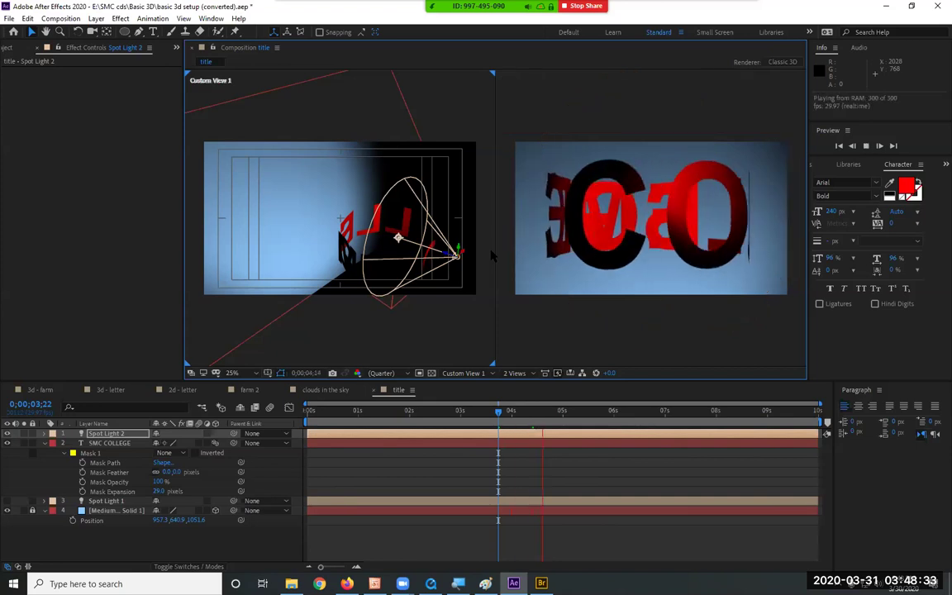
pyautogui.press('space')
# Step: Turn on Casts Shadows in the SMC COLLEGE layer's Material Options and collapse the layer's properties
pyautogui.click(63, 447)
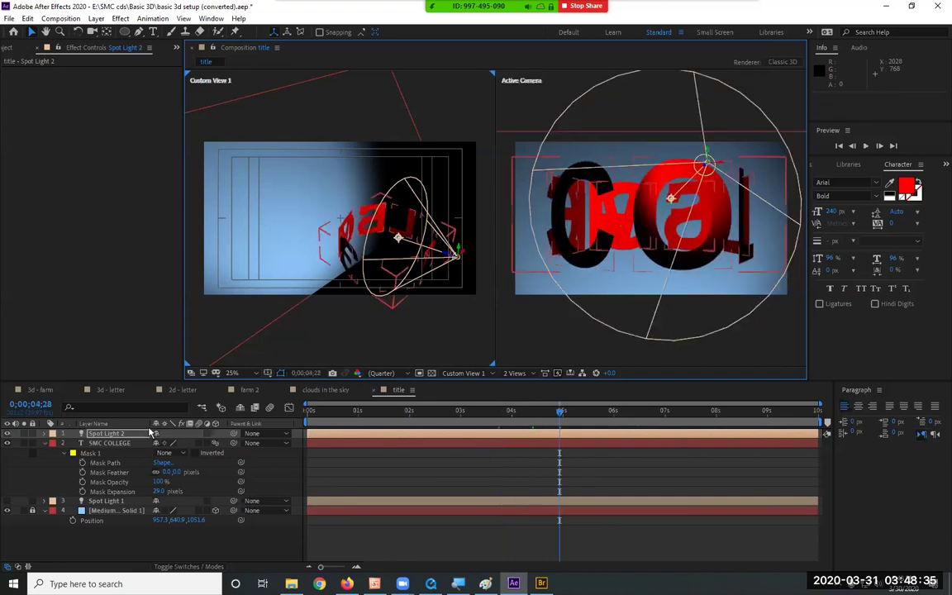
pyautogui.click(43, 444)
pyautogui.hotkey('ctrl', 'Right')
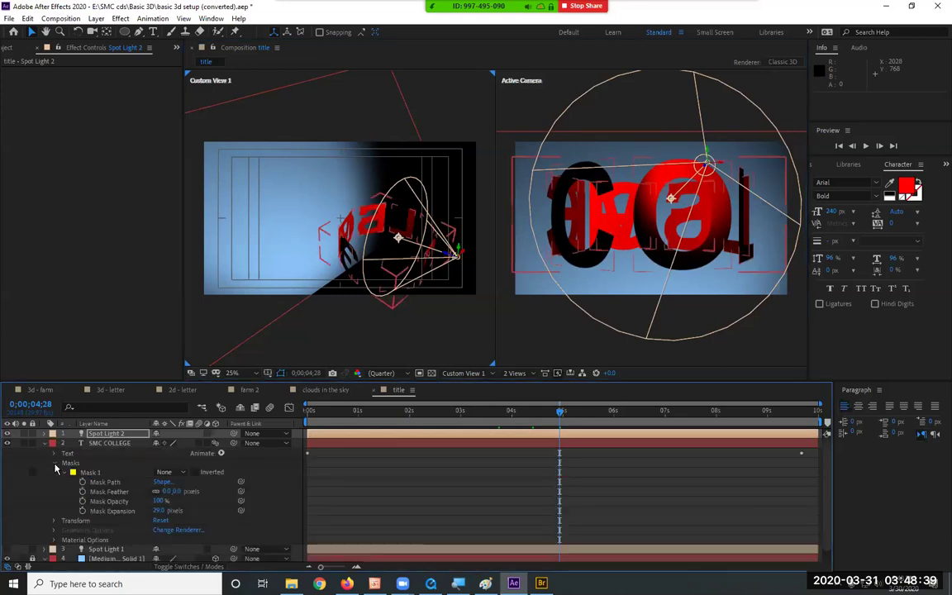
pyautogui.click(98, 444)
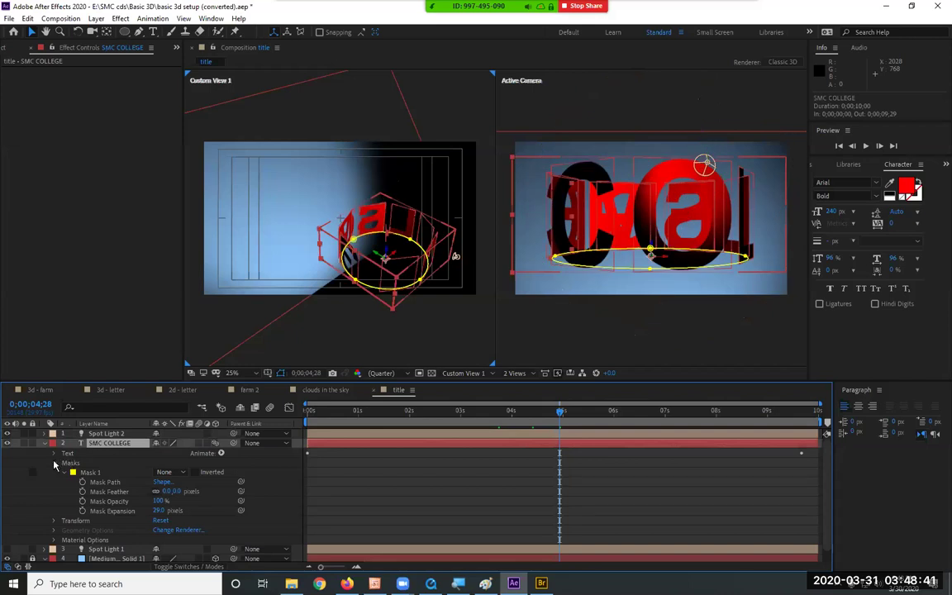
pyautogui.click(58, 463)
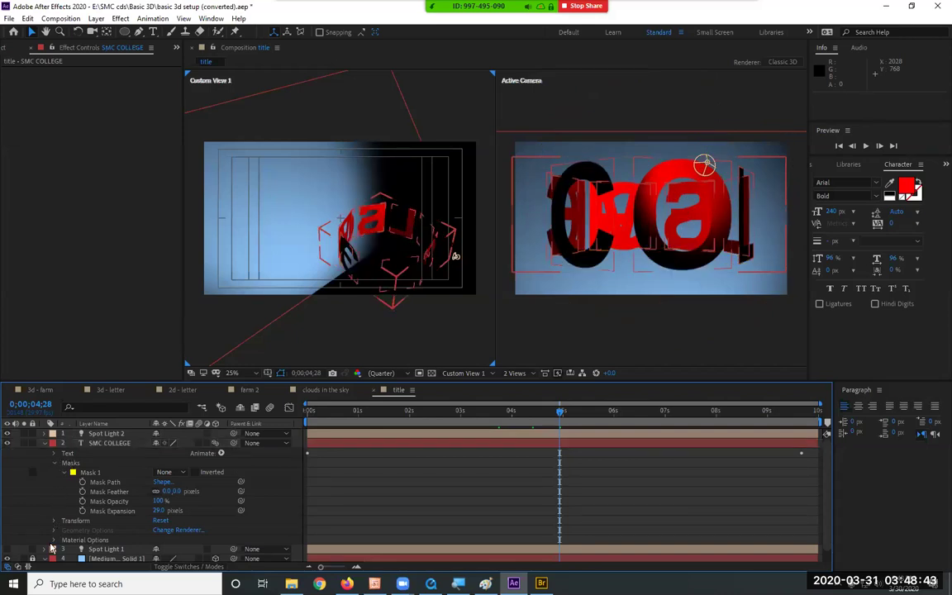
pyautogui.click(55, 540)
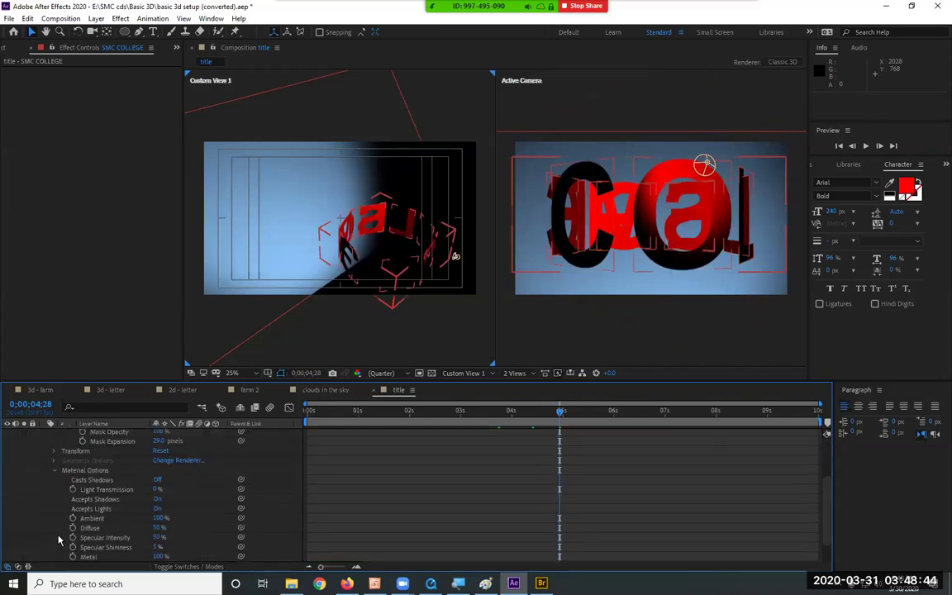
pyautogui.click(155, 480)
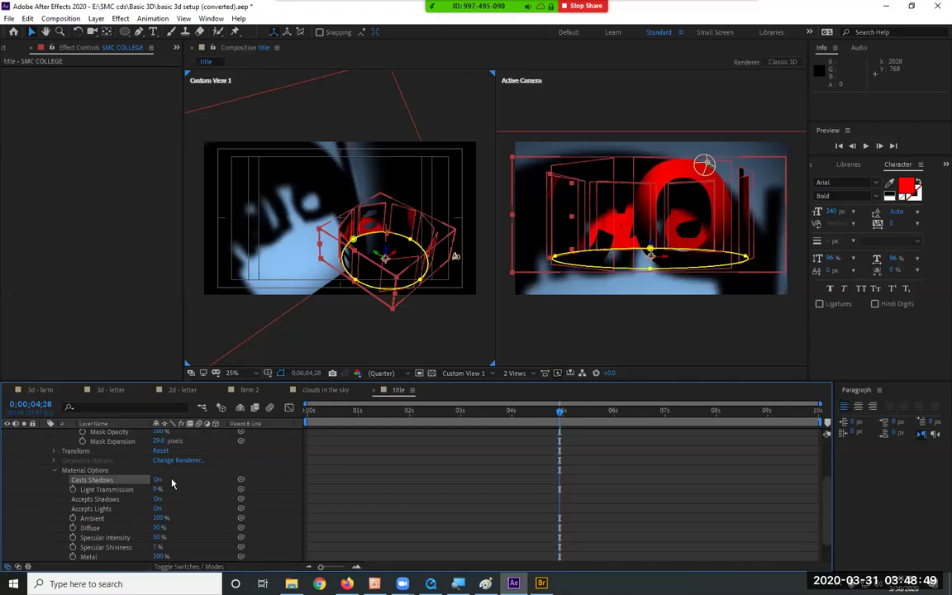
pyautogui.scroll(3, 145, 488)
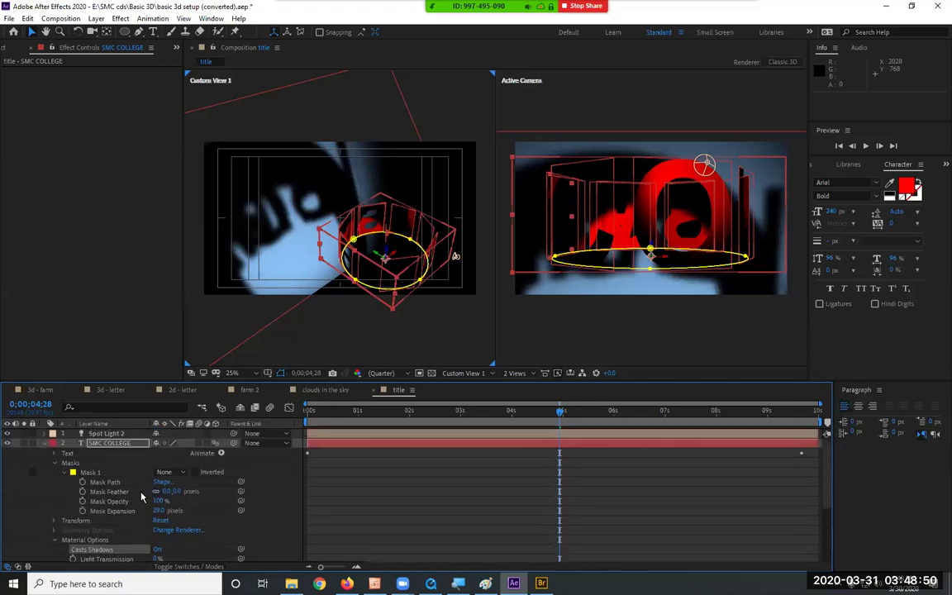
pyautogui.click(55, 463)
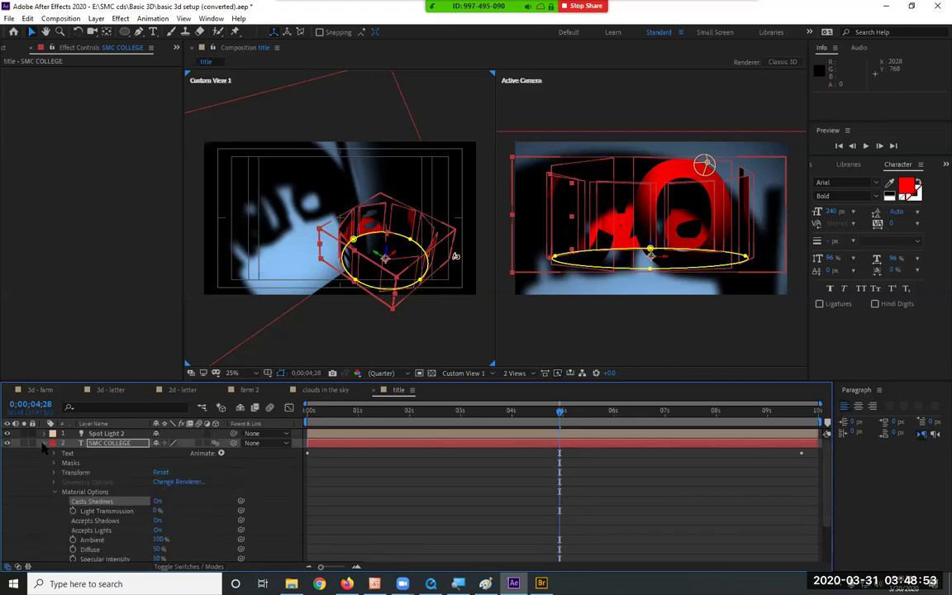
pyautogui.click(43, 444)
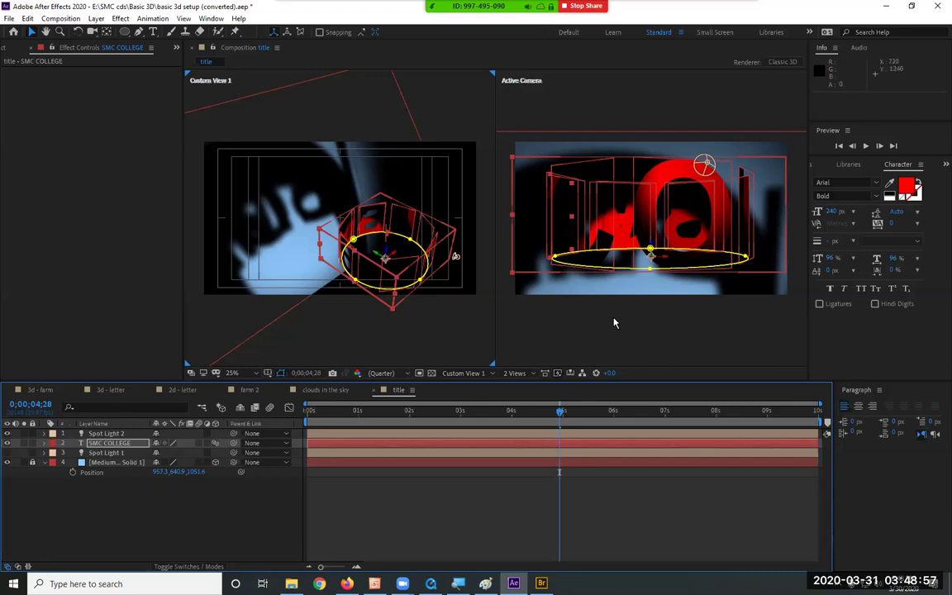
# Step: Preview the shadow-casting text animation from the start of the composition
pyautogui.press('Home')
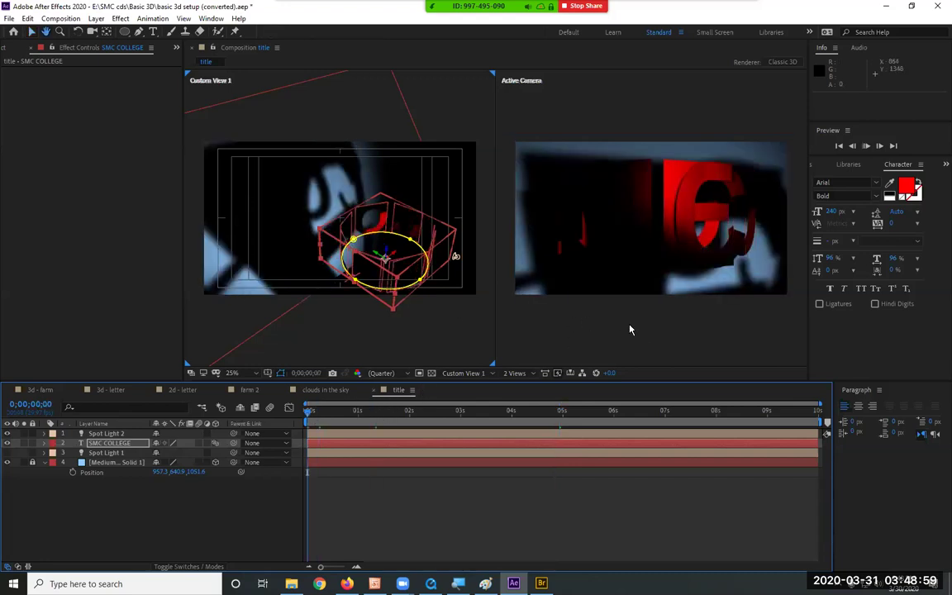
pyautogui.press('space')
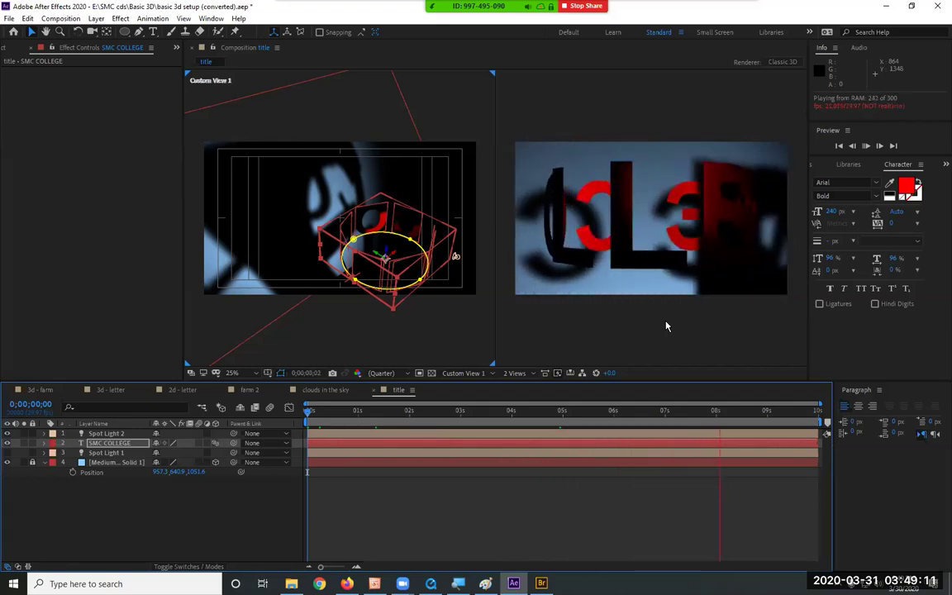
pyautogui.press('space')
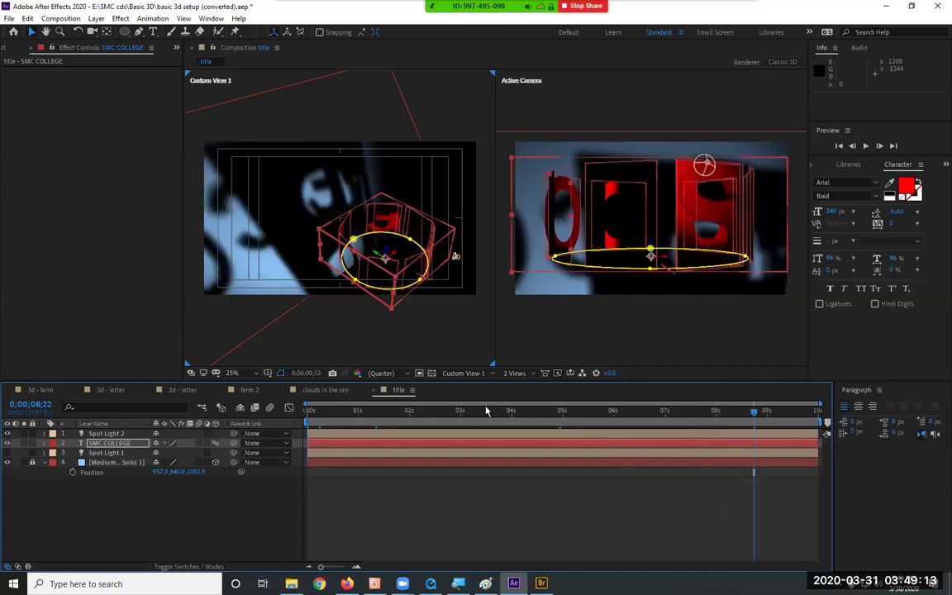
# Step: Replace the SMC COLLEGE text with BLOOD and preview the rotating title
pyautogui.doubleClick(148, 443)
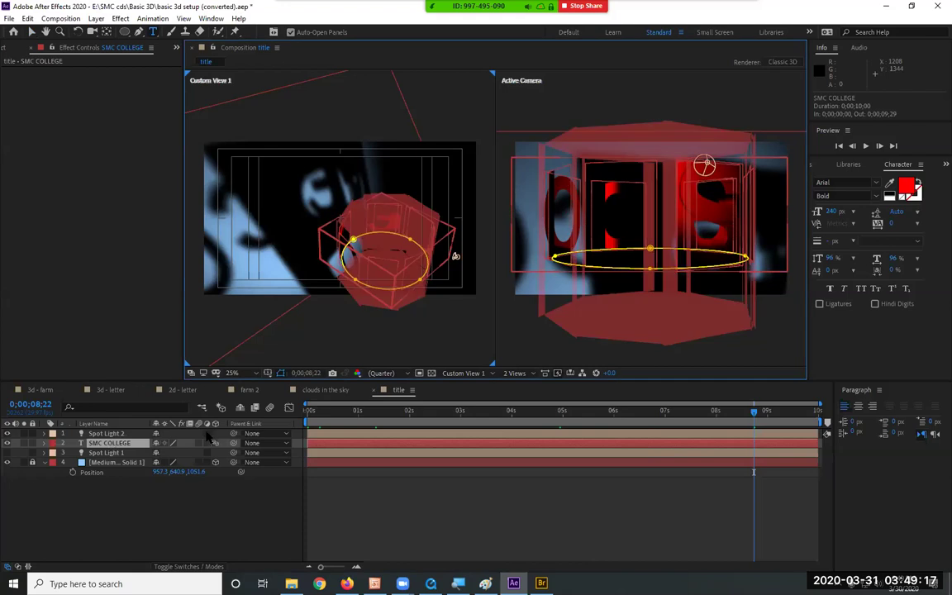
pyautogui.write('BLOOD')
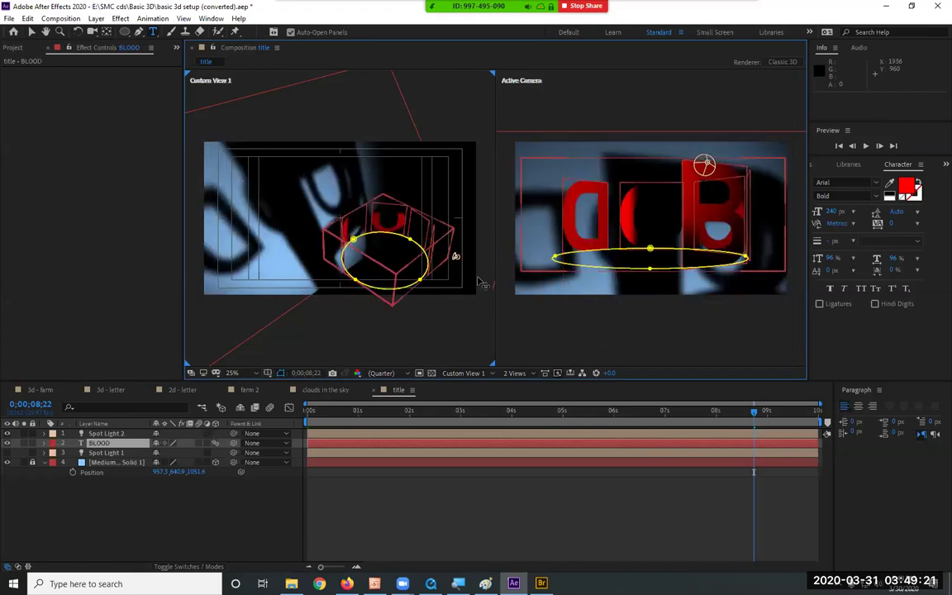
pyautogui.press('space')
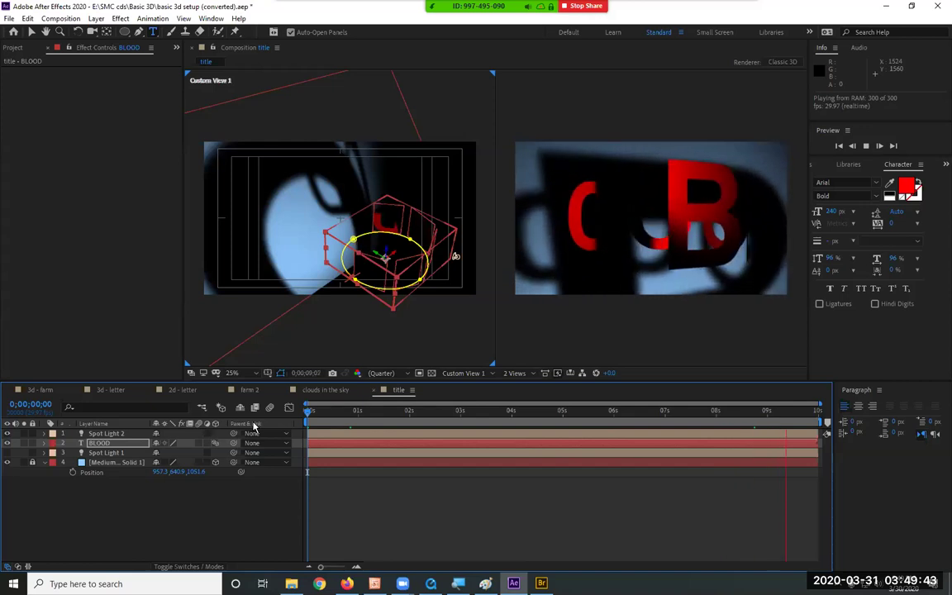
pyautogui.press('space')
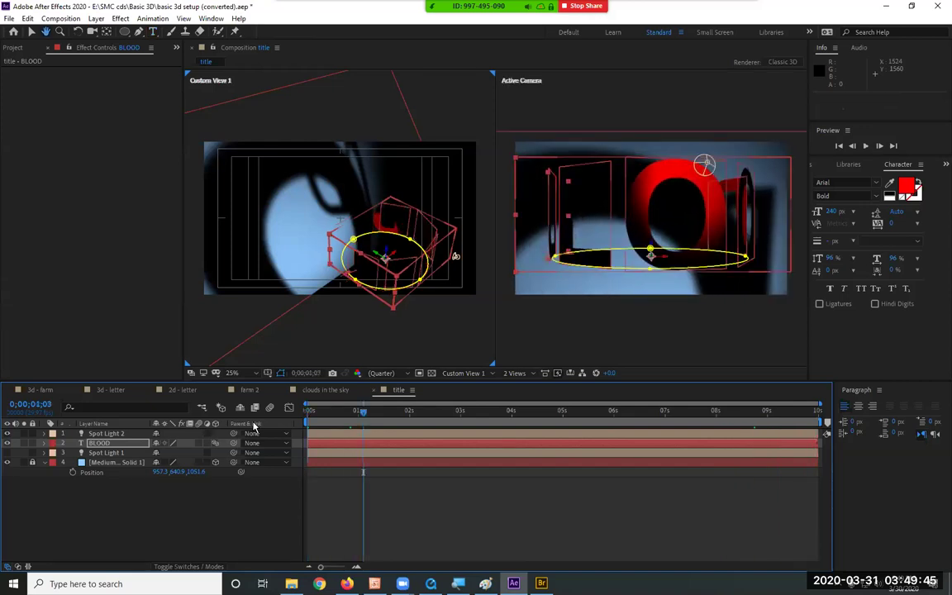
# Step: Switch to Bridge and preview the 3D Basic Position Z Cascade, Position Z Typeon and Rotate Y Cascade text presets
pyautogui.hotkey('ctrl', 't')
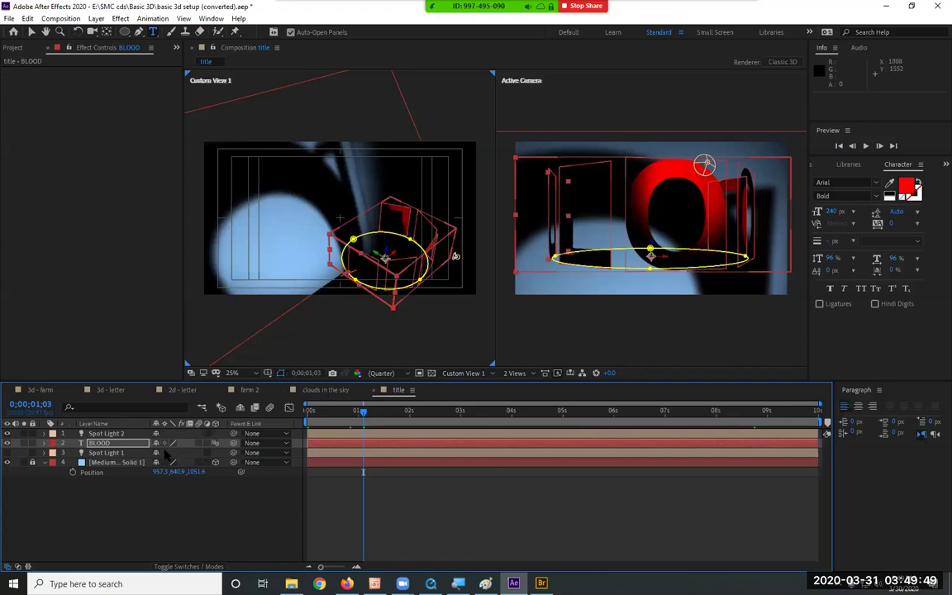
pyautogui.hotkey('alt', 'Tab')
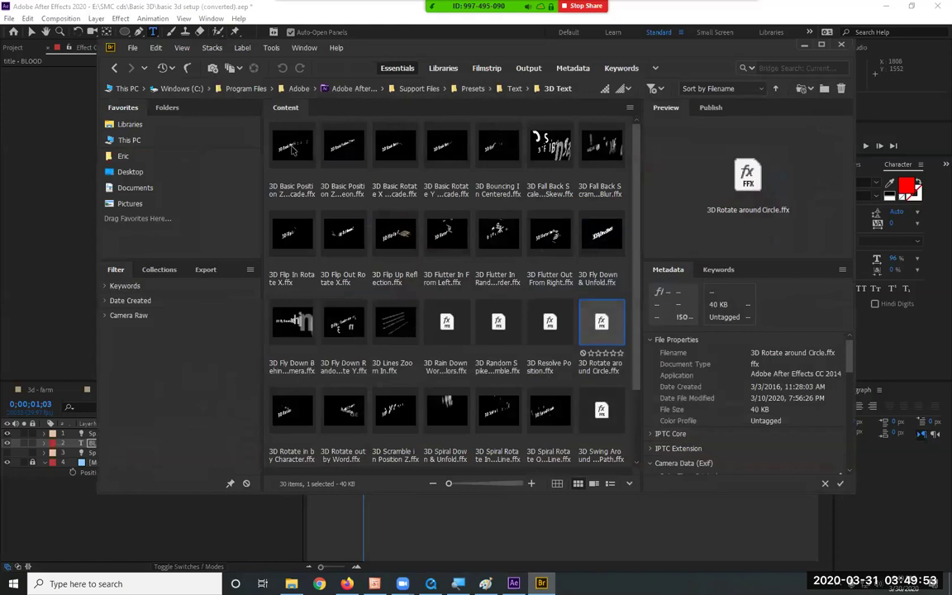
pyautogui.click(290, 149)
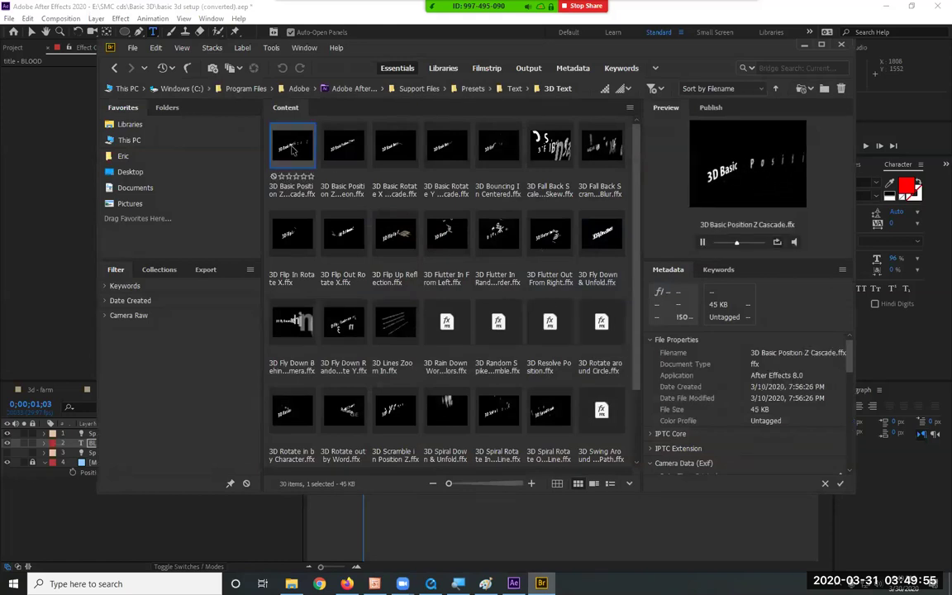
pyautogui.click(343, 149)
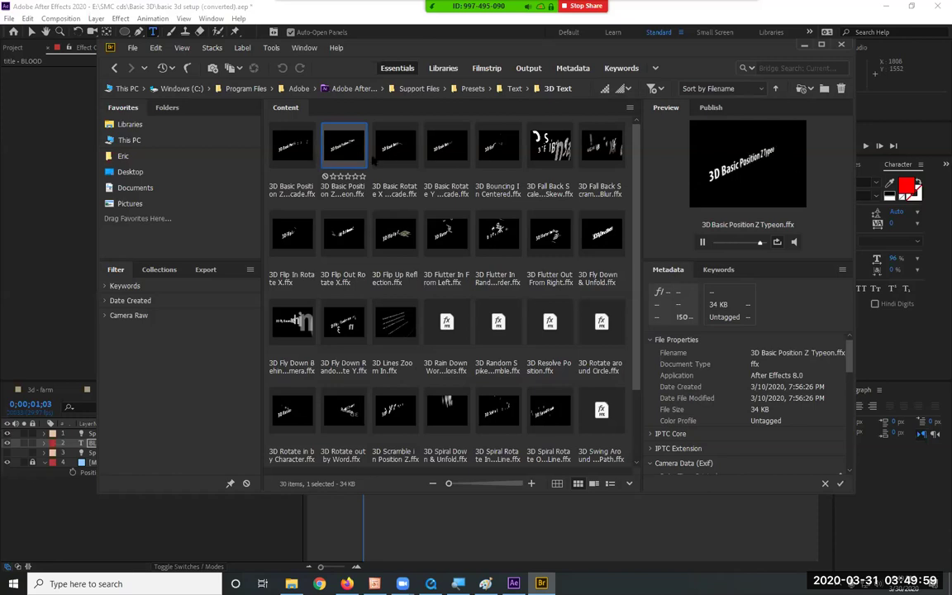
pyautogui.click(291, 157)
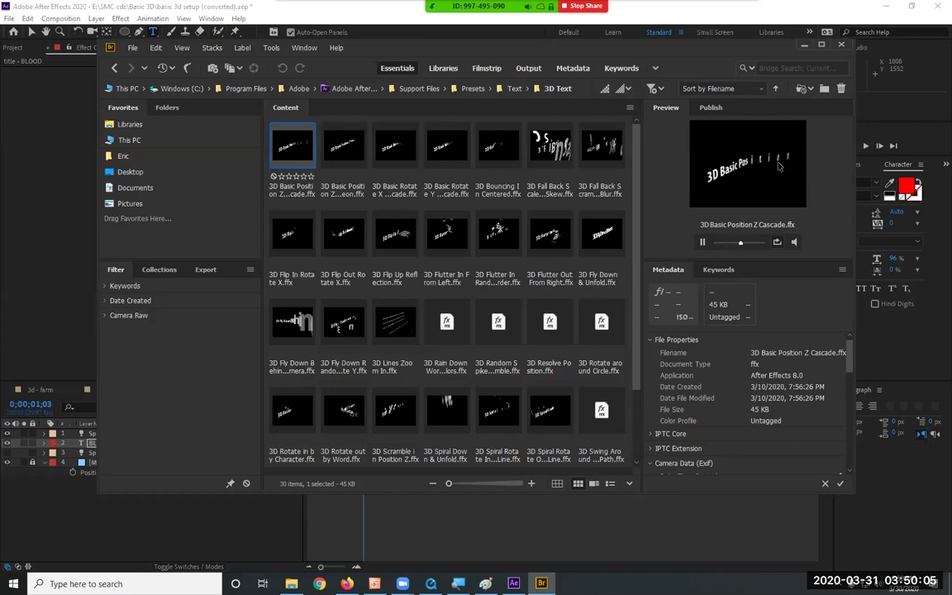
pyautogui.click(446, 147)
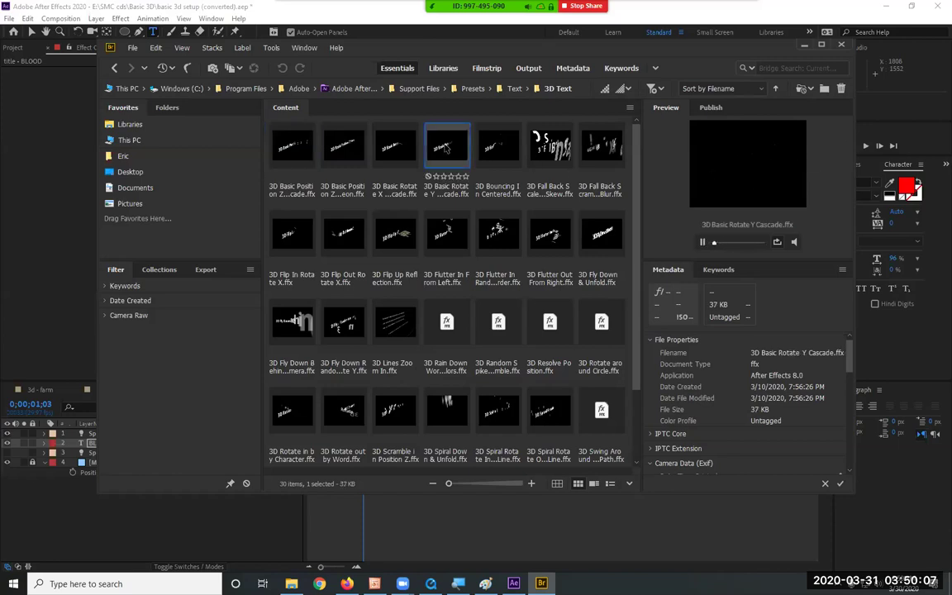
# Step: Preview the 3D Flutter In Random Order, Fly Down Behind Camera, Fly Down Random & Rotate Y and Lines Zoom In presets
pyautogui.click(498, 233)
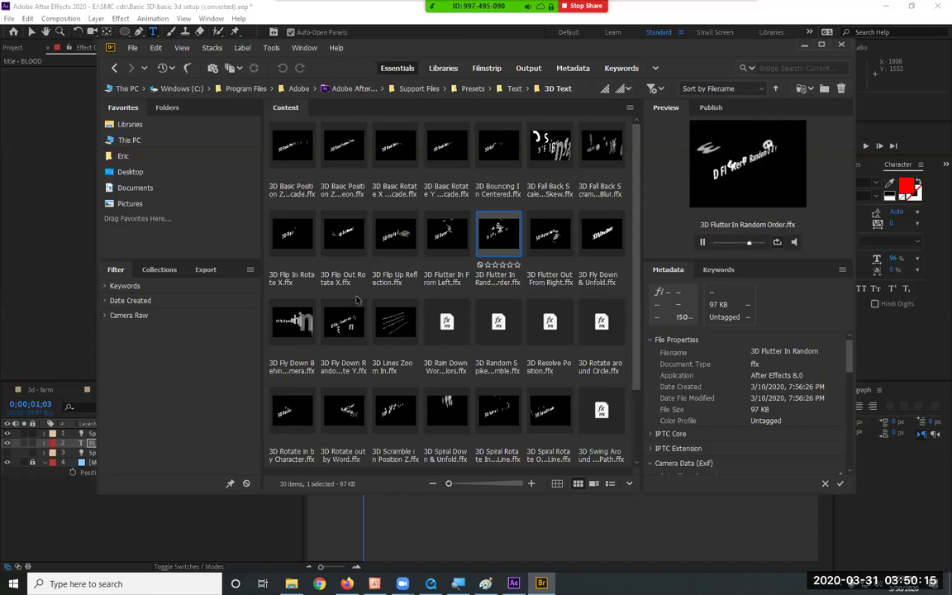
pyautogui.click(293, 324)
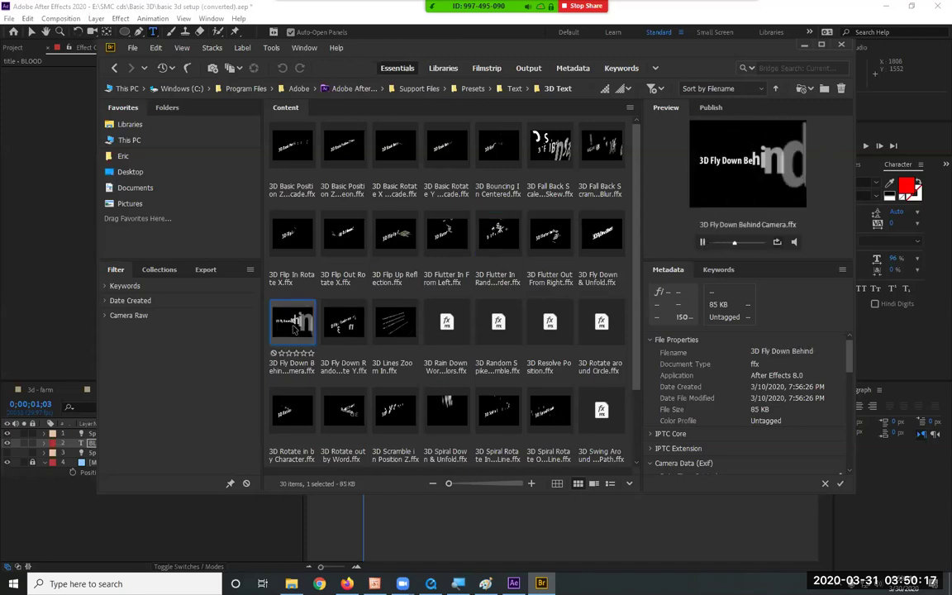
pyautogui.click(344, 322)
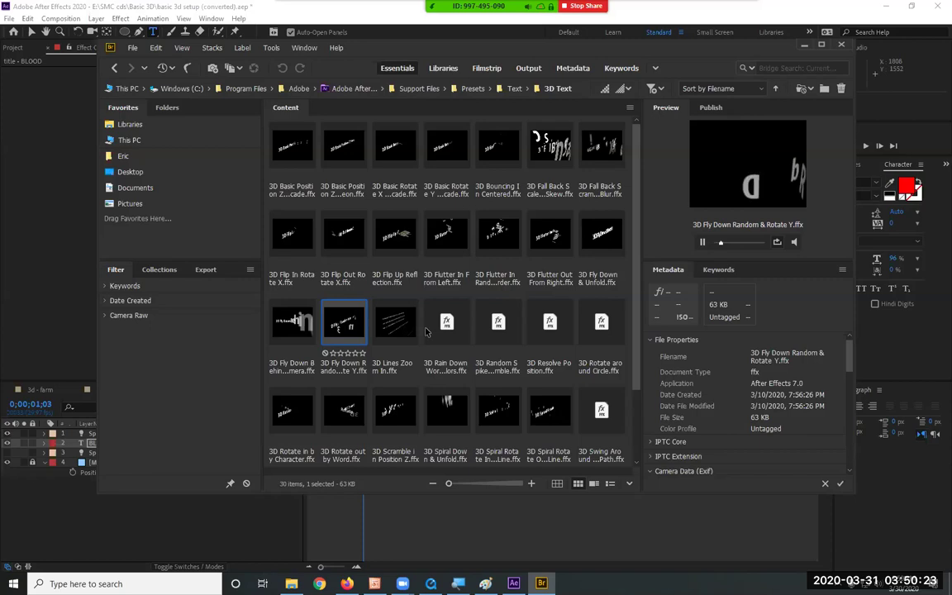
pyautogui.click(397, 323)
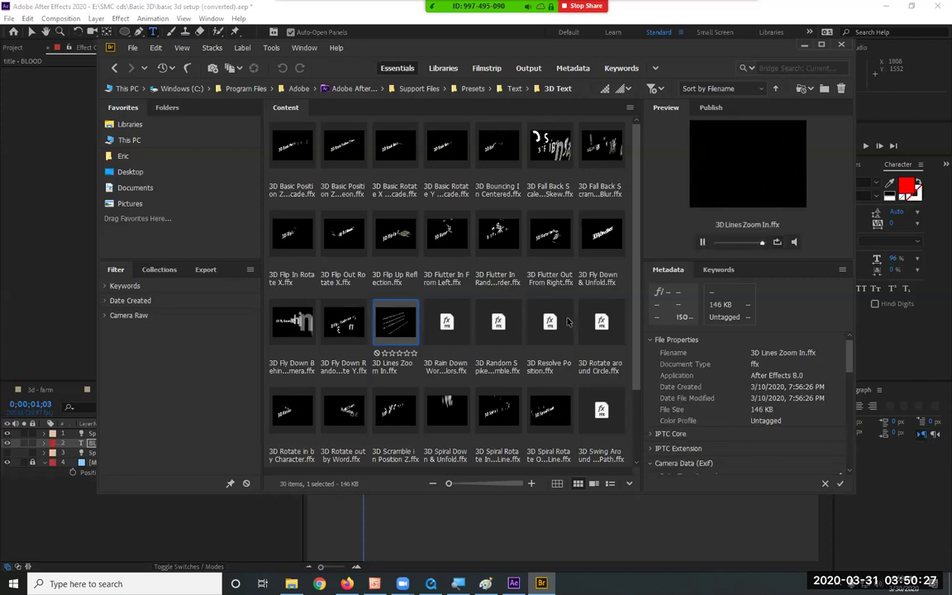
pyautogui.press('Right')
pyautogui.press('Right')
pyautogui.press('Right')
pyautogui.press('Right')
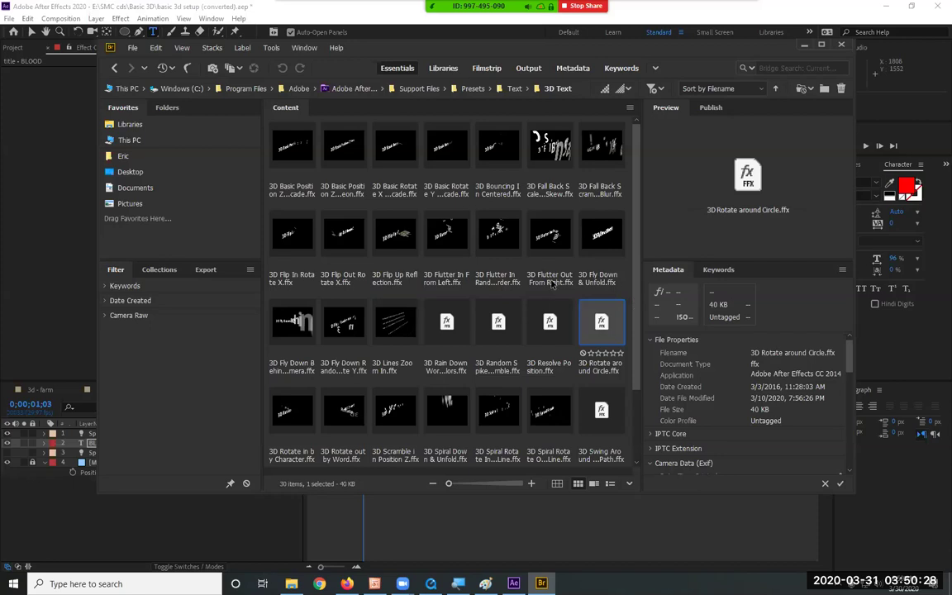
# Step: Preview the 3D Spiral Rotate Out by Line, Spiral Rotate In by Line and Spiral Down & Unfold presets, and return to After Effects
pyautogui.click(544, 419)
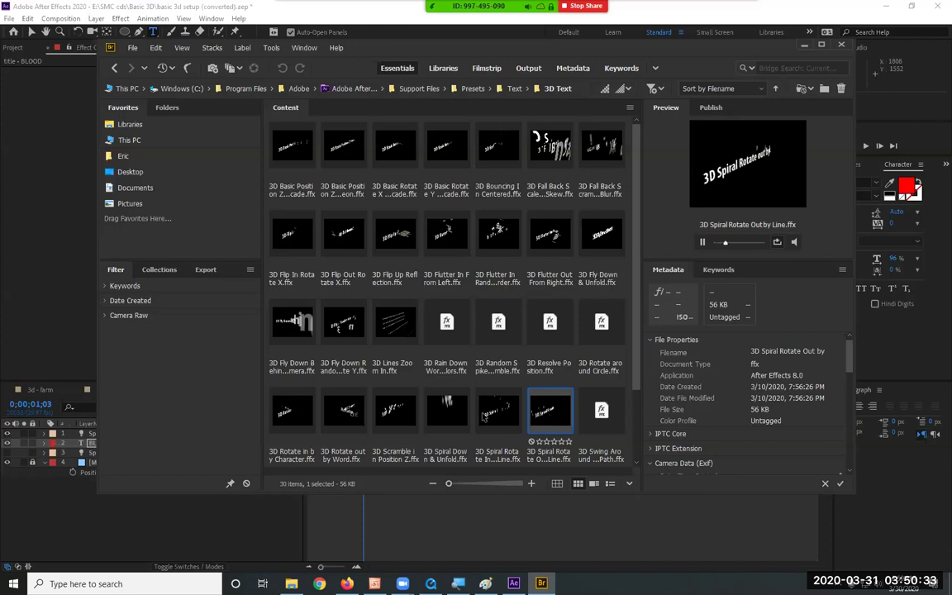
pyautogui.click(484, 417)
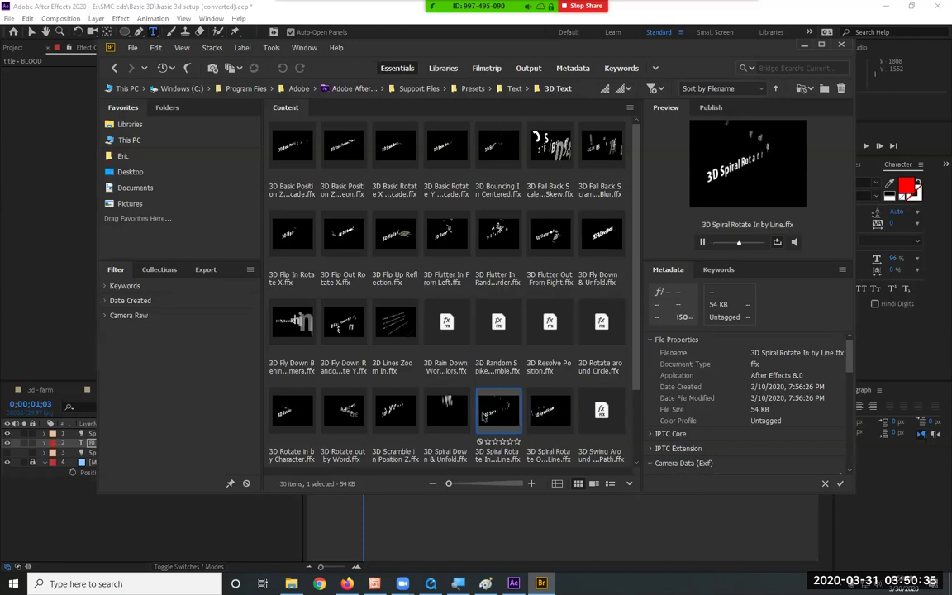
pyautogui.click(447, 411)
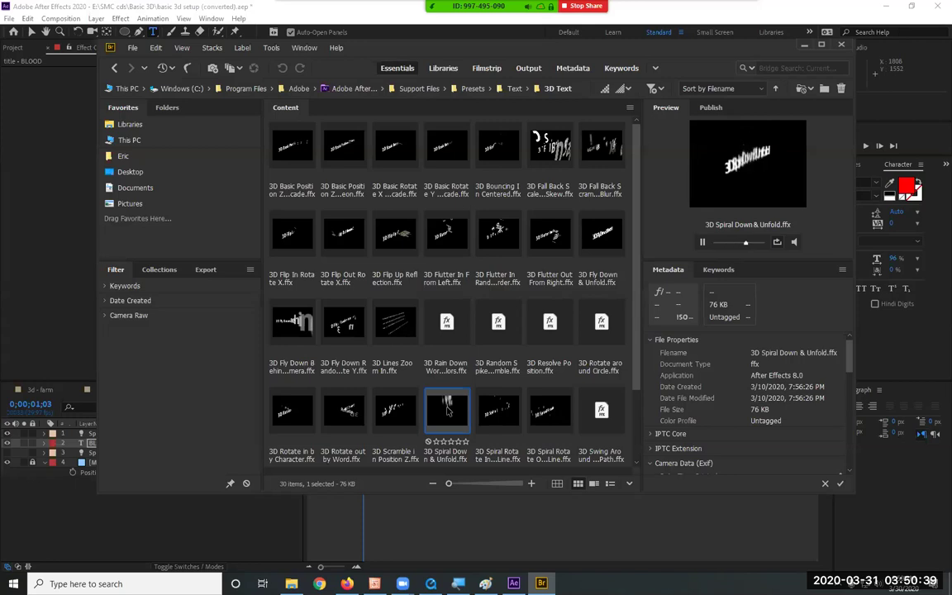
pyautogui.click(803, 45)
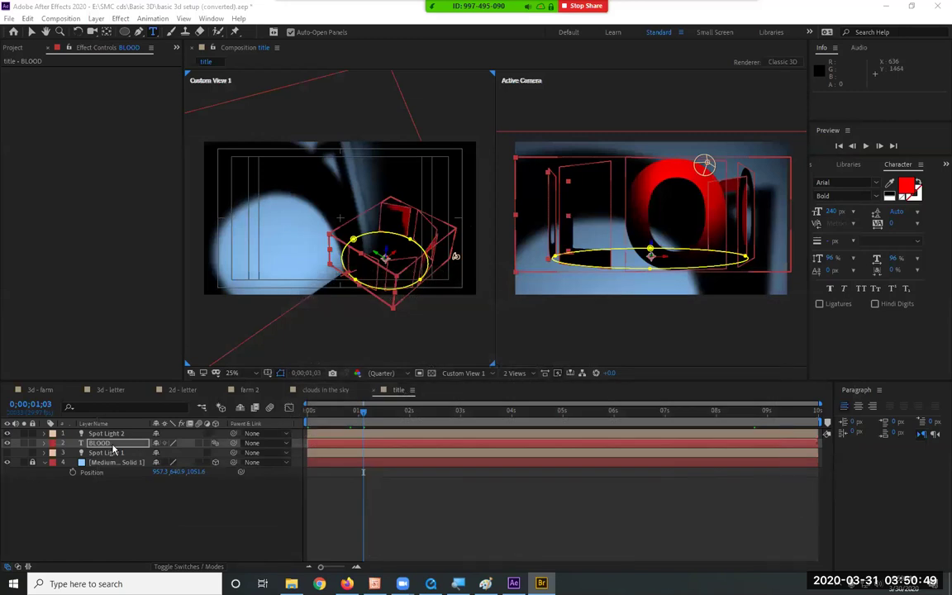
# Step: Hide the BLOOD layer and add a new text layer reading HELLO in the Active Camera view
pyautogui.click(8, 444)
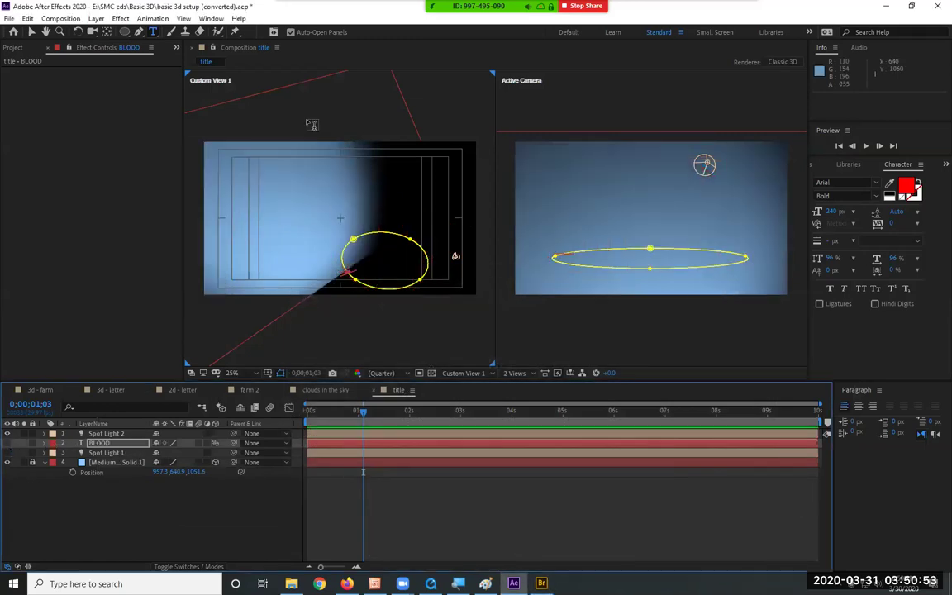
pyautogui.click(576, 201)
pyautogui.write('E')
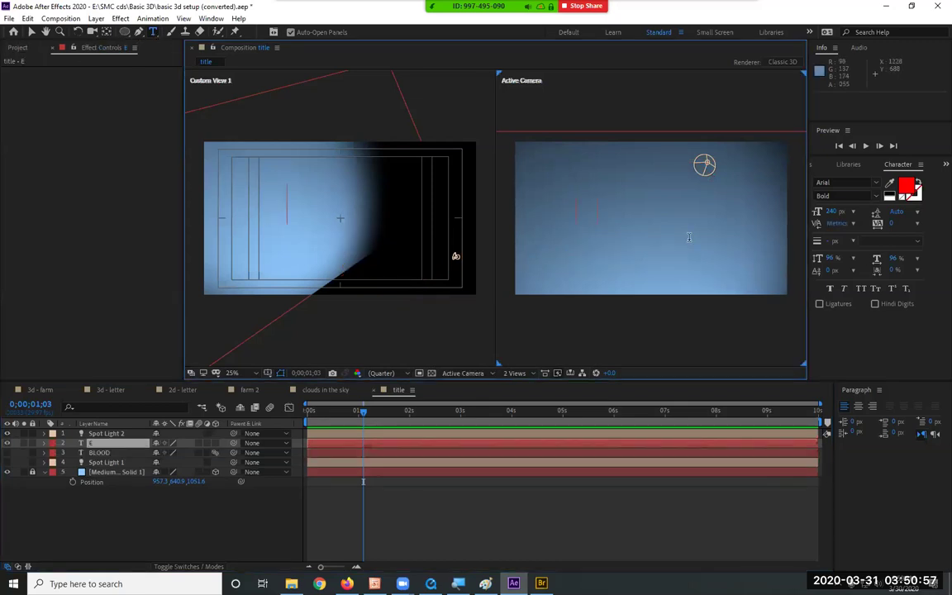
pyautogui.press('BackSpace')
pyautogui.write('HELLO')
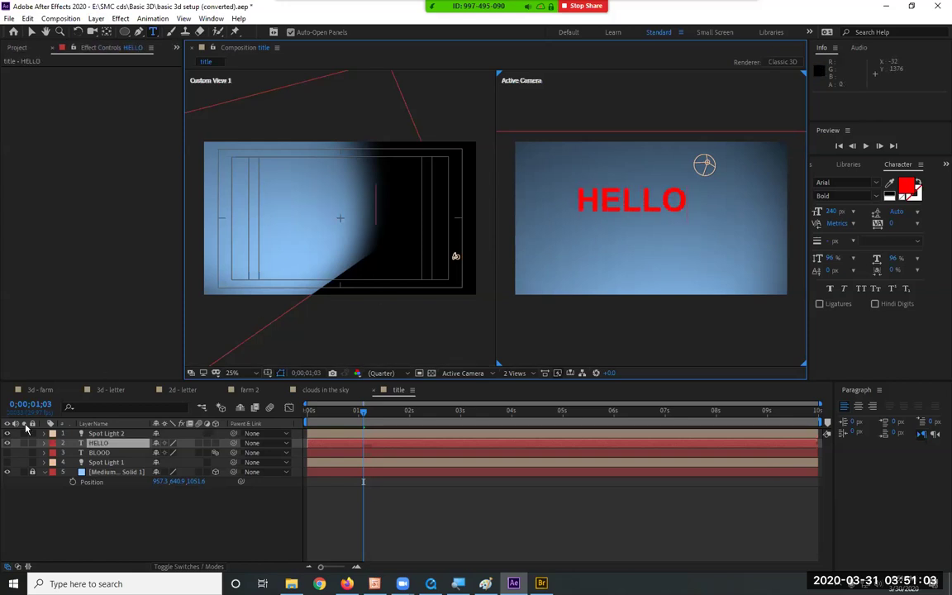
# Step: Make the HELLO layer 3D and move it toward the camera to a Z position of about -587.6
pyautogui.click(44, 443)
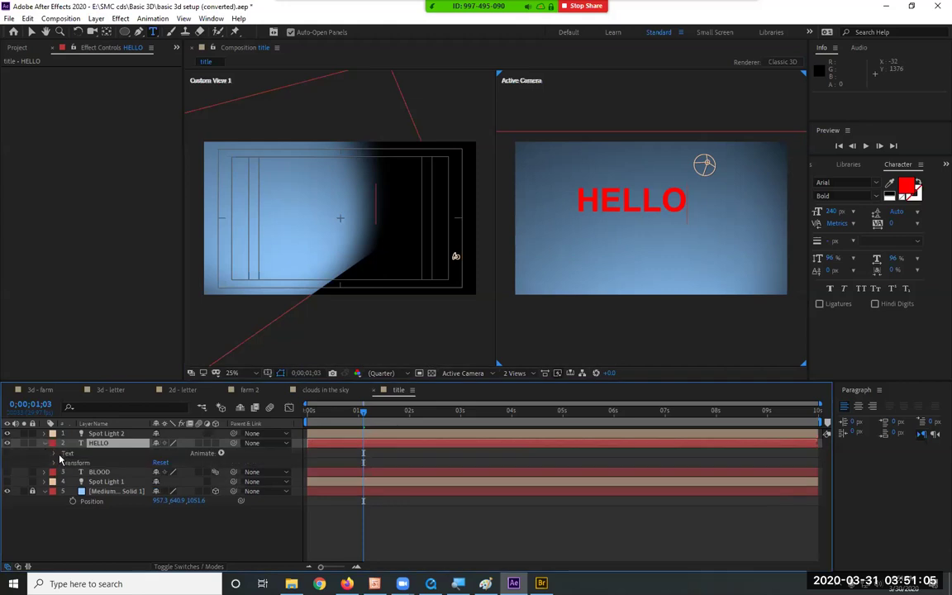
pyautogui.click(215, 444)
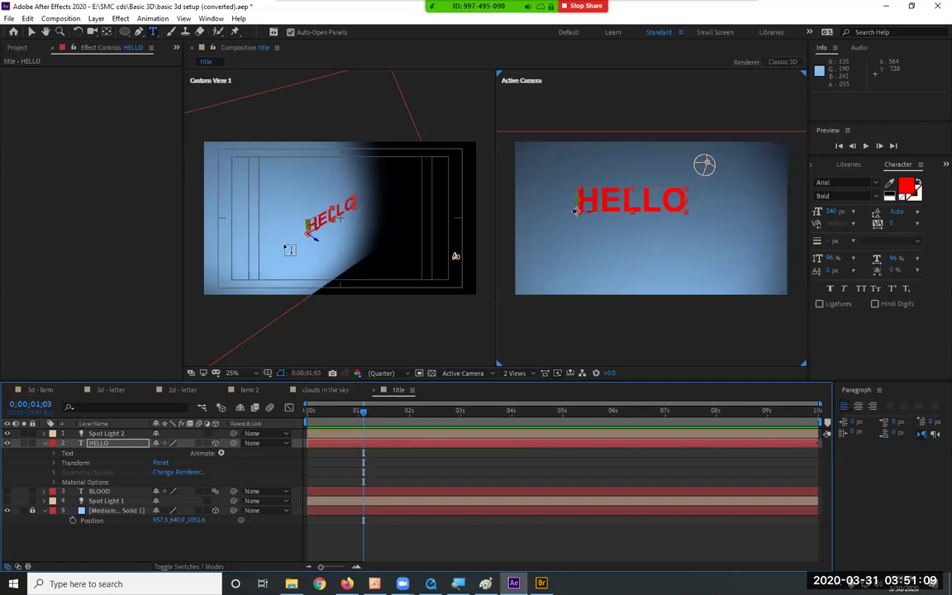
pyautogui.click(31, 33)
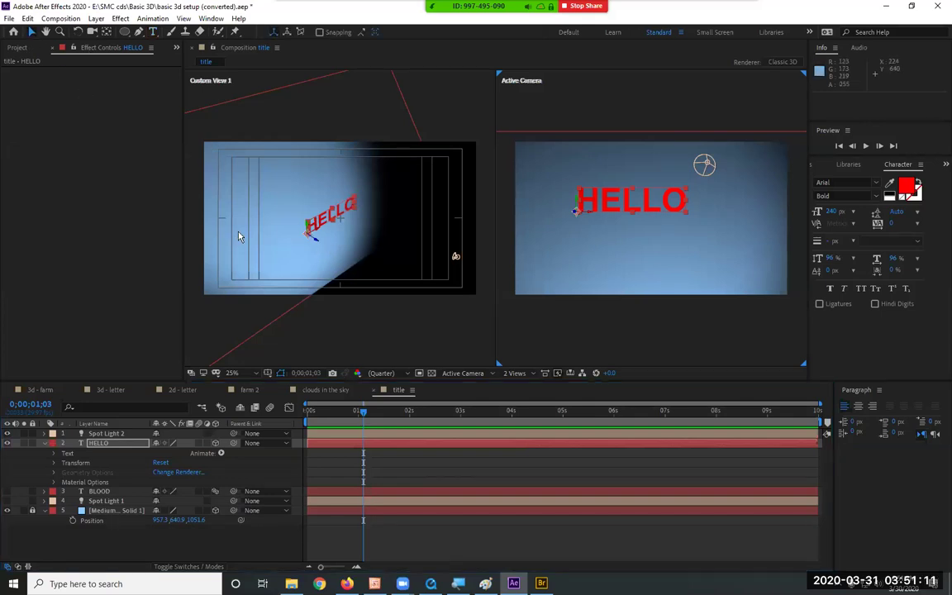
pyautogui.moveTo(316, 242); pyautogui.dragTo(743, 198)
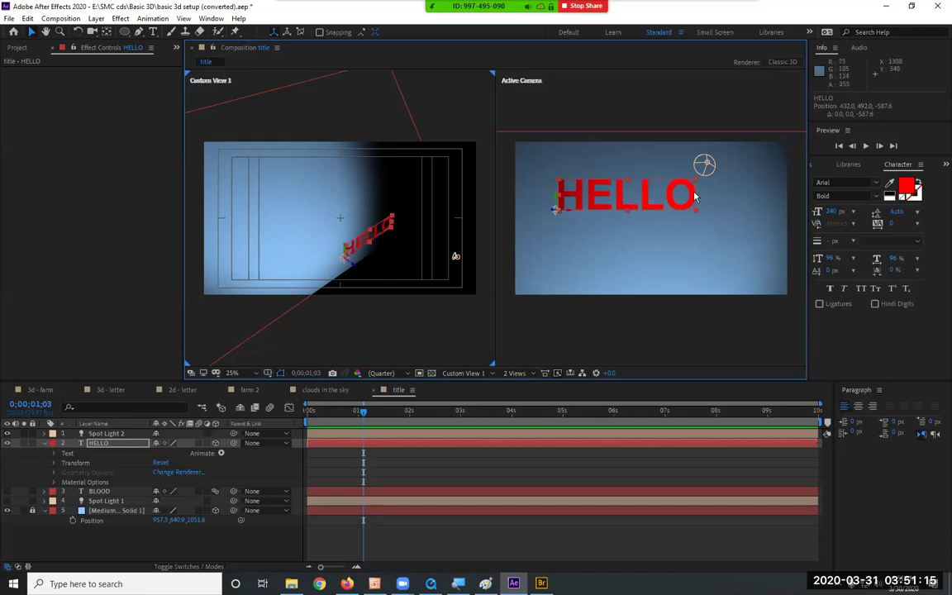
# Step: Enable per-character 3D on the HELLO text and add a Position animator to it
pyautogui.click(221, 453)
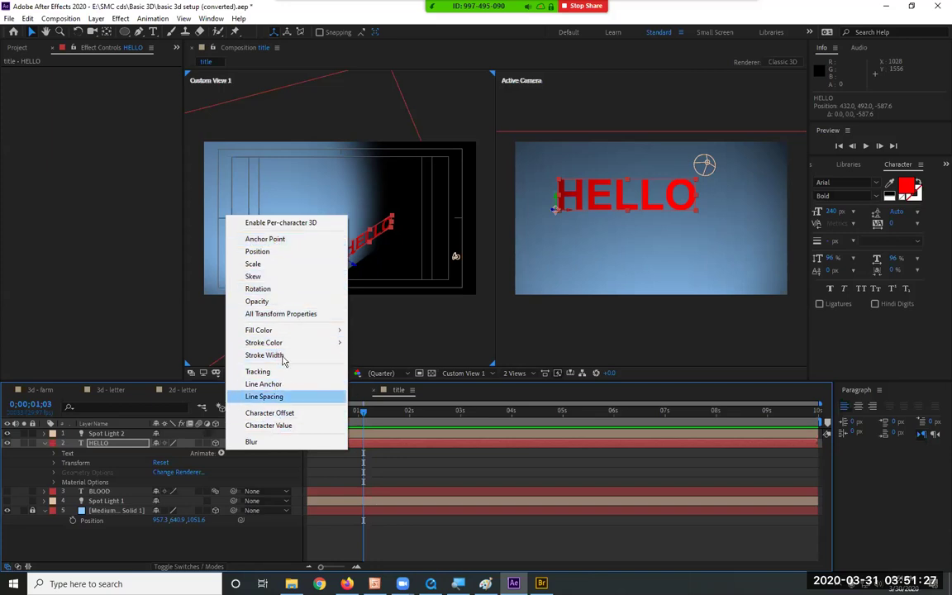
pyautogui.click(287, 223)
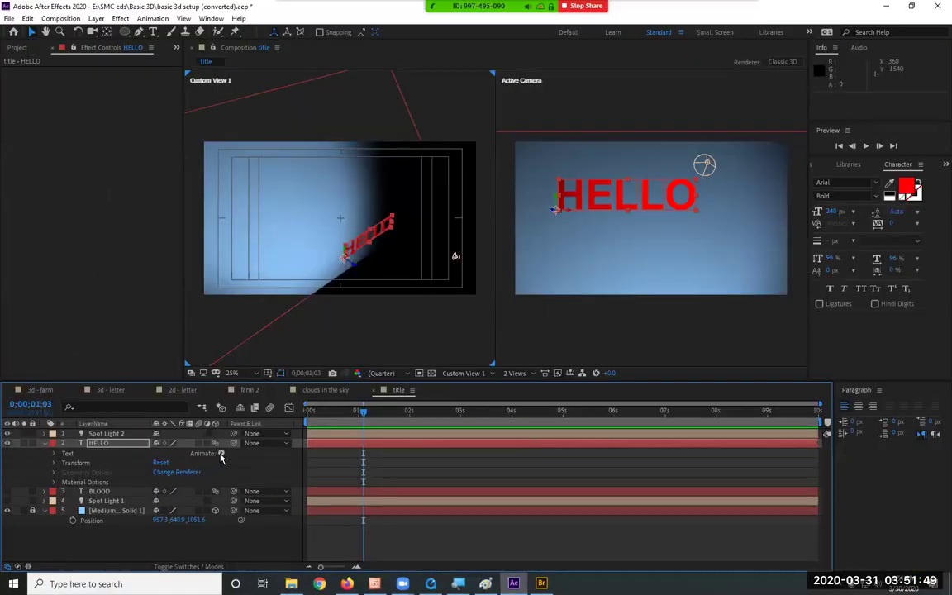
pyautogui.click(221, 454)
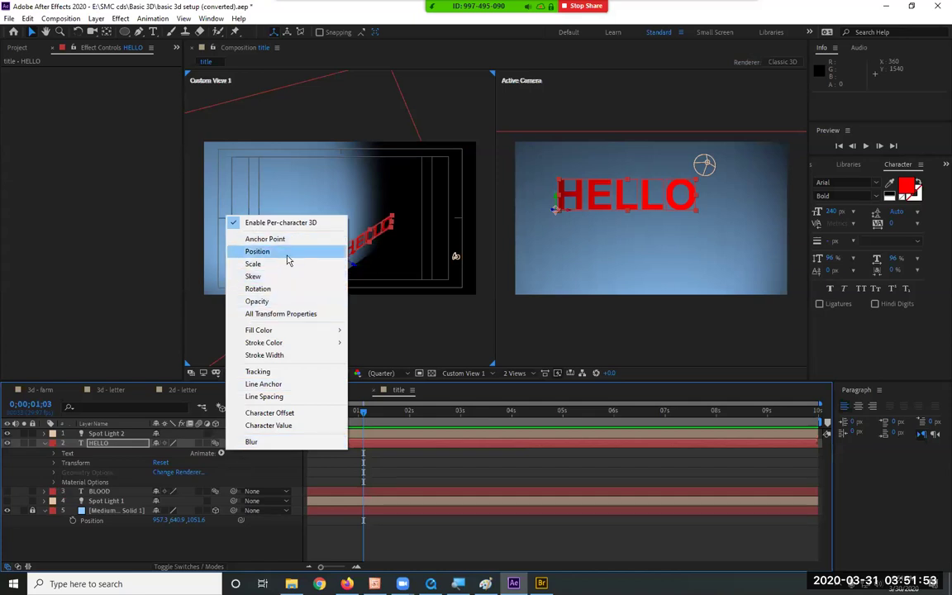
pyautogui.click(257, 251)
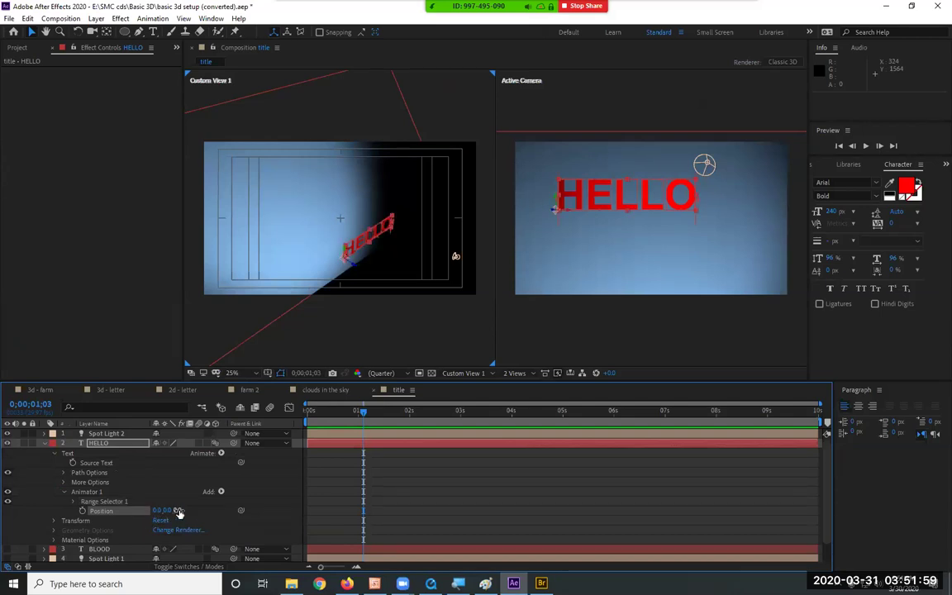
pyautogui.click(692, 206)
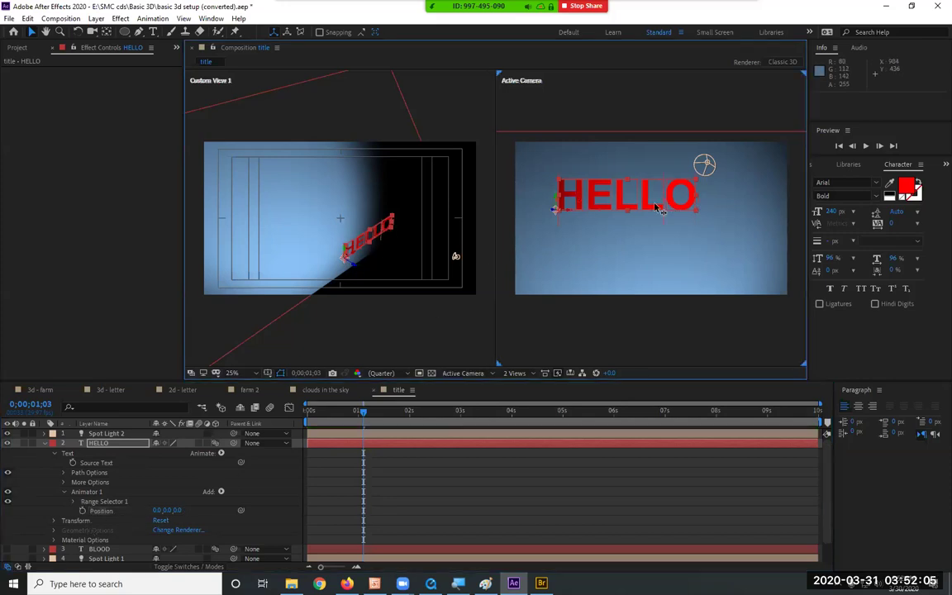
pyautogui.click(906, 192)
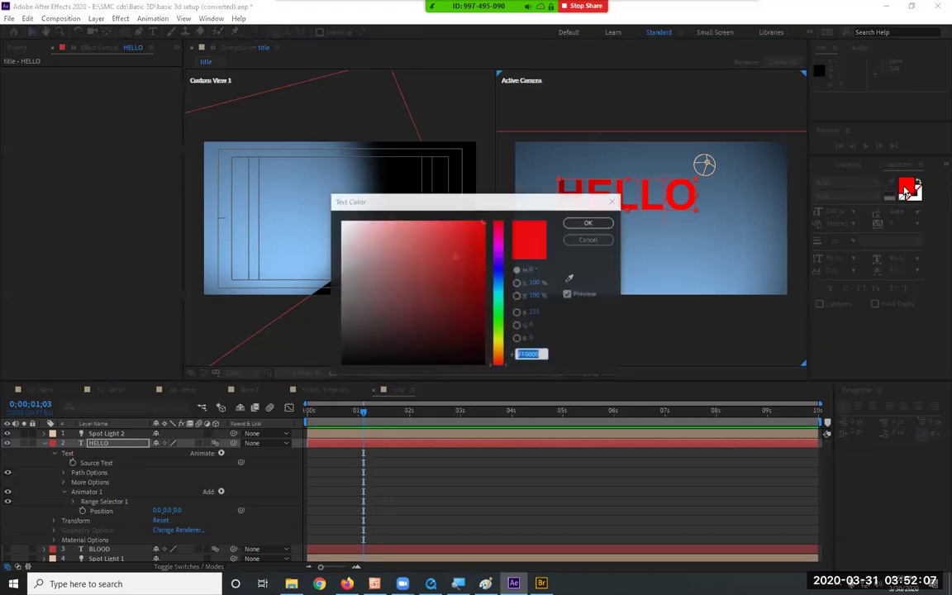
pyautogui.click(499, 311)
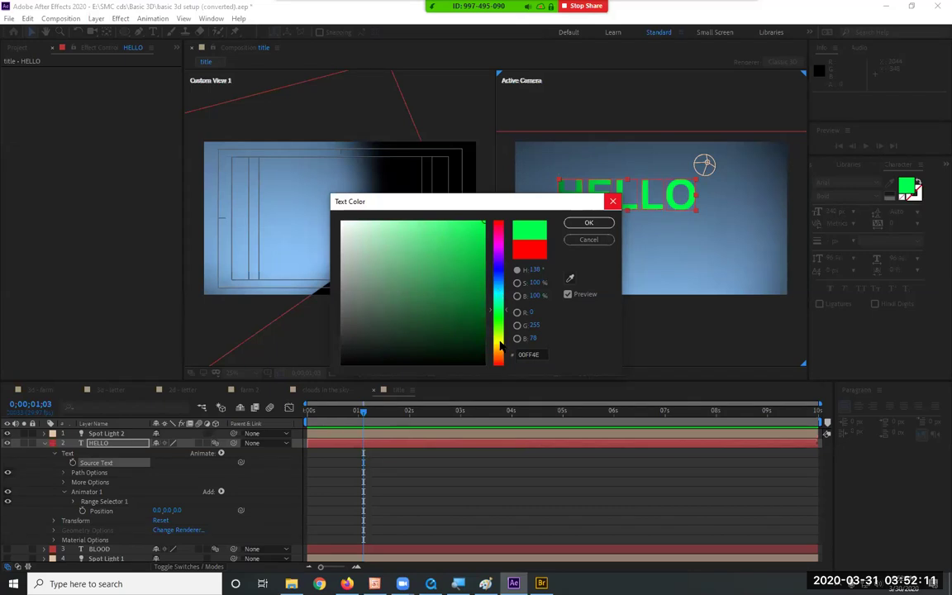
pyautogui.click(499, 344)
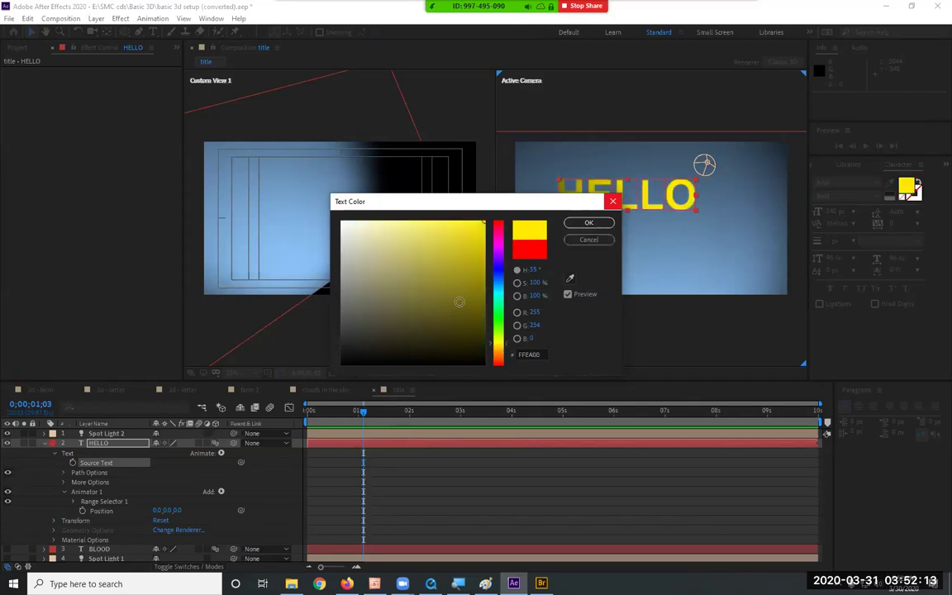
pyautogui.click(482, 280)
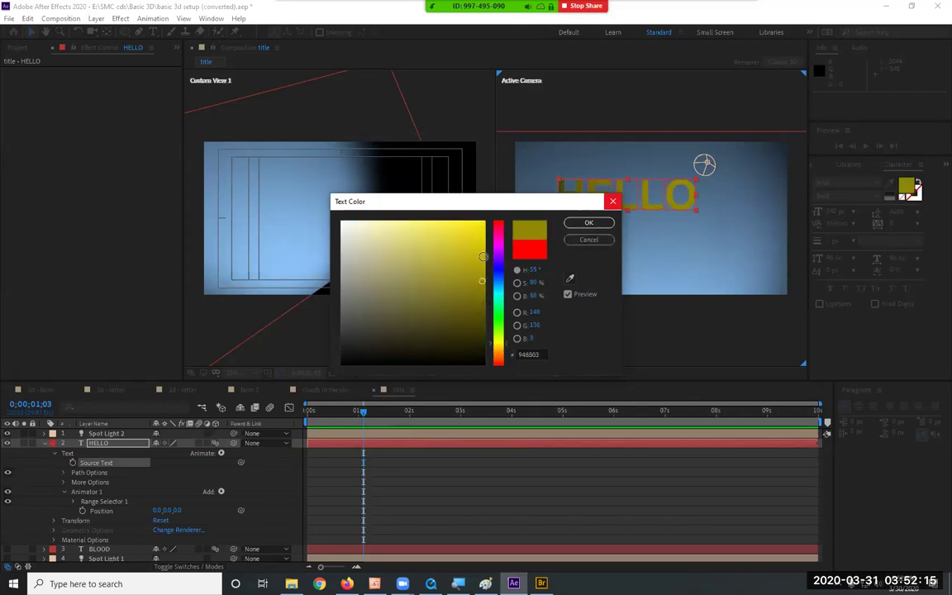
pyautogui.click(612, 201)
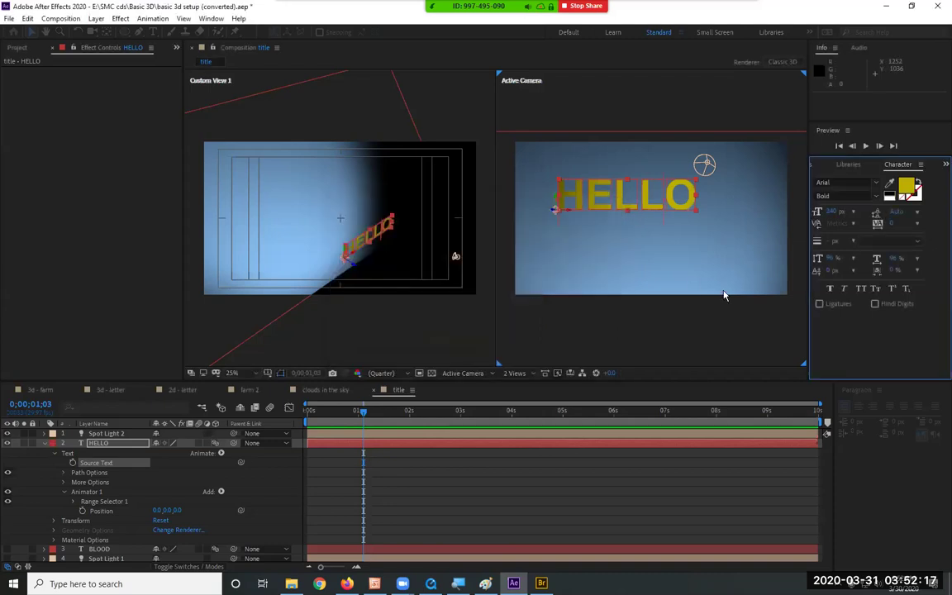
pyautogui.click(905, 186)
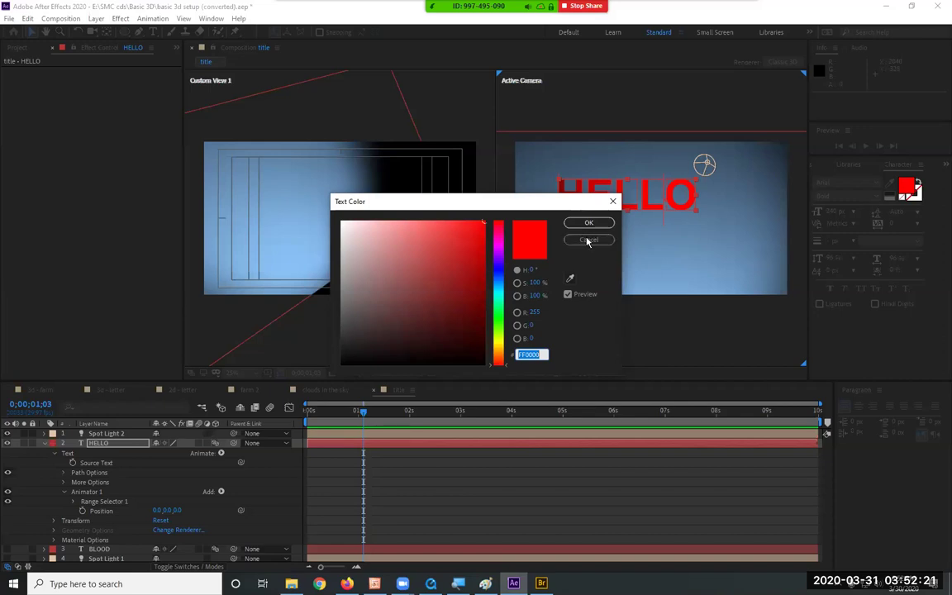
pyautogui.click(587, 240)
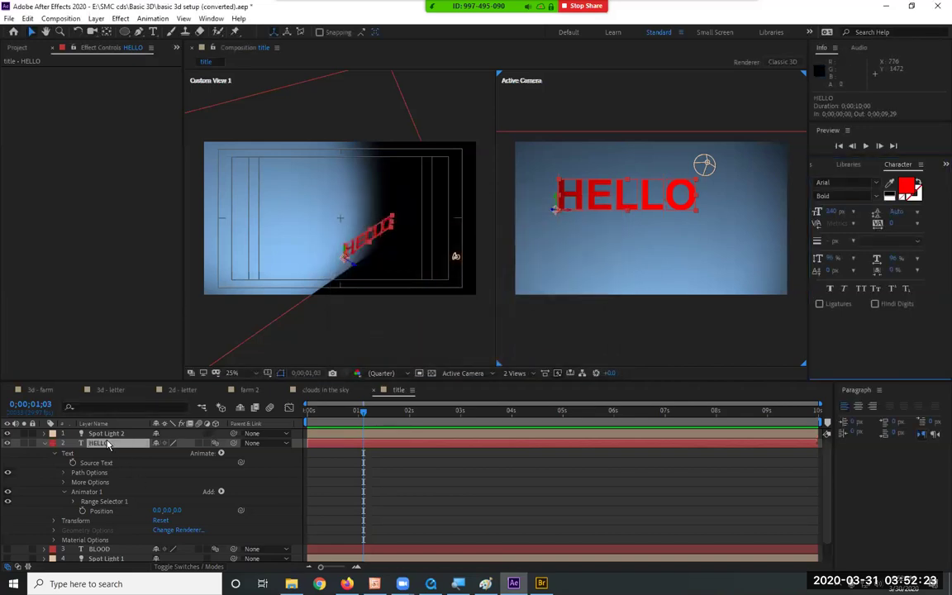
# Step: Recolor the HELLO text from red to bright yellow (FCFF00)
pyautogui.click(906, 186)
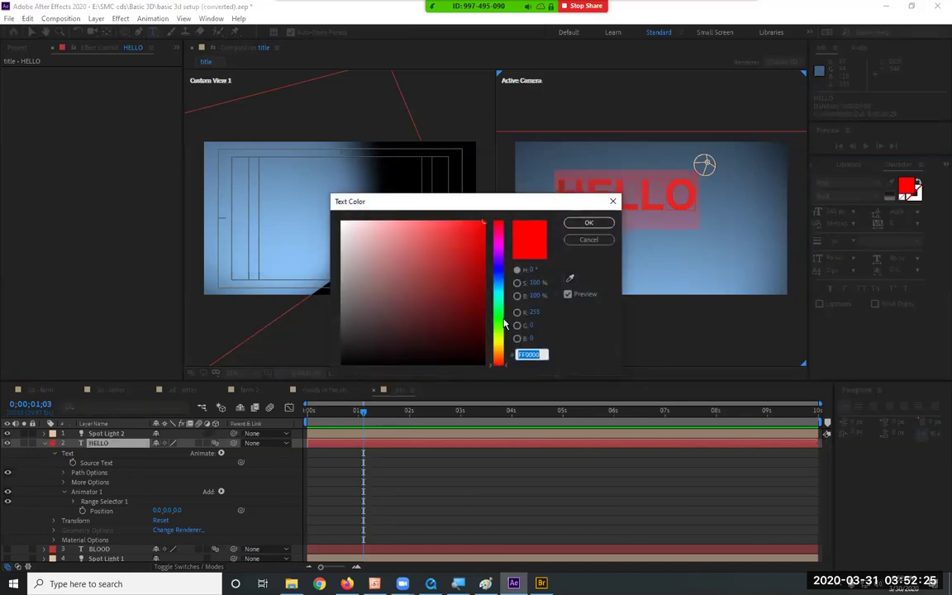
pyautogui.click(500, 343)
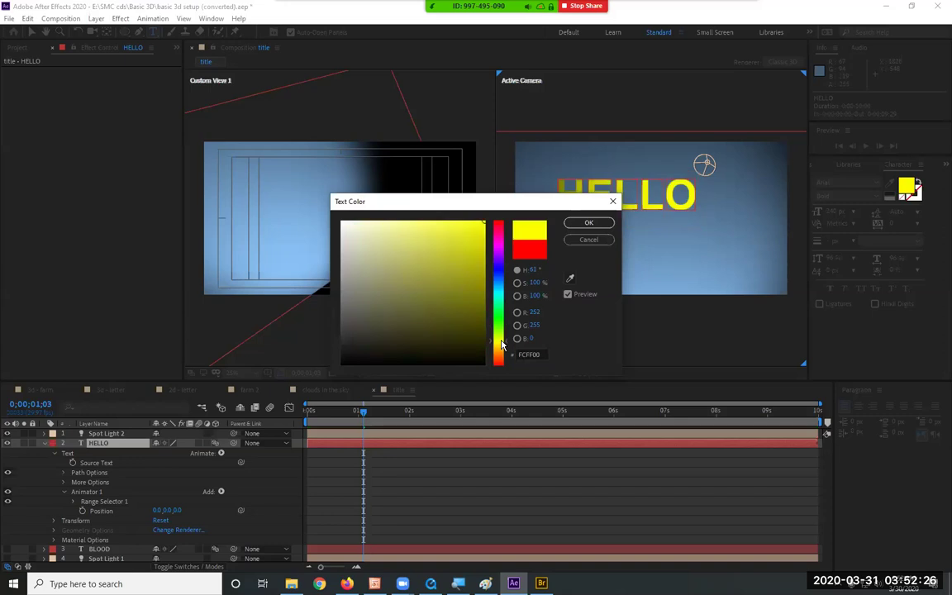
pyautogui.click(587, 223)
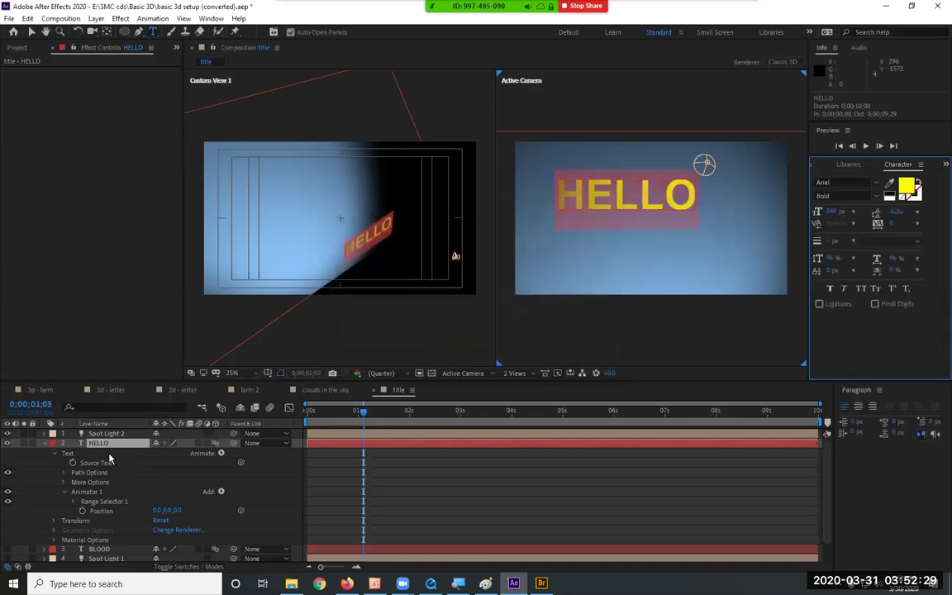
# Step: Switch to a single Active Camera view and narrow the HELLO animator's range selector to a 40% start and 60% end
pyautogui.click(98, 501)
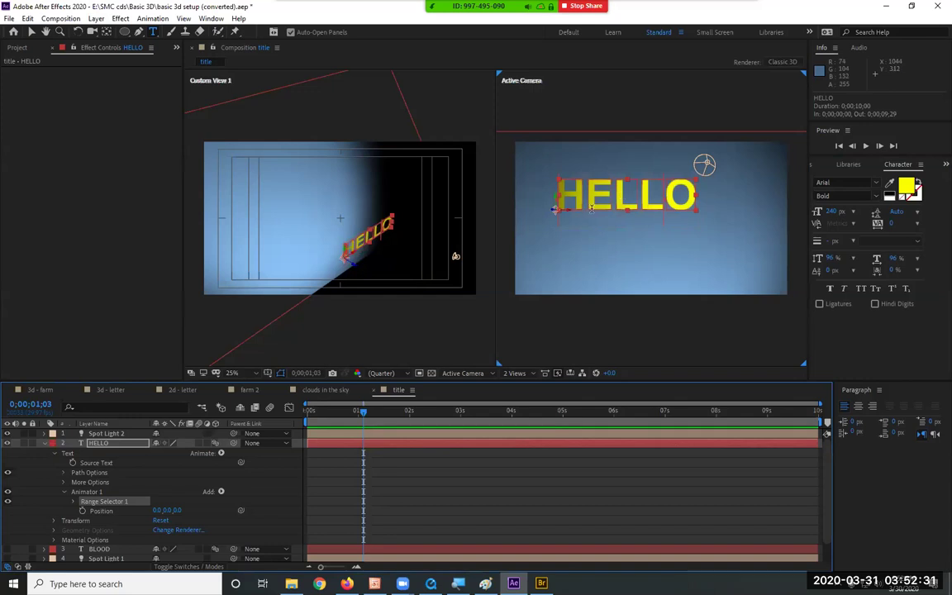
pyautogui.scroll(4, 581, 199)
pyautogui.scroll(-2, 620, 197)
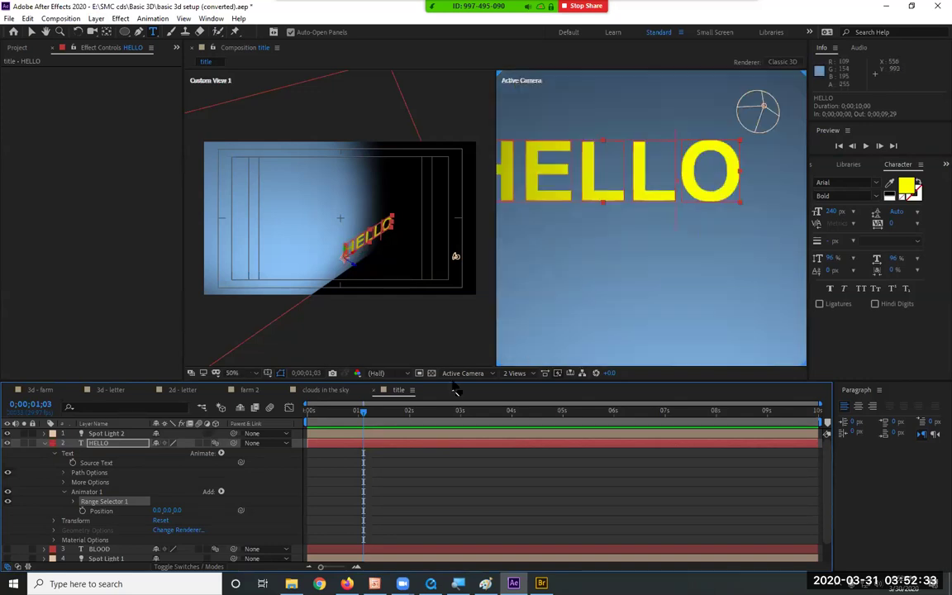
pyautogui.click(514, 373)
pyautogui.click(520, 394)
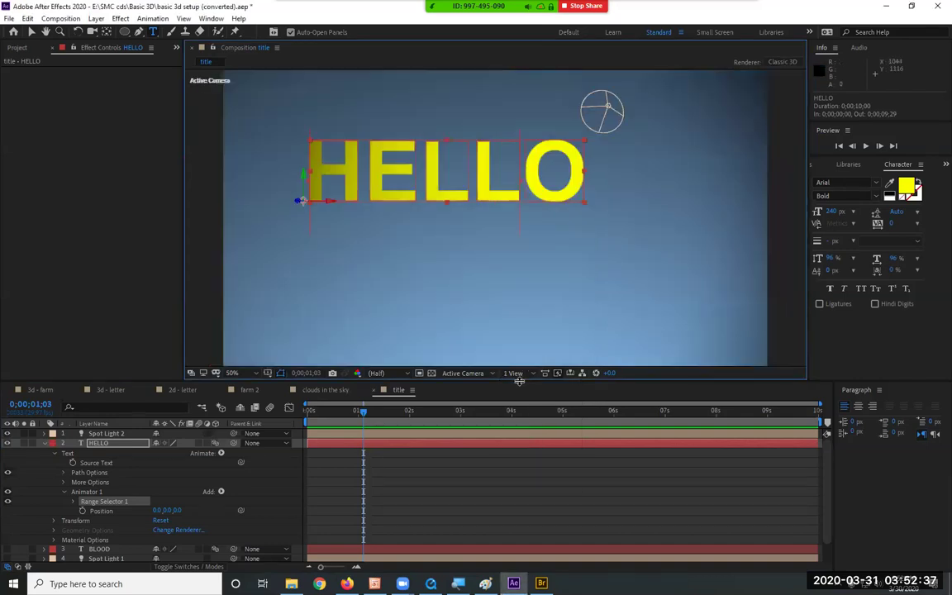
pyautogui.click(31, 31)
pyautogui.click(356, 190)
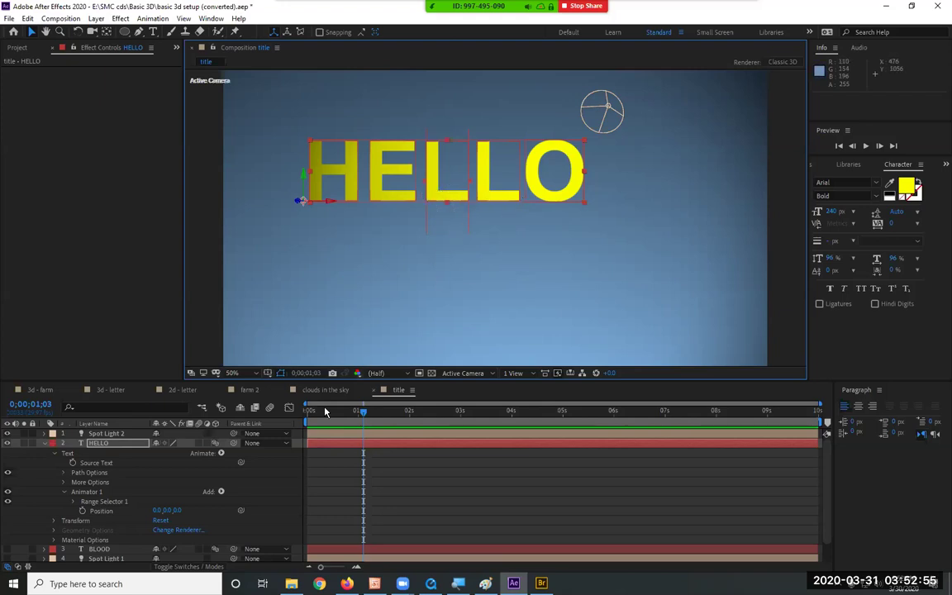
# Step: Shift the range selector's offset to -11% and set the animator's Z position to 2568
pyautogui.click(71, 501)
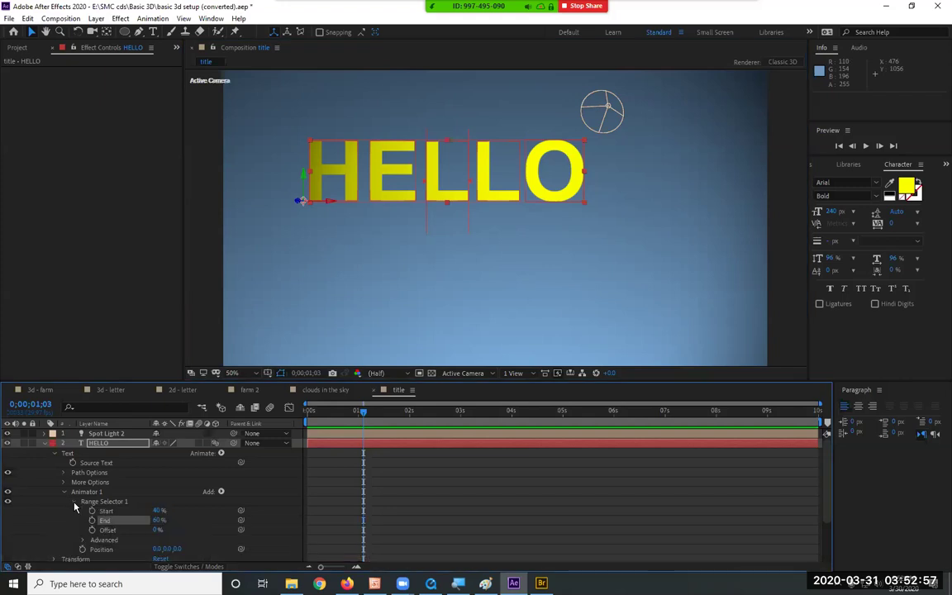
pyautogui.click(115, 528)
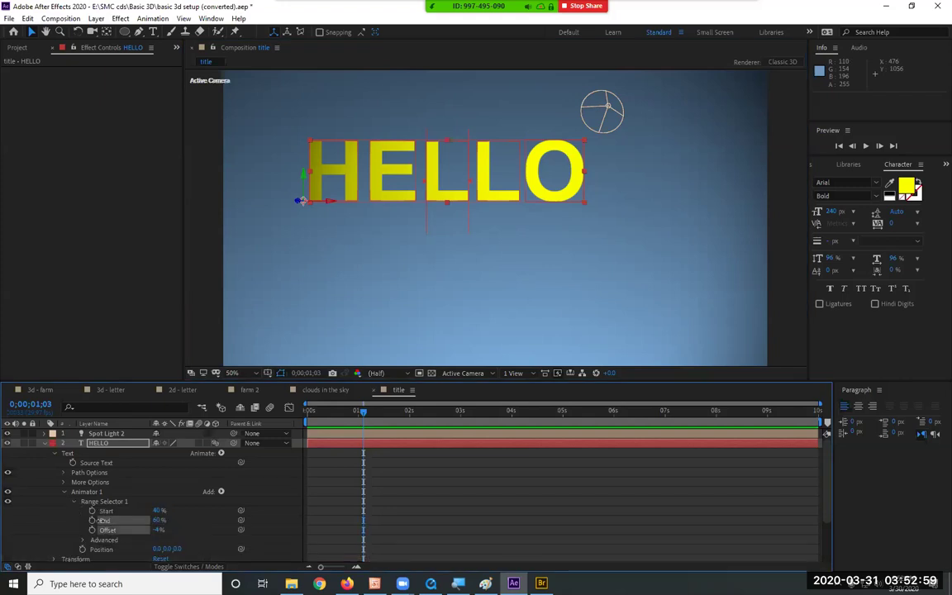
pyautogui.moveTo(157, 528); pyautogui.dragTo(137, 471)
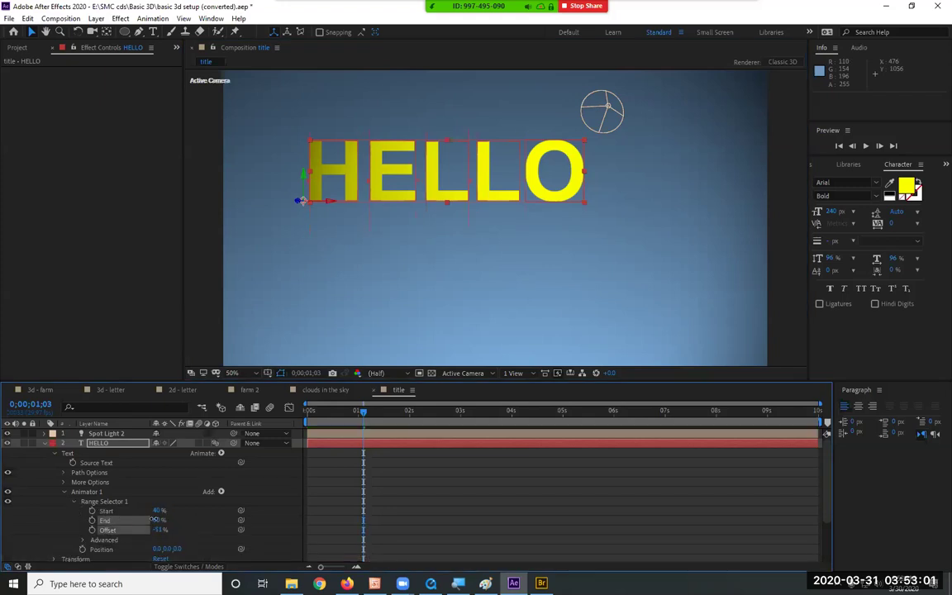
pyautogui.scroll(-1, 187, 502)
pyautogui.moveTo(182, 521); pyautogui.dragTo(107, 450)
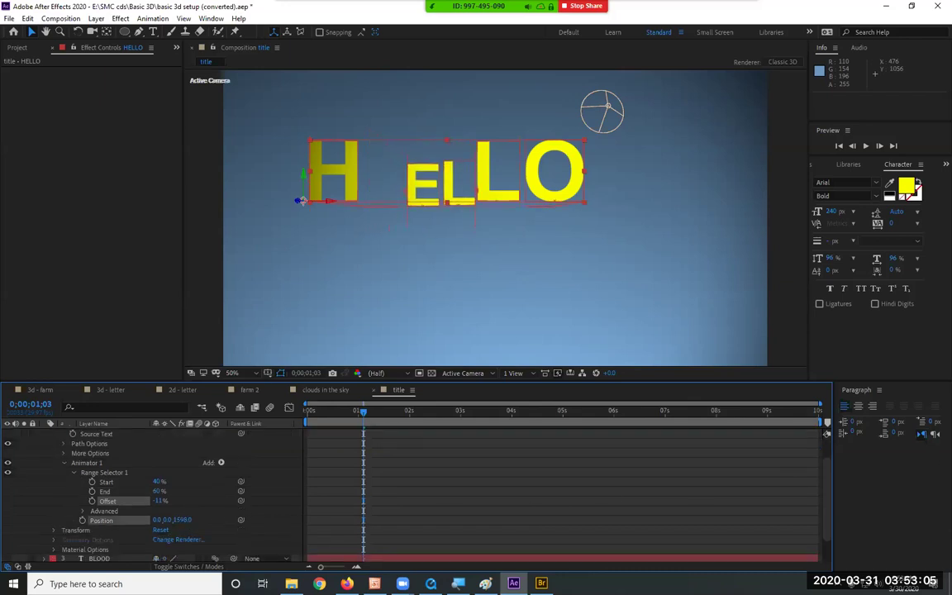
pyautogui.moveTo(182, 522); pyautogui.dragTo(570, 438)
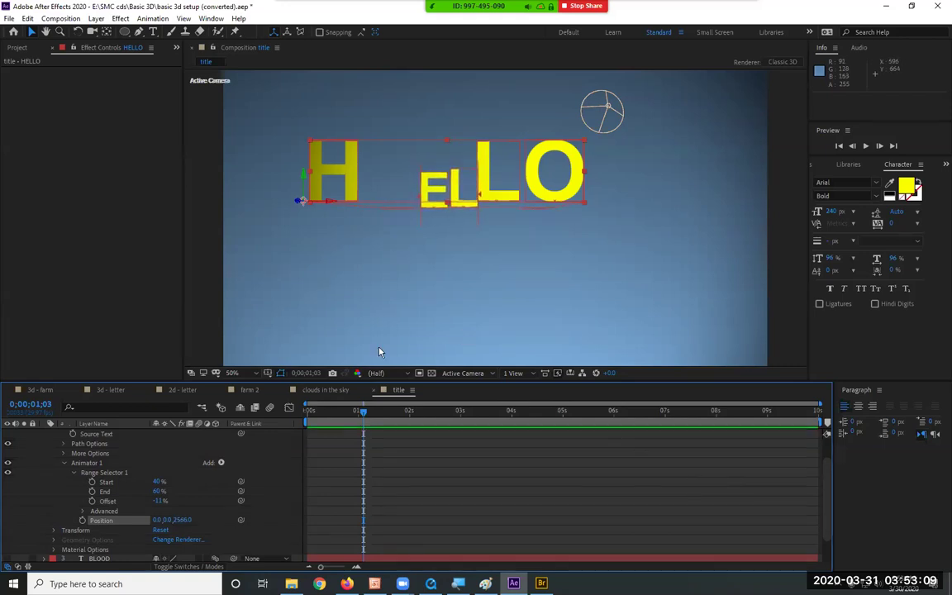
# Step: Keyframe the range selector's offset at -94% at the start and raise it to nearly 100% at about 4 seconds
pyautogui.press('Home')
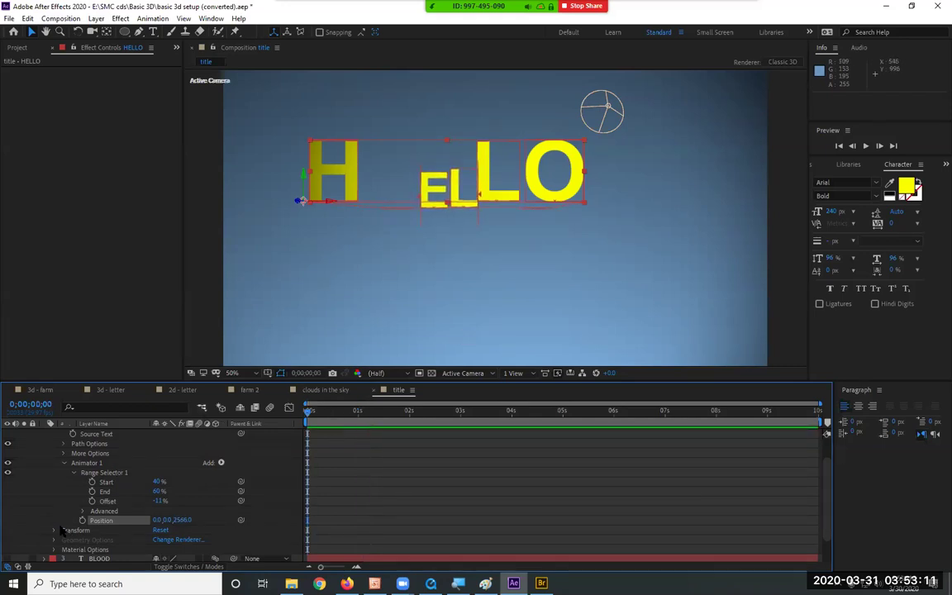
pyautogui.click(91, 502)
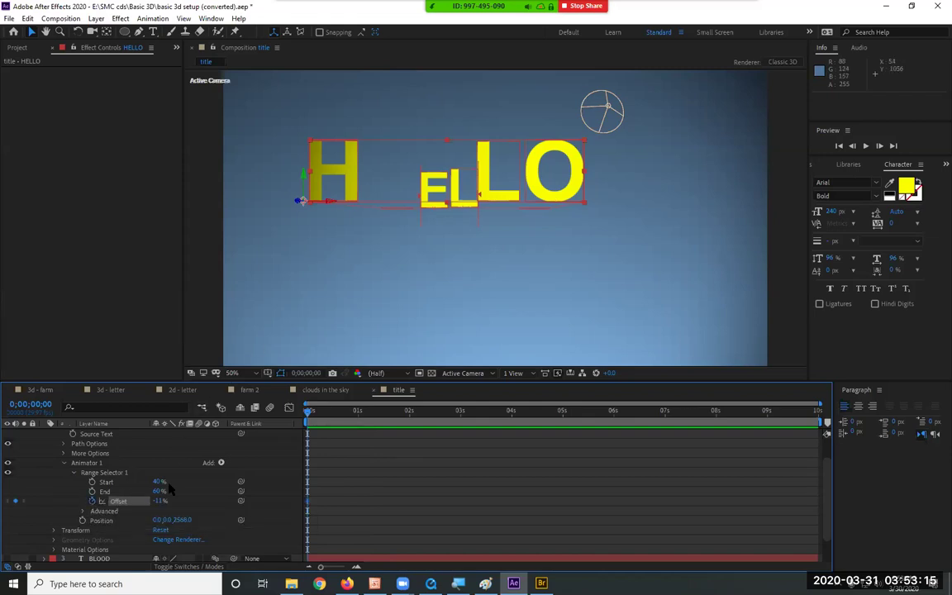
pyautogui.moveTo(161, 502); pyautogui.dragTo(106, 493)
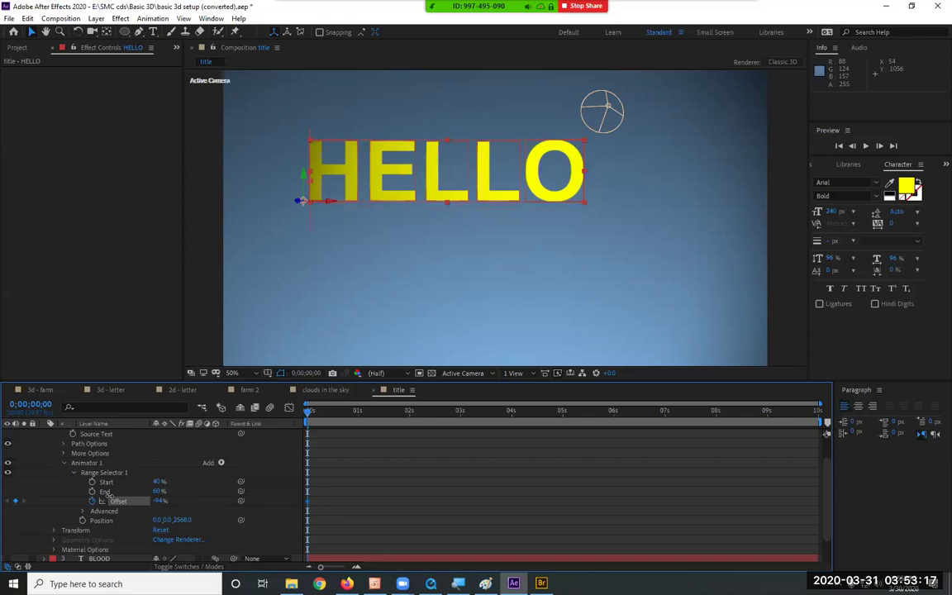
pyautogui.moveTo(310, 413); pyautogui.dragTo(515, 411)
pyautogui.moveTo(157, 501); pyautogui.dragTo(333, 501)
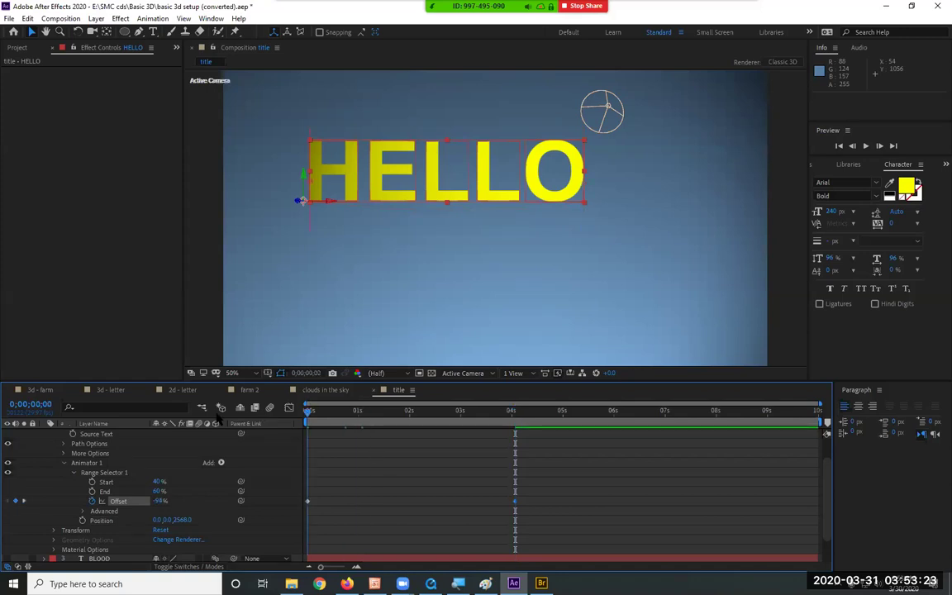
# Step: Preview the HELLO letter animation from the start in the Active Camera view
pyautogui.press('Home')
pyautogui.press('space')
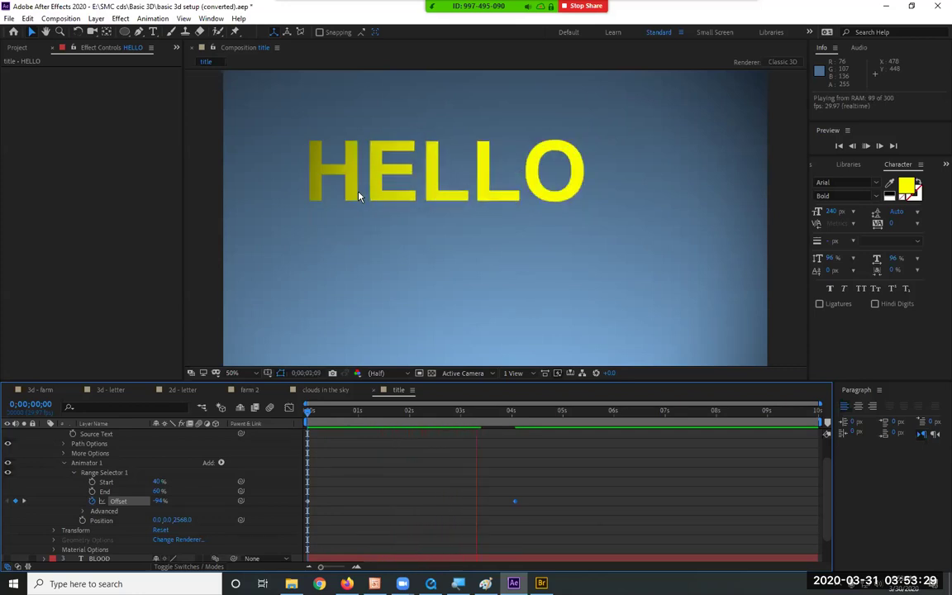
pyautogui.press('space')
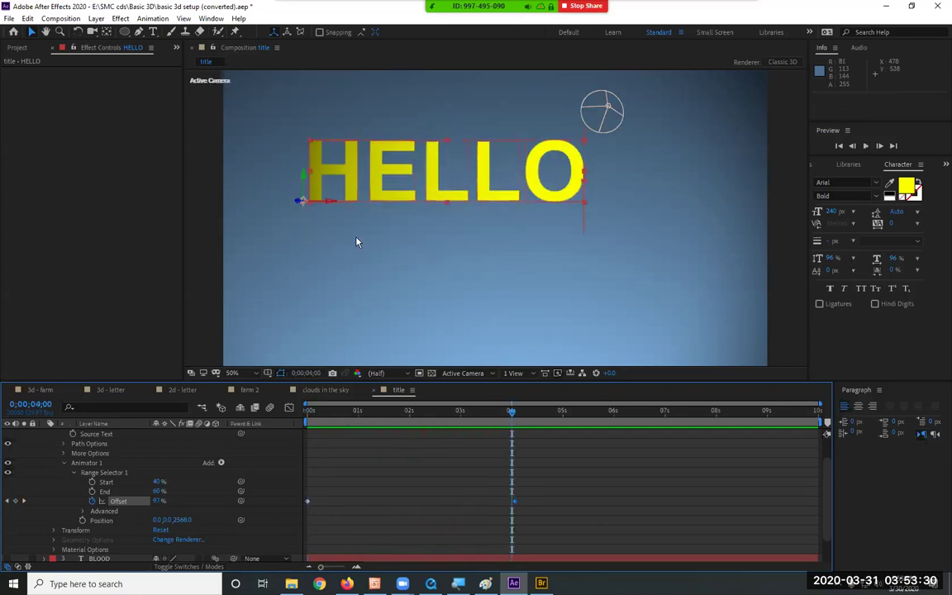
# Step: Preview the letter animation from the Custom View 1 angle
pyautogui.click(479, 374)
pyautogui.click(479, 373)
pyautogui.click(479, 374)
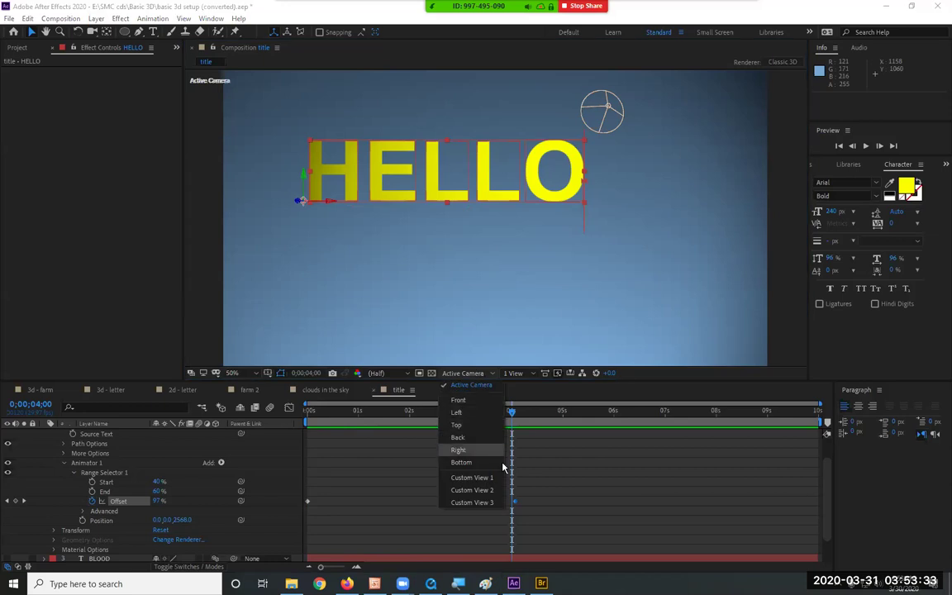
pyautogui.click(477, 479)
pyautogui.press('space')
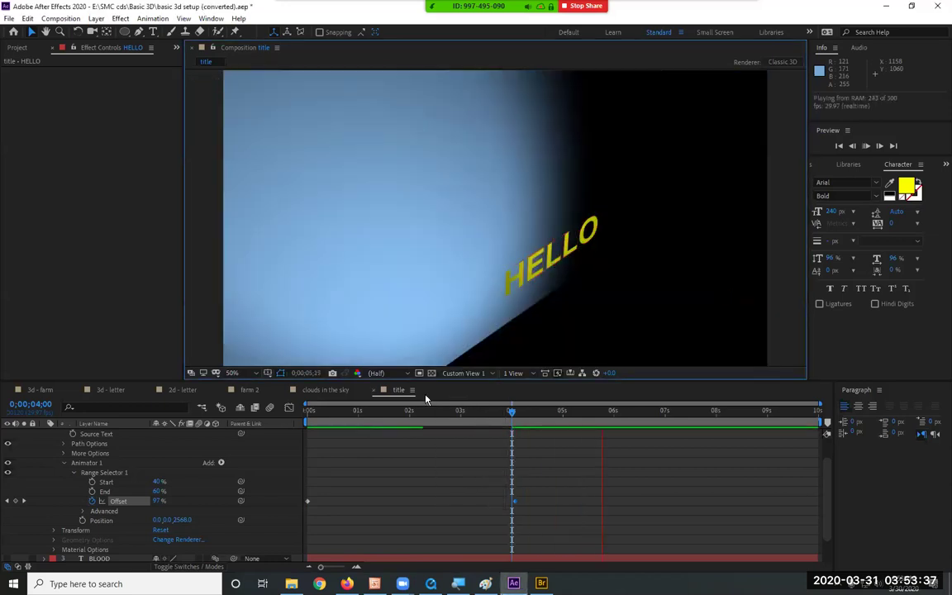
pyautogui.press('space')
pyautogui.press('space')
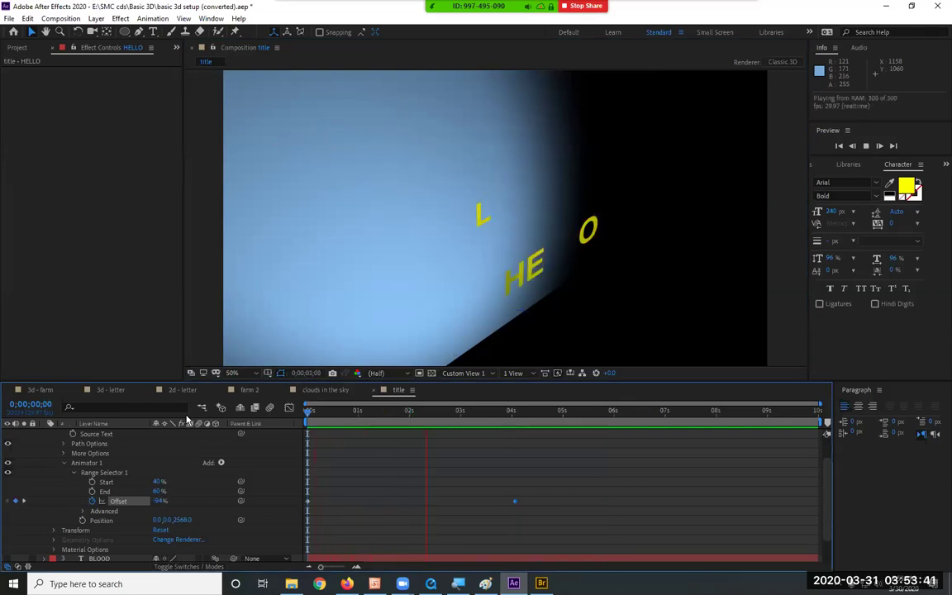
pyautogui.press('space')
# Step: Hide the blue solid backdrop and preview the HELLO animation in the Active Camera view
pyautogui.scroll(-2, 141, 537)
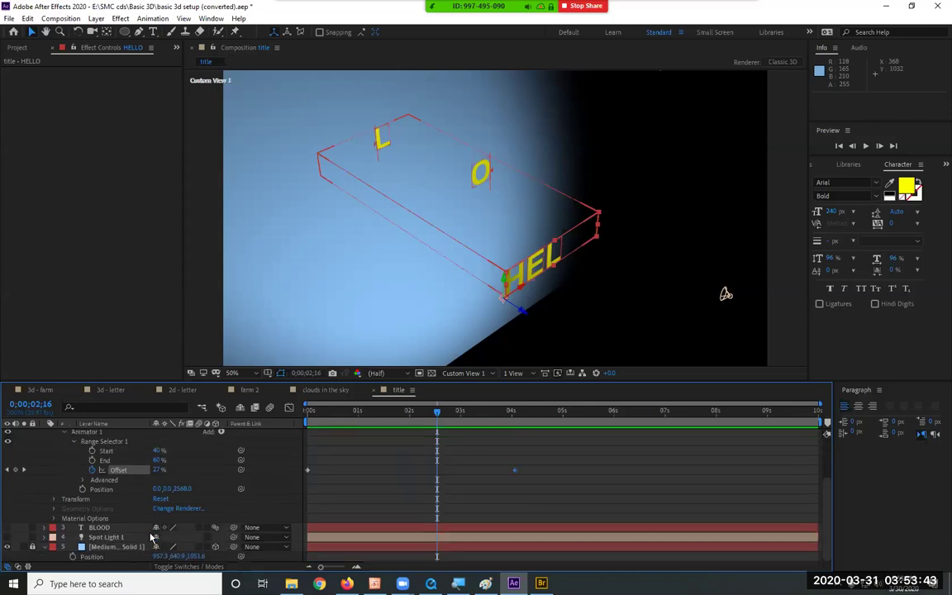
pyautogui.click(8, 547)
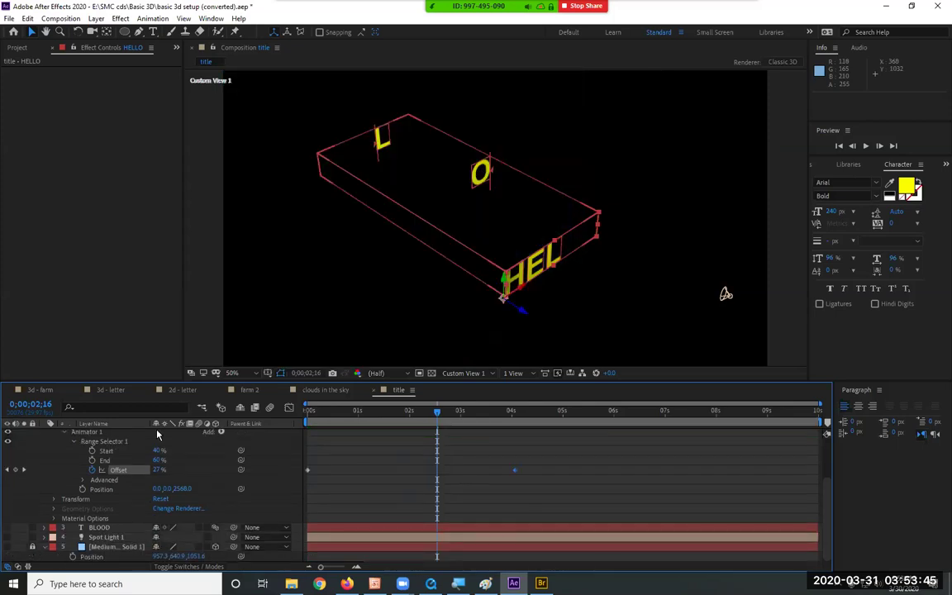
pyautogui.press('Home')
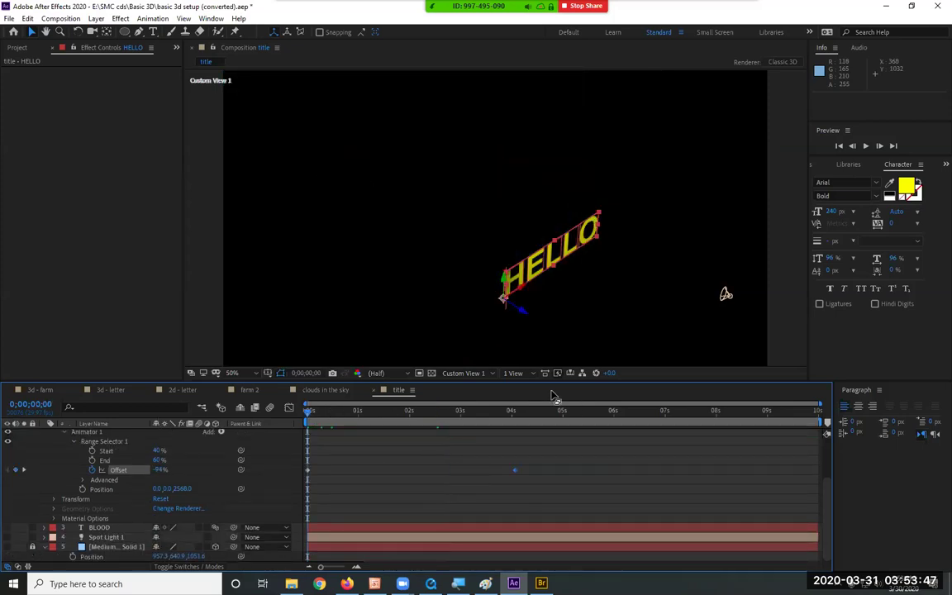
pyautogui.click(526, 373)
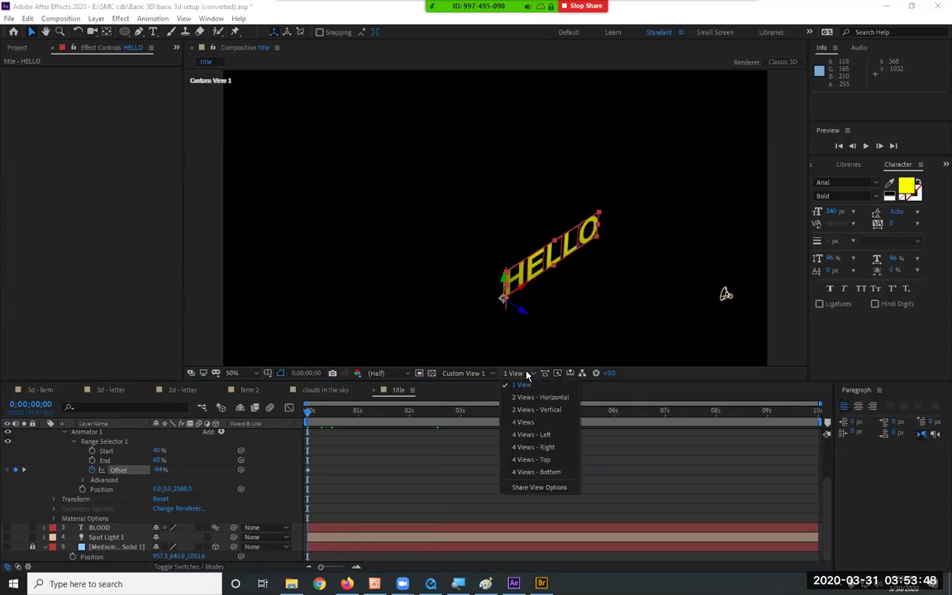
pyautogui.click(475, 373)
pyautogui.click(478, 385)
pyautogui.press('space')
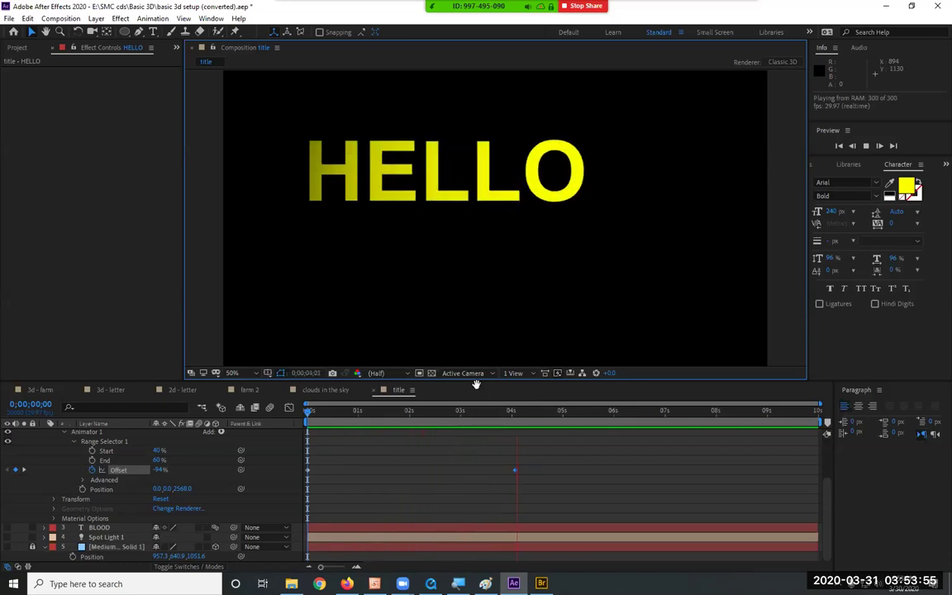
pyautogui.press('space')
pyautogui.press('Home')
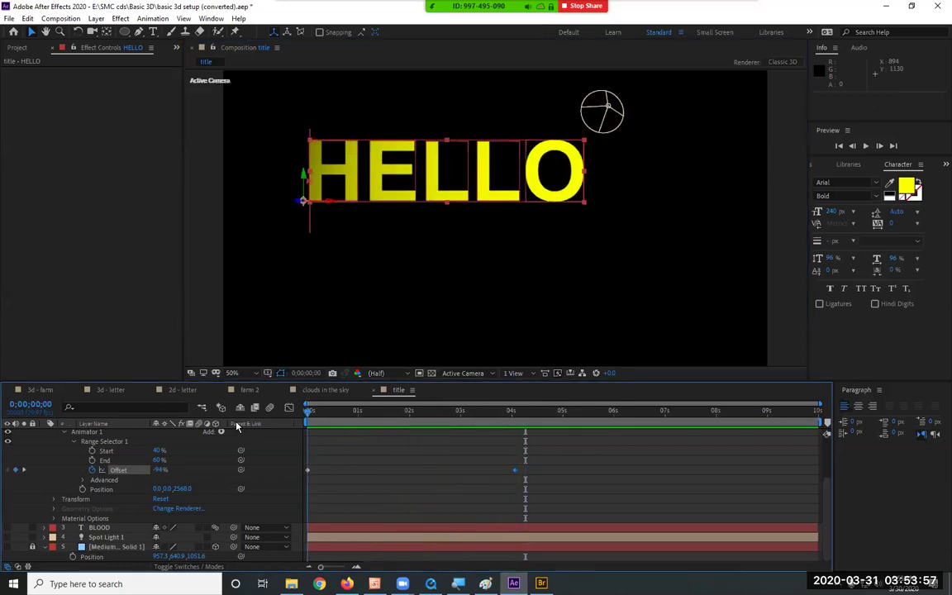
pyautogui.press('space')
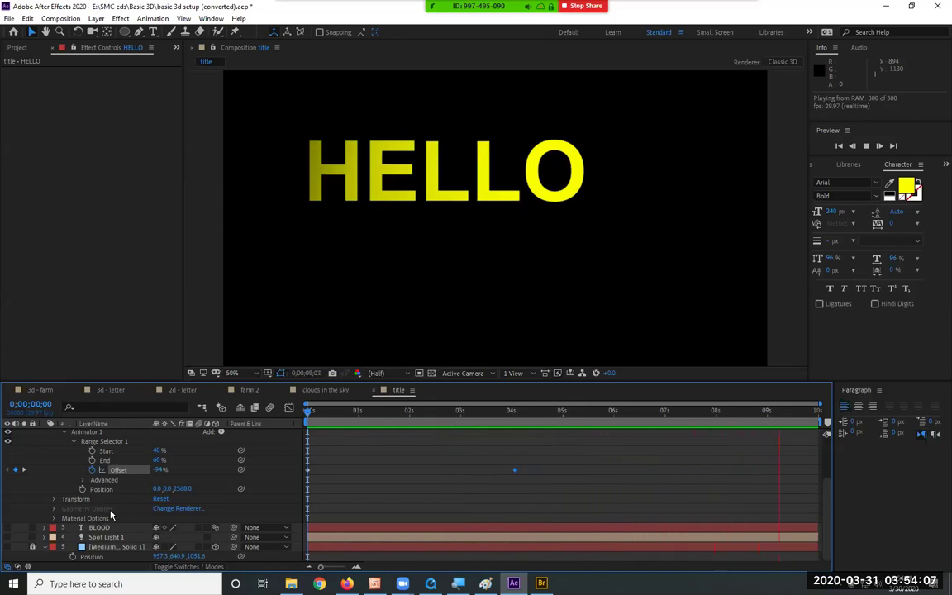
# Step: Show and unlock the blue solid backdrop, and push it back to a Z position of 2095.6
pyautogui.click(9, 546)
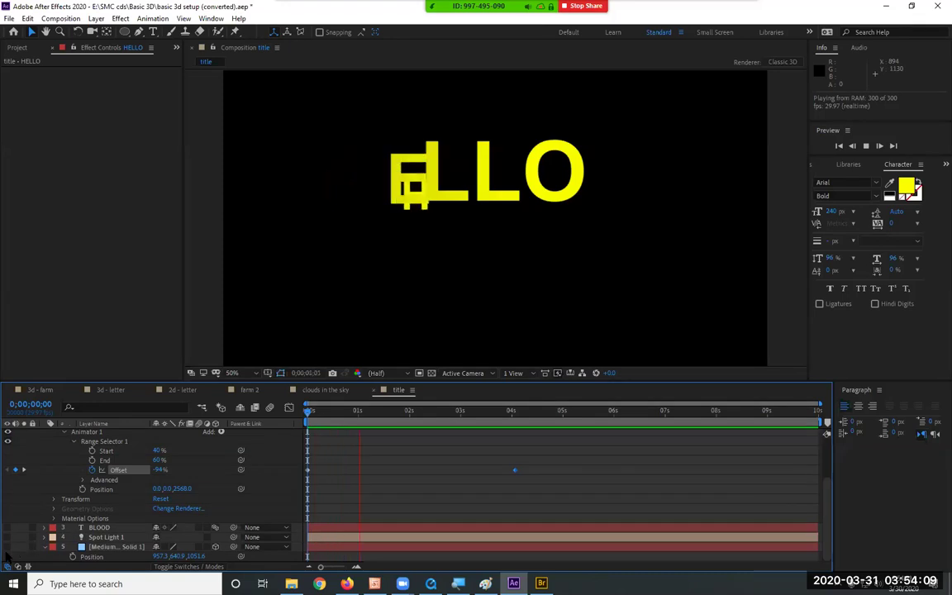
pyautogui.click(130, 549)
pyautogui.scroll(1, 132, 551)
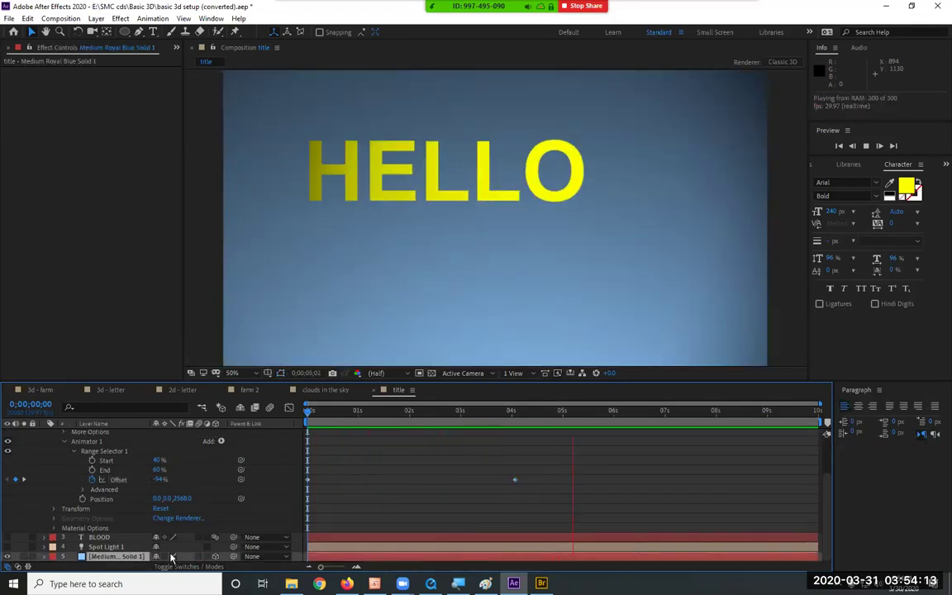
pyautogui.press('p')
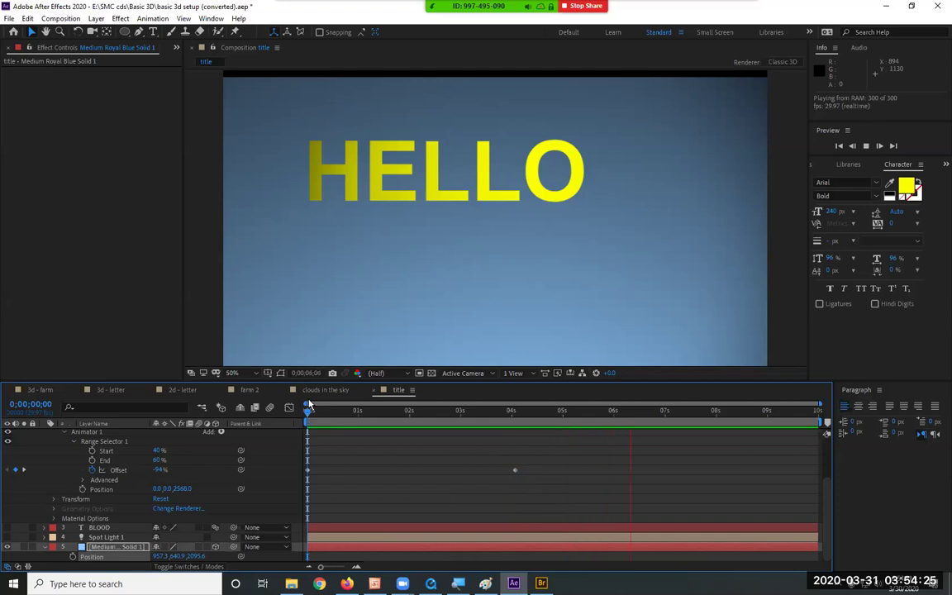
# Step: Scrub through the first four seconds to review the letters moving against the backdrop, and return to the start
pyautogui.click(358, 410)
pyautogui.moveTo(358, 411); pyautogui.dragTo(307, 410)
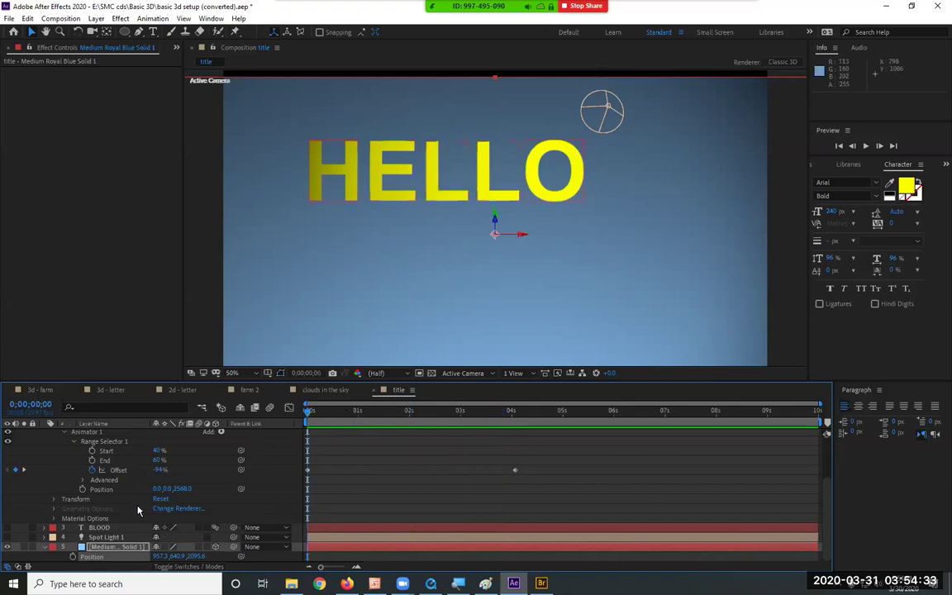
pyautogui.scroll(3, 168, 492)
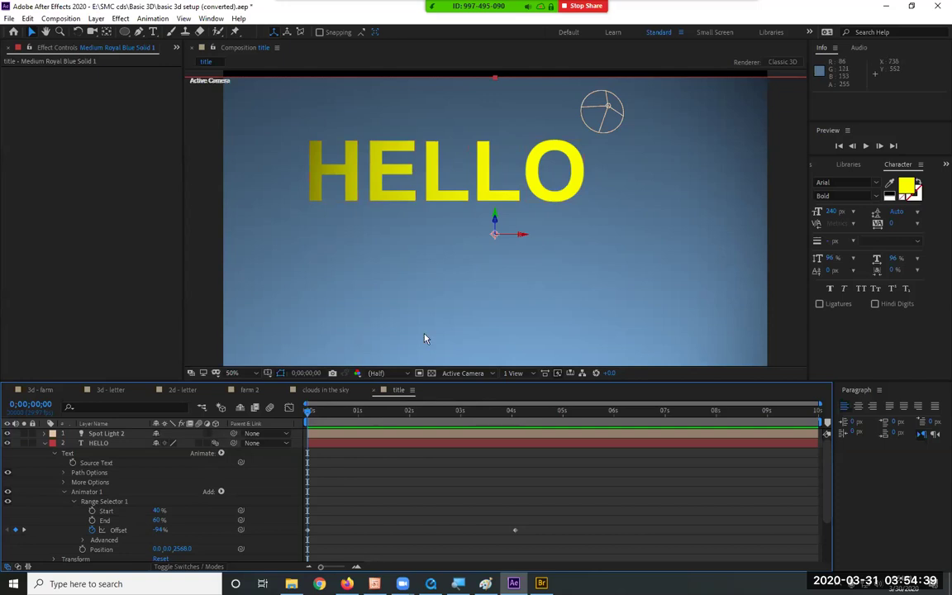
pyautogui.moveTo(339, 412); pyautogui.dragTo(514, 427)
pyautogui.press('Home')
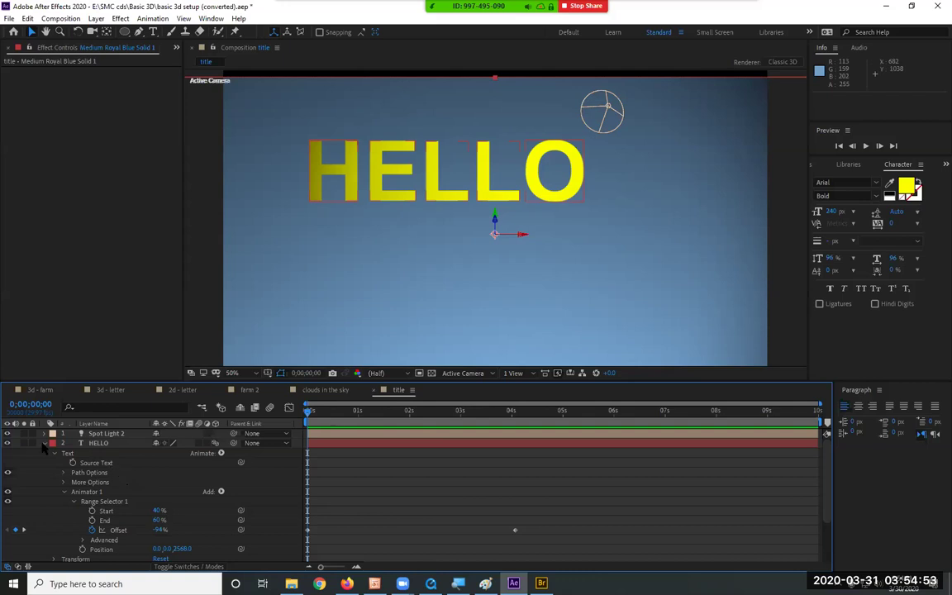
# Step: Expand the HELLO layer's text properties and examine which properties can be animated, including the fill and stroke color options
pyautogui.press('p')
pyautogui.click(96, 444)
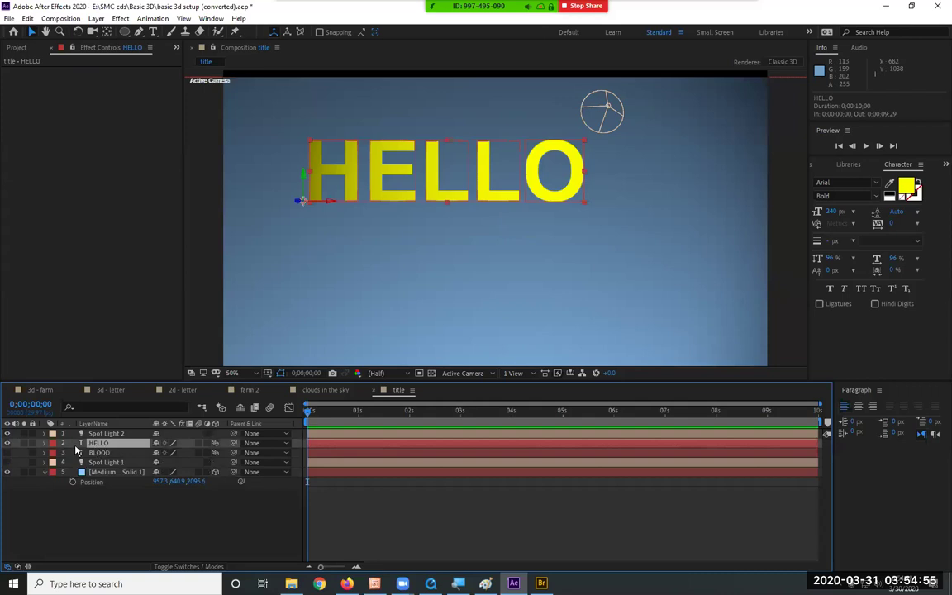
pyautogui.click(43, 443)
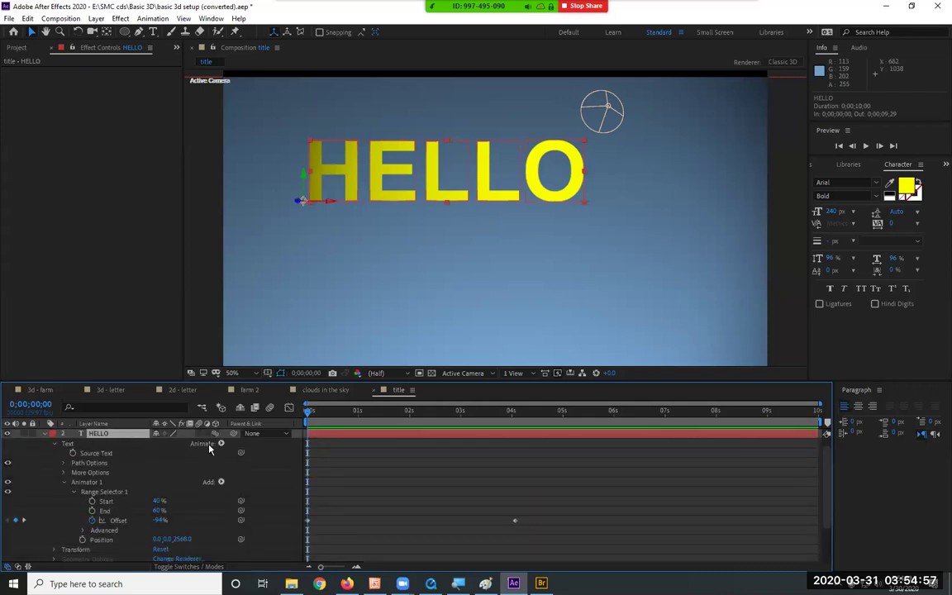
pyautogui.click(221, 443)
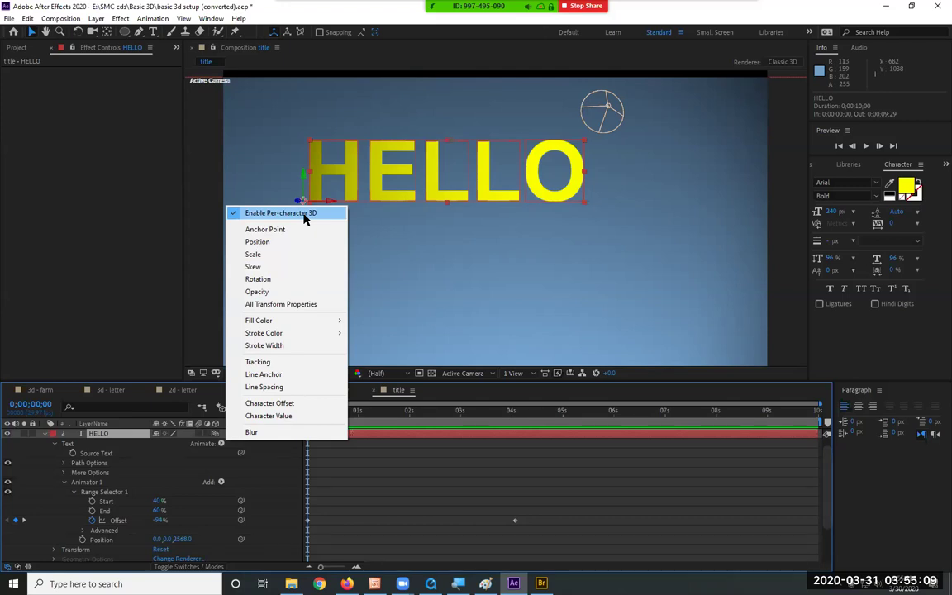
pyautogui.moveTo(281, 337)
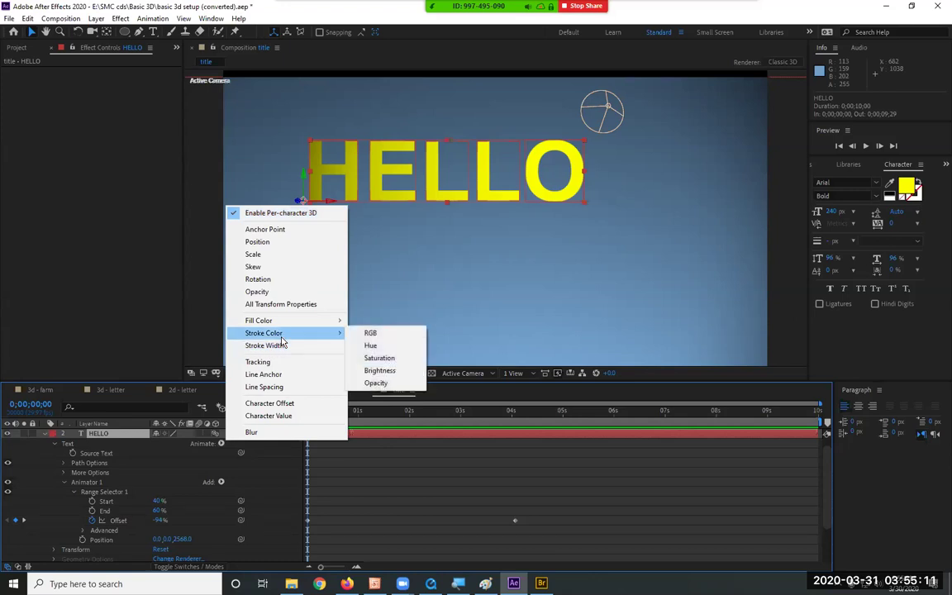
pyautogui.moveTo(302, 322)
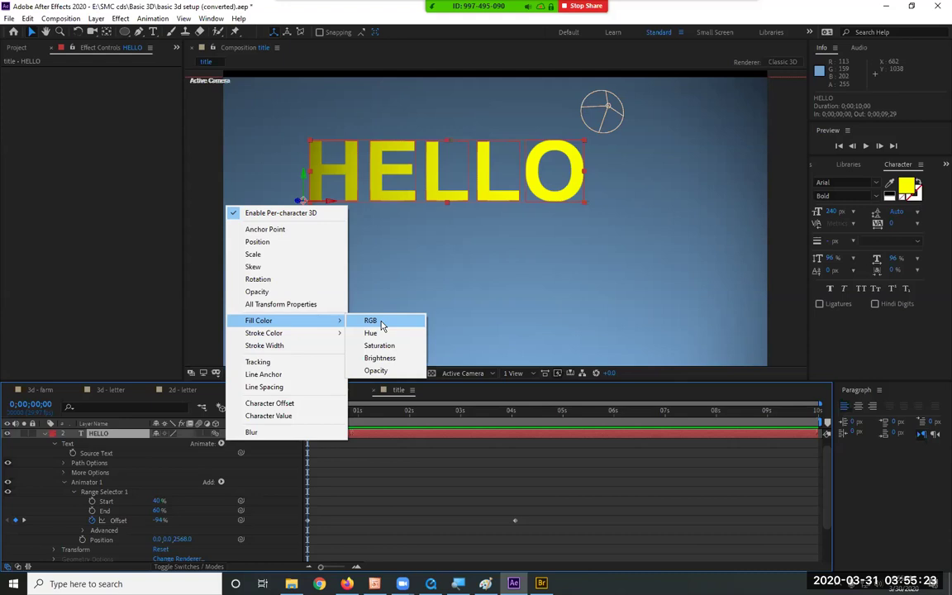
pyautogui.click(294, 451)
# Step: Try a separate Blur animator on the HELLO text with a blur of 4, and delete that animator
pyautogui.click(221, 443)
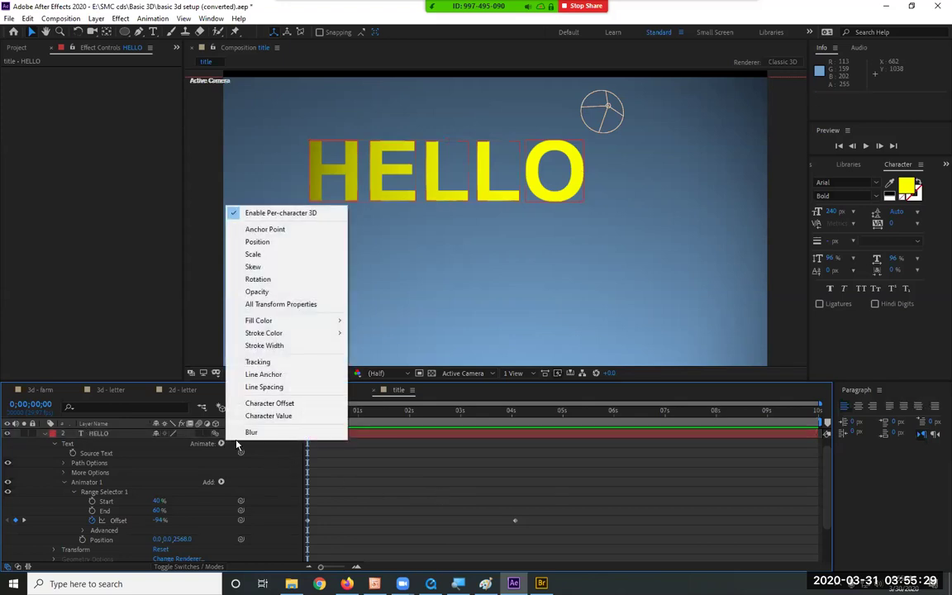
pyautogui.click(252, 432)
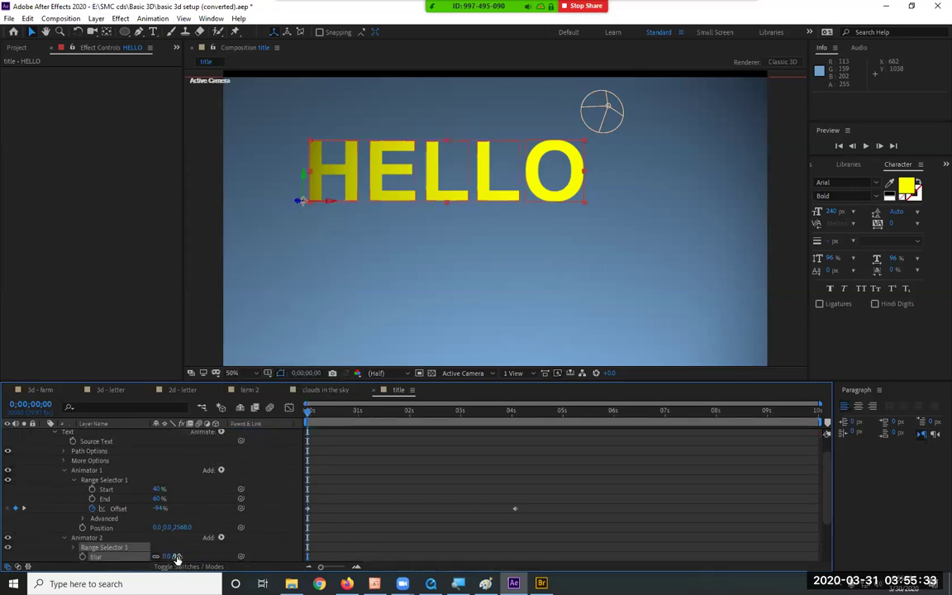
pyautogui.moveTo(188, 556)
pyautogui.mouseDown()
pyautogui.moveTo(201, 556)
pyautogui.moveTo(148, 560)
pyautogui.moveTo(187, 560)
pyautogui.mouseUp()
pyautogui.click(97, 538)
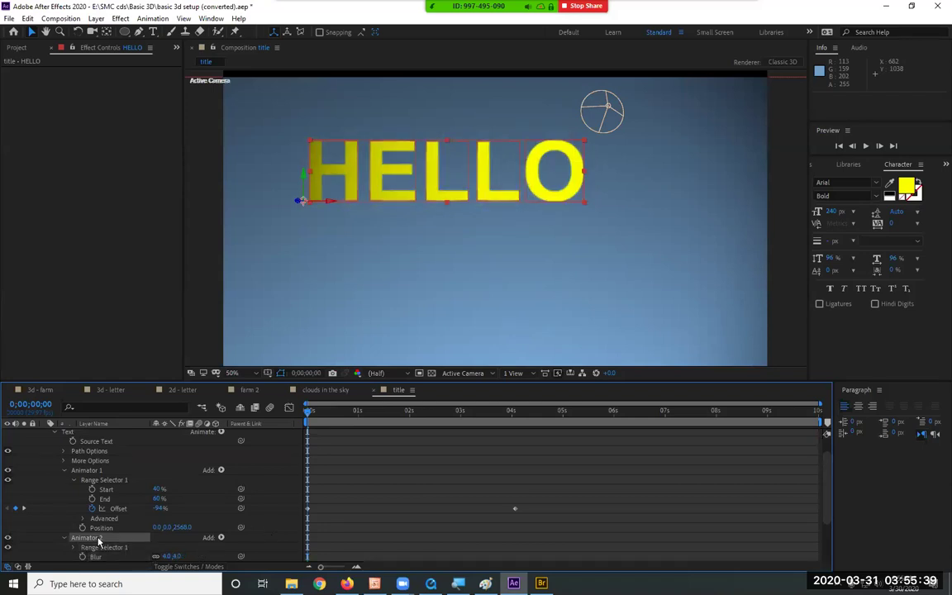
pyautogui.press('Delete')
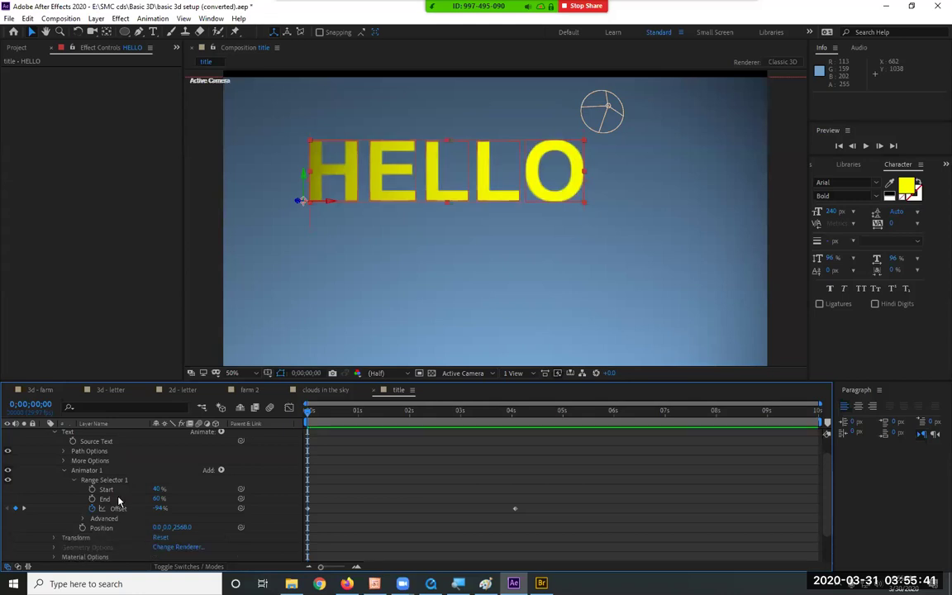
# Step: Add a Blur property to the HELLO layer's Animator 1, set it to 118, and preview the letter animation
pyautogui.click(113, 482)
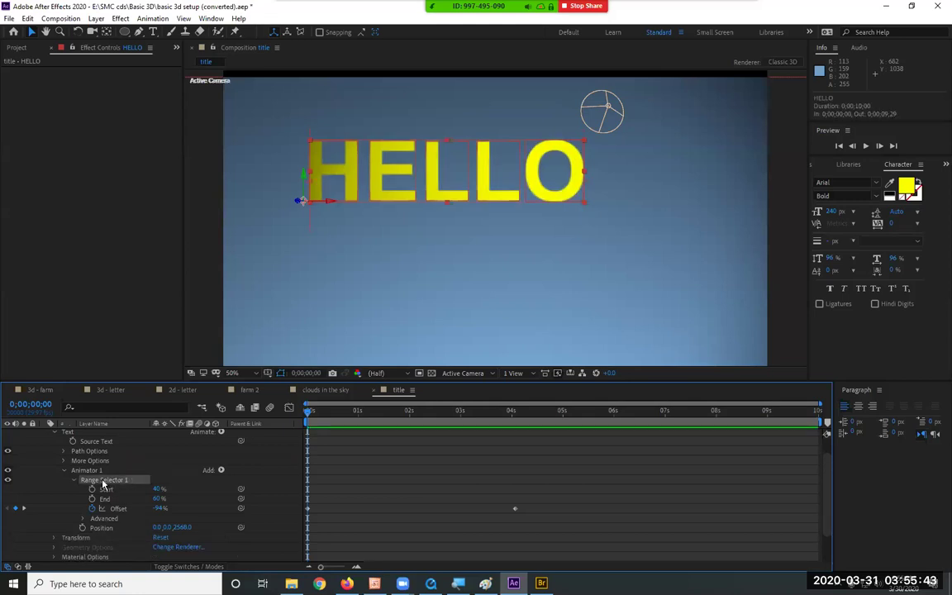
pyautogui.click(95, 471)
pyautogui.click(222, 470)
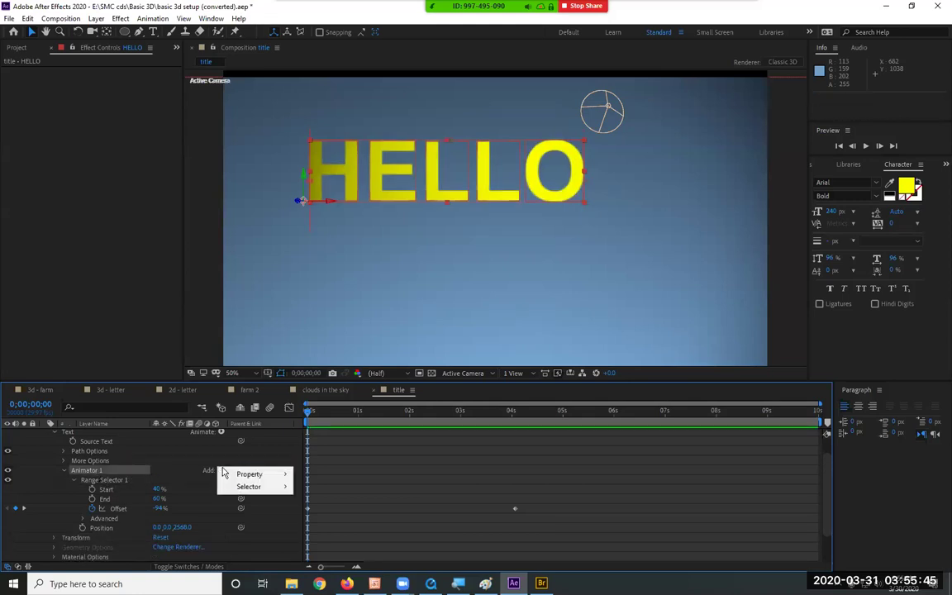
pyautogui.moveTo(249, 474)
pyautogui.click(332, 476)
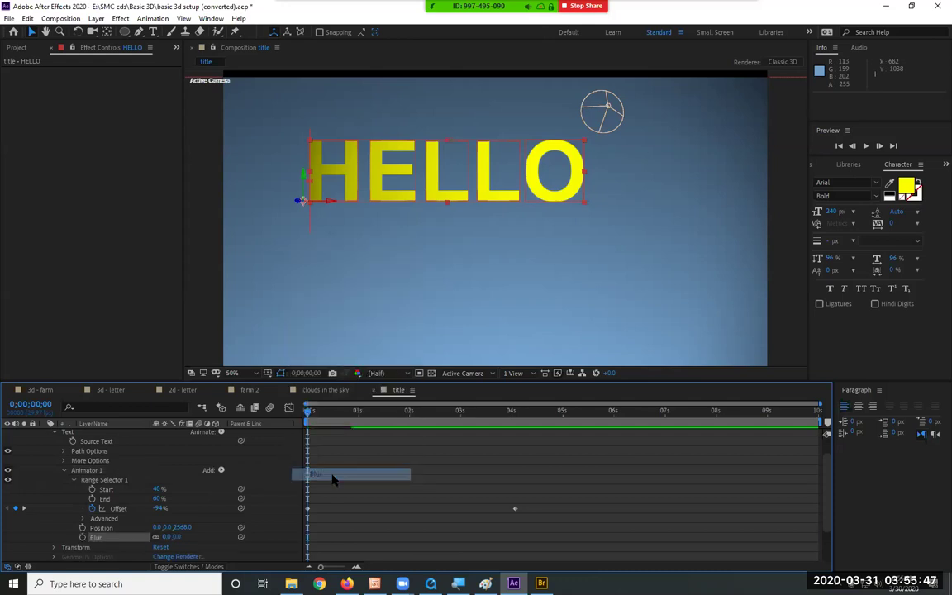
pyautogui.moveTo(218, 538); pyautogui.dragTo(242, 537)
pyautogui.press('space')
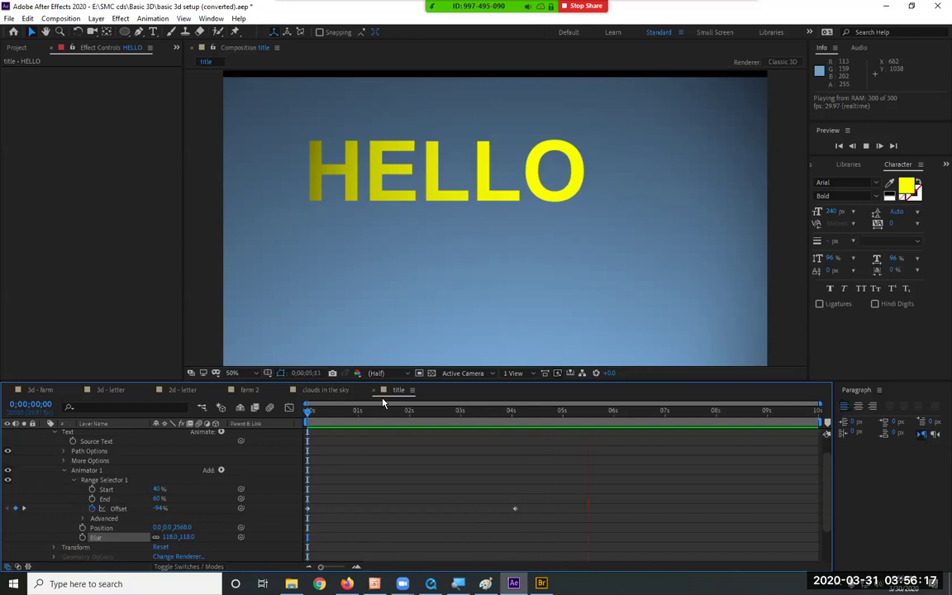
pyautogui.press('space')
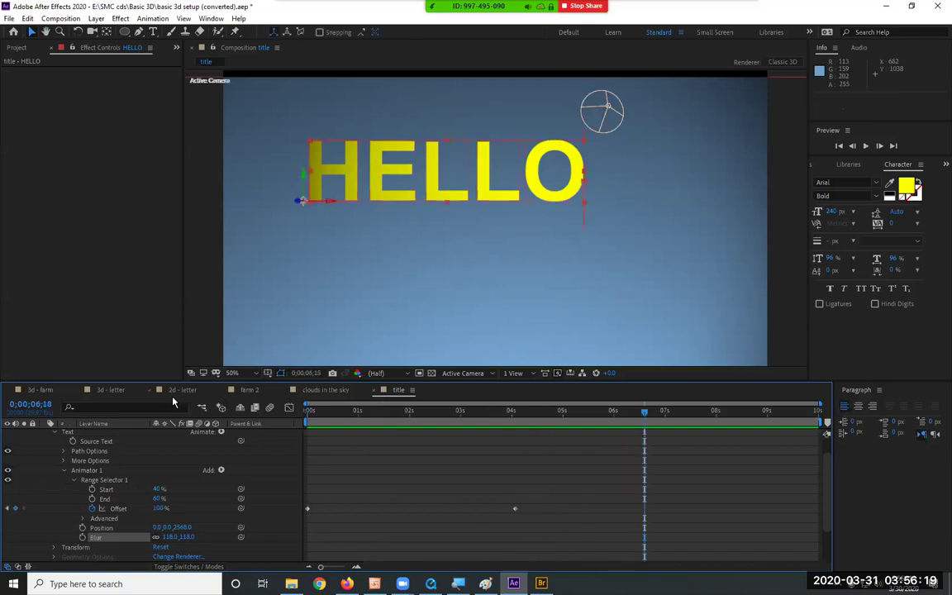
# Step: Open the 2d - letter composition, inspect its person graphic, spot light and camera, and preview the camera move
pyautogui.click(128, 390)
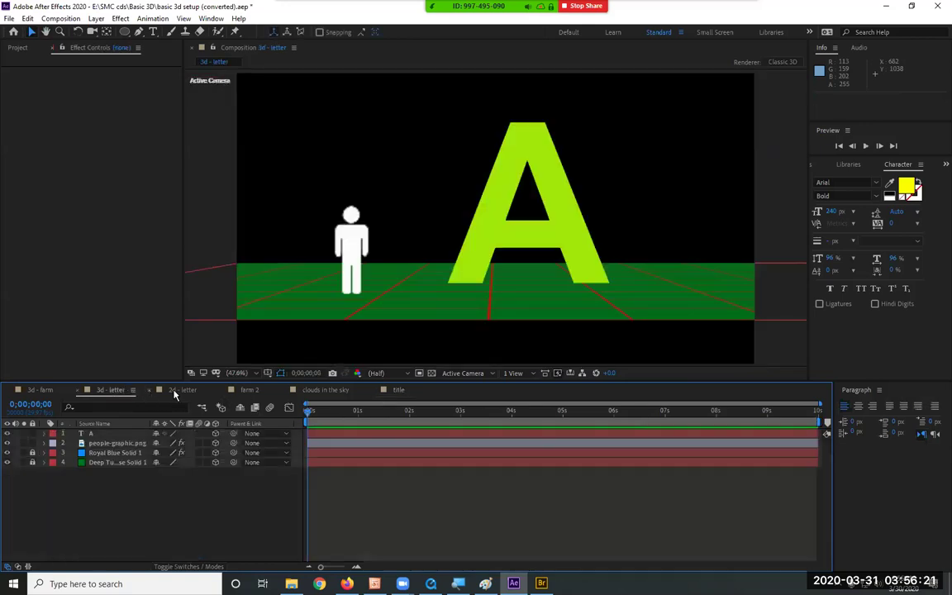
pyautogui.click(174, 392)
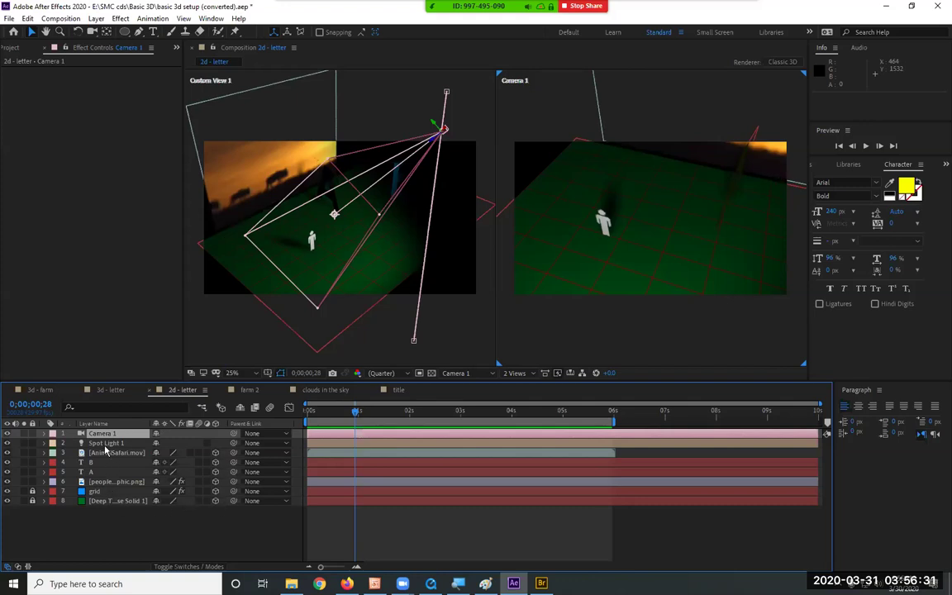
pyautogui.click(603, 221)
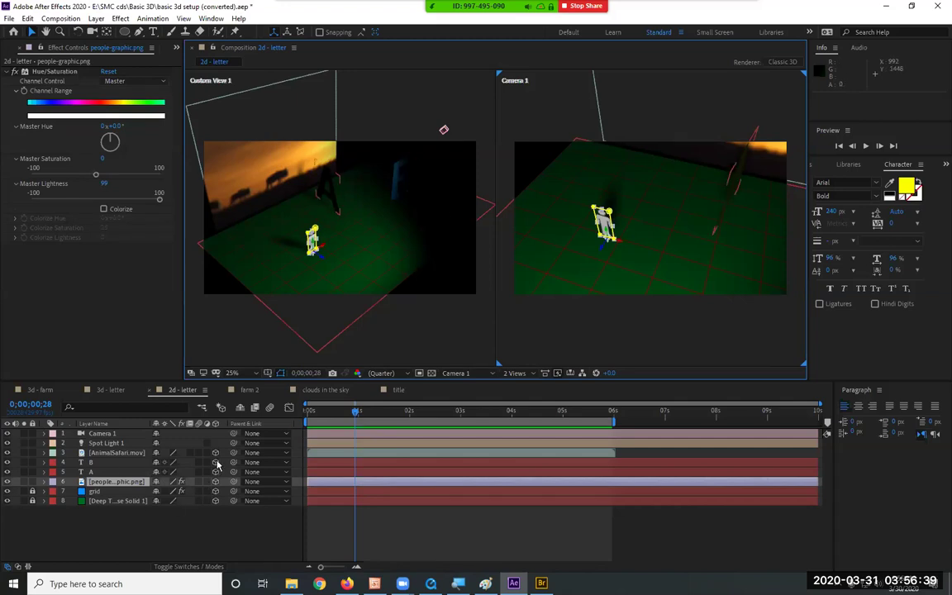
pyautogui.click(106, 444)
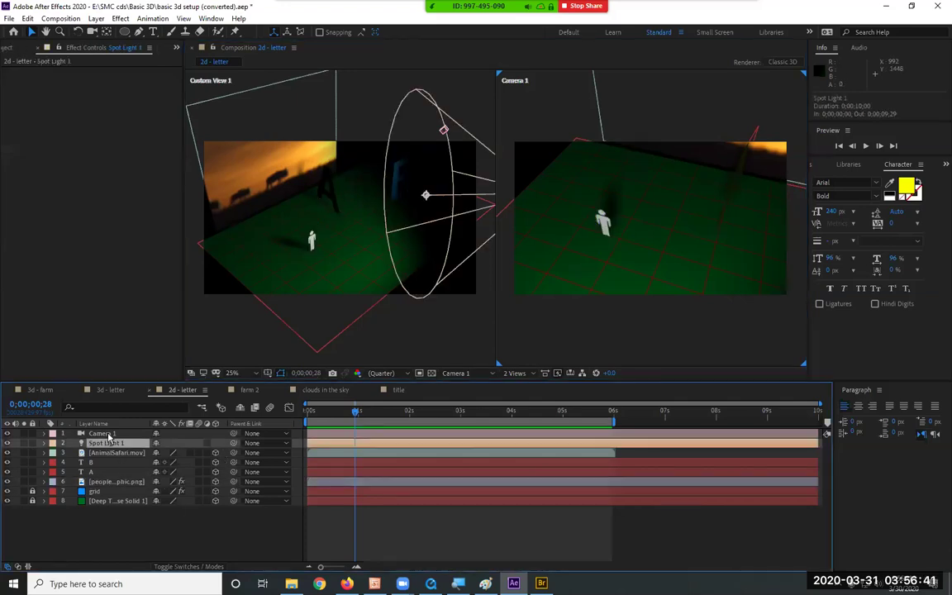
pyautogui.click(105, 435)
pyautogui.press('space')
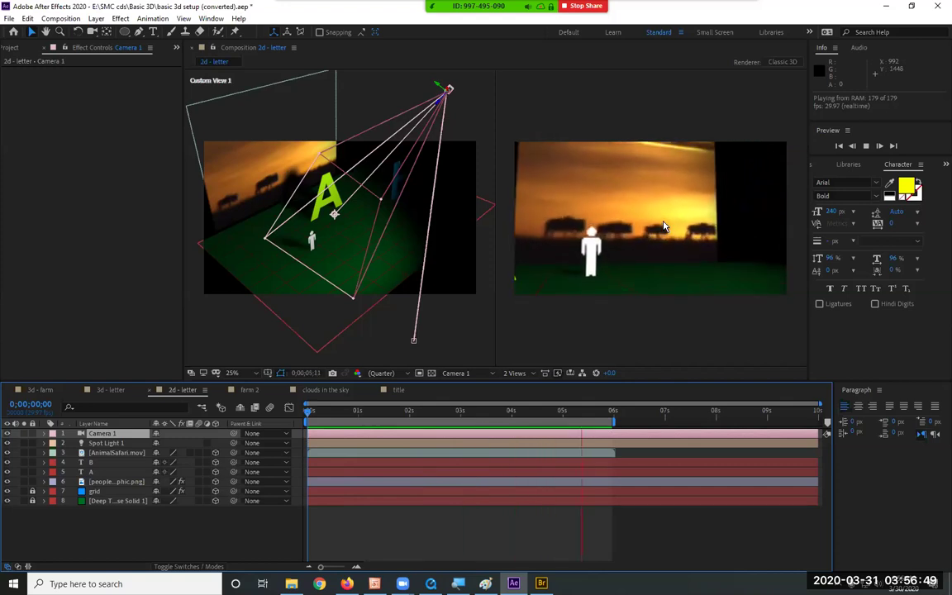
pyautogui.click(572, 128)
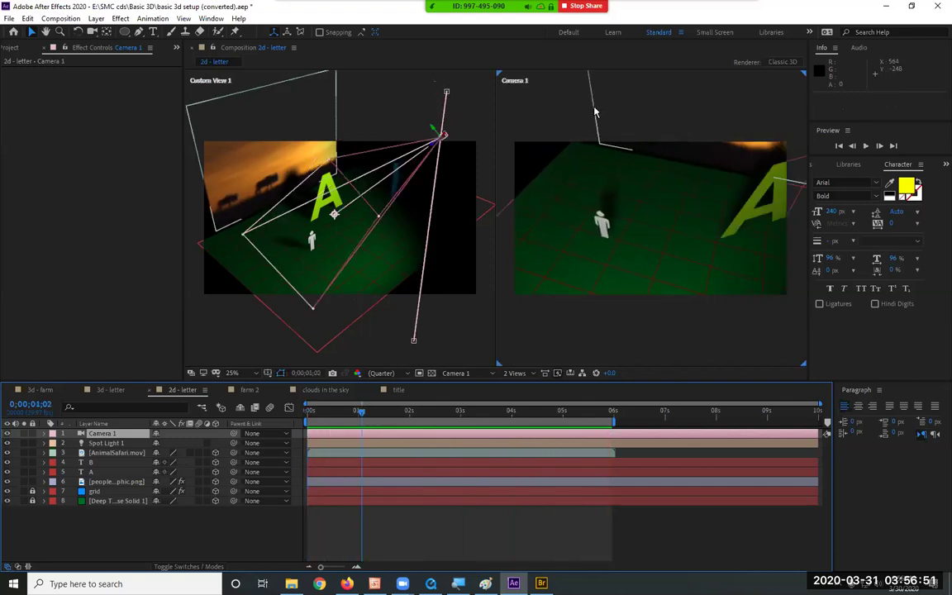
# Step: Examine the 2d - letter scene from the Top and Left views, and return to Custom View 1
pyautogui.click(283, 353)
pyautogui.click(284, 354)
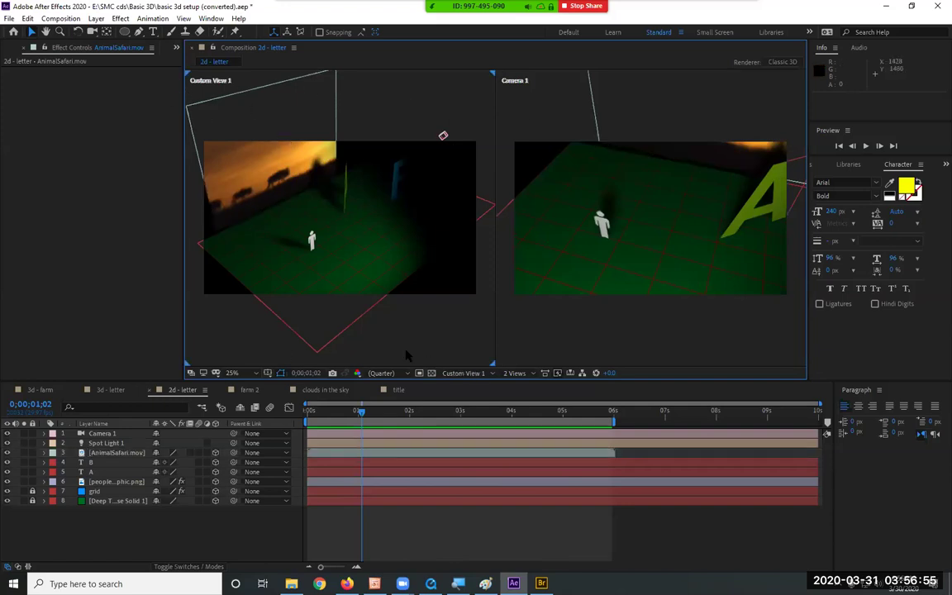
pyautogui.click(463, 374)
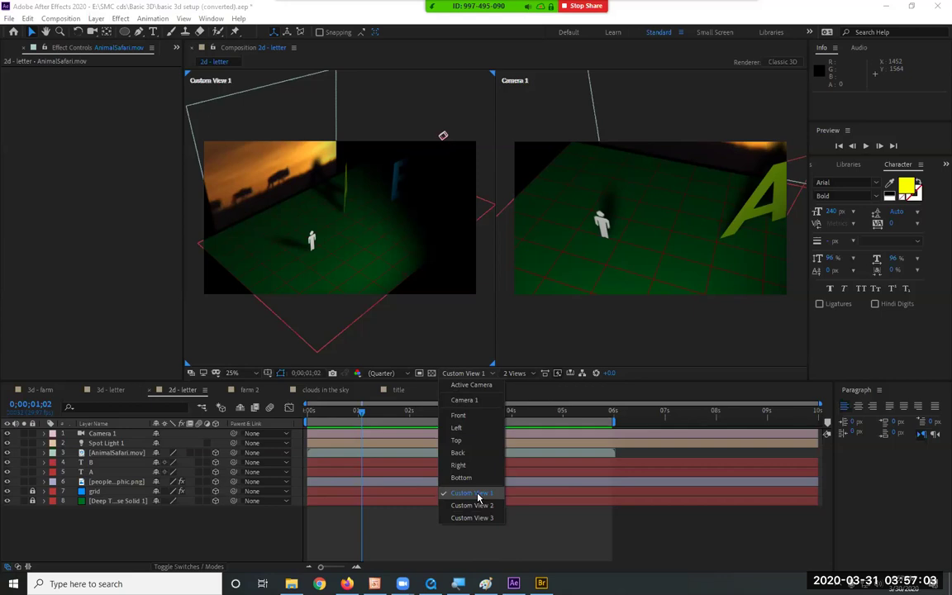
pyautogui.click(484, 441)
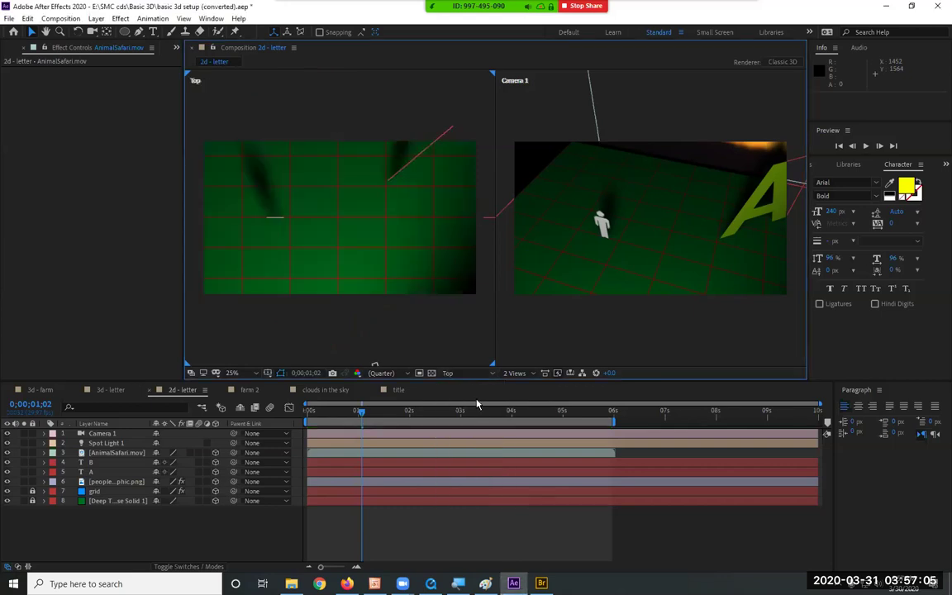
pyautogui.click(464, 373)
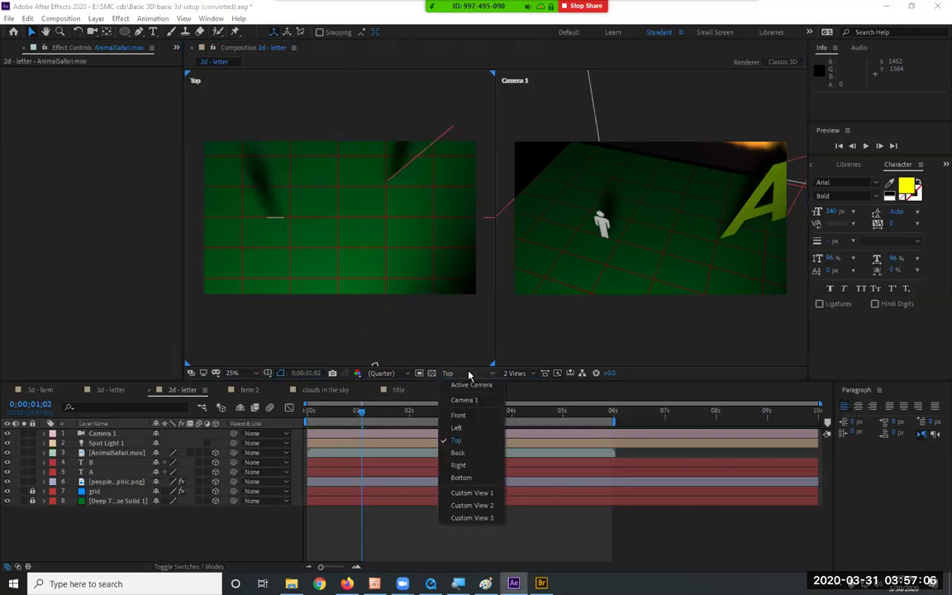
pyautogui.click(473, 435)
pyautogui.press(',')
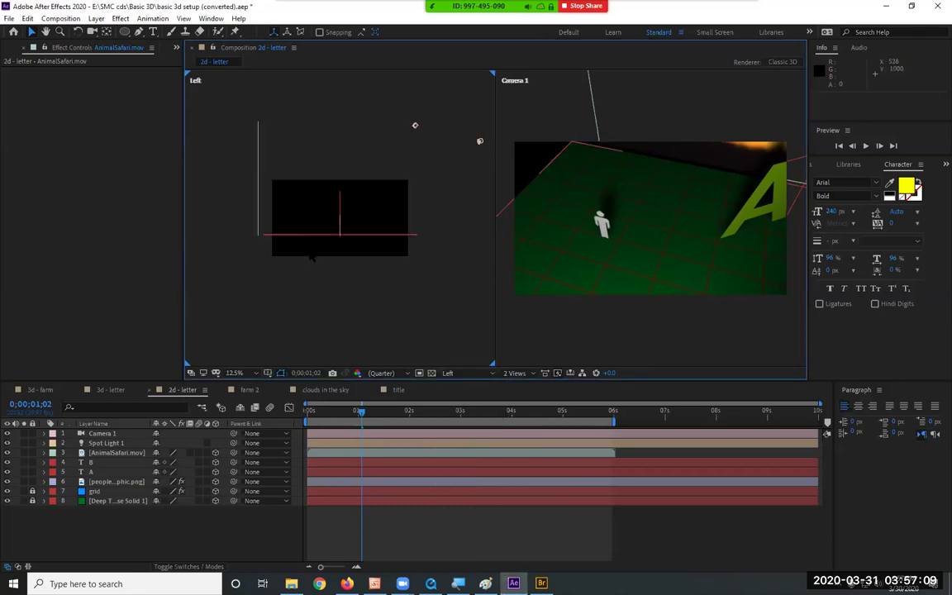
pyautogui.press('.')
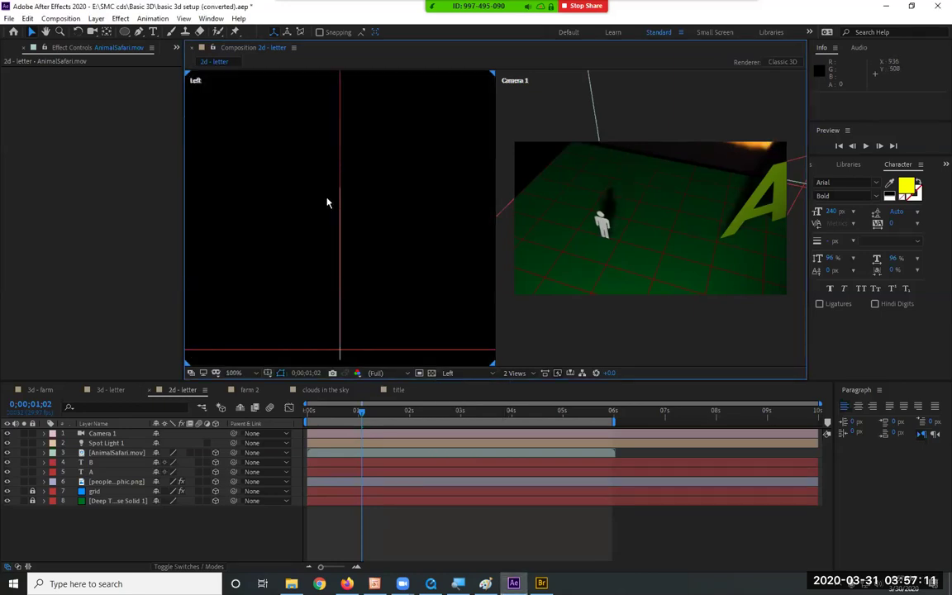
pyautogui.click(459, 372)
pyautogui.click(471, 492)
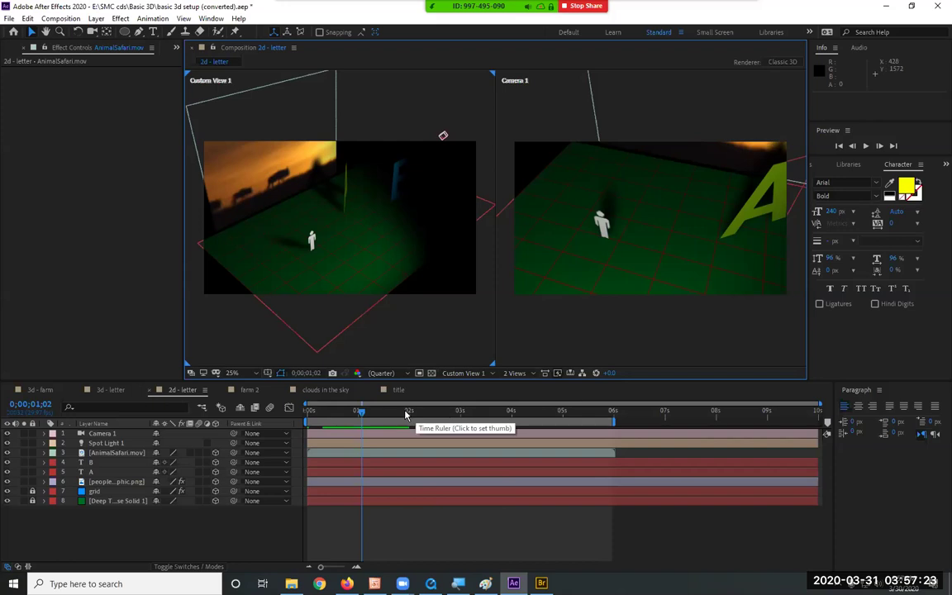
# Step: Scrub through the 2d - letter timeline and play back its animation in the two-view layout
pyautogui.moveTo(368, 415); pyautogui.dragTo(598, 422)
pyautogui.press('space')
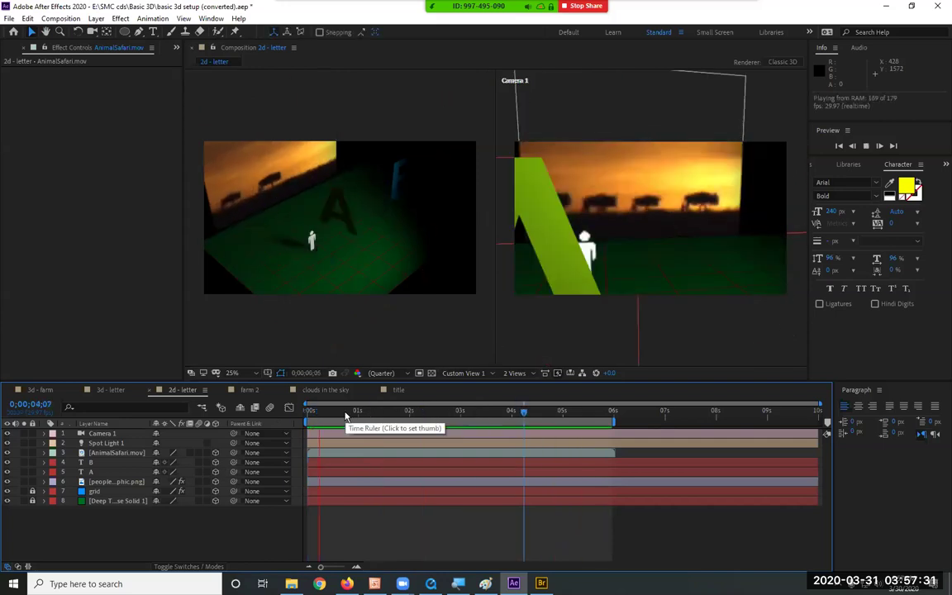
pyautogui.press('space')
pyautogui.press('space')
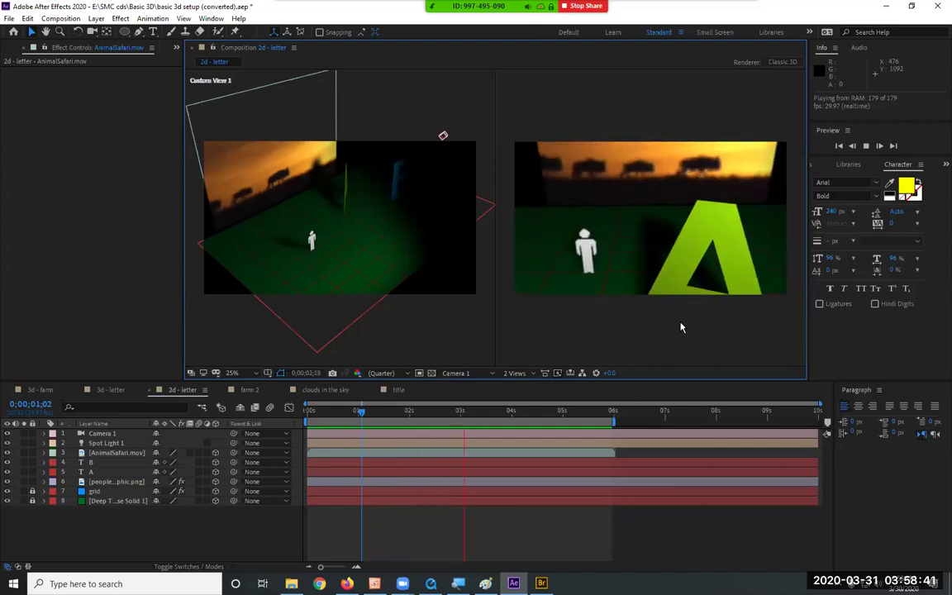
# Step: Switch to Firefox, view the course's ConferNow event calendar and appointment booking pages, and return to After Effects
pyautogui.moveTo(402, 583)
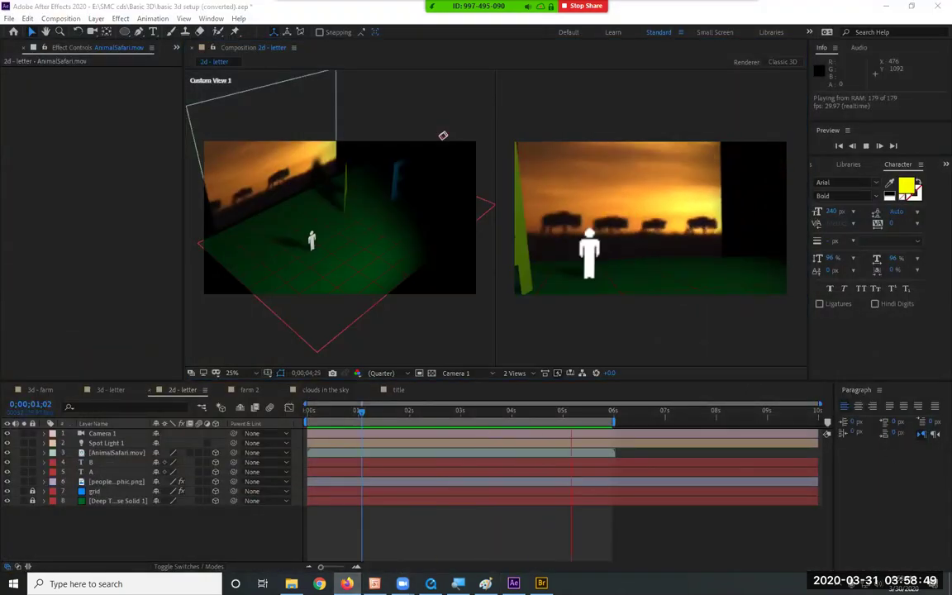
pyautogui.hotkey('alt', 'Tab')
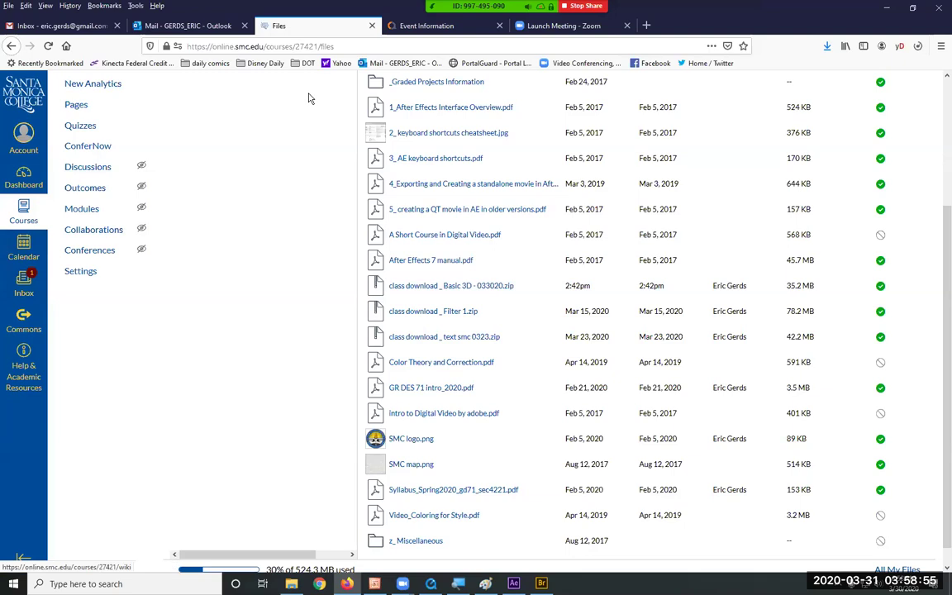
pyautogui.click(101, 146)
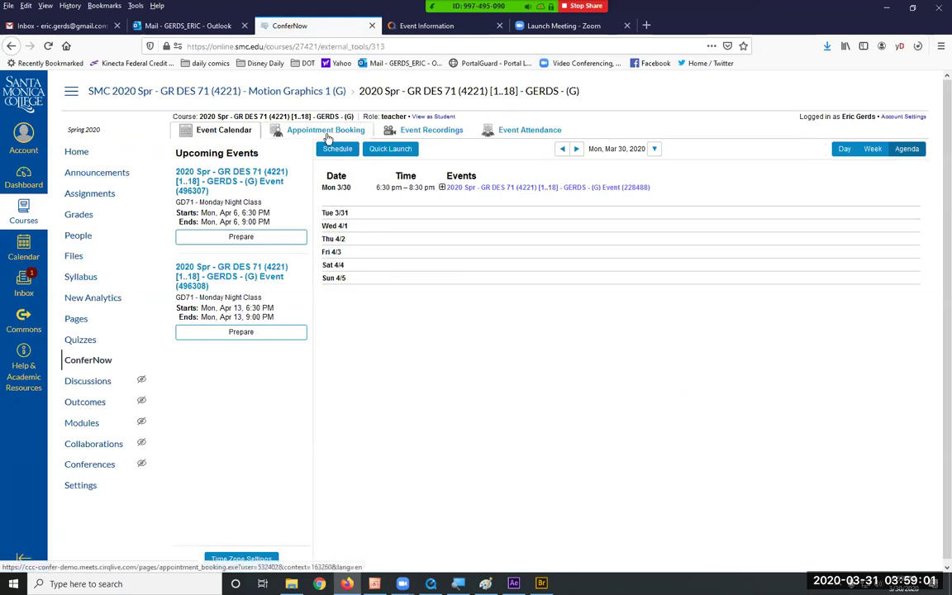
pyautogui.click(326, 136)
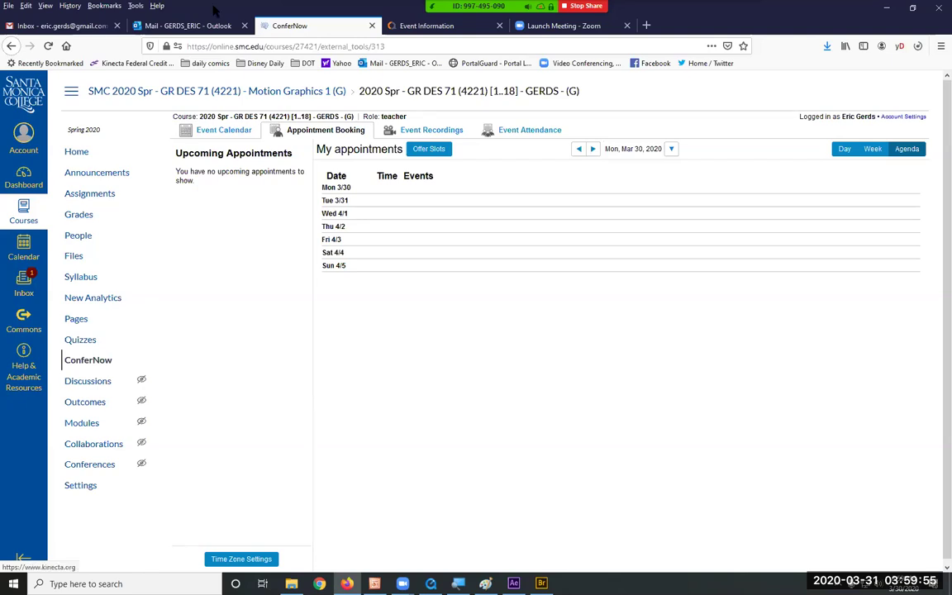
pyautogui.click(886, 10)
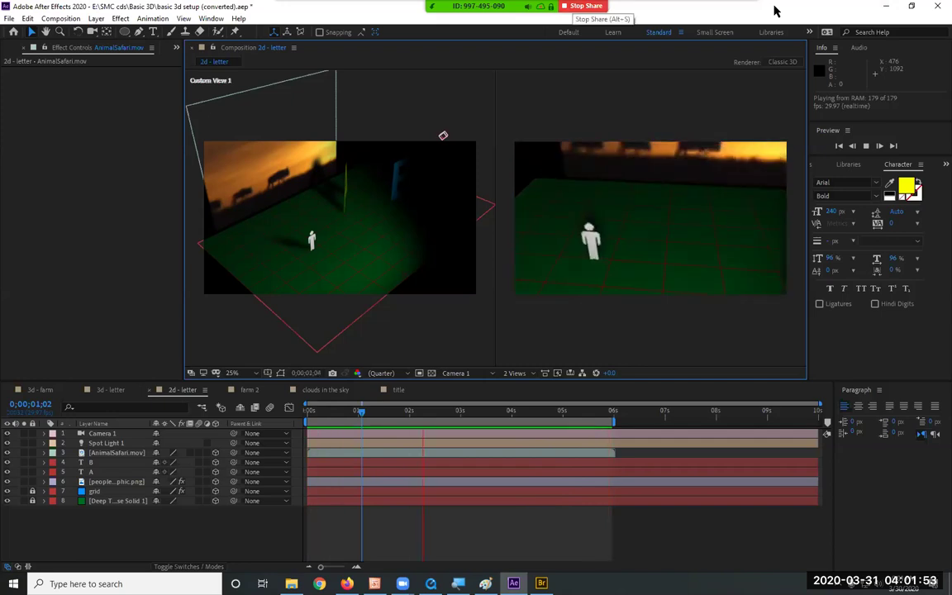
# Step: Stop the Zoom meeting's cloud recording
pyautogui.moveTo(774, 11)
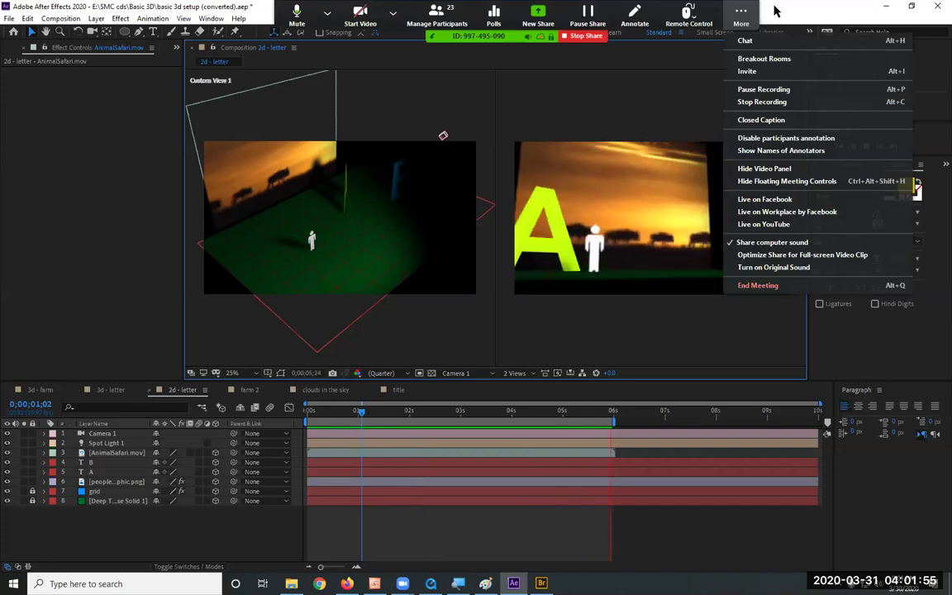
pyautogui.press('Down')
pyautogui.press('Down')
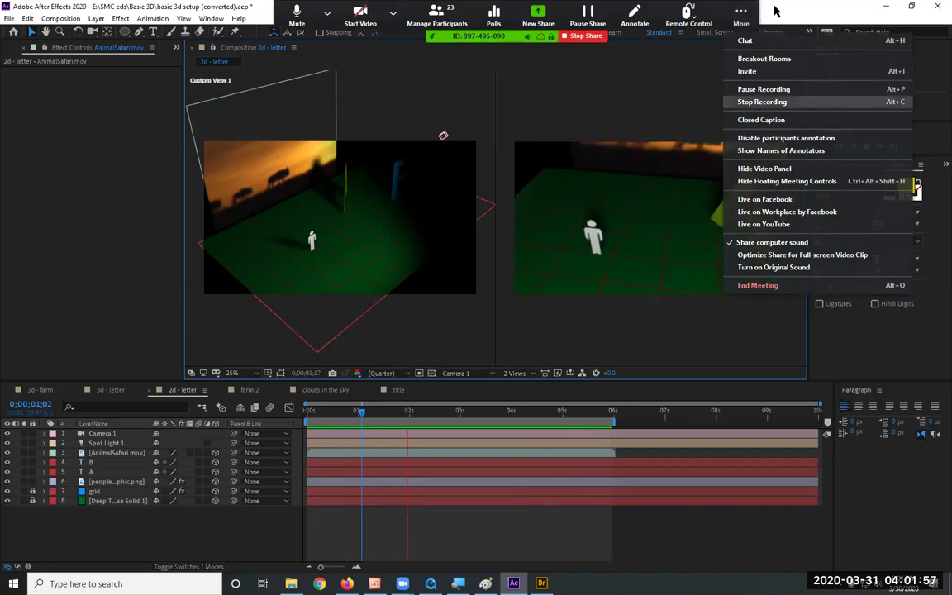
pyautogui.press('Return')
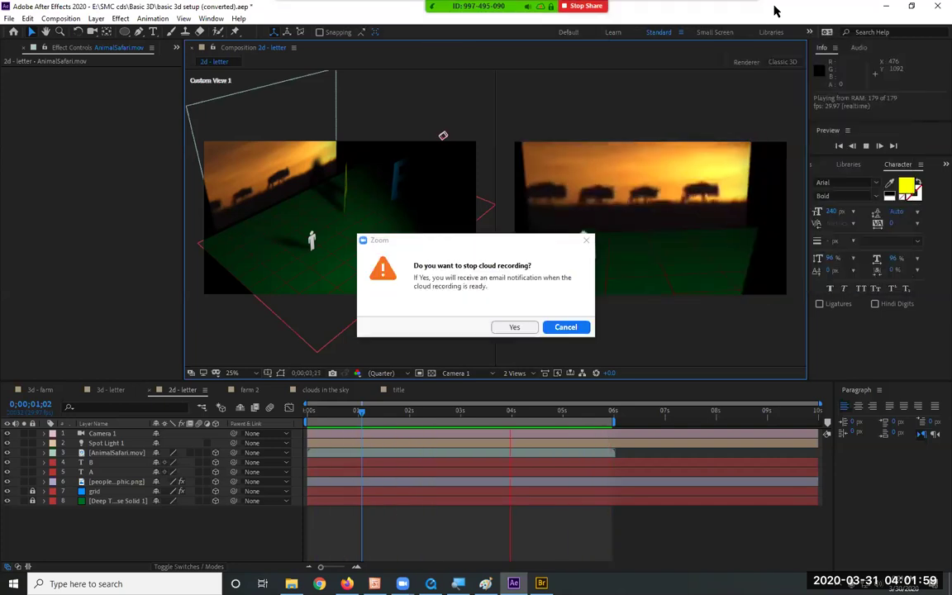